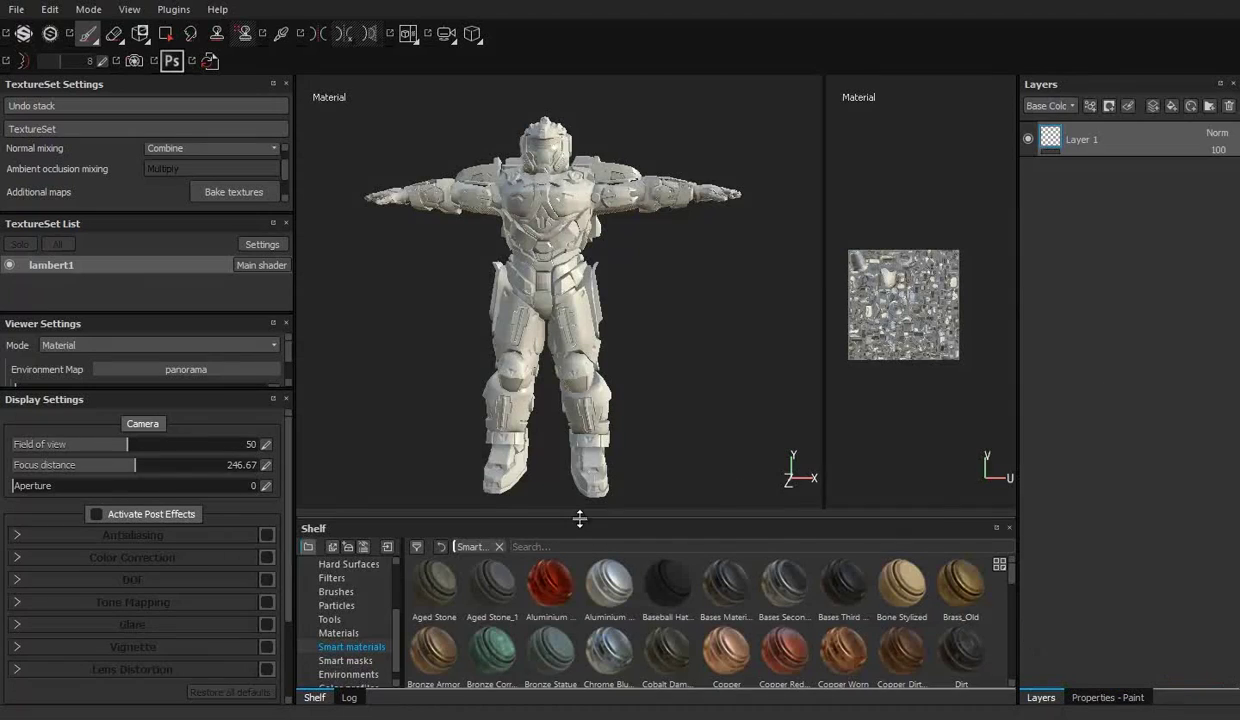
# Step: Drop the Machinery smart material onto the robot and lower the shelf splitter for bigger viewports
pyautogui.scroll(-2, 878, 541)
pyautogui.moveTo(810, 333); pyautogui.dragTo(838, 350)
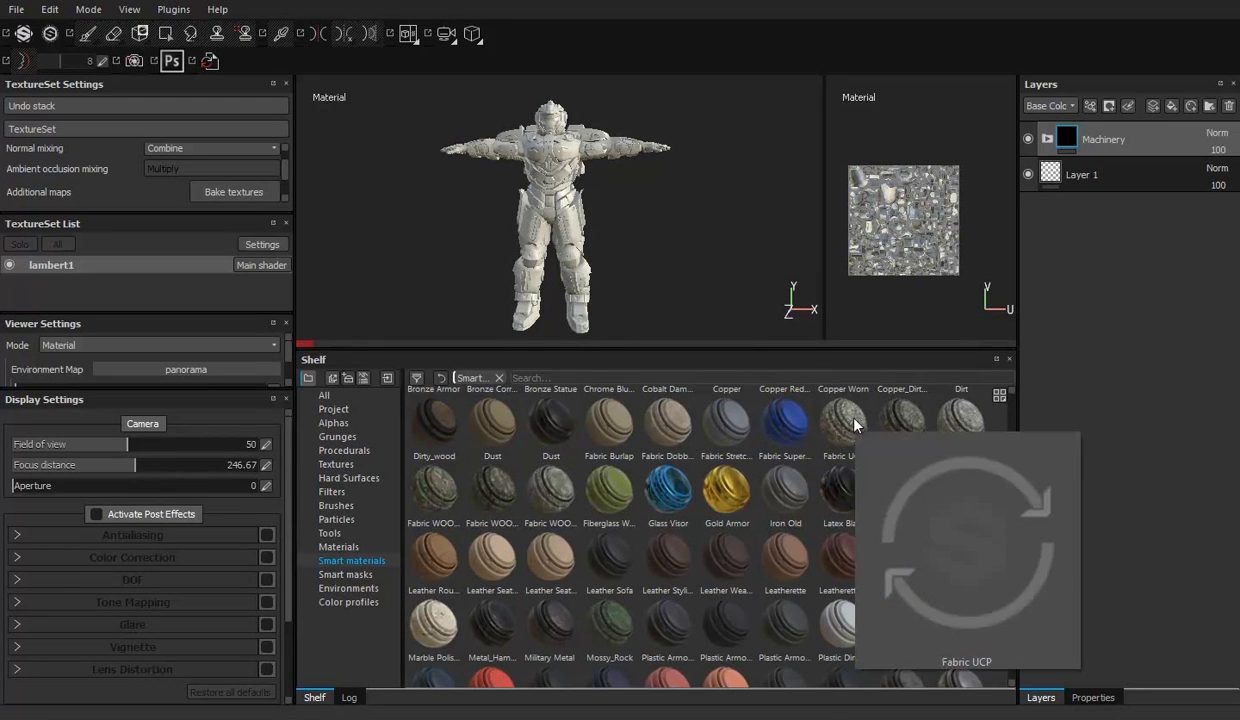
pyautogui.moveTo(855, 425); pyautogui.dragTo(678, 413)
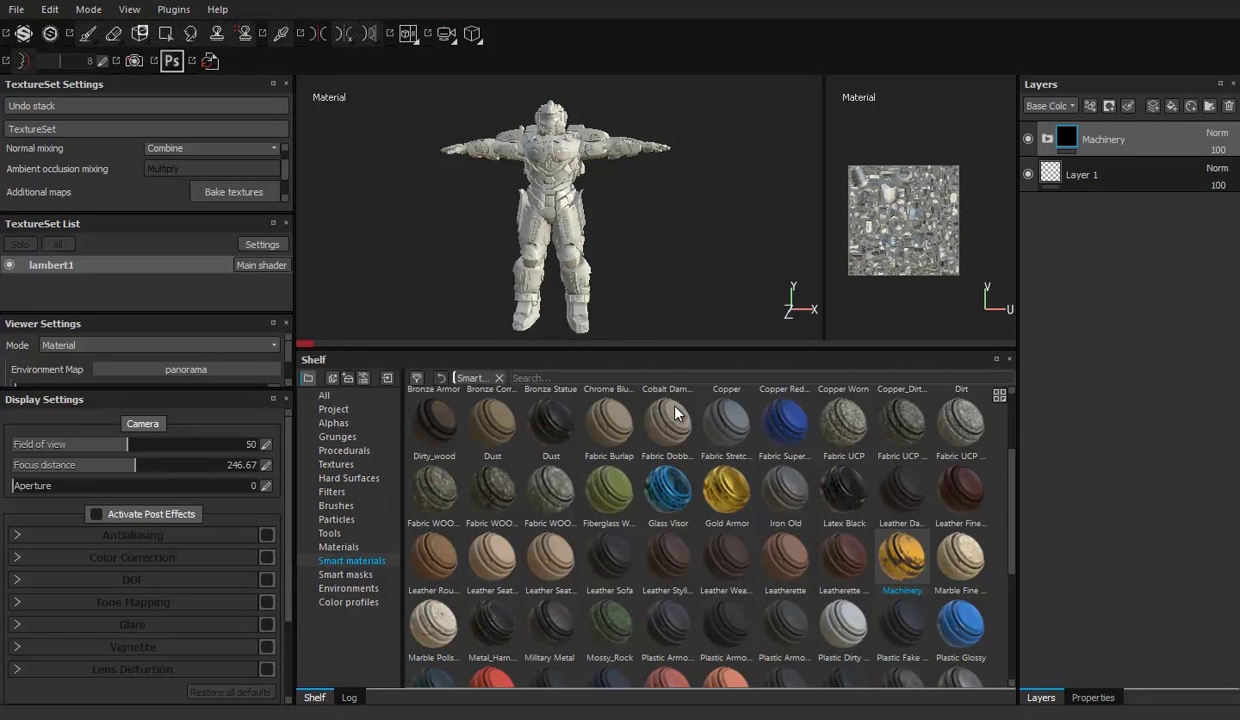
pyautogui.moveTo(659, 336); pyautogui.dragTo(674, 447)
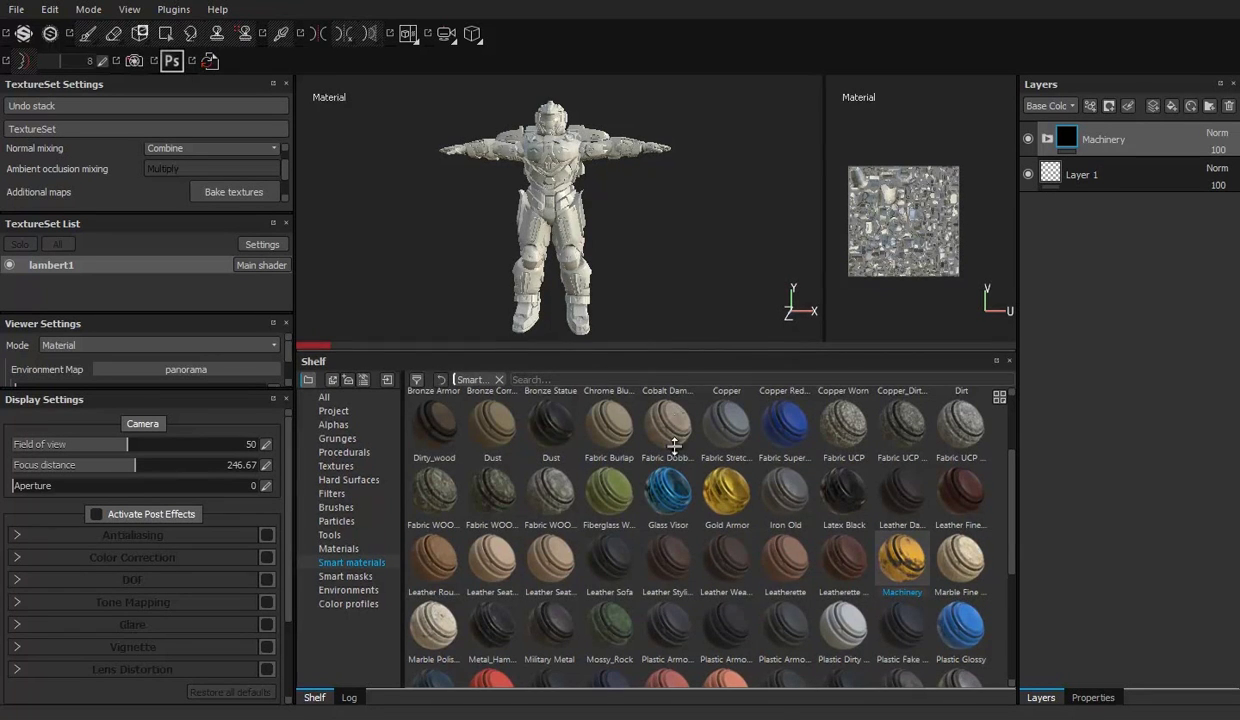
pyautogui.moveTo(684, 490); pyautogui.dragTo(693, 507)
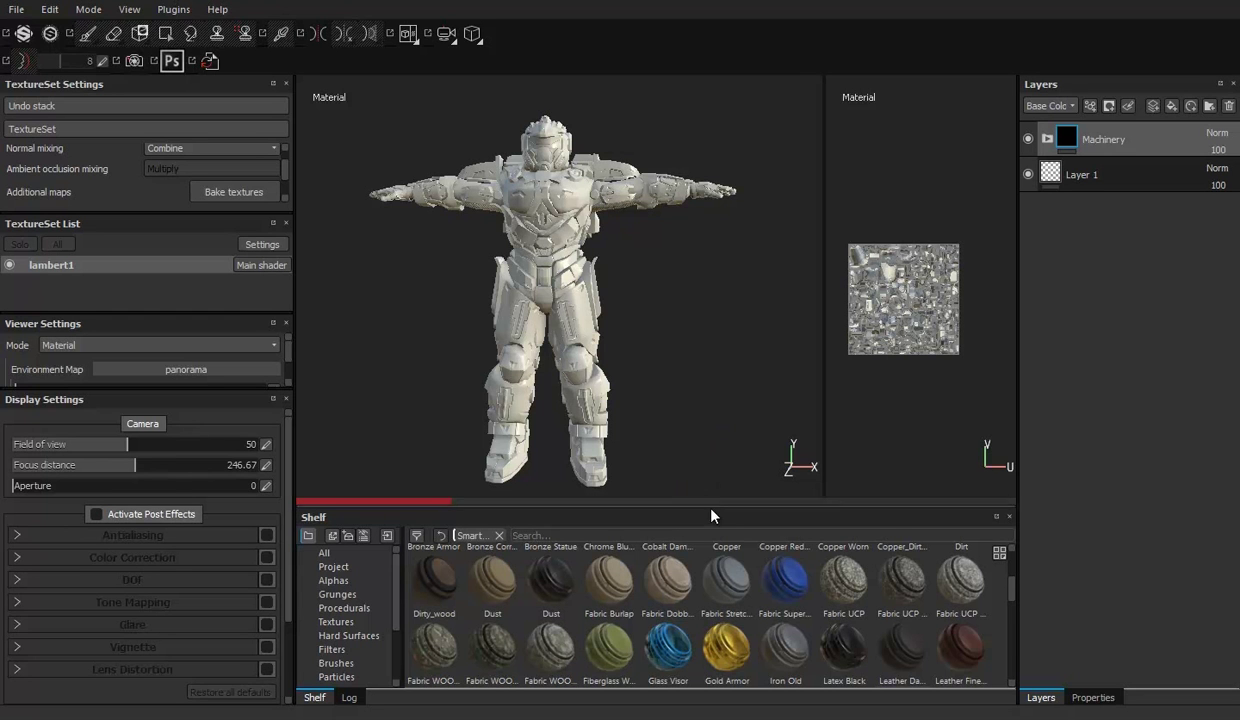
pyautogui.scroll(5, 610, 320)
# Step: Add an MG Mask Editor generator to the Machinery Rust layer with Global Balance 0.19
pyautogui.scroll(-3, 610, 320)
pyautogui.click(1047, 139)
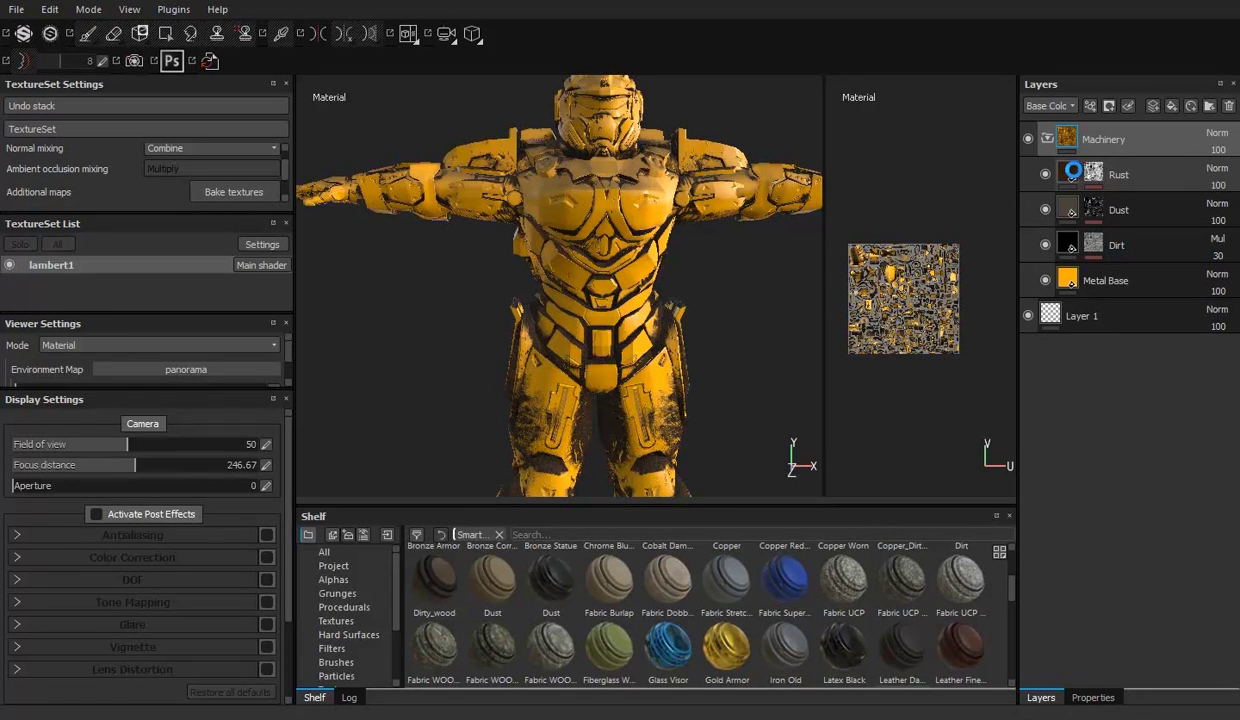
pyautogui.click(1068, 200)
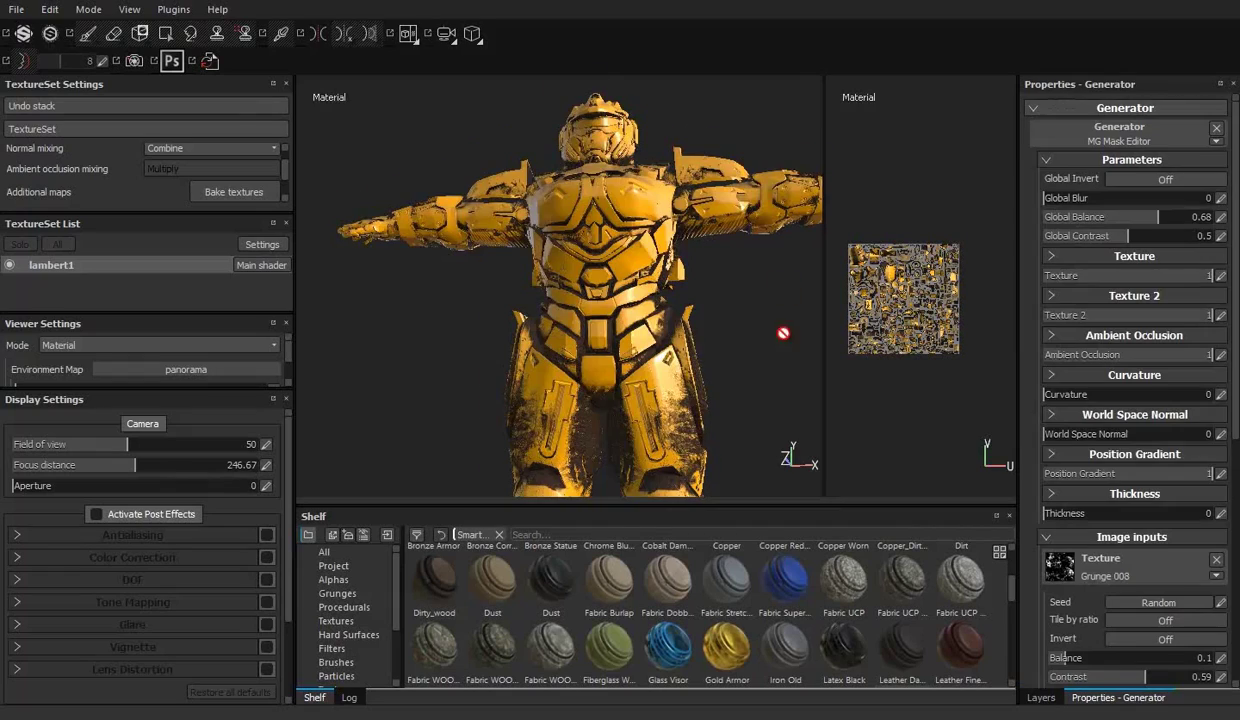
pyautogui.scroll(3, 617, 201)
pyautogui.keyDown('alt'); pyautogui.moveTo(617, 201); pyautogui.dragTo(700, 250); pyautogui.keyUp('alt')
pyautogui.moveTo(1158, 216); pyautogui.dragTo(1042, 213)
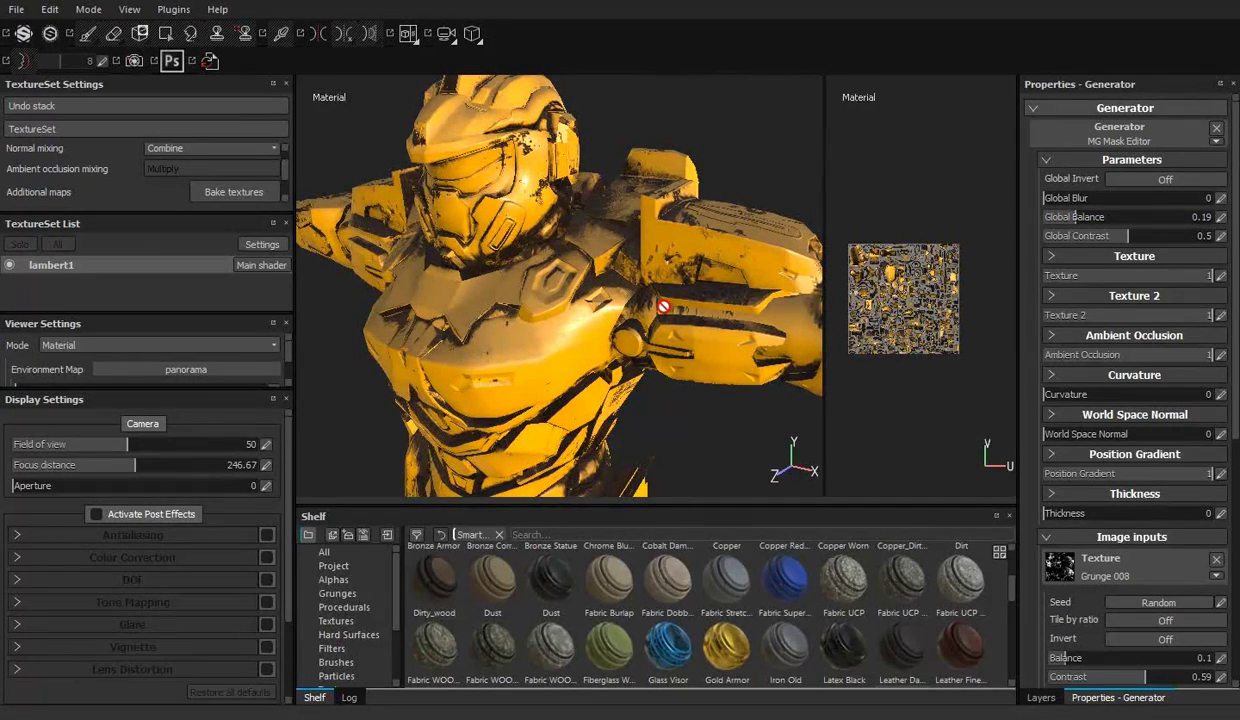
pyautogui.keyDown('alt'); pyautogui.moveTo(620, 269); pyautogui.dragTo(620, 265); pyautogui.keyUp('alt')
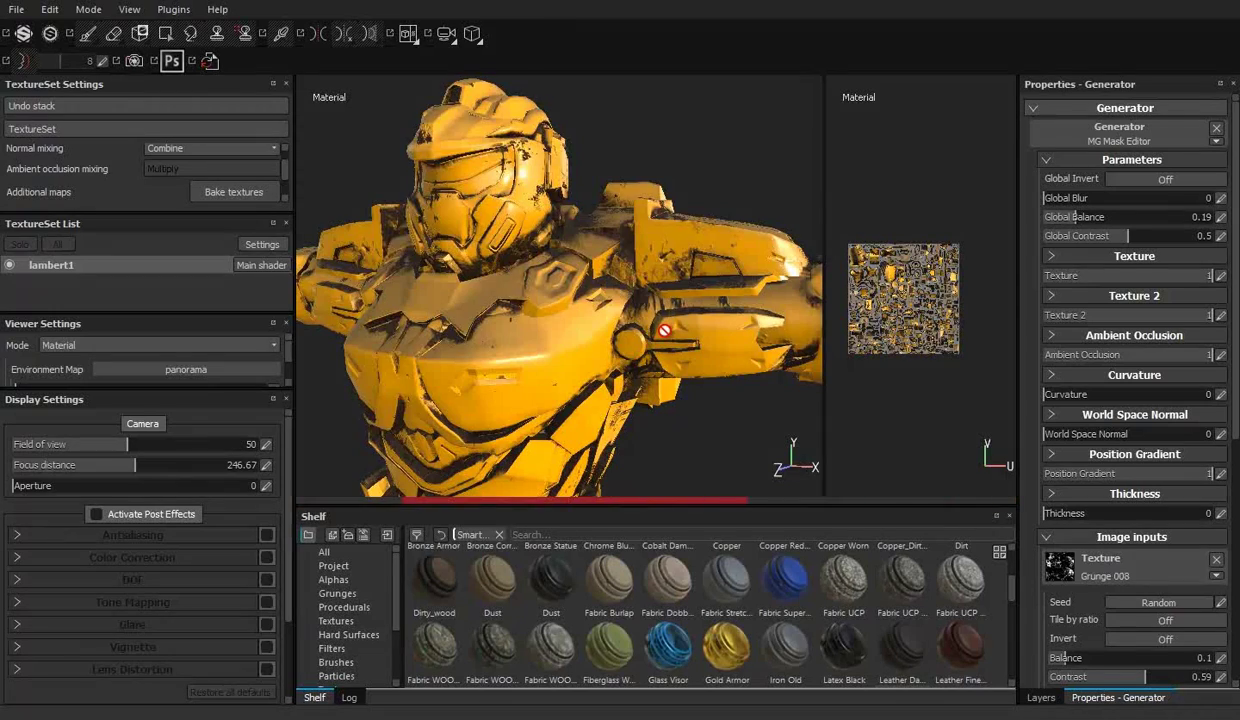
pyautogui.moveTo(663, 331)
pyautogui.keyDown('alt'); pyautogui.mouseDown()
pyautogui.moveTo(519, 295)
pyautogui.moveTo(420, 290)
pyautogui.mouseUp(); pyautogui.keyUp('alt')
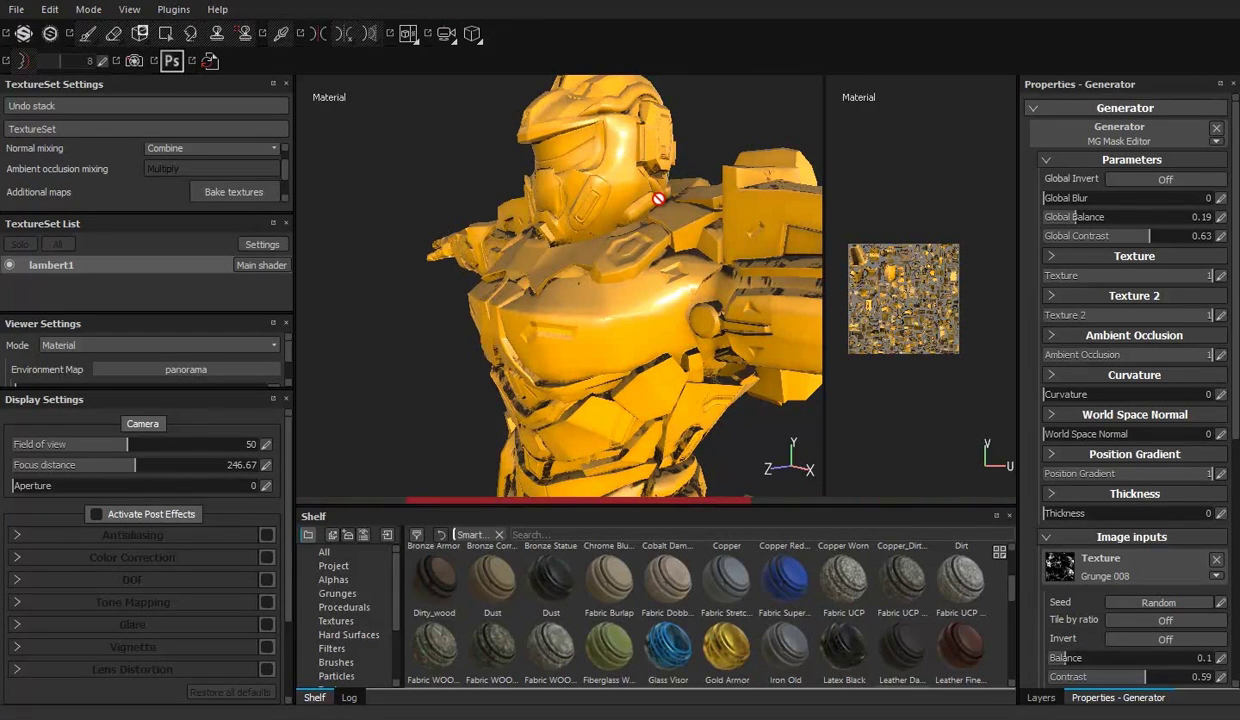
pyautogui.keyDown('alt'); pyautogui.moveTo(658, 199); pyautogui.dragTo(560, 200); pyautogui.keyUp('alt')
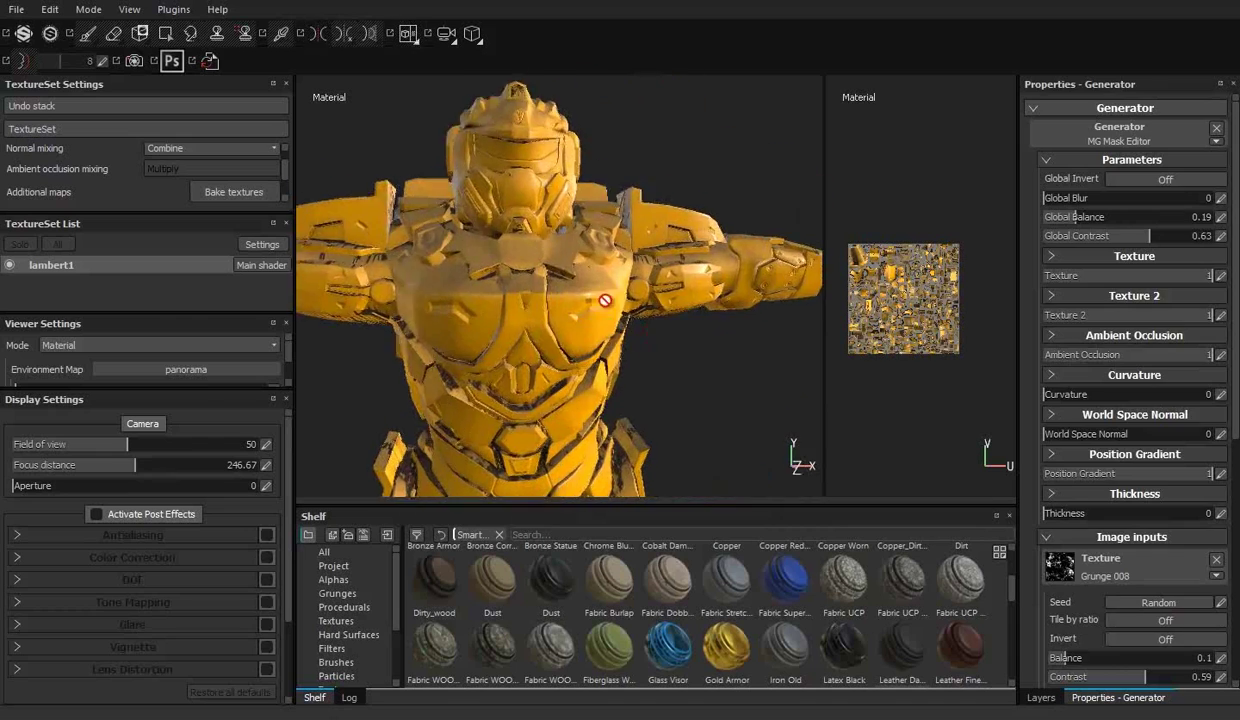
# Step: Copy the rust mask generator onto the Dust layer and check the reduced grime
pyautogui.scroll(-5, 1106, 419)
pyautogui.click(1040, 697)
pyautogui.moveTo(1135, 201)
pyautogui.keyDown('ctrl'); pyautogui.mouseDown()
pyautogui.moveTo(1100, 232)
pyautogui.moveTo(676, 328)
pyautogui.mouseUp(); pyautogui.keyUp('ctrl')
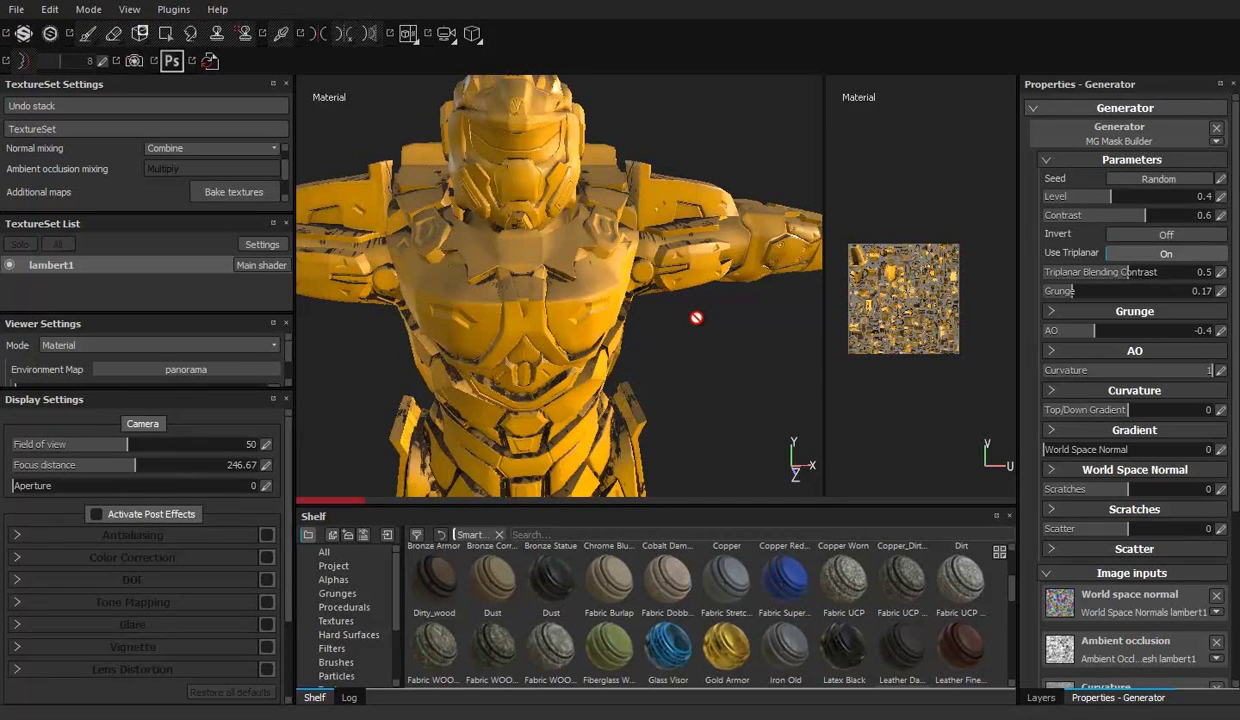
pyautogui.keyDown('alt'); pyautogui.moveTo(615, 362); pyautogui.dragTo(650, 346); pyautogui.keyUp('alt')
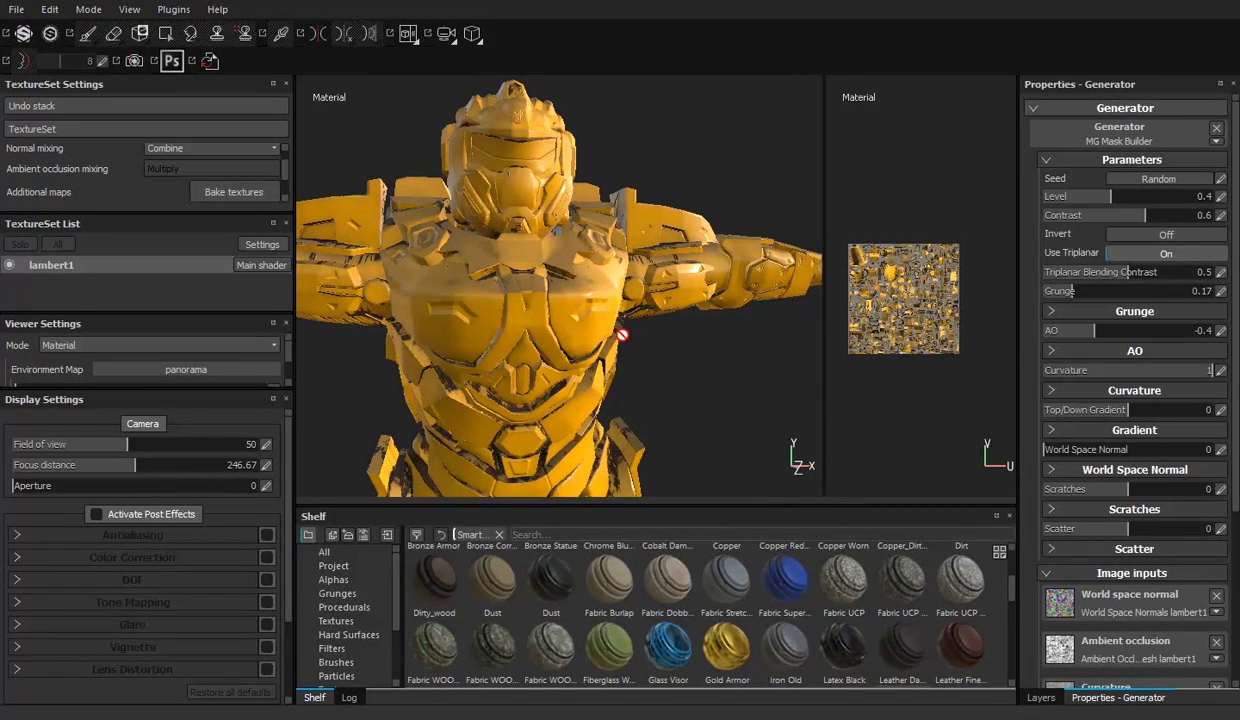
pyautogui.keyDown('alt'); pyautogui.moveTo(621, 335); pyautogui.dragTo(642, 346); pyautogui.keyUp('alt')
pyautogui.click(1040, 697)
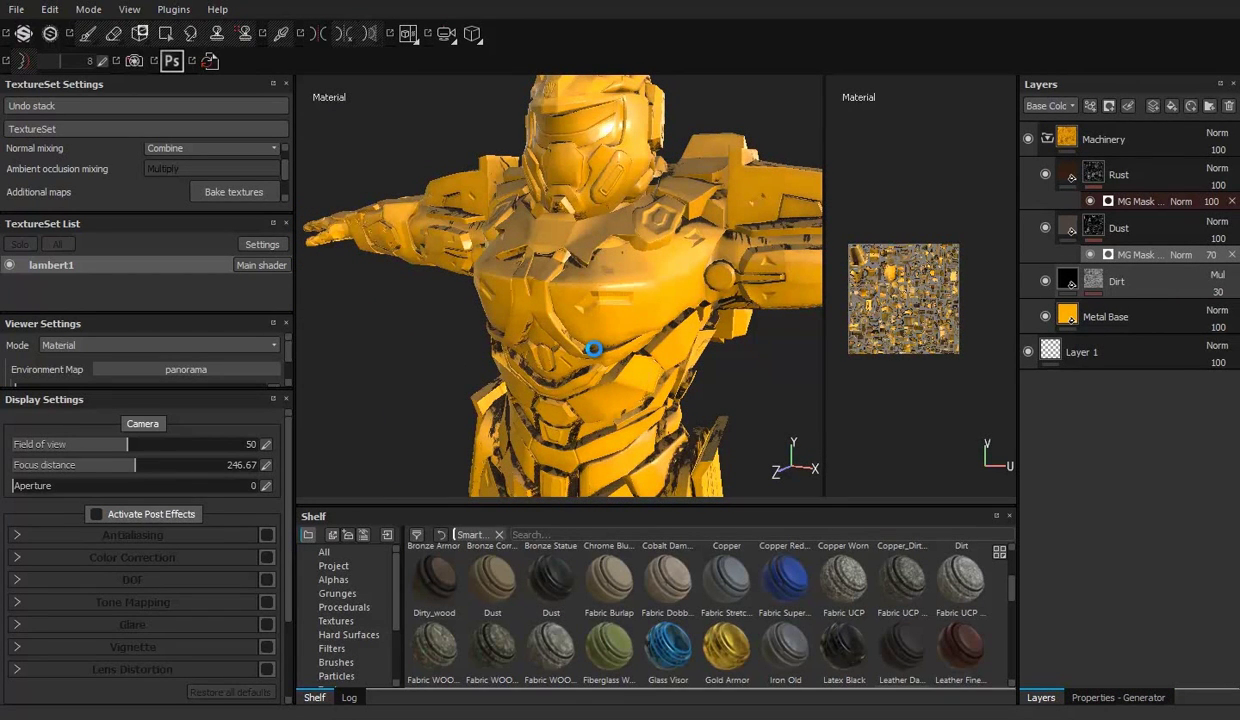
# Step: Give the Dirt layer the same MG mask generator
pyautogui.click(1069, 281)
pyautogui.click(1118, 697)
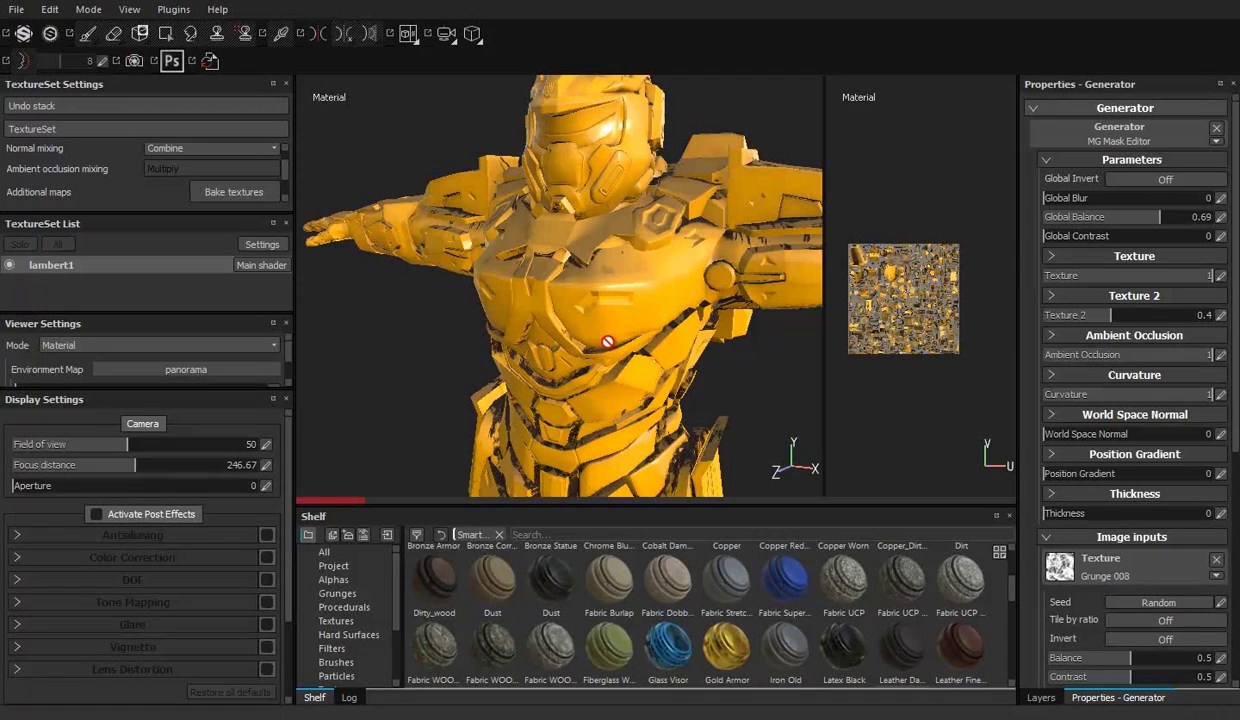
pyautogui.click(1040, 697)
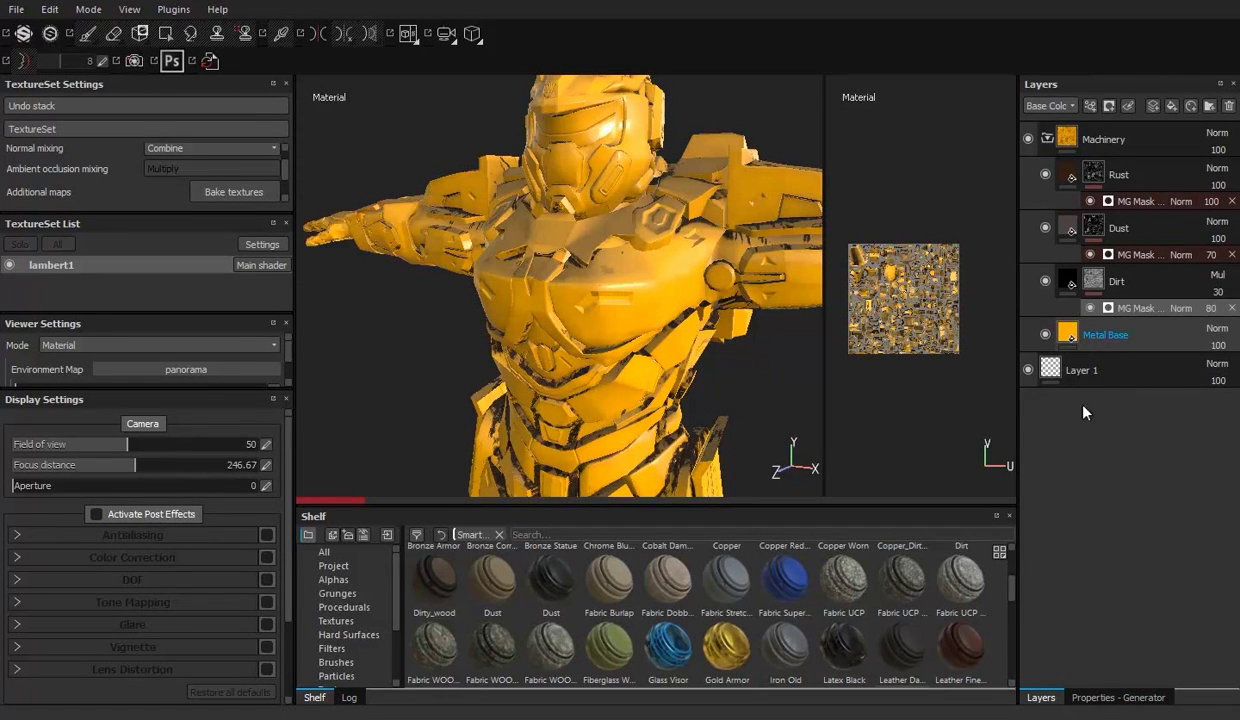
# Step: Set the Metal Base base colour to RGB 0.138, 0.11, 0.666
pyautogui.click(1118, 697)
pyautogui.click(1067, 375)
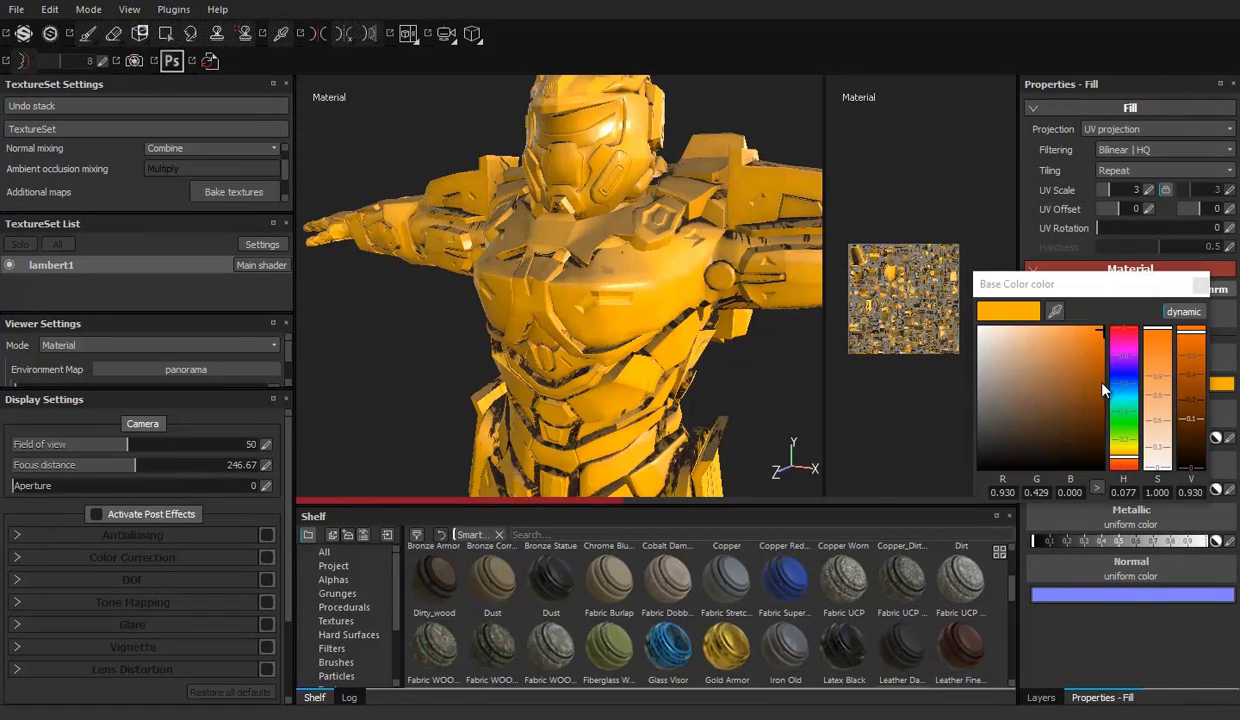
pyautogui.doubleClick(1002, 491)
pyautogui.write('0.138')
pyautogui.press('Return')
pyautogui.doubleClick(1037, 491)
pyautogui.write('0.11')
pyautogui.press('Return')
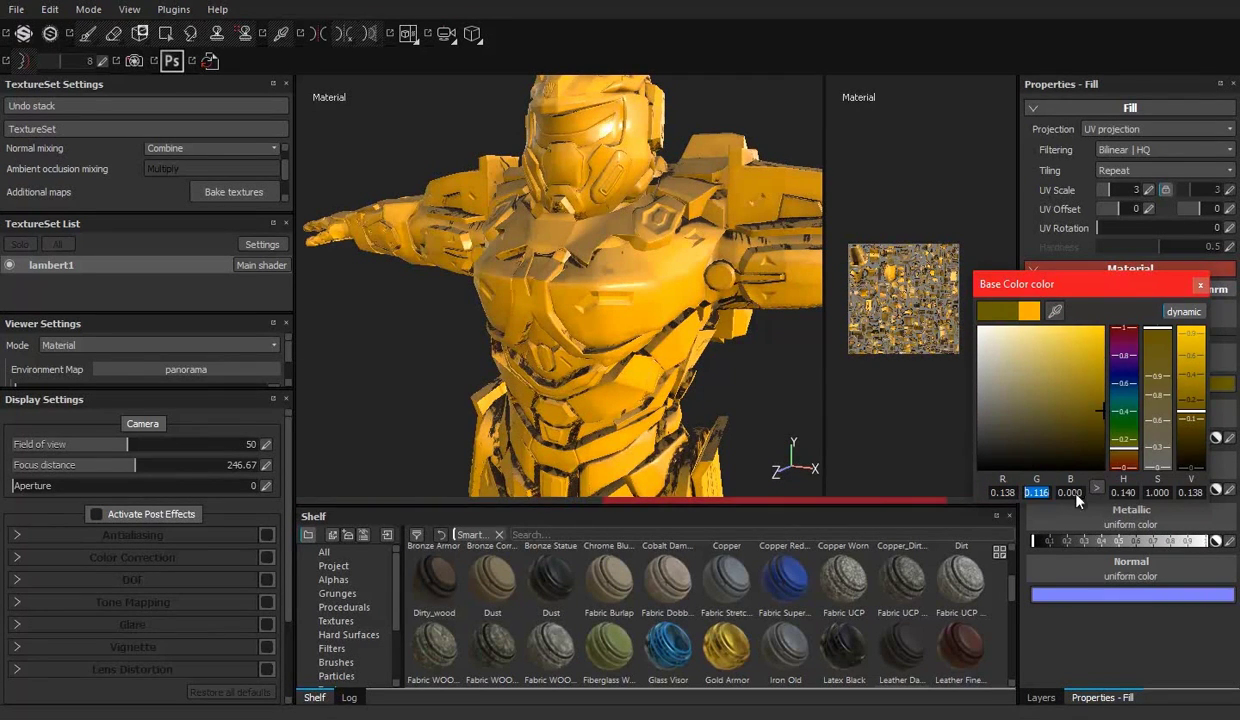
pyautogui.write('0.66')
pyautogui.press('Return')
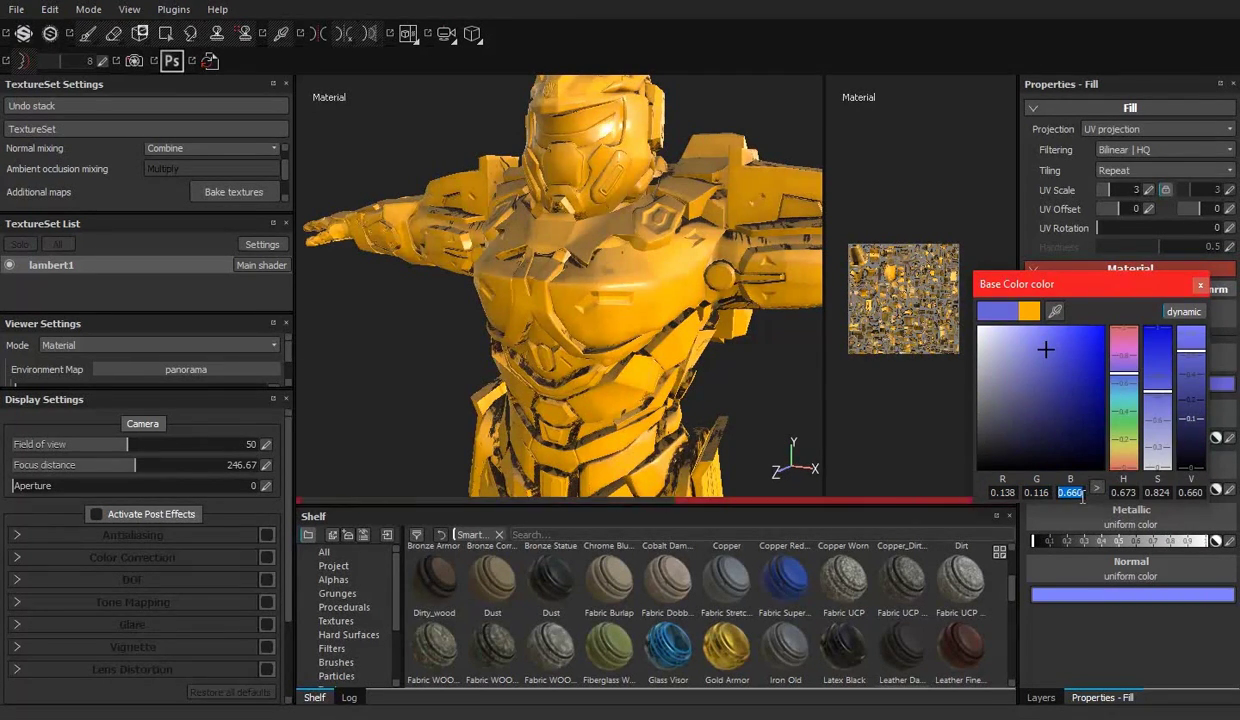
pyautogui.write('0.666')
pyautogui.press('Return')
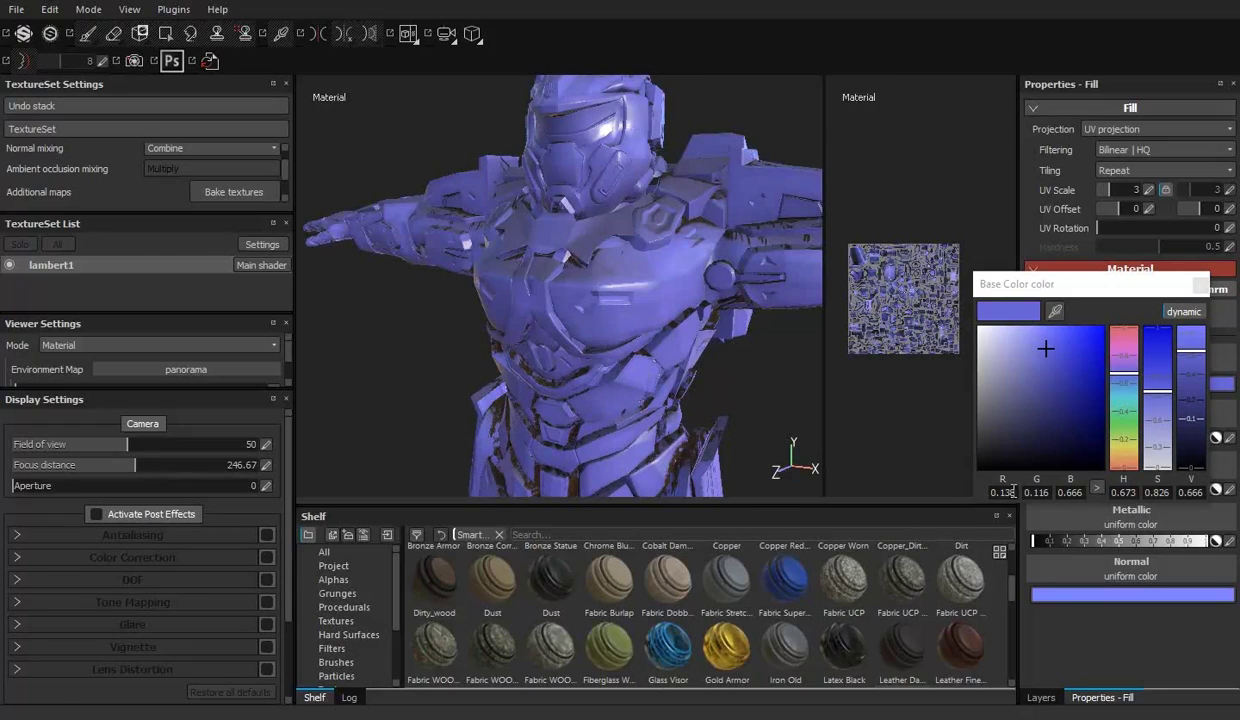
# Step: Sample a brown from the concept art armour in Photoshop's colour picker
pyautogui.hotkey('alt', 'Tab')
pyautogui.click(13, 537)
pyautogui.click(474, 496)
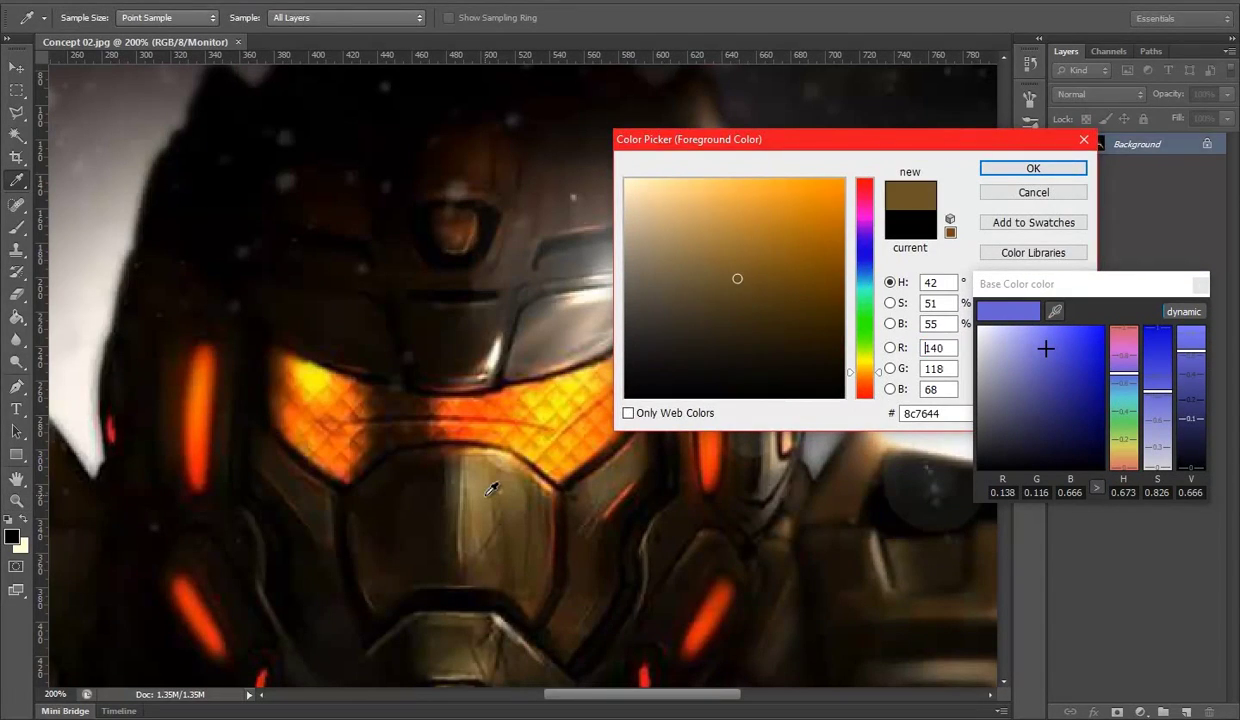
pyautogui.click(1084, 140)
pyautogui.hotkey('alt', 'Tab')
pyautogui.doubleClick(1123, 492)
# Step: Enter hue 0.4, saturation 0.71 and brightness 0.24 for the base colour
pyautogui.write('0.4')
pyautogui.press('Tab')
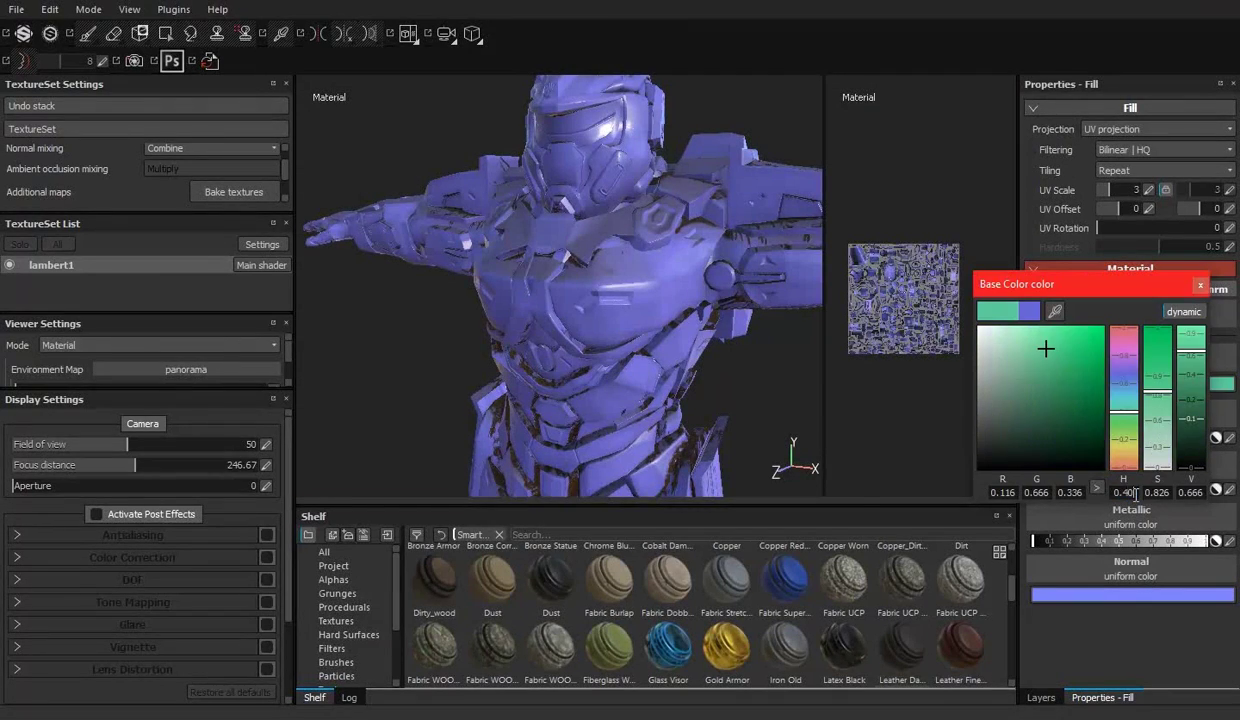
pyautogui.write('0.71')
pyautogui.press('Tab')
pyautogui.write('0.24')
pyautogui.press('Return')
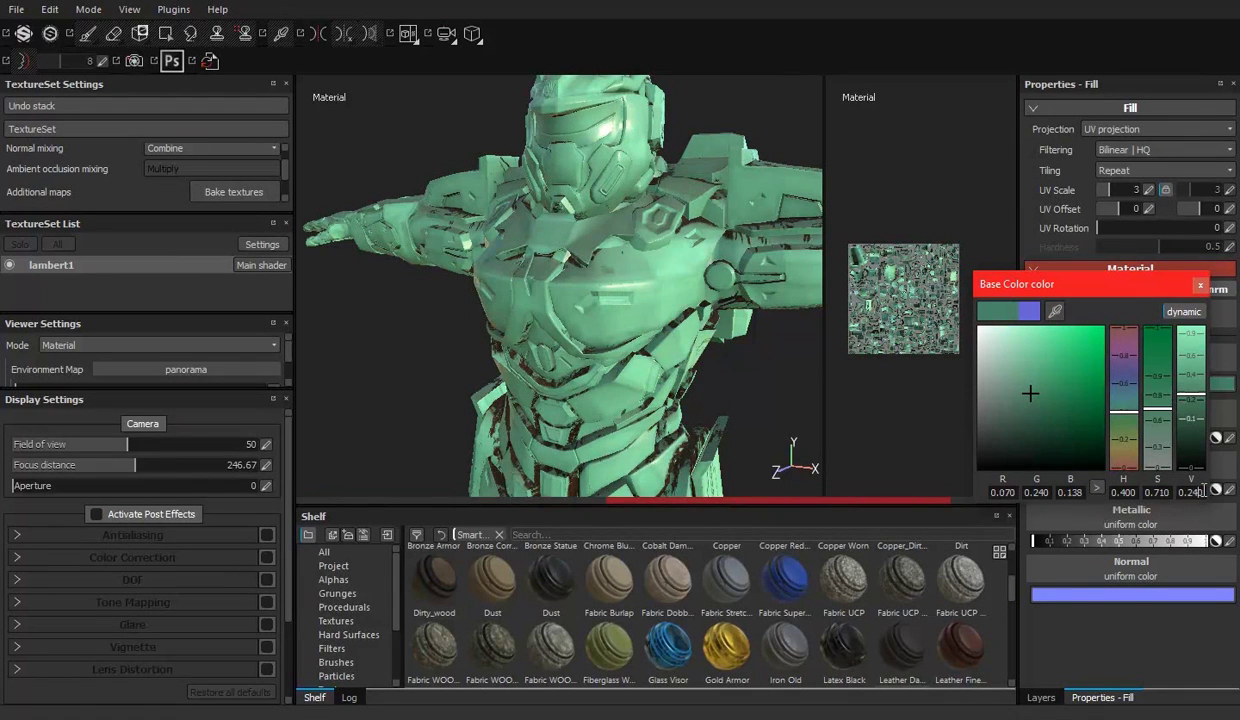
# Step: Refine the base colour with values 0.072, 0.937, 0.095, 0.036, 0.066 and 0.031
pyautogui.write('0.072')
pyautogui.press('Tab')
pyautogui.write('0.937')
pyautogui.press('Tab')
pyautogui.write('0.095')
pyautogui.press('Tab')
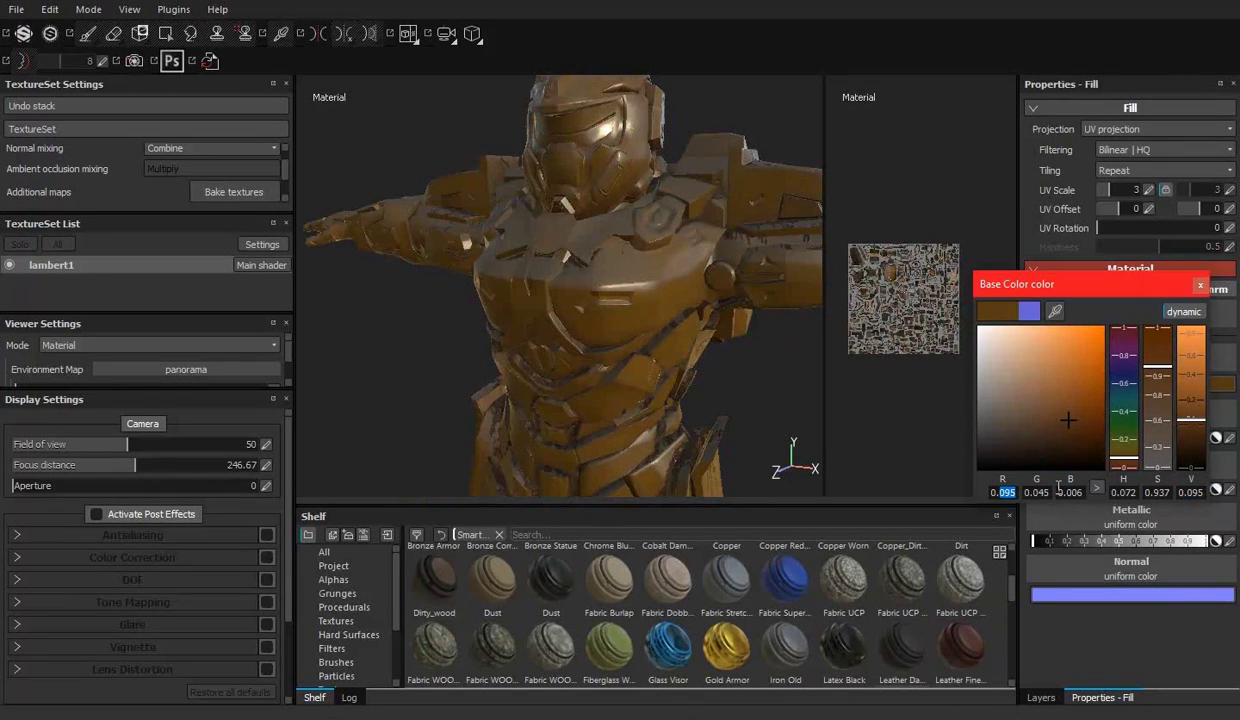
pyautogui.write('0.036')
pyautogui.press('Tab')
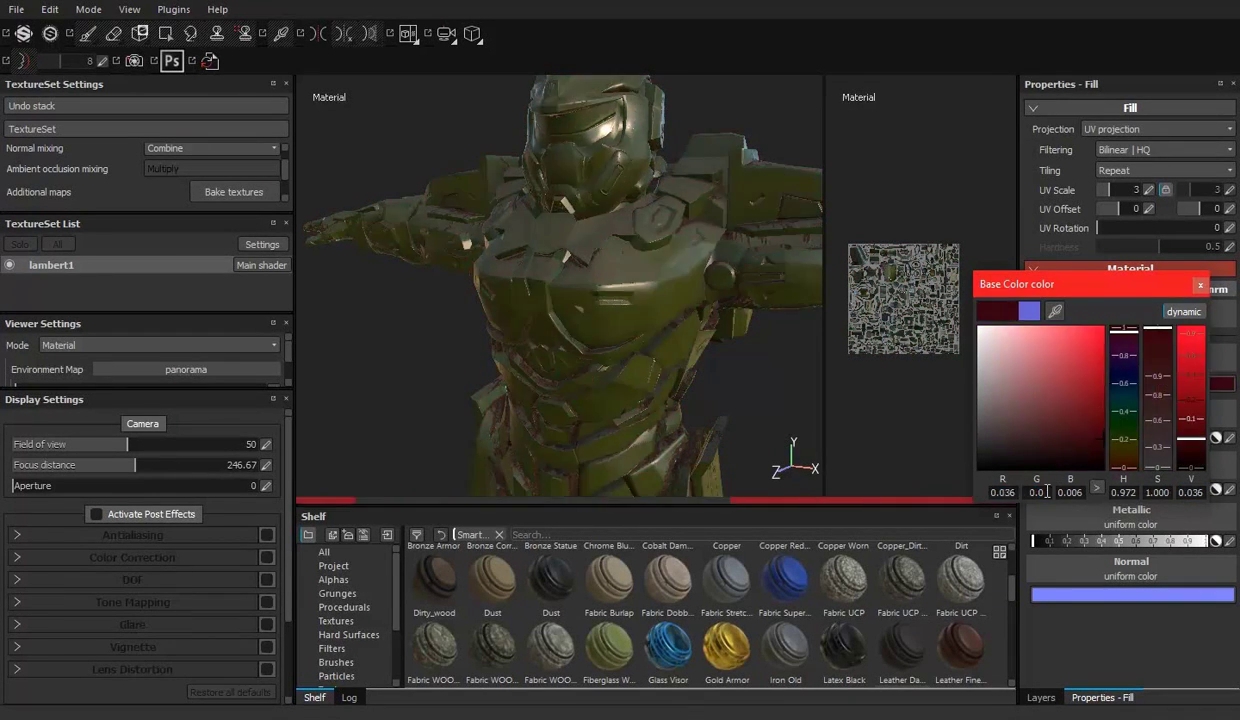
pyautogui.write('0.066')
# Step: Adjust the colour to 0.123, 0.968, 0.029 and brighten it slightly
pyautogui.press('Tab')
pyautogui.write('0.031')
pyautogui.moveTo(587, 365)
pyautogui.keyDown('alt'); pyautogui.mouseDown()
pyautogui.moveTo(664, 317)
pyautogui.moveTo(626, 349)
pyautogui.moveTo(700, 330)
pyautogui.moveTo(661, 325)
pyautogui.moveTo(703, 361)
pyautogui.mouseUp(); pyautogui.keyUp('alt')
pyautogui.write('0.123')
pyautogui.press('Tab')
pyautogui.write('0.968')
pyautogui.press('Tab')
pyautogui.write('0.029')
pyautogui.click(1080, 437)
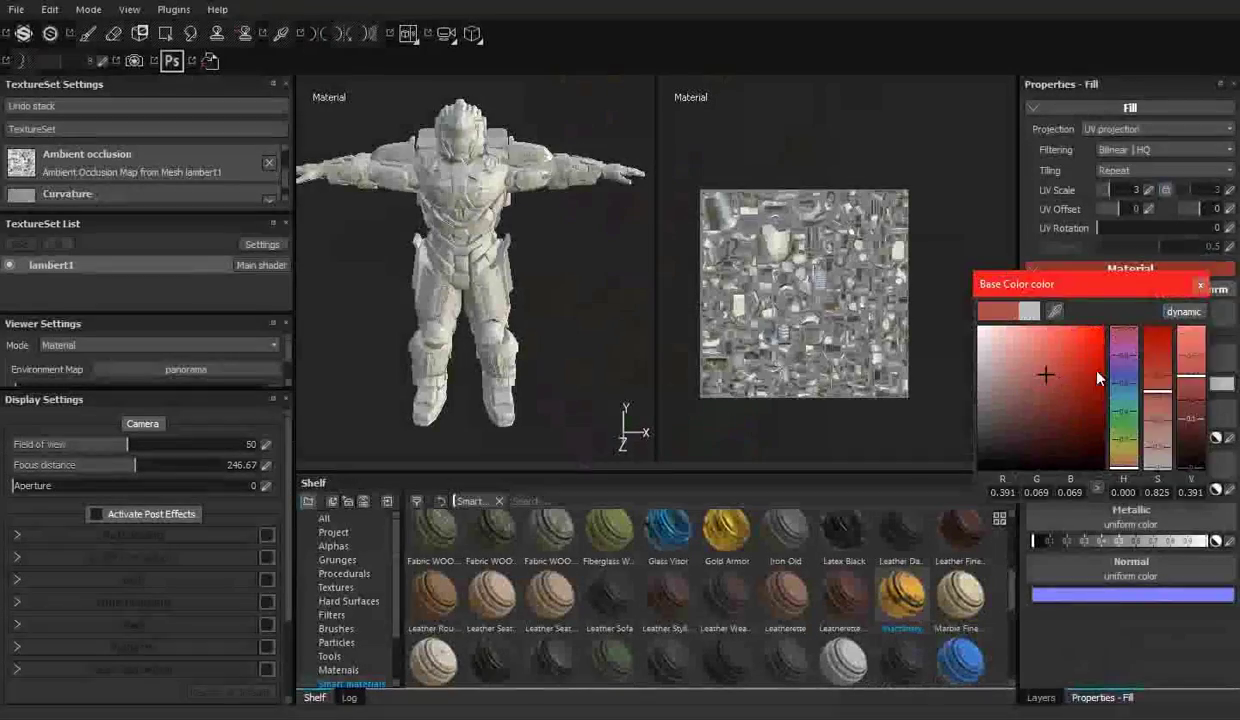
# Step: Place the fill layer under Base Color with a black mask in polygon fill mode
pyautogui.moveTo(1092, 143); pyautogui.dragTo(1064, 168)
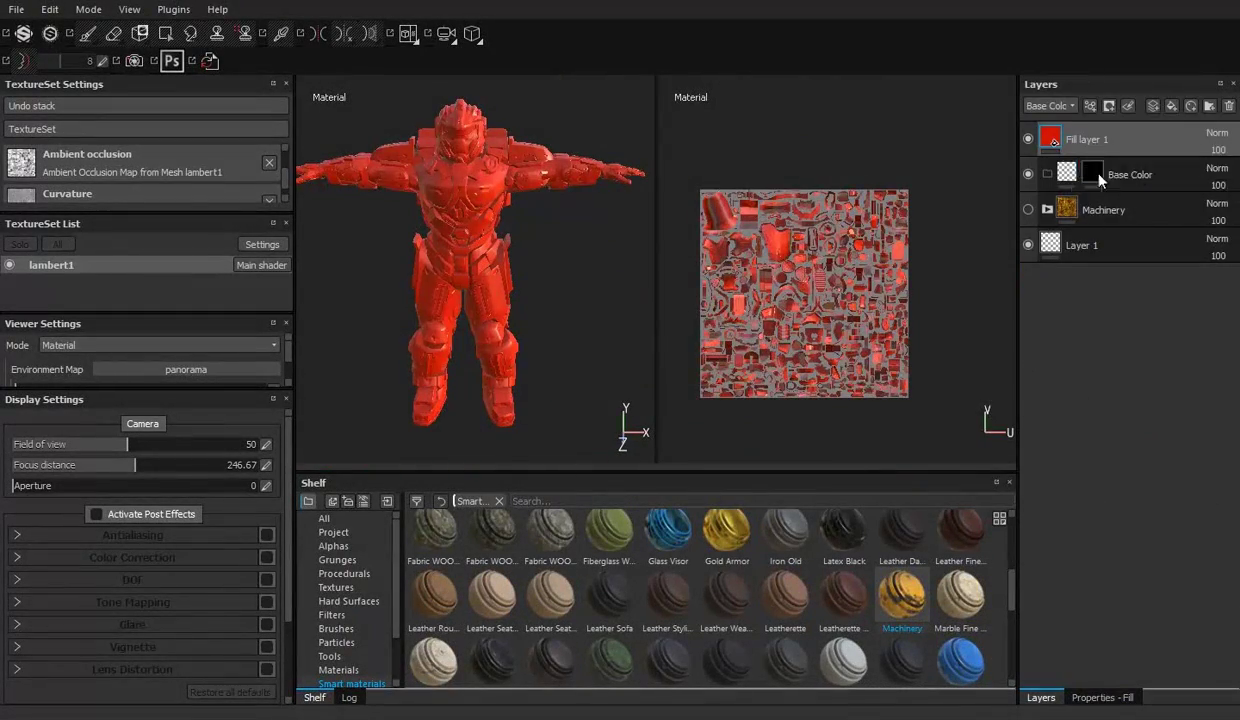
pyautogui.rightClick(1068, 143)
pyautogui.click(1072, 166)
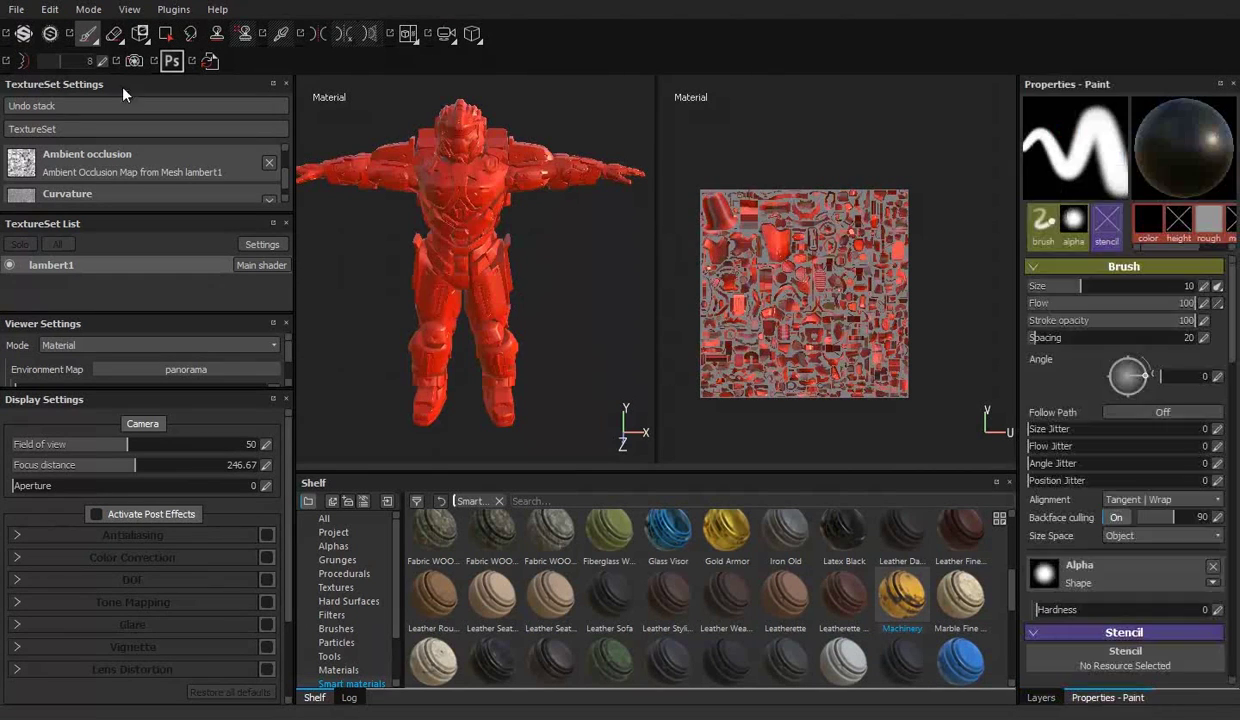
pyautogui.click(166, 33)
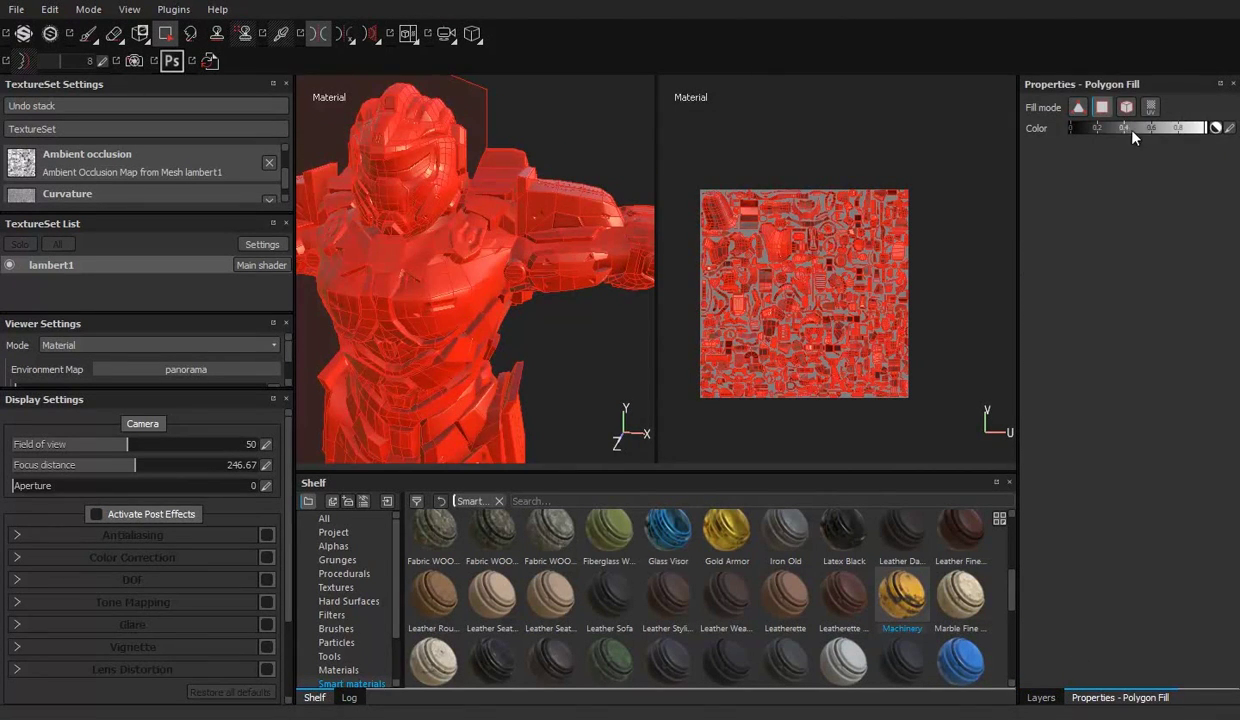
# Step: Add the leg and torso armour plates to the polygon mask so they turn red
pyautogui.moveTo(562, 415)
pyautogui.keyDown('alt'); pyautogui.mouseDown()
pyautogui.moveTo(683, 360)
pyautogui.moveTo(466, 290)
pyautogui.moveTo(429, 354)
pyautogui.moveTo(600, 368)
pyautogui.moveTo(498, 343)
pyautogui.moveTo(597, 431)
pyautogui.moveTo(620, 300)
pyautogui.moveTo(609, 338)
pyautogui.moveTo(597, 274)
pyautogui.moveTo(617, 293)
pyautogui.moveTo(470, 313)
pyautogui.moveTo(642, 280)
pyautogui.moveTo(626, 338)
pyautogui.moveTo(551, 365)
pyautogui.moveTo(559, 252)
pyautogui.moveTo(616, 370)
pyautogui.moveTo(596, 356)
pyautogui.mouseUp(); pyautogui.keyUp('alt')
pyautogui.moveTo(596, 356)
pyautogui.keyDown('alt'); pyautogui.mouseDown(button='middle')
pyautogui.moveTo(569, 177)
pyautogui.moveTo(553, 268)
pyautogui.mouseUp(button='middle'); pyautogui.keyUp('alt')
pyautogui.moveTo(553, 268)
pyautogui.keyDown('alt'); pyautogui.mouseDown()
pyautogui.moveTo(518, 255)
pyautogui.moveTo(661, 299)
pyautogui.moveTo(708, 344)
pyautogui.moveTo(637, 385)
pyautogui.moveTo(627, 277)
pyautogui.moveTo(497, 370)
pyautogui.moveTo(620, 382)
pyautogui.moveTo(484, 291)
pyautogui.mouseUp(); pyautogui.keyUp('alt')
pyautogui.keyDown('alt'); pyautogui.moveTo(484, 291); pyautogui.dragTo(675, 230, button='middle'); pyautogui.keyUp('alt')
pyautogui.moveTo(675, 230)
pyautogui.keyDown('alt'); pyautogui.mouseDown()
pyautogui.moveTo(640, 330)
pyautogui.moveTo(670, 385)
pyautogui.moveTo(524, 242)
pyautogui.moveTo(619, 378)
pyautogui.moveTo(608, 287)
pyautogui.moveTo(667, 360)
pyautogui.moveTo(527, 294)
pyautogui.moveTo(686, 395)
pyautogui.moveTo(620, 300)
pyautogui.moveTo(656, 266)
pyautogui.moveTo(628, 333)
pyautogui.moveTo(518, 263)
pyautogui.moveTo(617, 346)
pyautogui.moveTo(609, 354)
pyautogui.moveTo(643, 343)
pyautogui.moveTo(509, 310)
pyautogui.moveTo(535, 332)
pyautogui.moveTo(613, 261)
pyautogui.moveTo(601, 208)
pyautogui.moveTo(664, 343)
pyautogui.moveTo(631, 435)
pyautogui.moveTo(645, 205)
pyautogui.moveTo(491, 320)
pyautogui.moveTo(536, 154)
pyautogui.moveTo(429, 296)
pyautogui.moveTo(648, 12)
pyautogui.moveTo(601, 192)
pyautogui.moveTo(650, 358)
pyautogui.moveTo(634, 428)
pyautogui.moveTo(540, 390)
pyautogui.moveTo(614, 429)
pyautogui.moveTo(620, 299)
pyautogui.moveTo(655, 226)
pyautogui.moveTo(574, 306)
pyautogui.moveTo(645, 305)
pyautogui.moveTo(485, 222)
pyautogui.moveTo(539, 300)
pyautogui.moveTo(555, 290)
pyautogui.moveTo(470, 360)
pyautogui.moveTo(534, 360)
pyautogui.moveTo(407, 346)
pyautogui.moveTo(555, 280)
pyautogui.moveTo(540, 338)
pyautogui.moveTo(506, 363)
pyautogui.moveTo(681, 392)
pyautogui.mouseUp(); pyautogui.keyUp('alt')
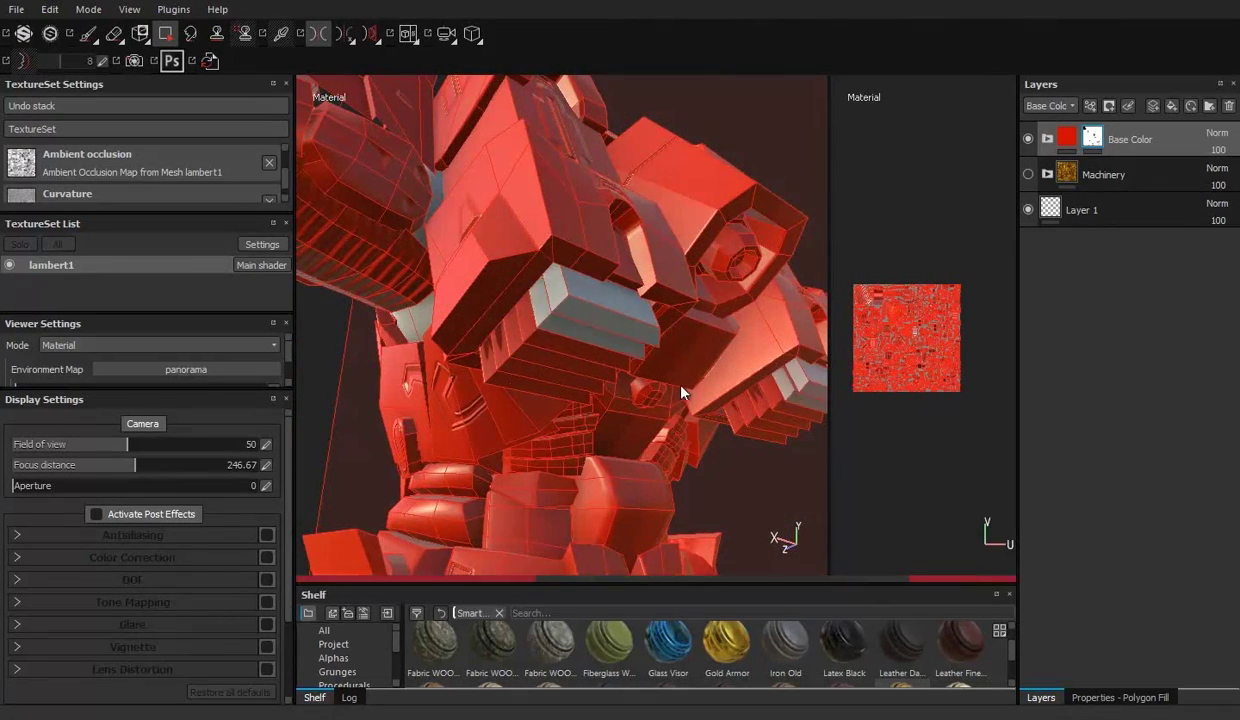
# Step: Inspect the red mask coverage on the shoulders, chest, grey box piece and legs
pyautogui.moveTo(697, 336)
pyautogui.keyDown('alt'); pyautogui.mouseDown()
pyautogui.moveTo(517, 362)
pyautogui.moveTo(621, 310)
pyautogui.moveTo(590, 360)
pyautogui.moveTo(476, 332)
pyautogui.moveTo(515, 244)
pyautogui.moveTo(634, 363)
pyautogui.moveTo(582, 353)
pyautogui.moveTo(516, 294)
pyautogui.moveTo(679, 365)
pyautogui.moveTo(503, 249)
pyautogui.mouseUp(); pyautogui.keyUp('alt')
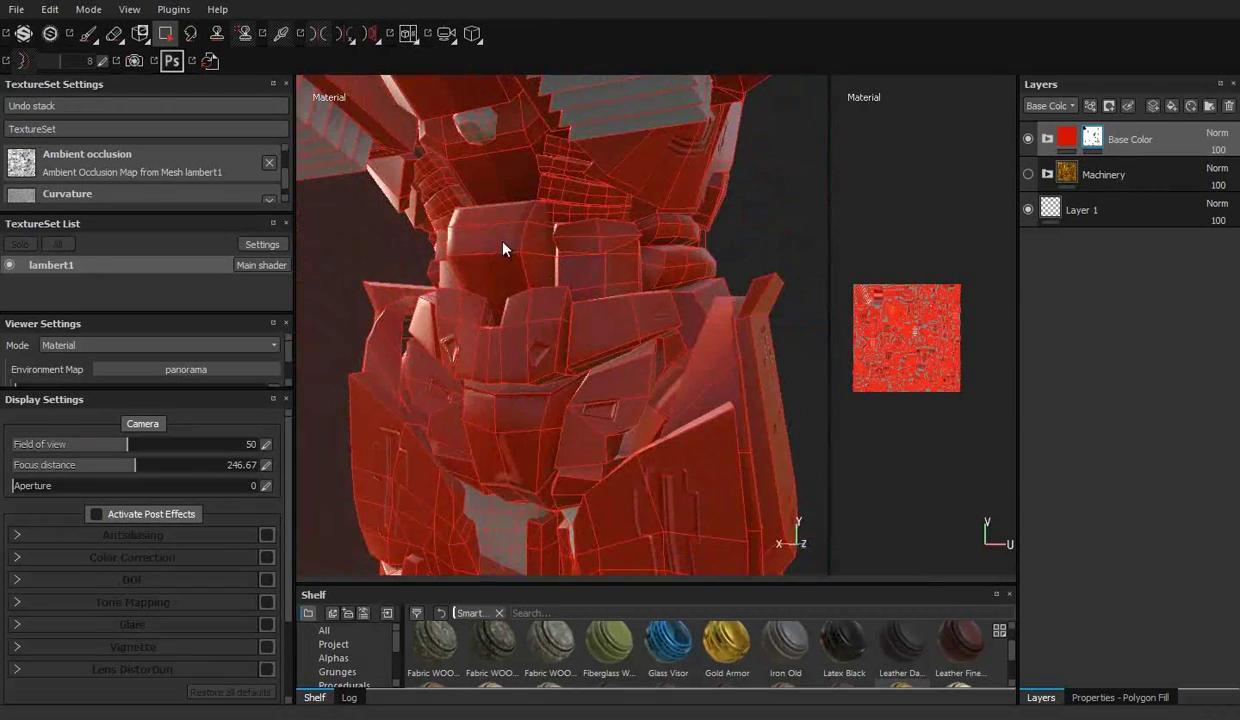
pyautogui.moveTo(648, 318)
pyautogui.keyDown('alt'); pyautogui.mouseDown()
pyautogui.moveTo(567, 296)
pyautogui.moveTo(435, 296)
pyautogui.moveTo(548, 238)
pyautogui.mouseUp(); pyautogui.keyUp('alt')
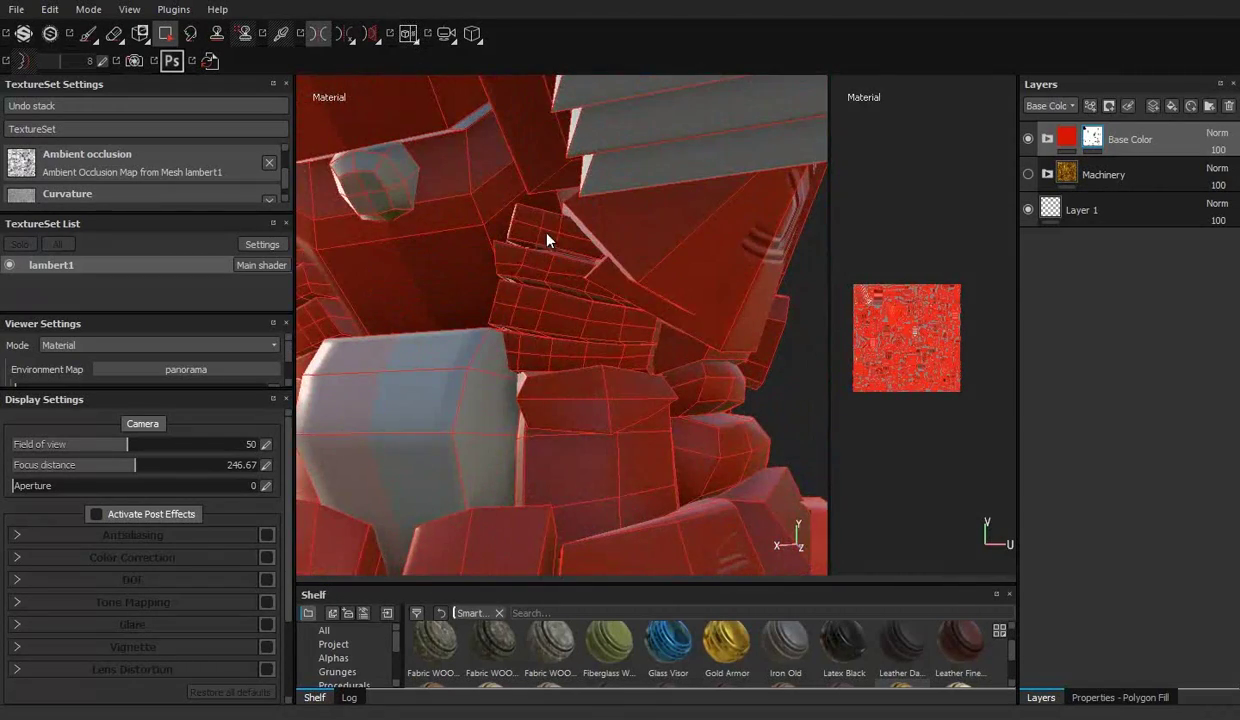
pyautogui.moveTo(538, 332)
pyautogui.keyDown('alt'); pyautogui.mouseDown()
pyautogui.moveTo(648, 353)
pyautogui.moveTo(541, 263)
pyautogui.moveTo(573, 274)
pyautogui.moveTo(583, 216)
pyautogui.moveTo(586, 341)
pyautogui.mouseUp(); pyautogui.keyUp('alt')
pyautogui.keyDown('alt'); pyautogui.moveTo(561, 270); pyautogui.dragTo(567, 295, button='right'); pyautogui.keyUp('alt')
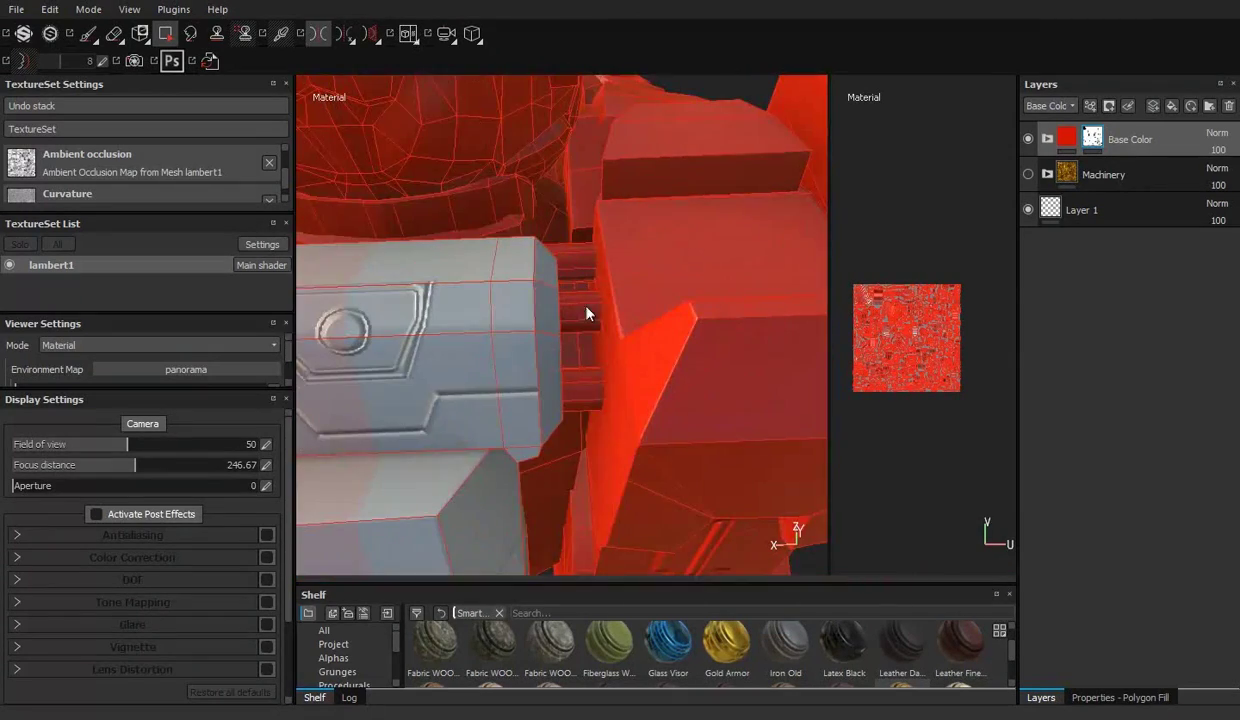
pyautogui.keyDown('alt'); pyautogui.moveTo(686, 334); pyautogui.dragTo(671, 261); pyautogui.keyUp('alt')
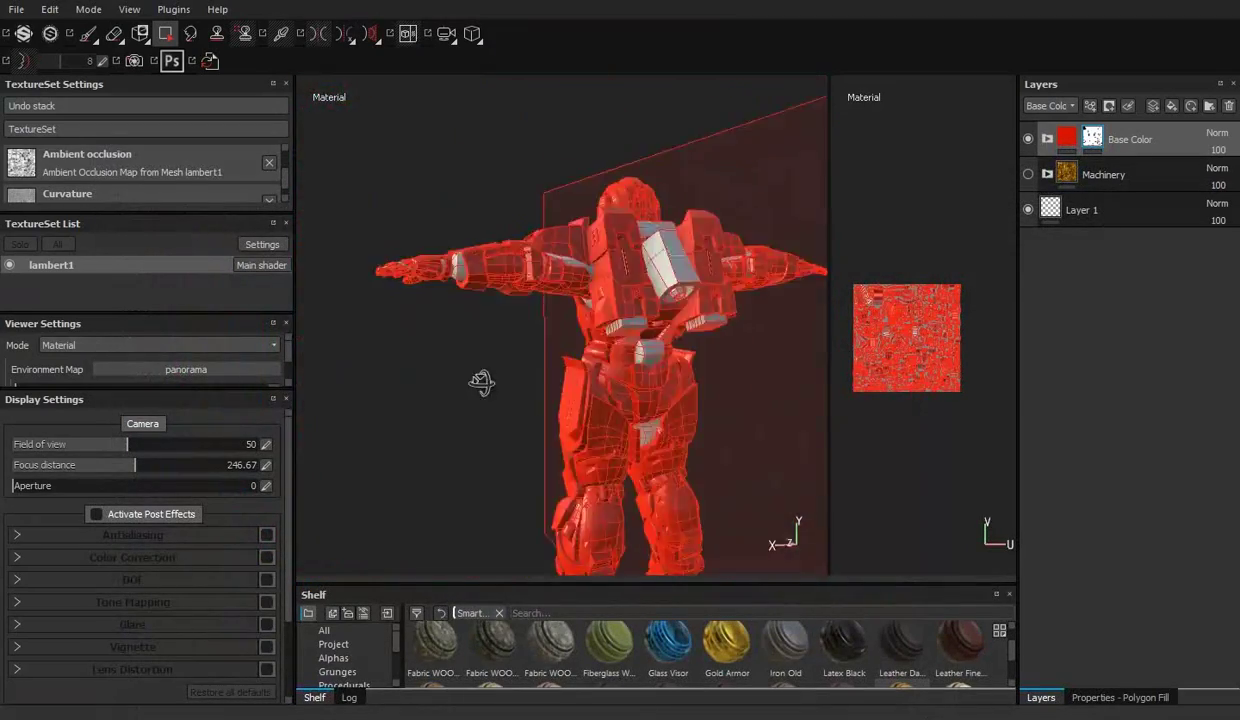
pyautogui.keyDown('alt'); pyautogui.moveTo(357, 222); pyautogui.dragTo(565, 338, button='right'); pyautogui.keyUp('alt')
pyautogui.keyDown('alt'); pyautogui.moveTo(673, 390); pyautogui.dragTo(537, 437); pyautogui.keyUp('alt')
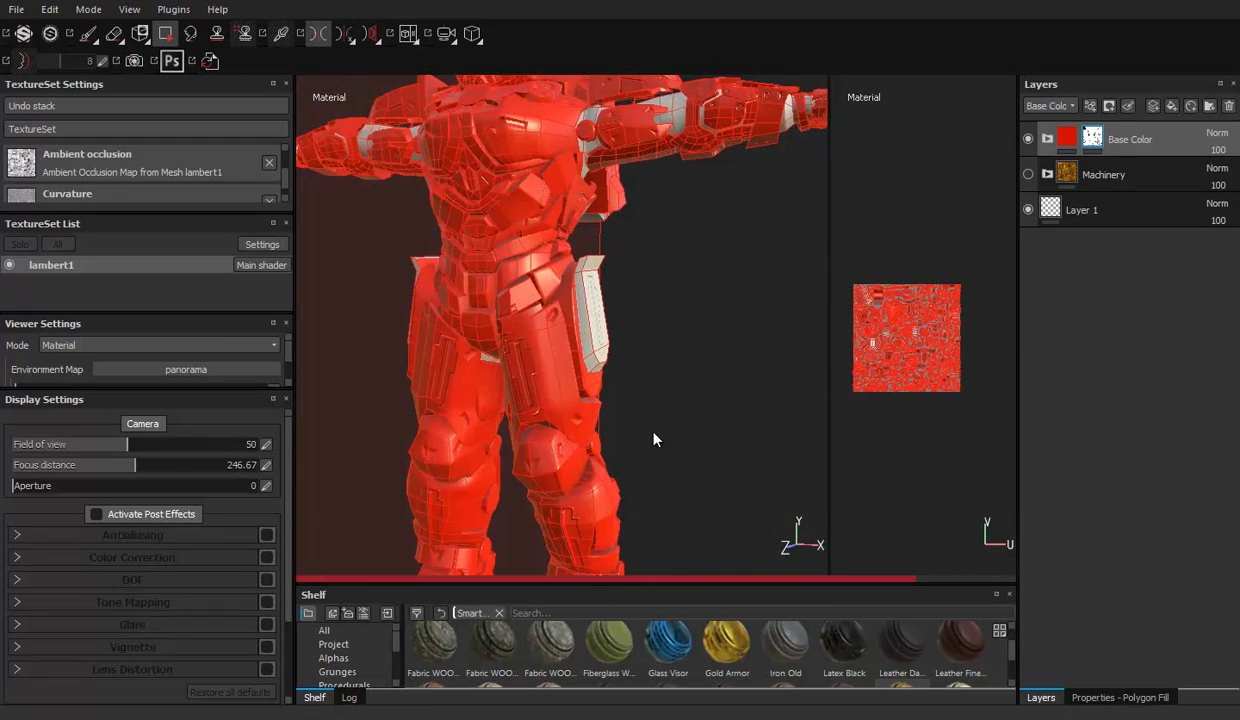
pyautogui.keyDown('alt'); pyautogui.moveTo(653, 437); pyautogui.dragTo(714, 415); pyautogui.keyUp('alt')
pyautogui.keyDown('alt'); pyautogui.moveTo(714, 415); pyautogui.dragTo(855, 534, button='right'); pyautogui.keyUp('alt')
pyautogui.keyDown('alt'); pyautogui.moveTo(855, 534); pyautogui.dragTo(605, 429); pyautogui.keyUp('alt')
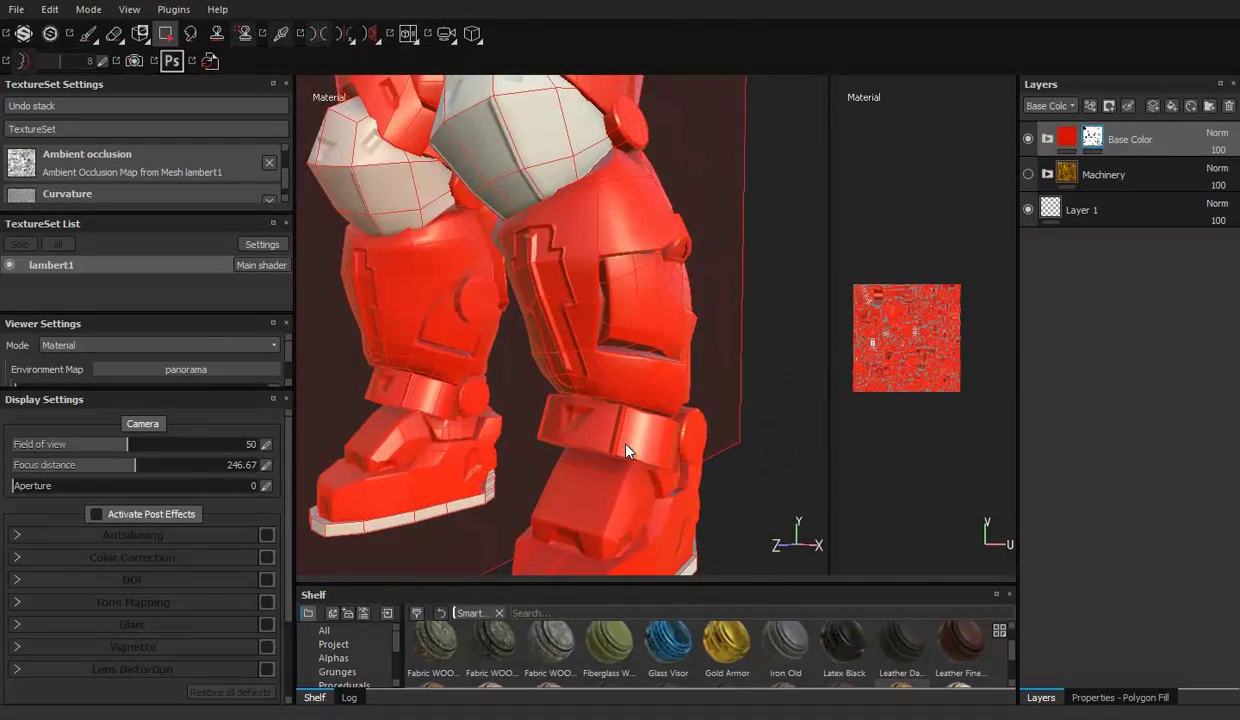
pyautogui.moveTo(665, 393)
pyautogui.keyDown('alt'); pyautogui.mouseDown()
pyautogui.moveTo(578, 372)
pyautogui.moveTo(689, 388)
pyautogui.mouseUp(); pyautogui.keyUp('alt')
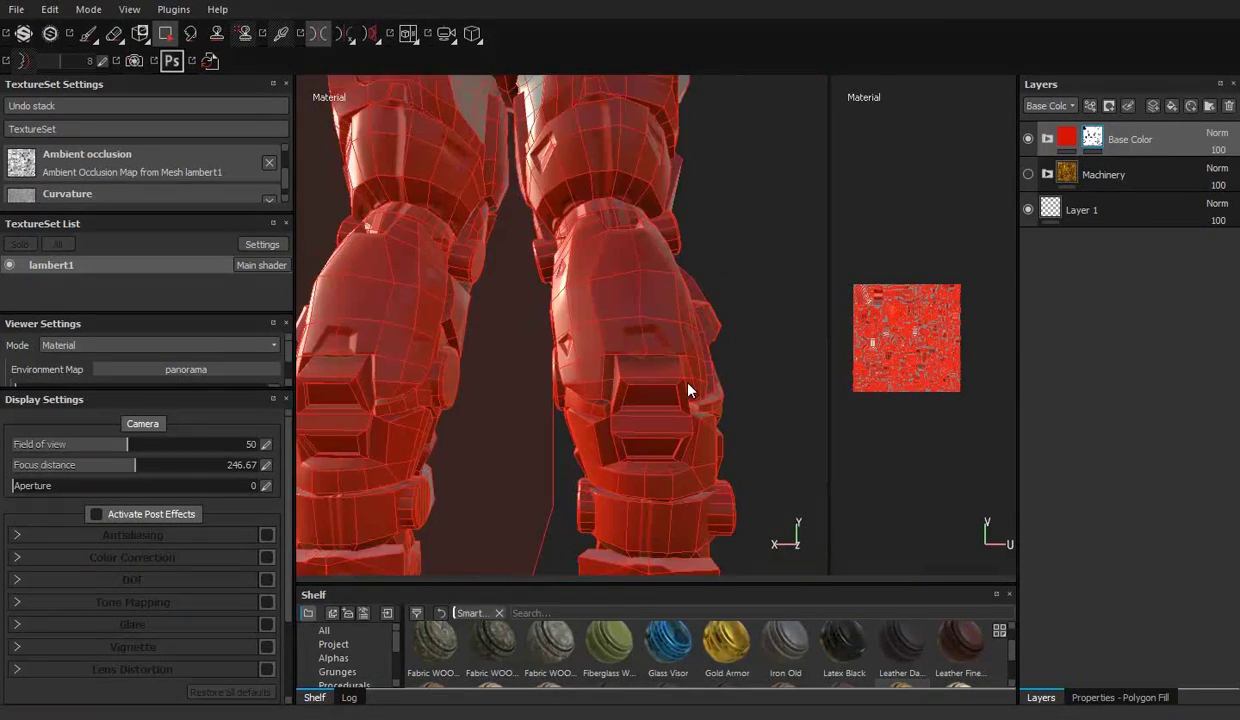
pyautogui.keyDown('alt'); pyautogui.moveTo(620, 205); pyautogui.dragTo(686, 343); pyautogui.keyUp('alt')
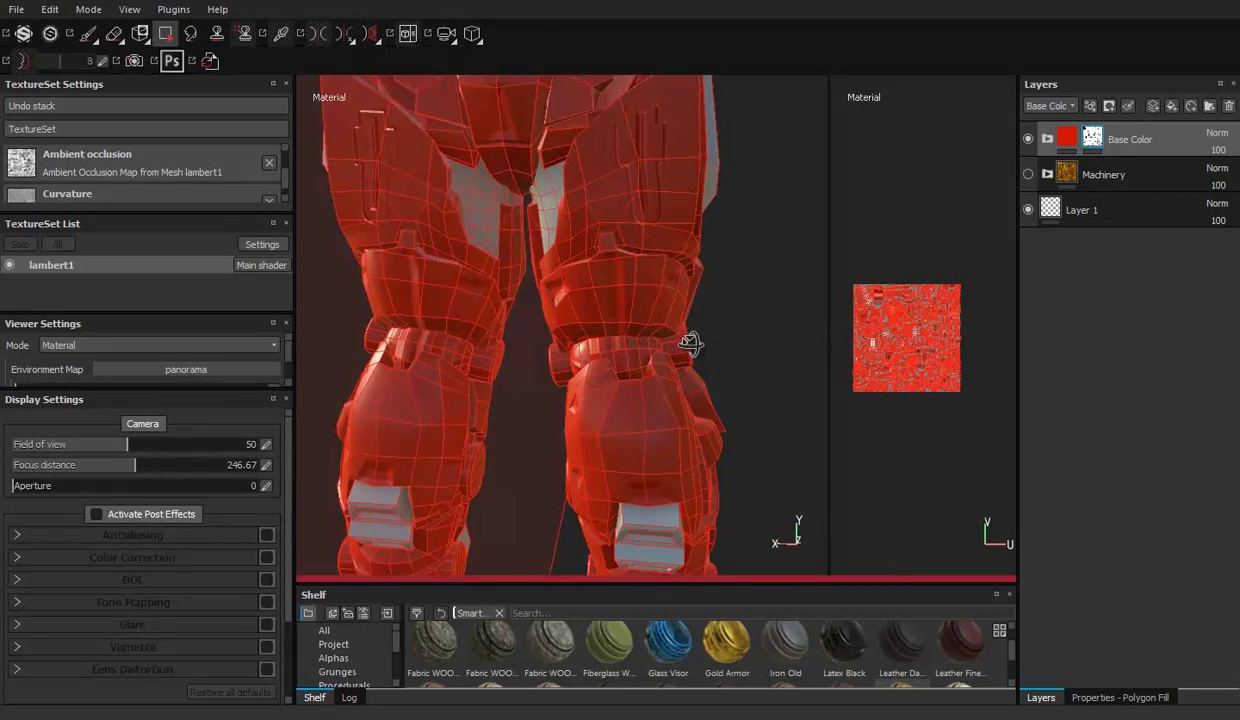
pyautogui.keyDown('alt'); pyautogui.moveTo(504, 332); pyautogui.dragTo(565, 360); pyautogui.keyUp('alt')
pyautogui.moveTo(531, 270)
pyautogui.keyDown('alt'); pyautogui.mouseDown()
pyautogui.moveTo(576, 396)
pyautogui.moveTo(581, 293)
pyautogui.mouseUp(); pyautogui.keyUp('alt')
pyautogui.moveTo(581, 293)
pyautogui.keyDown('alt'); pyautogui.mouseDown(button='right')
pyautogui.moveTo(673, 319)
pyautogui.moveTo(570, 296)
pyautogui.mouseUp(button='right'); pyautogui.keyUp('alt')
# Step: Check the upper body and helmet coverage, then save the project
pyautogui.moveTo(570, 296)
pyautogui.keyDown('alt'); pyautogui.mouseDown()
pyautogui.moveTo(551, 335)
pyautogui.moveTo(606, 374)
pyautogui.moveTo(533, 360)
pyautogui.mouseUp(); pyautogui.keyUp('alt')
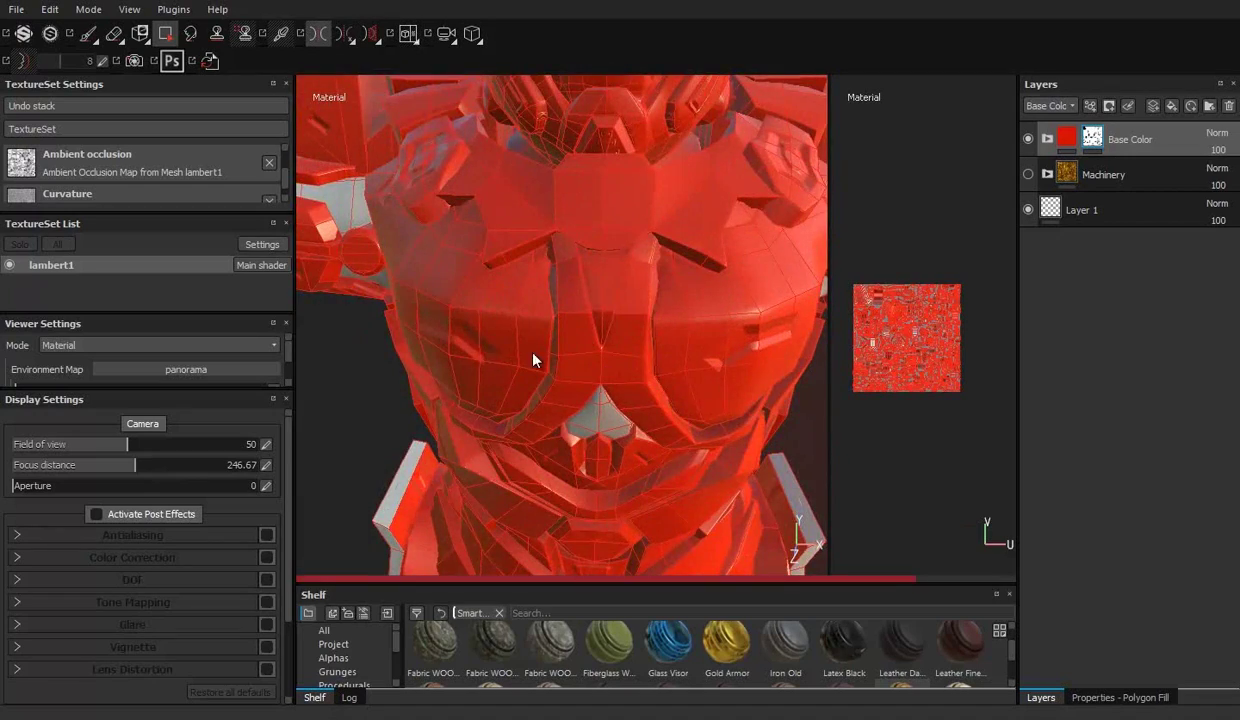
pyautogui.moveTo(533, 360)
pyautogui.keyDown('alt'); pyautogui.mouseDown(button='right')
pyautogui.moveTo(459, 277)
pyautogui.moveTo(415, 268)
pyautogui.mouseUp(button='right'); pyautogui.keyUp('alt')
pyautogui.keyDown('alt'); pyautogui.moveTo(415, 268); pyautogui.dragTo(565, 299); pyautogui.keyUp('alt')
pyautogui.keyDown('alt'); pyautogui.moveTo(565, 299); pyautogui.dragTo(566, 420, button='right'); pyautogui.keyUp('alt')
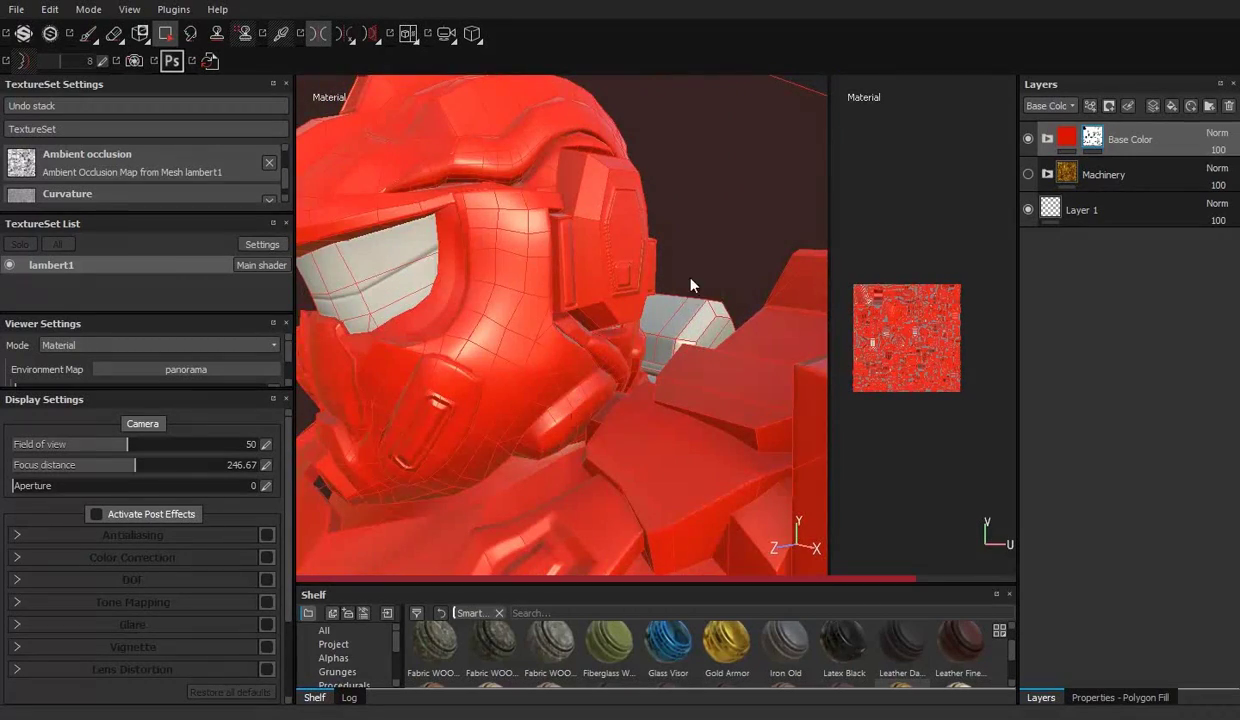
pyautogui.moveTo(717, 277)
pyautogui.keyDown('alt'); pyautogui.mouseDown()
pyautogui.moveTo(575, 363)
pyautogui.moveTo(712, 395)
pyautogui.moveTo(560, 370)
pyautogui.mouseUp(); pyautogui.keyUp('alt')
pyautogui.moveTo(560, 370)
pyautogui.keyDown('alt'); pyautogui.mouseDown(button='right')
pyautogui.moveTo(458, 350)
pyautogui.moveTo(664, 354)
pyautogui.mouseUp(button='right'); pyautogui.keyUp('alt')
pyautogui.keyDown('alt'); pyautogui.moveTo(664, 354); pyautogui.dragTo(705, 369); pyautogui.keyUp('alt')
pyautogui.keyDown('alt'); pyautogui.moveTo(705, 369); pyautogui.dragTo(590, 235, button='right'); pyautogui.keyUp('alt')
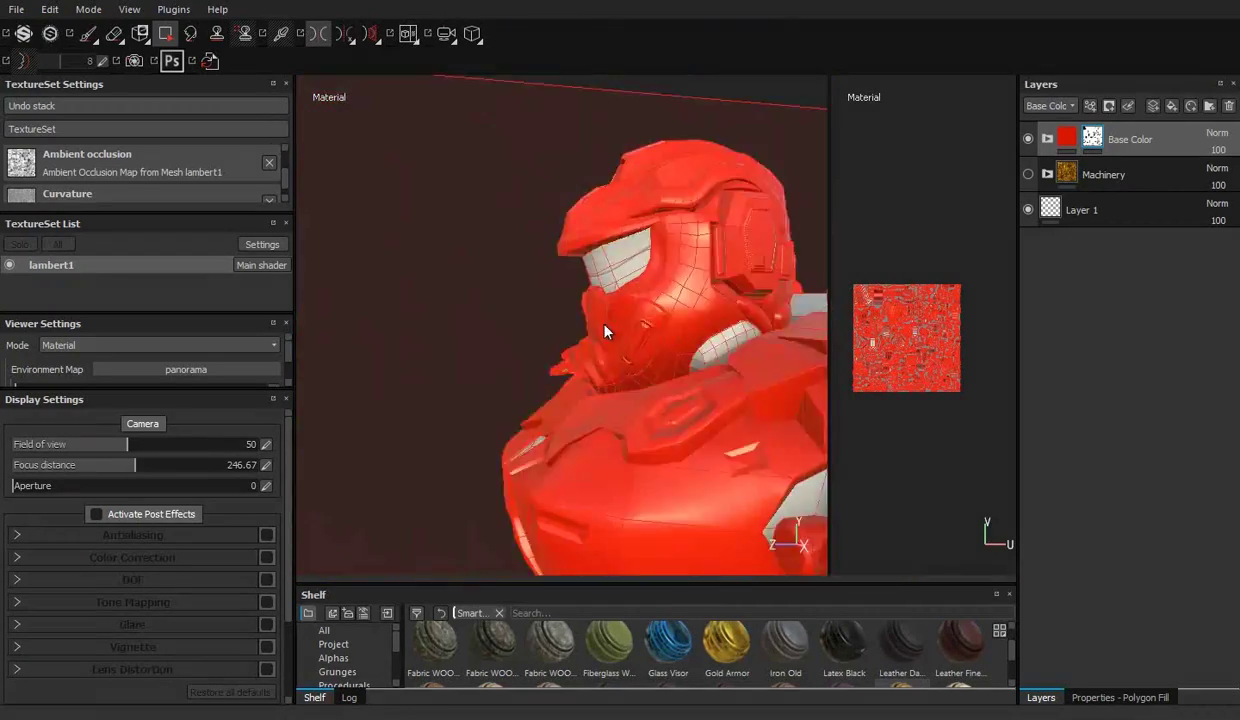
pyautogui.keyDown('alt'); pyautogui.moveTo(590, 235); pyautogui.dragTo(554, 285); pyautogui.keyUp('alt')
pyautogui.keyDown('alt'); pyautogui.moveTo(554, 285); pyautogui.dragTo(567, 410, button='right'); pyautogui.keyUp('alt')
pyautogui.keyDown('alt'); pyautogui.moveTo(567, 410); pyautogui.dragTo(276, 341); pyautogui.keyUp('alt')
pyautogui.keyDown('alt'); pyautogui.moveTo(276, 341); pyautogui.dragTo(529, 338, button='right'); pyautogui.keyUp('alt')
pyautogui.moveTo(529, 338)
pyautogui.keyDown('alt'); pyautogui.mouseDown()
pyautogui.moveTo(673, 443)
pyautogui.moveTo(620, 400)
pyautogui.mouseUp(); pyautogui.keyUp('alt')
pyautogui.hotkey('ctrl', 's')
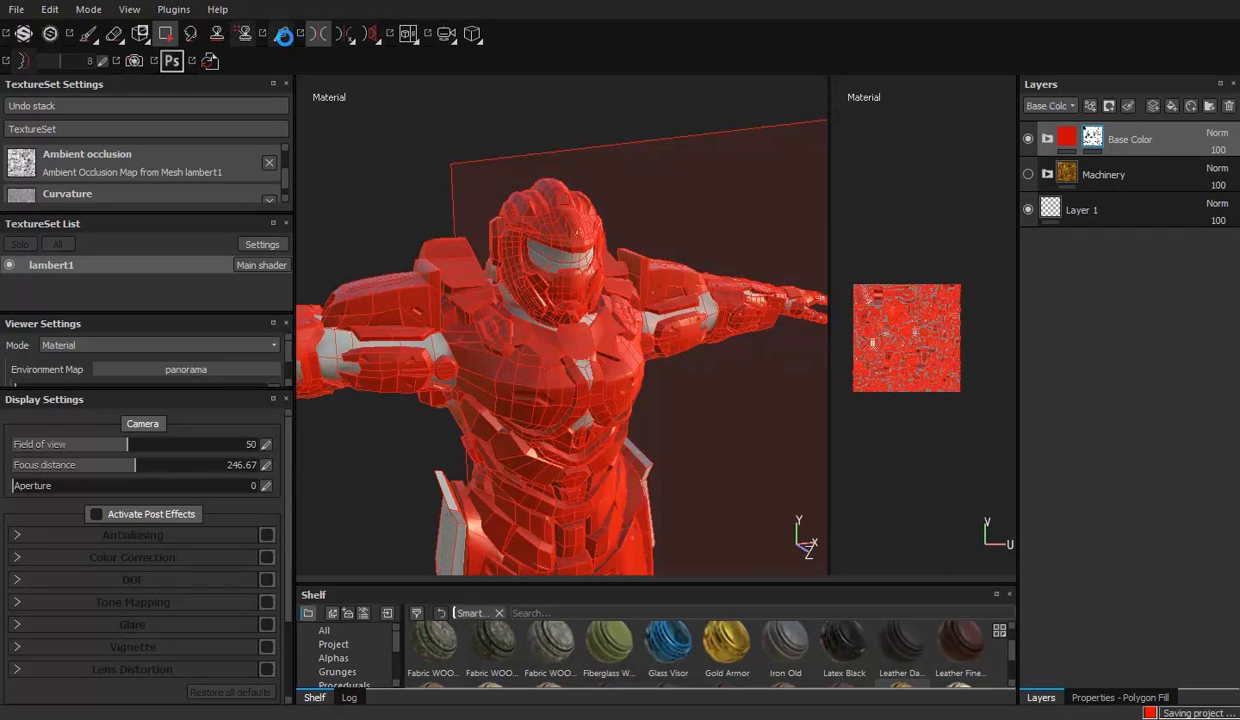
# Step: Exit polygon fill and move the Machinery folder into Base Color above Fill layer 1
pyautogui.click(1172, 105)
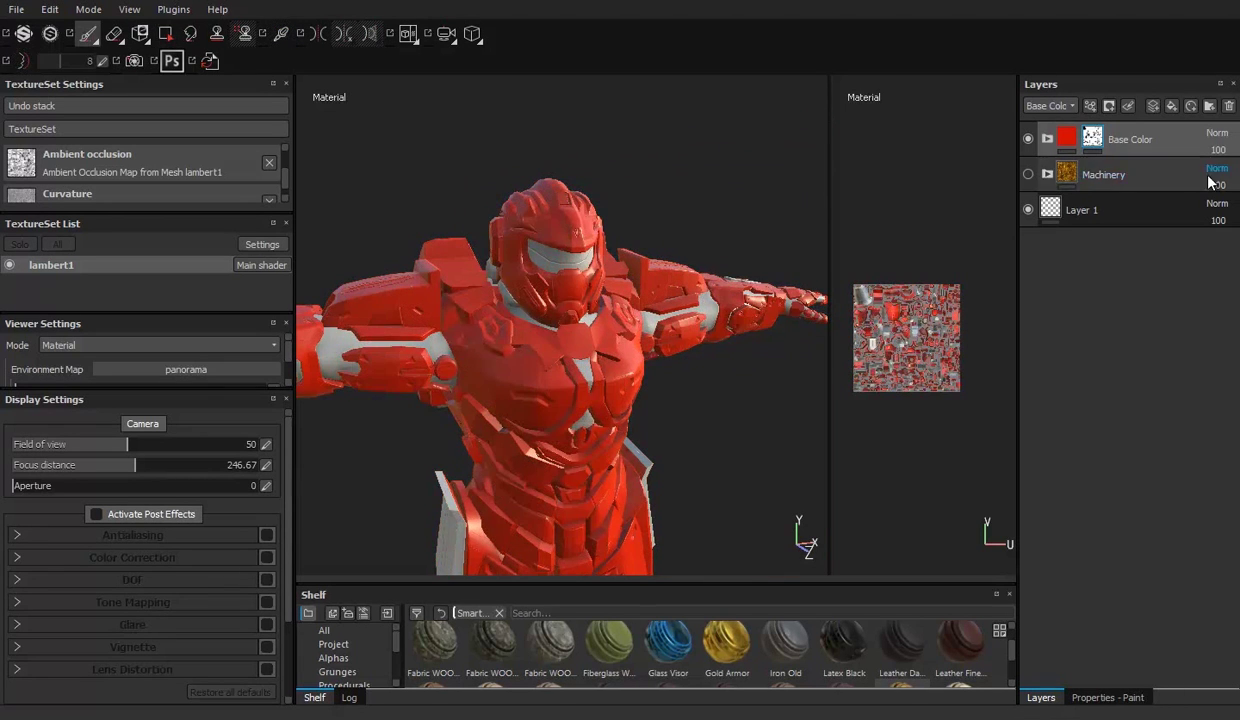
pyautogui.moveTo(1090, 205)
pyautogui.mouseDown()
pyautogui.moveTo(1135, 160)
pyautogui.moveTo(1113, 160)
pyautogui.mouseUp()
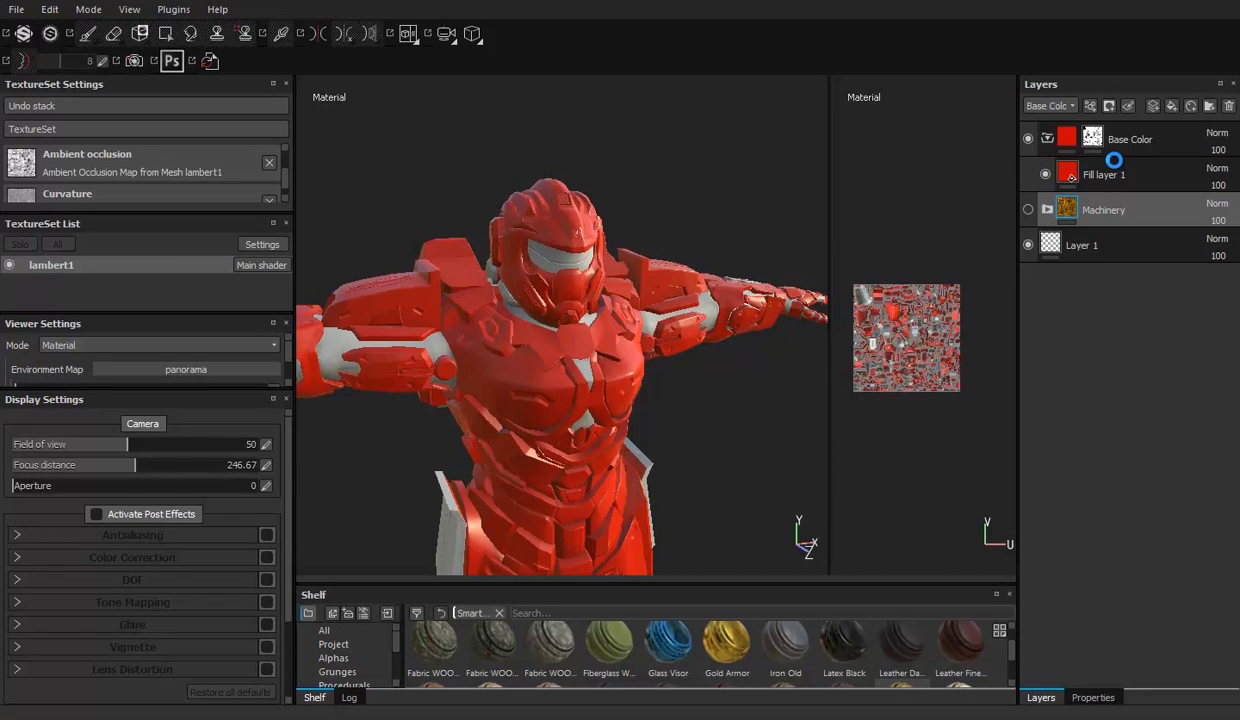
pyautogui.moveTo(1113, 160); pyautogui.dragTo(1079, 155)
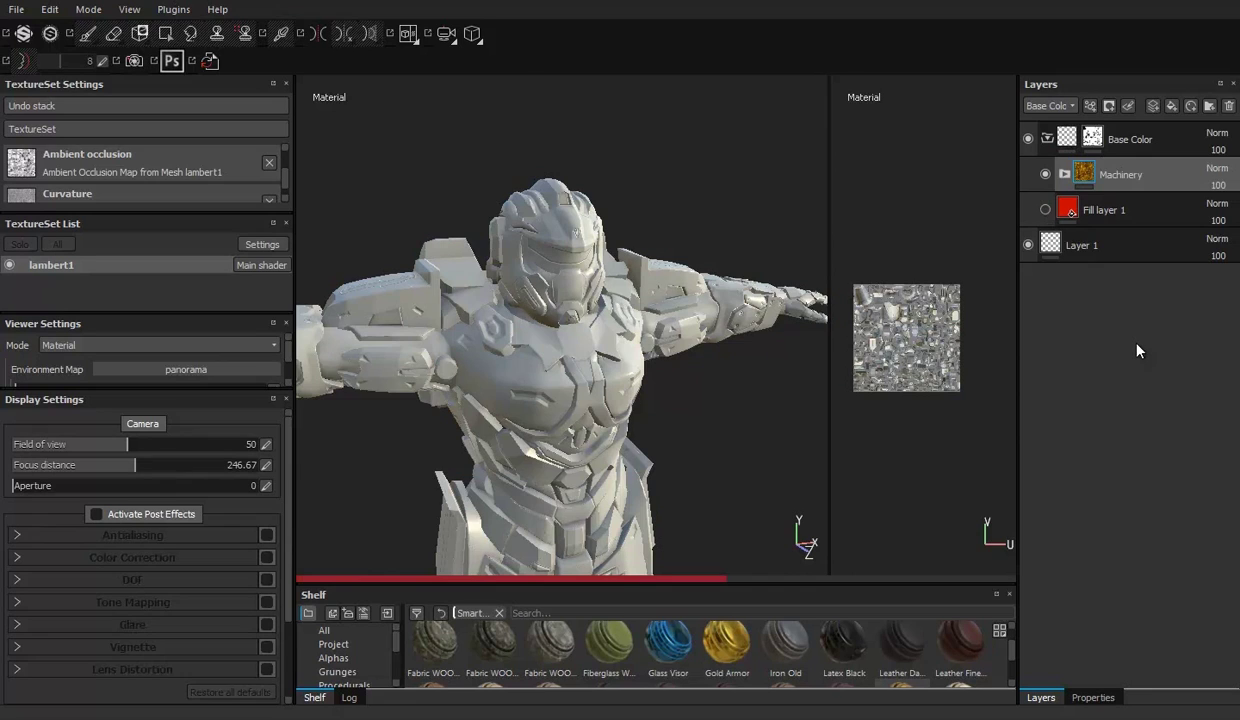
# Step: Expand Machinery and show the Rust layer's MG Mask Editor generator settings
pyautogui.click(1064, 174)
pyautogui.keyDown('alt'); pyautogui.moveTo(658, 230); pyautogui.dragTo(555, 292); pyautogui.keyUp('alt')
pyautogui.scroll(5, 555, 292)
pyautogui.click(1076, 207)
pyautogui.click(1089, 213)
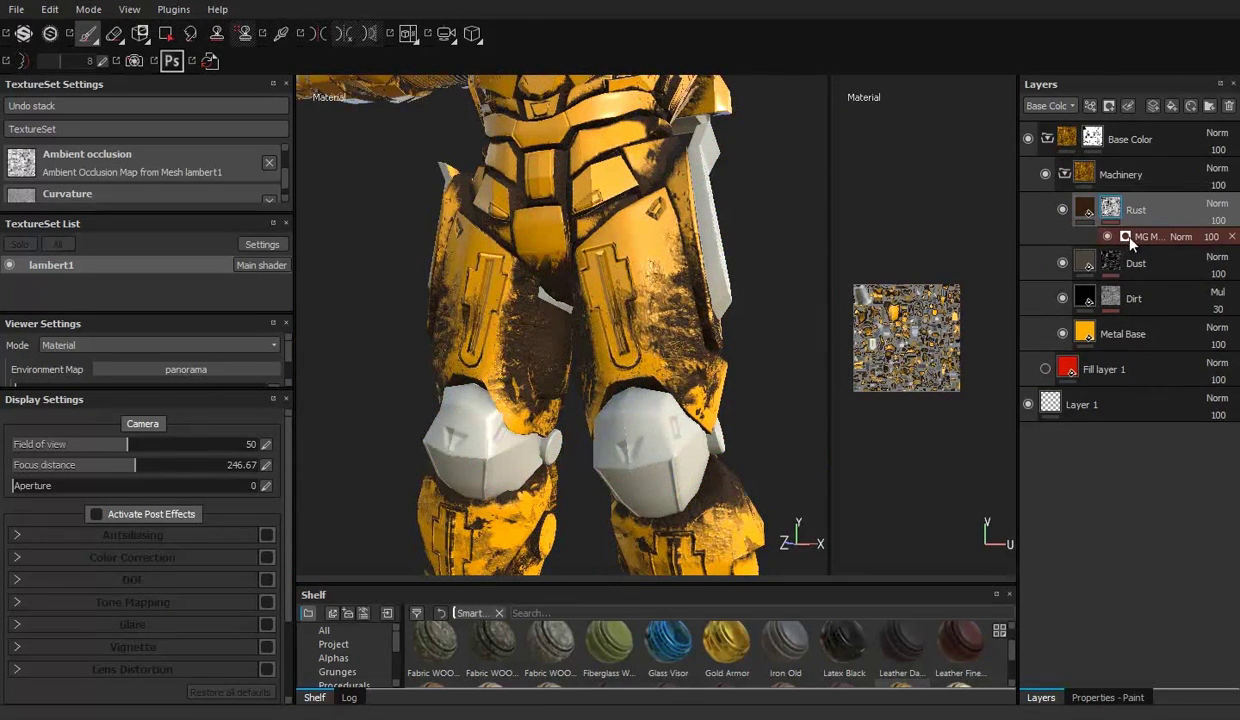
pyautogui.click(1131, 698)
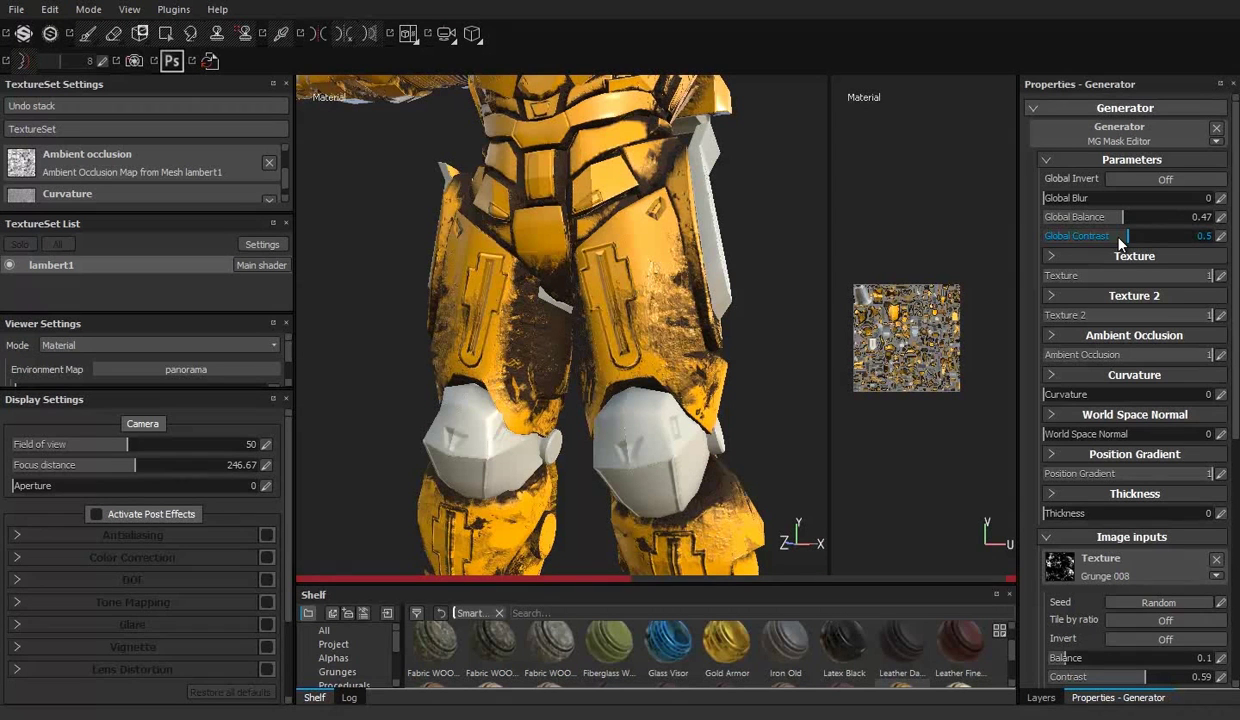
# Step: Lower the rust mask's Global Contrast to 0.26 and Global Balance to 0.19
pyautogui.moveTo(1119, 239)
pyautogui.mouseDown()
pyautogui.moveTo(1097, 244)
pyautogui.moveTo(1080, 298)
pyautogui.mouseUp()
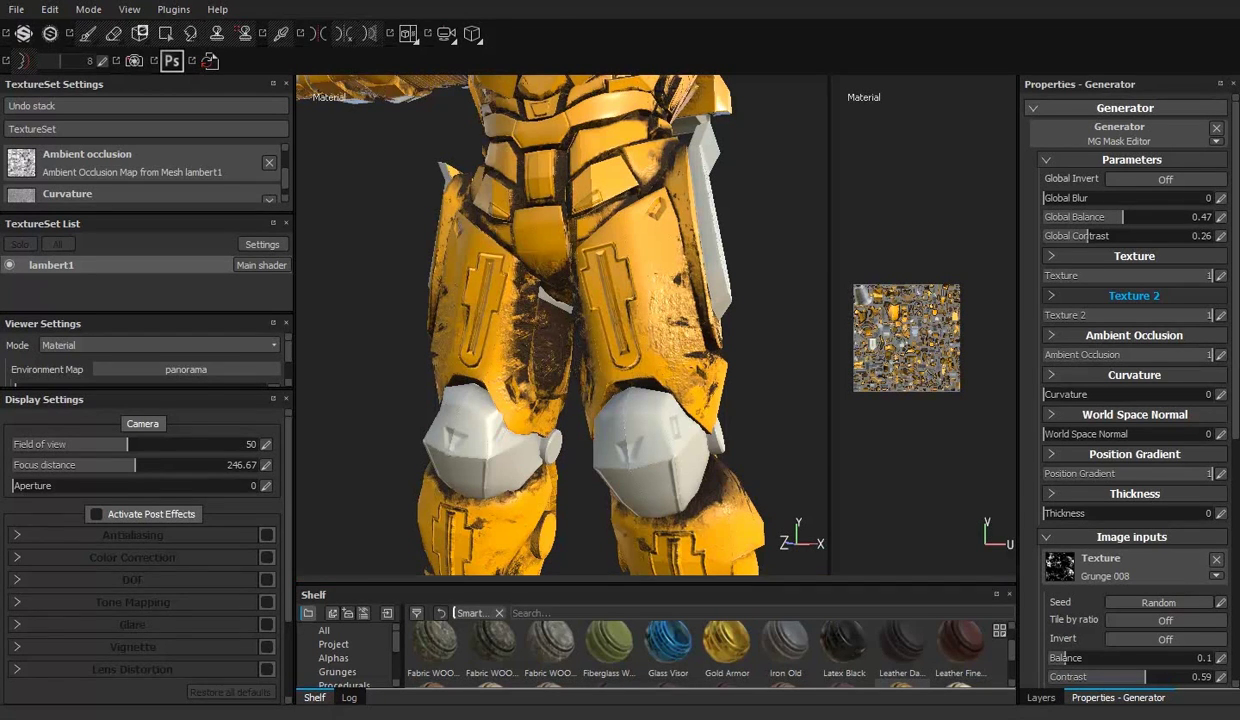
pyautogui.keyDown('alt'); pyautogui.moveTo(621, 368); pyautogui.dragTo(710, 396); pyautogui.keyUp('alt')
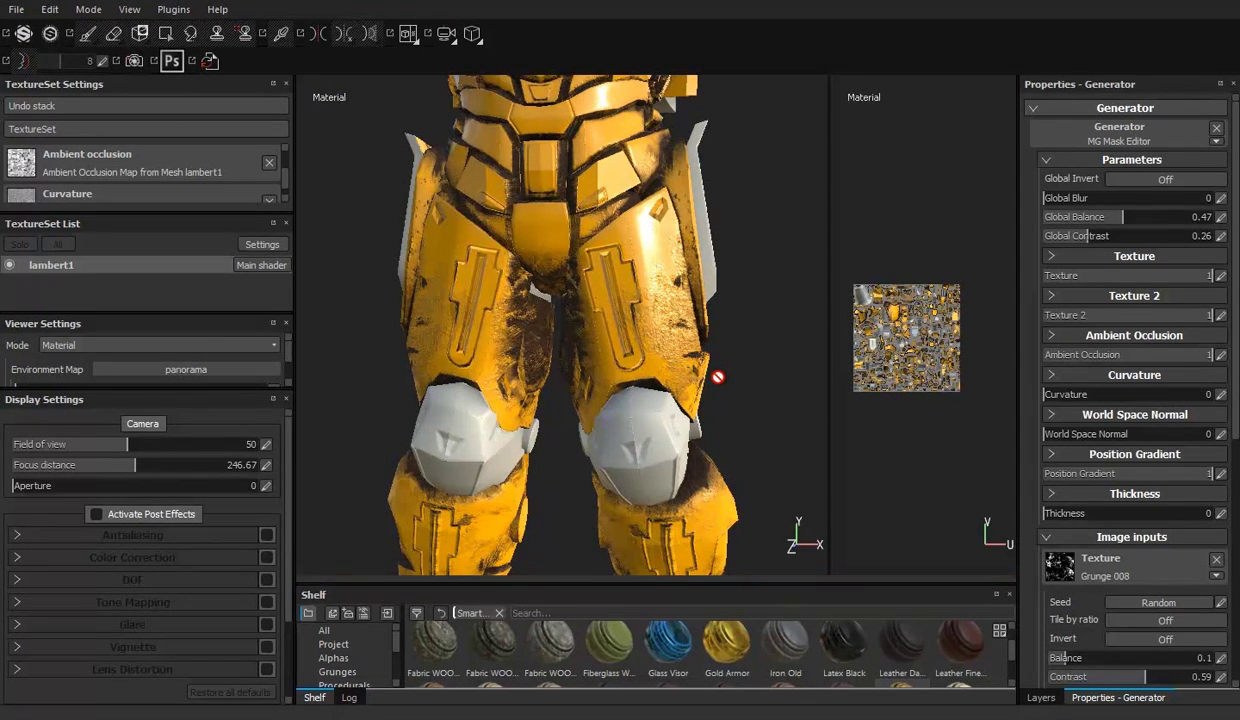
pyautogui.click(1093, 221)
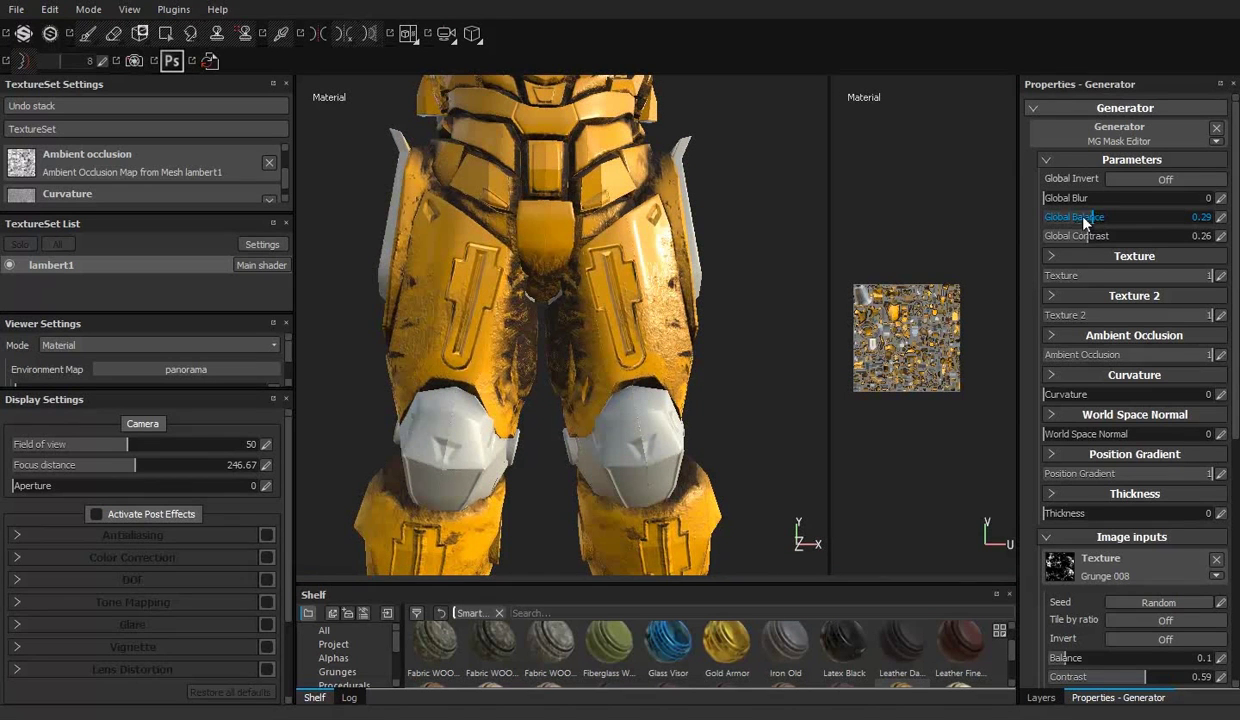
pyautogui.click(1076, 226)
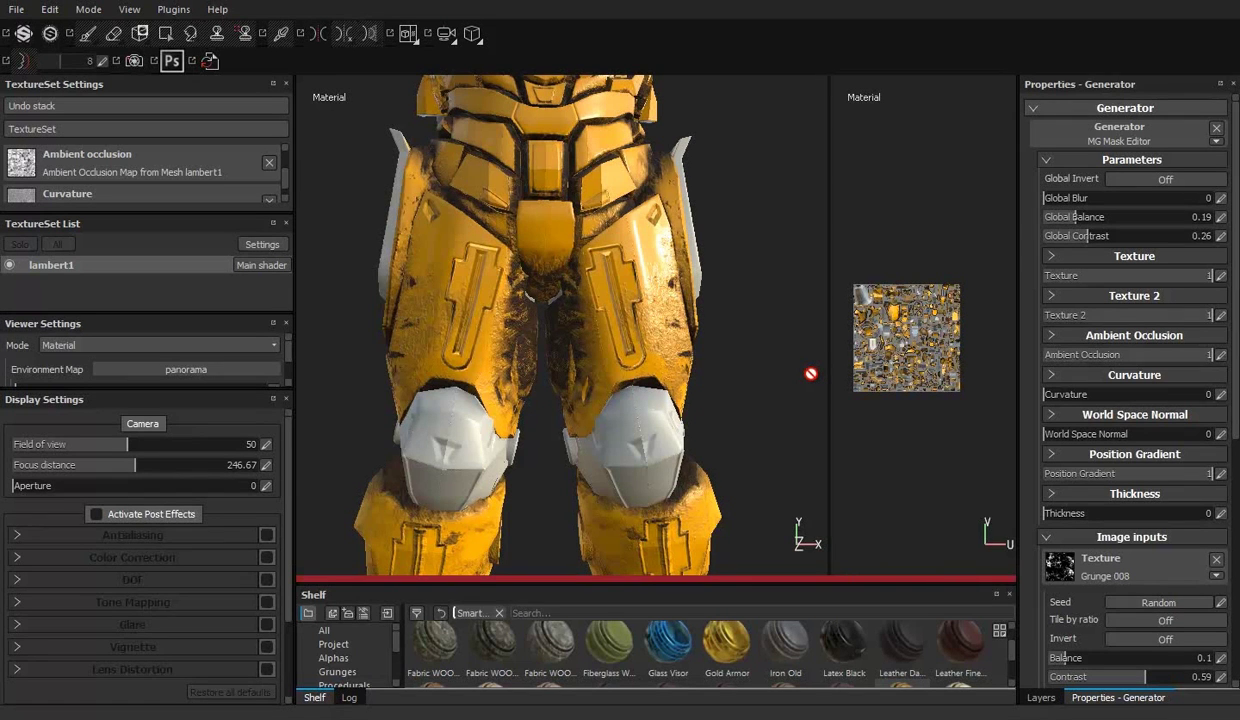
pyautogui.keyDown('alt'); pyautogui.moveTo(771, 387); pyautogui.dragTo(767, 305); pyautogui.keyUp('alt')
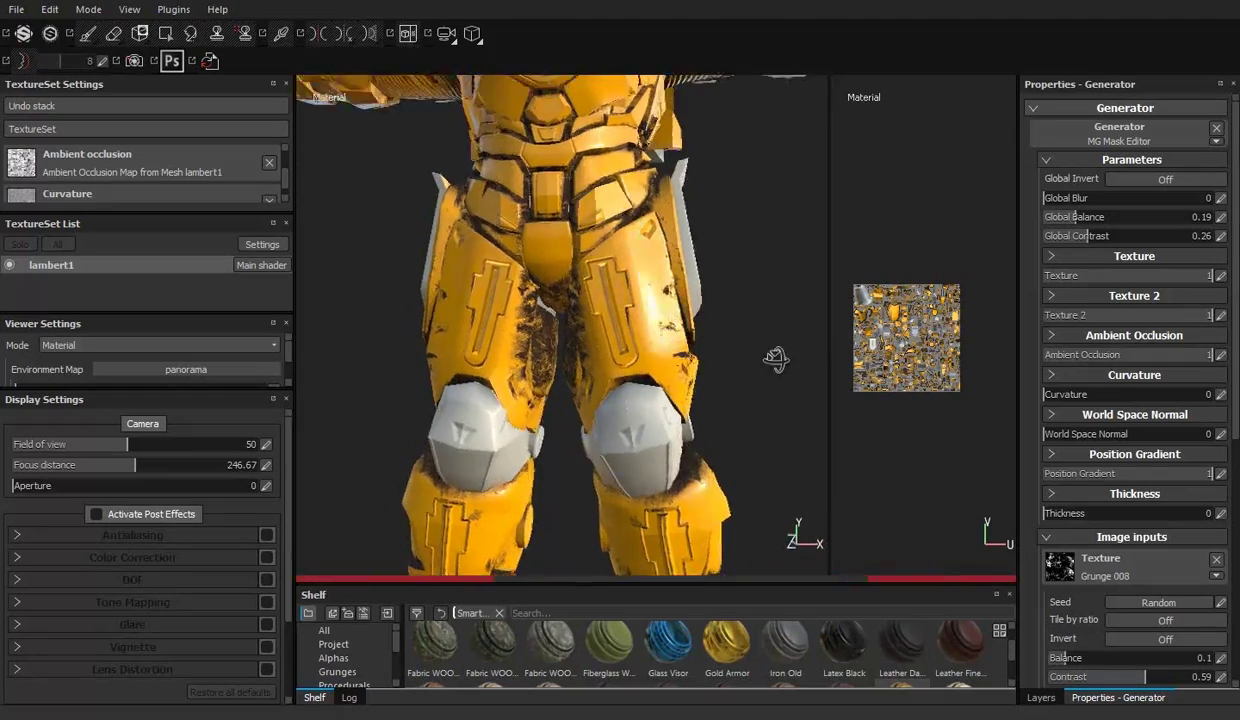
pyautogui.keyDown('alt'); pyautogui.moveTo(767, 305); pyautogui.dragTo(775, 346, button='right'); pyautogui.keyUp('alt')
pyautogui.moveTo(775, 346)
pyautogui.keyDown('alt'); pyautogui.mouseDown()
pyautogui.moveTo(776, 325)
pyautogui.moveTo(706, 421)
pyautogui.mouseUp(); pyautogui.keyUp('alt')
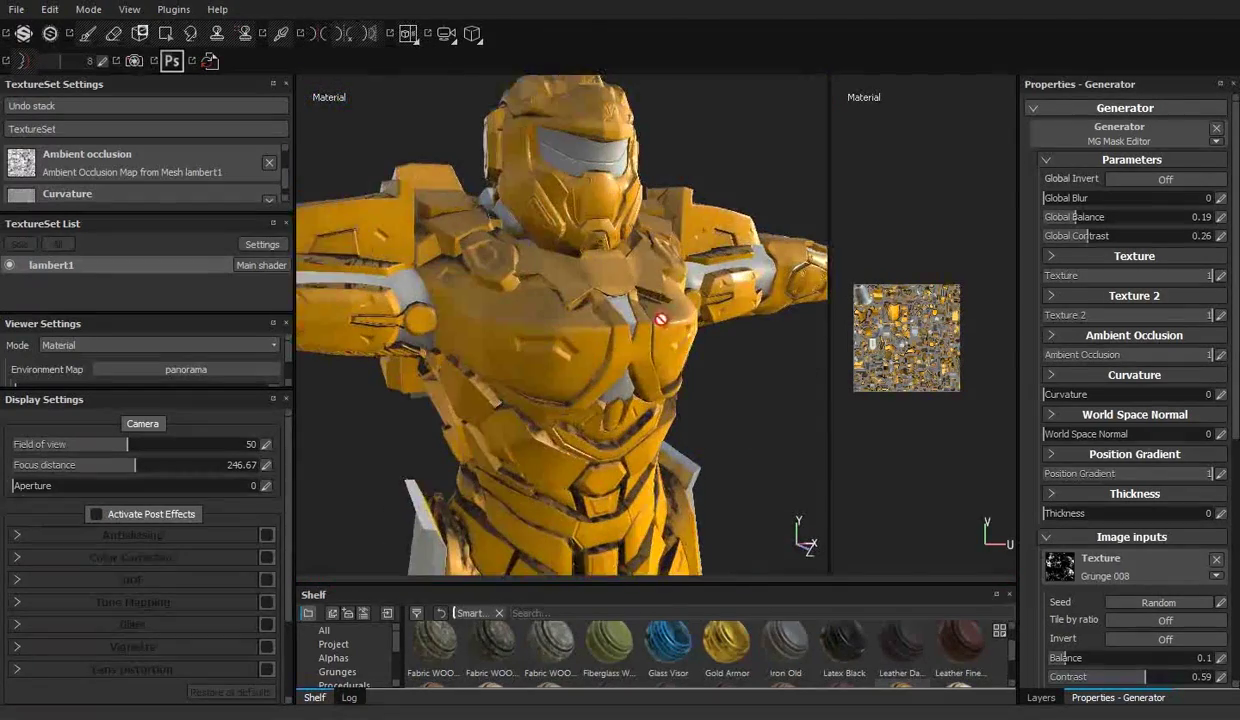
# Step: Enter new RGB values (red 0.136, blue 0.131) for the Metal Base colour
pyautogui.click(1040, 697)
pyautogui.click(1087, 340)
pyautogui.click(1060, 383)
pyautogui.click(1005, 490)
pyautogui.write('0.136')
pyautogui.press('Return')
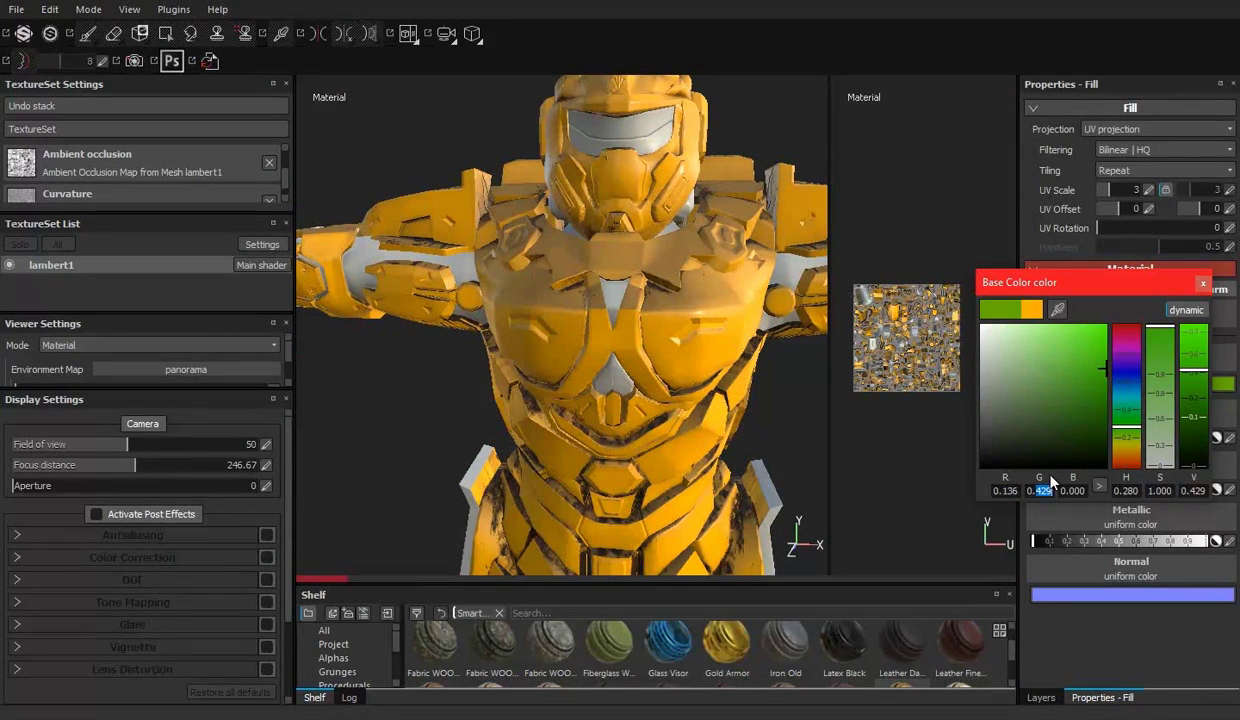
pyautogui.write('0.16')
pyautogui.write('0.131')
pyautogui.press('Return')
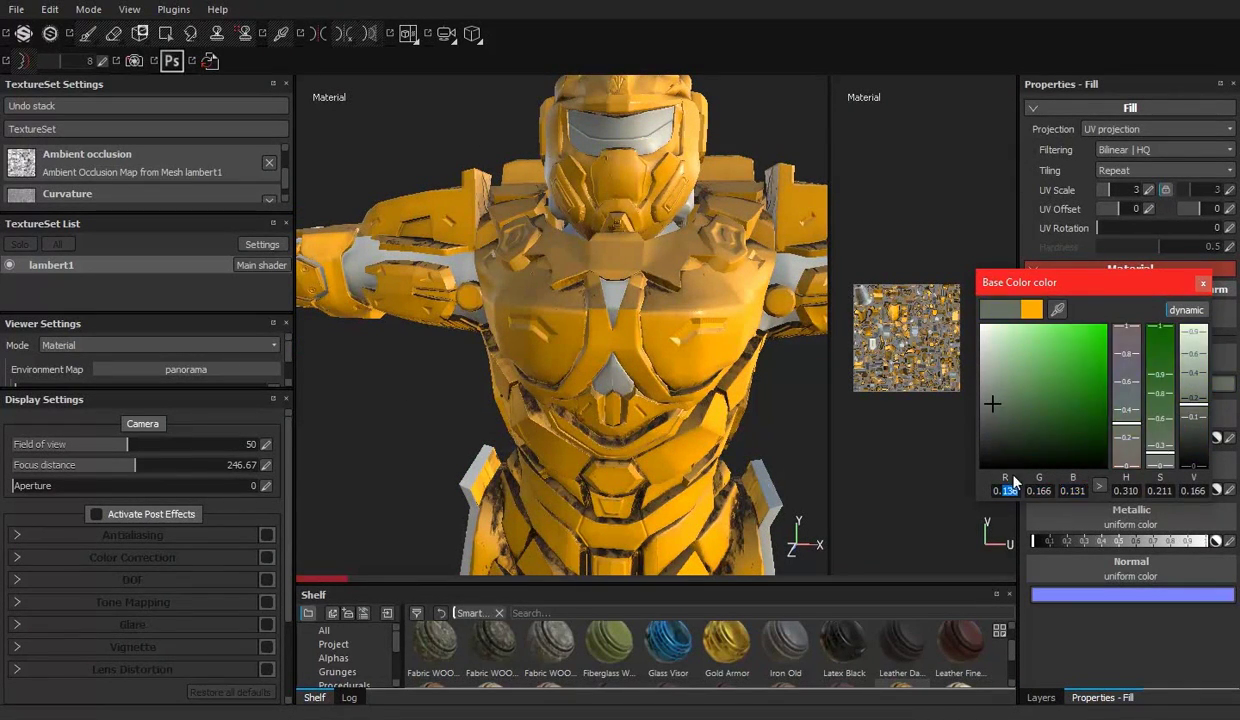
# Step: Retype 0.36, 0.66, 0.31, then drag the picker to dark brown (R 0.064, G 0.026, B 0.003)
pyautogui.write('0.36')
pyautogui.press('Tab')
pyautogui.write('0.66')
pyautogui.press('Tab')
pyautogui.write('0.31')
pyautogui.press('Return')
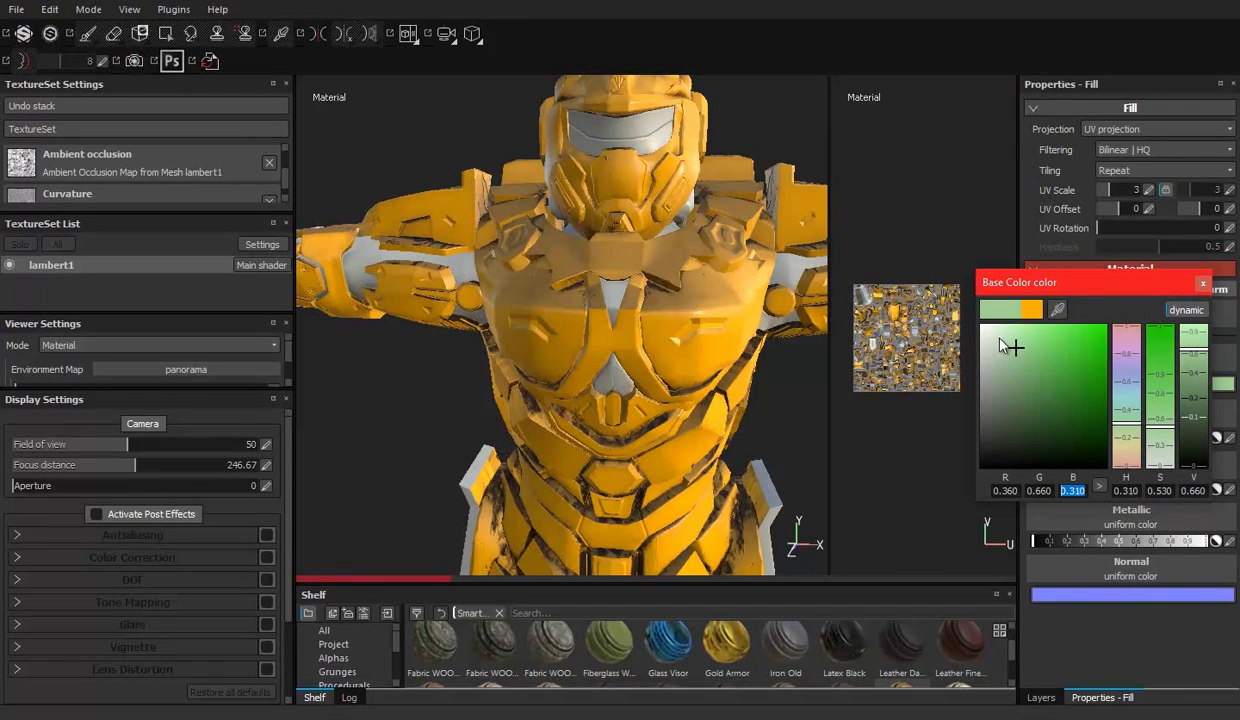
pyautogui.moveTo(1126, 428); pyautogui.dragTo(1126, 458)
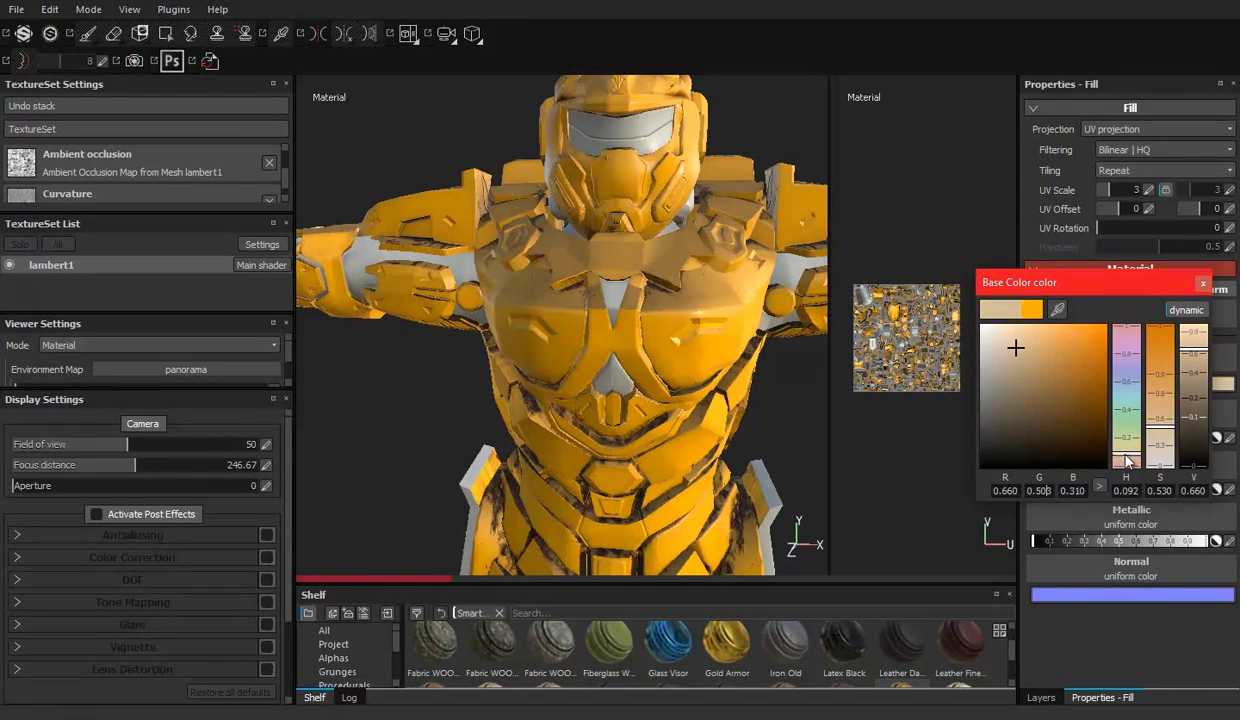
pyautogui.moveTo(1085, 410); pyautogui.dragTo(1077, 432)
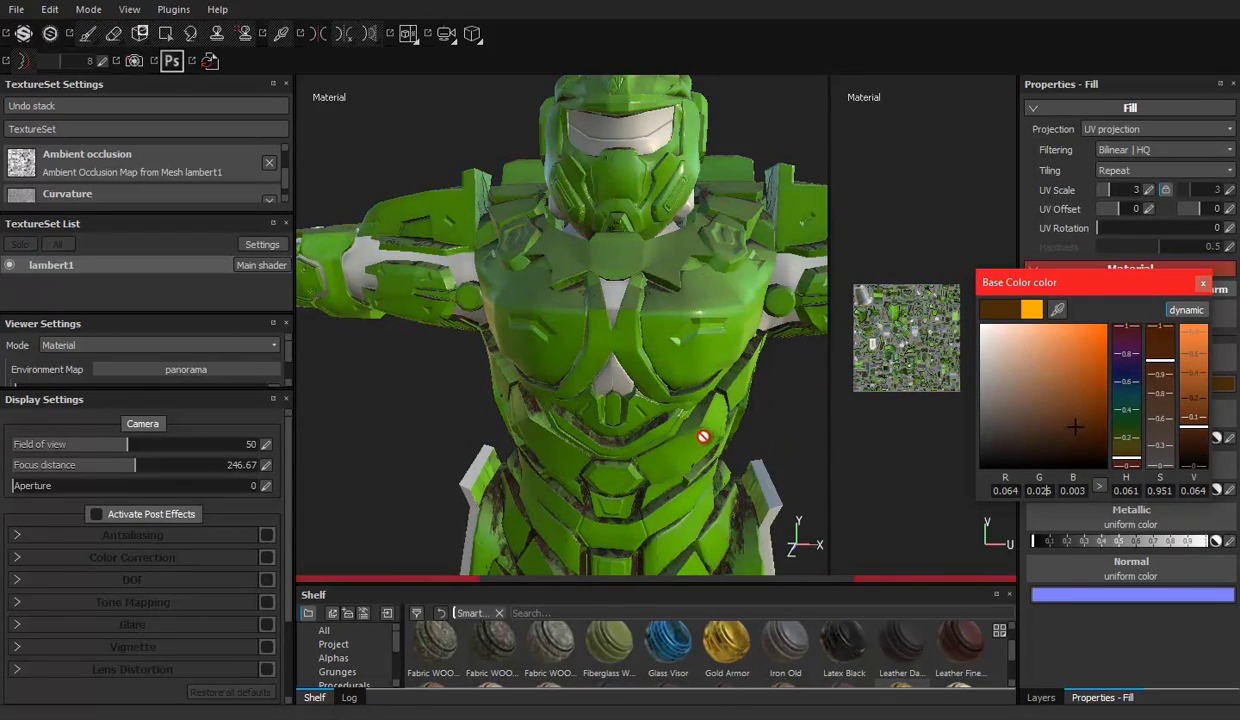
# Step: In Photoshop, sample a brown from the robot concept art with the Eyedropper
pyautogui.hotkey('alt', 'Tab')
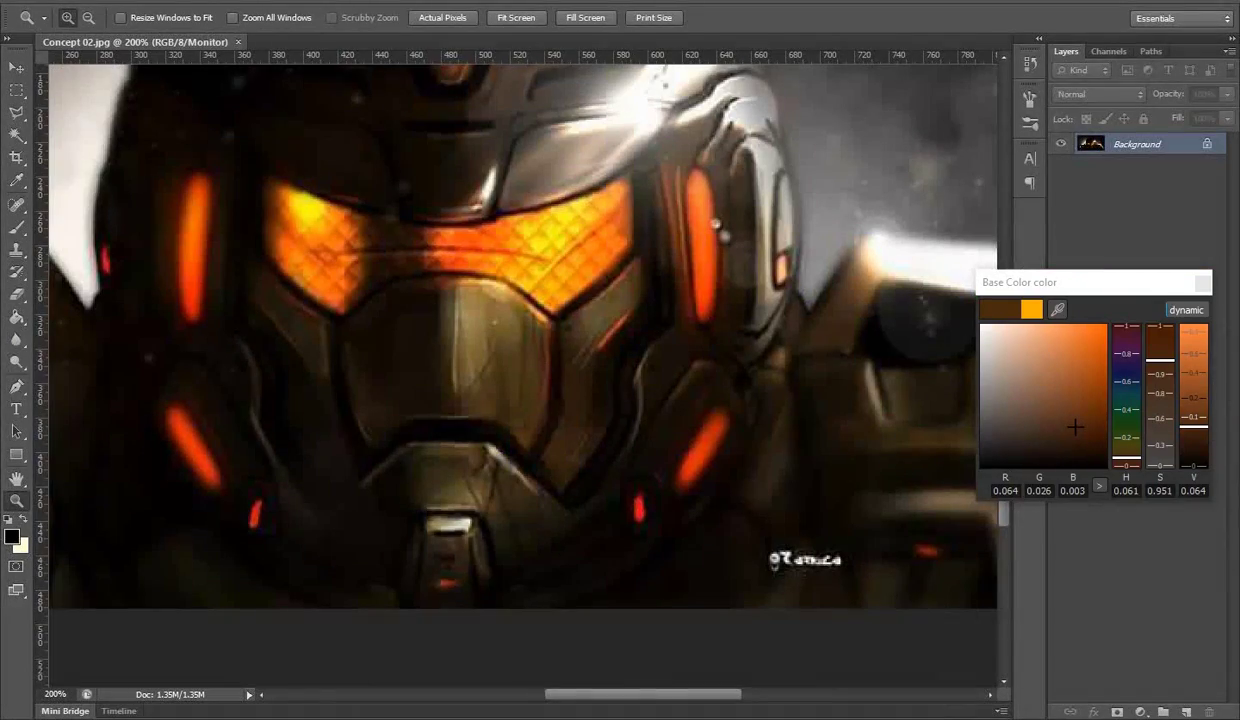
pyautogui.hotkey('alt', 'Tab')
# Step: Resample the helmet brown and read its value, 513d25, in the Foreground Color Picker
pyautogui.hotkey('alt', 'Tab')
pyautogui.press('i')
pyautogui.click(12, 535)
pyautogui.click(463, 468)
pyautogui.click(781, 172)
pyautogui.hotkey('alt', 'Tab')
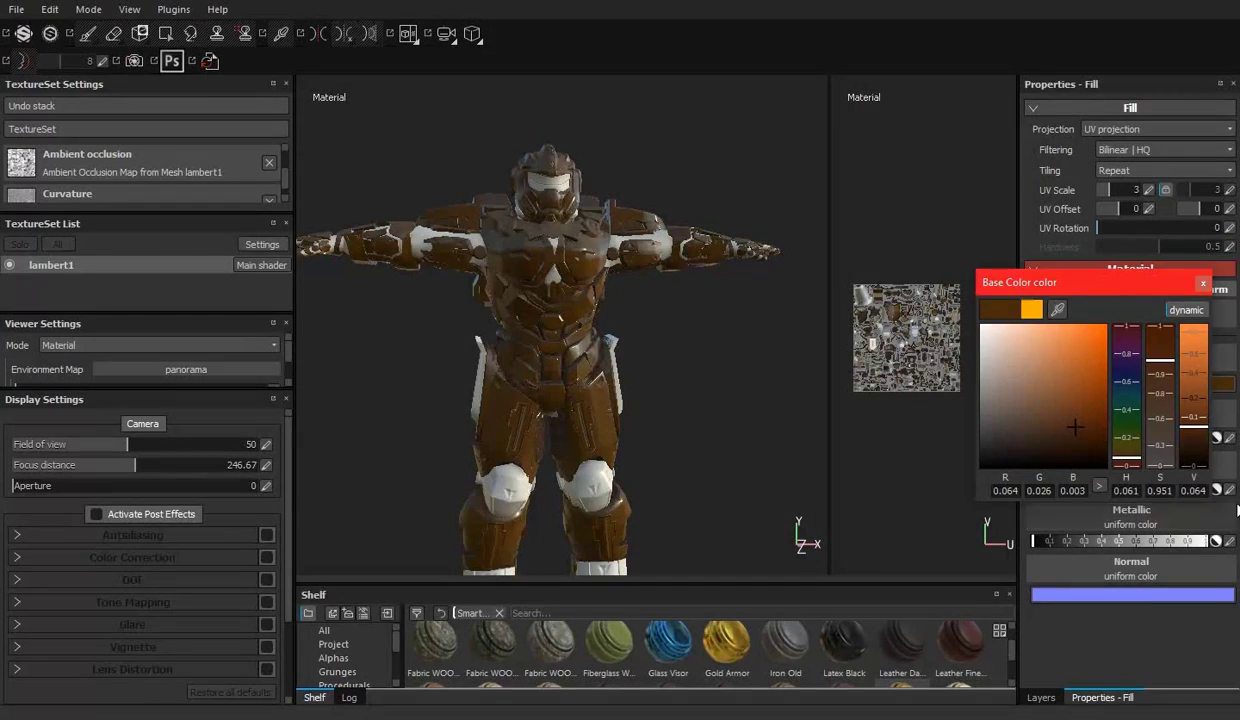
pyautogui.keyDown('alt'); pyautogui.moveTo(639, 316); pyautogui.dragTo(636, 368); pyautogui.keyUp('alt')
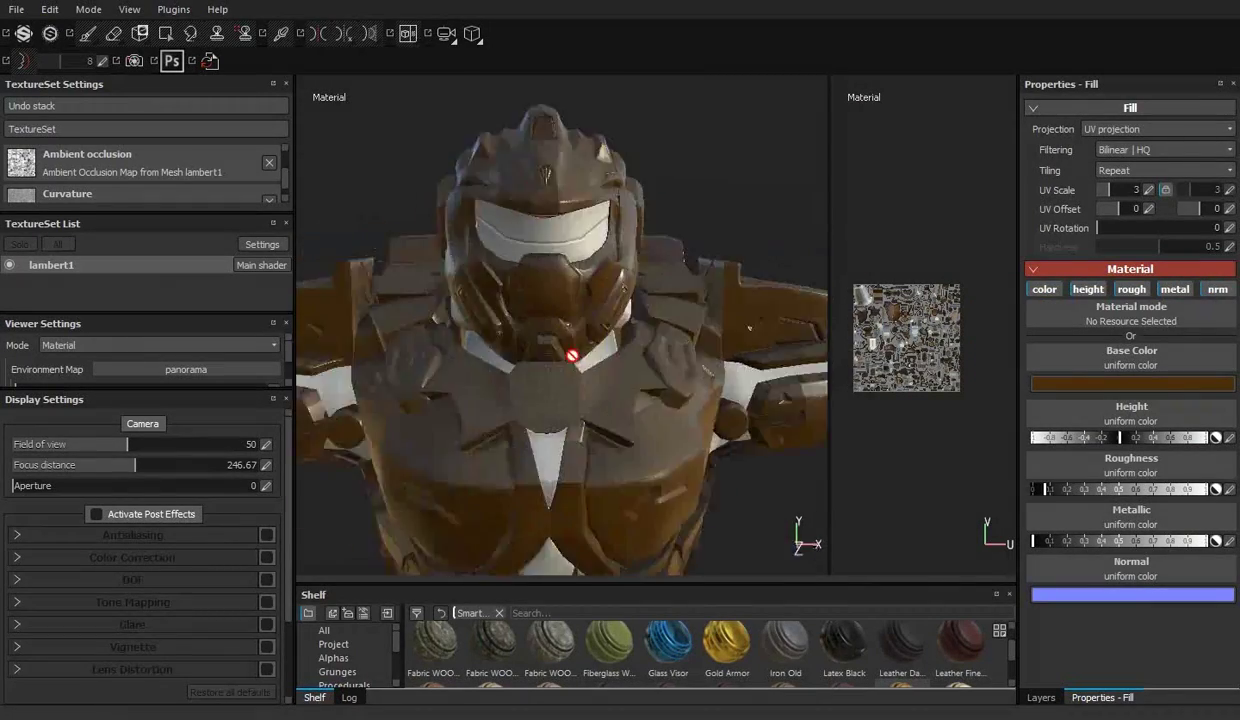
pyautogui.hotkey('alt', 'Tab')
pyautogui.click(12, 535)
pyautogui.moveTo(637, 116); pyautogui.dragTo(941, 63)
pyautogui.click(448, 327)
pyautogui.click(472, 472)
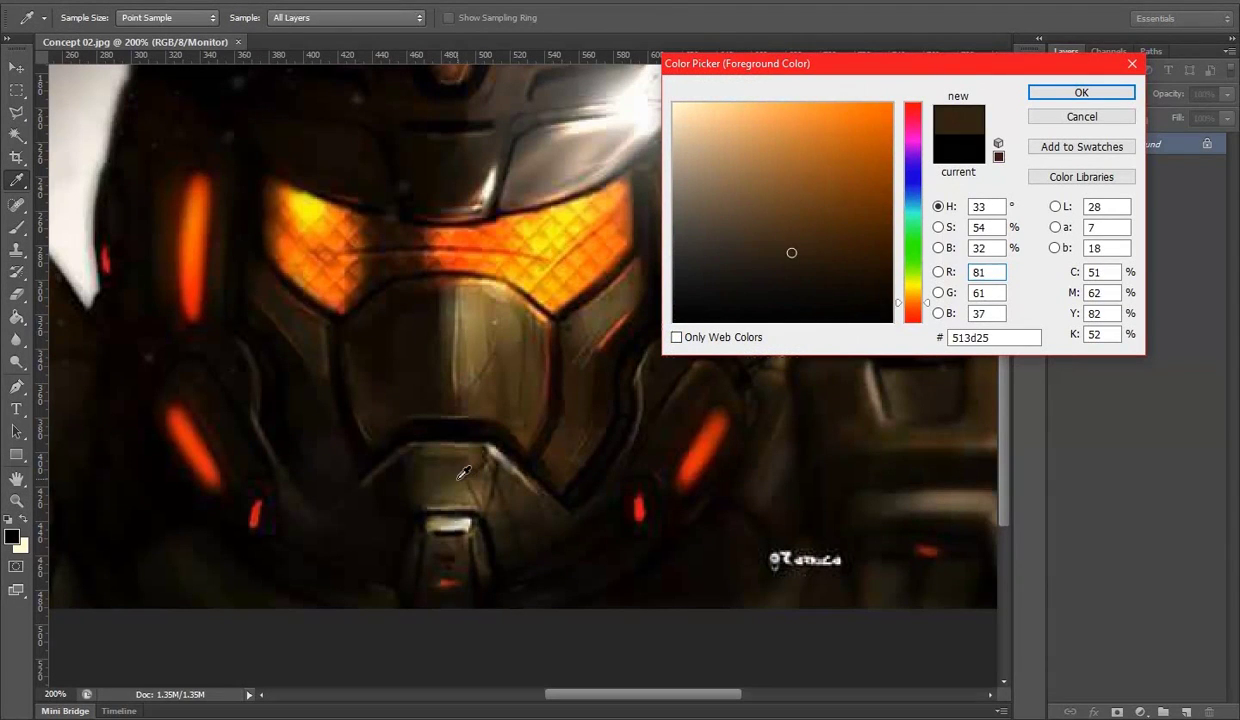
pyautogui.click(938, 227)
pyautogui.click(938, 206)
# Step: Set the armour's base colour to a darker brown in Substance Painter
pyautogui.hotkey('alt', 'Tab')
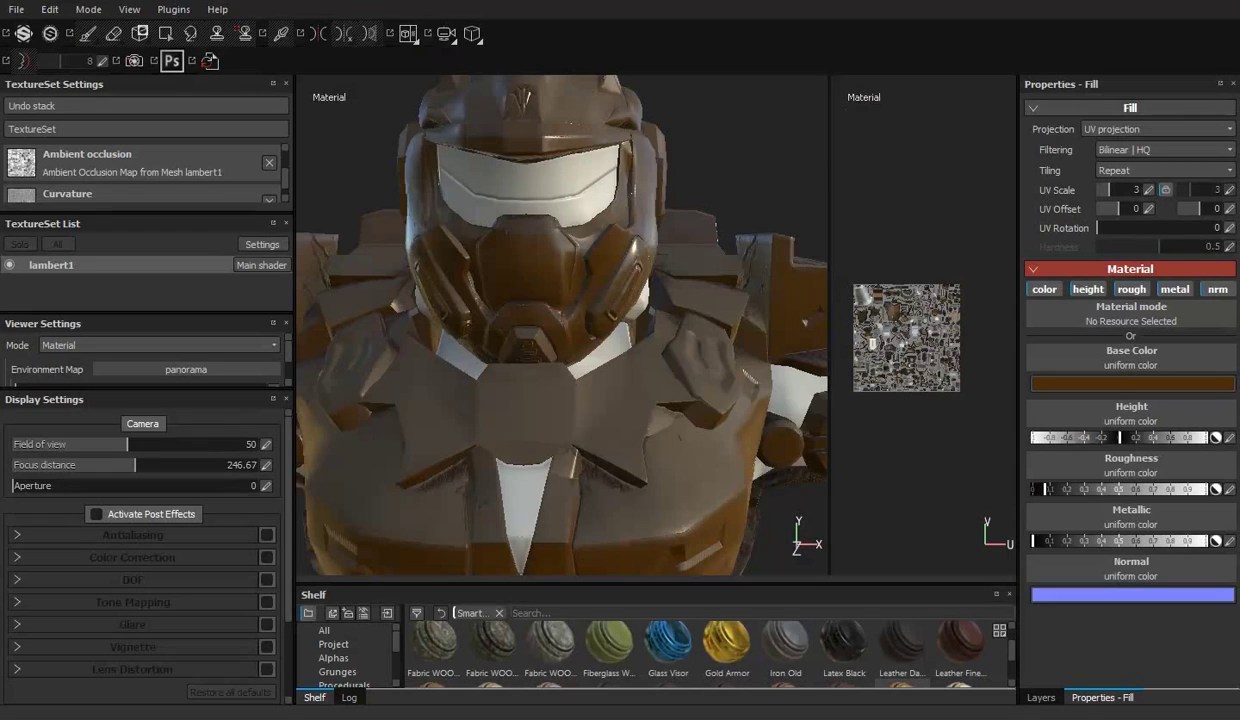
pyautogui.click(1131, 383)
pyautogui.hotkey('alt', 'Tab')
pyautogui.hotkey('alt', 'Tab')
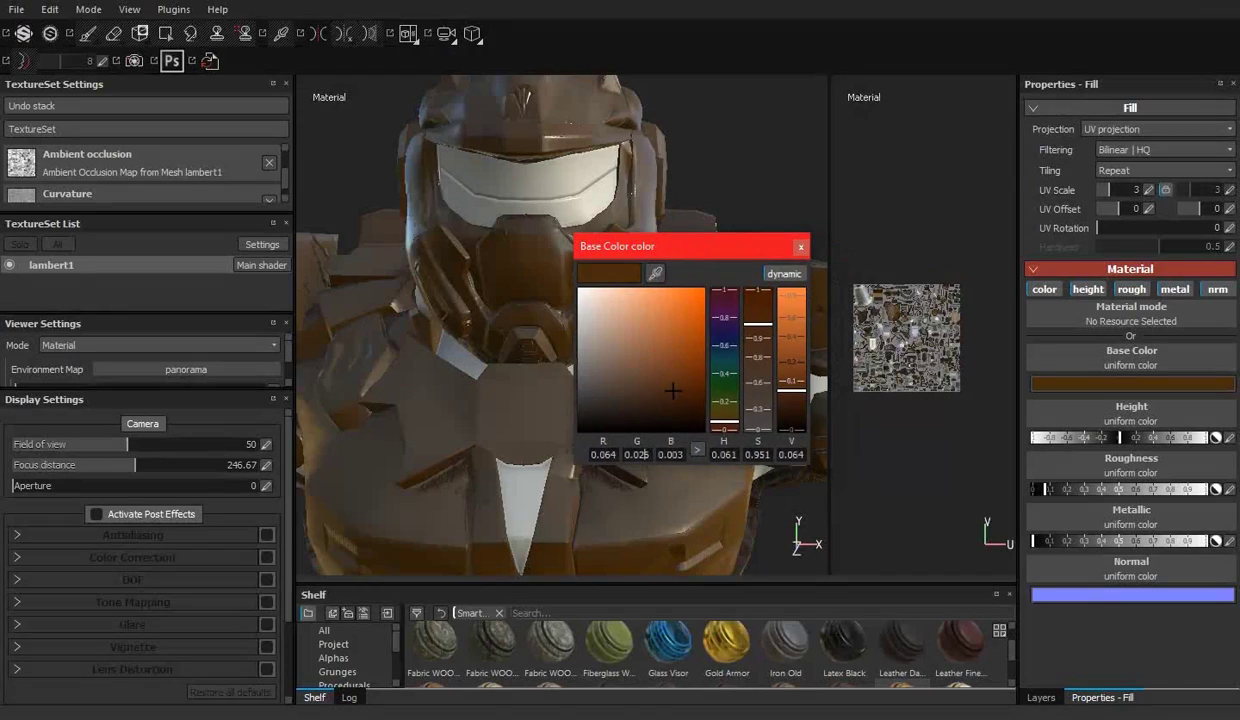
pyautogui.click(648, 401)
pyautogui.click(800, 246)
pyautogui.moveTo(795, 293)
pyautogui.keyDown('alt'); pyautogui.mouseDown()
pyautogui.moveTo(584, 284)
pyautogui.moveTo(645, 257)
pyautogui.mouseUp(); pyautogui.keyUp('alt')
# Step: Show the Dirt layer and toggle Dust and Rust visibility to compare the look
pyautogui.click(1040, 697)
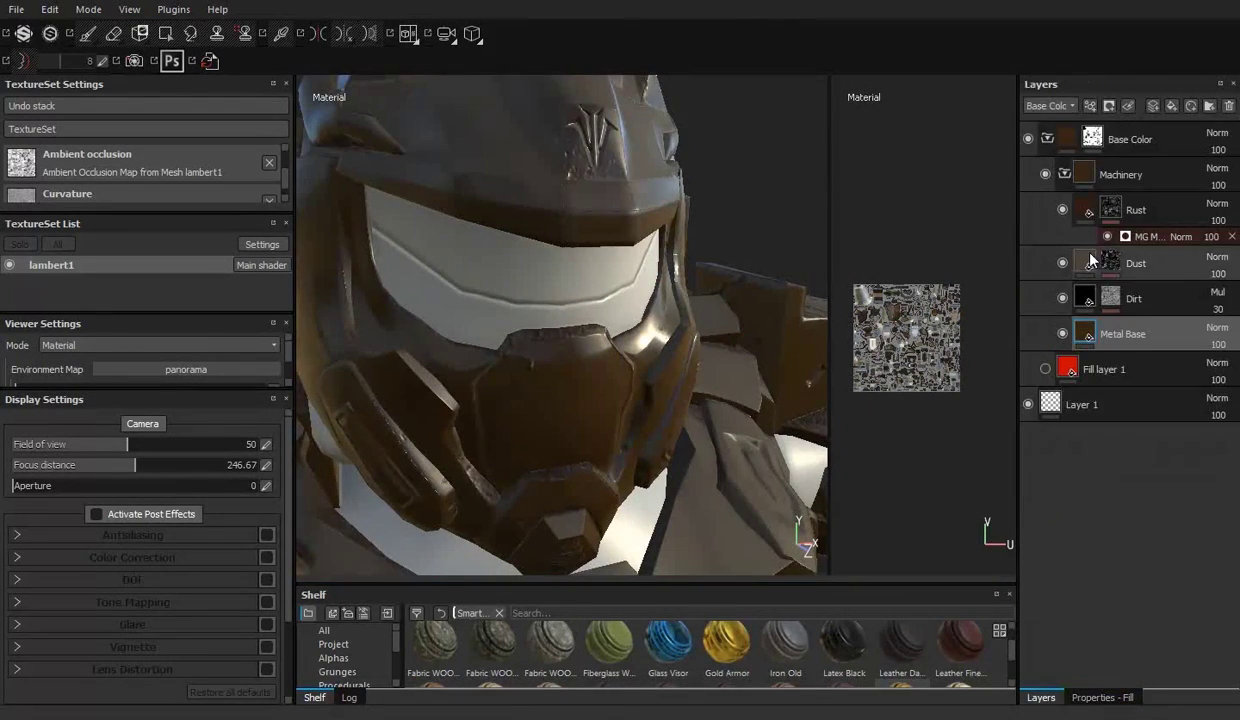
pyautogui.click(1062, 298)
pyautogui.click(1062, 263)
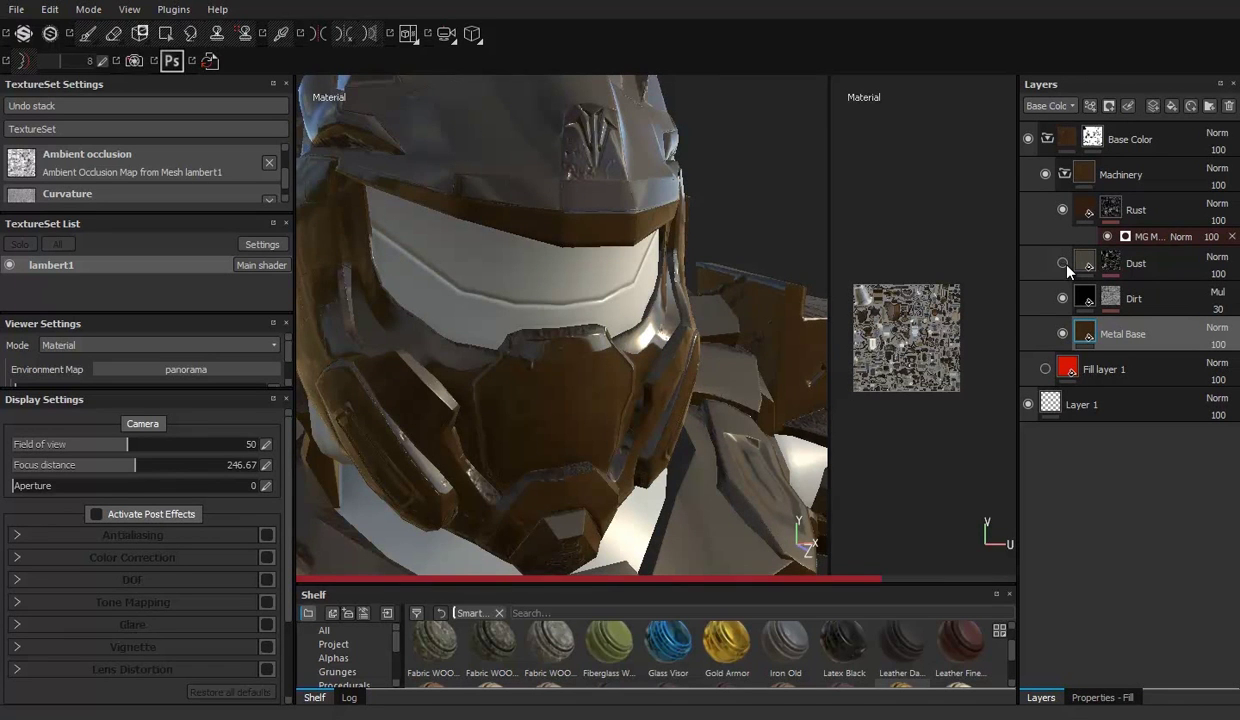
pyautogui.click(1063, 263)
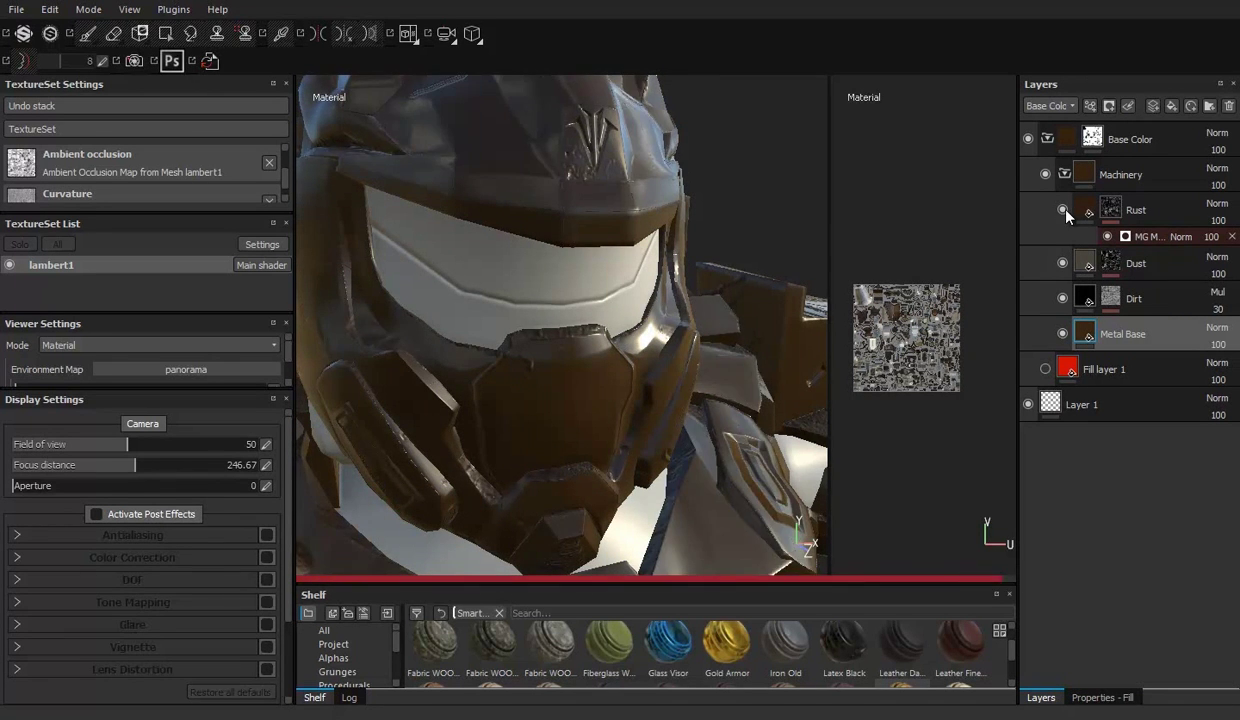
pyautogui.click(1063, 210)
pyautogui.press('f')
pyautogui.keyDown('alt'); pyautogui.moveTo(605, 330); pyautogui.dragTo(599, 295); pyautogui.keyUp('alt')
pyautogui.scroll(5, 599, 295)
pyautogui.keyDown('alt'); pyautogui.moveTo(645, 355); pyautogui.dragTo(733, 227); pyautogui.keyUp('alt')
# Step: Collapse the Machinery and Base Color groups in the layer stack
pyautogui.click(1135, 210)
pyautogui.click(1064, 174)
pyautogui.click(1047, 139)
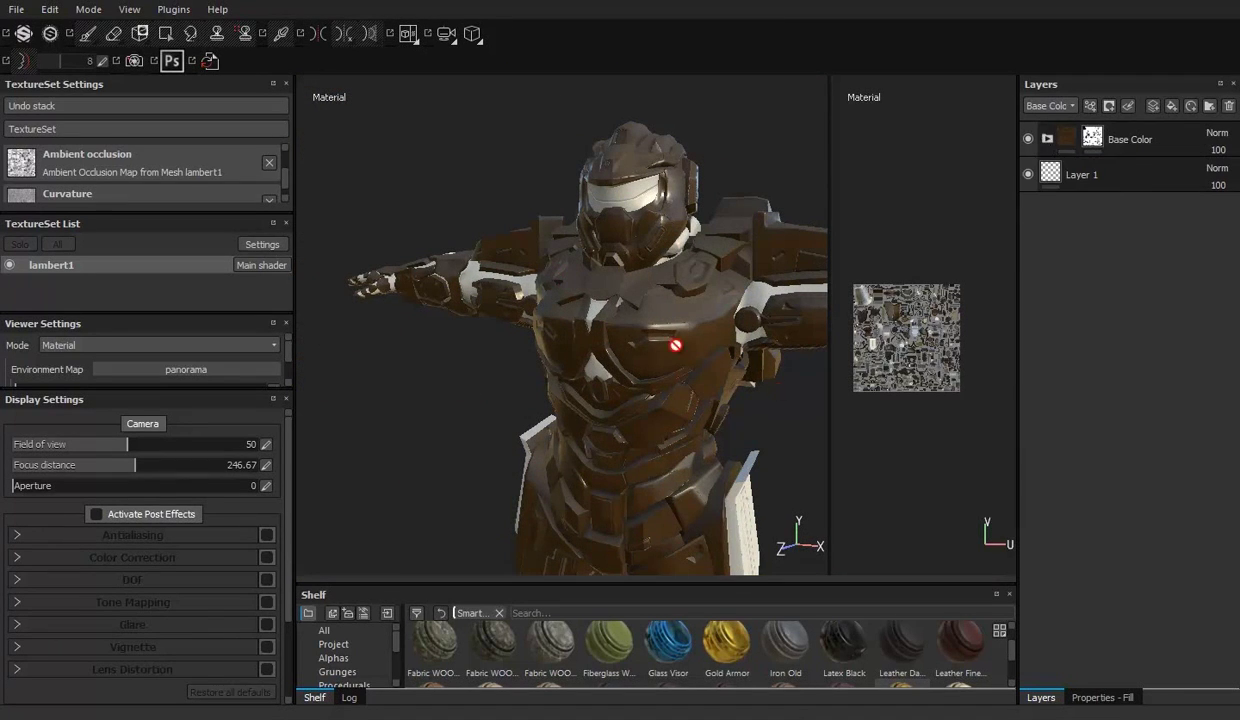
pyautogui.press('f')
pyautogui.moveTo(448, 277)
pyautogui.keyDown('alt'); pyautogui.mouseDown()
pyautogui.moveTo(714, 285)
pyautogui.moveTo(857, 307)
pyautogui.moveTo(560, 300)
pyautogui.mouseUp(); pyautogui.keyUp('alt')
# Step: Create a layer group named Metal with a fill layer inside it
pyautogui.click(1209, 105)
pyautogui.write('Metal')
pyautogui.press('Return')
pyautogui.scroll(2, 493, 437)
pyautogui.click(1172, 105)
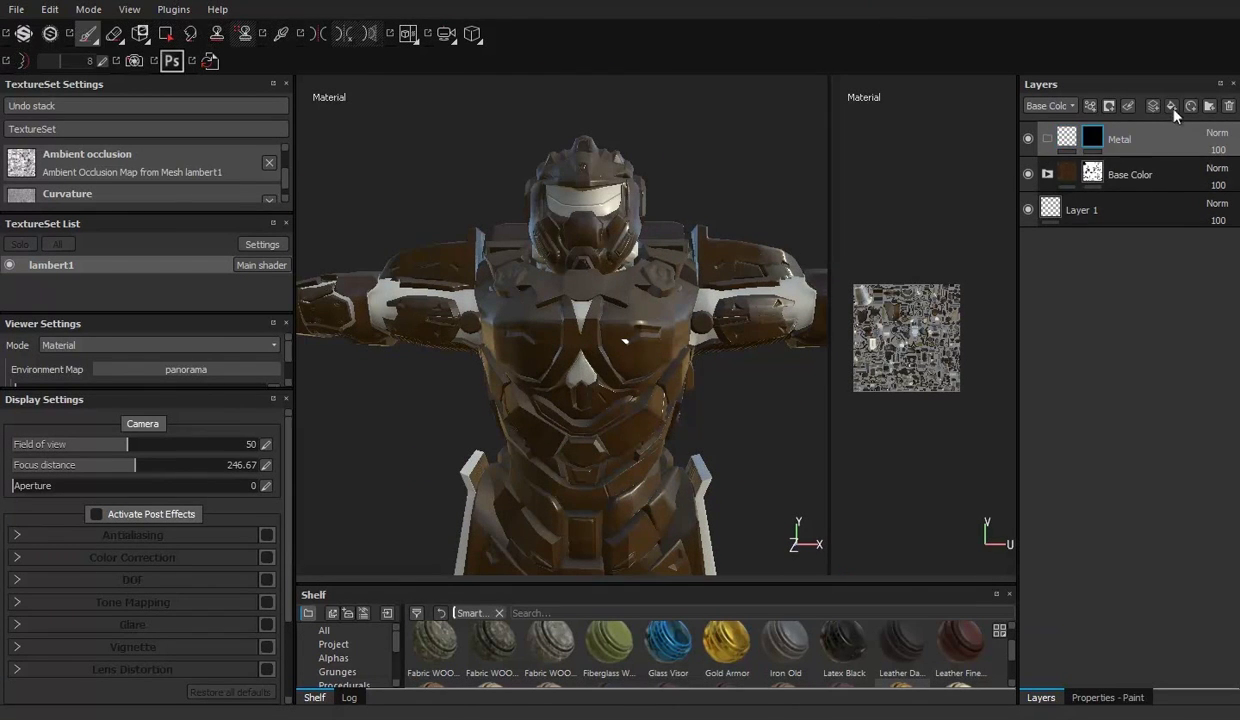
pyautogui.moveTo(1100, 140); pyautogui.dragTo(1060, 147)
pyautogui.click(1091, 137)
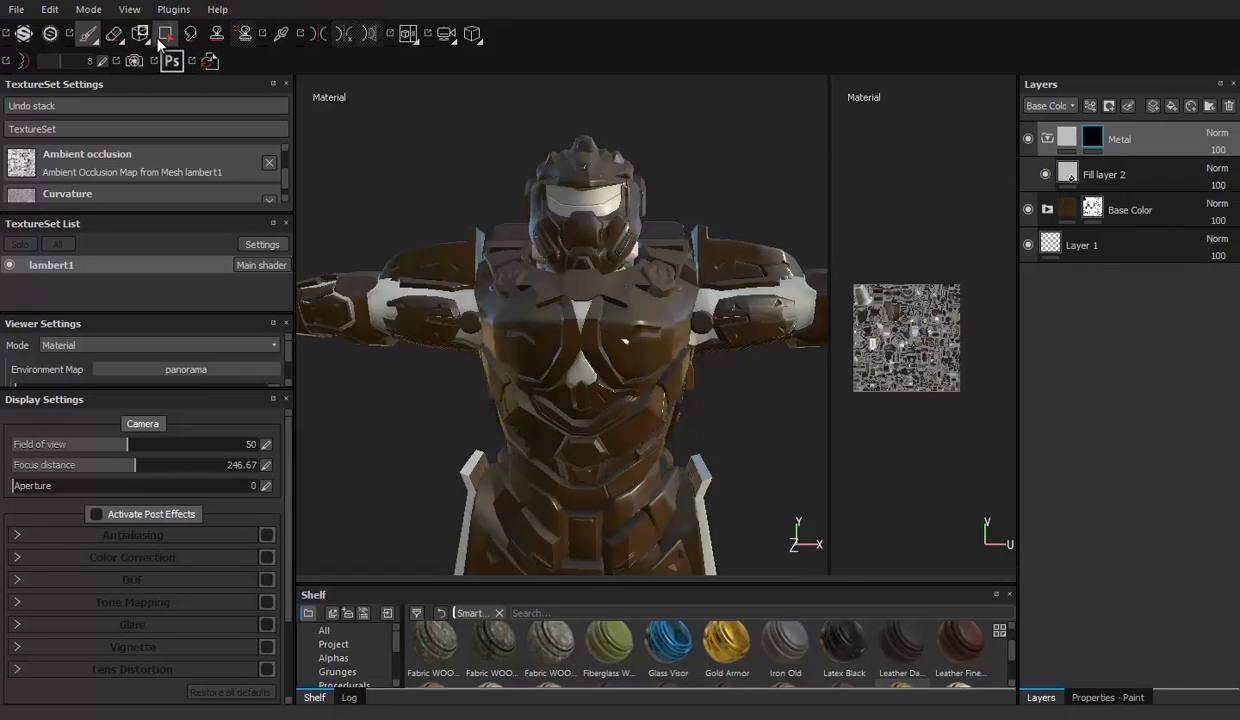
# Step: Switch to Polygon Fill and set the Metal fill layer's colour to green
pyautogui.click(166, 33)
pyautogui.click(1111, 699)
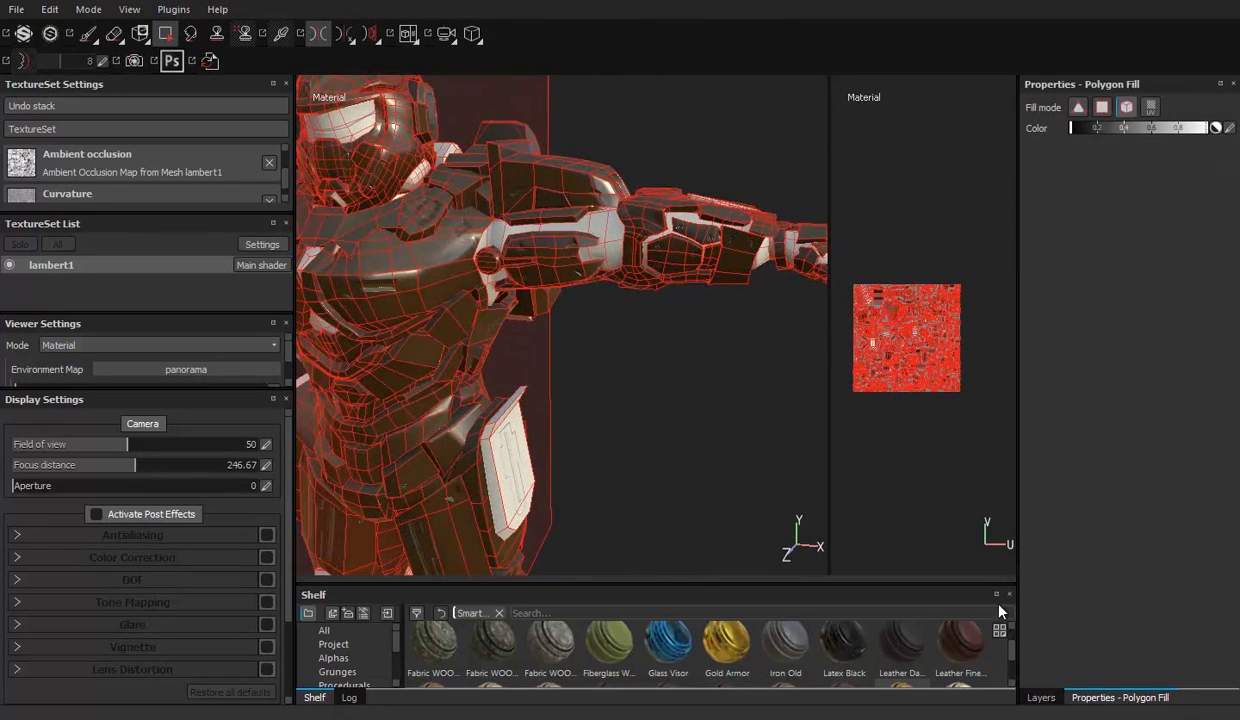
pyautogui.click(1041, 697)
pyautogui.scroll(5, 580, 378)
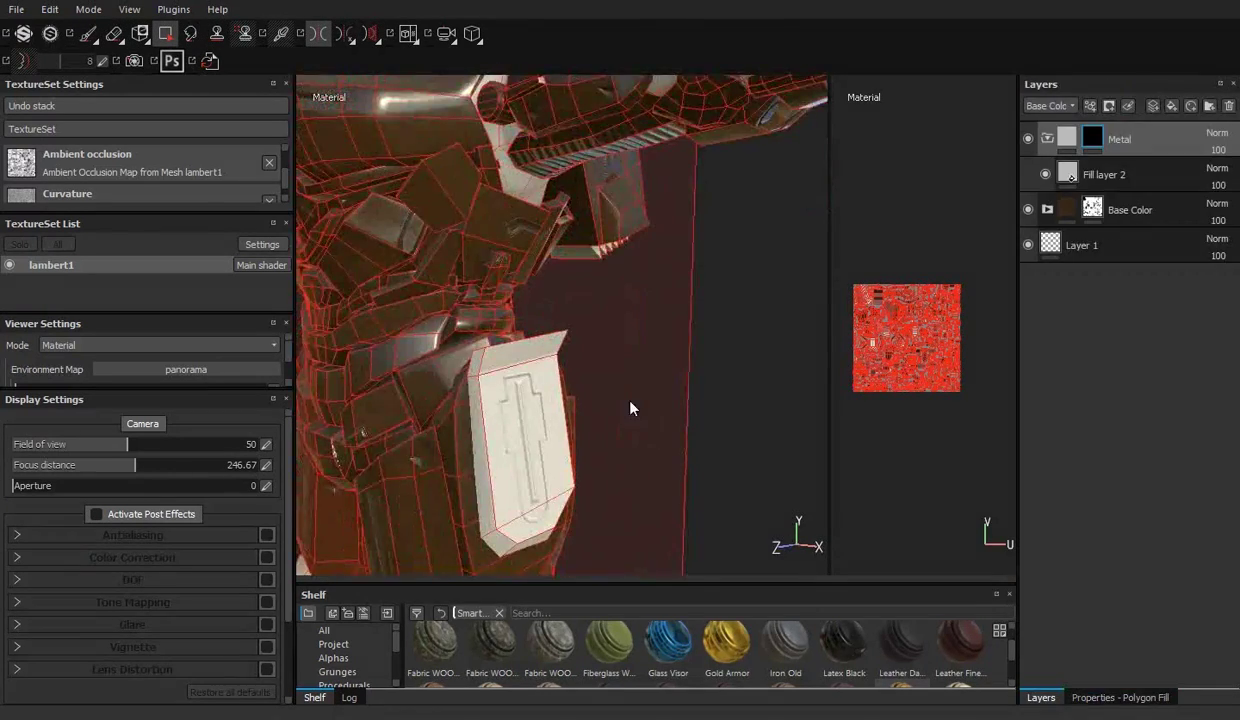
pyautogui.click(1066, 177)
pyautogui.click(1111, 697)
pyautogui.click(1132, 383)
pyautogui.click(1085, 410)
# Step: Polygon-fill the upper vent fins into the Metal mask
pyautogui.press('4')
pyautogui.moveTo(525, 228)
pyautogui.keyDown('alt'); pyautogui.mouseDown()
pyautogui.moveTo(638, 352)
pyautogui.moveTo(637, 338)
pyautogui.moveTo(609, 338)
pyautogui.moveTo(401, 441)
pyautogui.moveTo(643, 218)
pyautogui.moveTo(630, 266)
pyautogui.mouseUp(); pyautogui.keyUp('alt')
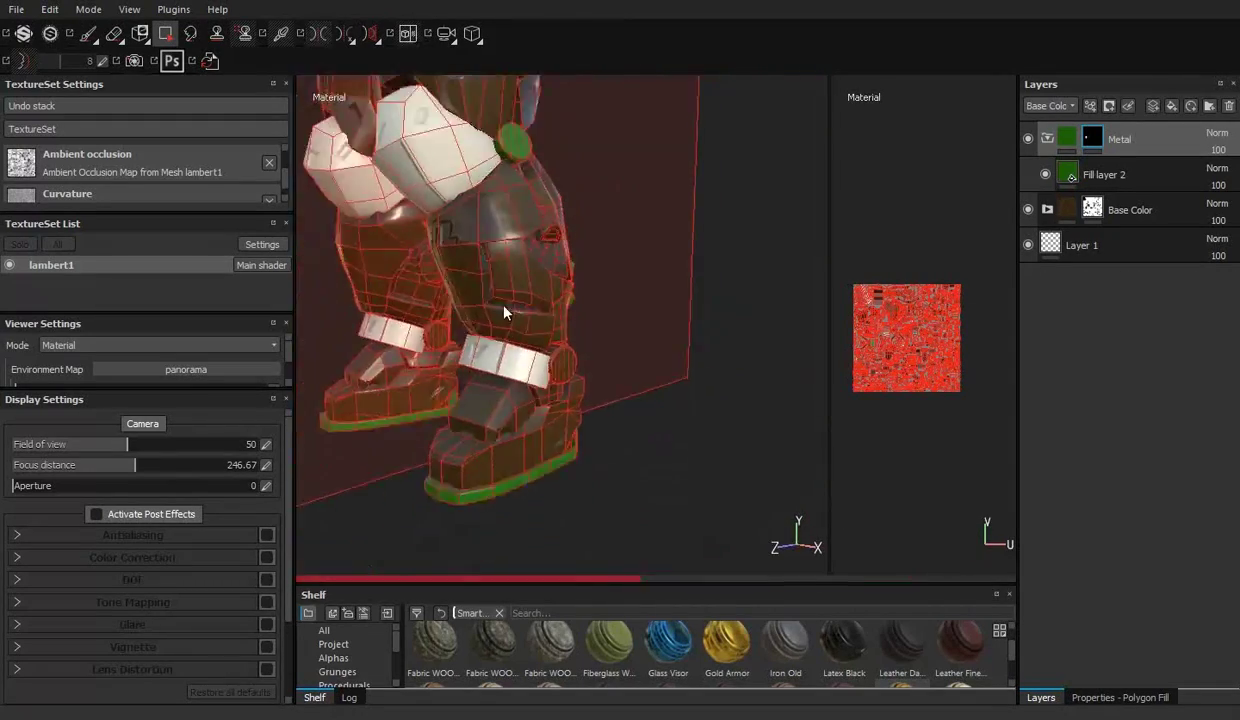
pyautogui.moveTo(630, 266)
pyautogui.keyDown('alt'); pyautogui.mouseDown(button='right')
pyautogui.moveTo(600, 432)
pyautogui.moveTo(650, 358)
pyautogui.moveTo(552, 352)
pyautogui.mouseUp(button='right'); pyautogui.keyUp('alt')
pyautogui.keyDown('alt'); pyautogui.moveTo(552, 352); pyautogui.dragTo(626, 326); pyautogui.keyUp('alt')
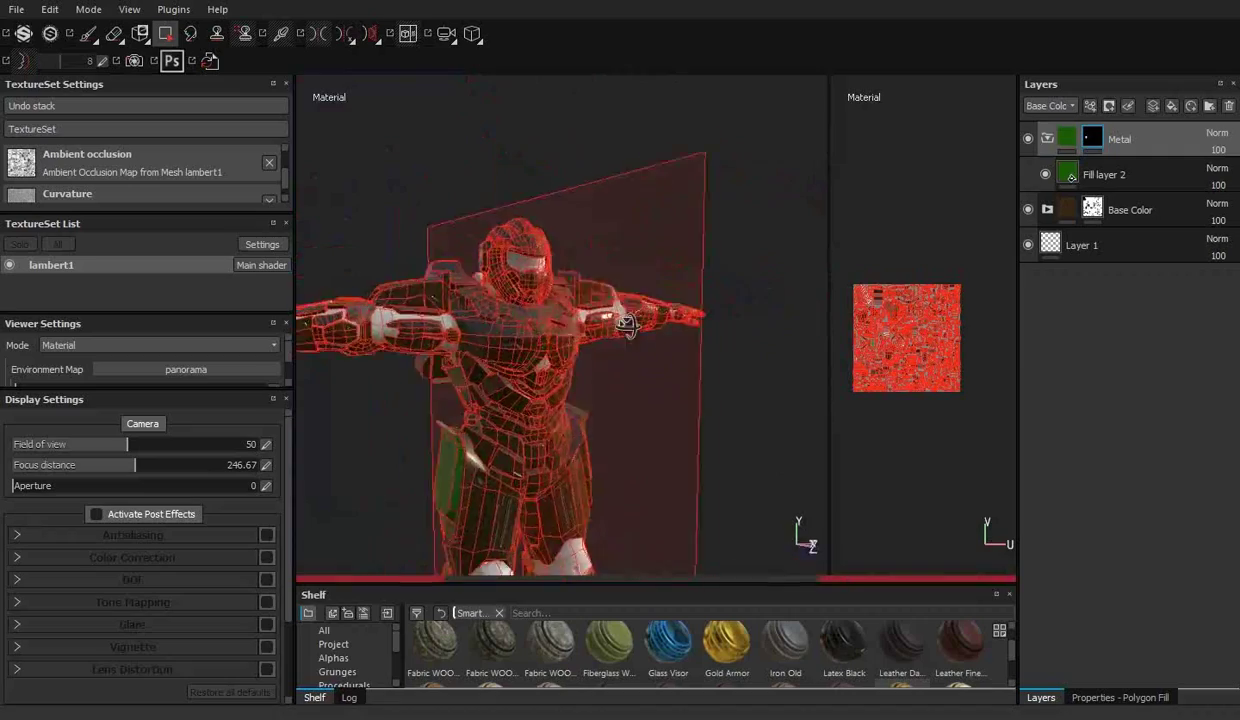
pyautogui.keyDown('alt'); pyautogui.moveTo(627, 326); pyautogui.dragTo(562, 415, button='right'); pyautogui.keyUp('alt')
pyautogui.moveTo(562, 415)
pyautogui.keyDown('alt'); pyautogui.mouseDown()
pyautogui.moveTo(557, 334)
pyautogui.moveTo(639, 363)
pyautogui.moveTo(503, 276)
pyautogui.moveTo(539, 302)
pyautogui.mouseUp(); pyautogui.keyUp('alt')
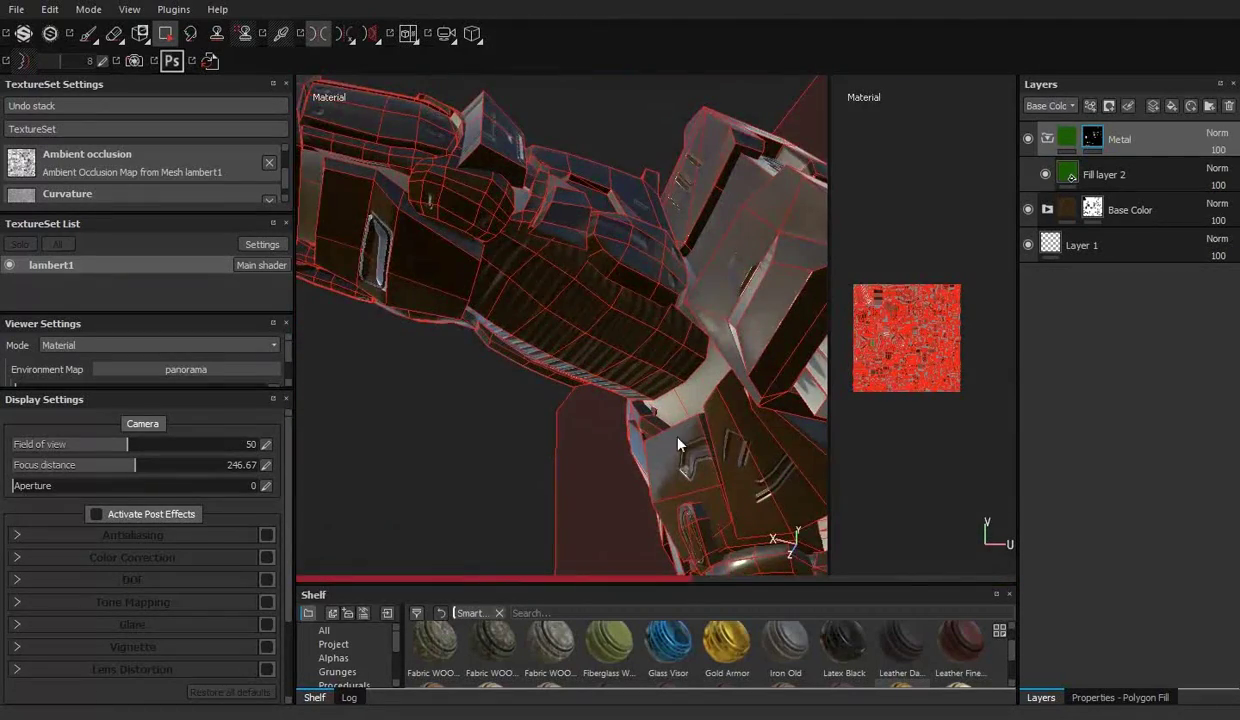
pyautogui.keyDown('alt'); pyautogui.moveTo(704, 441); pyautogui.dragTo(664, 410); pyautogui.keyUp('alt')
pyautogui.click(616, 357)
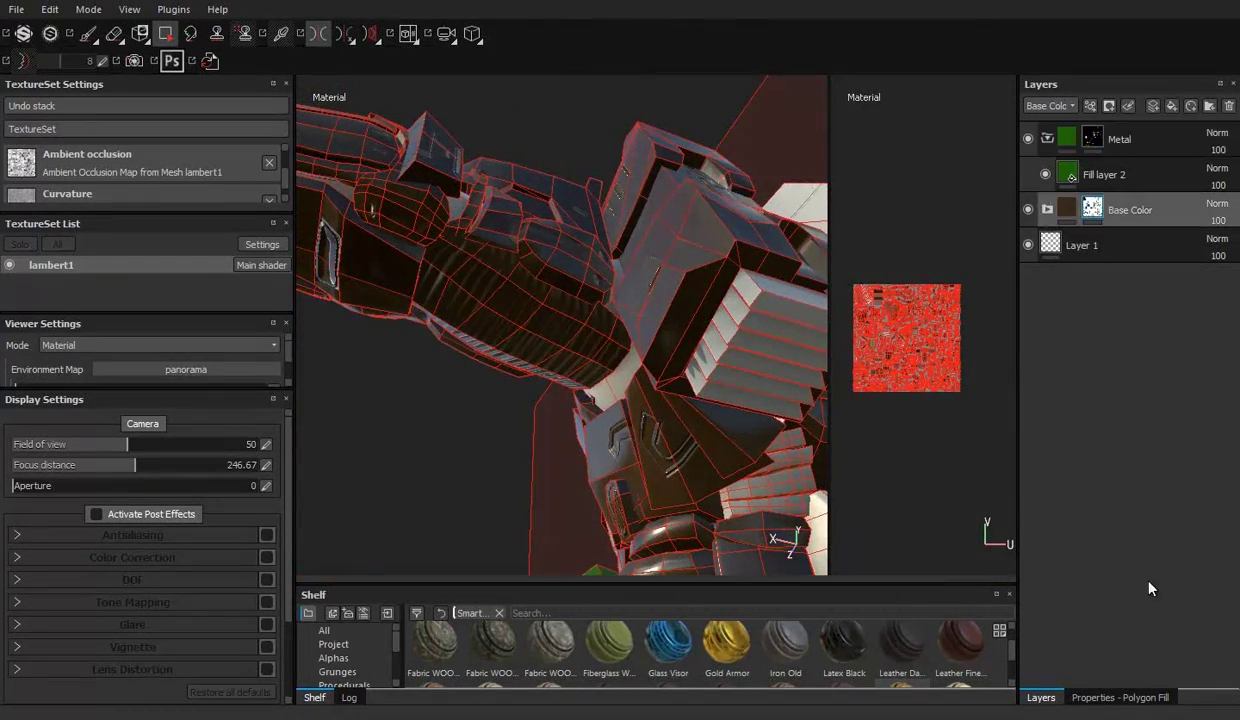
pyautogui.click(1041, 697)
pyautogui.moveTo(634, 313)
pyautogui.keyDown('alt'); pyautogui.mouseDown()
pyautogui.moveTo(462, 354)
pyautogui.moveTo(521, 368)
pyautogui.mouseUp(); pyautogui.keyUp('alt')
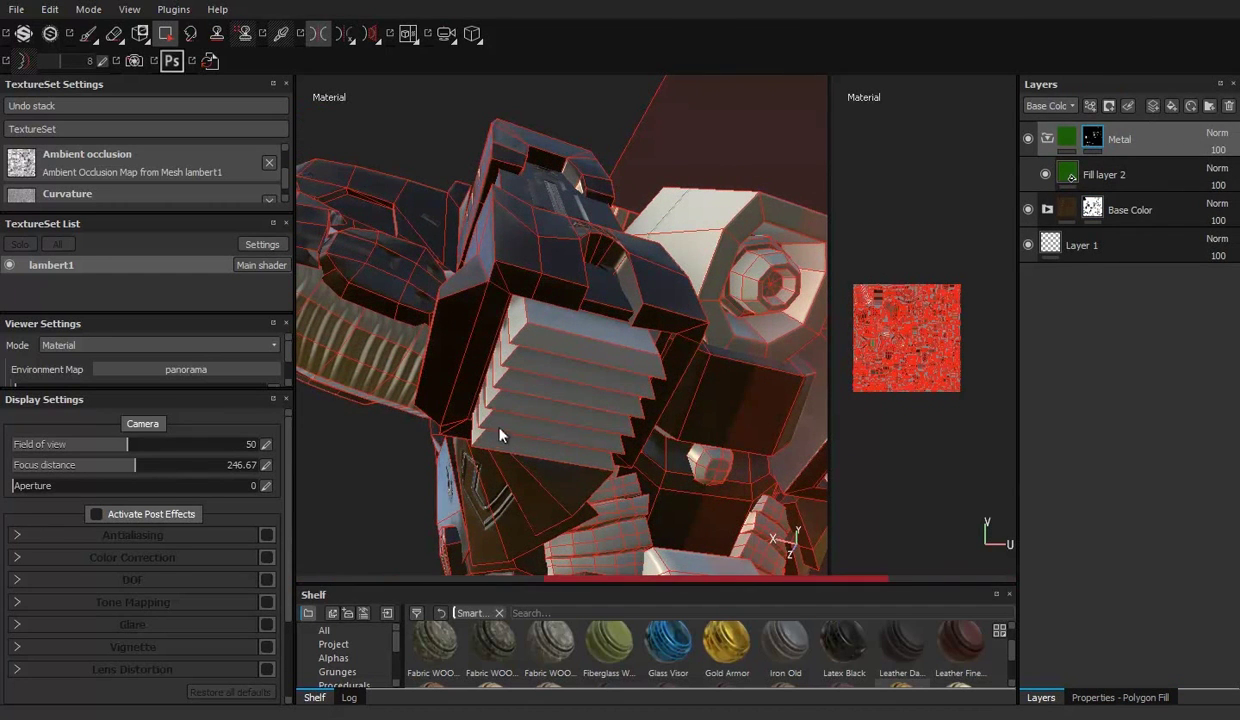
pyautogui.moveTo(684, 307)
pyautogui.keyDown('alt'); pyautogui.mouseDown()
pyautogui.moveTo(717, 278)
pyautogui.moveTo(597, 297)
pyautogui.moveTo(492, 389)
pyautogui.mouseUp(); pyautogui.keyUp('alt')
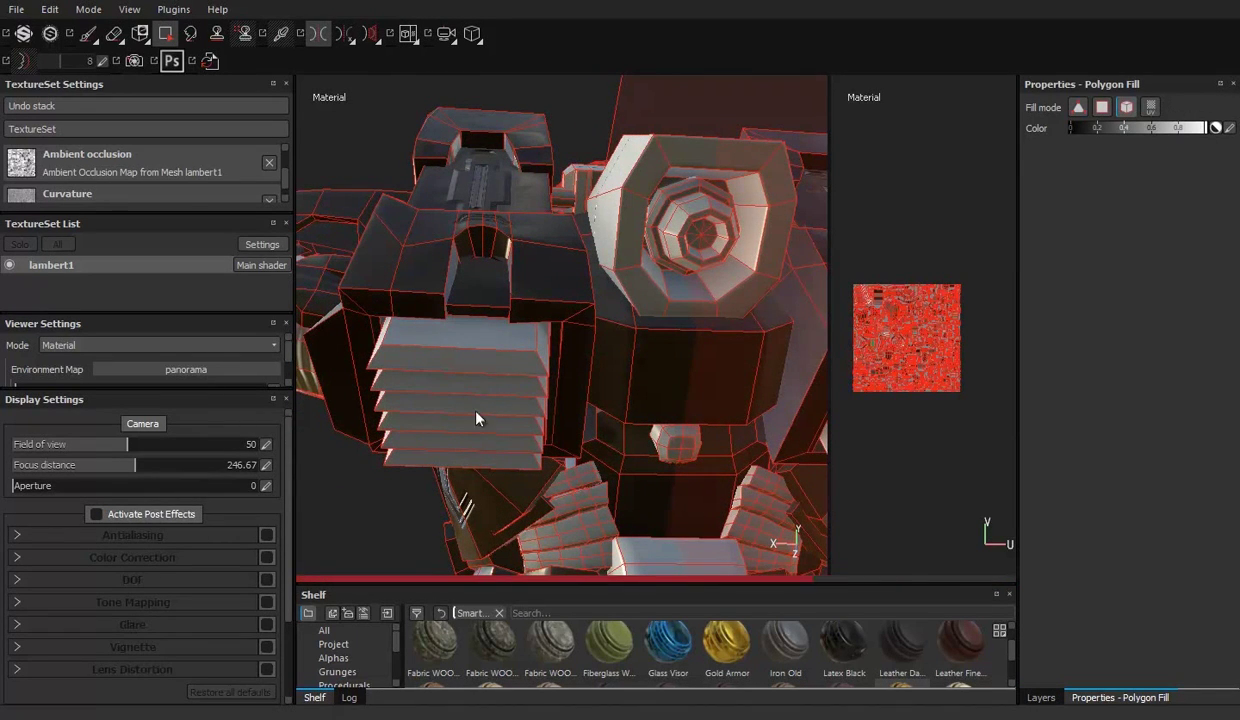
pyautogui.moveTo(452, 432); pyautogui.dragTo(555, 468)
# Step: Reselect the Metal group's mask and check the polygon fill options
pyautogui.moveTo(687, 357)
pyautogui.keyDown('alt'); pyautogui.mouseDown()
pyautogui.moveTo(597, 325)
pyautogui.moveTo(483, 357)
pyautogui.mouseUp(); pyautogui.keyUp('alt')
pyautogui.keyDown('alt'); pyautogui.moveTo(672, 405); pyautogui.dragTo(560, 380); pyautogui.keyUp('alt')
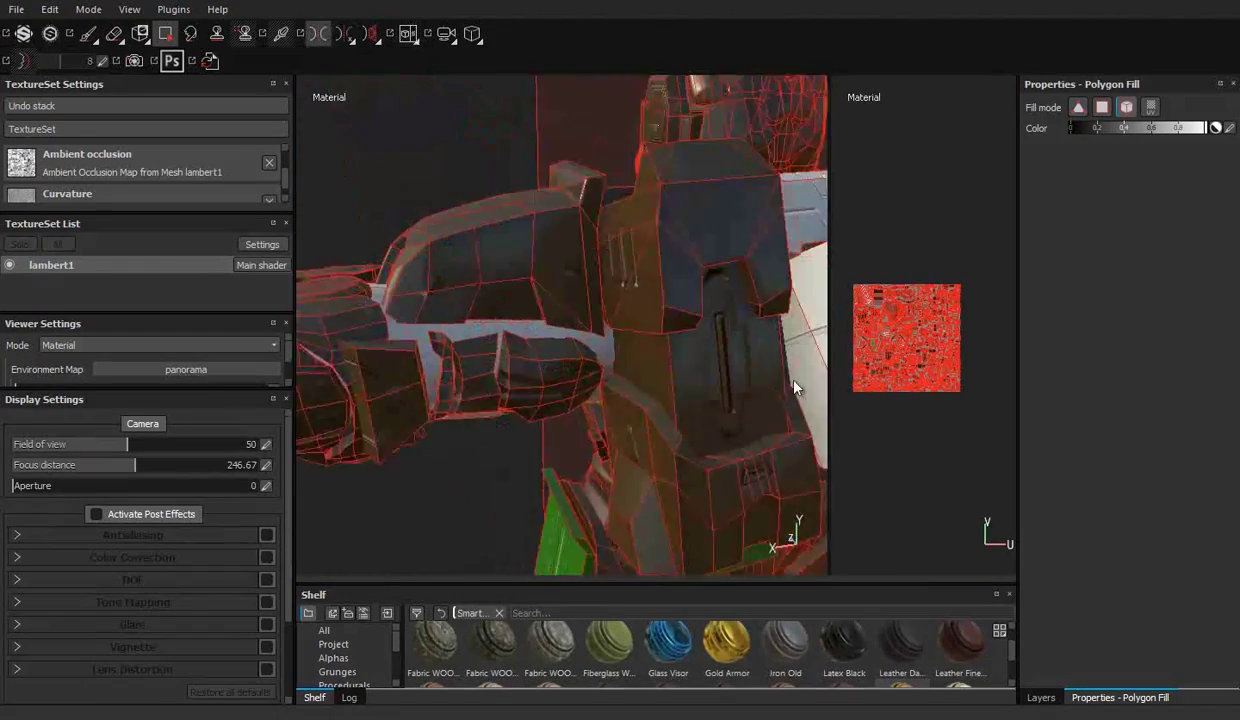
pyautogui.click(1040, 697)
pyautogui.click(1091, 212)
pyautogui.click(685, 376)
pyautogui.click(1040, 697)
pyautogui.click(1091, 140)
pyautogui.click(1040, 697)
# Step: Fill the chest faces into the Metal mask, then inspect the legs and arm
pyautogui.moveTo(644, 339)
pyautogui.keyDown('alt'); pyautogui.mouseDown()
pyautogui.moveTo(550, 391)
pyautogui.moveTo(484, 350)
pyautogui.mouseUp(); pyautogui.keyUp('alt')
pyautogui.moveTo(484, 350)
pyautogui.keyDown('alt'); pyautogui.mouseDown(button='right')
pyautogui.moveTo(462, 378)
pyautogui.moveTo(575, 328)
pyautogui.mouseUp(button='right'); pyautogui.keyUp('alt')
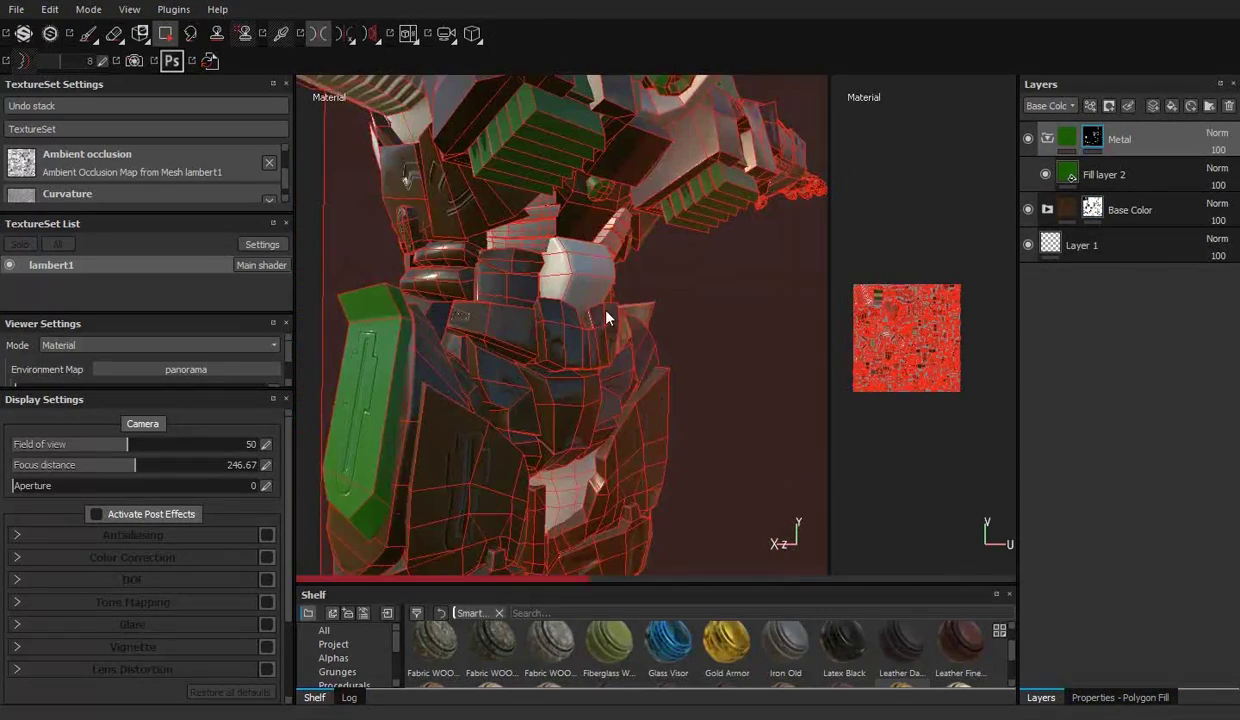
pyautogui.keyDown('alt'); pyautogui.moveTo(648, 319); pyautogui.dragTo(607, 341); pyautogui.keyUp('alt')
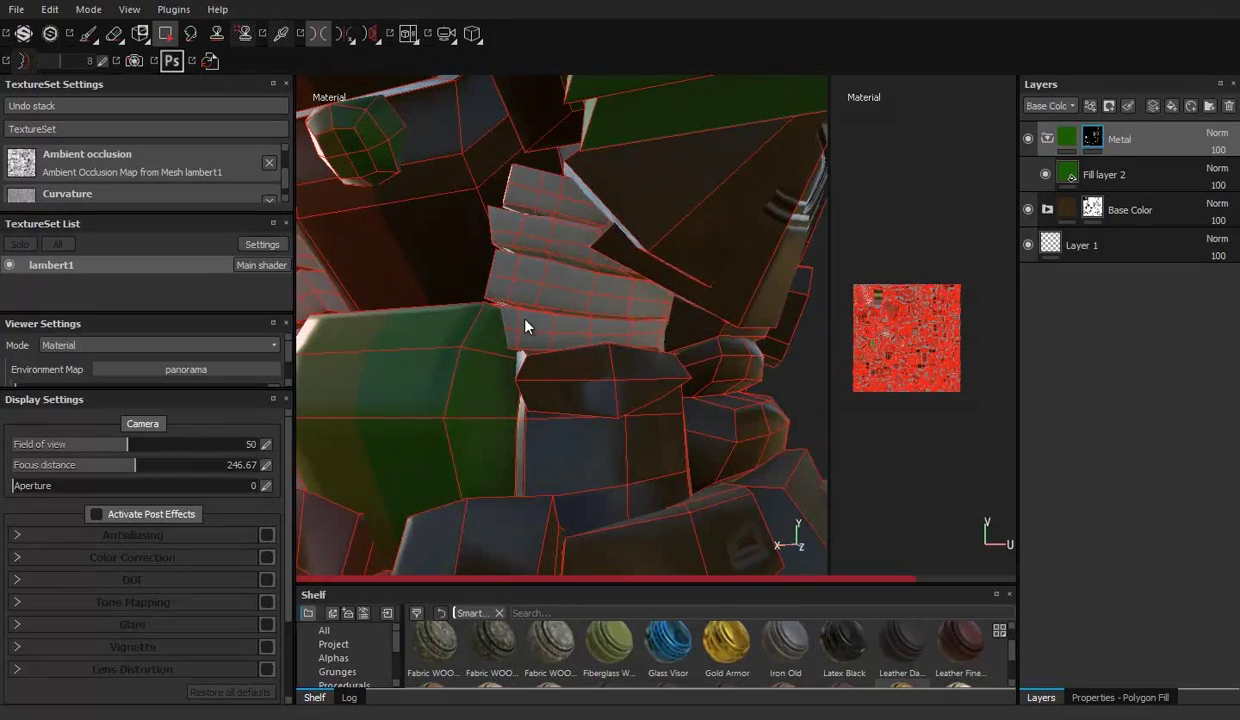
pyautogui.click(527, 326)
pyautogui.scroll(-5, 535, 355)
pyautogui.keyDown('alt'); pyautogui.moveTo(576, 443); pyautogui.dragTo(479, 379, button='middle'); pyautogui.keyUp('alt')
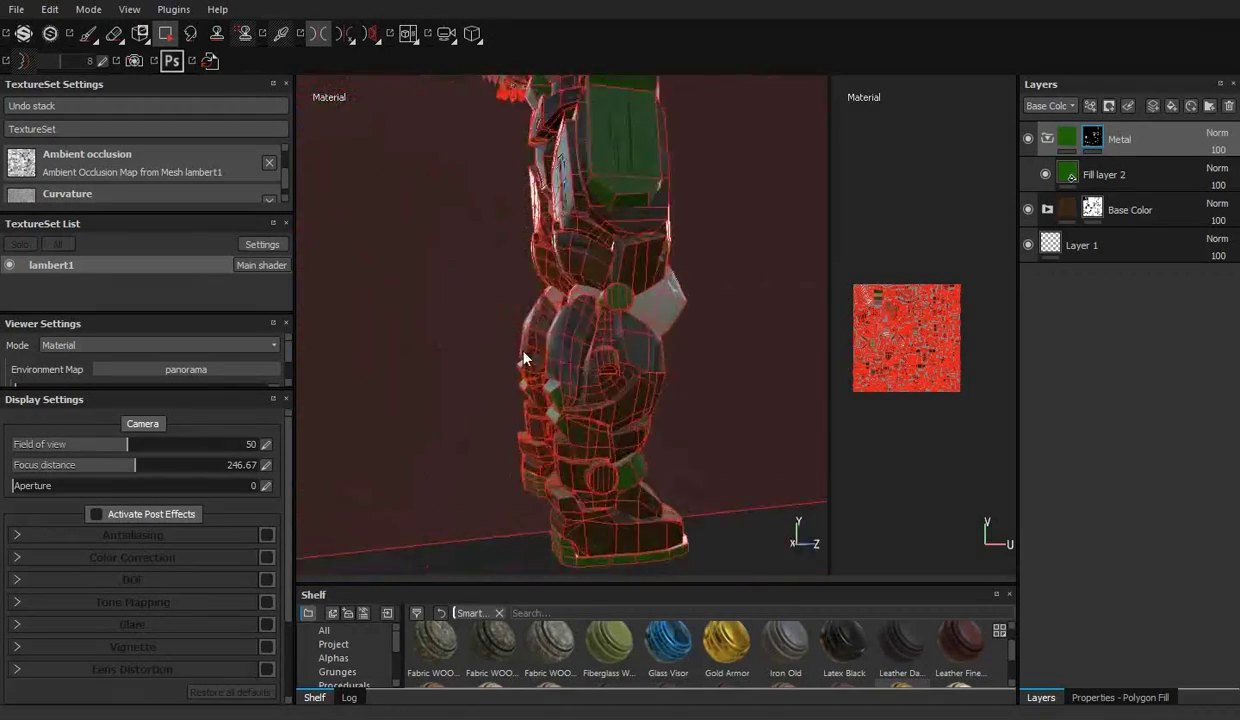
pyautogui.scroll(5, 675, 413)
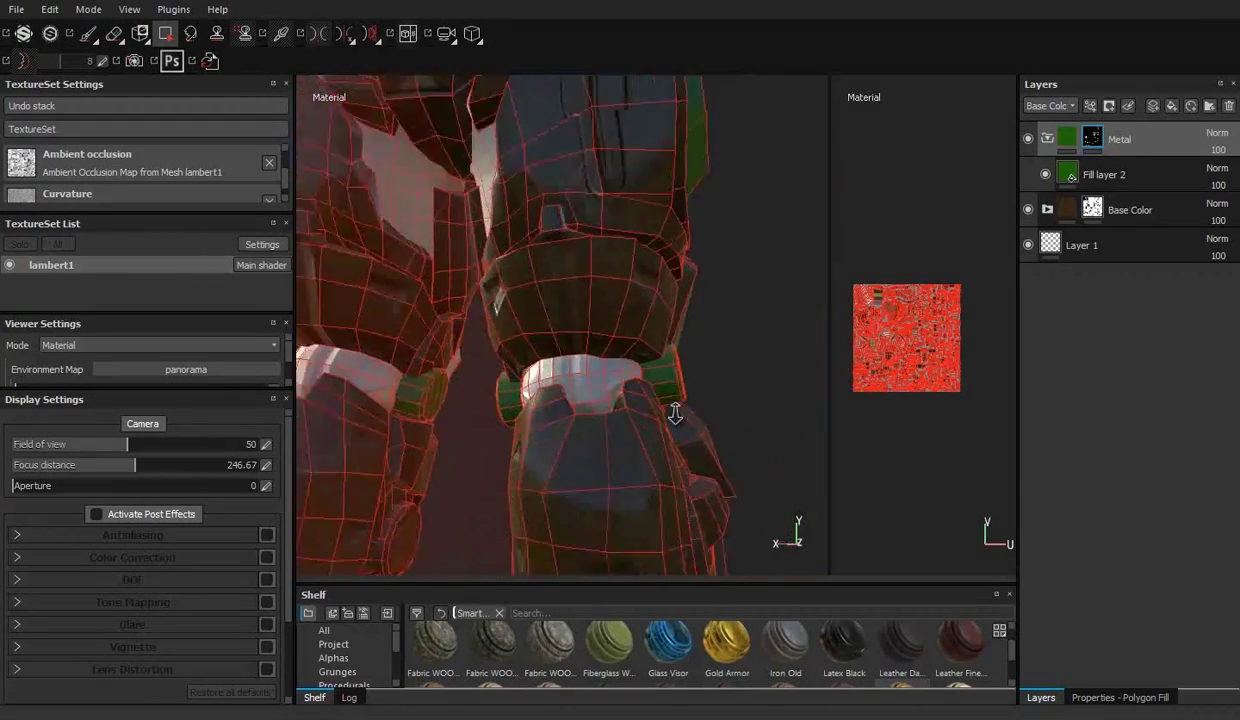
pyautogui.scroll(2, 675, 413)
pyautogui.scroll(-5, 553, 199)
pyautogui.scroll(3, 520, 260)
pyautogui.scroll(3, 530, 320)
pyautogui.scroll(2, 549, 352)
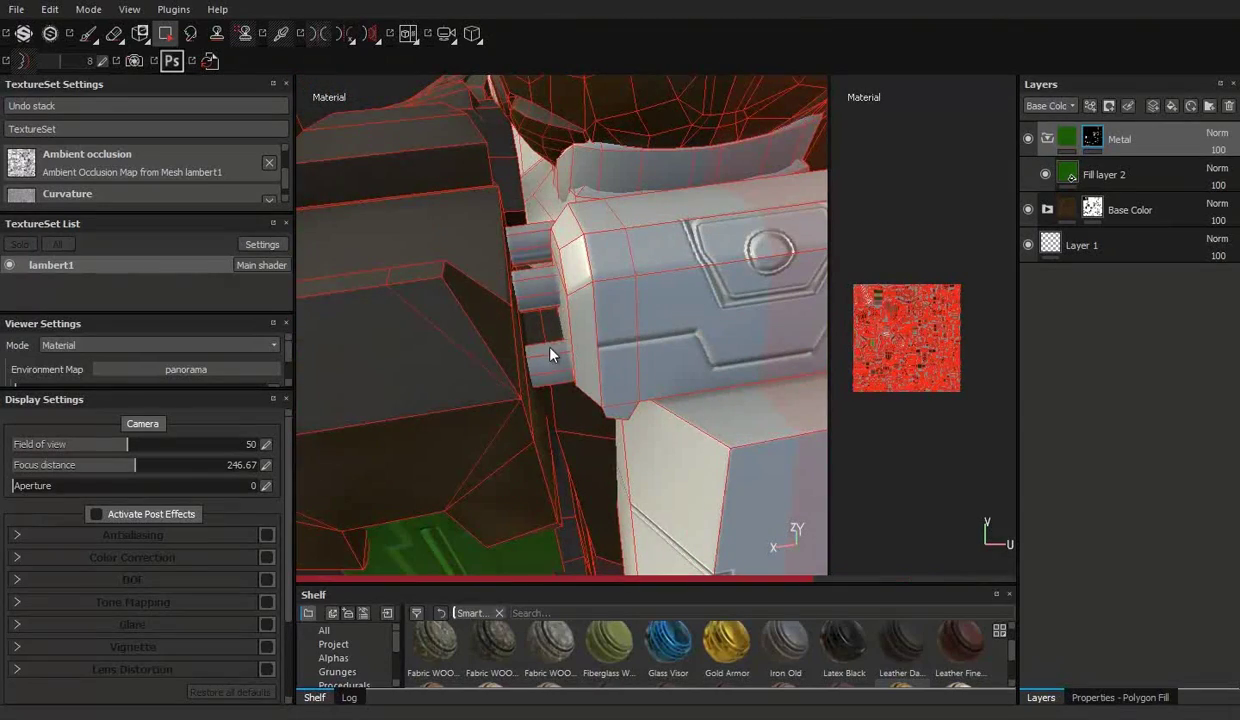
pyautogui.moveTo(541, 214)
pyautogui.keyDown('alt'); pyautogui.mouseDown()
pyautogui.moveTo(649, 331)
pyautogui.moveTo(493, 285)
pyautogui.moveTo(575, 337)
pyautogui.mouseUp(); pyautogui.keyUp('alt')
# Step: Inspect the green mask coverage on the helmet, legs and chest armour
pyautogui.moveTo(648, 325)
pyautogui.keyDown('alt'); pyautogui.mouseDown()
pyautogui.moveTo(527, 285)
pyautogui.moveTo(647, 356)
pyautogui.moveTo(652, 382)
pyautogui.mouseUp(); pyautogui.keyUp('alt')
pyautogui.moveTo(520, 390)
pyautogui.keyDown('alt'); pyautogui.mouseDown()
pyautogui.moveTo(630, 425)
pyautogui.moveTo(631, 360)
pyautogui.moveTo(454, 407)
pyautogui.moveTo(620, 262)
pyautogui.moveTo(542, 304)
pyautogui.moveTo(634, 379)
pyautogui.moveTo(706, 374)
pyautogui.moveTo(536, 314)
pyautogui.moveTo(560, 330)
pyautogui.mouseUp(); pyautogui.keyUp('alt')
pyautogui.click(1098, 697)
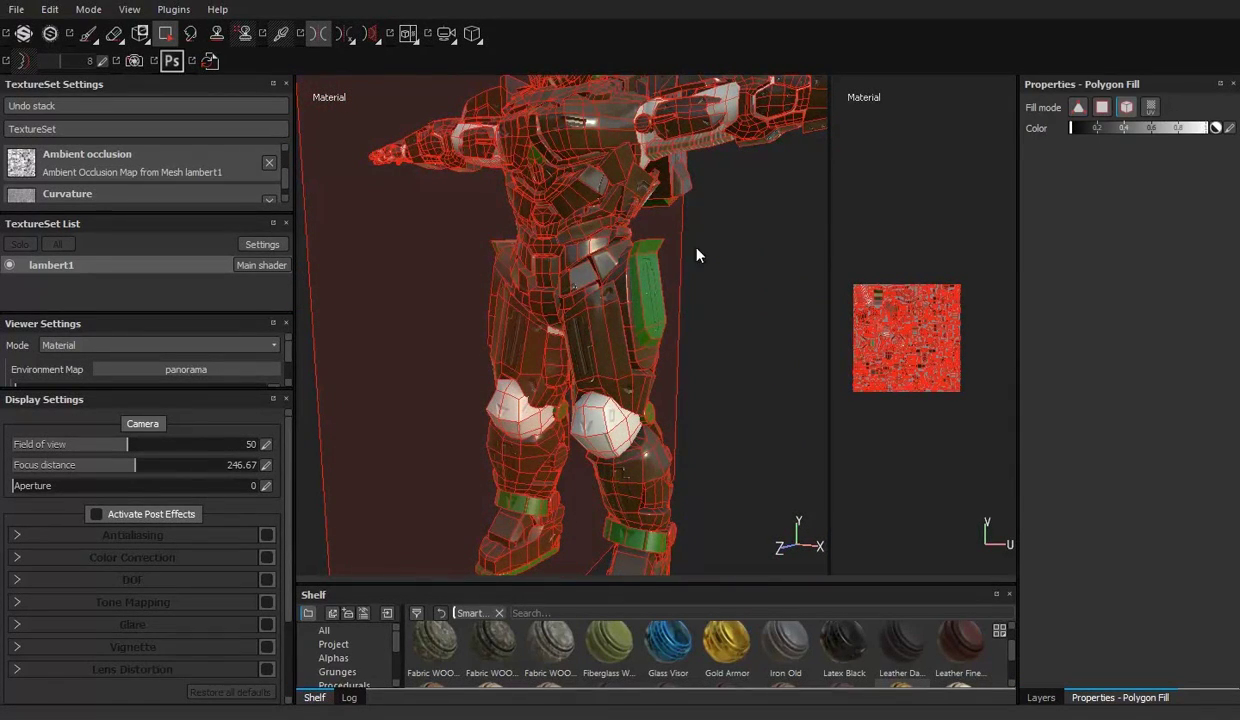
pyautogui.moveTo(594, 347)
pyautogui.keyDown('alt'); pyautogui.mouseDown()
pyautogui.moveTo(653, 346)
pyautogui.moveTo(673, 390)
pyautogui.moveTo(656, 208)
pyautogui.moveTo(653, 368)
pyautogui.mouseUp(); pyautogui.keyUp('alt')
pyautogui.click(1040, 697)
pyautogui.keyDown('alt'); pyautogui.moveTo(653, 368); pyautogui.dragTo(1186, 157, button='right'); pyautogui.keyUp('alt')
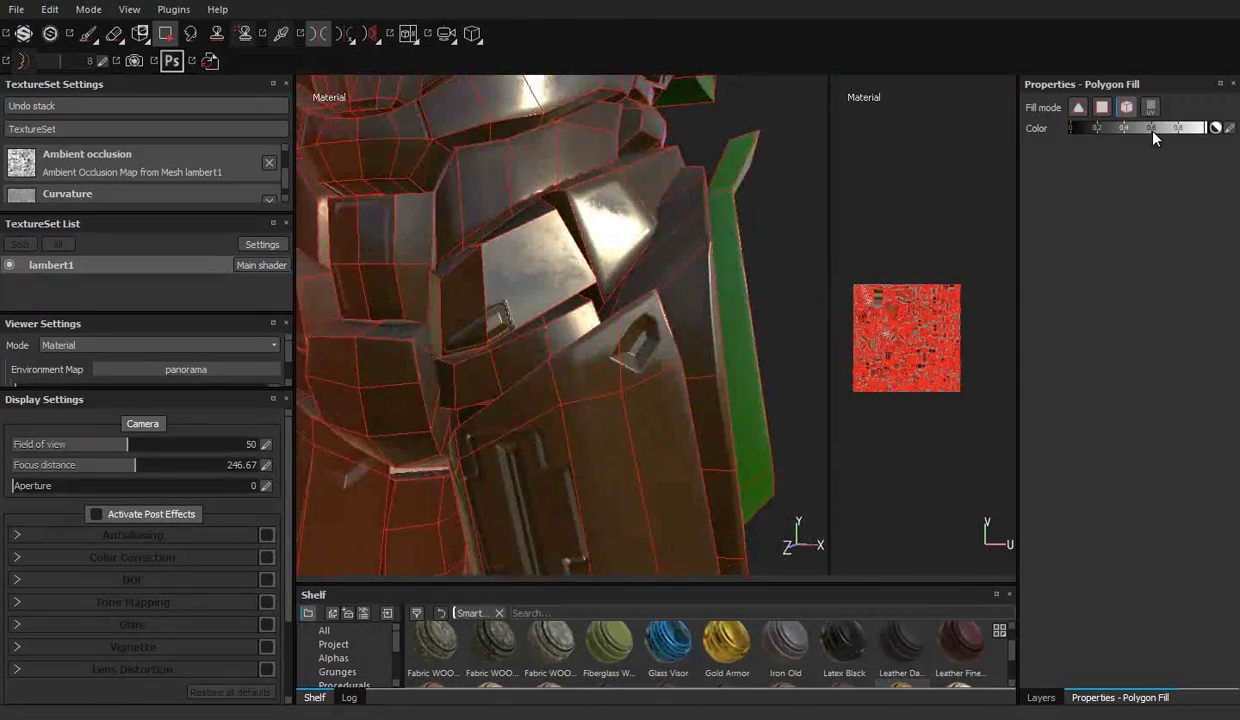
pyautogui.moveTo(562, 304)
pyautogui.keyDown('alt'); pyautogui.mouseDown()
pyautogui.moveTo(581, 327)
pyautogui.moveTo(506, 339)
pyautogui.moveTo(772, 395)
pyautogui.moveTo(578, 363)
pyautogui.moveTo(512, 388)
pyautogui.moveTo(656, 355)
pyautogui.moveTo(627, 330)
pyautogui.moveTo(570, 390)
pyautogui.moveTo(553, 221)
pyautogui.moveTo(570, 346)
pyautogui.mouseUp(); pyautogui.keyUp('alt')
pyautogui.moveTo(570, 346)
pyautogui.keyDown('alt'); pyautogui.mouseDown(button='right')
pyautogui.moveTo(623, 356)
pyautogui.moveTo(632, 262)
pyautogui.mouseUp(button='right'); pyautogui.keyUp('alt')
pyautogui.click(1040, 697)
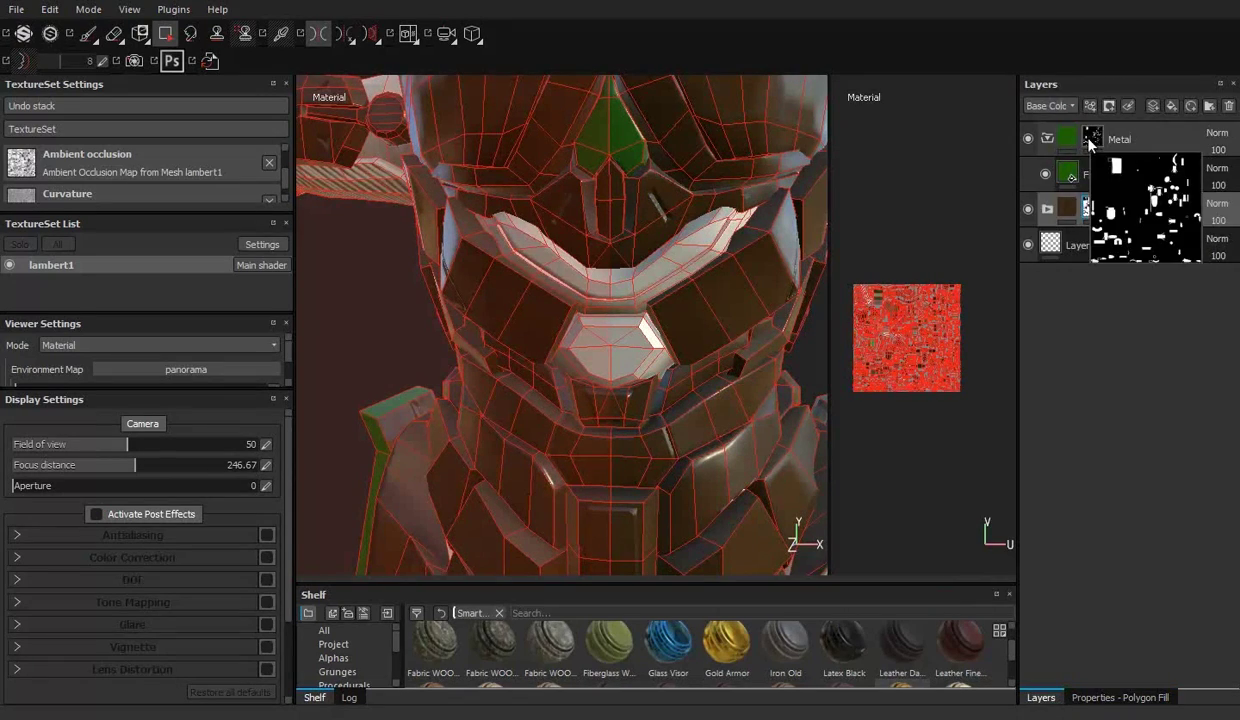
pyautogui.click(1118, 697)
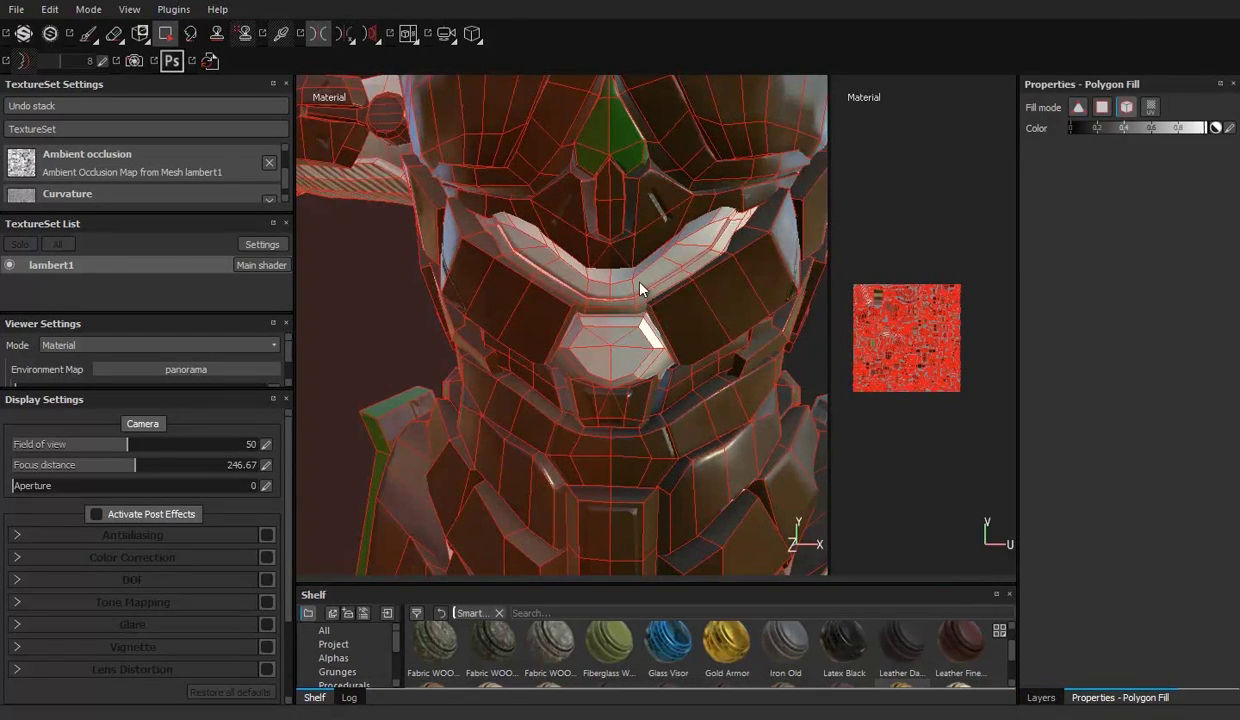
# Step: Inspect the mask under the head, on the shoulder and across the back
pyautogui.keyDown('alt'); pyautogui.moveTo(645, 320); pyautogui.dragTo(686, 363, button='right'); pyautogui.keyUp('alt')
pyautogui.moveTo(686, 363)
pyautogui.keyDown('alt'); pyautogui.mouseDown()
pyautogui.moveTo(574, 353)
pyautogui.moveTo(576, 453)
pyautogui.moveTo(762, 393)
pyautogui.mouseUp(); pyautogui.keyUp('alt')
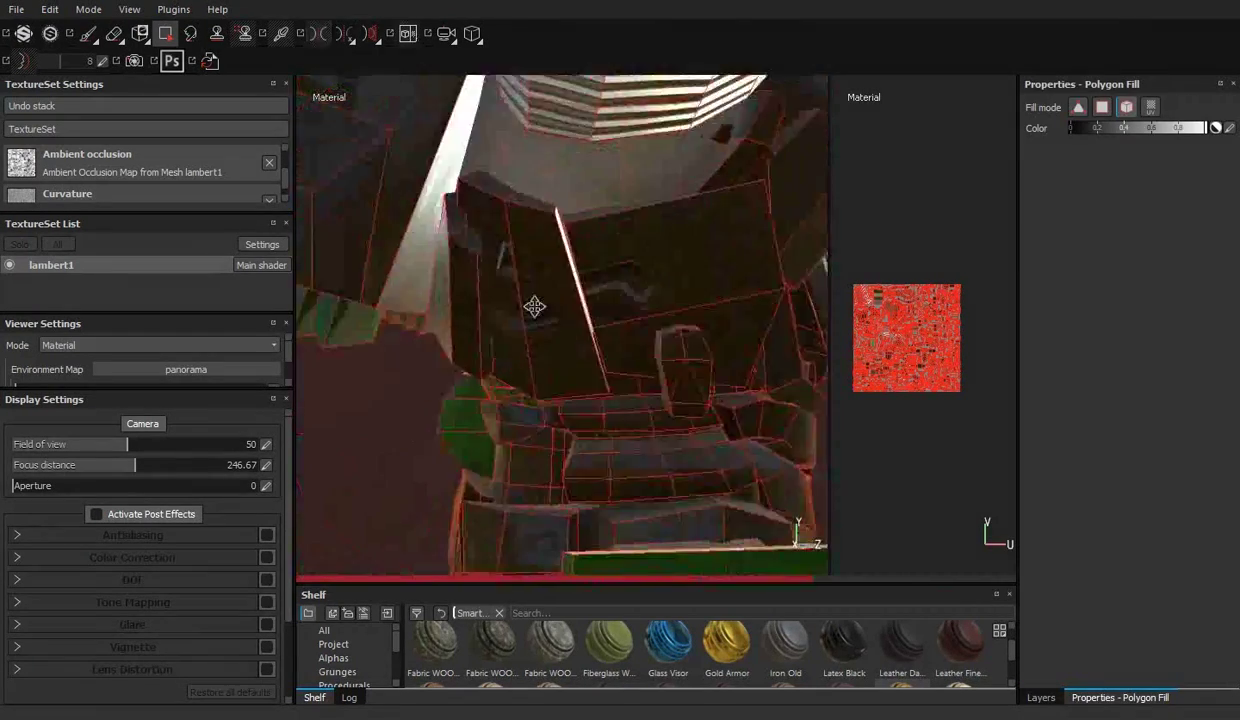
pyautogui.moveTo(651, 368)
pyautogui.keyDown('alt'); pyautogui.mouseDown()
pyautogui.moveTo(504, 368)
pyautogui.moveTo(757, 321)
pyautogui.moveTo(635, 320)
pyautogui.moveTo(484, 296)
pyautogui.moveTo(750, 324)
pyautogui.moveTo(533, 265)
pyautogui.mouseUp(); pyautogui.keyUp('alt')
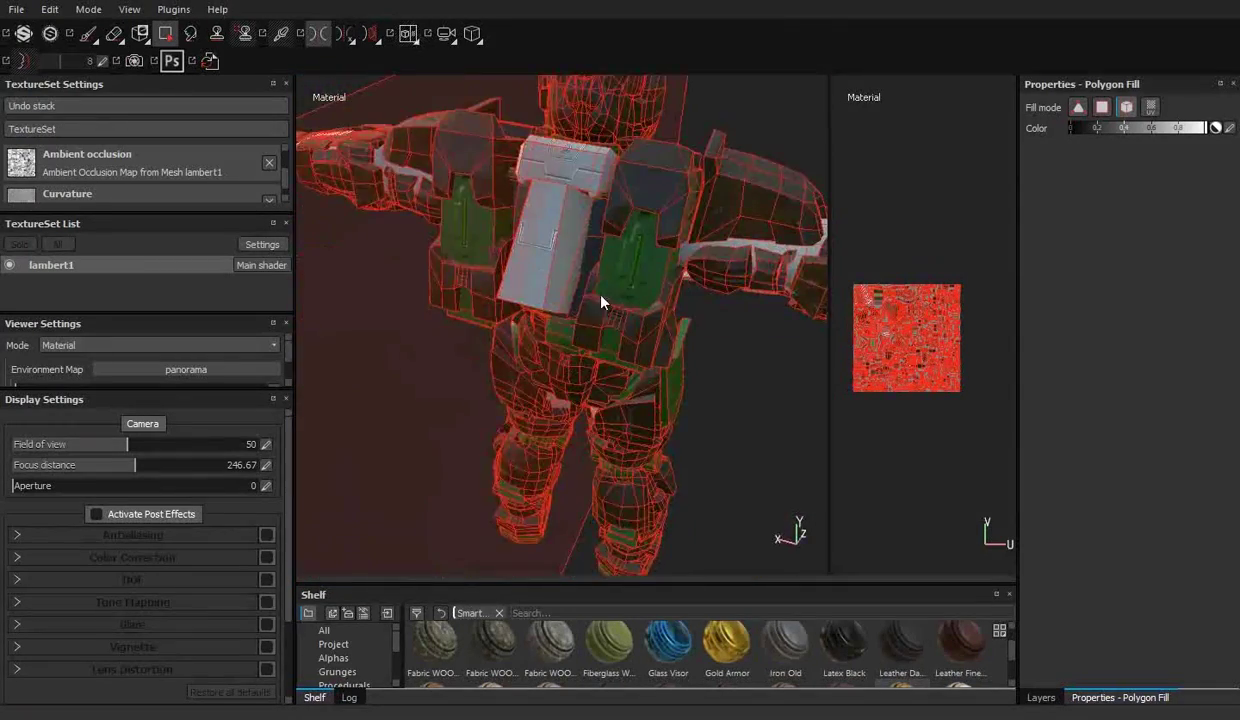
pyautogui.click(1041, 697)
pyautogui.click(1120, 697)
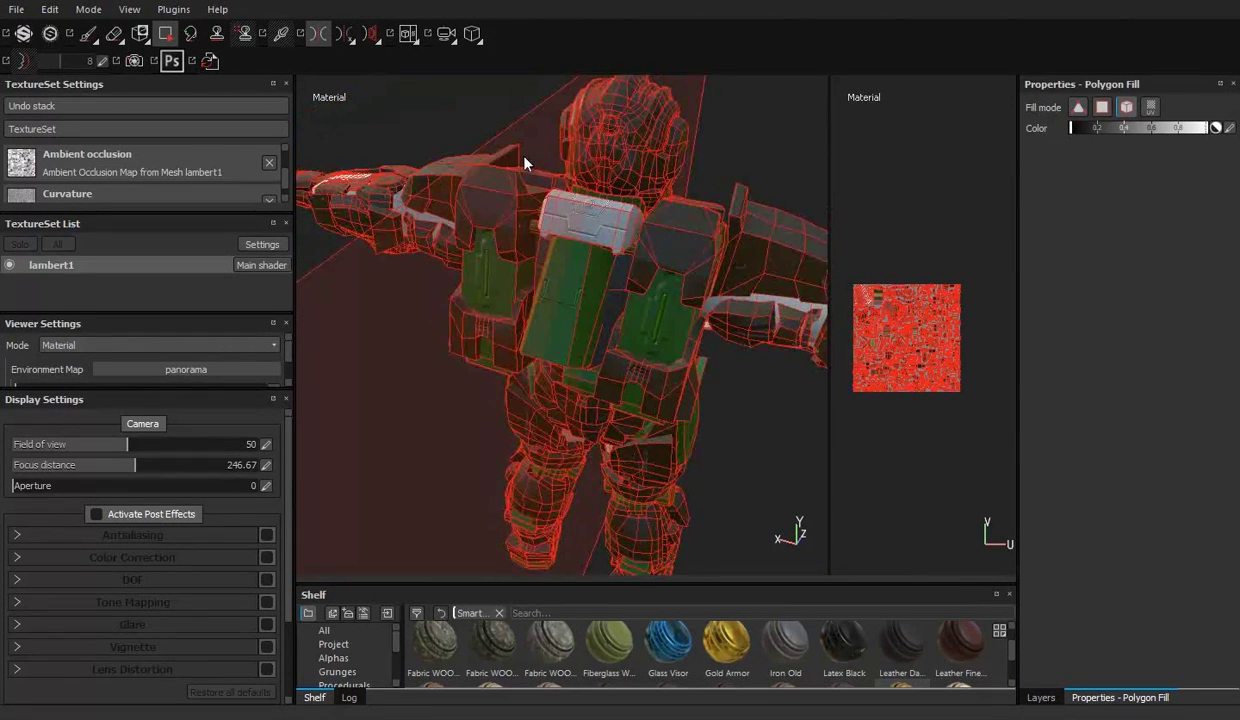
pyautogui.keyDown('alt'); pyautogui.moveTo(640, 300); pyautogui.dragTo(722, 318); pyautogui.keyUp('alt')
pyautogui.keyDown('alt'); pyautogui.moveTo(501, 388); pyautogui.dragTo(789, 155); pyautogui.keyUp('alt')
pyautogui.click(1041, 697)
pyautogui.click(1120, 697)
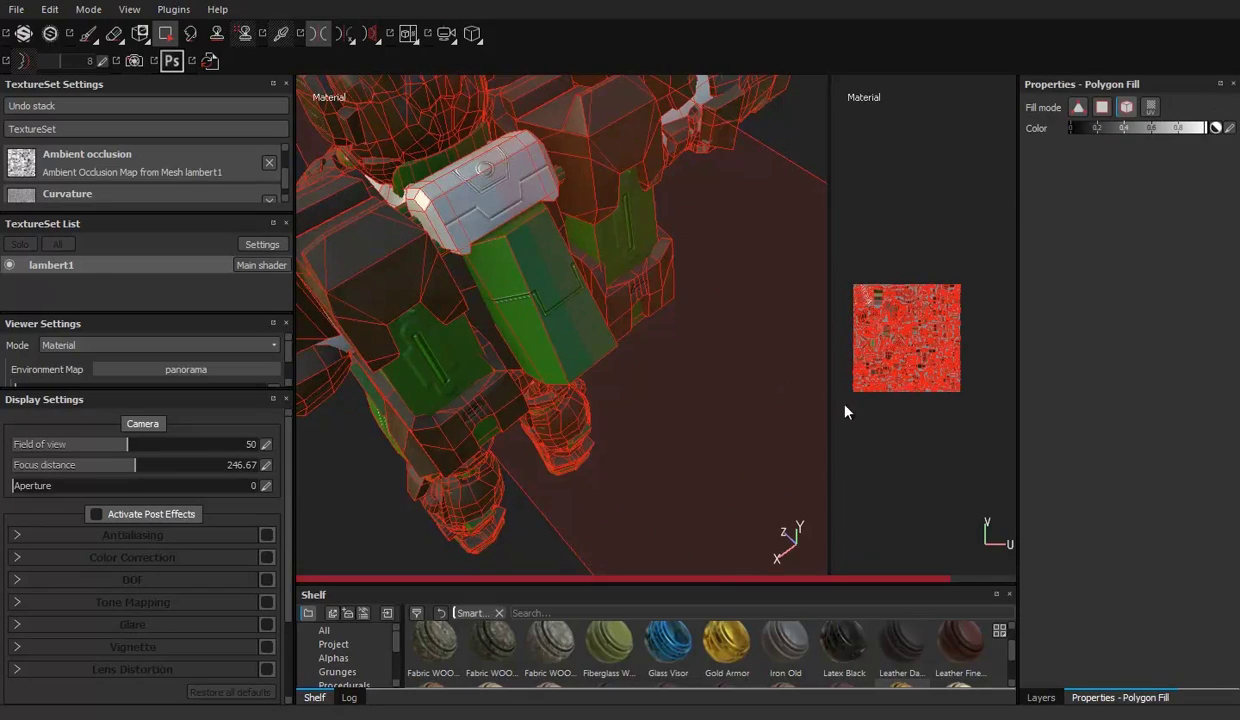
pyautogui.click(1041, 697)
pyautogui.keyDown('alt'); pyautogui.moveTo(623, 255); pyautogui.dragTo(221, 225); pyautogui.keyUp('alt')
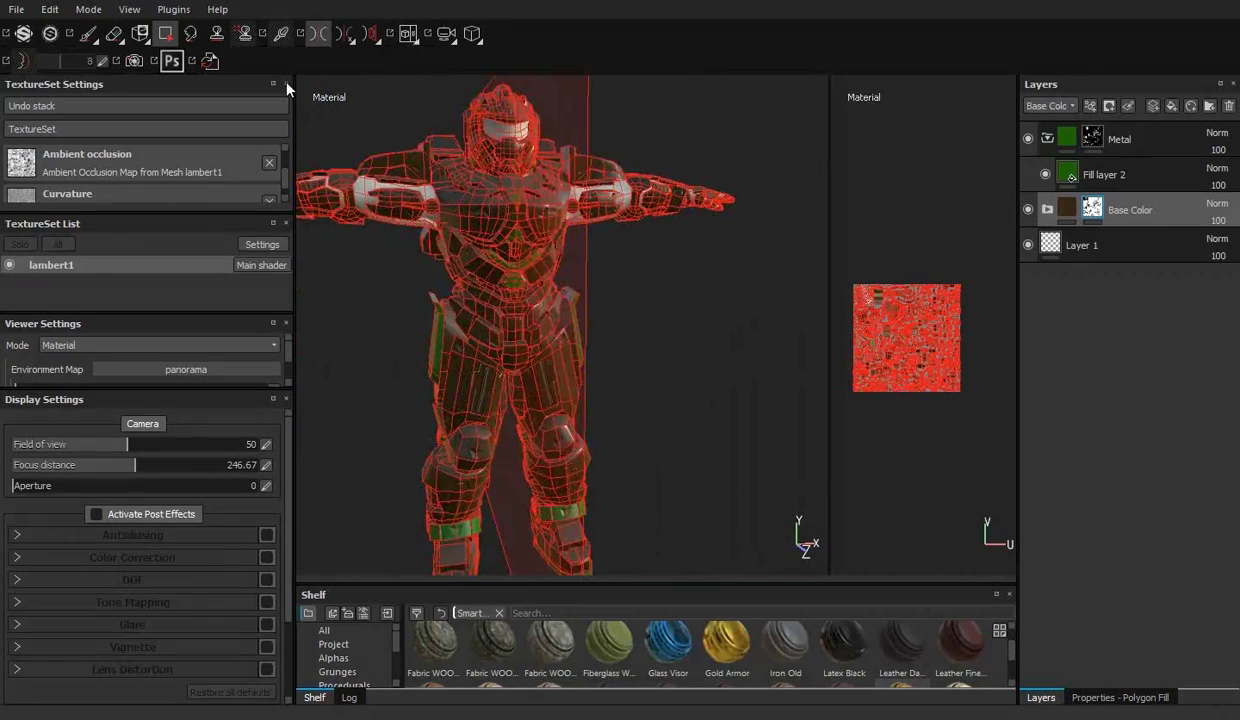
# Step: Switch to painting, enlarge the Smart materials shelf and drop Steel Scratched into Metal
pyautogui.click(88, 33)
pyautogui.scroll(3, 600, 450)
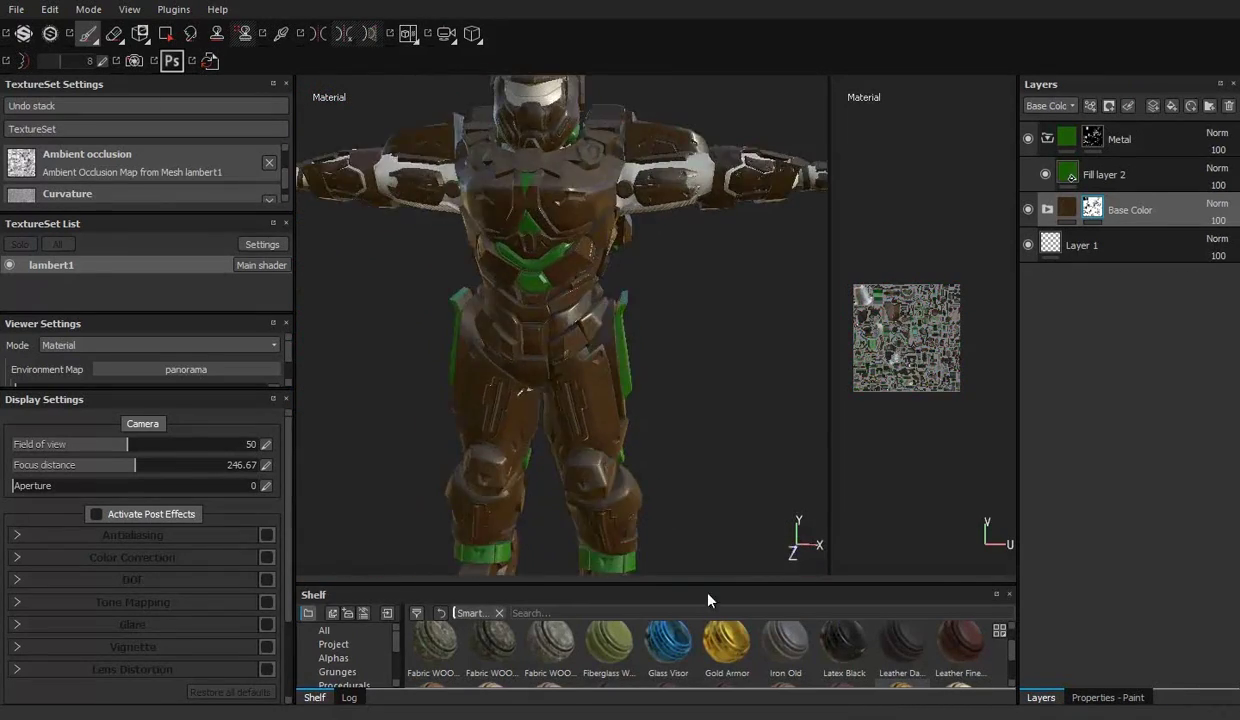
pyautogui.moveTo(705, 585); pyautogui.dragTo(699, 344)
pyautogui.scroll(-3, 747, 519)
pyautogui.moveTo(727, 516)
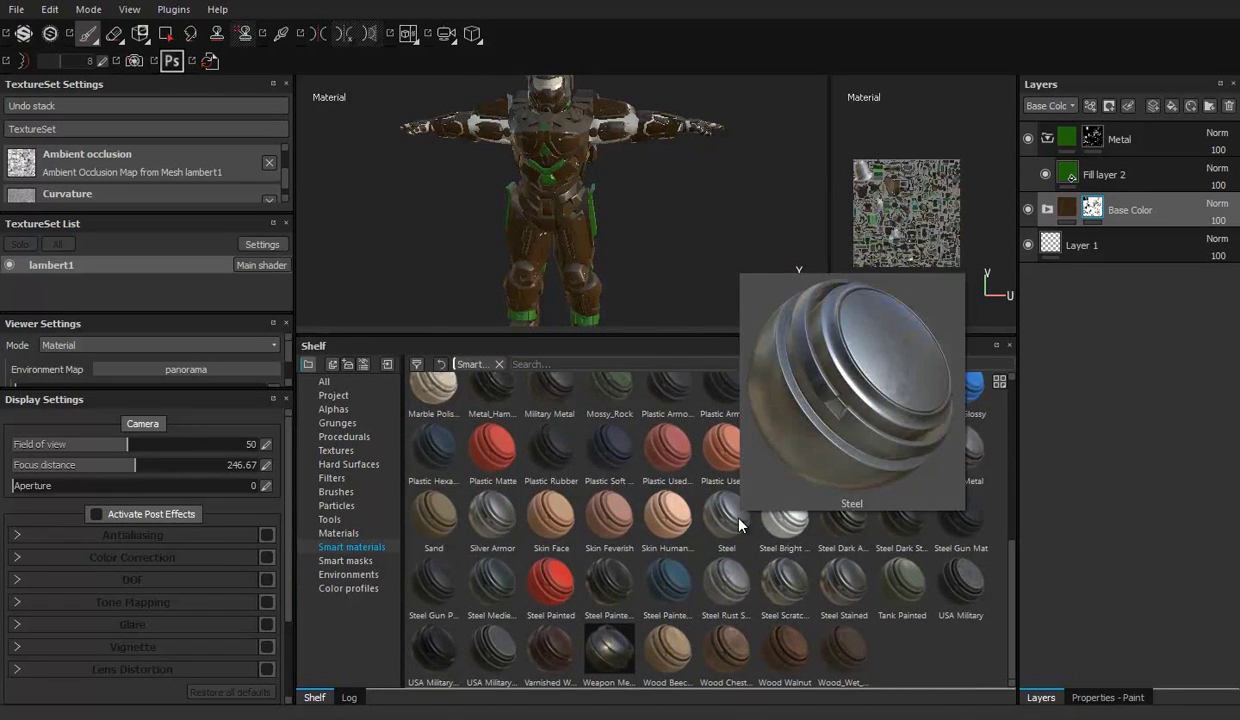
pyautogui.click(337, 533)
pyautogui.click(338, 546)
pyautogui.scroll(-5, 985, 500)
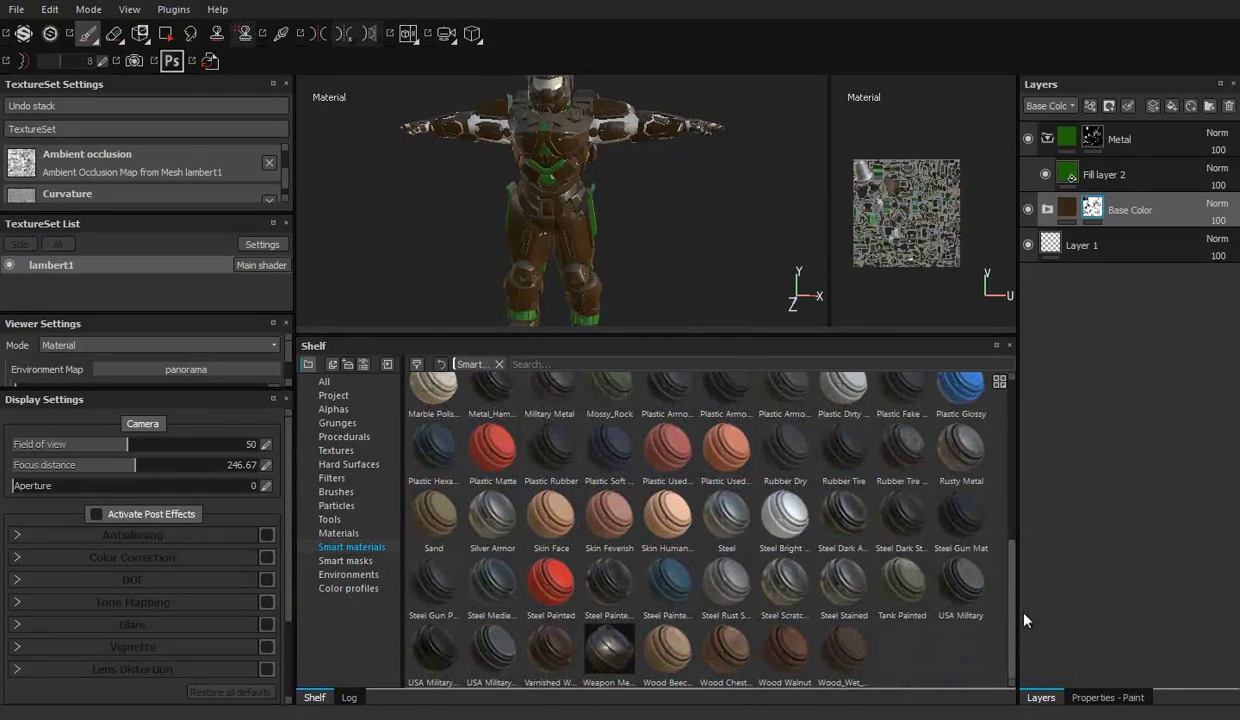
pyautogui.moveTo(778, 591); pyautogui.dragTo(1075, 160)
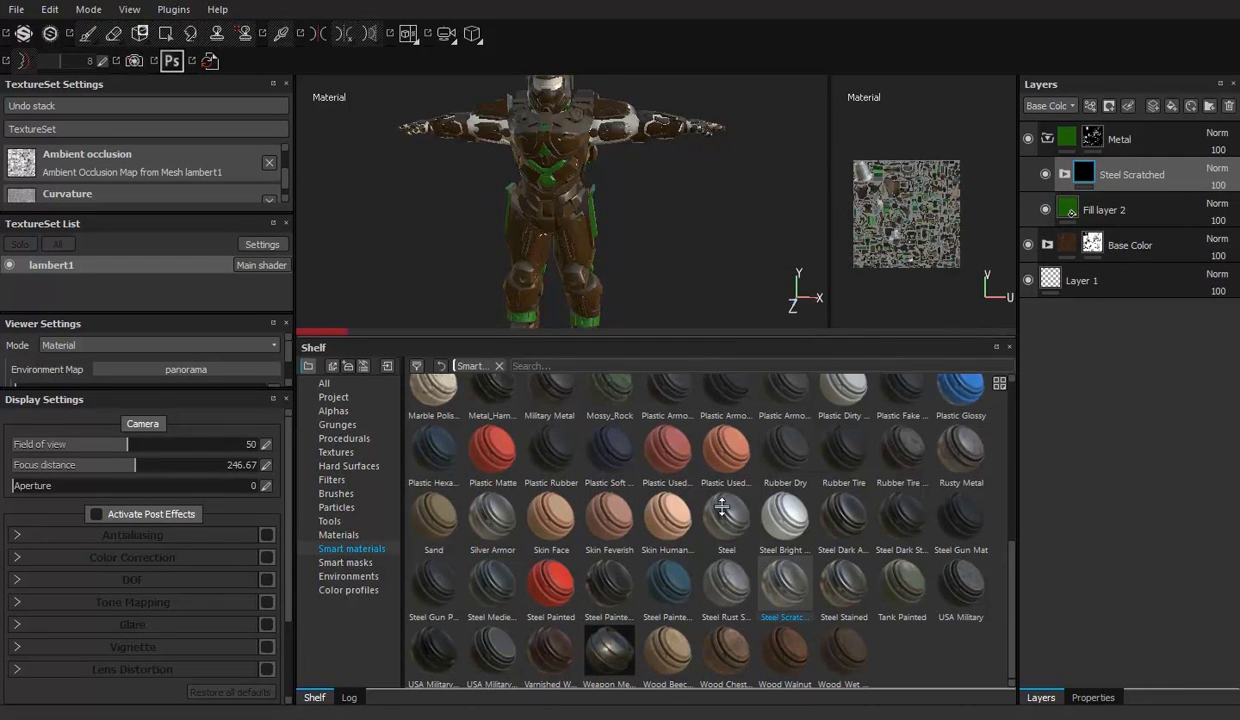
# Step: Shrink the library, look over the robot's back and legs, and collapse the Metal folder
pyautogui.moveTo(722, 507); pyautogui.dragTo(605, 315)
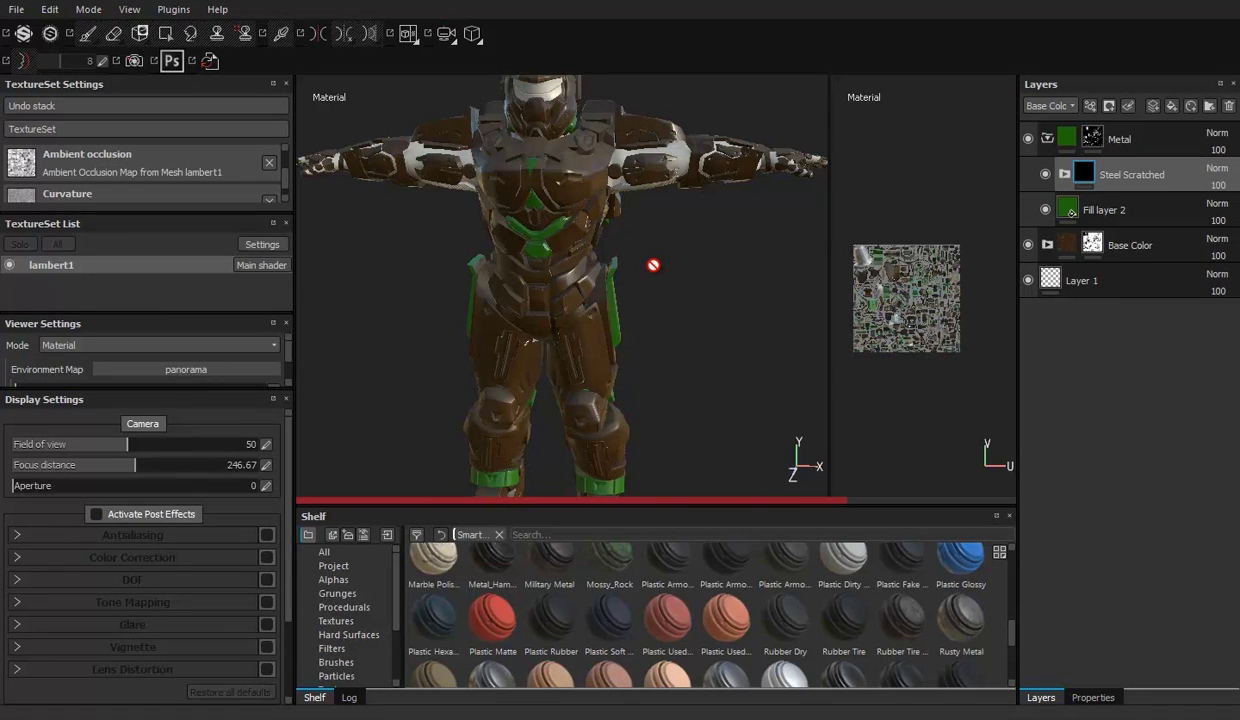
pyautogui.moveTo(653, 265)
pyautogui.keyDown('alt'); pyautogui.mouseDown()
pyautogui.moveTo(631, 319)
pyautogui.moveTo(659, 231)
pyautogui.mouseUp(); pyautogui.keyUp('alt')
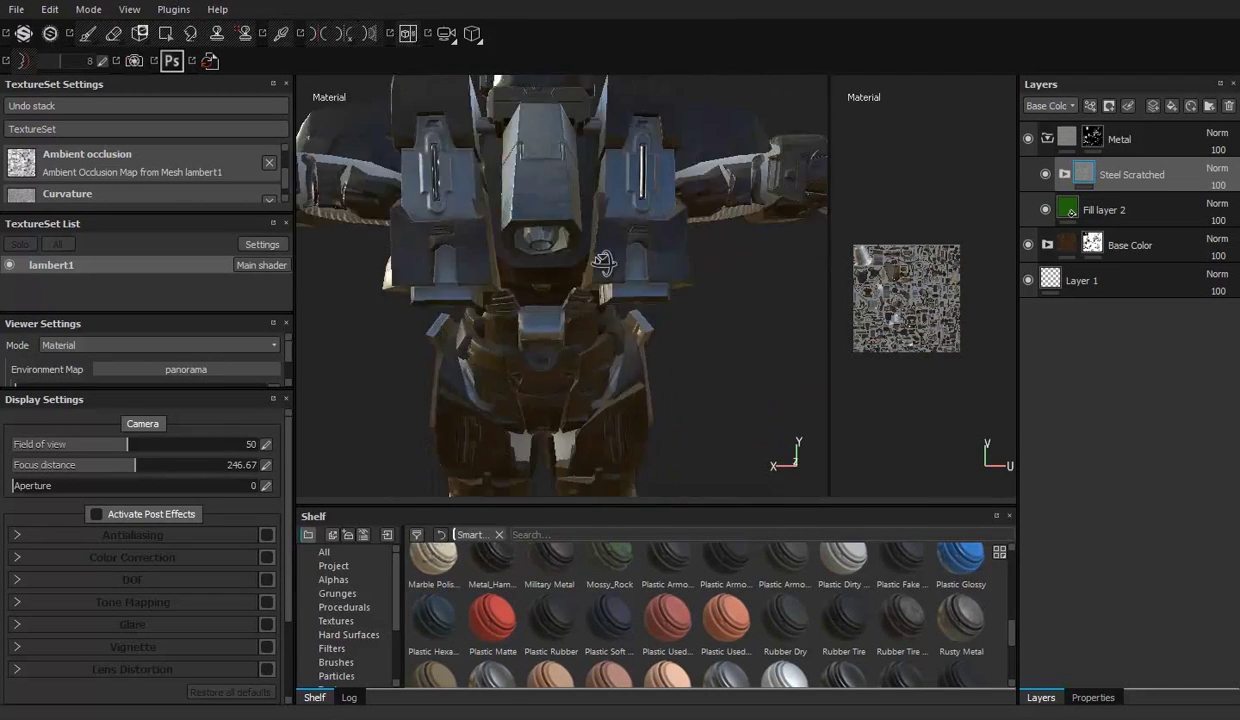
pyautogui.moveTo(659, 231)
pyautogui.keyDown('alt'); pyautogui.mouseDown(button='middle')
pyautogui.moveTo(620, 116)
pyautogui.moveTo(497, 338)
pyautogui.mouseUp(button='middle'); pyautogui.keyUp('alt')
pyautogui.scroll(3, 560, 280)
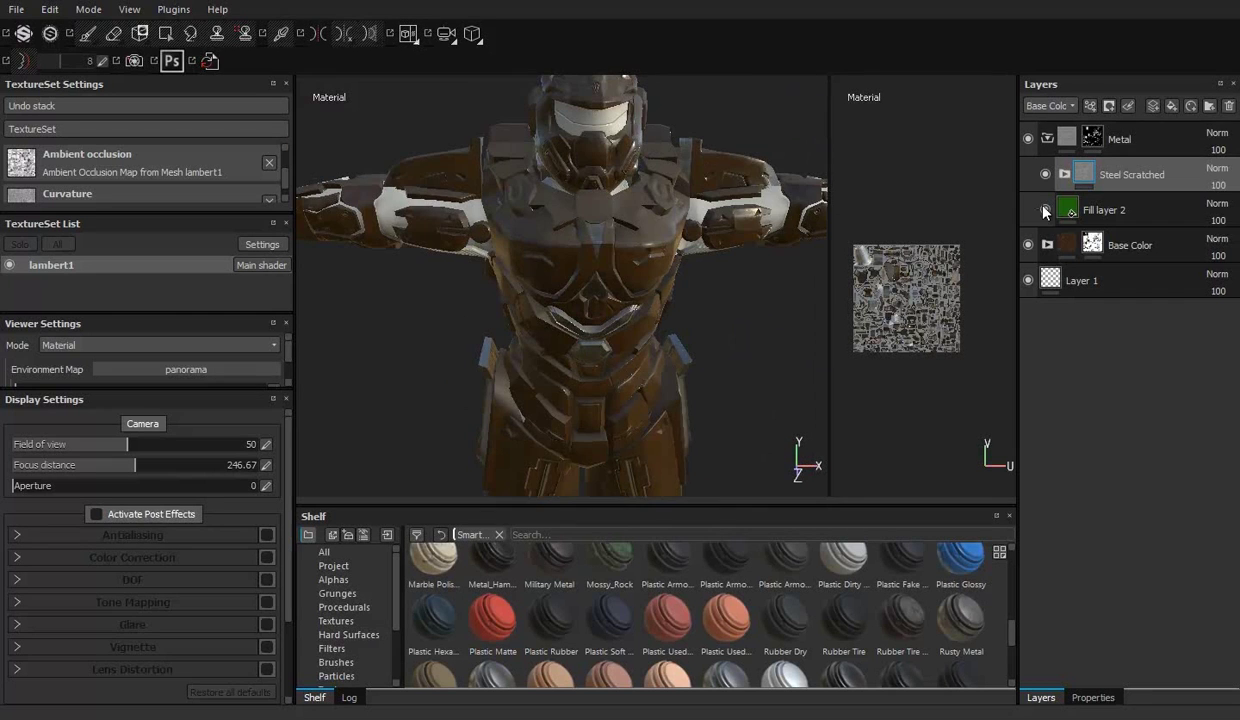
pyautogui.click(1047, 138)
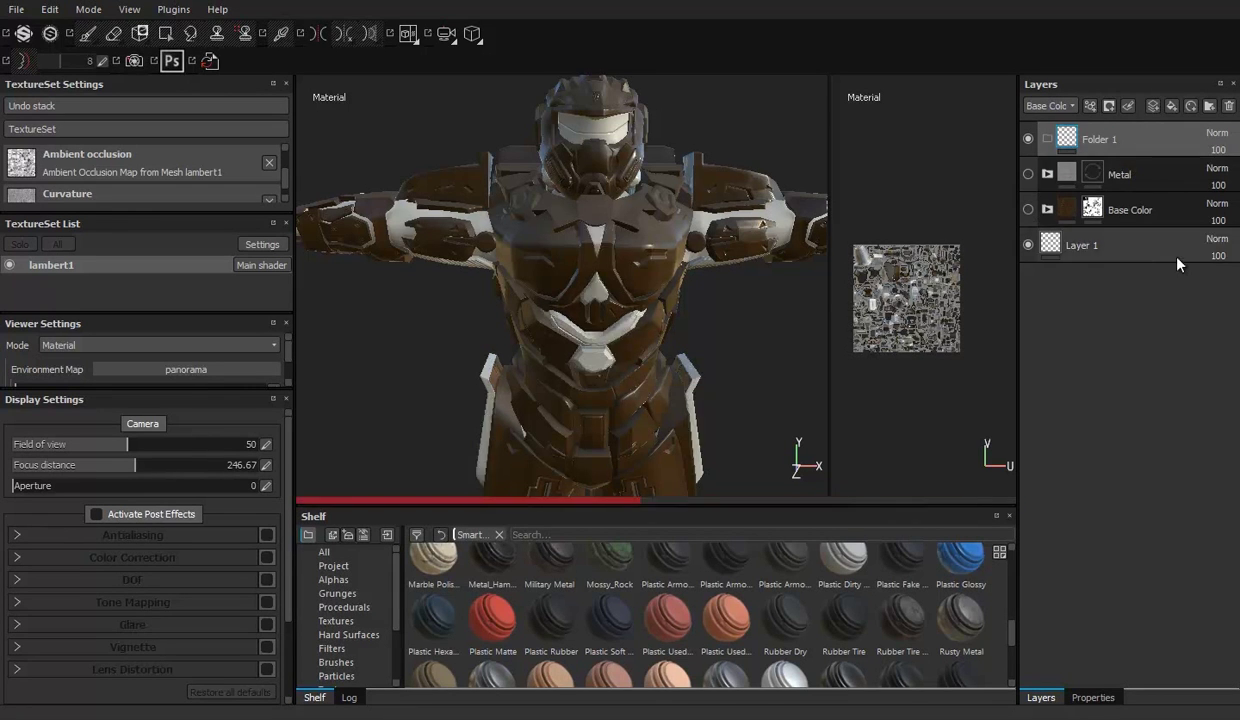
# Step: Give Folder 1 a black mask, rename it Chain Mail and add Latex Black inside
pyautogui.rightClick(1078, 135)
pyautogui.click(1088, 145)
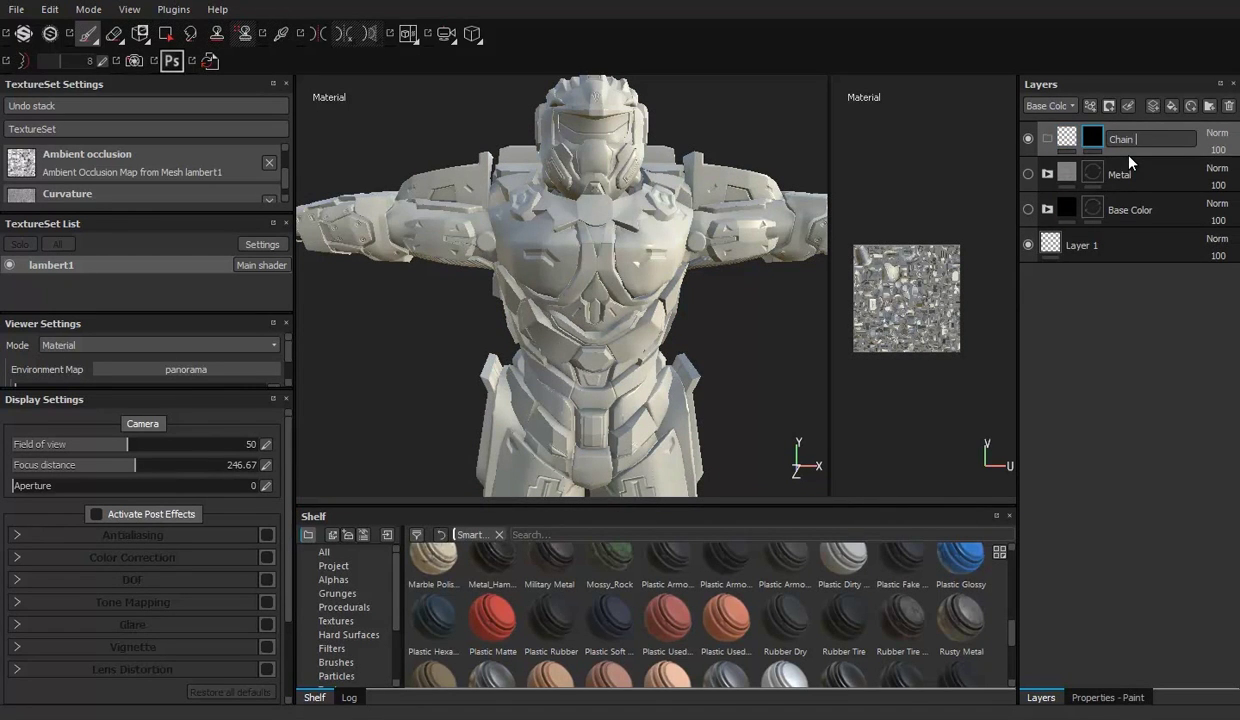
pyautogui.write('Chain Mail')
pyautogui.press('Return')
pyautogui.moveTo(695, 507); pyautogui.dragTo(695, 272)
pyautogui.scroll(3, 912, 477)
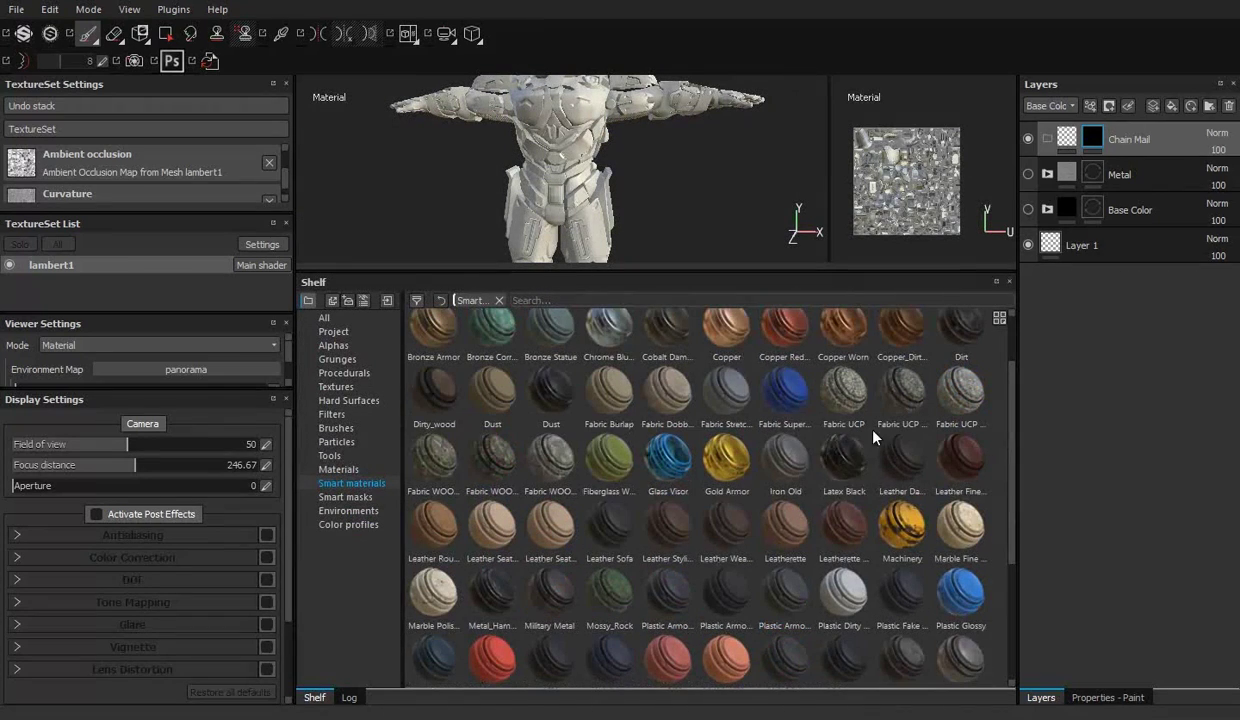
pyautogui.moveTo(1168, 148); pyautogui.dragTo(1166, 146)
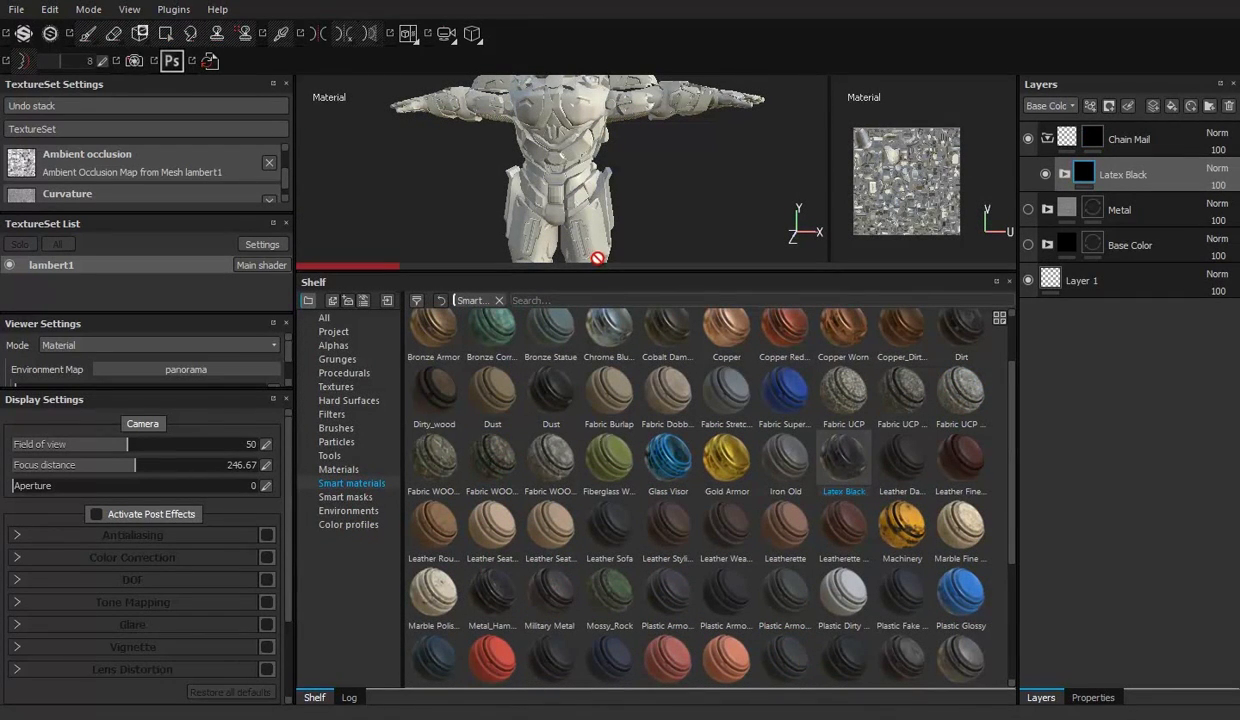
pyautogui.moveTo(607, 316)
pyautogui.mouseDown()
pyautogui.moveTo(594, 387)
pyautogui.moveTo(631, 365)
pyautogui.moveTo(700, 272)
pyautogui.mouseUp()
# Step: Switch to Polygon Fill, frame the forearm joint, and select Latex Black's Grunge layer
pyautogui.press('4')
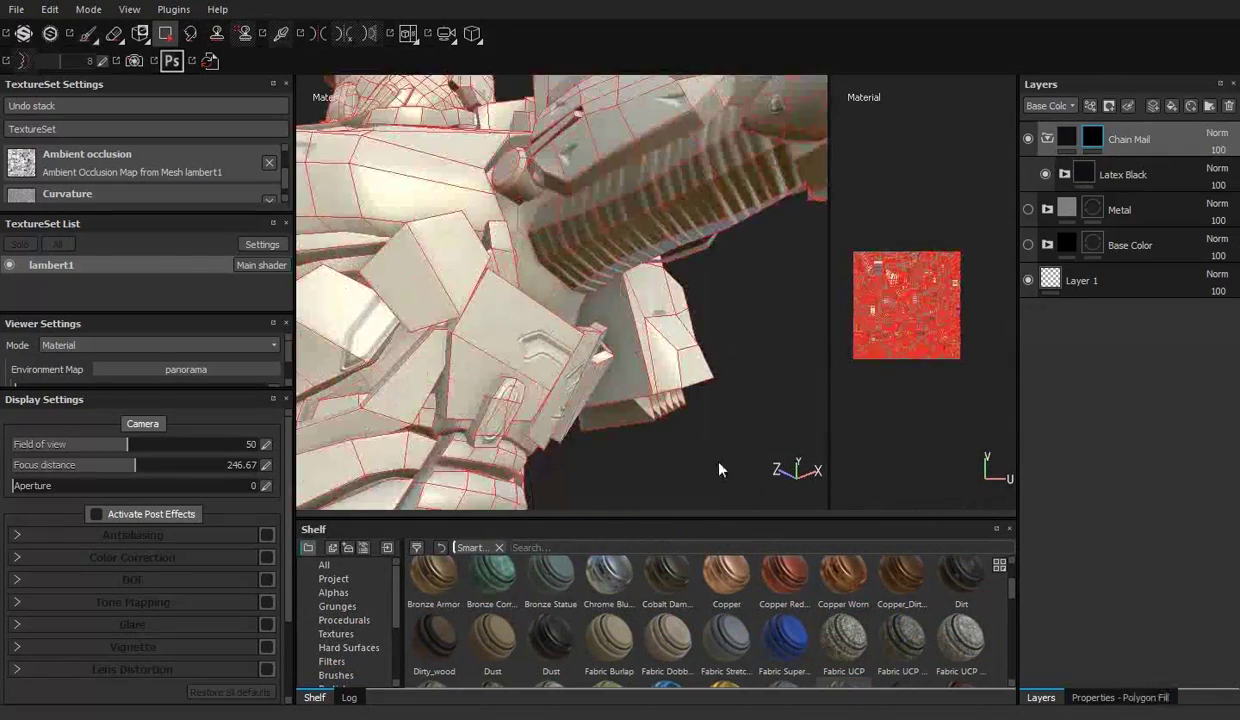
pyautogui.scroll(3, 567, 213)
pyautogui.moveTo(567, 213)
pyautogui.keyDown('alt'); pyautogui.mouseDown()
pyautogui.moveTo(597, 318)
pyautogui.moveTo(543, 235)
pyautogui.moveTo(651, 354)
pyautogui.moveTo(615, 346)
pyautogui.moveTo(641, 335)
pyautogui.moveTo(488, 354)
pyautogui.moveTo(283, 248)
pyautogui.mouseUp(); pyautogui.keyUp('alt')
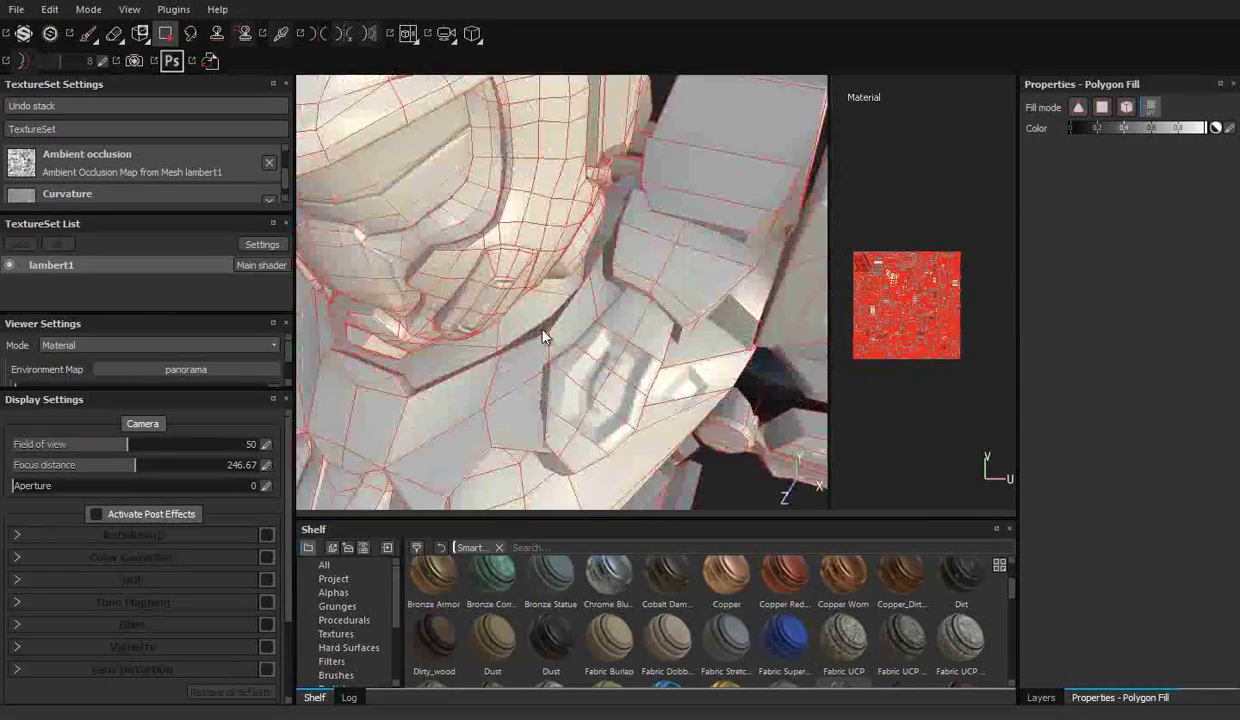
pyautogui.press('f')
pyautogui.scroll(5, 512, 371)
pyautogui.scroll(-5, 488, 354)
pyautogui.scroll(5, 512, 244)
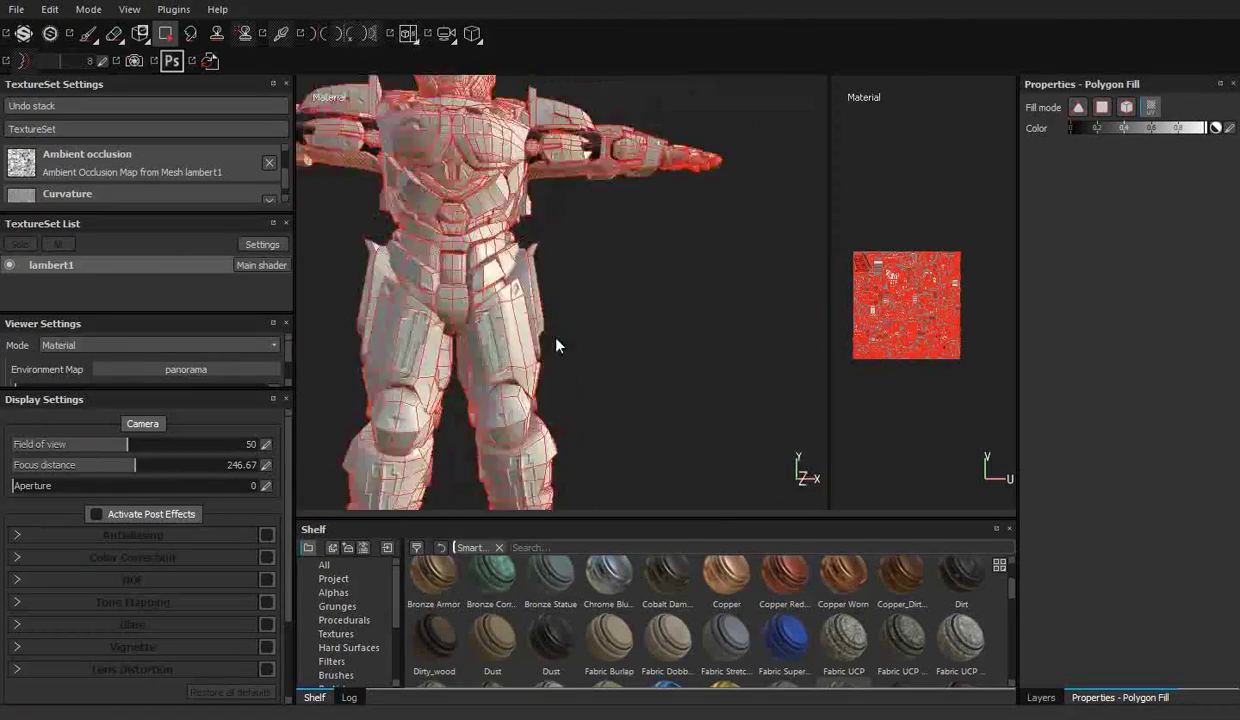
pyautogui.keyDown('alt'); pyautogui.moveTo(512, 244); pyautogui.dragTo(602, 290); pyautogui.keyUp('alt')
pyautogui.scroll(4, 602, 290)
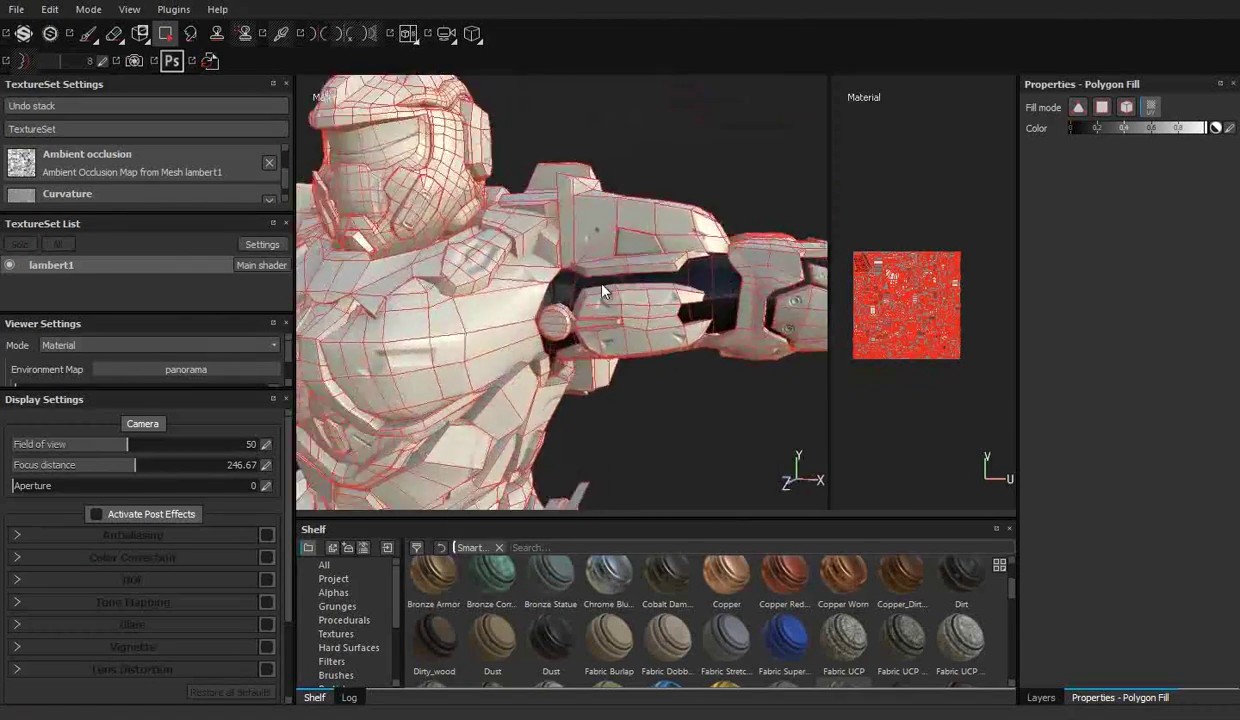
pyautogui.scroll(3, 602, 290)
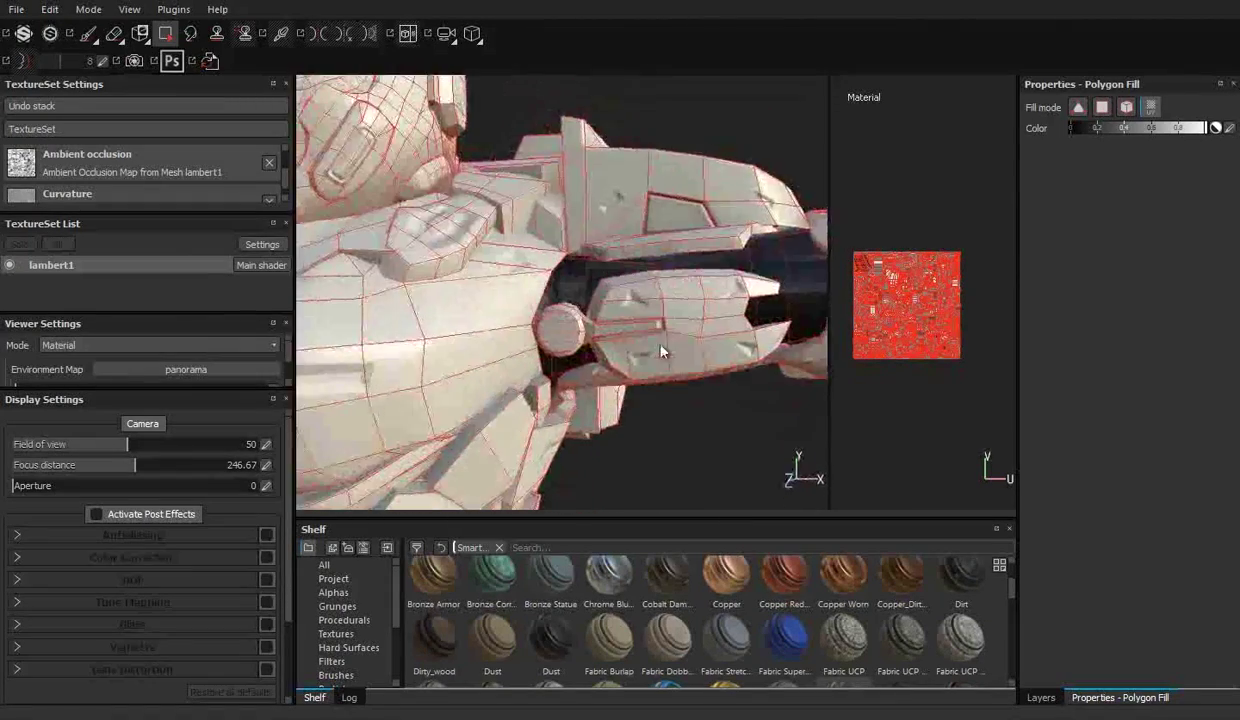
pyautogui.click(1141, 210)
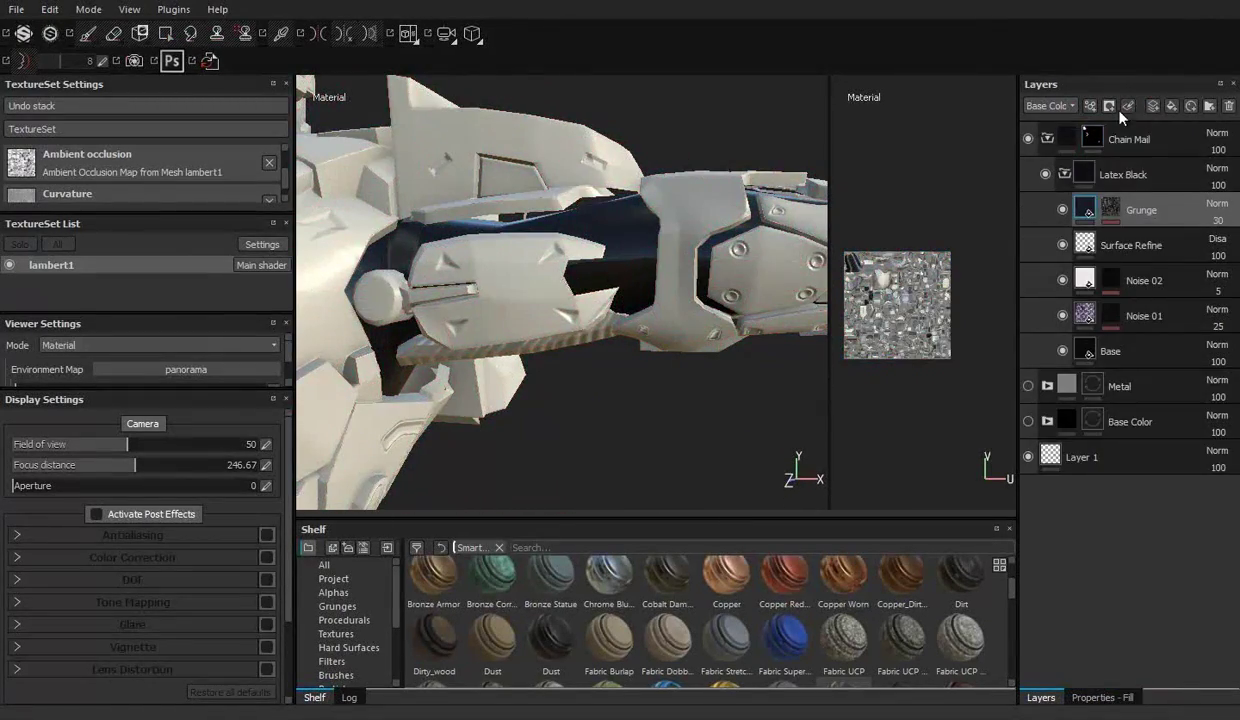
# Step: Add a fill layer with only its height and normal channels enabled
pyautogui.click(1172, 105)
pyautogui.click(1100, 697)
pyautogui.click(1043, 289)
pyautogui.click(1131, 289)
pyautogui.click(1174, 289)
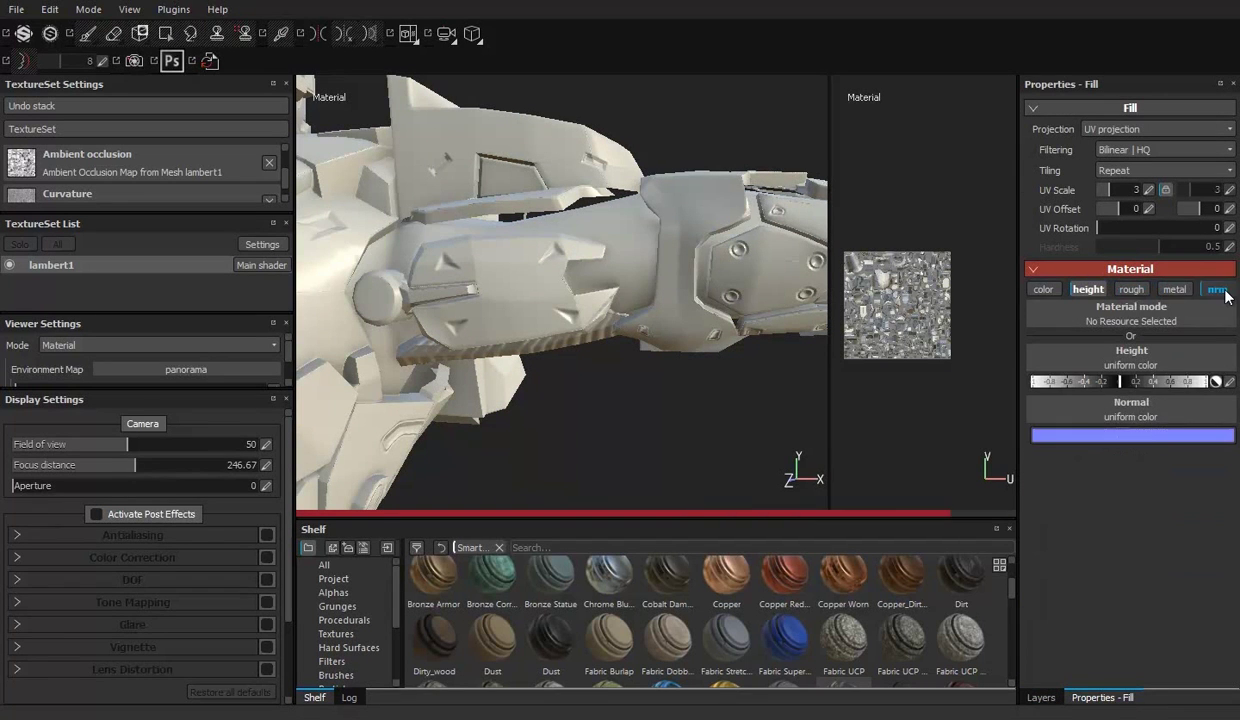
pyautogui.click(1217, 289)
pyautogui.click(1217, 289)
# Step: Browse the Procedurals library for Polygon Hexagon Tiles to use as the height pattern
pyautogui.click(1120, 358)
pyautogui.scroll(-3, 1120, 480)
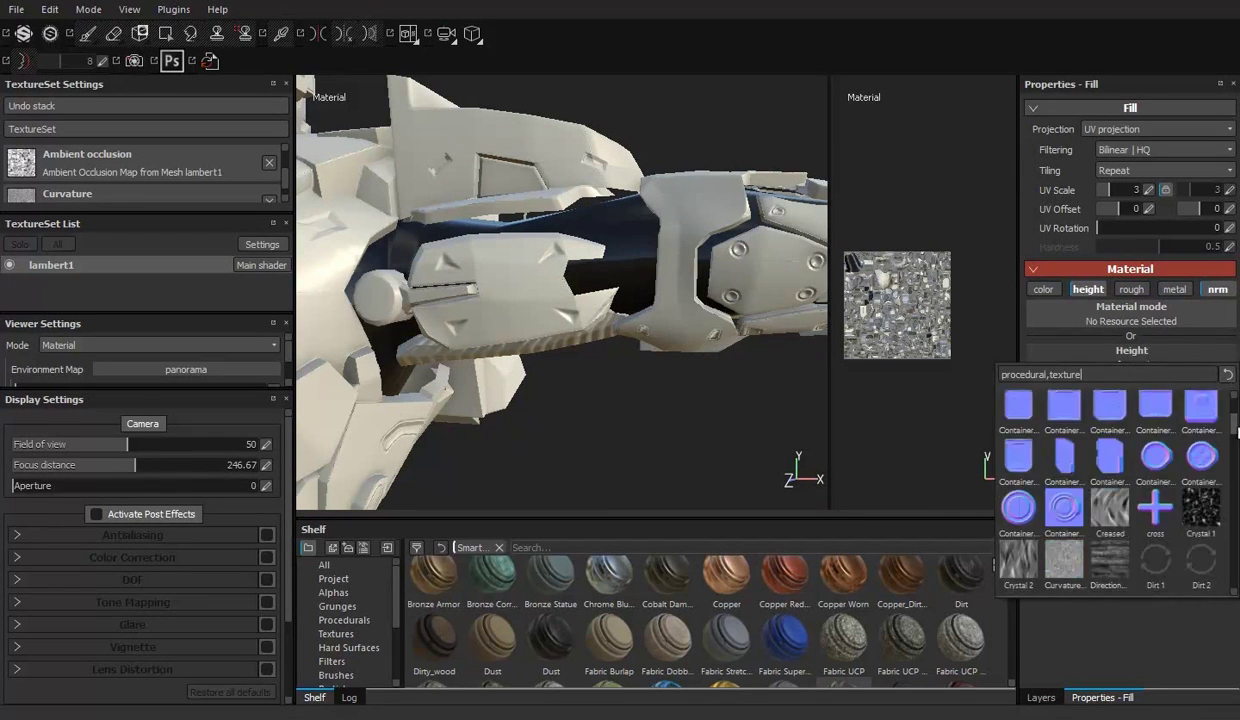
pyautogui.scroll(-5, 1120, 480)
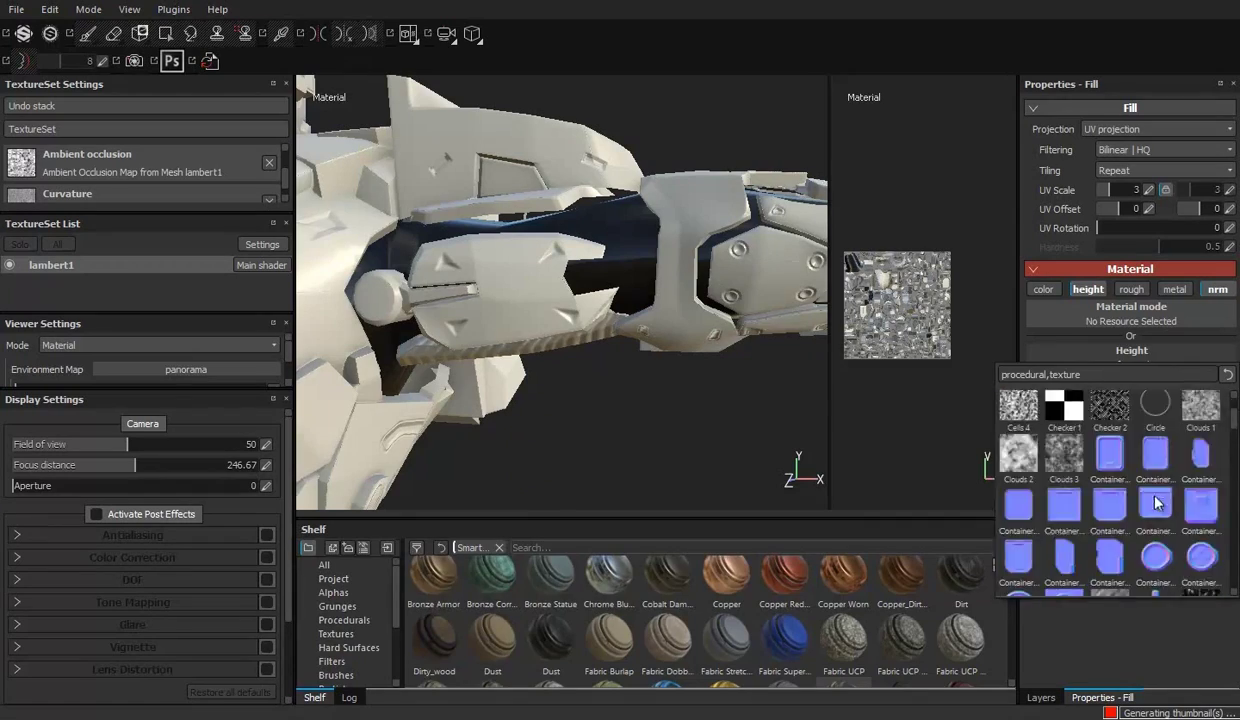
pyautogui.click(336, 634)
pyautogui.moveTo(650, 520); pyautogui.dragTo(650, 444)
pyautogui.click(344, 543)
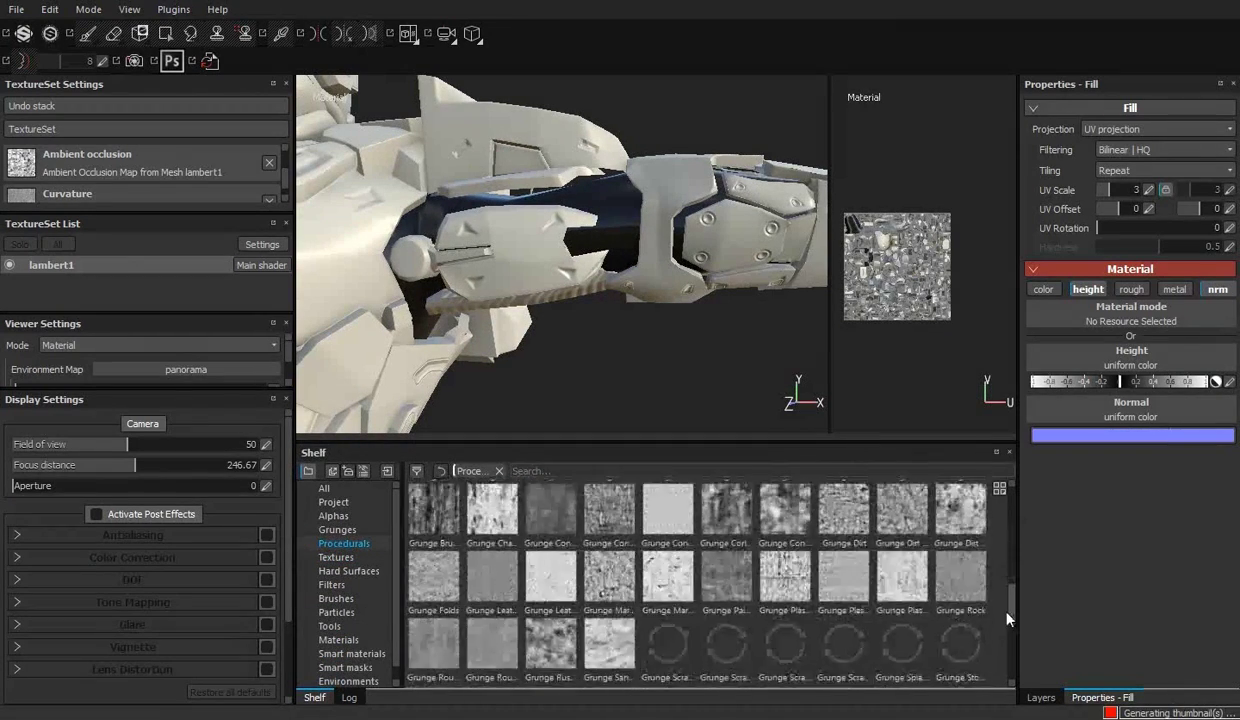
pyautogui.scroll(-5, 975, 592)
# Step: Set UV Scale to 70 and use Polygon Hexagon Tiles for the normal too
pyautogui.click(1142, 190)
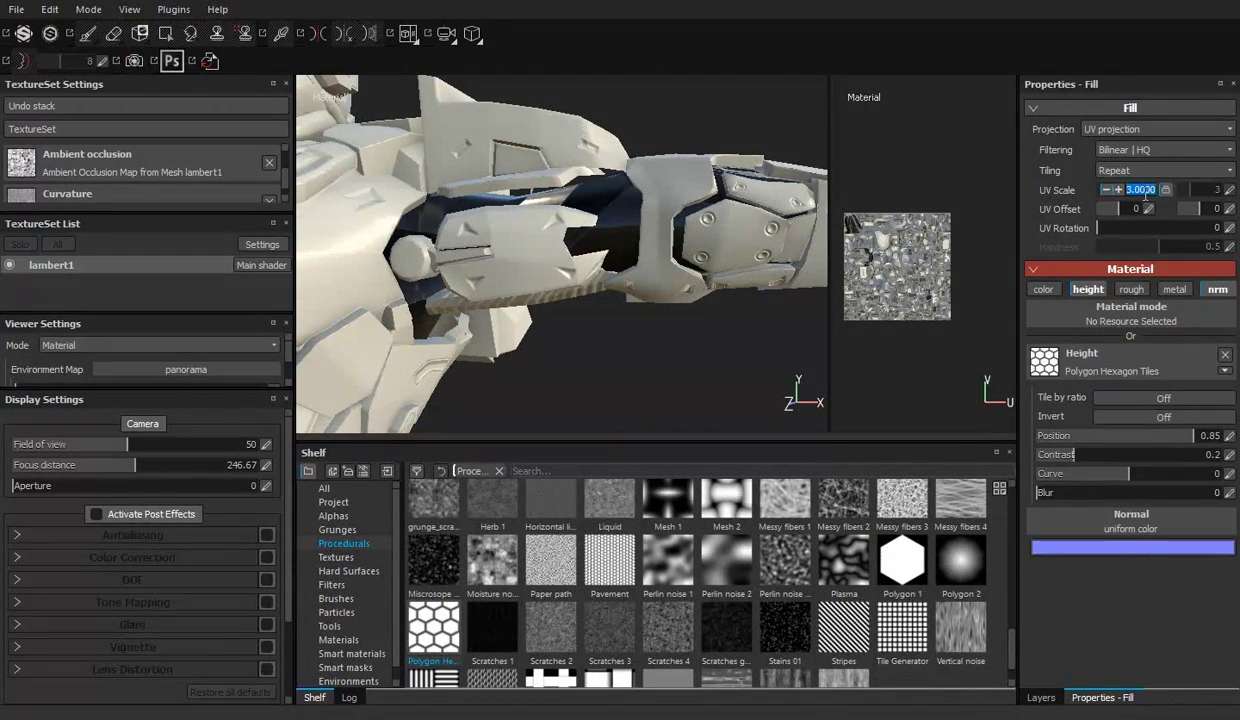
pyautogui.moveTo(605, 228)
pyautogui.keyDown('alt'); pyautogui.mouseDown()
pyautogui.moveTo(677, 273)
pyautogui.moveTo(645, 271)
pyautogui.moveTo(621, 232)
pyautogui.mouseUp(); pyautogui.keyUp('alt')
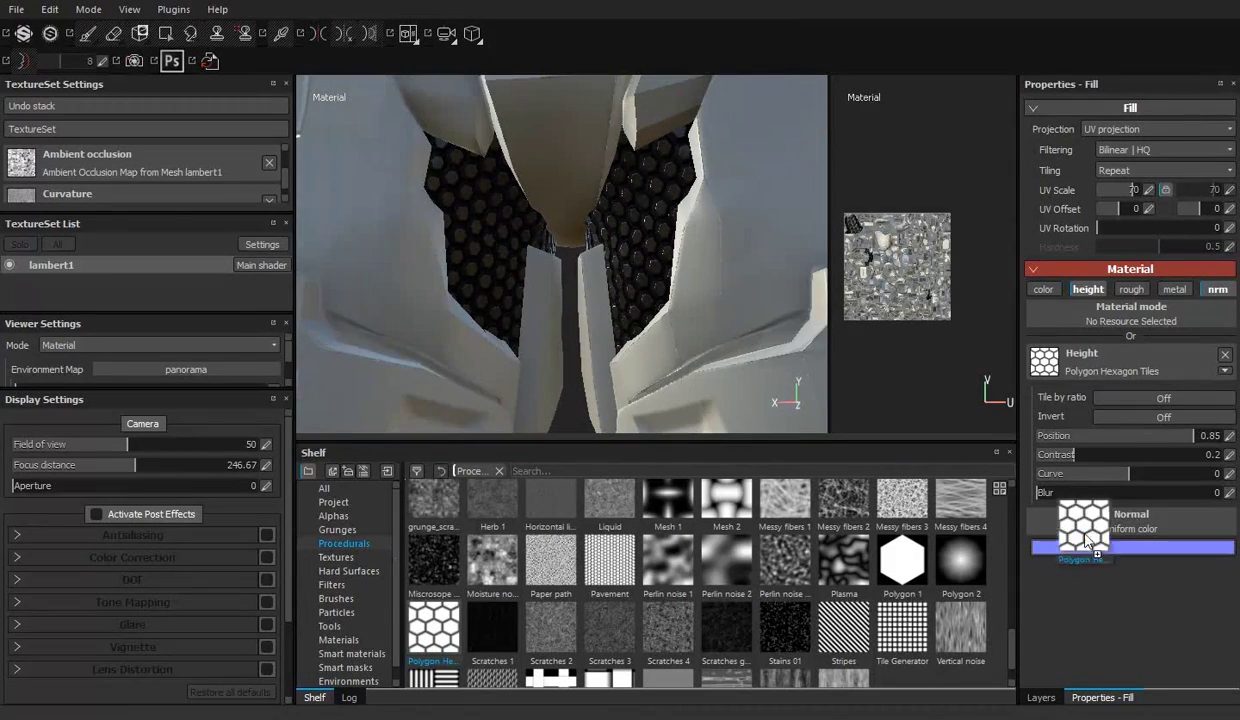
pyautogui.moveTo(1087, 540); pyautogui.dragTo(1088, 535)
pyautogui.moveTo(812, 441); pyautogui.dragTo(812, 525)
pyautogui.press('f')
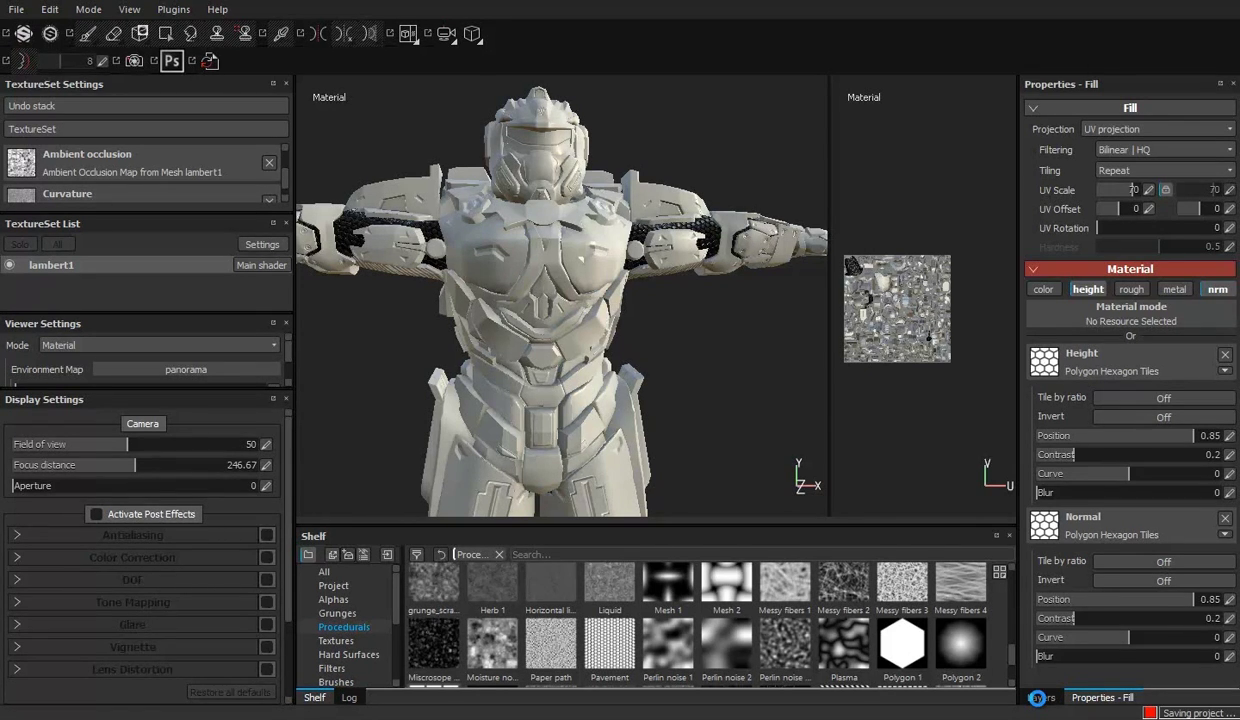
# Step: Select Fill layer 3 and raise its UV Scale from 70 to 80
pyautogui.moveTo(659, 310)
pyautogui.keyDown('alt'); pyautogui.mouseDown()
pyautogui.moveTo(714, 407)
pyautogui.moveTo(598, 343)
pyautogui.moveTo(588, 221)
pyautogui.mouseUp(); pyautogui.keyUp('alt')
pyautogui.press('4')
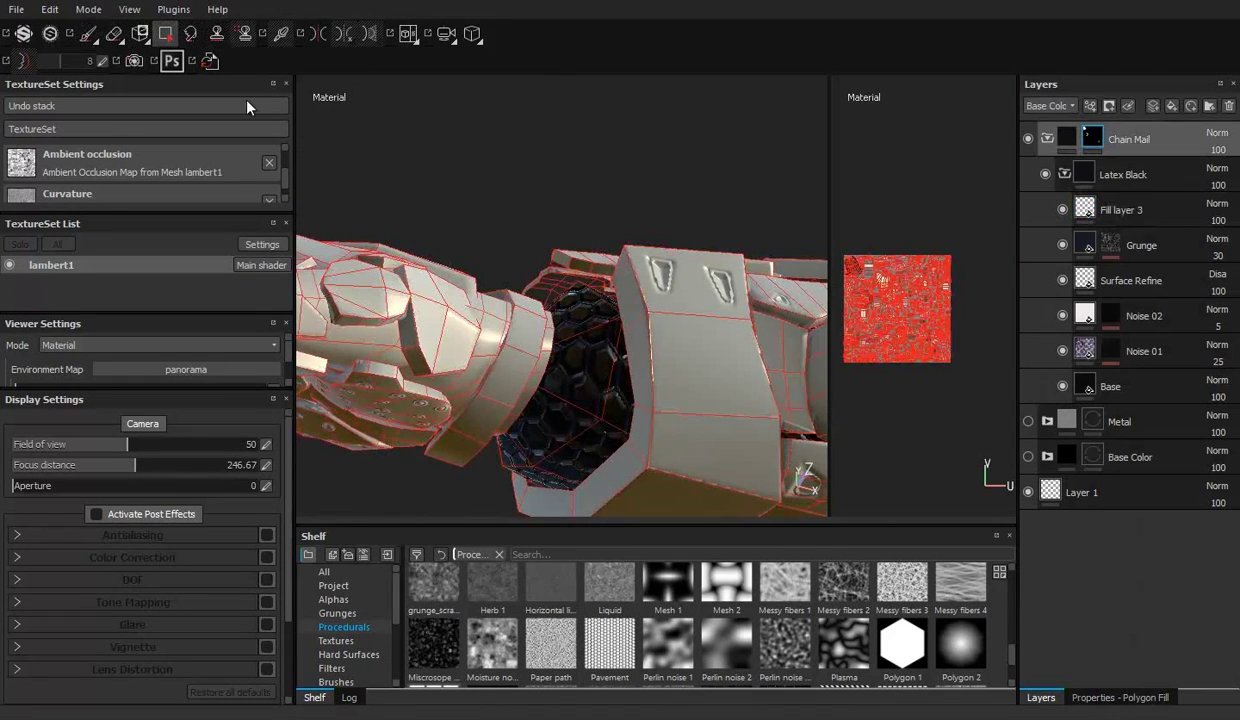
pyautogui.moveTo(567, 368)
pyautogui.keyDown('alt'); pyautogui.mouseDown()
pyautogui.moveTo(456, 340)
pyautogui.moveTo(367, 297)
pyautogui.moveTo(800, 310)
pyautogui.mouseUp(); pyautogui.keyUp('alt')
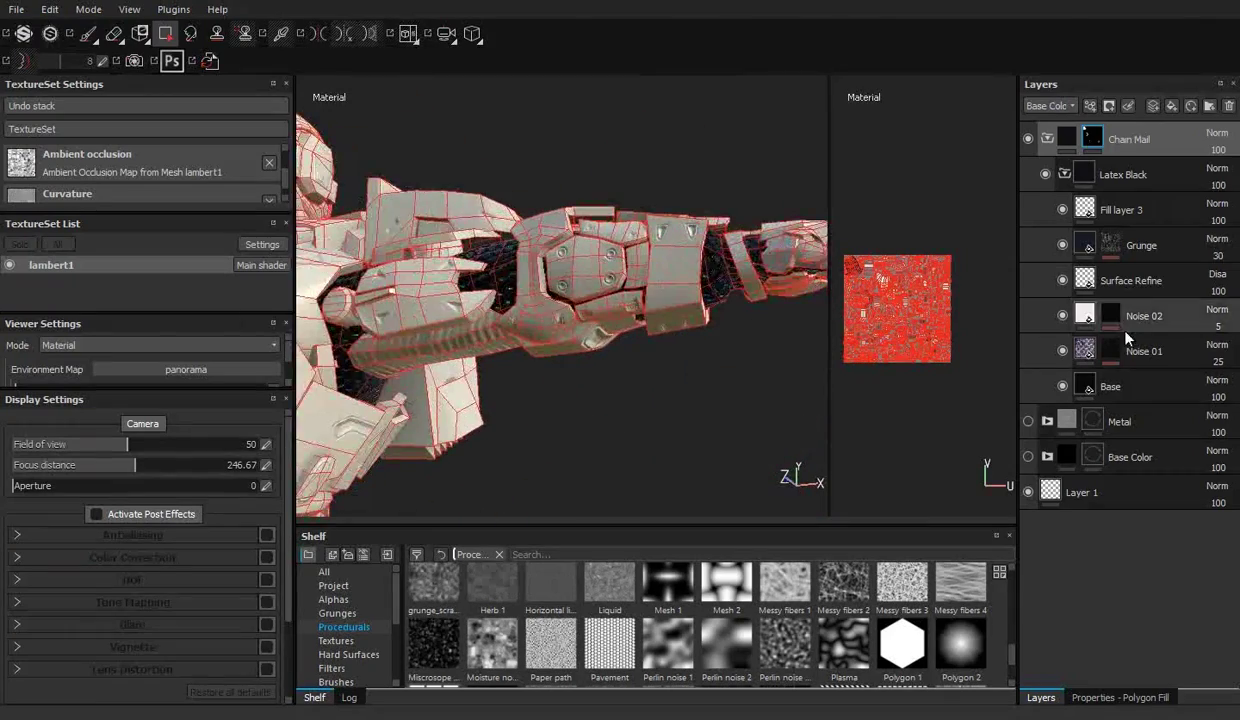
pyautogui.click(1130, 209)
pyautogui.moveTo(1157, 190); pyautogui.dragTo(1152, 198)
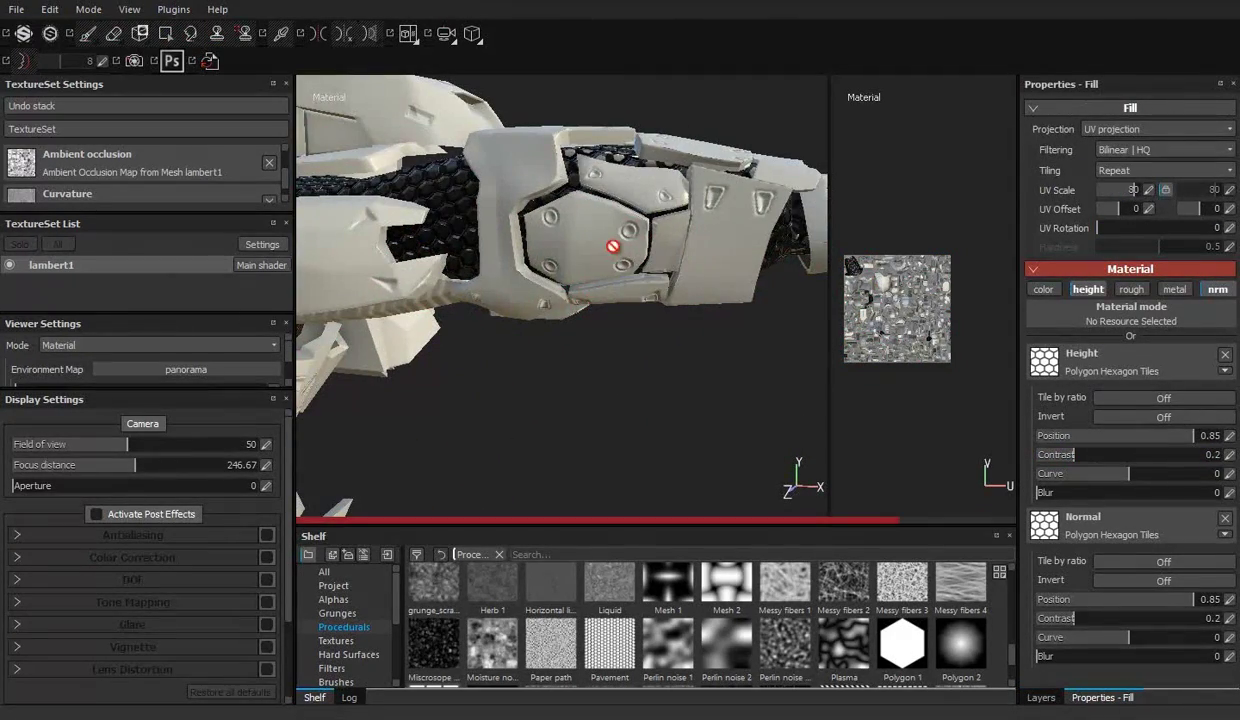
# Step: Collapse the Chain Mail folder in the Layers panel
pyautogui.keyDown('alt'); pyautogui.moveTo(613, 246); pyautogui.dragTo(642, 291); pyautogui.keyUp('alt')
pyautogui.click(1040, 697)
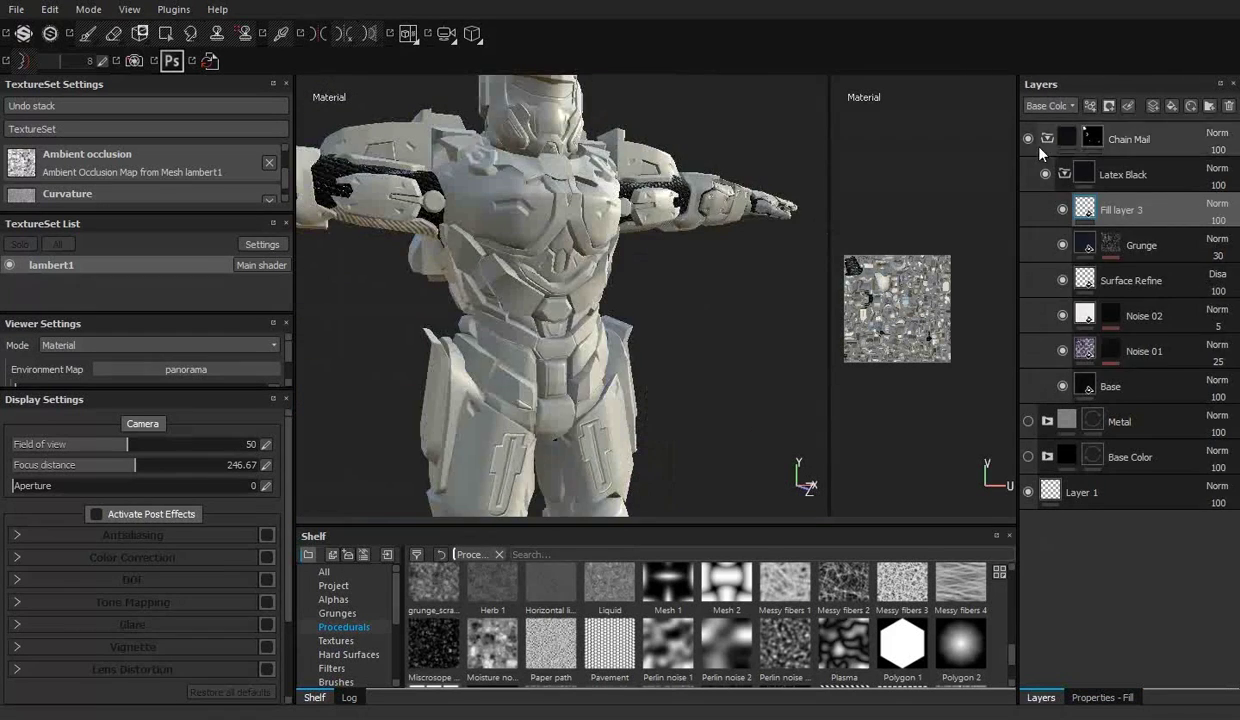
pyautogui.click(1046, 140)
pyautogui.keyDown('alt'); pyautogui.moveTo(560, 290); pyautogui.dragTo(638, 288); pyautogui.keyUp('alt')
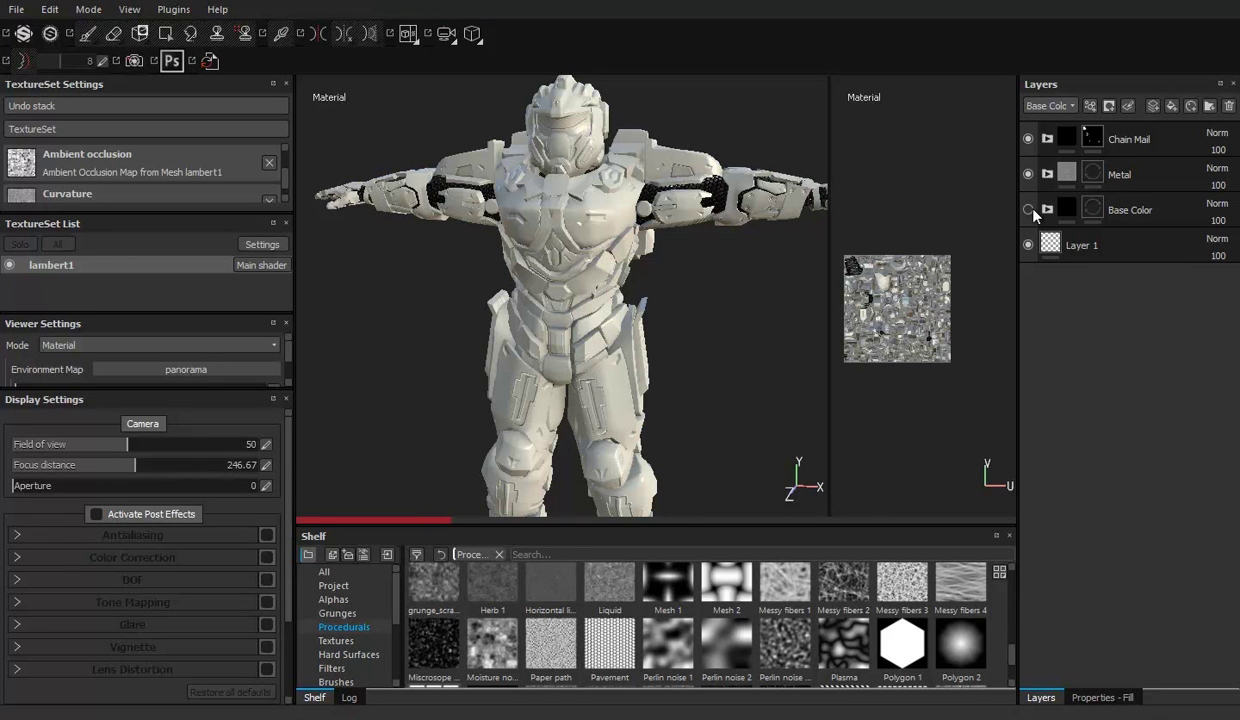
# Step: Inspect the arm and switch the mask tool to polygon fill mode
pyautogui.keyDown('alt'); pyautogui.moveTo(664, 268); pyautogui.dragTo(638, 272); pyautogui.keyUp('alt')
pyautogui.moveTo(638, 272)
pyautogui.keyDown('alt'); pyautogui.mouseDown(button='right')
pyautogui.moveTo(543, 280)
pyautogui.moveTo(545, 335)
pyautogui.mouseUp(button='right'); pyautogui.keyUp('alt')
pyautogui.moveTo(545, 335)
pyautogui.keyDown('alt'); pyautogui.mouseDown()
pyautogui.moveTo(566, 267)
pyautogui.moveTo(494, 255)
pyautogui.moveTo(610, 299)
pyautogui.mouseUp(); pyautogui.keyUp('alt')
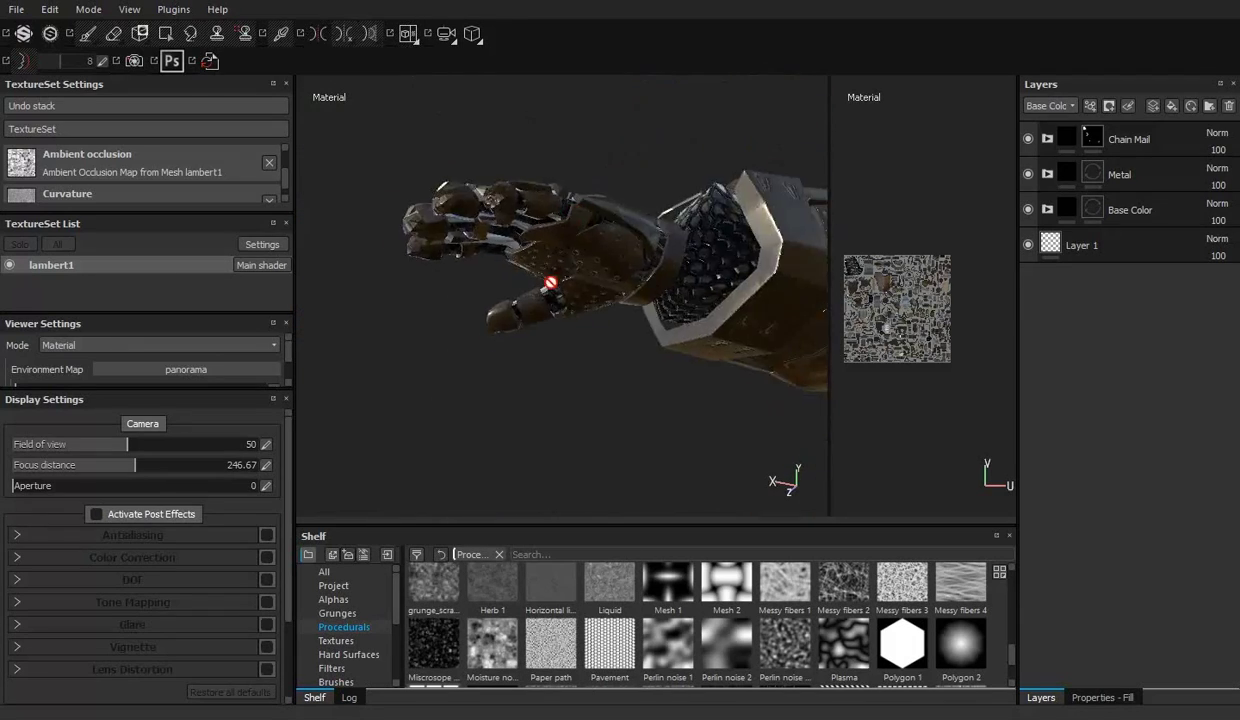
pyautogui.click(1060, 133)
pyautogui.press('4')
pyautogui.keyDown('alt'); pyautogui.moveTo(610, 299); pyautogui.dragTo(324, 235, button='right'); pyautogui.keyUp('alt')
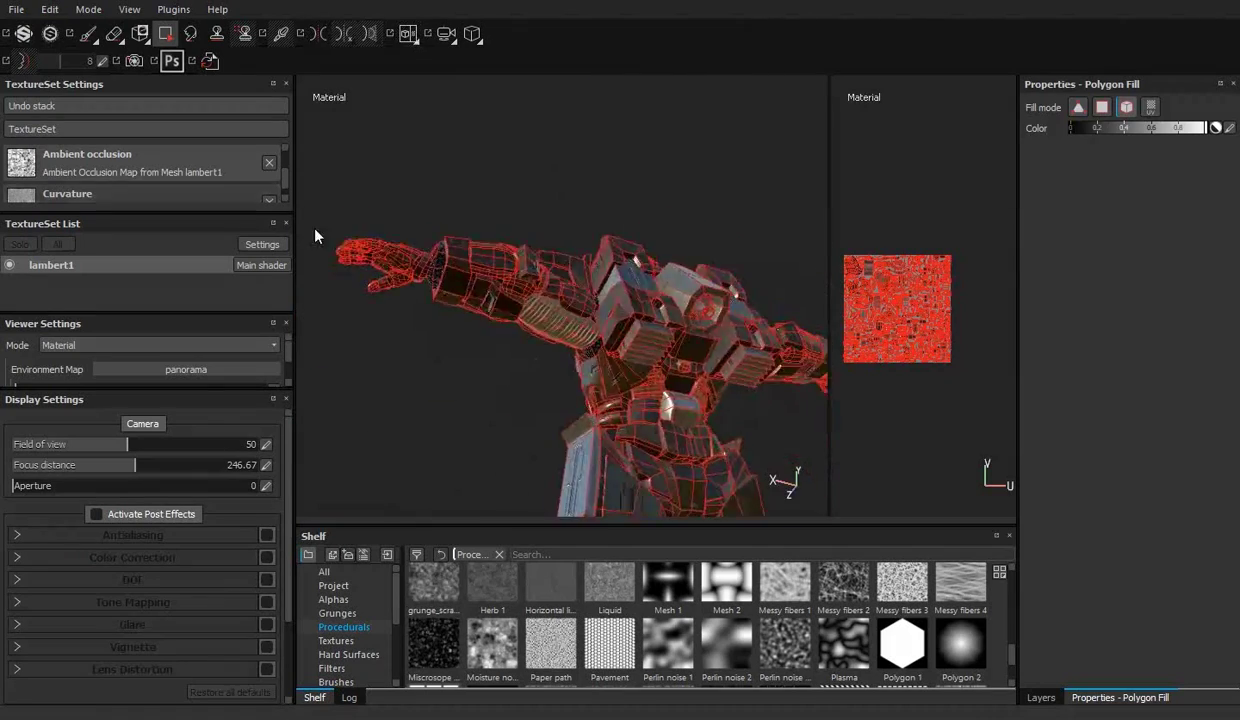
pyautogui.press('1')
pyautogui.click(1040, 697)
pyautogui.keyDown('alt'); pyautogui.moveTo(500, 300); pyautogui.dragTo(600, 310); pyautogui.keyUp('alt')
# Step: Polygon-fill the central back plate into the Metal mask, then add a new top folder
pyautogui.click(1070, 170)
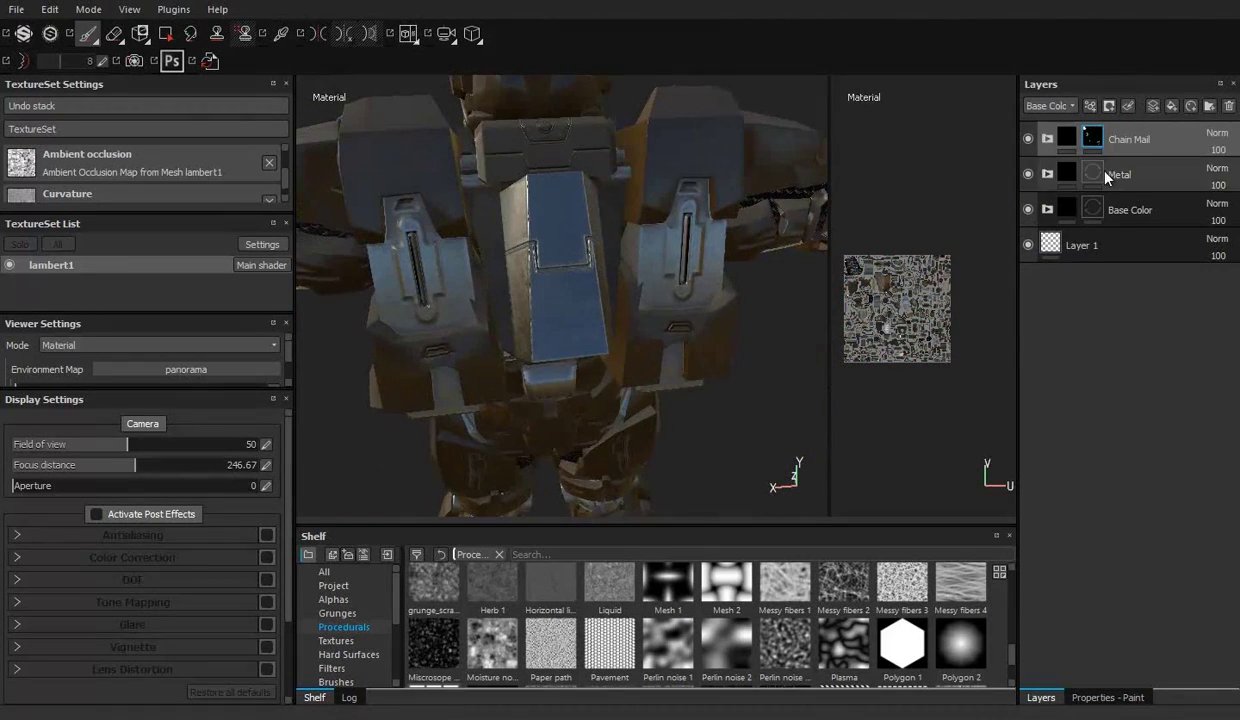
pyautogui.press('4')
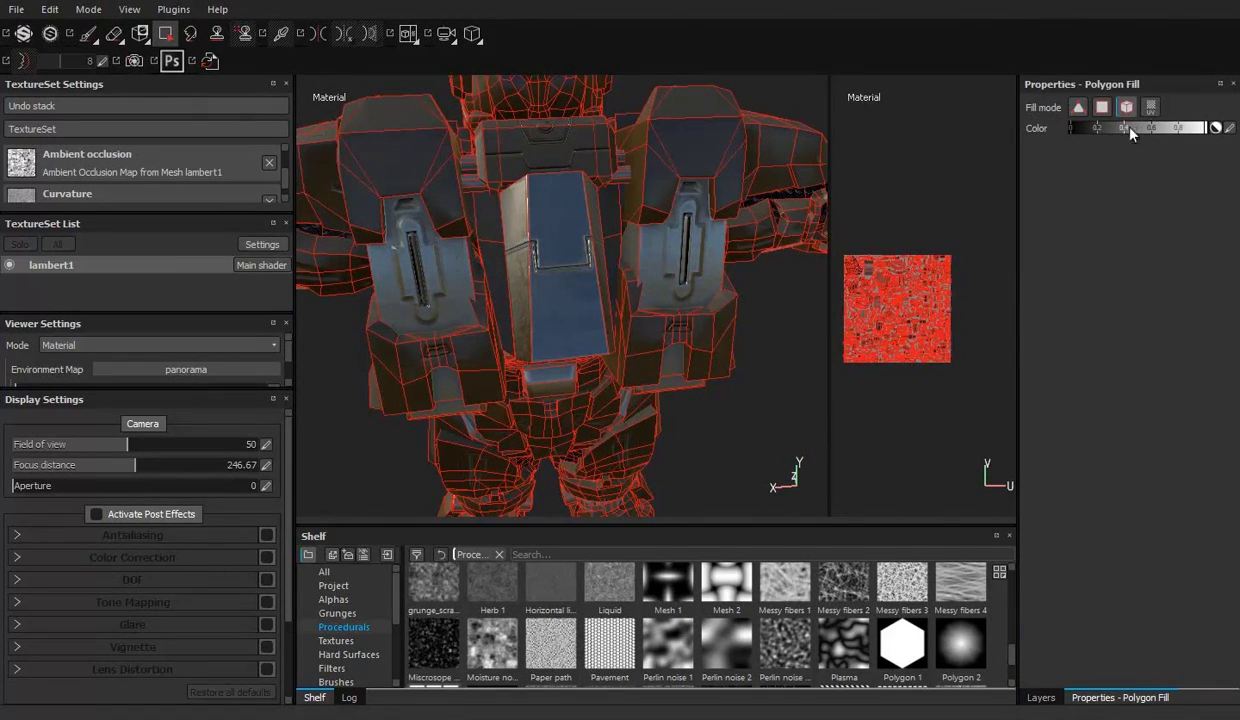
pyautogui.click(1040, 697)
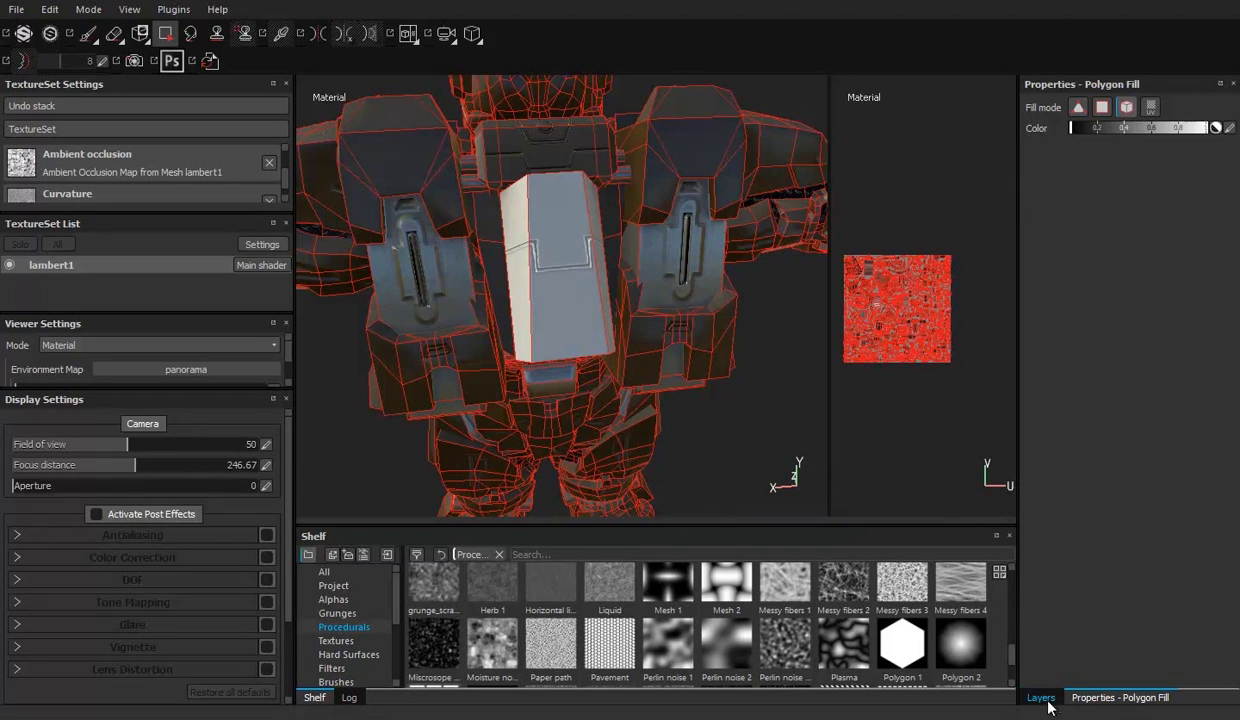
pyautogui.click(1146, 697)
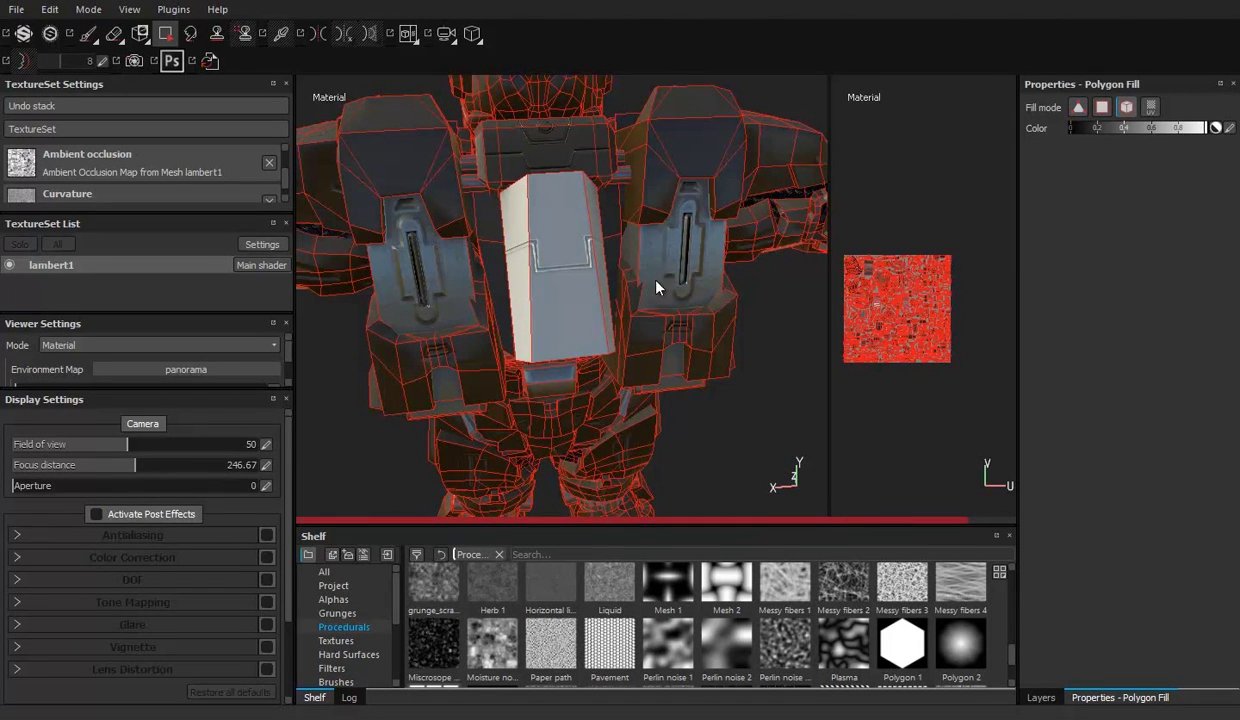
pyautogui.scroll(-3, 572, 304)
pyautogui.moveTo(587, 221)
pyautogui.keyDown('alt'); pyautogui.mouseDown()
pyautogui.moveTo(567, 318)
pyautogui.moveTo(728, 345)
pyautogui.moveTo(1107, 174)
pyautogui.mouseUp(); pyautogui.keyUp('alt')
pyautogui.scroll(5, 509, 270)
pyautogui.click(1040, 697)
pyautogui.click(1073, 139)
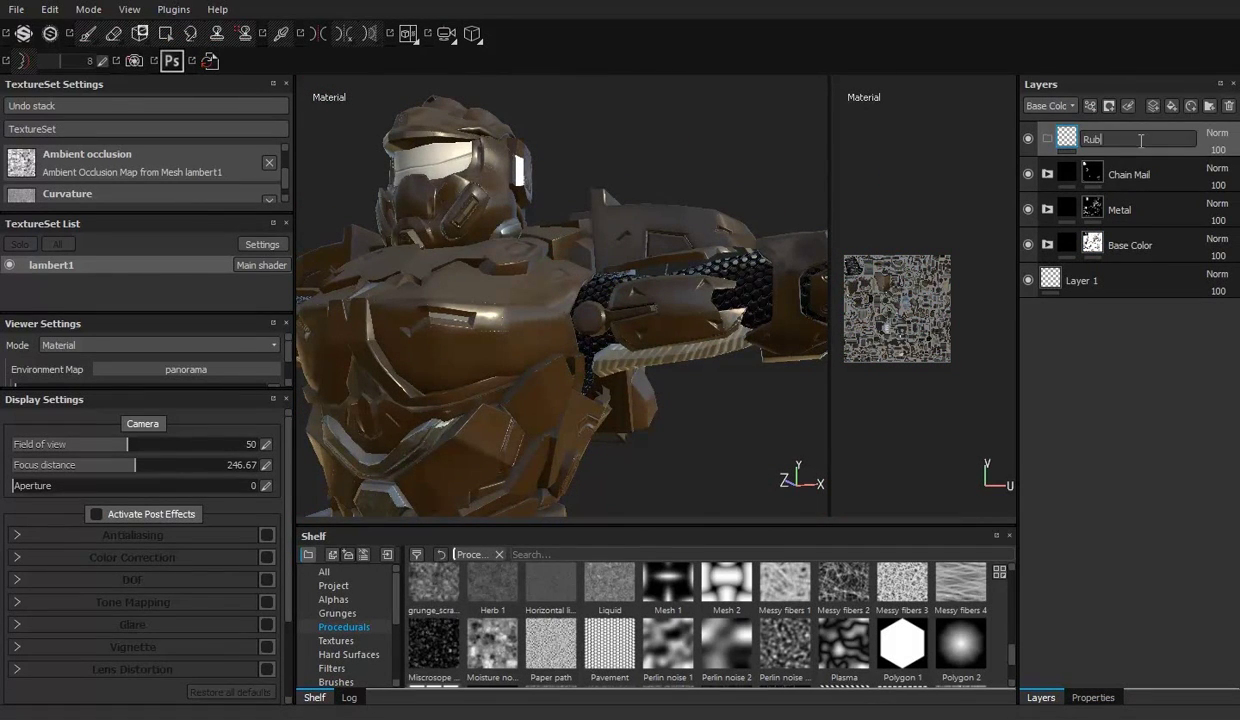
# Step: Name the folder Rubber, give it a black mask, and polygon-fill the forearm parts
pyautogui.rightClick(1124, 139)
pyautogui.click(1050, 445)
pyautogui.rightClick(1092, 139)
pyautogui.moveTo(700, 250)
pyautogui.keyDown('alt'); pyautogui.mouseDown()
pyautogui.moveTo(584, 316)
pyautogui.moveTo(640, 300)
pyautogui.mouseUp(); pyautogui.keyUp('alt')
pyautogui.click(1119, 697)
pyautogui.click(1040, 697)
pyautogui.keyDown('alt'); pyautogui.moveTo(560, 300); pyautogui.dragTo(620, 330); pyautogui.keyUp('alt')
# Step: Apply the Plastic Armor Simple smart material inside Rubber and set its colours to grey
pyautogui.moveTo(652, 525); pyautogui.dragTo(652, 369)
pyautogui.click(343, 610)
pyautogui.moveTo(1012, 502); pyautogui.dragTo(1008, 604)
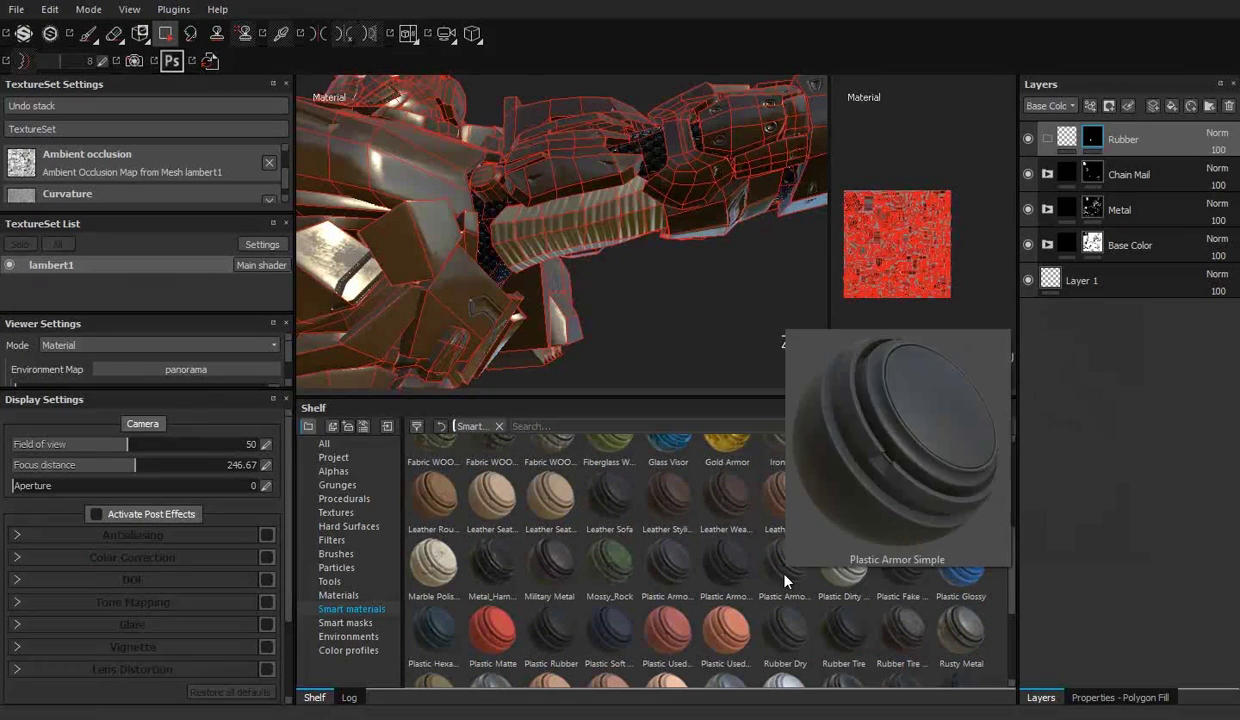
pyautogui.moveTo(785, 565); pyautogui.dragTo(1083, 134)
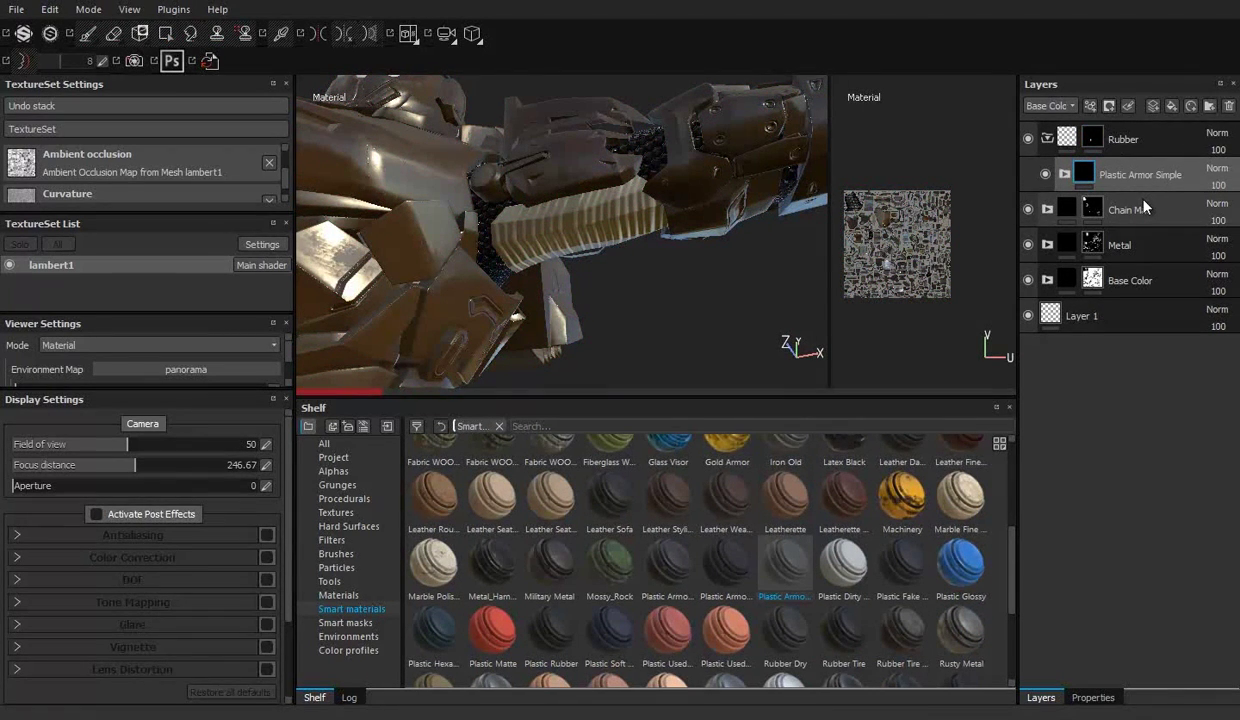
pyautogui.click(1065, 174)
pyautogui.click(1095, 245)
pyautogui.click(1124, 397)
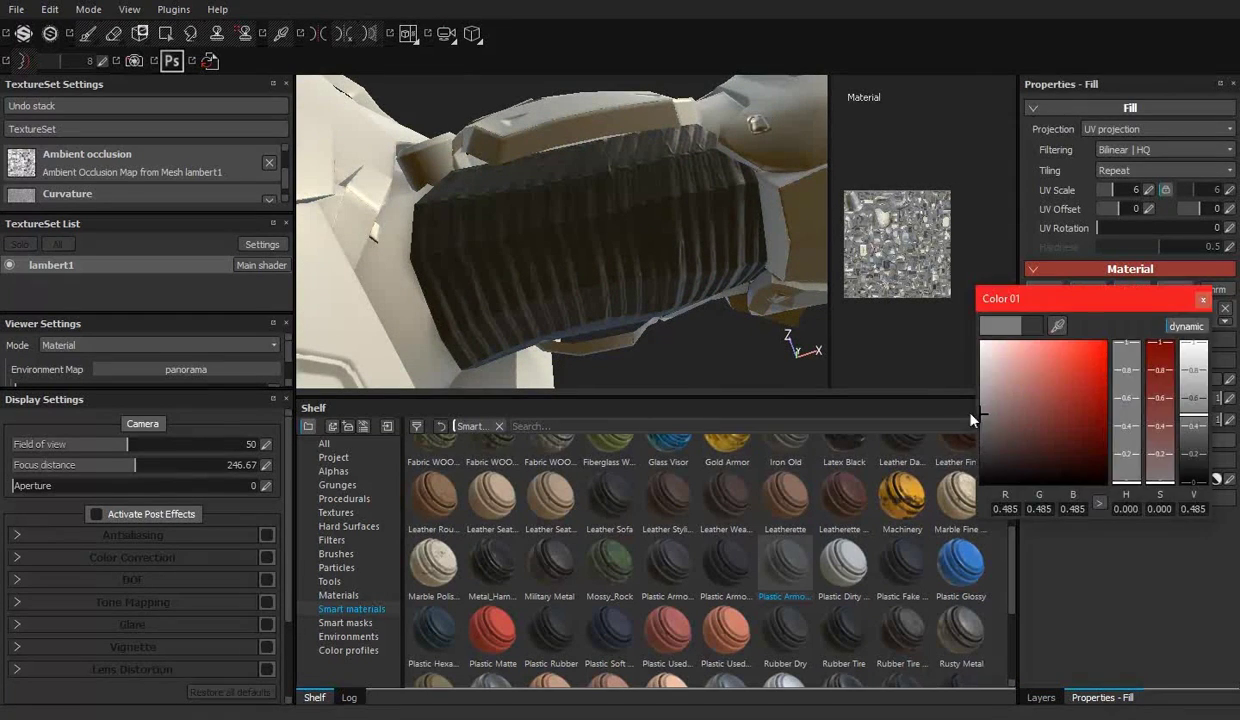
pyautogui.click(1124, 418)
# Step: Delete the Plastic Armor Simple group and reframe on the head and torso
pyautogui.click(1040, 699)
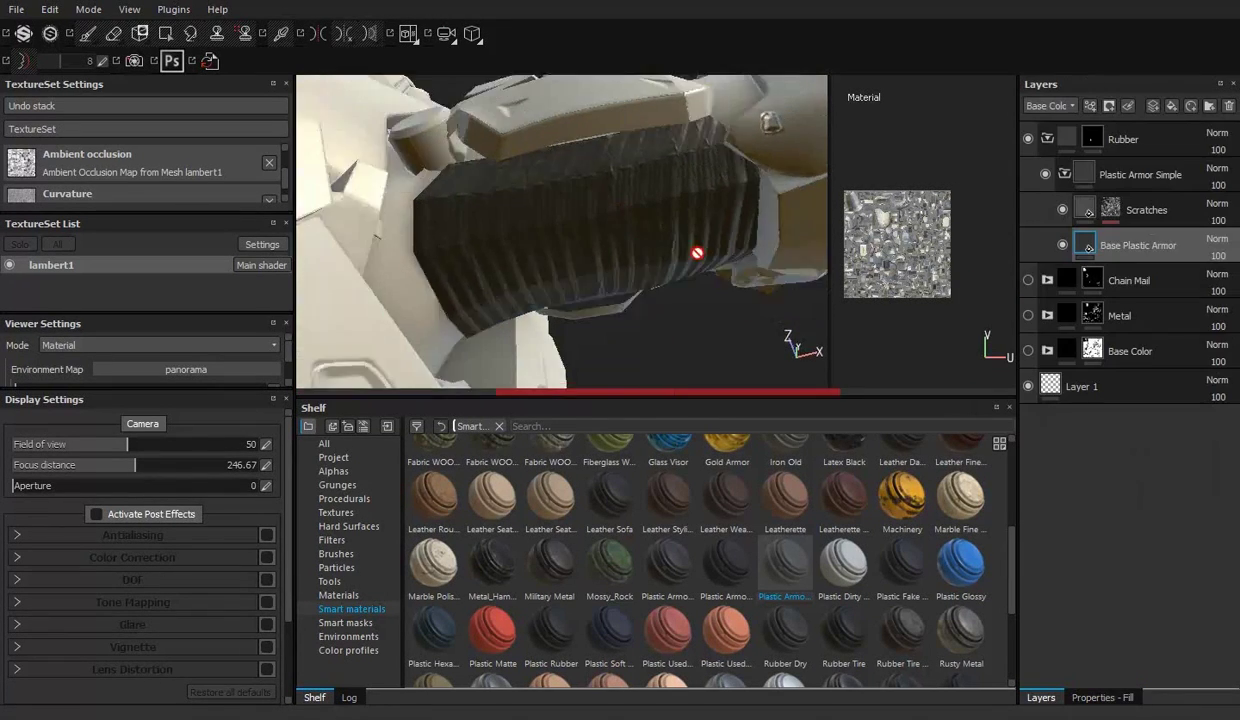
pyautogui.keyDown('alt'); pyautogui.moveTo(695, 255); pyautogui.dragTo(567, 152); pyautogui.keyUp('alt')
pyautogui.click(1226, 106)
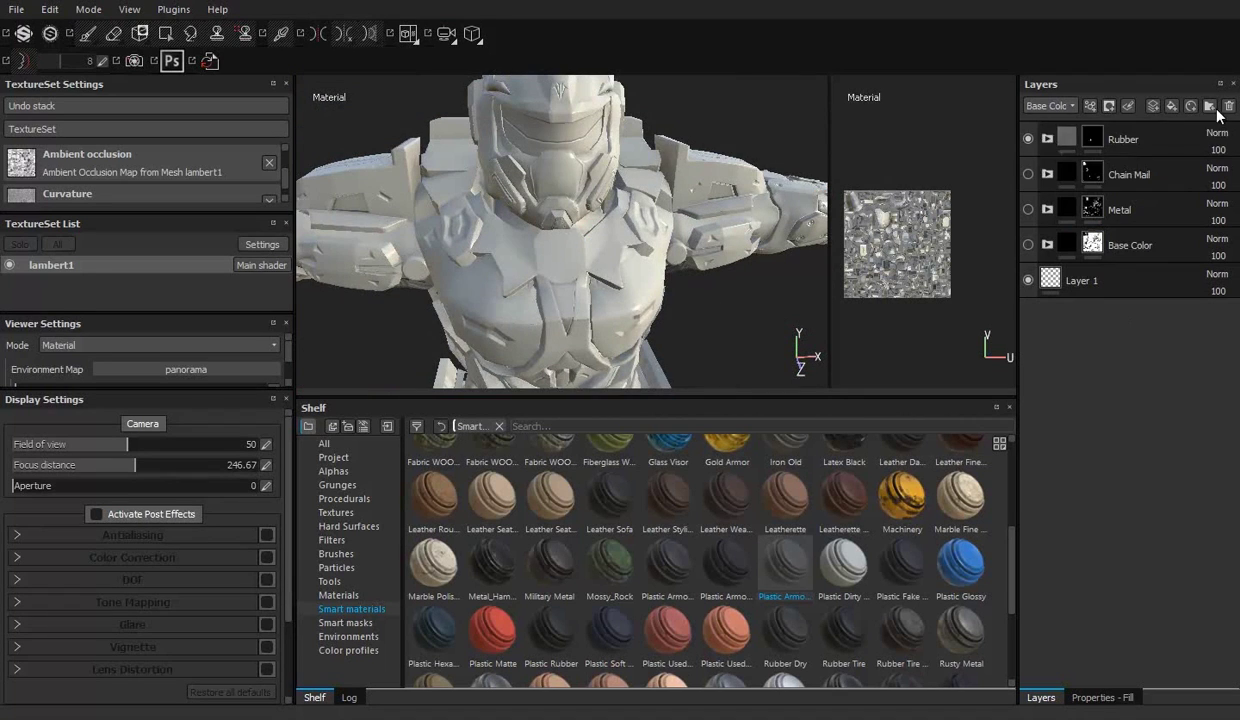
pyautogui.press('f')
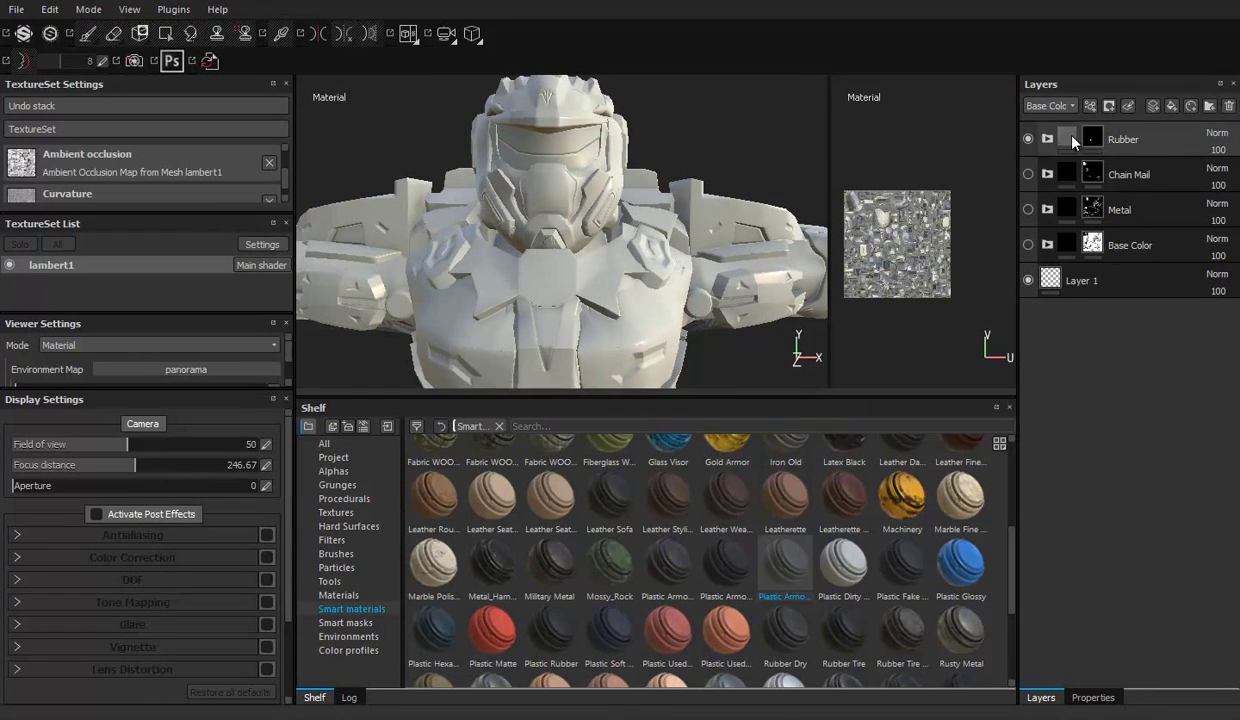
# Step: Add a new top folder named Lence with a black mask
pyautogui.click(1209, 106)
pyautogui.doubleClick(1106, 140)
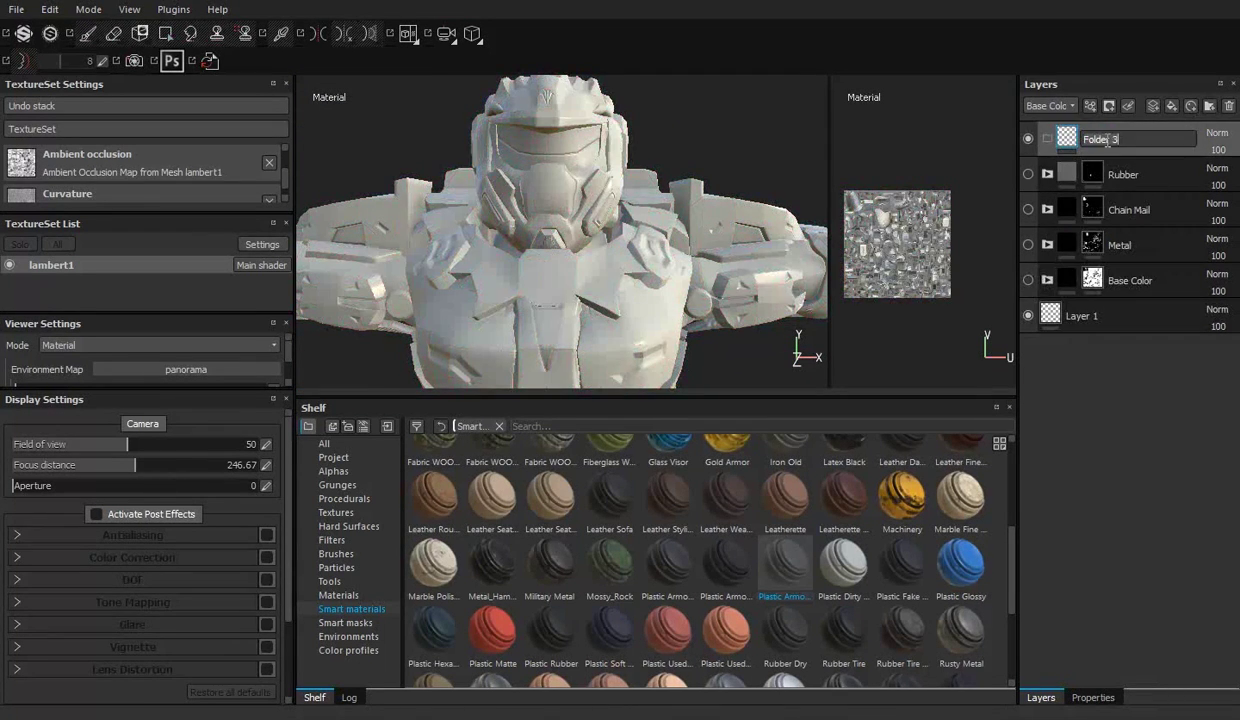
pyautogui.rightClick(1072, 135)
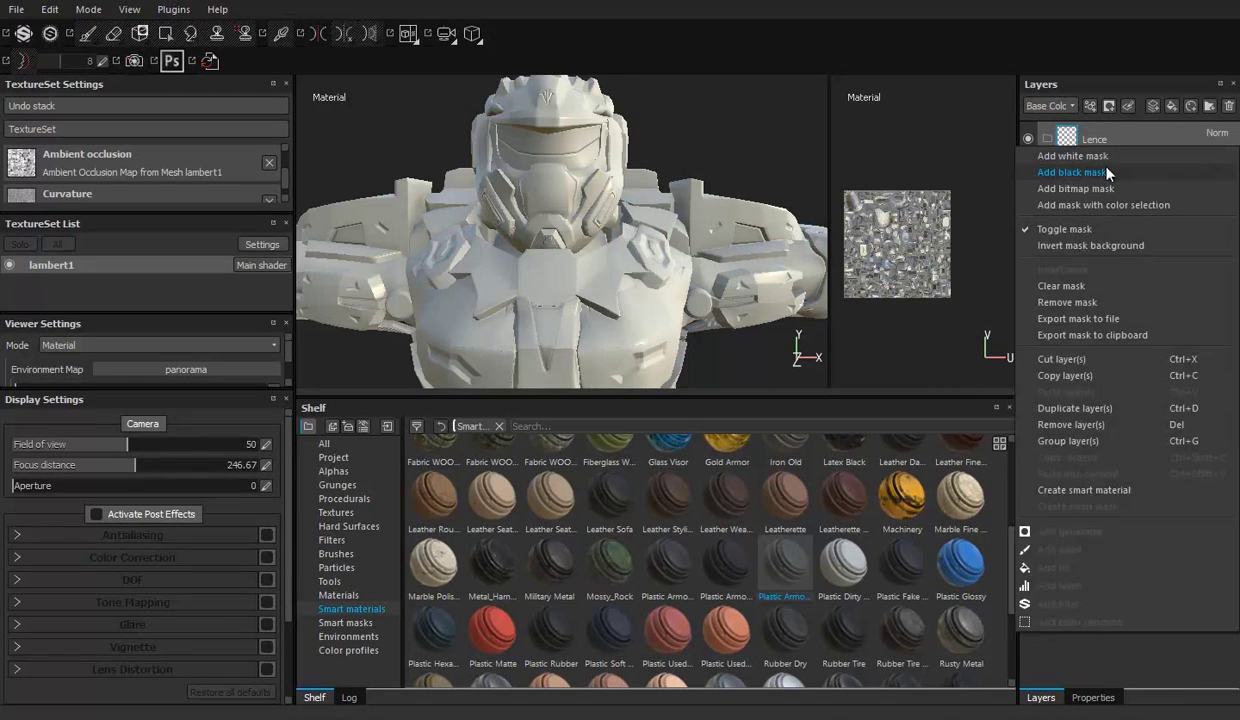
pyautogui.click(1071, 161)
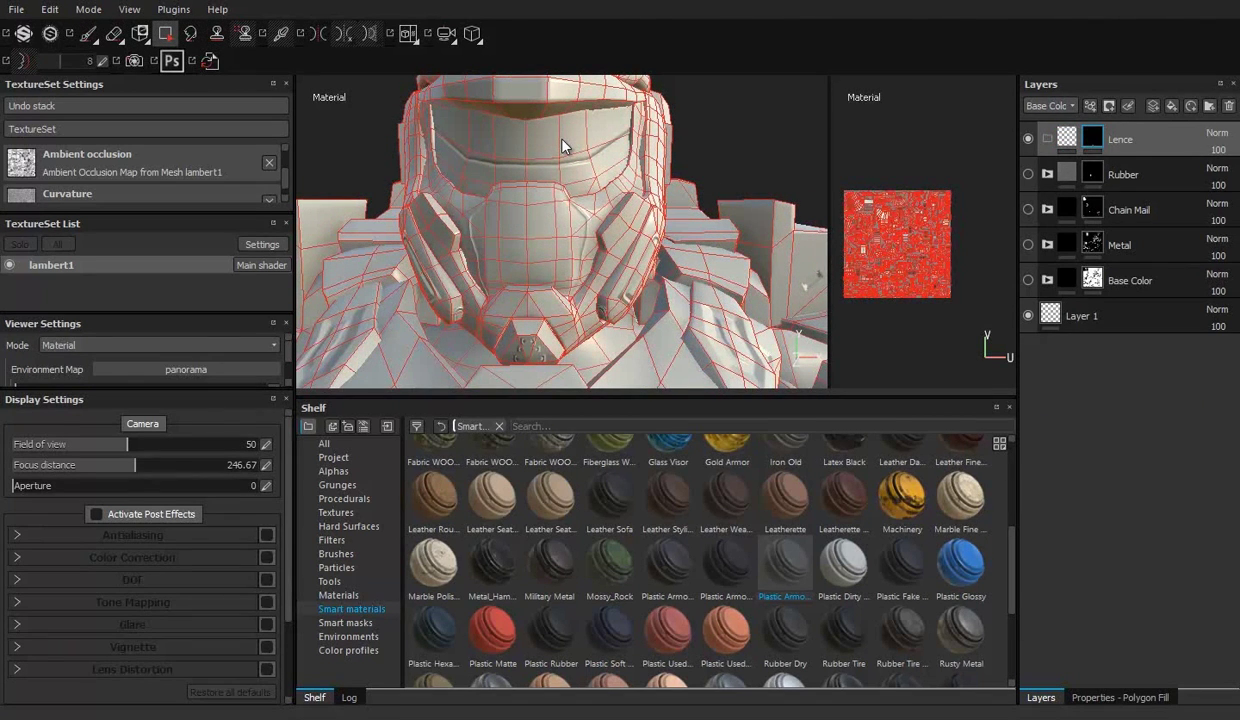
# Step: Apply the Glass Visor smart material in Lence, lower its roughness, and hide Glowing Edges
pyautogui.scroll(2, 704, 578)
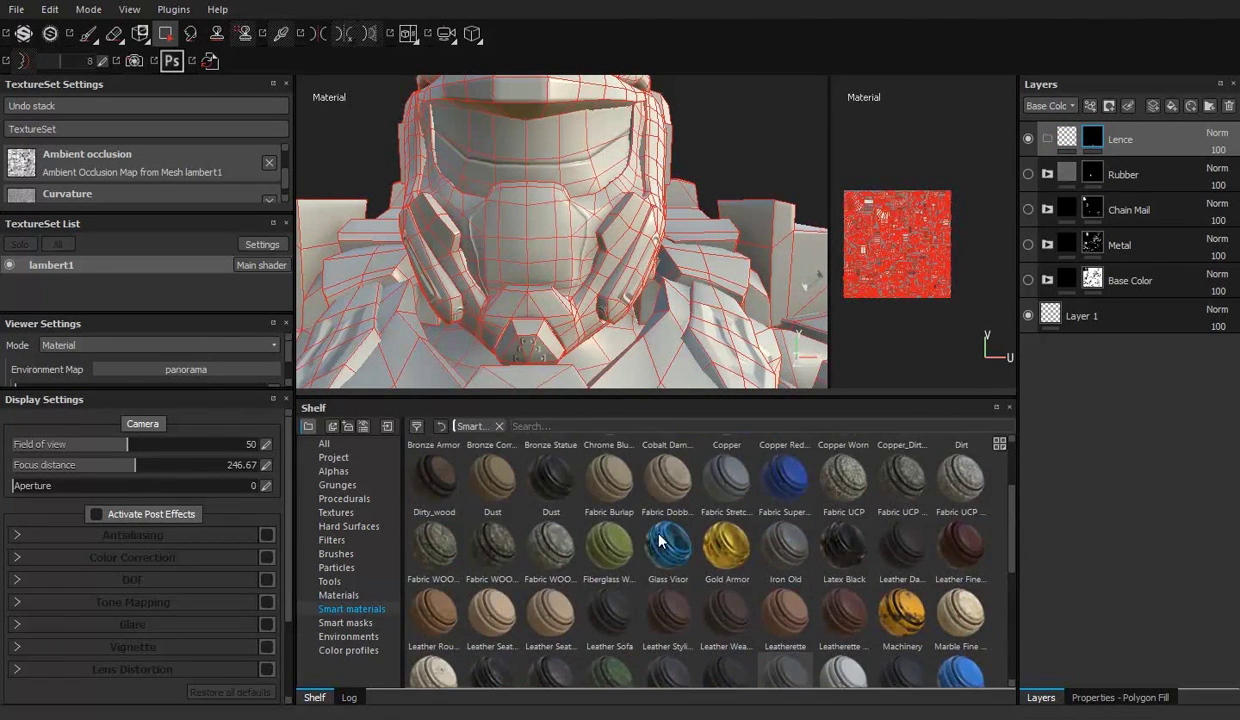
pyautogui.moveTo(660, 541); pyautogui.dragTo(1145, 141)
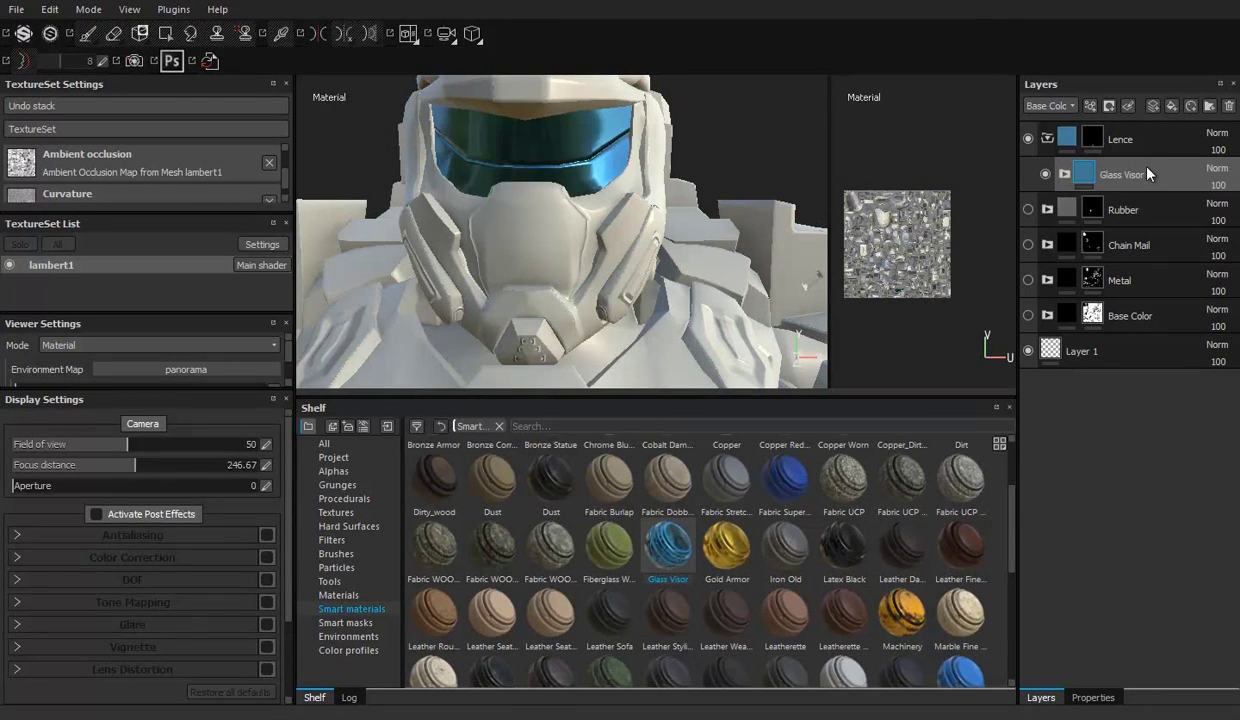
pyautogui.click(1066, 174)
pyautogui.click(1098, 697)
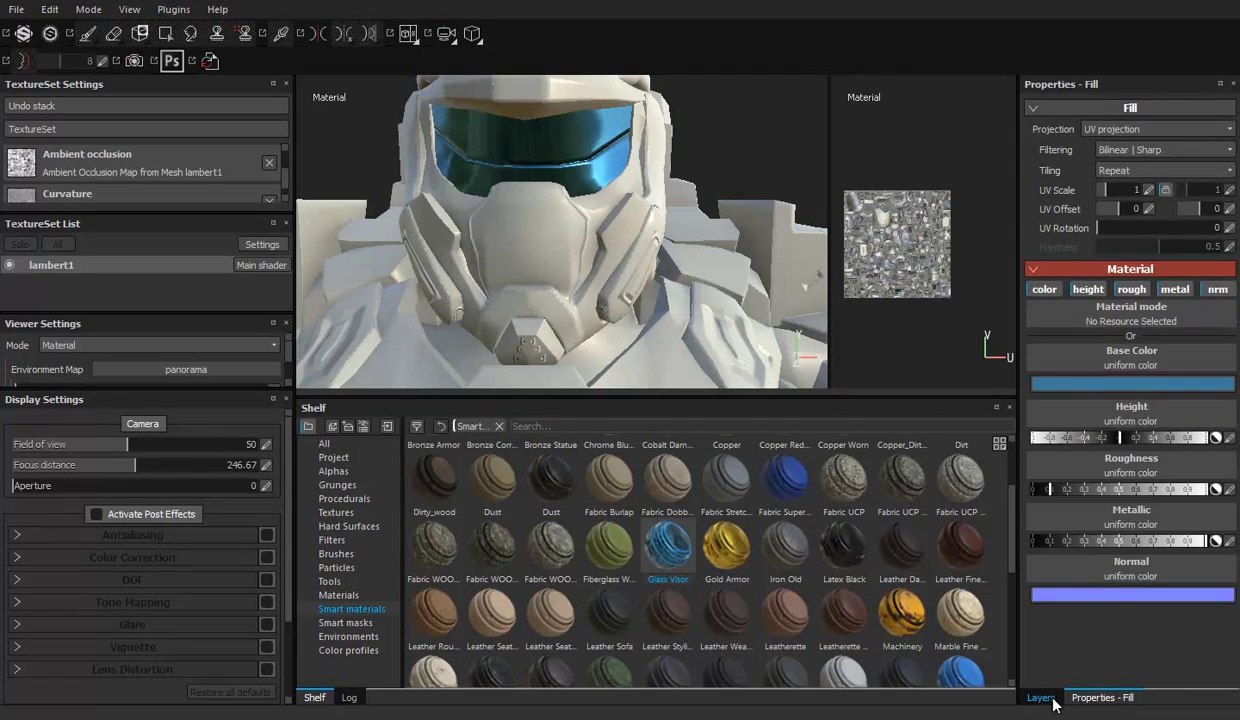
pyautogui.click(1043, 489)
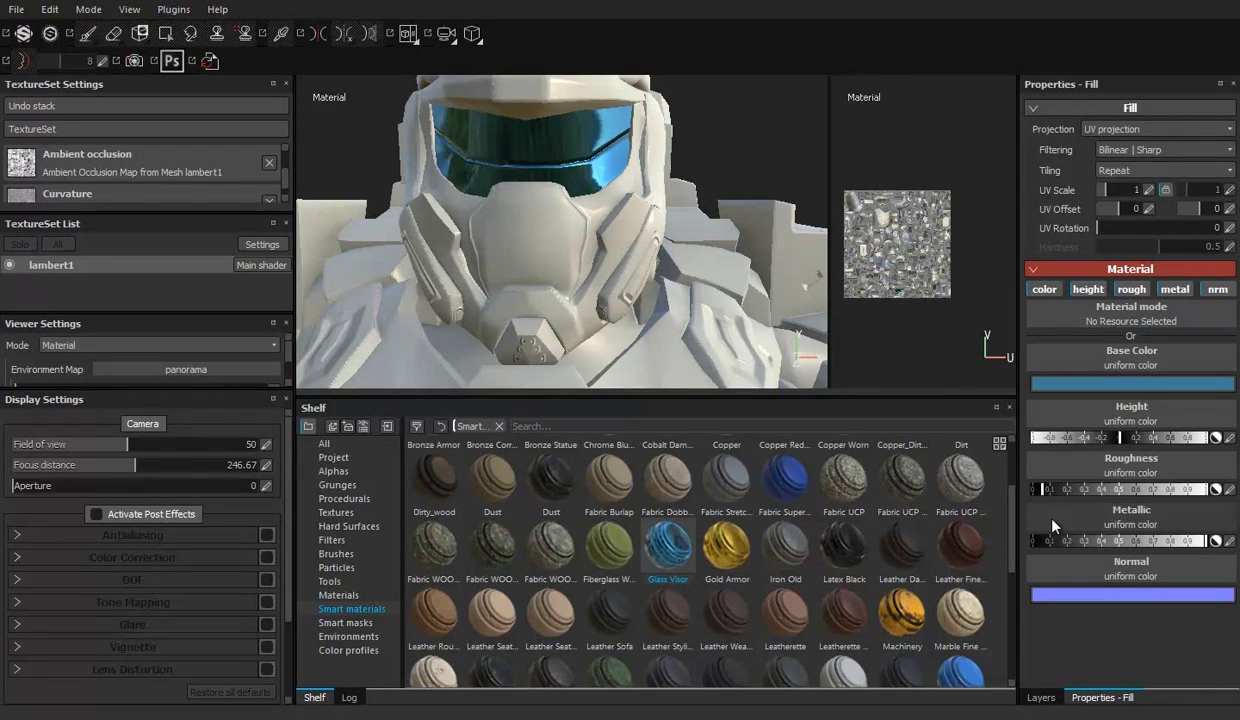
pyautogui.click(1040, 697)
pyautogui.click(1063, 210)
# Step: Make the visor much glossier by dragging the colour fill layer's roughness down
pyautogui.click(1090, 698)
pyautogui.click(1040, 697)
pyautogui.click(1115, 316)
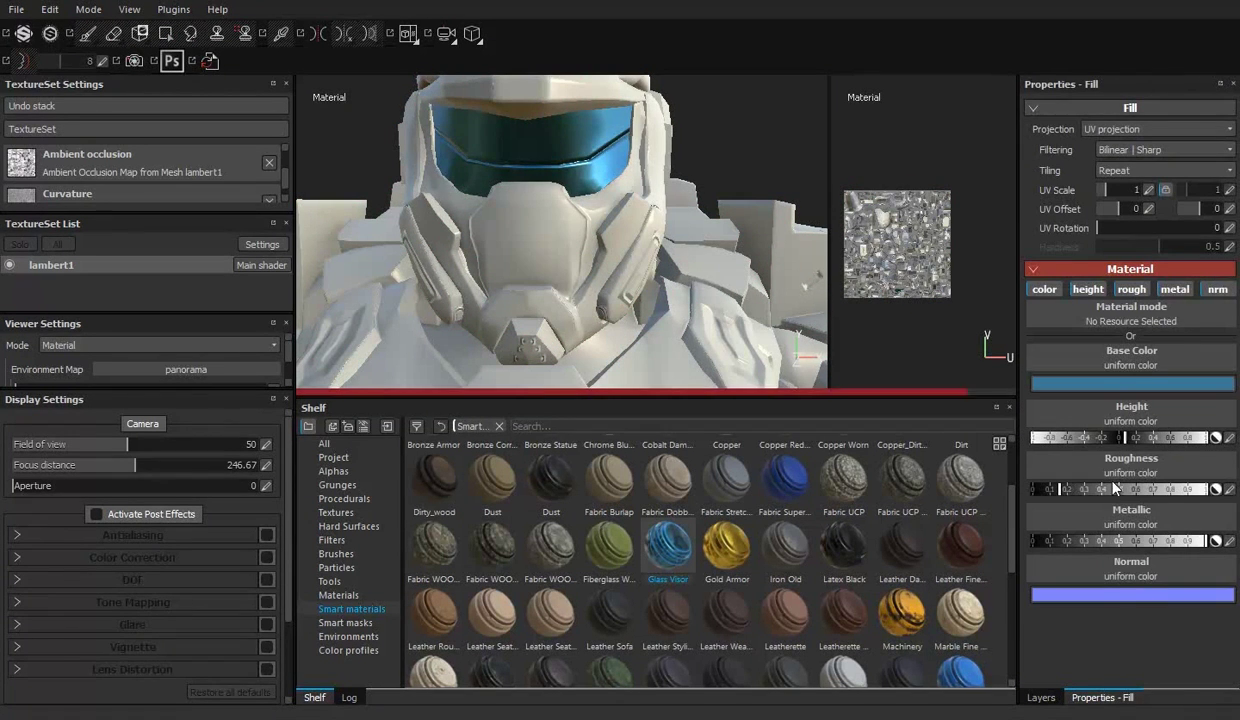
pyautogui.moveTo(1185, 491); pyautogui.dragTo(1067, 490)
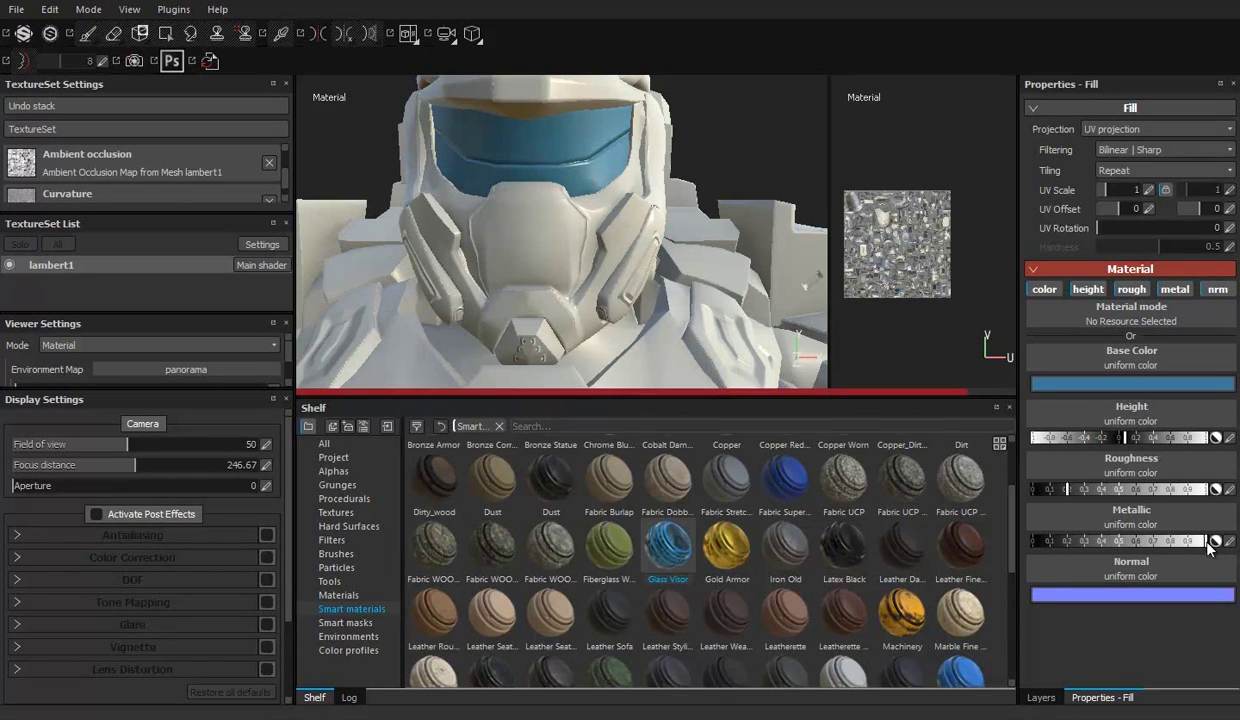
# Step: Set the visor base colour to orange with RGB 0.254, 0.120, 0.00
pyautogui.keyDown('alt'); pyautogui.moveTo(598, 318); pyautogui.dragTo(640, 300); pyautogui.keyUp('alt')
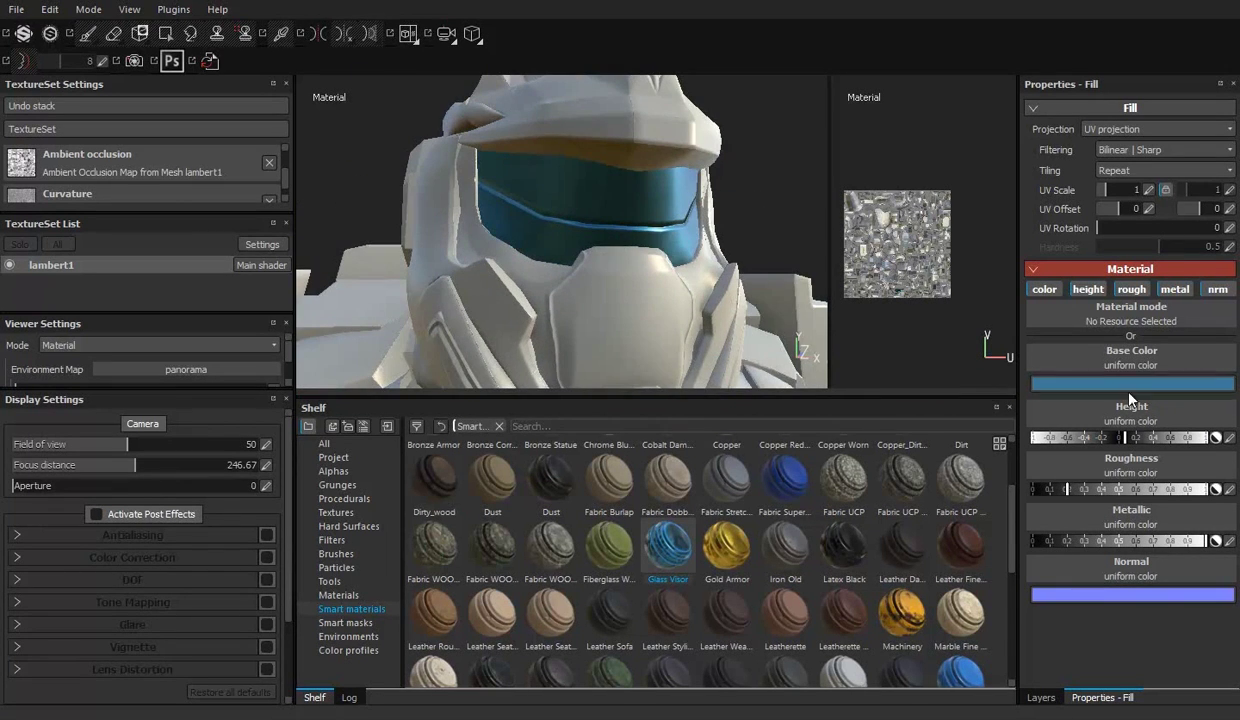
pyautogui.click(1093, 381)
pyautogui.write('0.254')
pyautogui.press('Tab')
pyautogui.write('0.120')
pyautogui.press('Tab')
pyautogui.write('0.00')
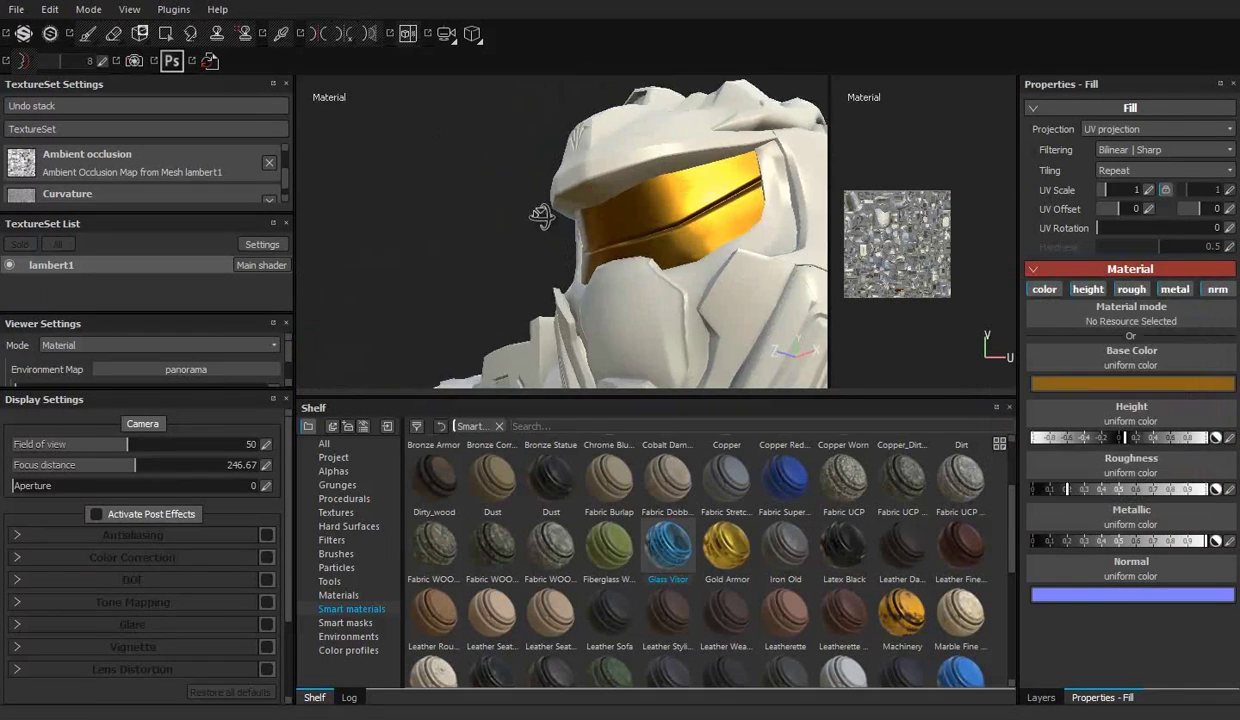
# Step: Collapse Glass Visor and add a fill layer with colour, roughness and metallic off
pyautogui.click(1077, 179)
pyautogui.click(1153, 105)
pyautogui.click(1043, 289)
pyautogui.click(1131, 289)
pyautogui.click(1175, 289)
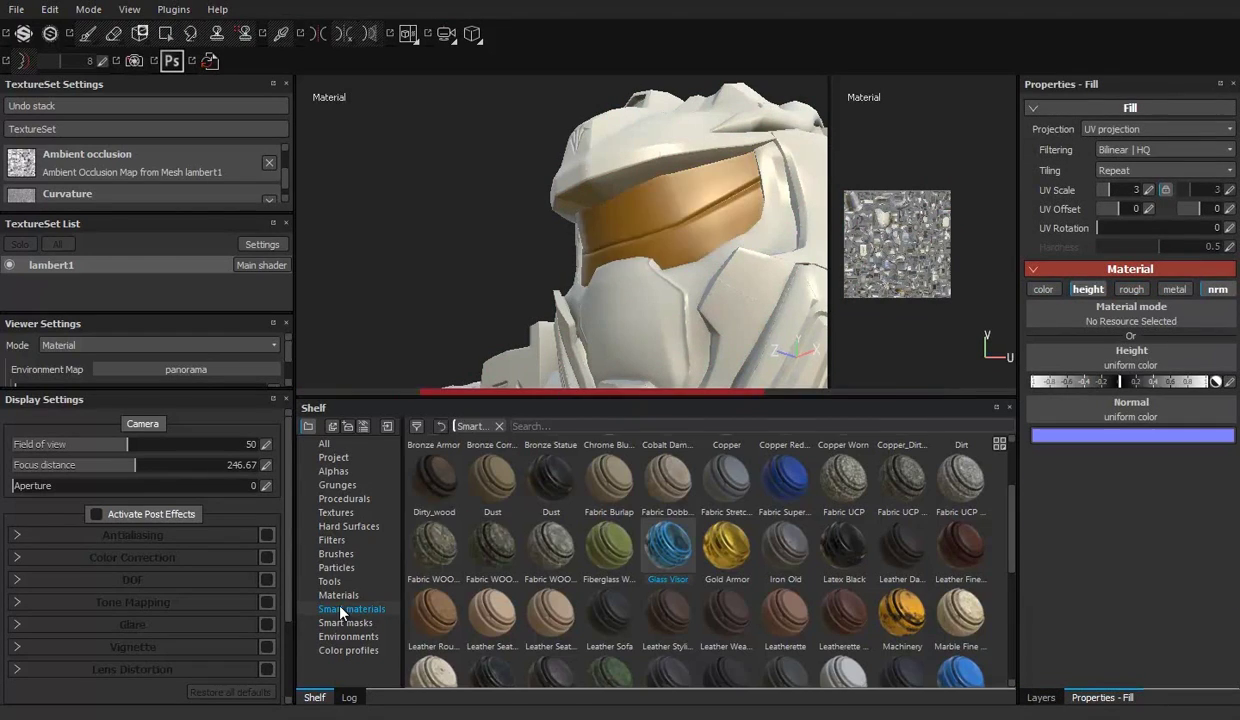
# Step: Apply Tile Generator from Procedurals to Height and set UV Scale to 40
pyautogui.click(338, 595)
pyautogui.click(340, 498)
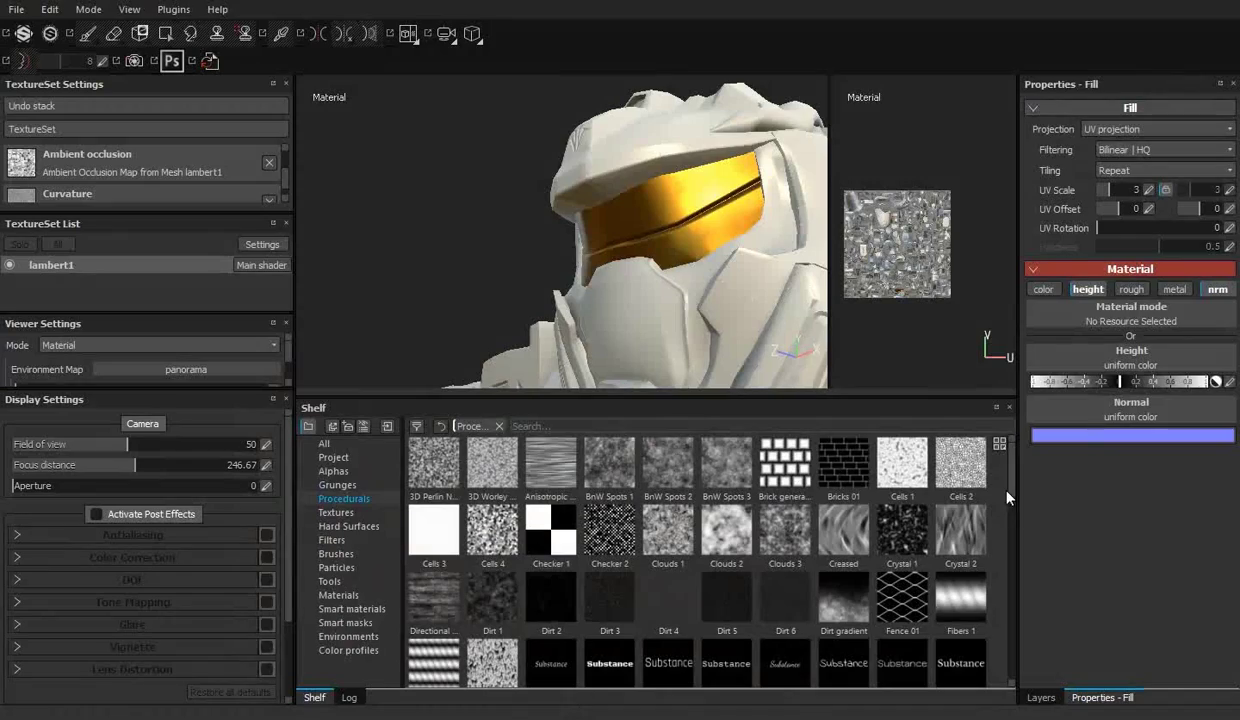
pyautogui.moveTo(1010, 500); pyautogui.dragTo(1027, 653)
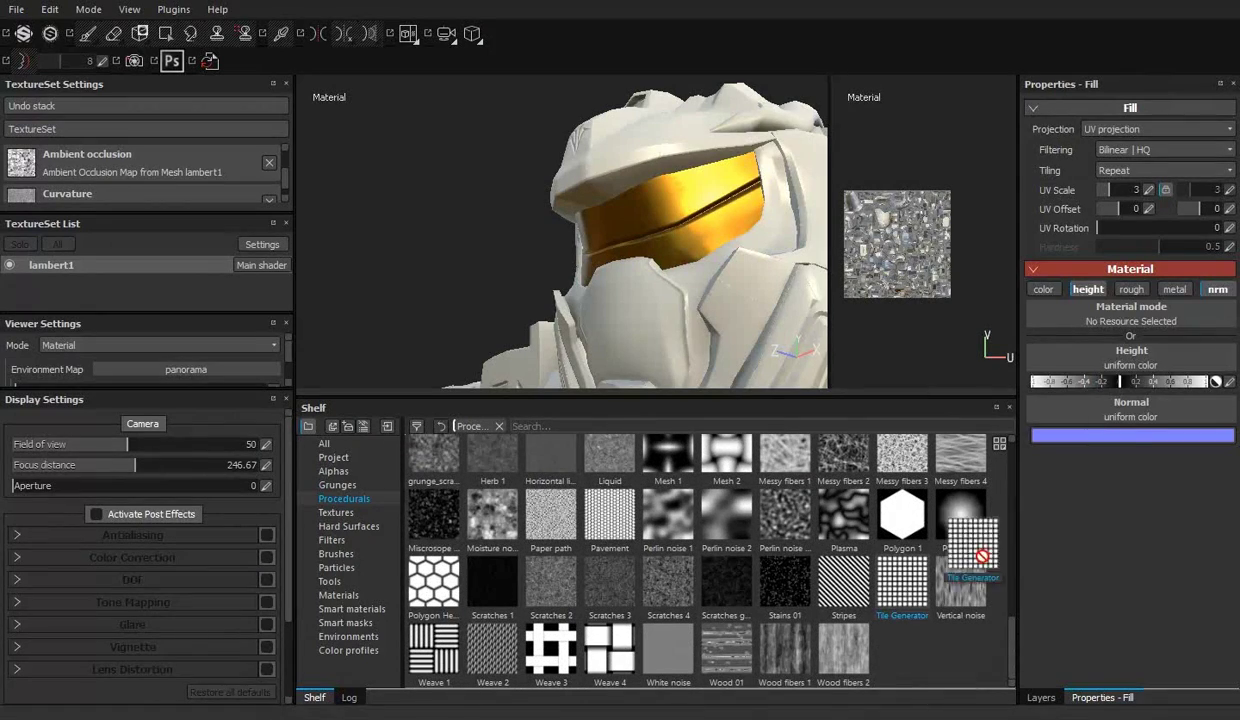
pyautogui.moveTo(983, 556); pyautogui.dragTo(1110, 360)
pyautogui.scroll(2, 1138, 400)
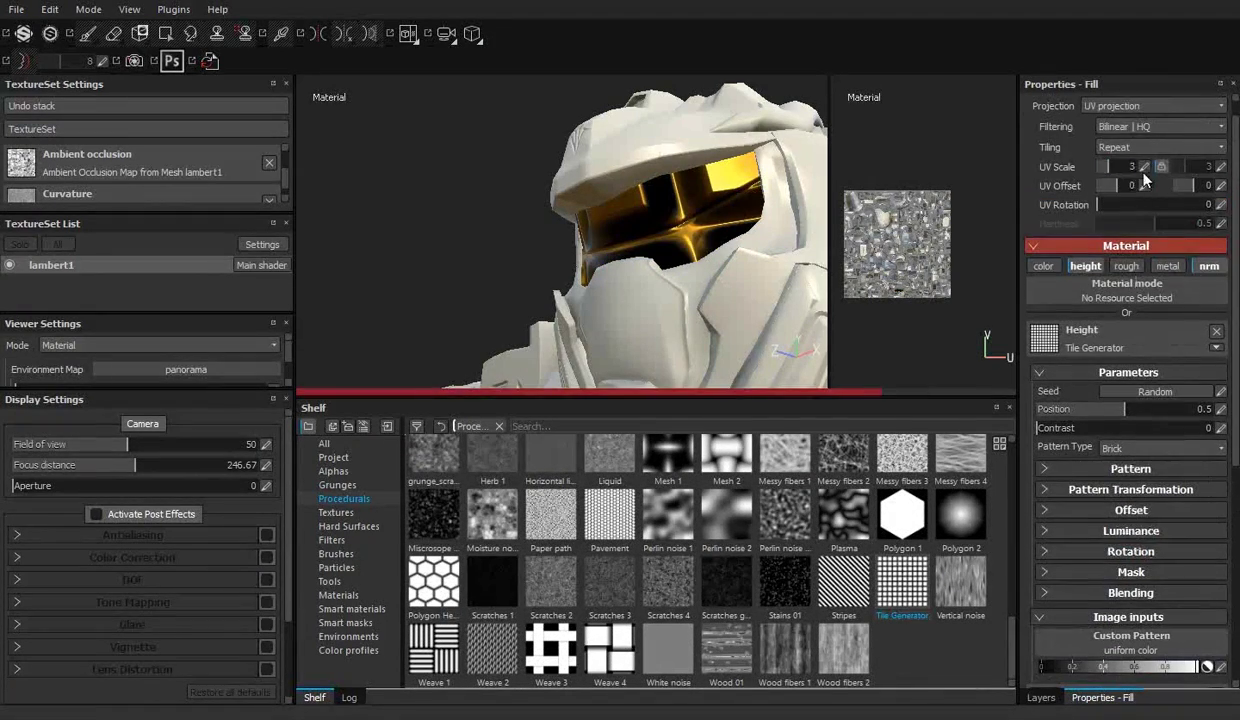
pyautogui.moveTo(714, 398)
pyautogui.mouseDown()
pyautogui.moveTo(714, 495)
pyautogui.moveTo(716, 291)
pyautogui.moveTo(737, 352)
pyautogui.moveTo(790, 345)
pyautogui.mouseUp()
pyautogui.click(1145, 198)
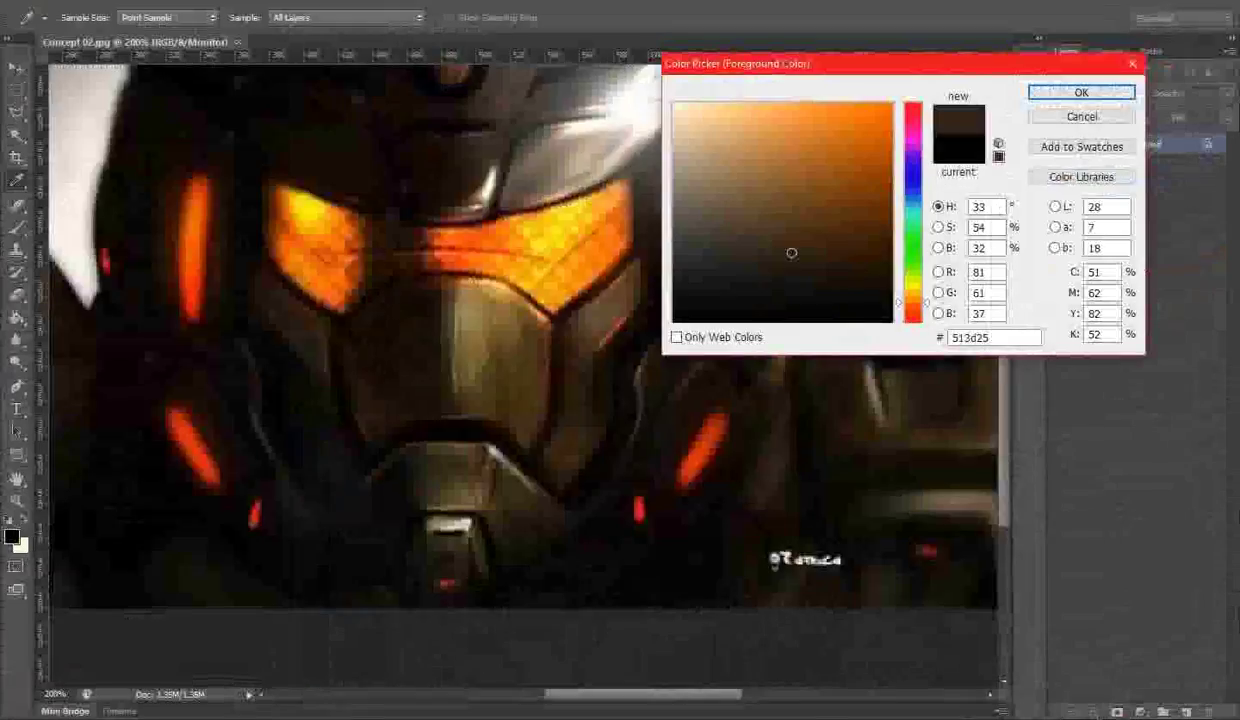
# Step: Change the Normal Tile Generator pattern type from brick to Square
pyautogui.scroll(-4, 1175, 520)
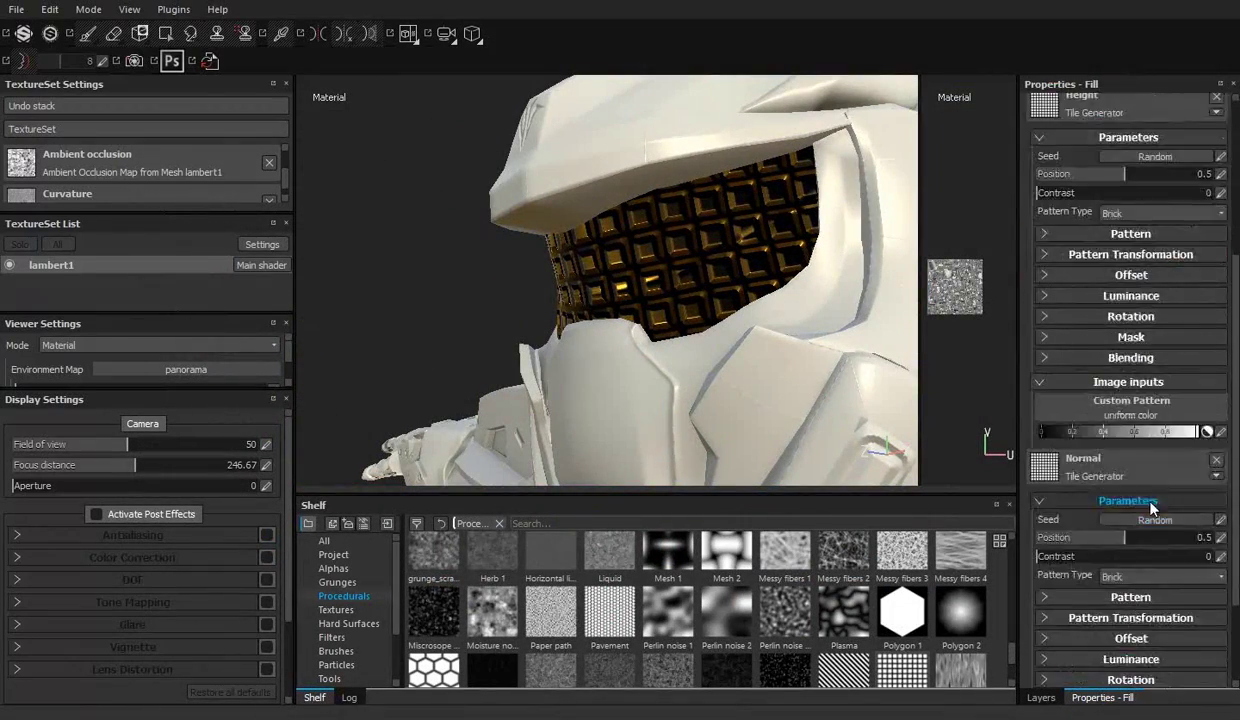
pyautogui.scroll(-4, 1180, 535)
pyautogui.scroll(2, 1206, 575)
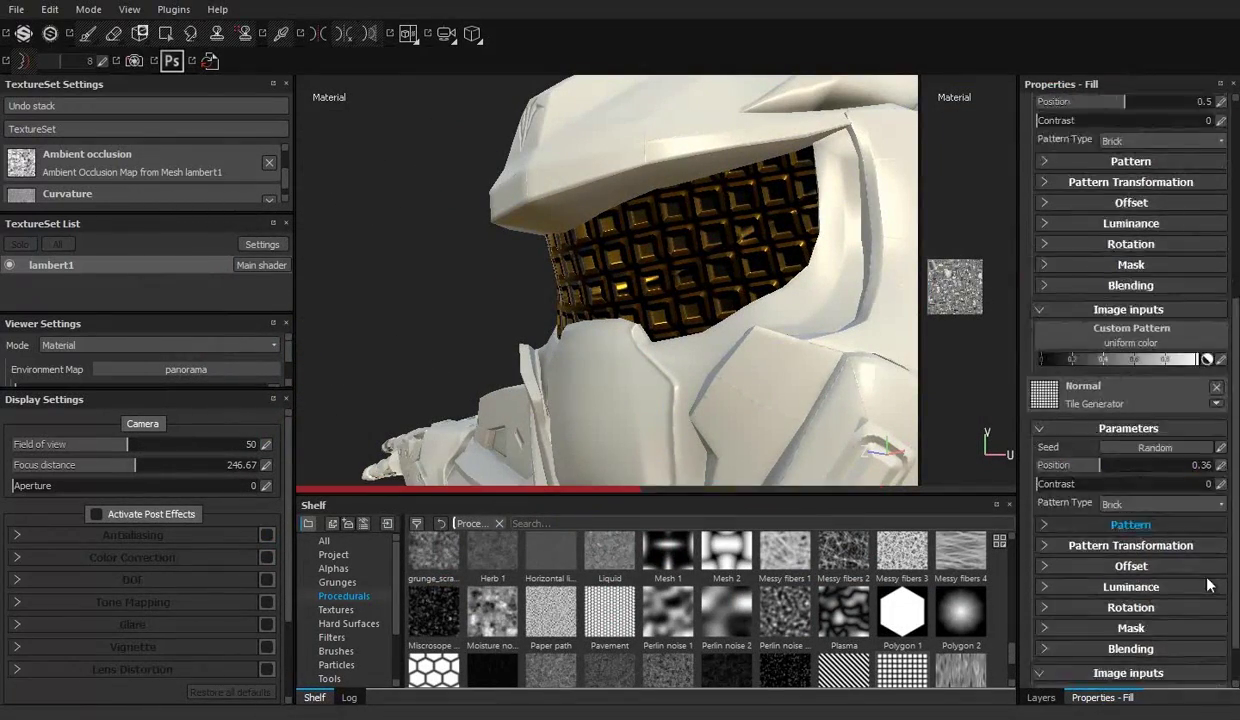
pyautogui.scroll(2, 1204, 571)
pyautogui.scroll(2, 1202, 568)
pyautogui.scroll(2, 1199, 564)
pyautogui.scroll(1, 1199, 564)
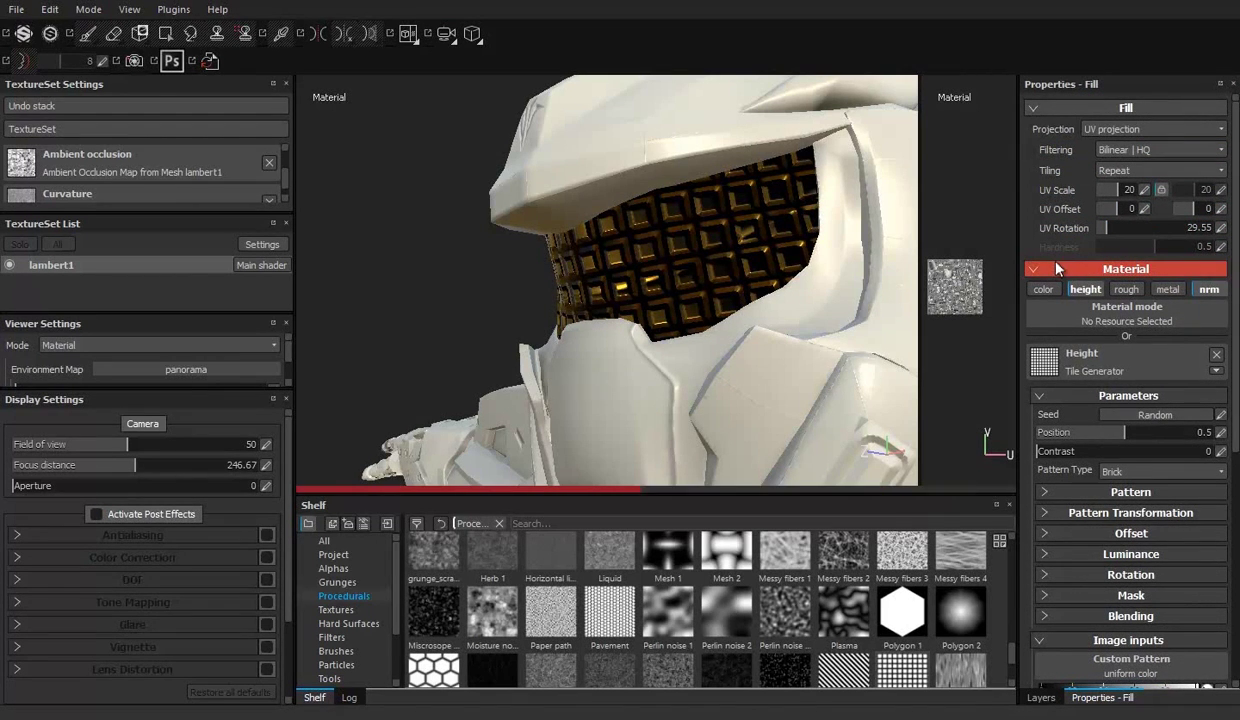
pyautogui.keyDown('alt'); pyautogui.moveTo(612, 429); pyautogui.dragTo(432, 360); pyautogui.keyUp('alt')
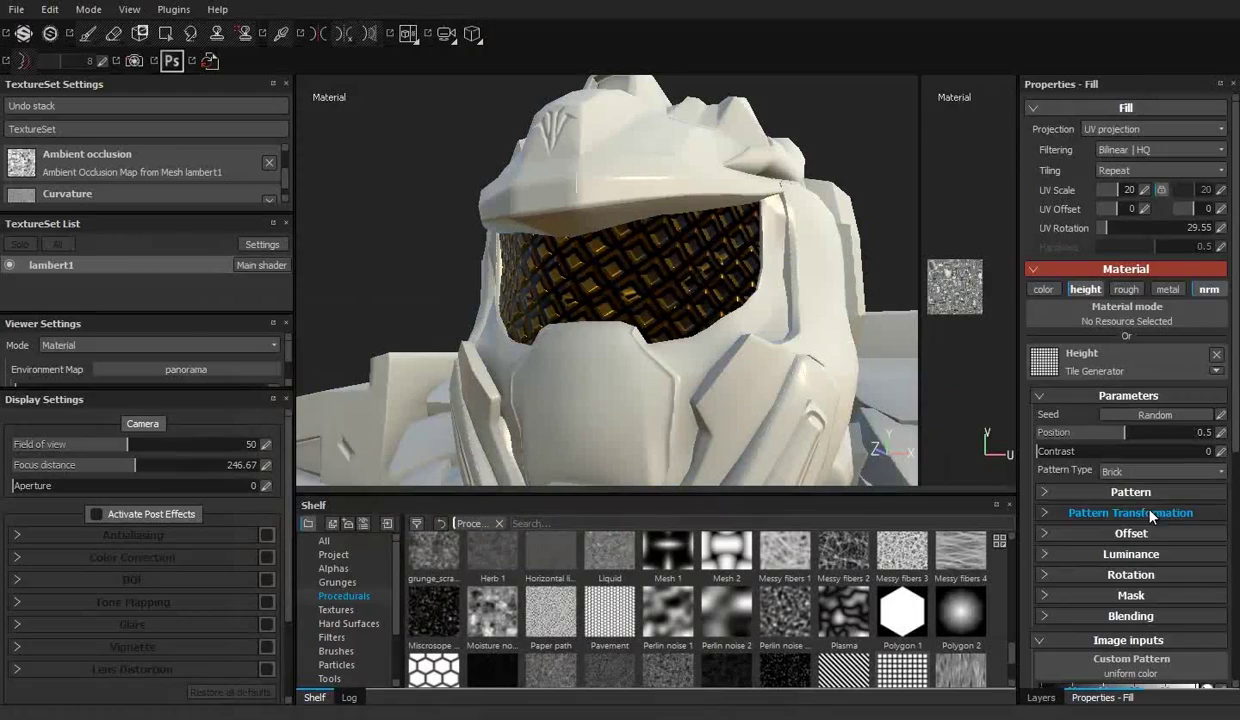
pyautogui.scroll(-2, 1161, 478)
pyautogui.scroll(-3, 1161, 478)
pyautogui.scroll(-3, 1199, 567)
pyautogui.scroll(-2, 1199, 567)
pyautogui.click(1108, 453)
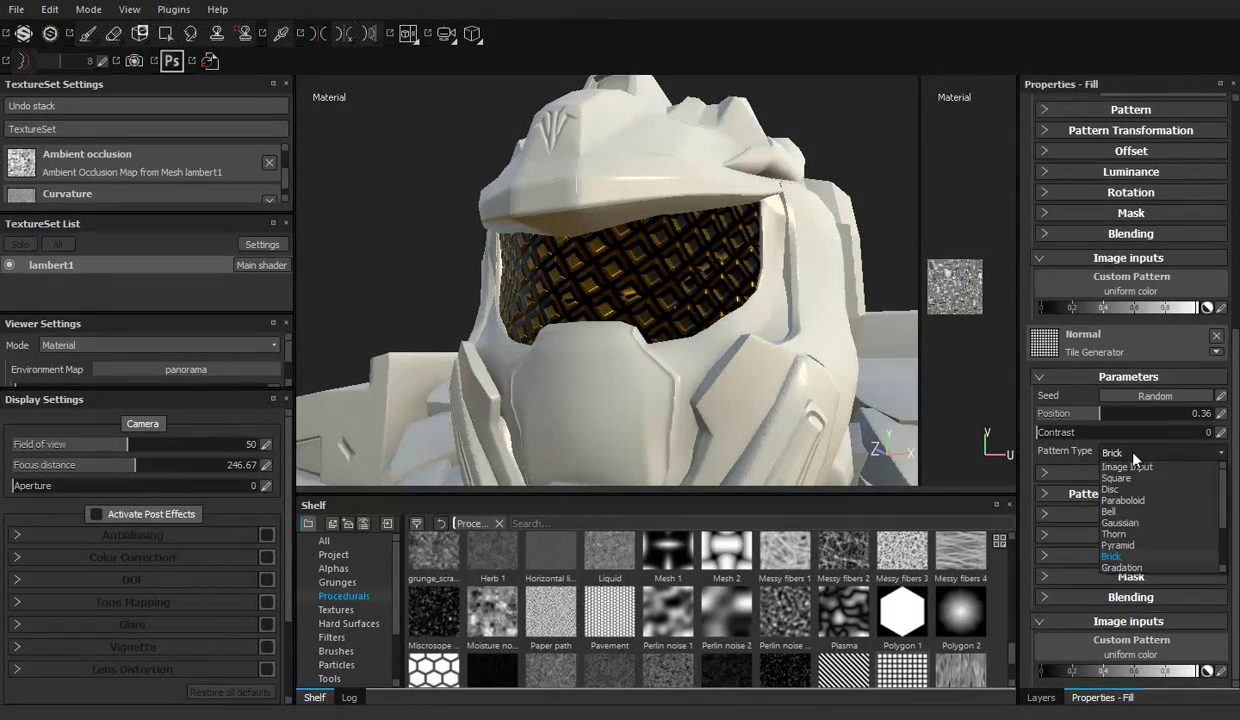
pyautogui.click(1128, 478)
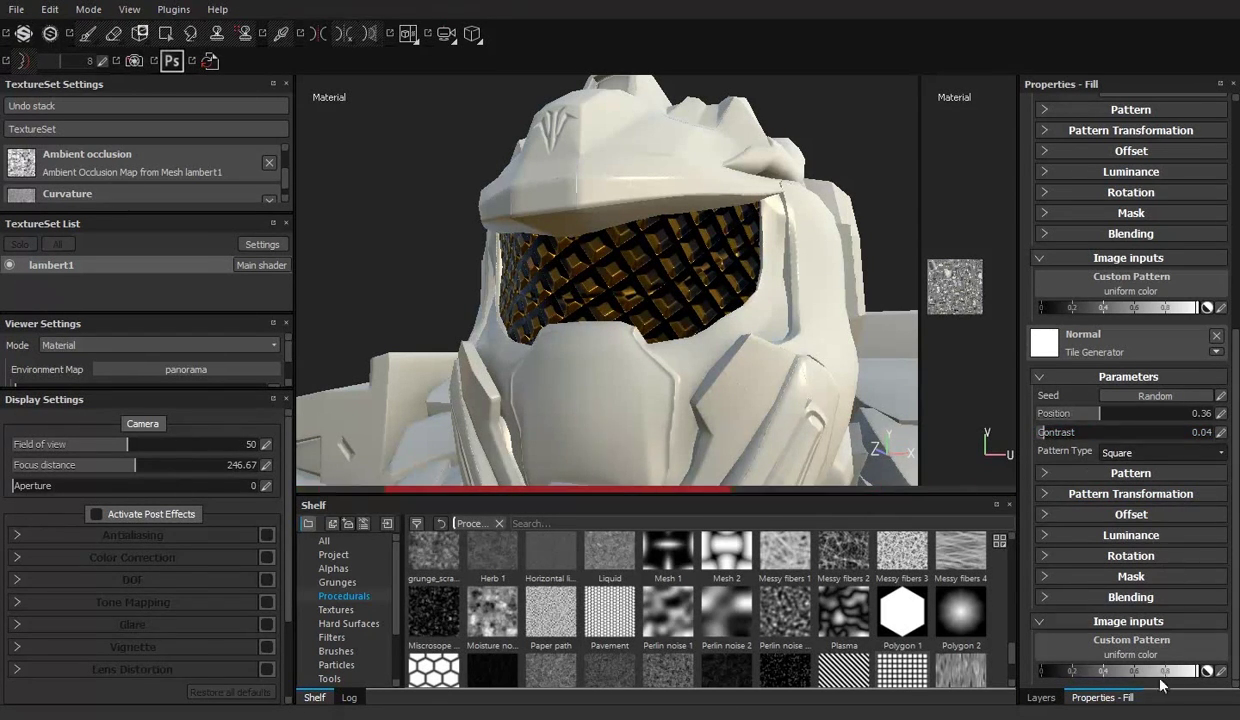
# Step: Try a smaller pattern transformation scale, then reset it to 1
pyautogui.scroll(3, 1160, 573)
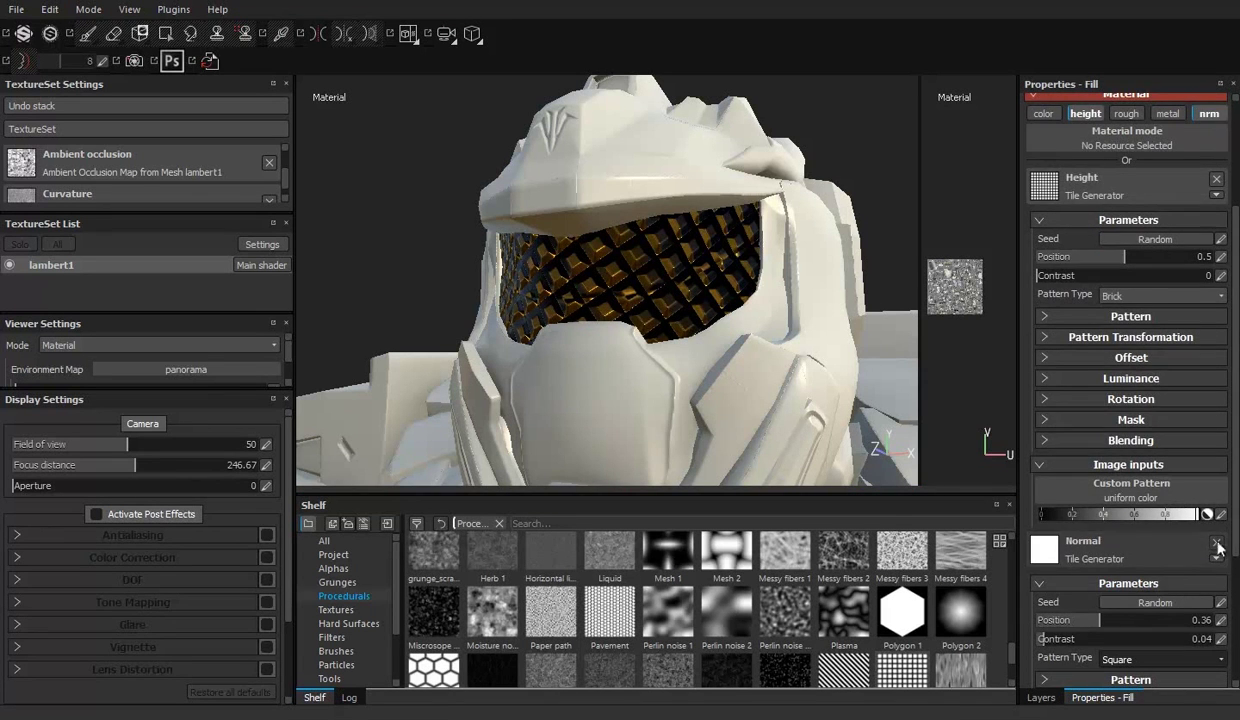
pyautogui.scroll(2, 1160, 500)
pyautogui.click(1047, 440)
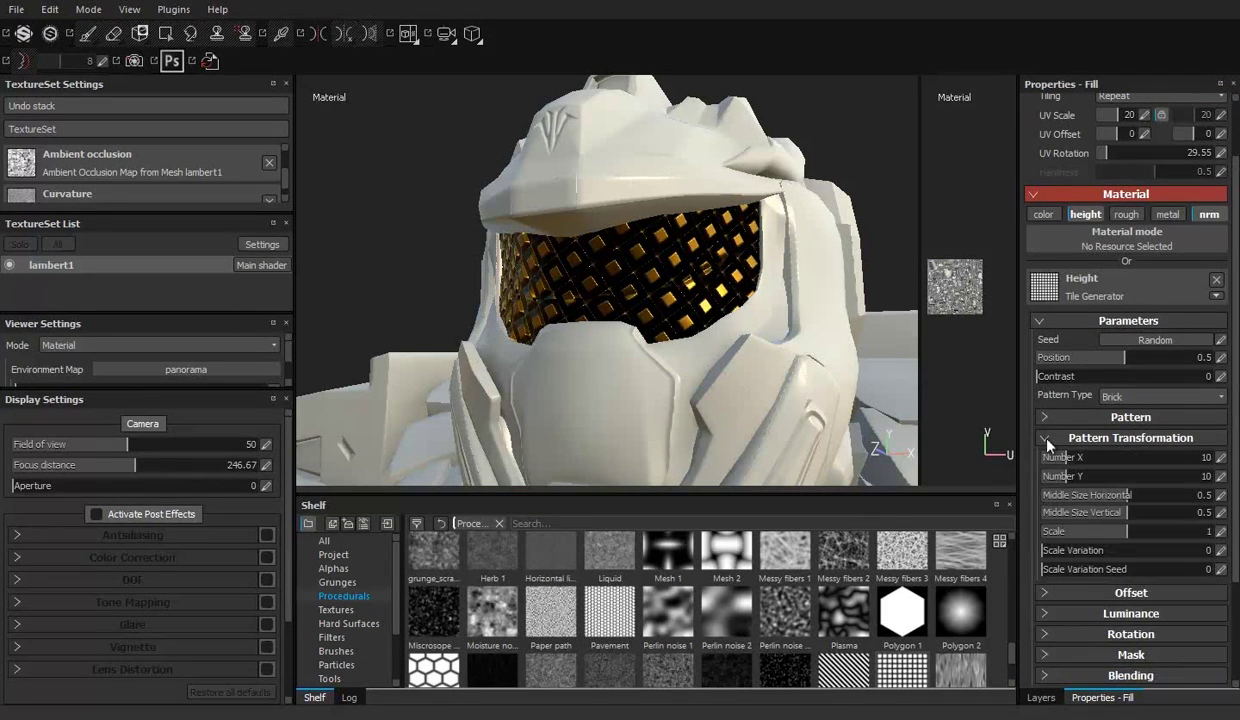
pyautogui.moveTo(1127, 532); pyautogui.dragTo(1119, 538)
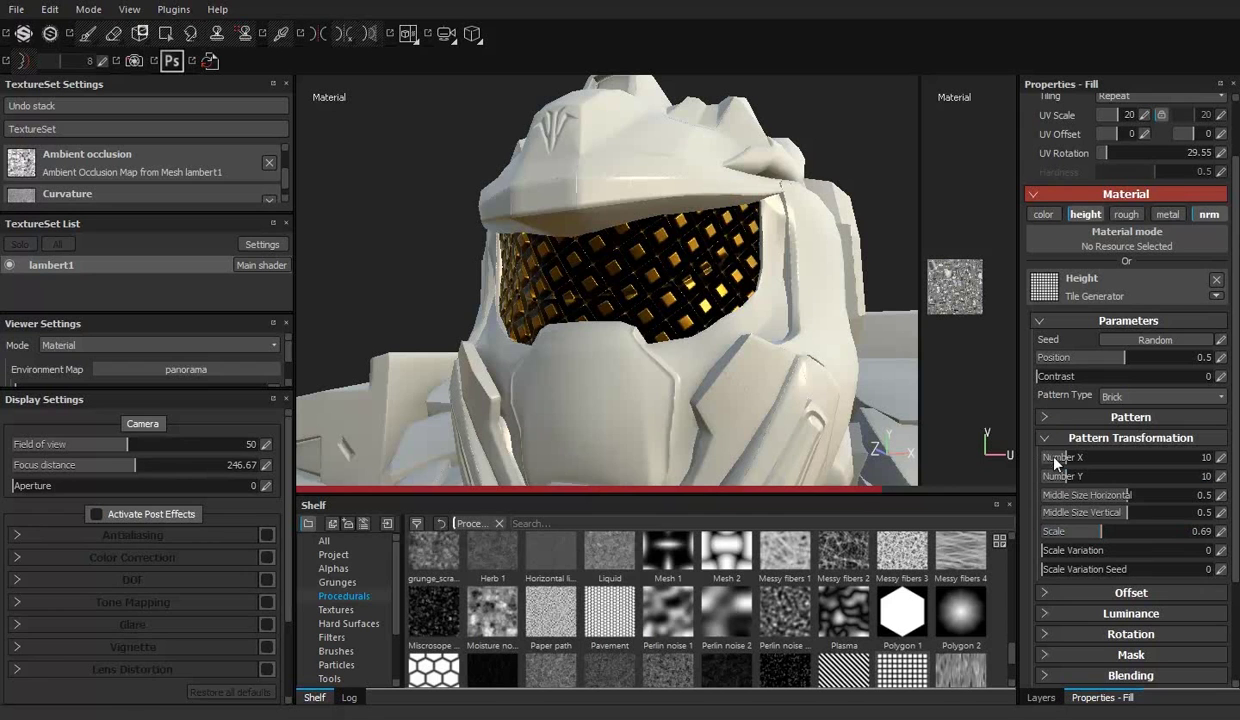
pyautogui.write('1')
pyautogui.press('Return')
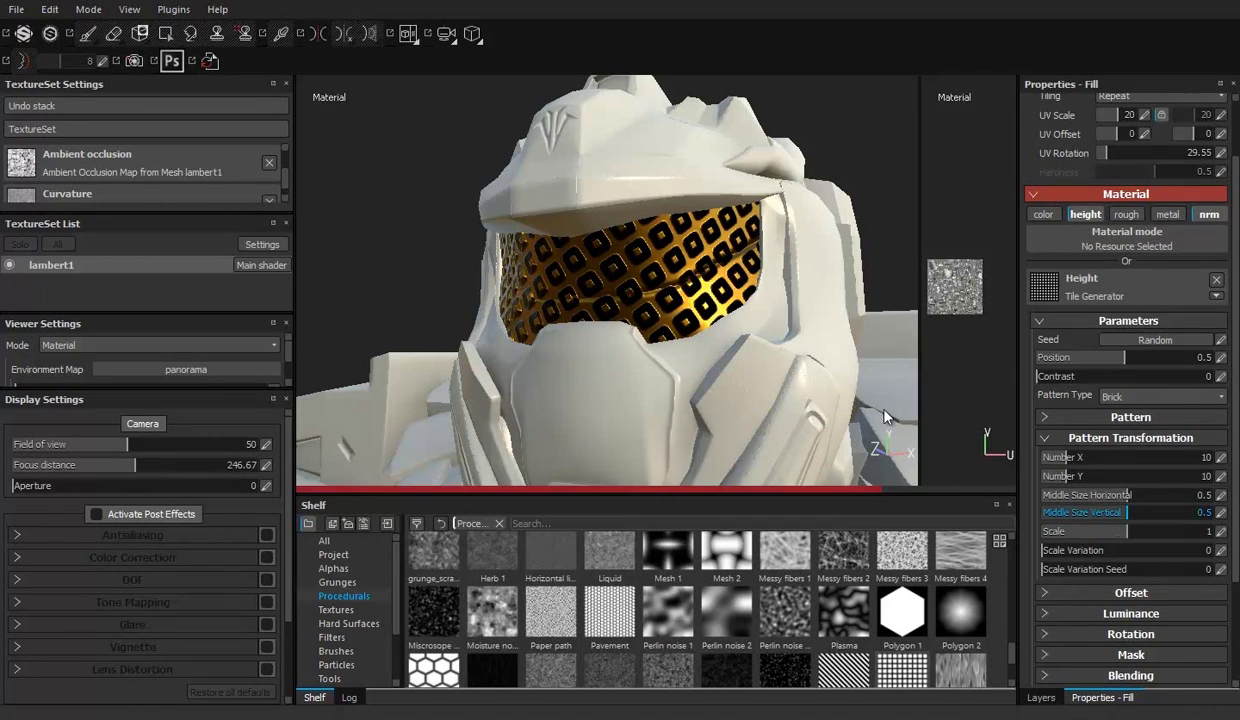
pyautogui.scroll(-3, 1150, 540)
pyautogui.scroll(-1, 1160, 540)
pyautogui.scroll(2, 1199, 565)
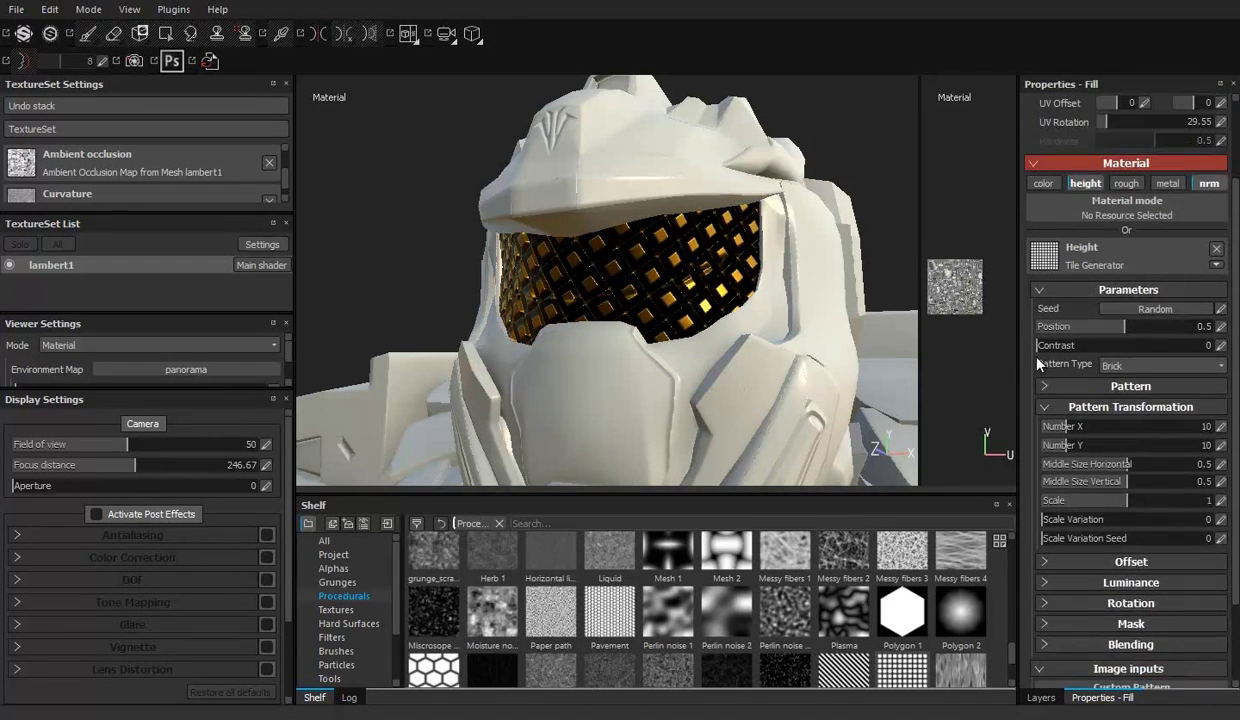
pyautogui.scroll(2, 1052, 651)
# Step: Make Fill layer 4 visible and open its fill settings, reviewing the tile blending and offset options
pyautogui.click(1040, 697)
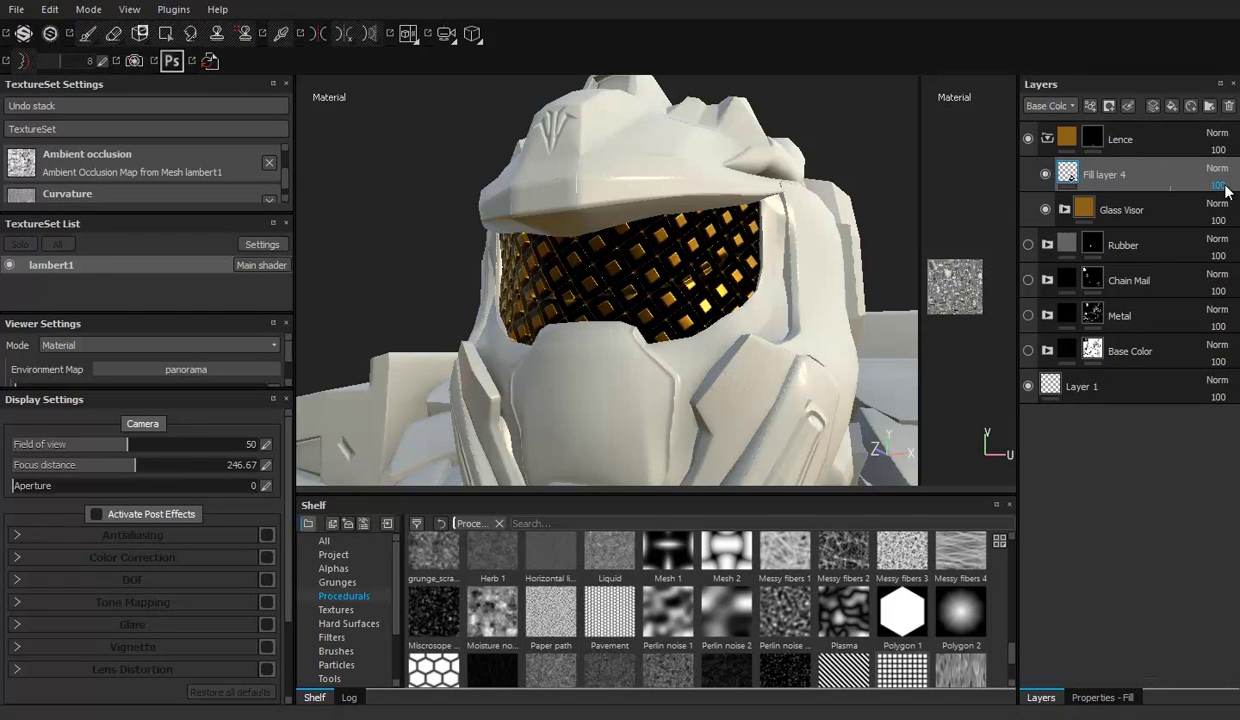
pyautogui.click(1045, 175)
pyautogui.click(1217, 188)
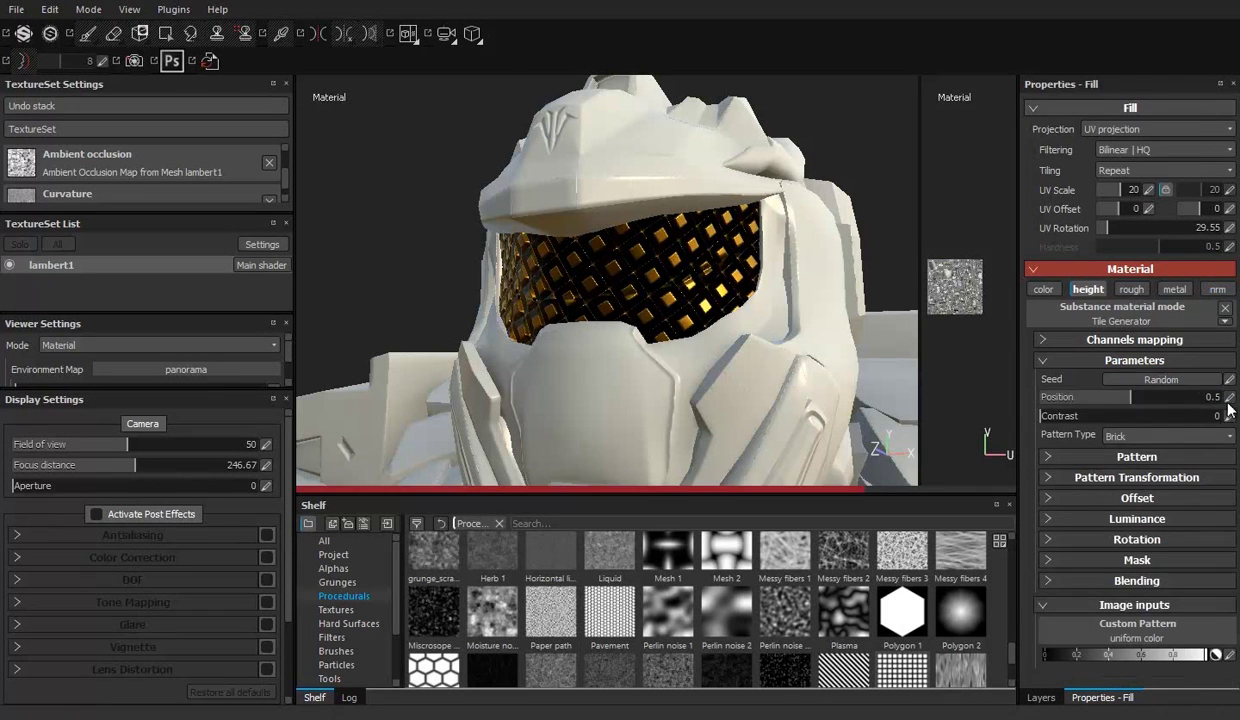
pyautogui.click(1080, 605)
pyautogui.click(1185, 580)
pyautogui.click(1061, 552)
pyautogui.click(1050, 519)
pyautogui.click(1050, 519)
pyautogui.click(1052, 478)
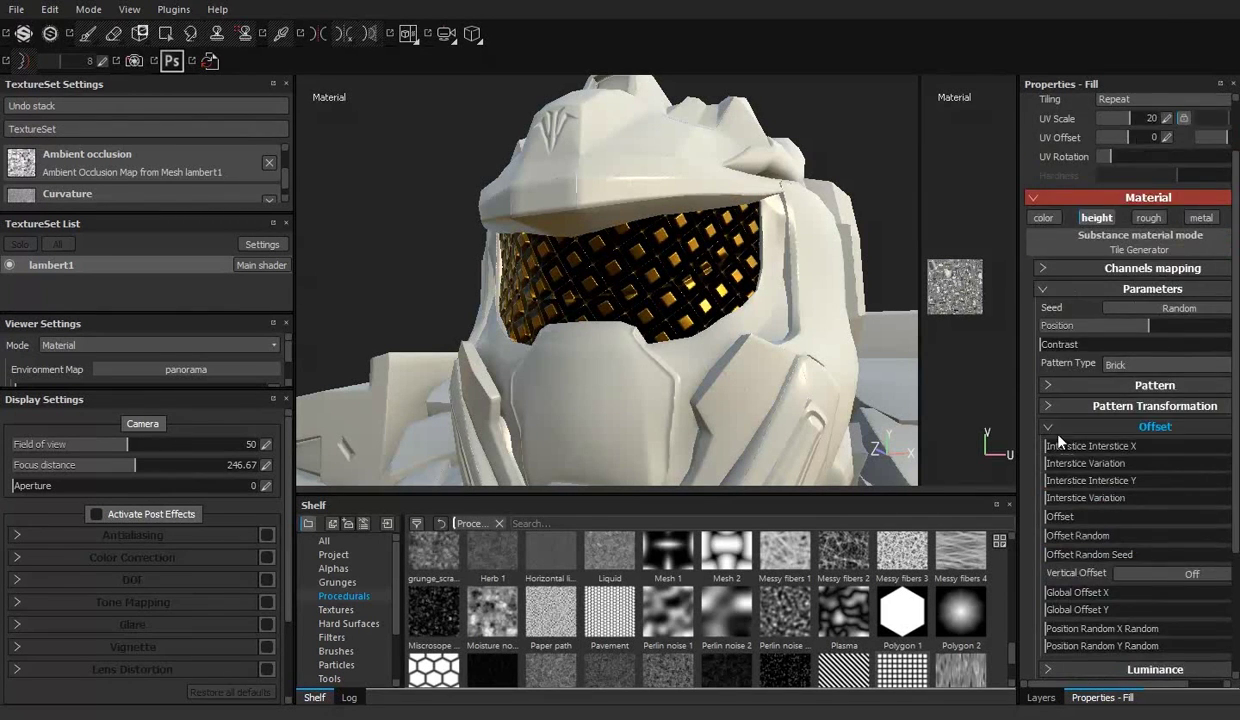
pyautogui.click(1050, 432)
pyautogui.click(1050, 435)
pyautogui.click(1050, 435)
# Step: Widen the fill properties panel and switch the fill from the height channel to the color channel
pyautogui.scroll(-2, 190, 175)
pyautogui.scroll(2, 190, 175)
pyautogui.scroll(2, 190, 175)
pyautogui.scroll(-1, 1110, 330)
pyautogui.moveTo(1019, 280); pyautogui.dragTo(826, 280)
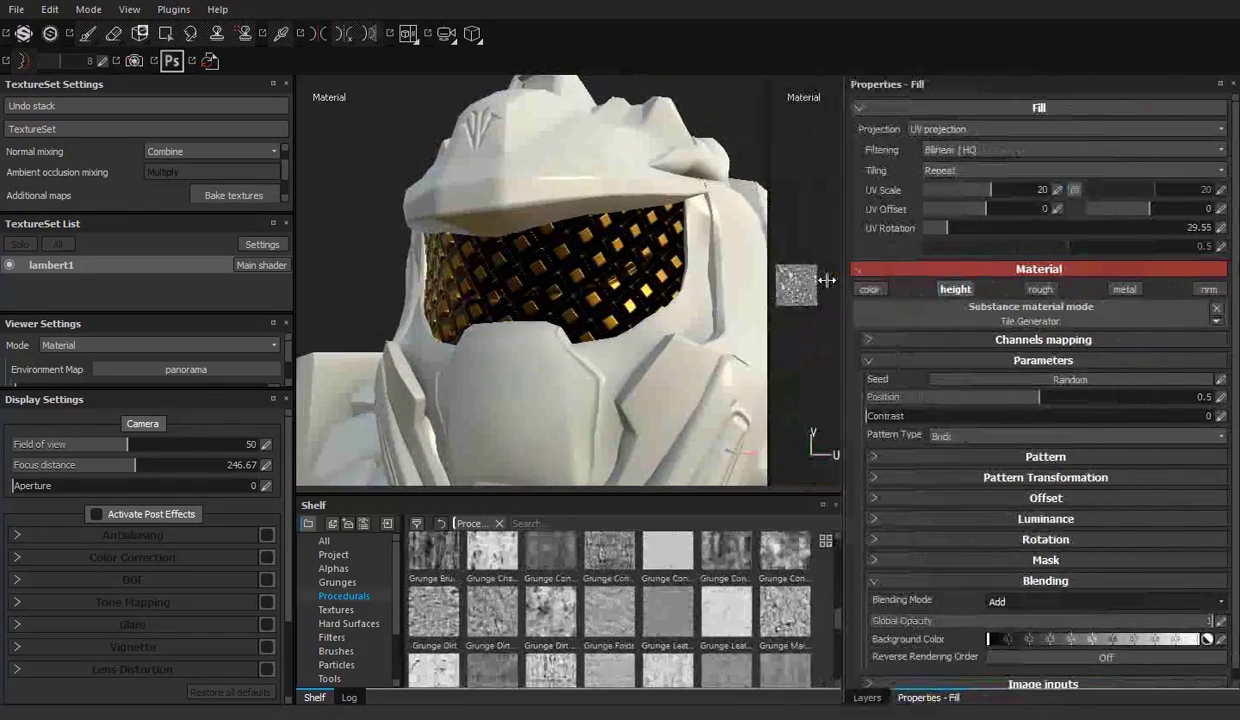
pyautogui.scroll(-1, 954, 546)
pyautogui.moveTo(760, 420)
pyautogui.keyDown('alt'); pyautogui.mouseDown()
pyautogui.moveTo(670, 358)
pyautogui.moveTo(412, 305)
pyautogui.moveTo(576, 415)
pyautogui.mouseUp(); pyautogui.keyUp('alt')
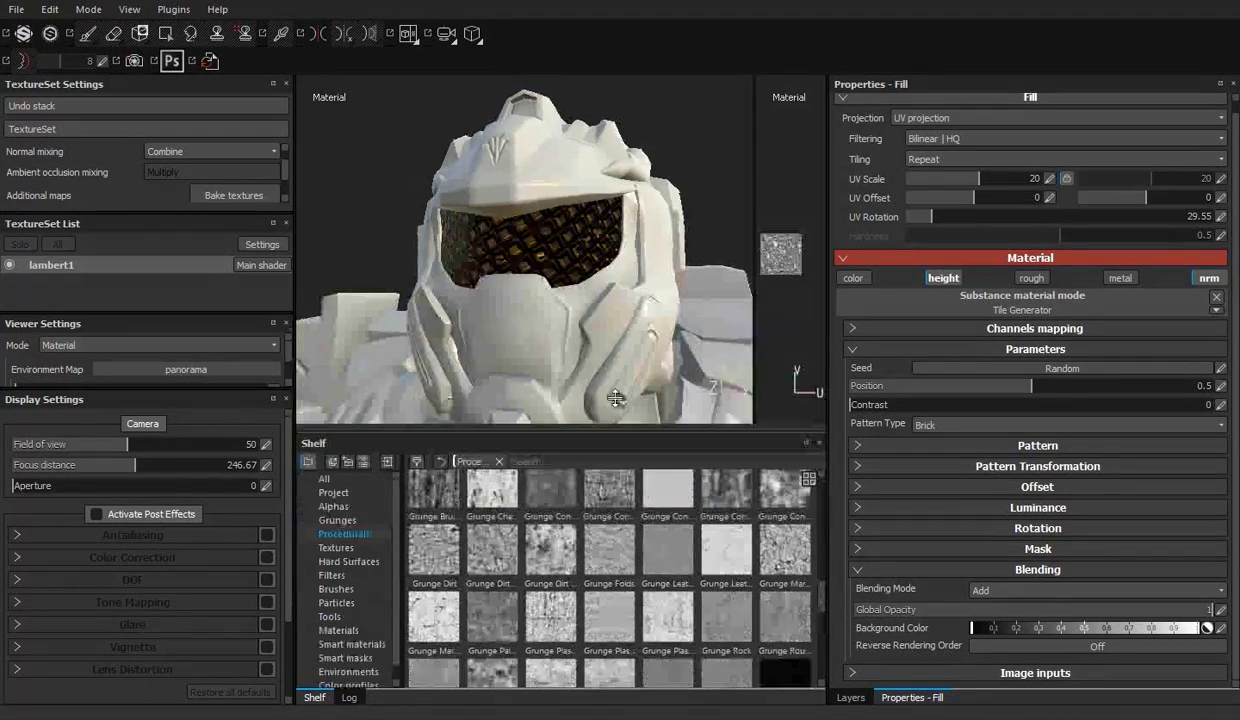
pyautogui.click(942, 278)
pyautogui.click(853, 289)
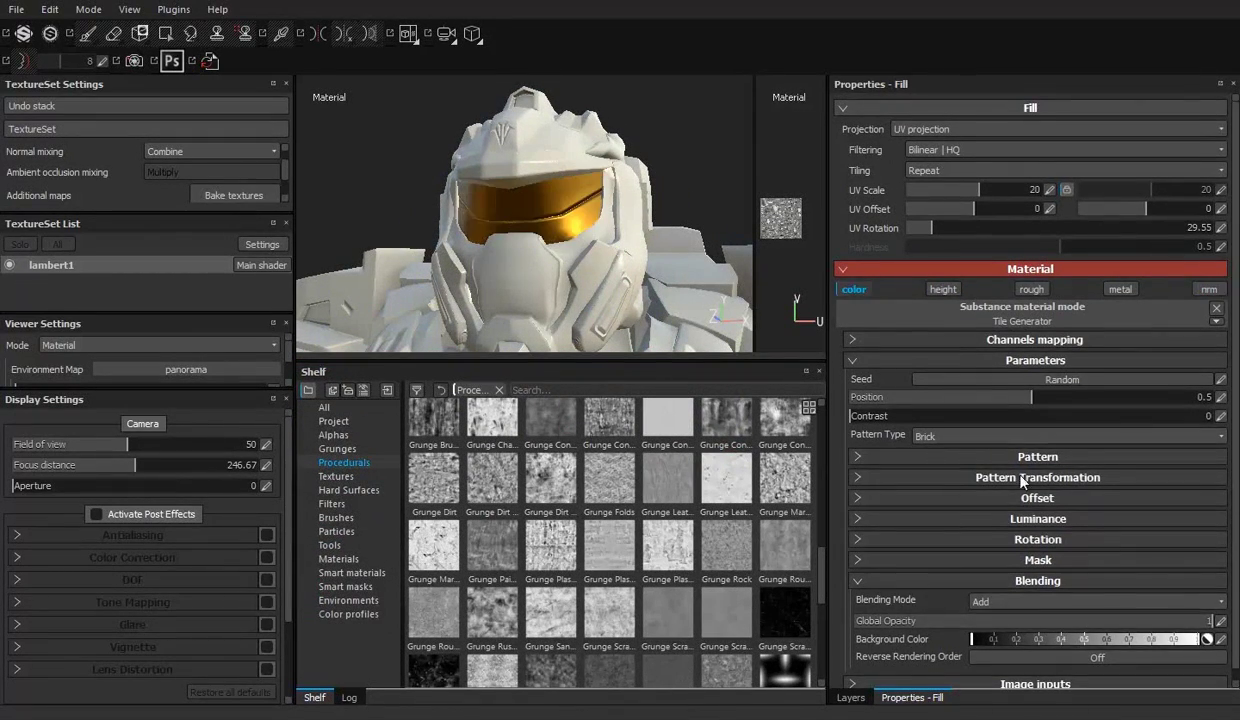
pyautogui.scroll(-1, 975, 458)
pyautogui.moveTo(700, 250)
pyautogui.keyDown('alt'); pyautogui.mouseDown()
pyautogui.moveTo(673, 235)
pyautogui.moveTo(600, 250)
pyautogui.mouseUp(); pyautogui.keyUp('alt')
pyautogui.click(850, 697)
pyautogui.click(912, 697)
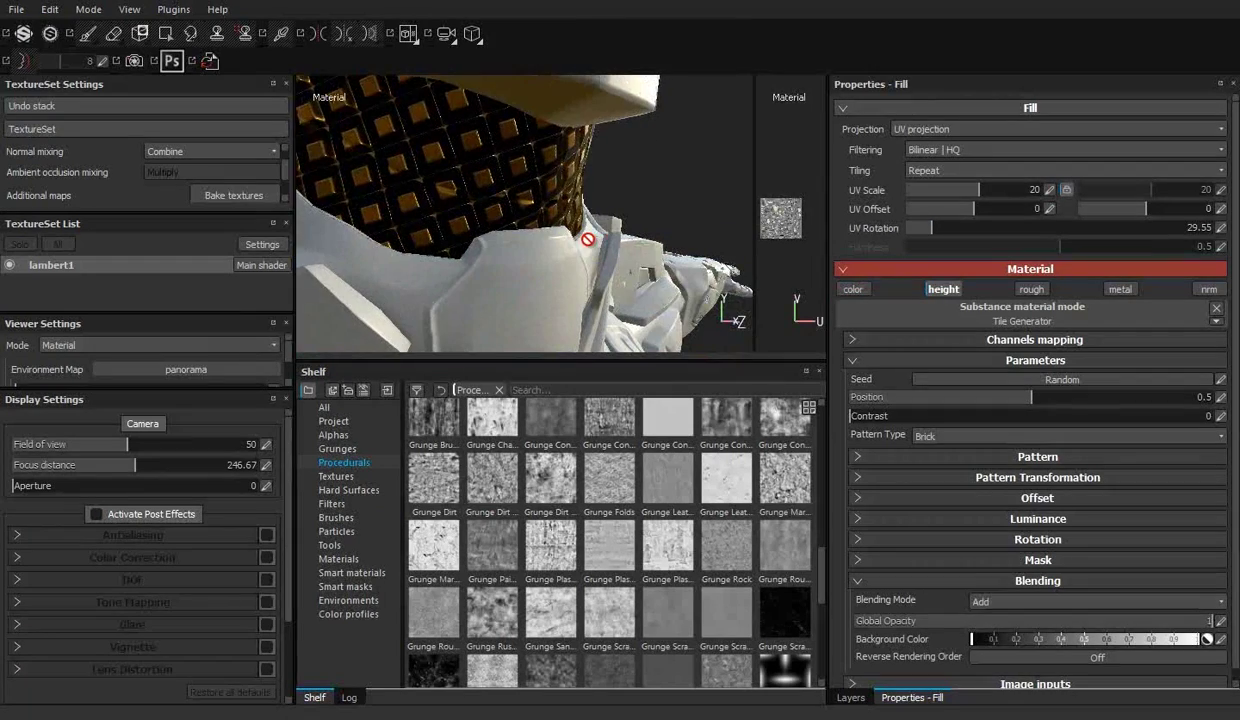
# Step: Set the tile pattern's UV scale to 25 and its tile blending mode to Max
pyautogui.write('125')
pyautogui.press('Return')
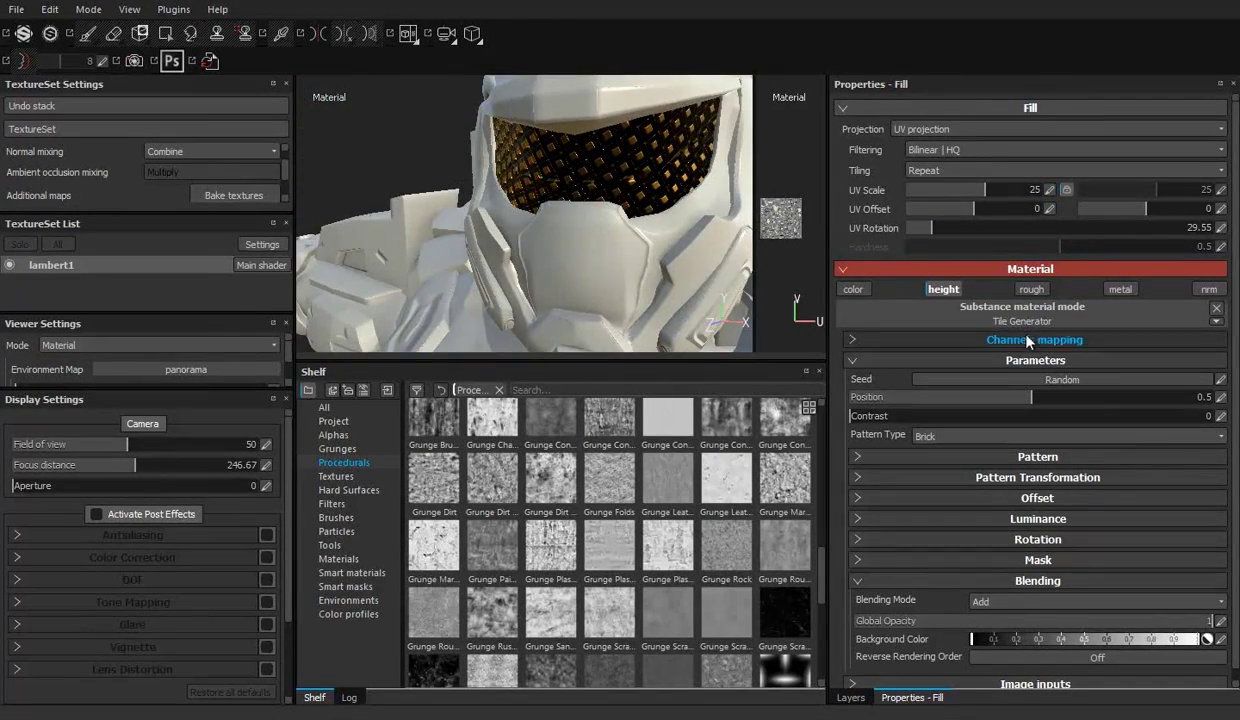
pyautogui.scroll(-1, 993, 323)
pyautogui.click(957, 143)
pyautogui.click(990, 590)
pyautogui.click(997, 624)
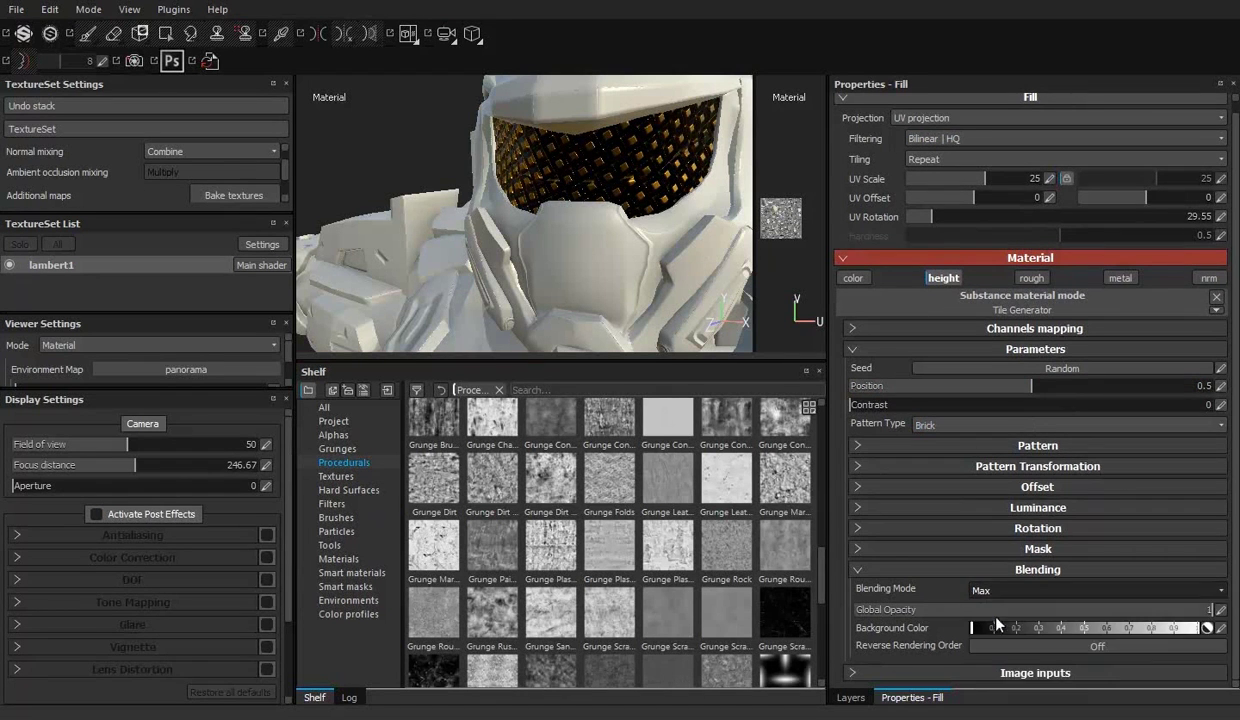
pyautogui.click(990, 672)
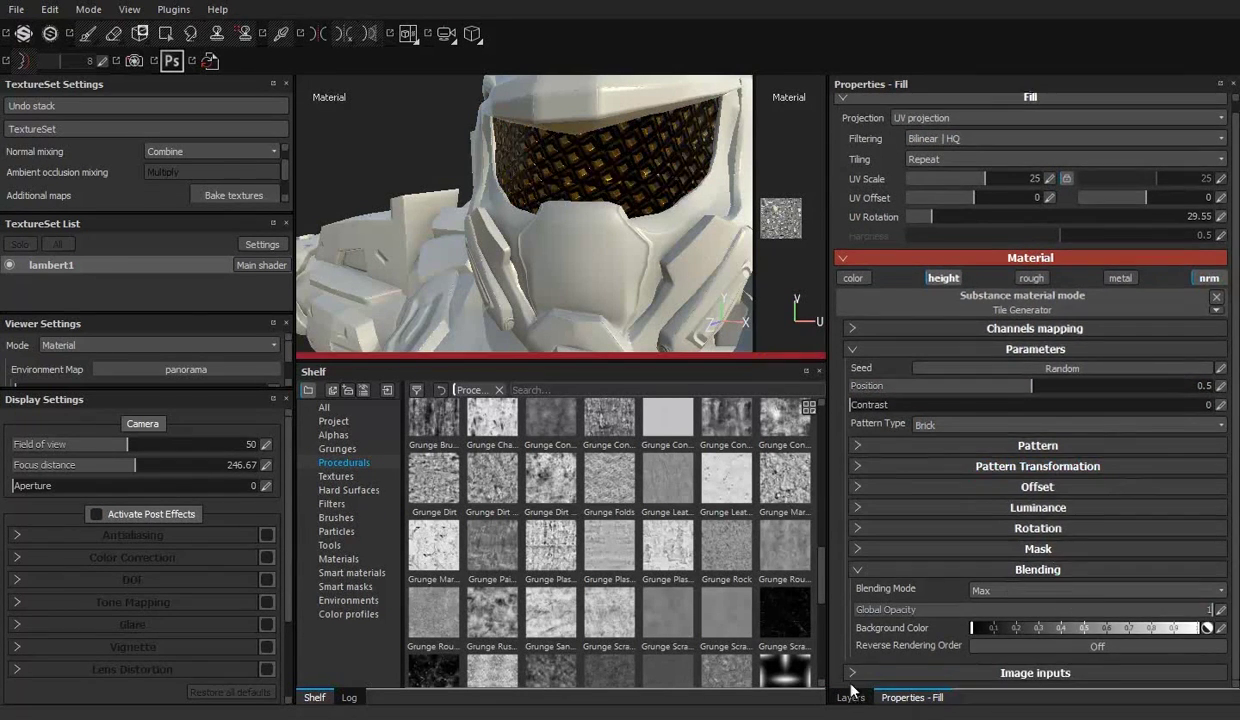
pyautogui.scroll(-5, 966, 673)
# Step: Make the Base Color folder visible and expand the Machinery group's layers
pyautogui.click(850, 697)
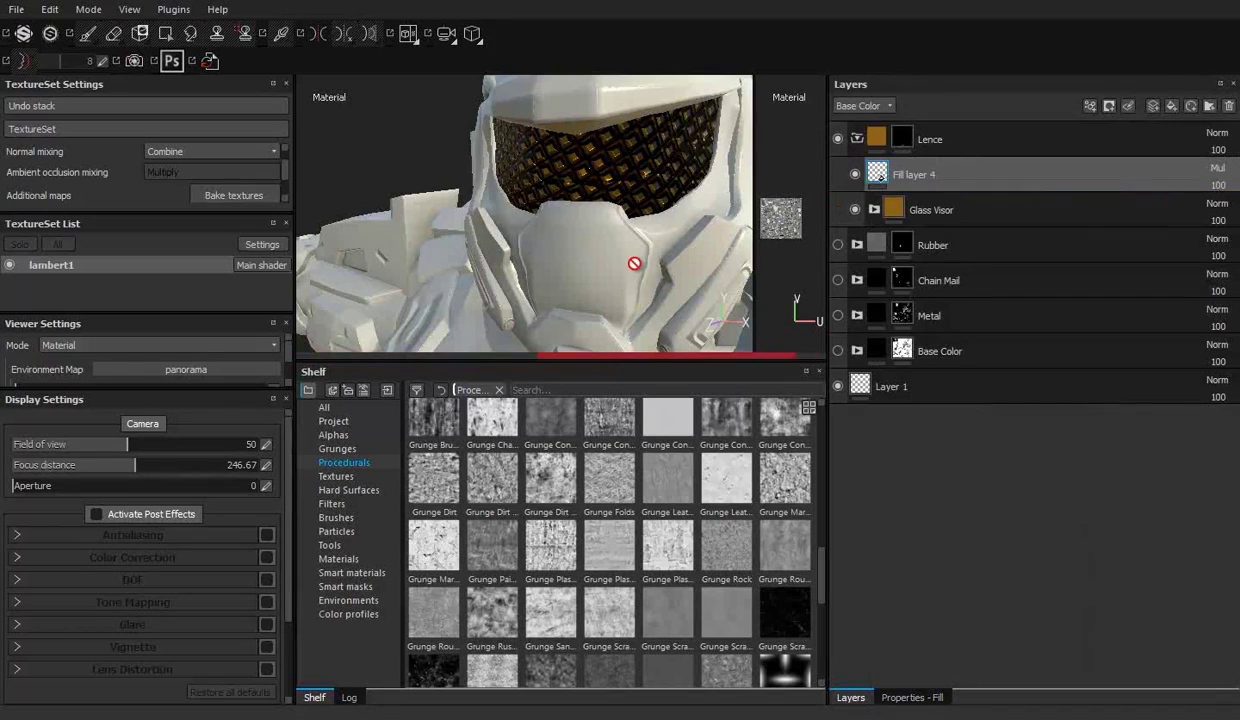
pyautogui.scroll(-5, 542, 257)
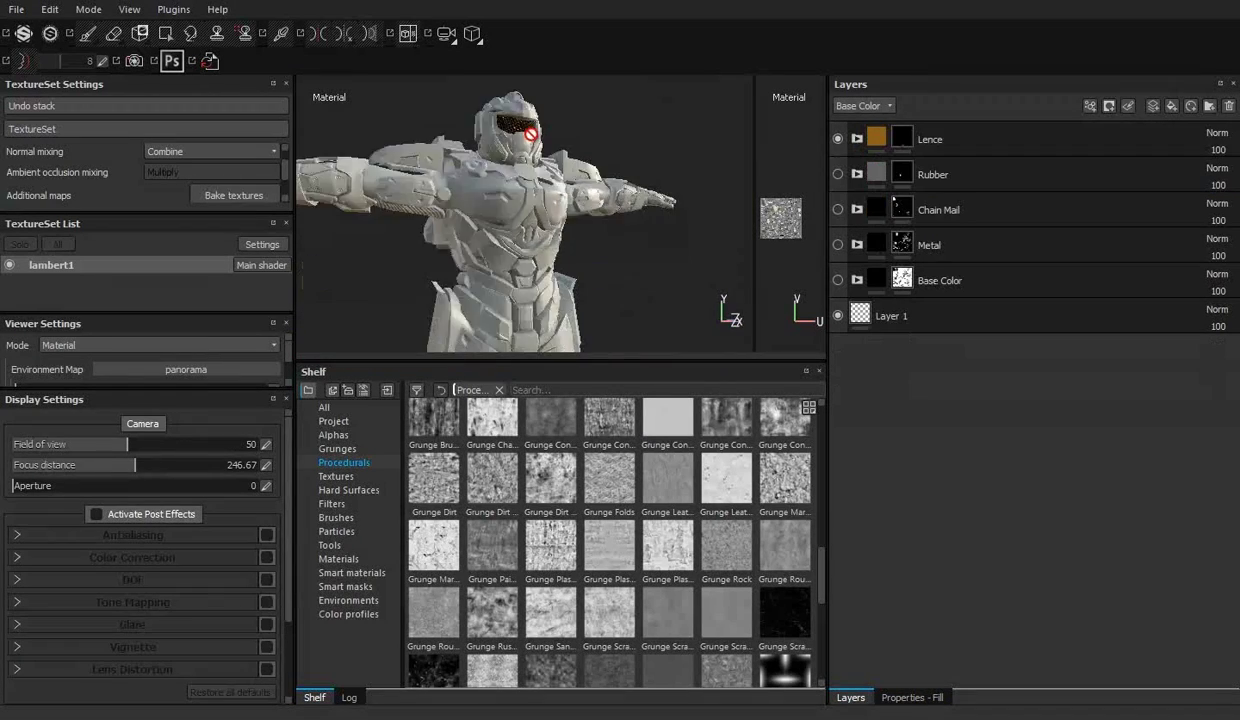
pyautogui.keyDown('alt'); pyautogui.moveTo(531, 133); pyautogui.dragTo(598, 212); pyautogui.keyUp('alt')
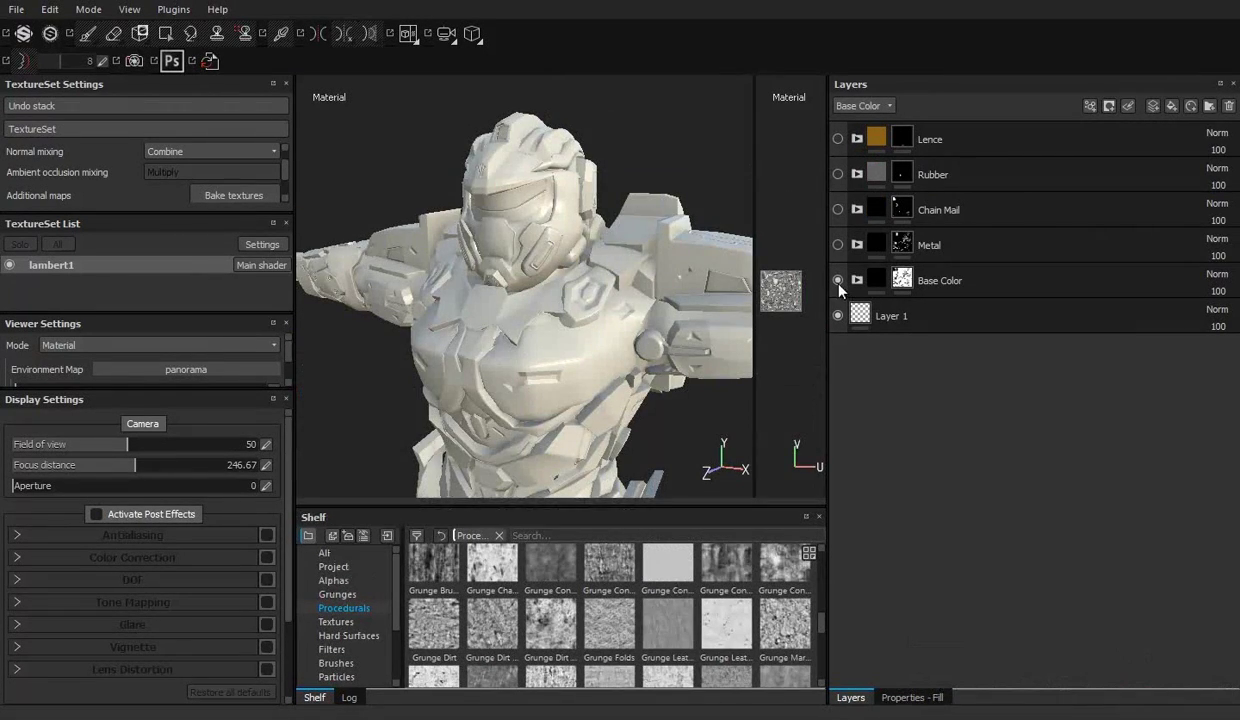
pyautogui.click(857, 280)
pyautogui.click(874, 315)
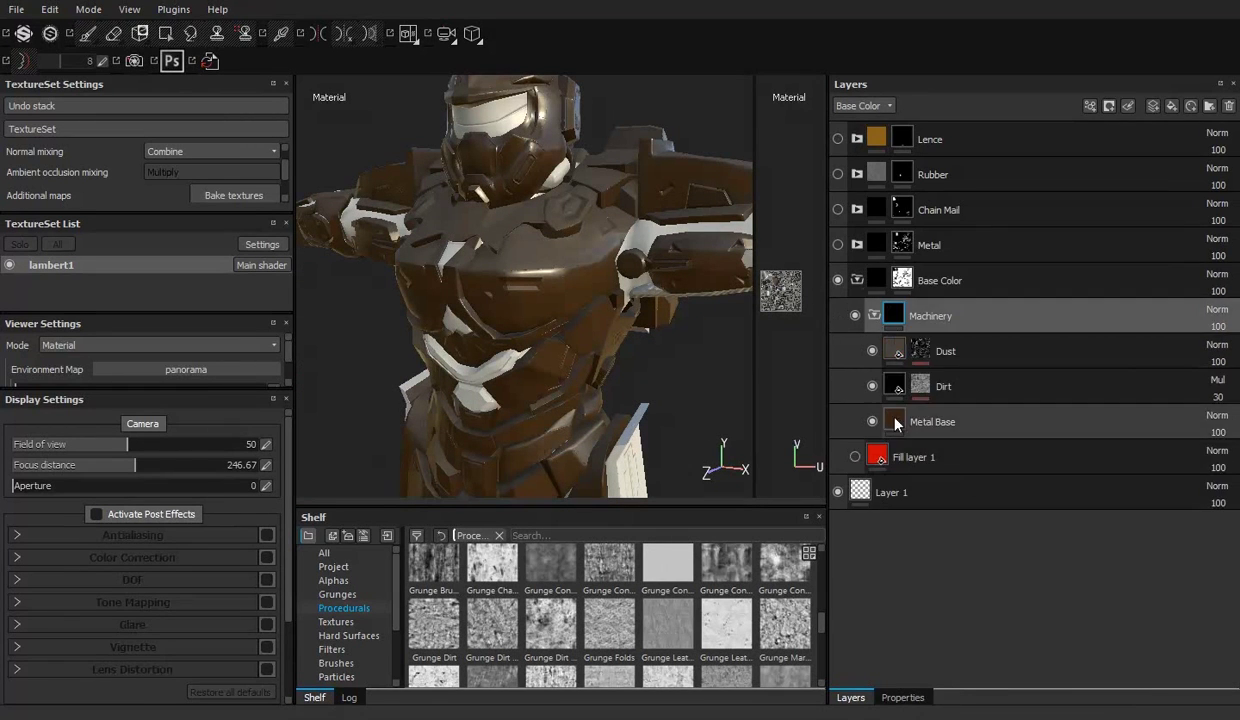
# Step: Change the Metal Base fill's base colour from green to dark brown
pyautogui.click(896, 424)
pyautogui.click(896, 384)
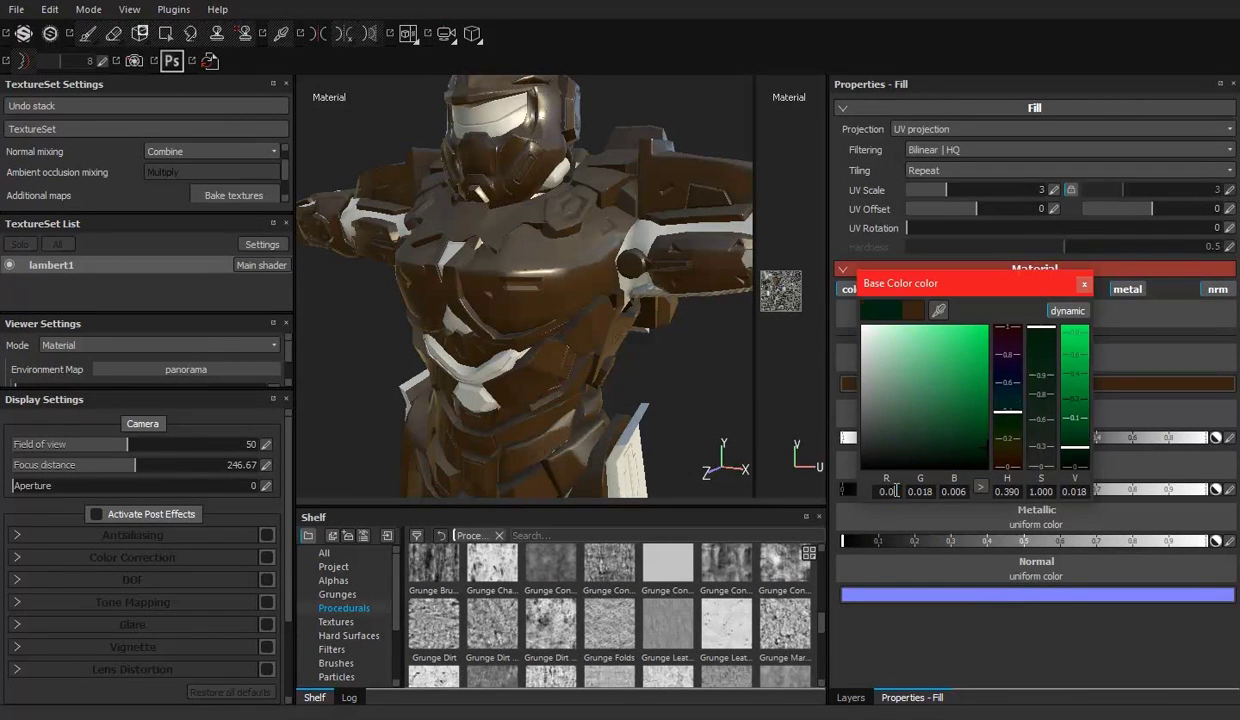
pyautogui.moveTo(908, 488); pyautogui.dragTo(914, 490)
pyautogui.click(955, 491)
pyautogui.click(1083, 287)
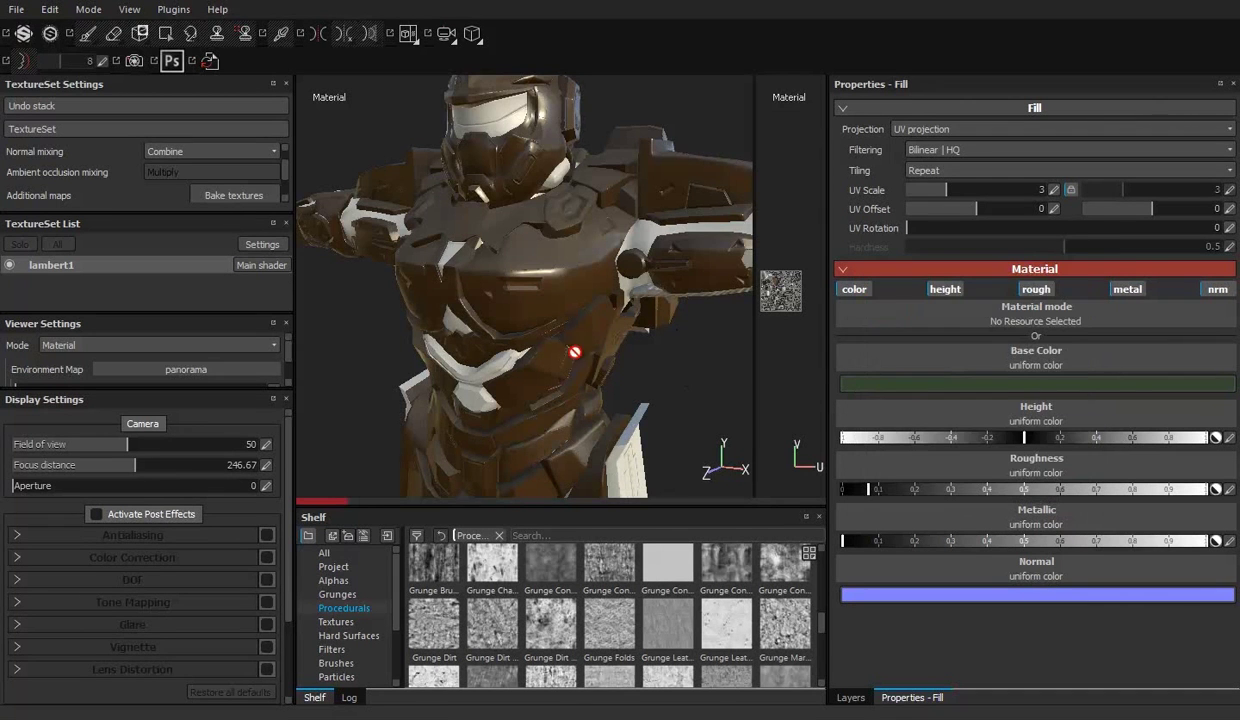
# Step: Orbit around the robot to inspect its front, legs and upper body
pyautogui.keyDown('alt'); pyautogui.moveTo(570, 352); pyautogui.dragTo(620, 304); pyautogui.keyUp('alt')
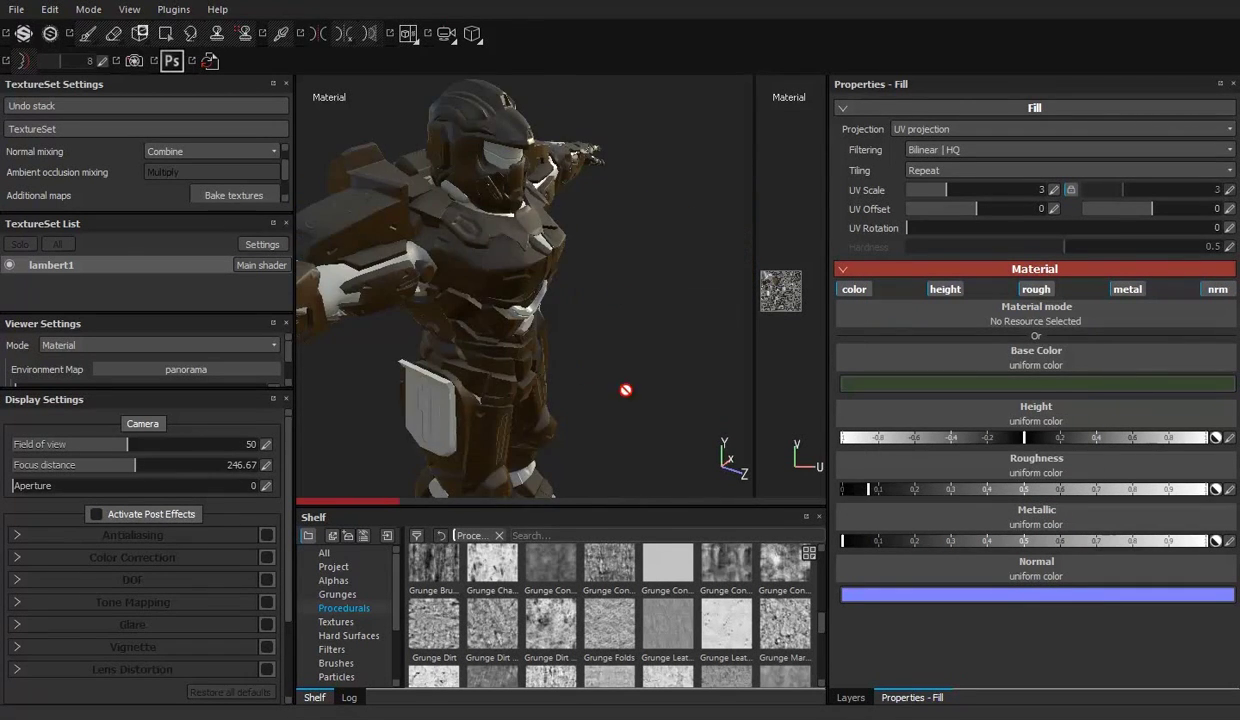
pyautogui.keyDown('alt'); pyautogui.moveTo(625, 390); pyautogui.dragTo(648, 373); pyautogui.keyUp('alt')
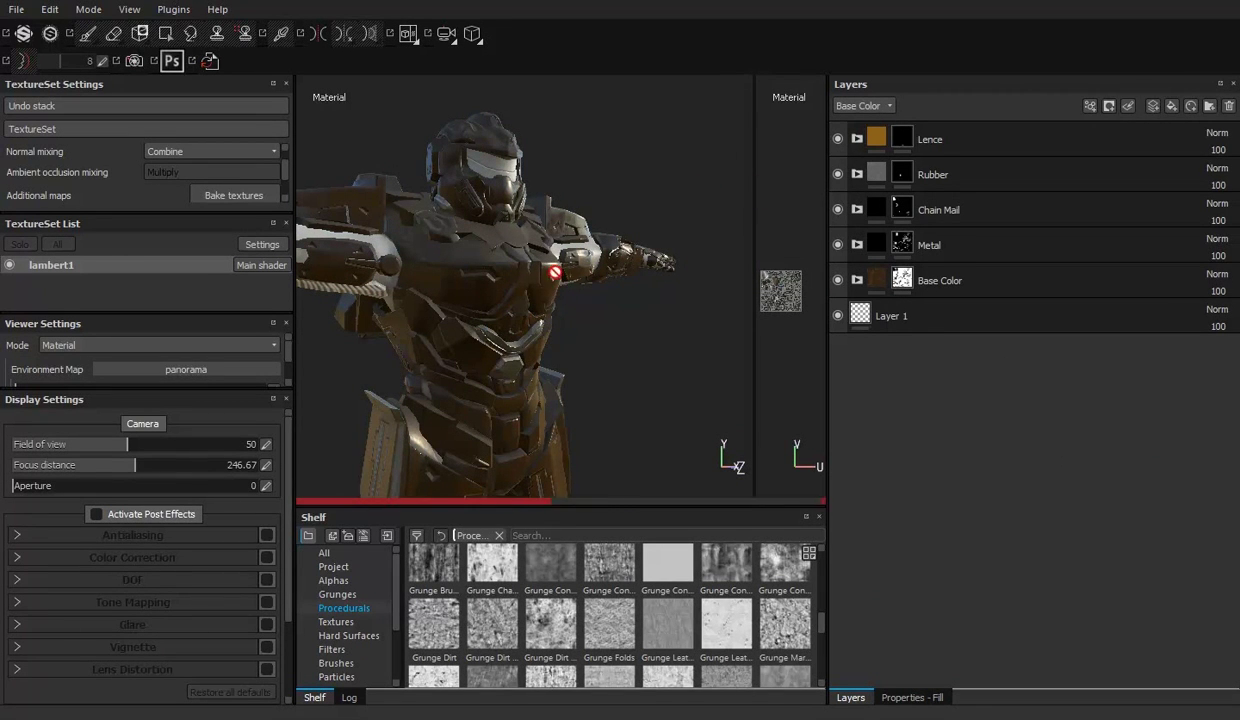
pyautogui.keyDown('alt'); pyautogui.moveTo(648, 318); pyautogui.dragTo(626, 352); pyautogui.keyUp('alt')
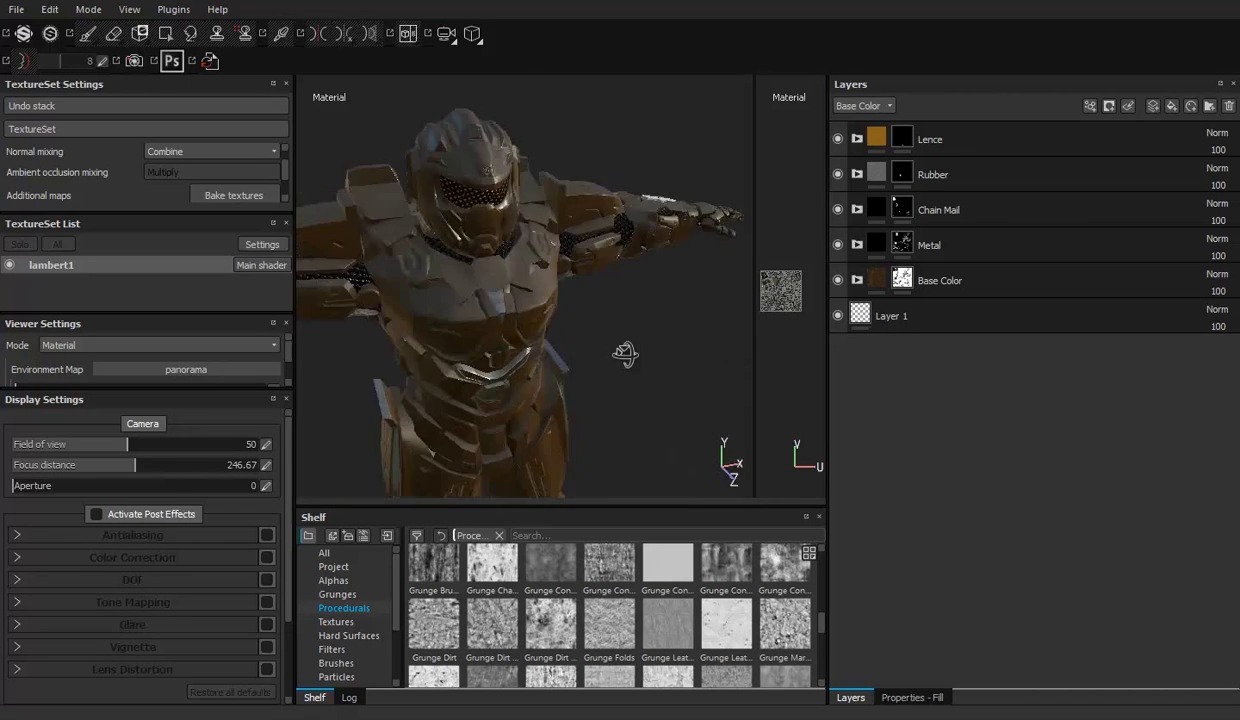
pyautogui.scroll(5, 515, 316)
pyautogui.moveTo(515, 316)
pyautogui.keyDown('alt'); pyautogui.mouseDown()
pyautogui.moveTo(564, 330)
pyautogui.moveTo(612, 307)
pyautogui.moveTo(515, 297)
pyautogui.mouseUp(); pyautogui.keyUp('alt')
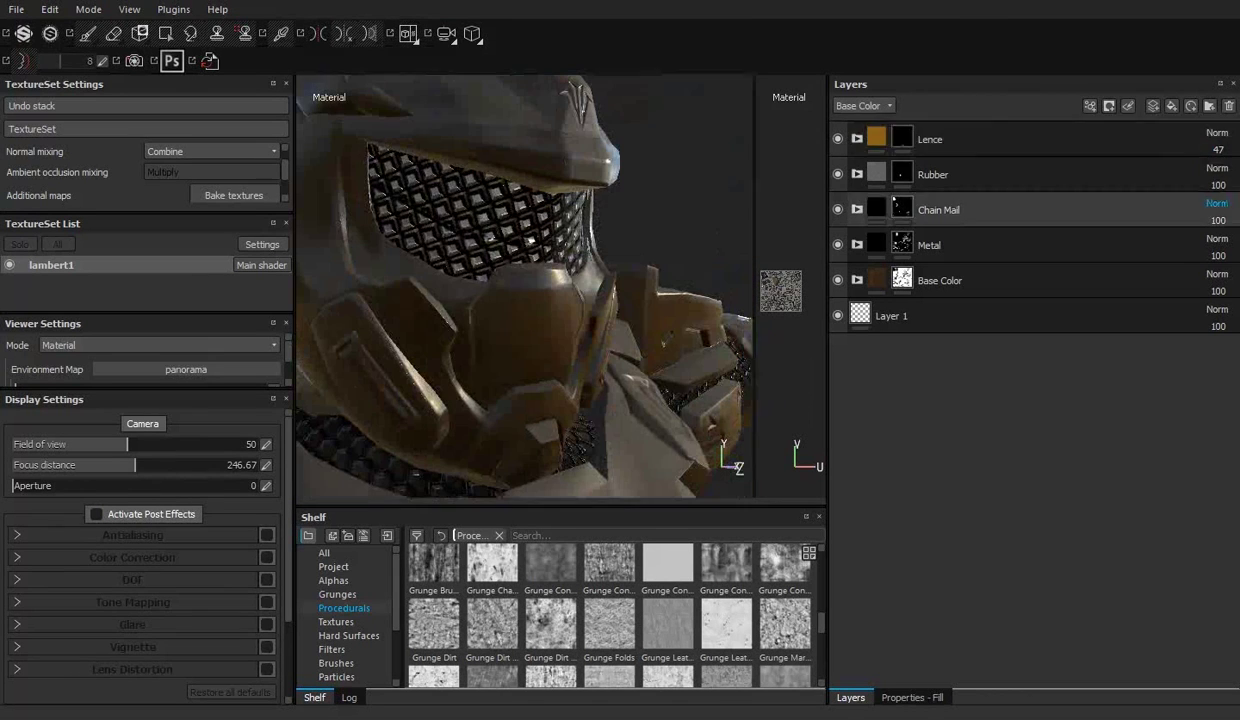
# Step: Try Divide and other blend modes on Fill layer 4 inside the Lence folder
pyautogui.click(857, 139)
pyautogui.click(1217, 168)
pyautogui.click(1147, 268)
pyautogui.click(1217, 168)
pyautogui.click(1145, 265)
pyautogui.click(1217, 168)
pyautogui.click(1140, 443)
pyautogui.click(1217, 168)
pyautogui.click(1210, 228)
pyautogui.click(857, 139)
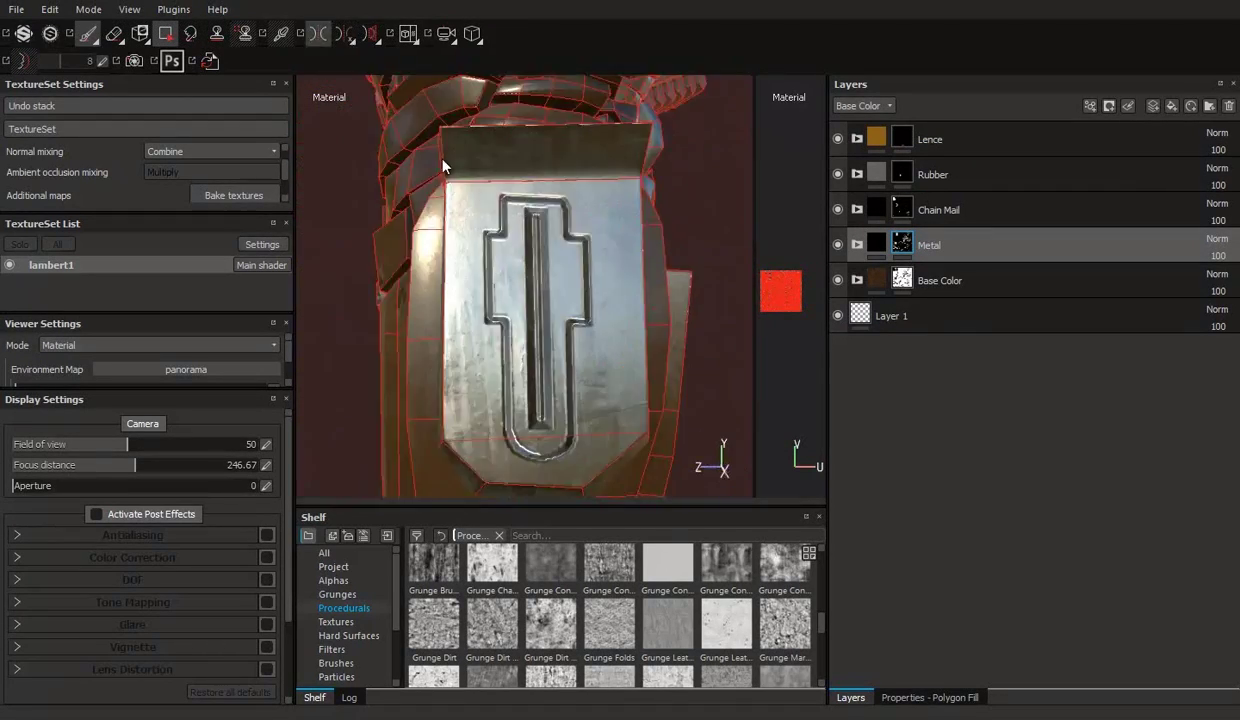
# Step: Switch to painting on the model, browse brush presets, and enlarge the 3D view
pyautogui.moveTo(551, 506); pyautogui.dragTo(551, 408)
pyautogui.click(333, 495)
pyautogui.click(338, 605)
pyautogui.click(336, 564)
pyautogui.moveTo(735, 408); pyautogui.dragTo(735, 585)
pyautogui.moveTo(828, 277); pyautogui.dragTo(922, 277)
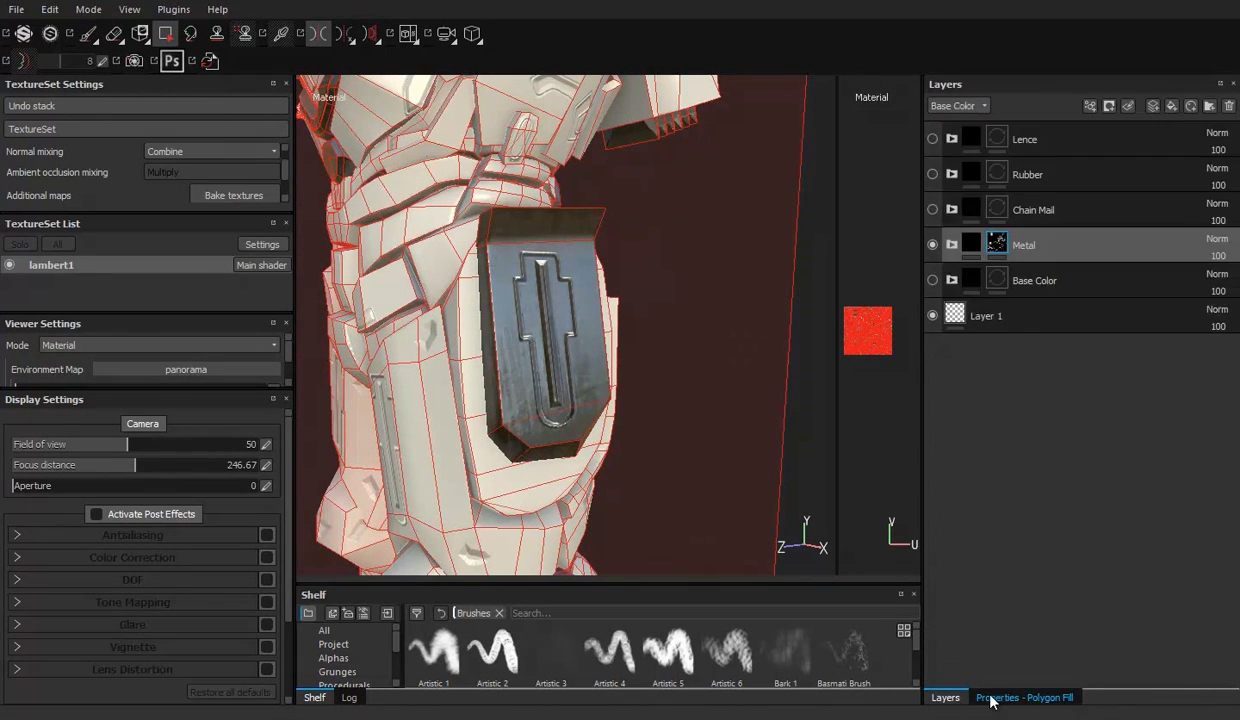
# Step: On the Base Color layer, polygon-fill the cross plate back to plain white and reframe the model
pyautogui.click(588, 258)
pyautogui.click(945, 697)
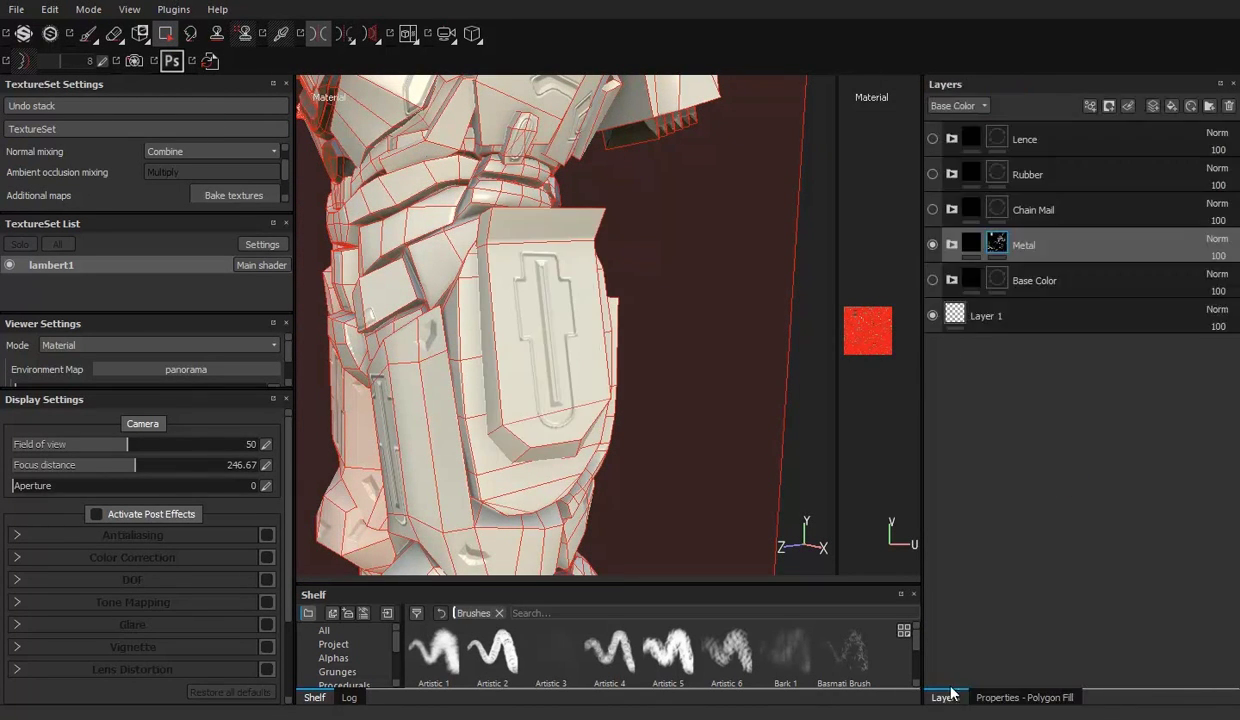
pyautogui.click(996, 289)
pyautogui.click(1025, 697)
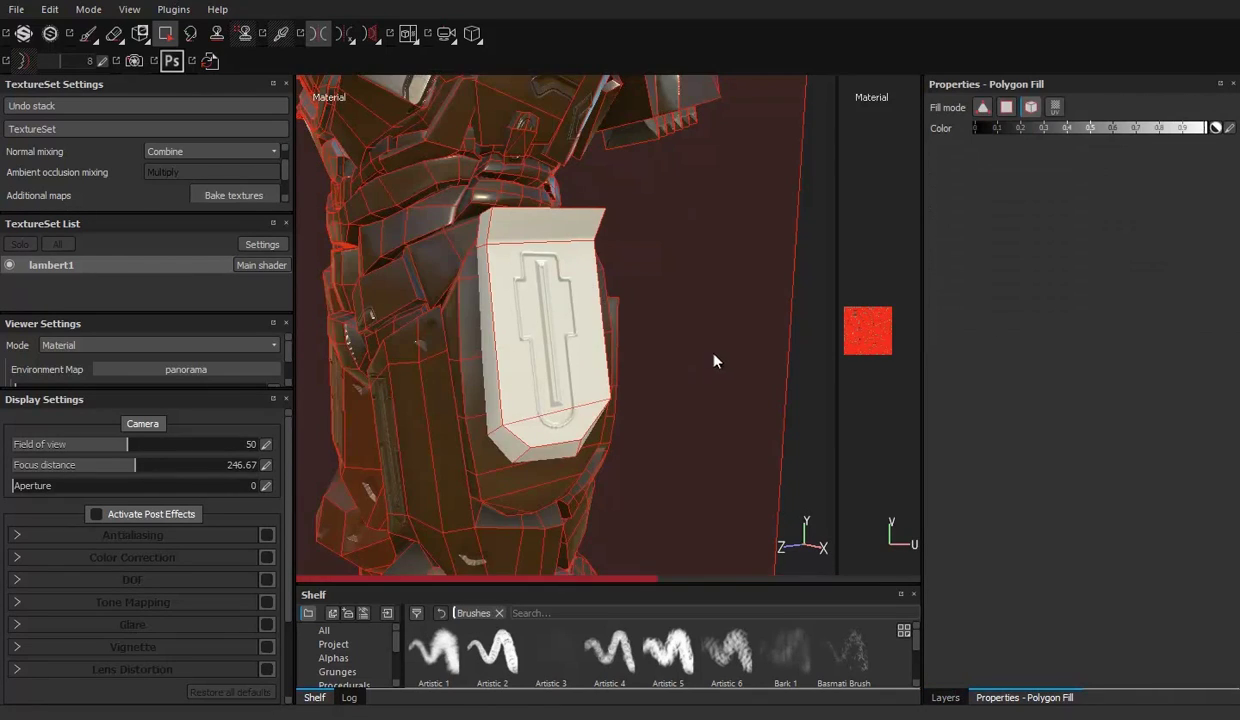
pyautogui.moveTo(660, 362)
pyautogui.keyDown('alt'); pyautogui.mouseDown()
pyautogui.moveTo(401, 363)
pyautogui.moveTo(670, 374)
pyautogui.moveTo(624, 307)
pyautogui.moveTo(695, 406)
pyautogui.moveTo(505, 179)
pyautogui.moveTo(588, 421)
pyautogui.mouseUp(); pyautogui.keyUp('alt')
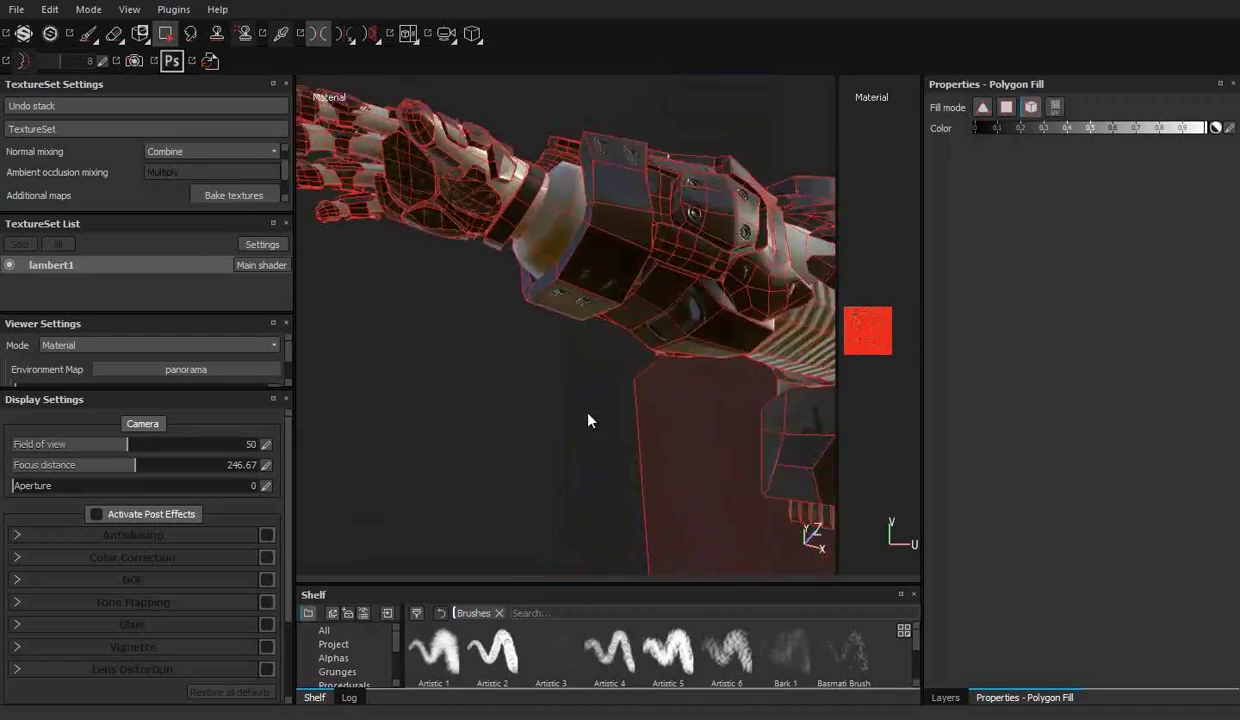
pyautogui.press('f')
pyautogui.click(945, 697)
# Step: With a brush on the Metal layer, paint steel along the cross's top bar, vertical groove and horizontal bar
pyautogui.click(1023, 245)
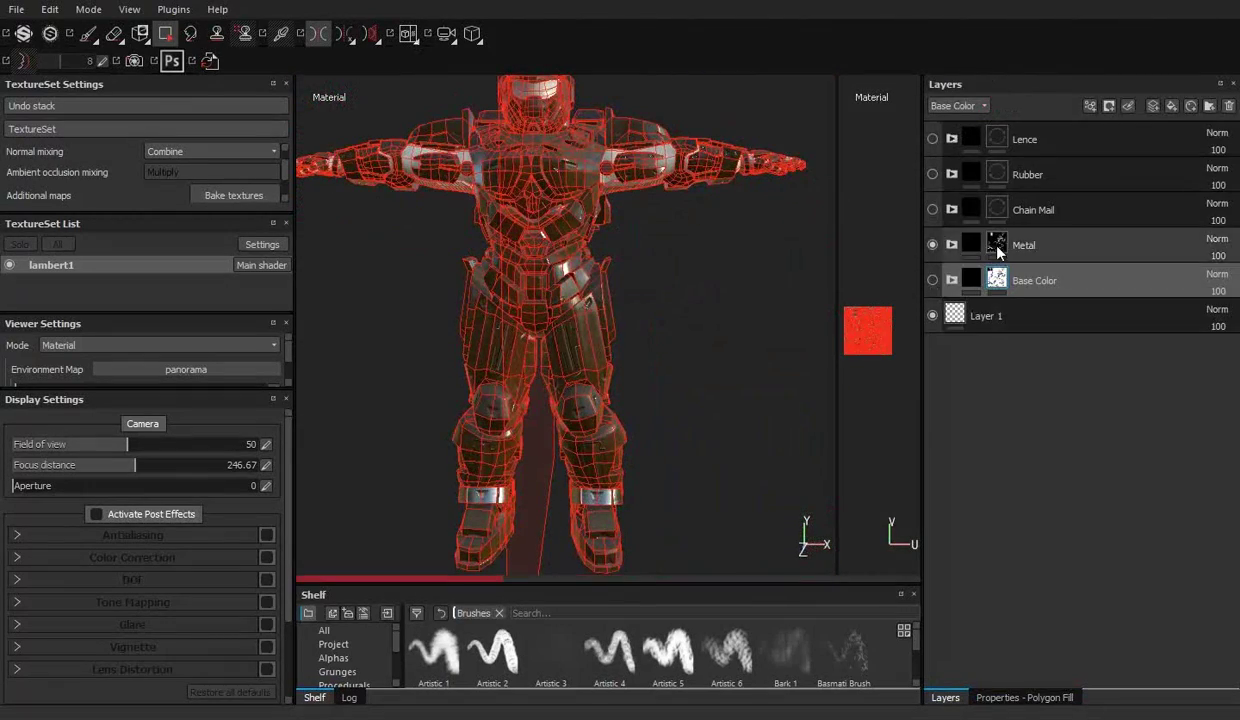
pyautogui.click(1023, 697)
pyautogui.press('1')
pyautogui.scroll(5, 512, 280)
pyautogui.scroll(3, 487, 280)
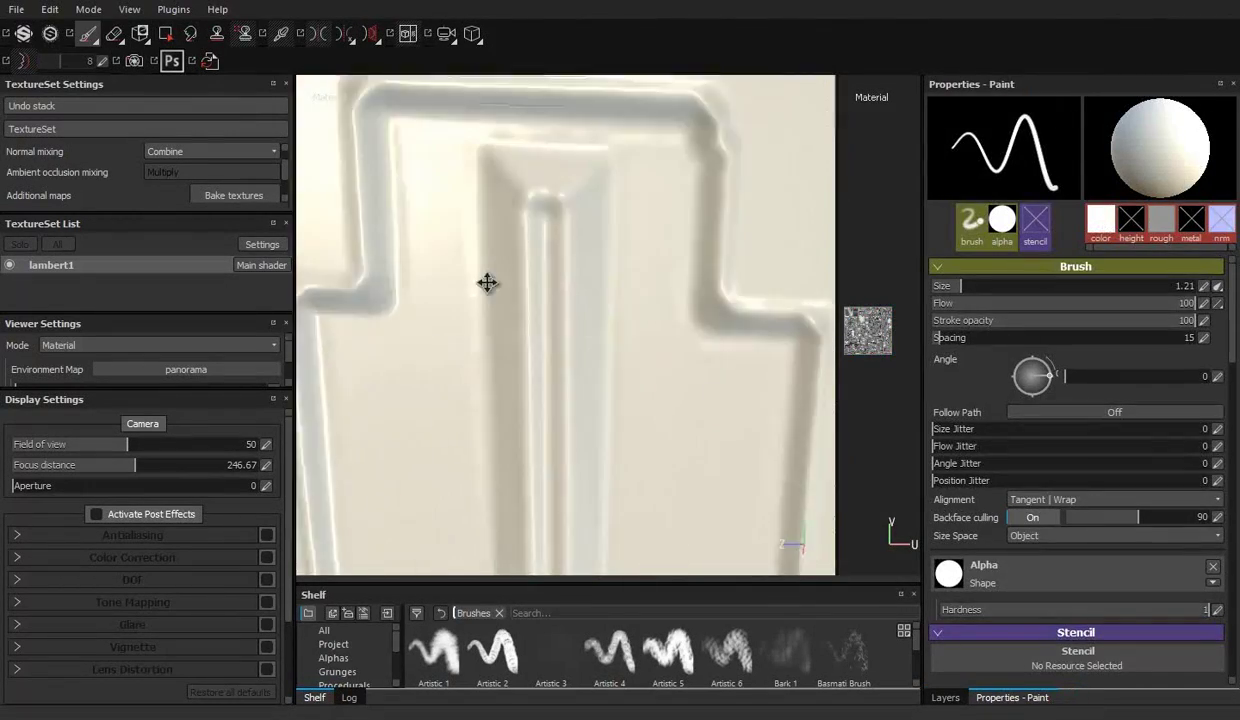
pyautogui.scroll(2, 432, 178)
pyautogui.click(421, 188)
pyautogui.keyDown('shift'); pyautogui.click(733, 199); pyautogui.keyUp('shift')
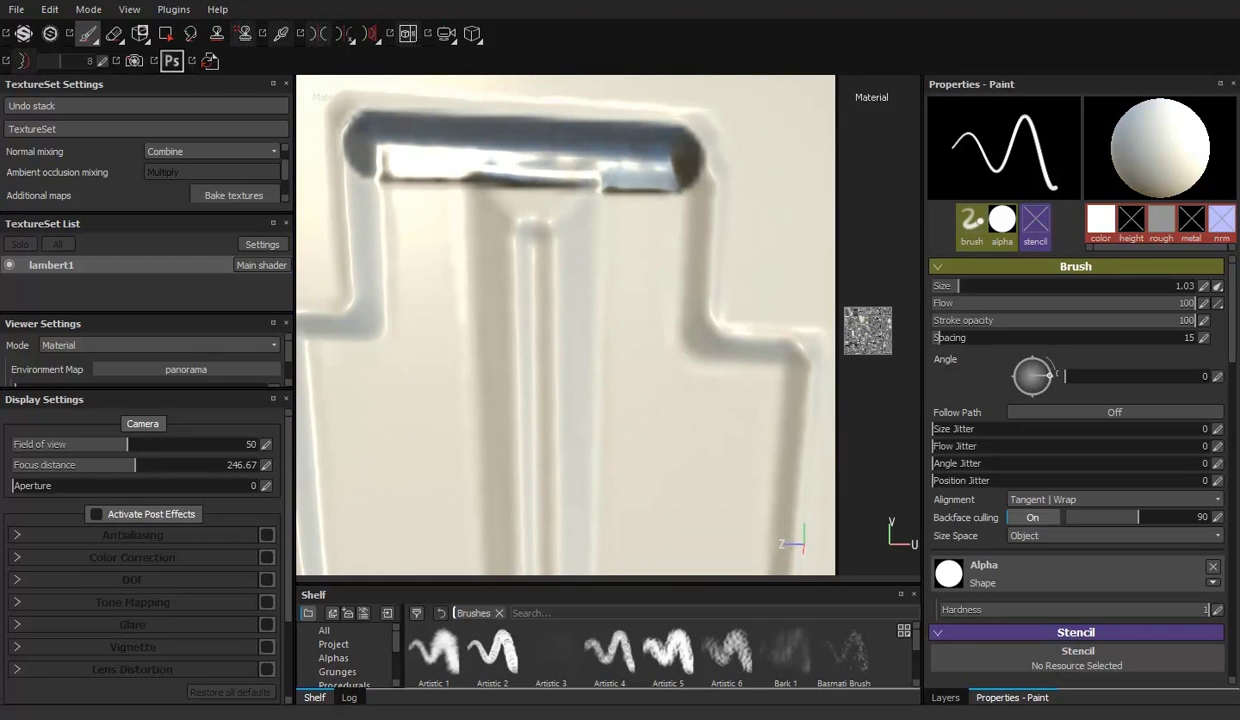
pyautogui.moveTo(677, 197); pyautogui.dragTo(675, 332)
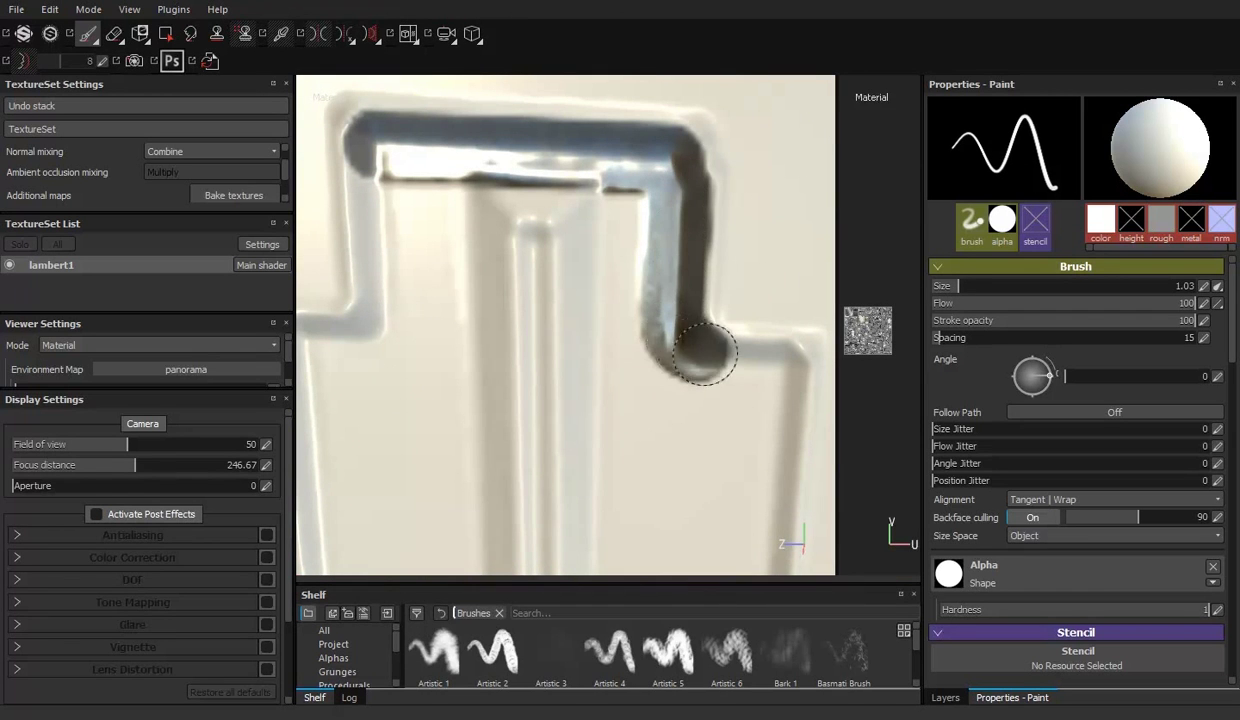
pyautogui.moveTo(776, 364); pyautogui.dragTo(768, 388)
pyautogui.keyDown('alt'); pyautogui.moveTo(509, 324); pyautogui.dragTo(564, 152, button='middle'); pyautogui.keyUp('alt')
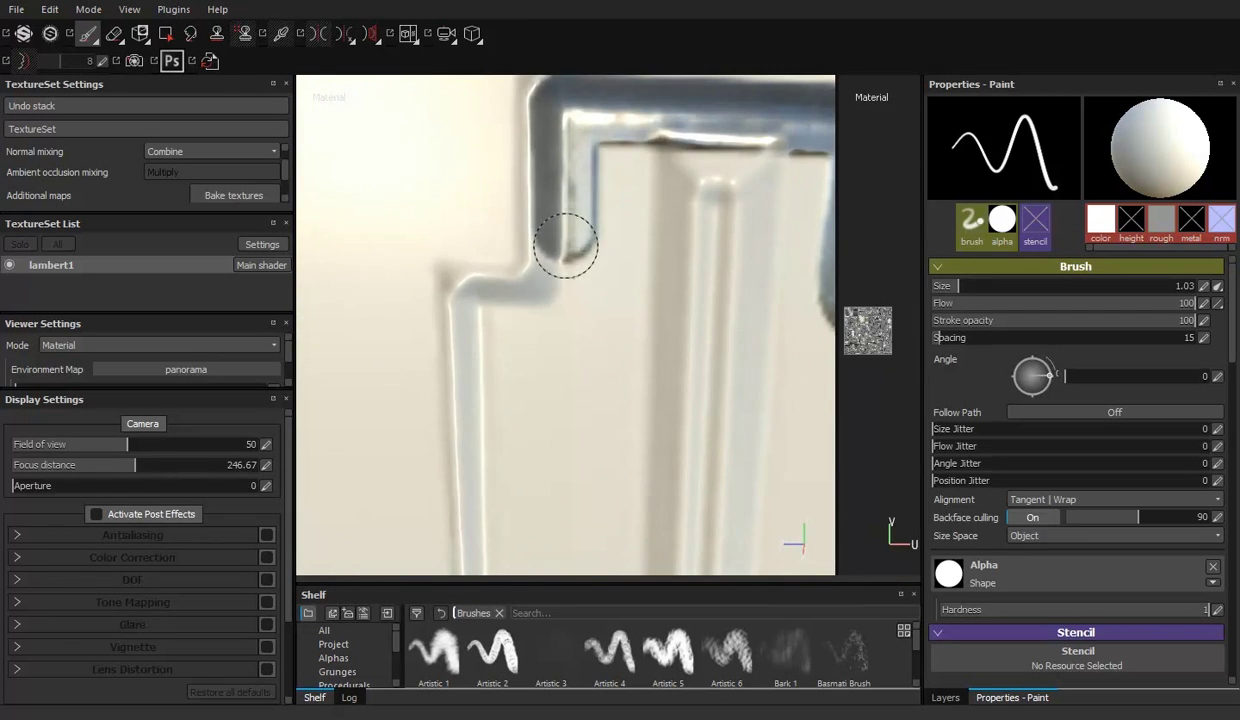
pyautogui.scroll(-4, 474, 338)
pyautogui.scroll(2, 429, 310)
pyautogui.moveTo(475, 268); pyautogui.dragTo(623, 279)
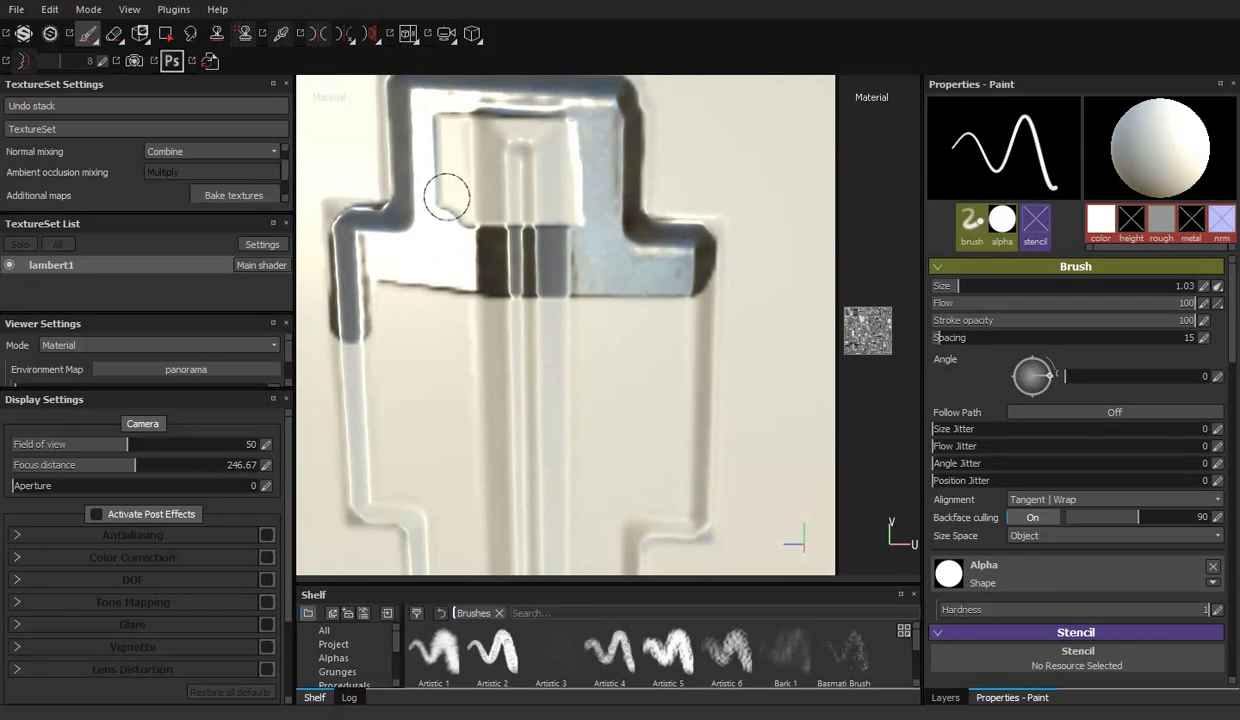
# Step: Paint metal into the rectangle and down the U-shaped part's arms and inner channel
pyautogui.keyDown('alt'); pyautogui.moveTo(545, 172); pyautogui.dragTo(452, 226, button='middle'); pyautogui.keyUp('alt')
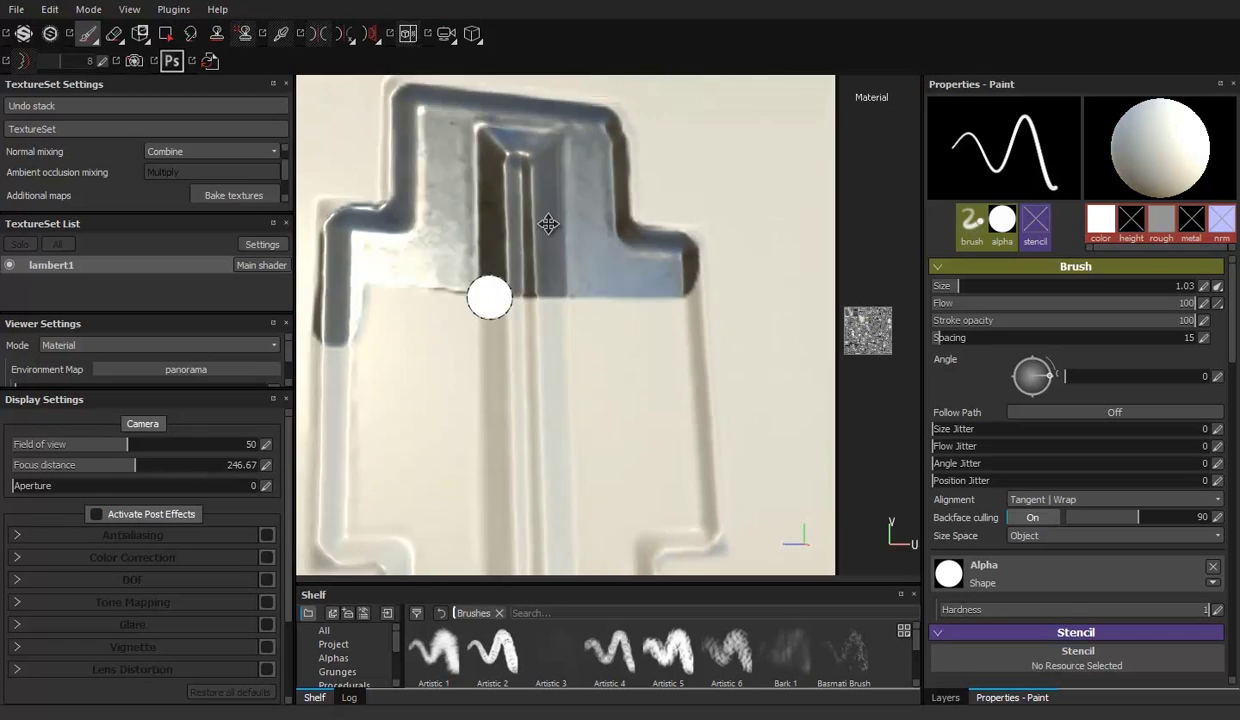
pyautogui.moveTo(461, 396)
pyautogui.keyDown('alt'); pyautogui.mouseDown()
pyautogui.moveTo(664, 380)
pyautogui.moveTo(707, 125)
pyautogui.mouseUp(); pyautogui.keyUp('alt')
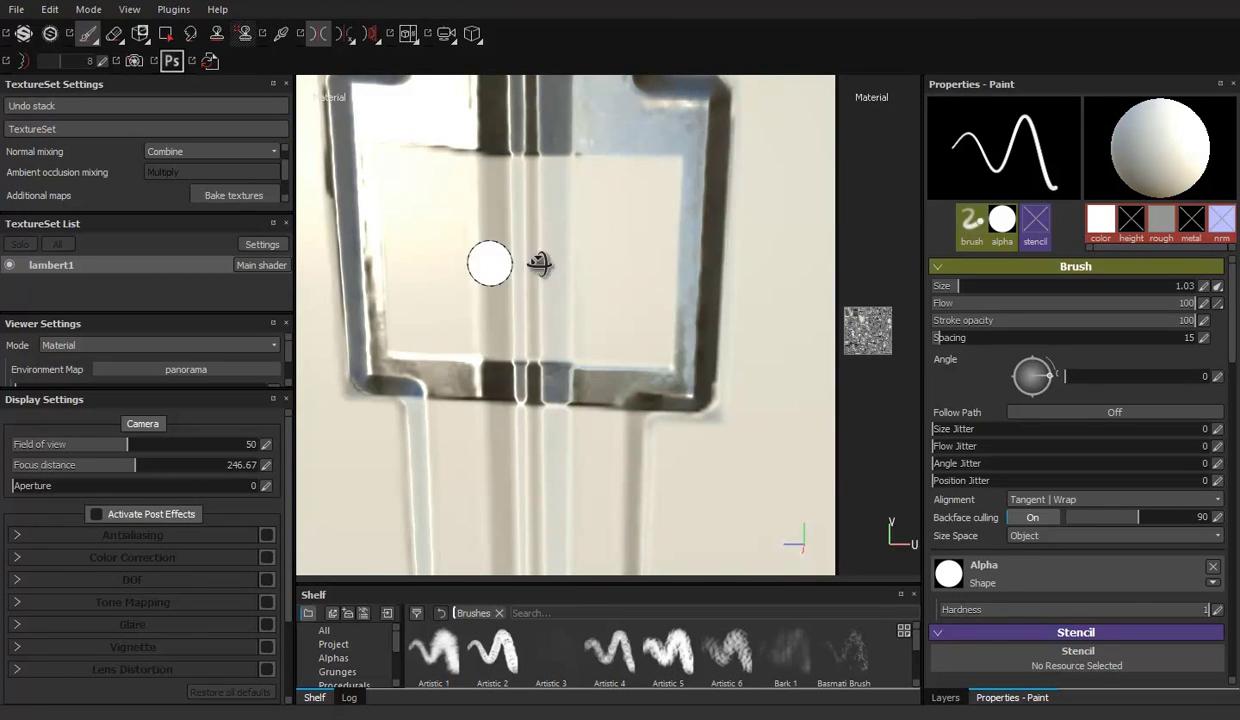
pyautogui.keyDown('alt'); pyautogui.moveTo(487, 263); pyautogui.dragTo(387, 280); pyautogui.keyUp('alt')
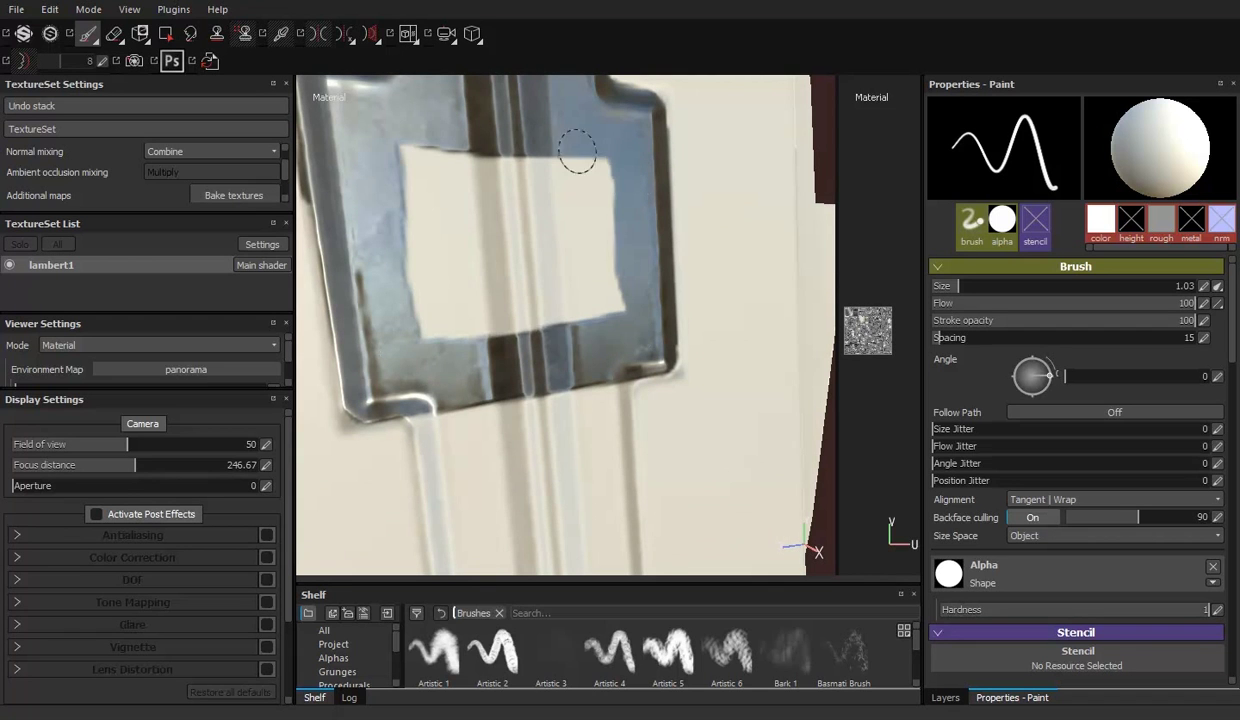
pyautogui.moveTo(577, 151); pyautogui.dragTo(404, 250)
pyautogui.moveTo(574, 170)
pyautogui.mouseDown()
pyautogui.moveTo(537, 277)
pyautogui.moveTo(520, 250)
pyautogui.moveTo(547, 236)
pyautogui.mouseUp()
pyautogui.moveTo(613, 292)
pyautogui.keyDown('alt'); pyautogui.mouseDown()
pyautogui.moveTo(512, 299)
pyautogui.moveTo(436, 118)
pyautogui.mouseUp(); pyautogui.keyUp('alt')
pyautogui.moveTo(443, 263)
pyautogui.mouseDown()
pyautogui.moveTo(430, 345)
pyautogui.moveTo(585, 112)
pyautogui.mouseUp()
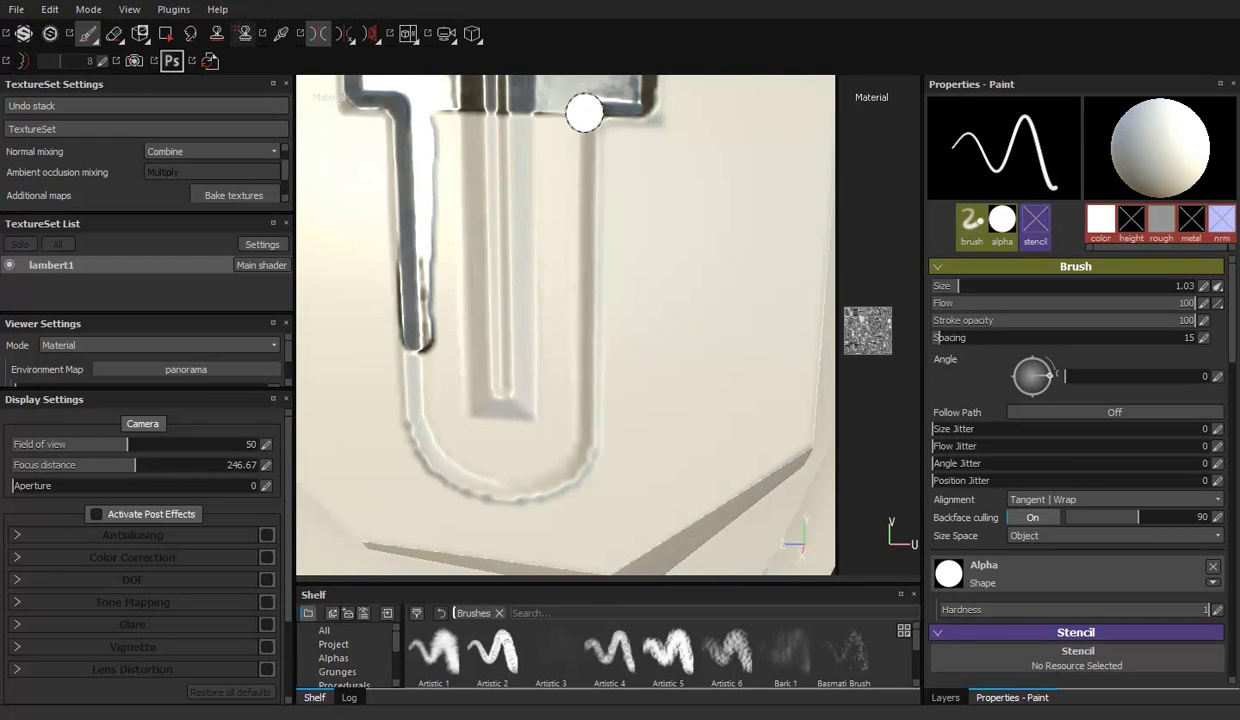
pyautogui.keyDown('shift'); pyautogui.click(548, 424); pyautogui.keyUp('shift')
pyautogui.moveTo(420, 402); pyautogui.dragTo(428, 428)
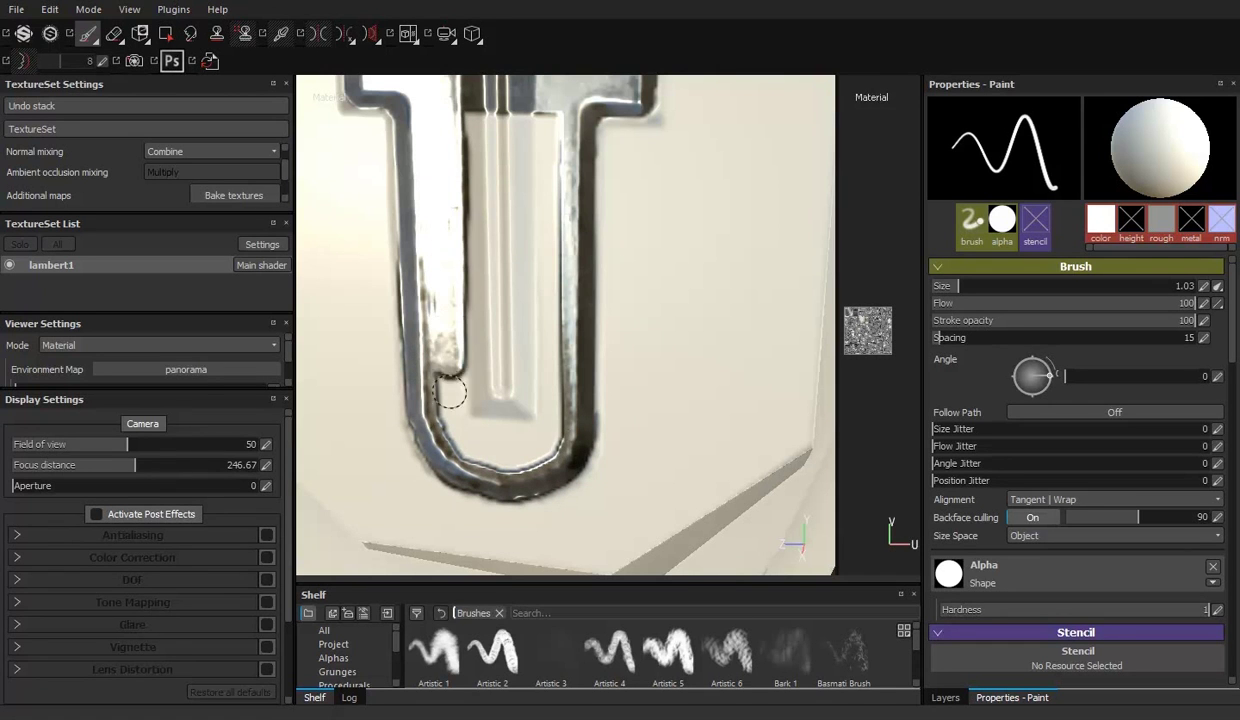
pyautogui.keyDown('shift'); pyautogui.click(557, 373); pyautogui.keyUp('shift')
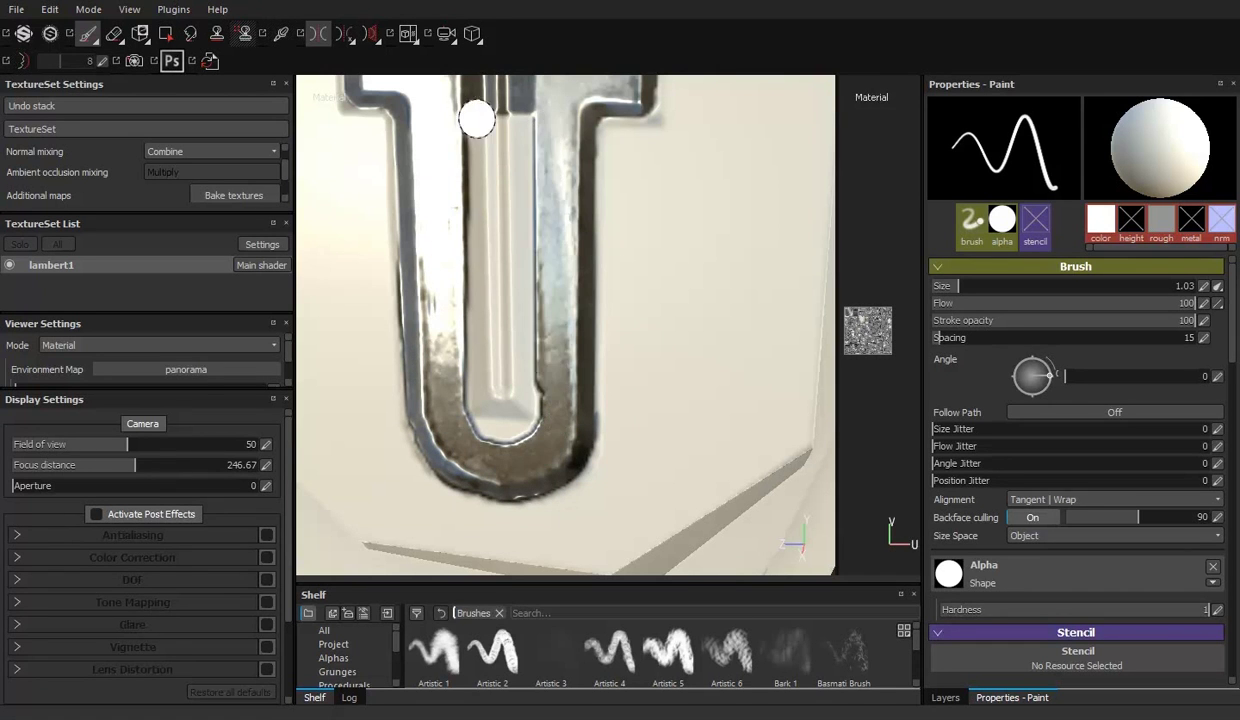
pyautogui.keyDown('shift'); pyautogui.click(463, 415); pyautogui.keyUp('shift')
pyautogui.keyDown('shift'); pyautogui.click(506, 441); pyautogui.keyUp('shift')
pyautogui.keyDown('shift'); pyautogui.click(531, 431); pyautogui.keyUp('shift')
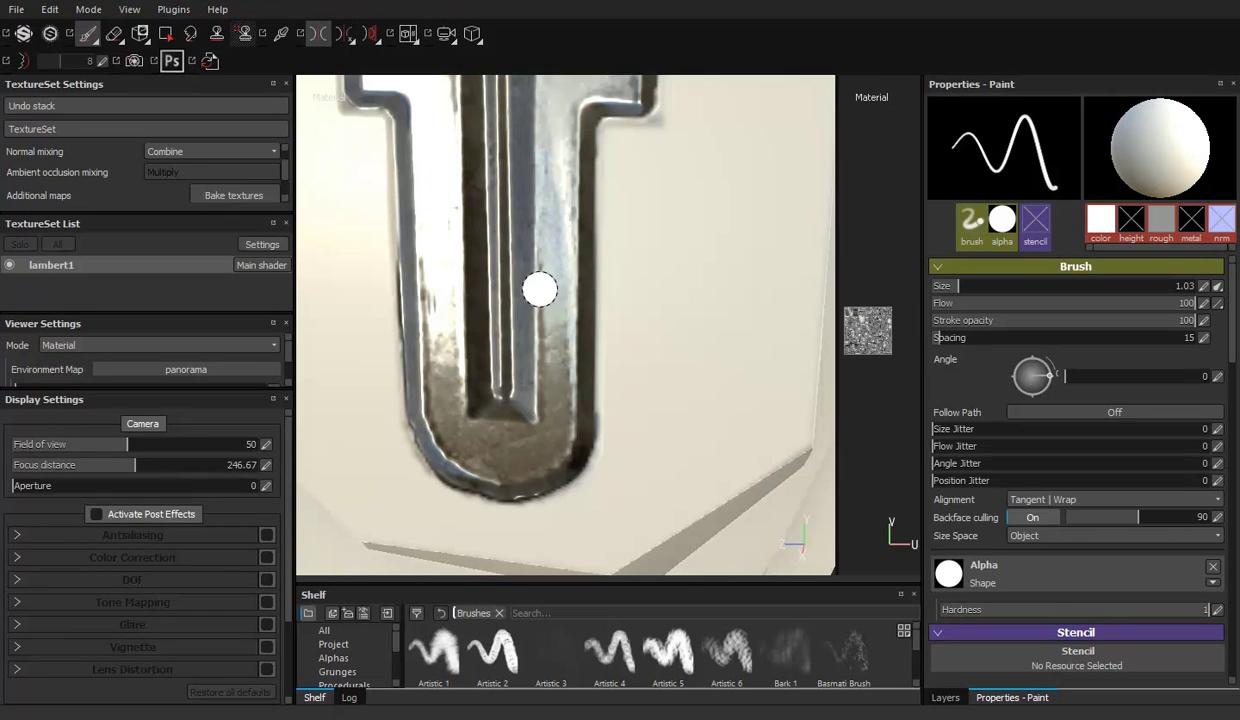
# Step: Paint metal into the left slot, top channel, stepped right channel and the T-recess's long channels
pyautogui.click(498, 343)
pyautogui.keyDown('shift'); pyautogui.click(465, 222); pyautogui.keyUp('shift')
pyautogui.keyDown('shift'); pyautogui.click(657, 192); pyautogui.keyUp('shift')
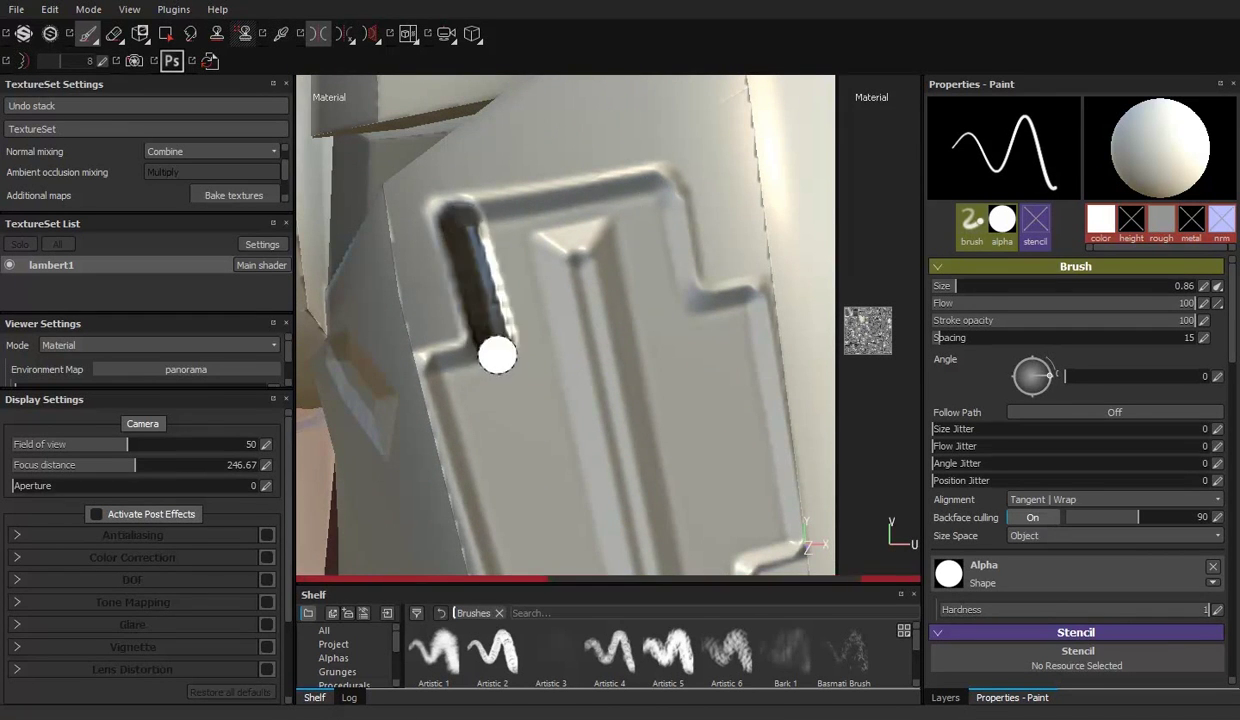
pyautogui.moveTo(678, 321)
pyautogui.keyDown('alt'); pyautogui.mouseDown()
pyautogui.moveTo(714, 263)
pyautogui.moveTo(642, 267)
pyautogui.mouseUp(); pyautogui.keyUp('alt')
pyautogui.moveTo(642, 267)
pyautogui.keyDown('alt'); pyautogui.mouseDown(button='middle')
pyautogui.moveTo(673, 357)
pyautogui.moveTo(612, 205)
pyautogui.mouseUp(button='middle'); pyautogui.keyUp('alt')
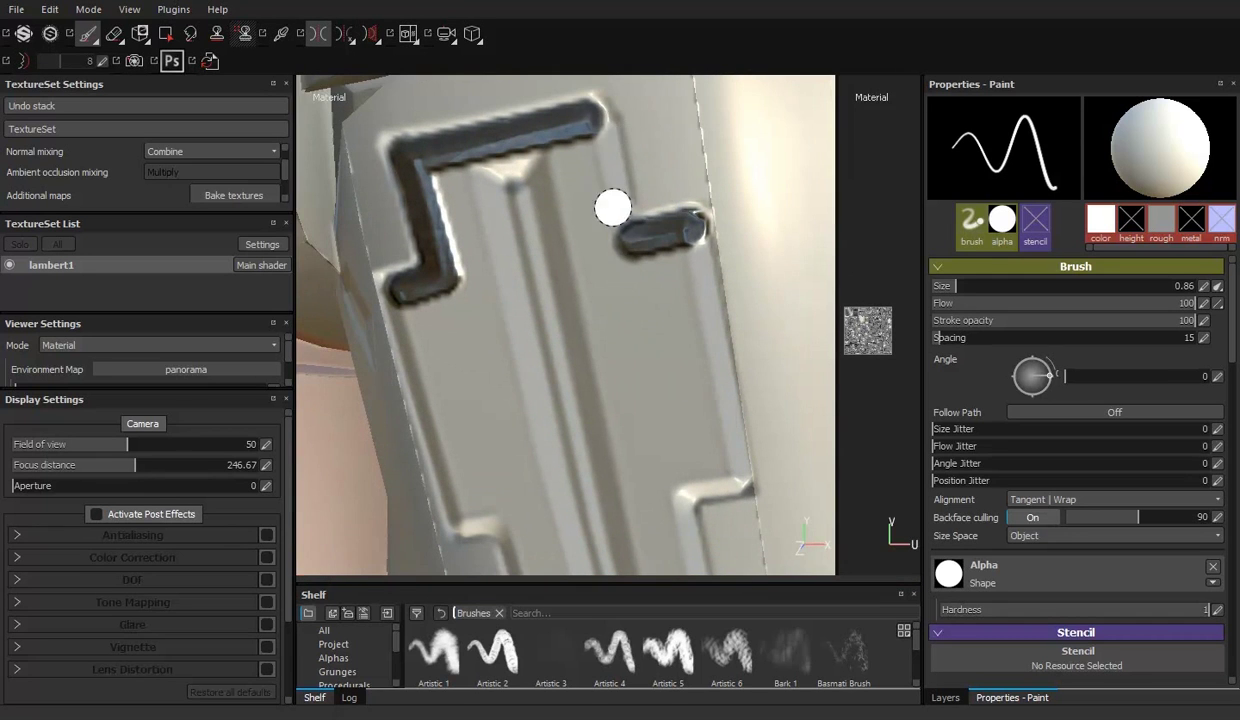
pyautogui.keyDown('alt'); pyautogui.moveTo(612, 205); pyautogui.dragTo(648, 396); pyautogui.keyUp('alt')
pyautogui.keyDown('shift'); pyautogui.click(665, 428); pyautogui.keyUp('shift')
pyautogui.keyDown('alt'); pyautogui.moveTo(611, 441); pyautogui.dragTo(584, 299); pyautogui.keyUp('alt')
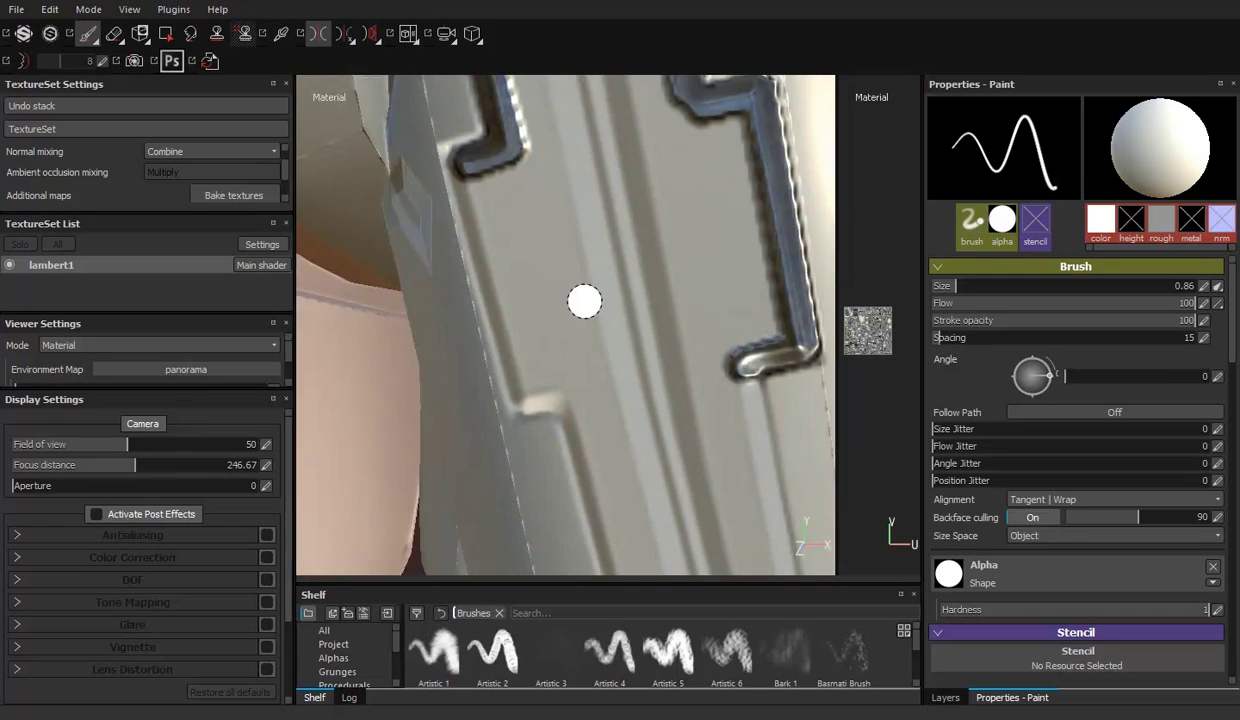
pyautogui.keyDown('alt'); pyautogui.moveTo(584, 299); pyautogui.dragTo(515, 393, button='middle'); pyautogui.keyUp('alt')
pyautogui.keyDown('shift'); pyautogui.click(548, 401); pyautogui.keyUp('shift')
pyautogui.keyDown('alt'); pyautogui.moveTo(657, 390); pyautogui.dragTo(473, 183); pyautogui.keyUp('alt')
pyautogui.click(473, 183)
pyautogui.keyDown('shift'); pyautogui.click(537, 468); pyautogui.keyUp('shift')
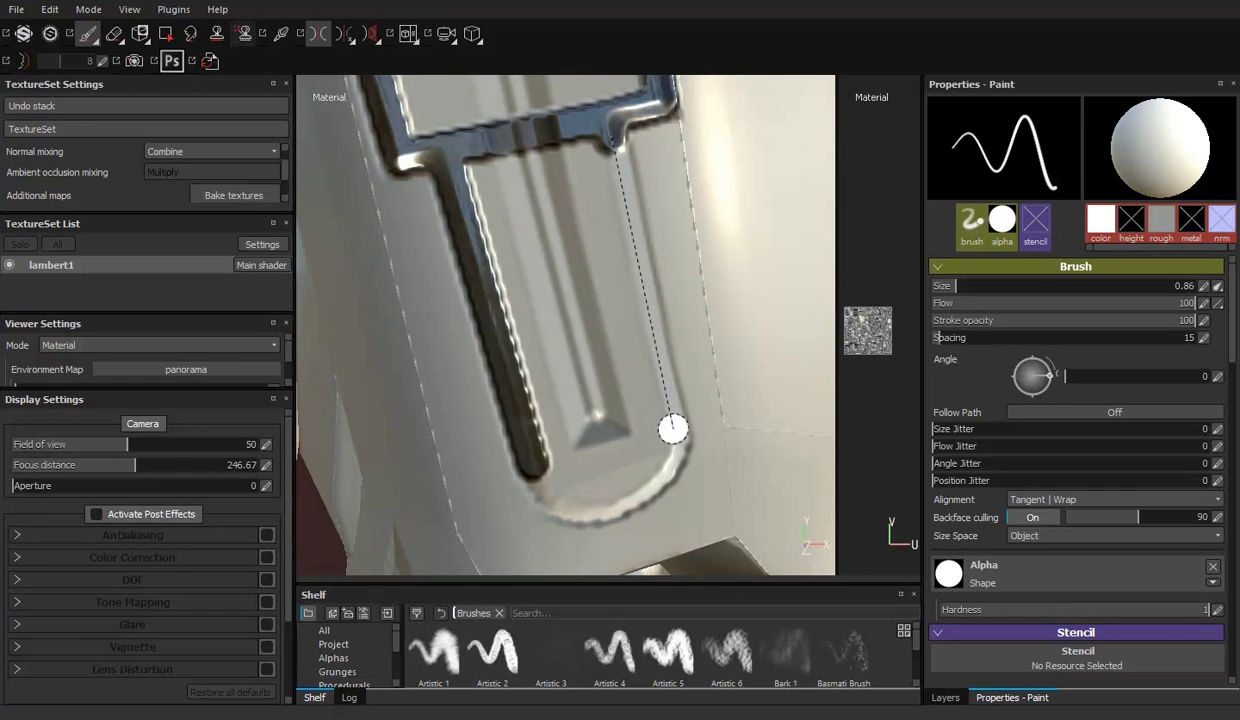
pyautogui.keyDown('shift'); pyautogui.click(673, 430); pyautogui.keyUp('shift')
pyautogui.moveTo(632, 487); pyautogui.dragTo(473, 418)
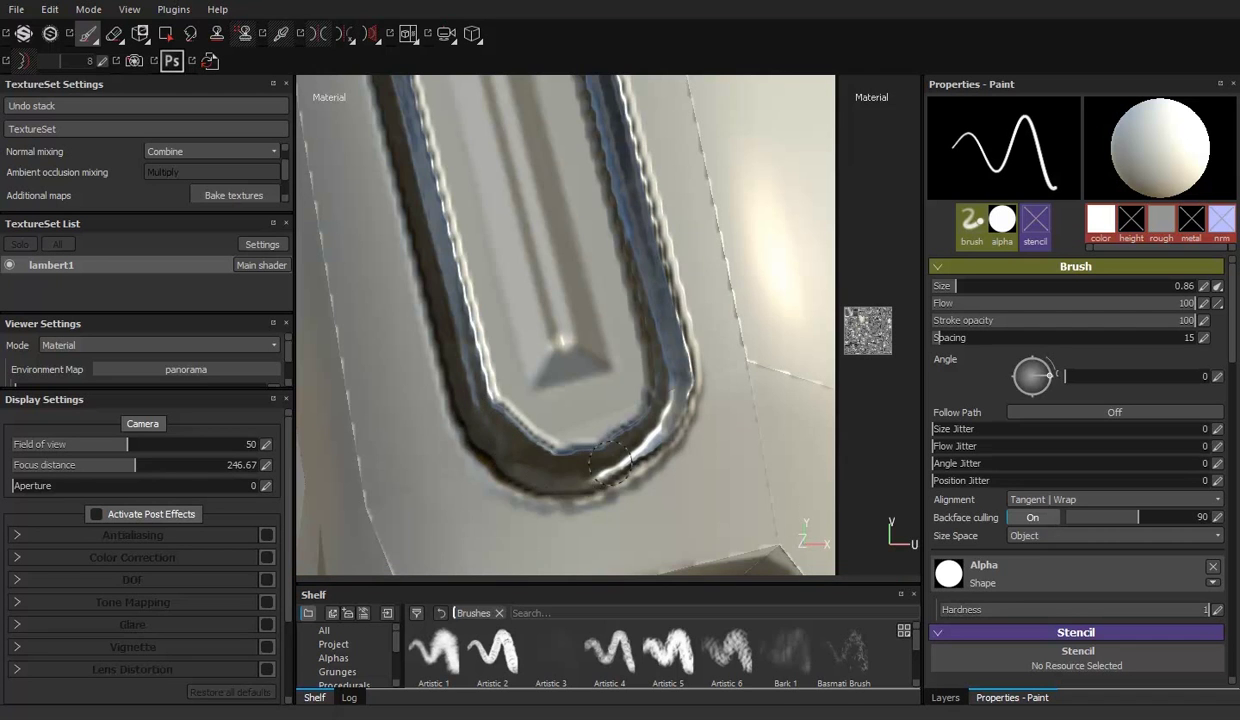
# Step: Enlarge the brush to 1.77 and fill the cross-shaped recess with metal
pyautogui.keyDown('alt'); pyautogui.moveTo(612, 462); pyautogui.dragTo(506, 285); pyautogui.keyUp('alt')
pyautogui.press(']')
pyautogui.press(']')
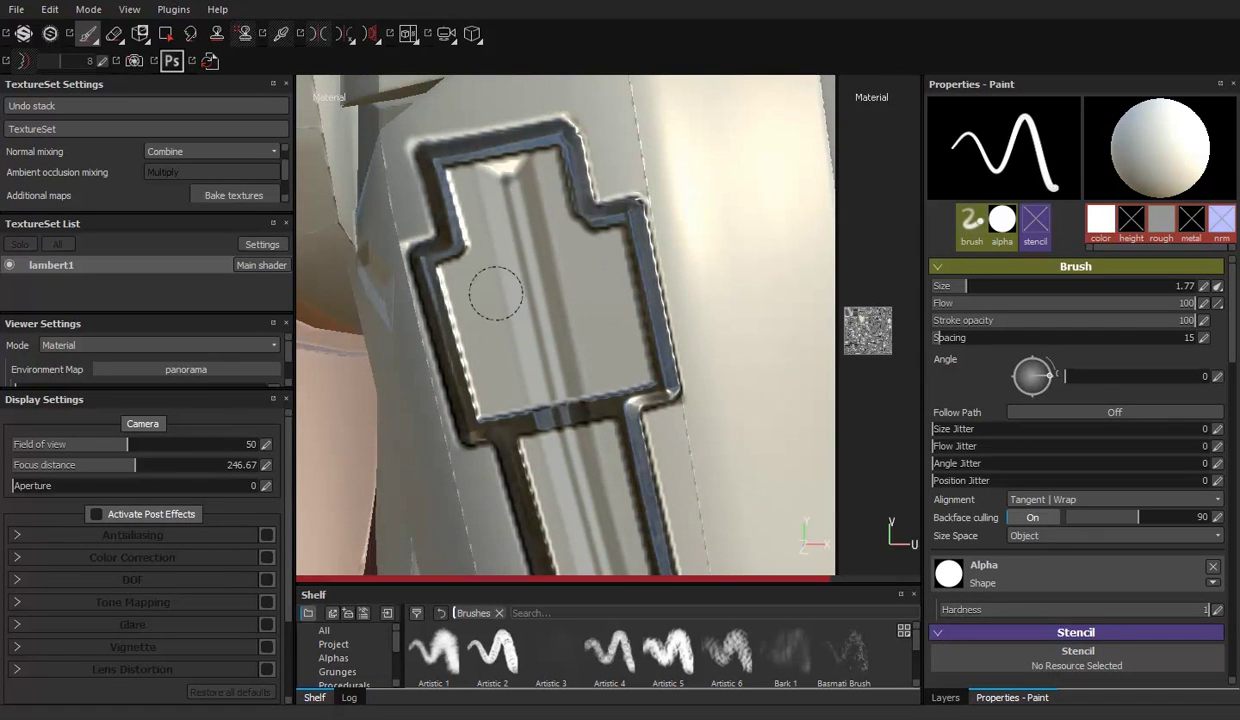
pyautogui.moveTo(515, 168); pyautogui.dragTo(505, 335)
pyautogui.moveTo(560, 150); pyautogui.dragTo(604, 373)
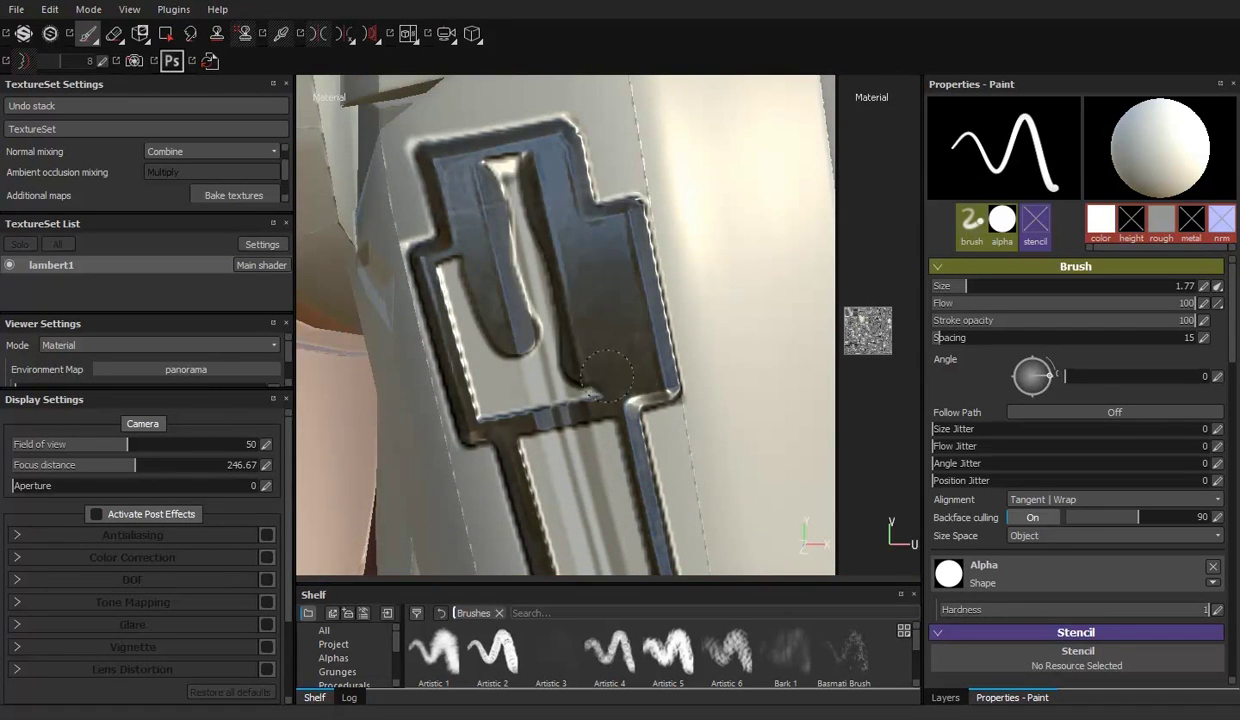
pyautogui.moveTo(492, 398); pyautogui.dragTo(459, 315)
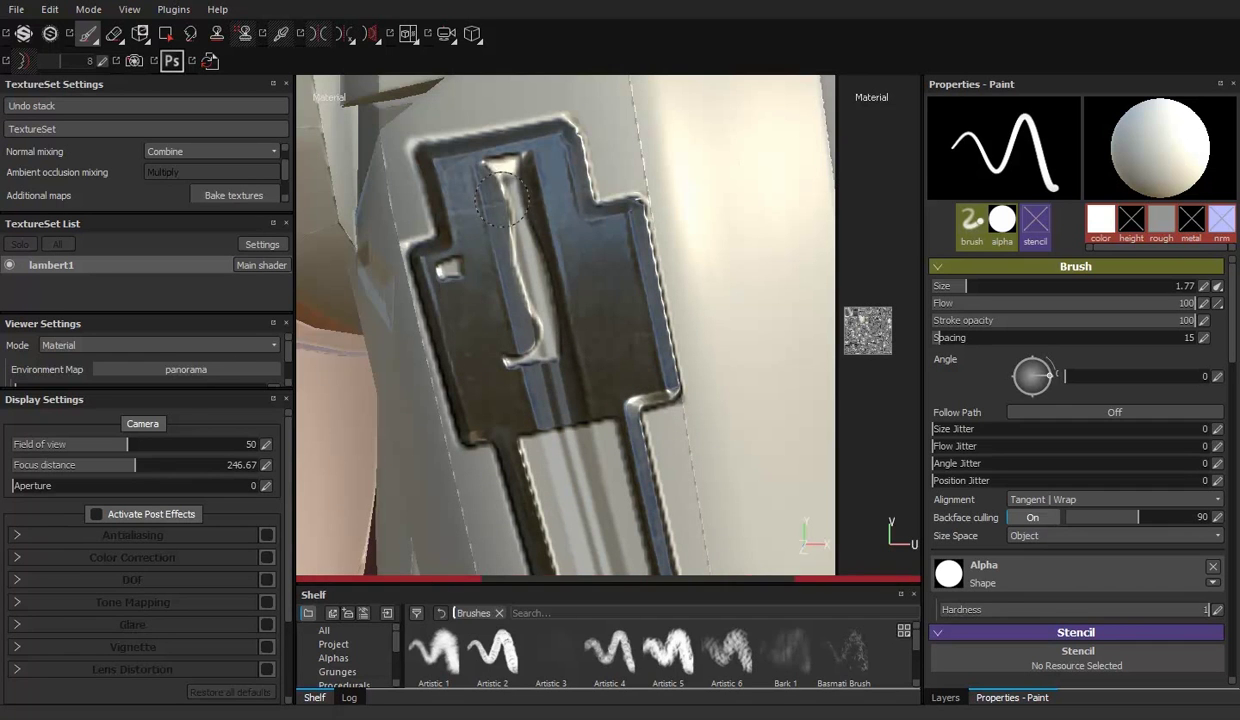
pyautogui.moveTo(498, 180)
pyautogui.keyDown('alt'); pyautogui.mouseDown()
pyautogui.moveTo(567, 229)
pyautogui.moveTo(465, 227)
pyautogui.moveTo(548, 465)
pyautogui.moveTo(563, 297)
pyautogui.moveTo(631, 332)
pyautogui.moveTo(576, 230)
pyautogui.moveTo(620, 345)
pyautogui.mouseUp(); pyautogui.keyUp('alt')
pyautogui.scroll(-5, 519, 263)
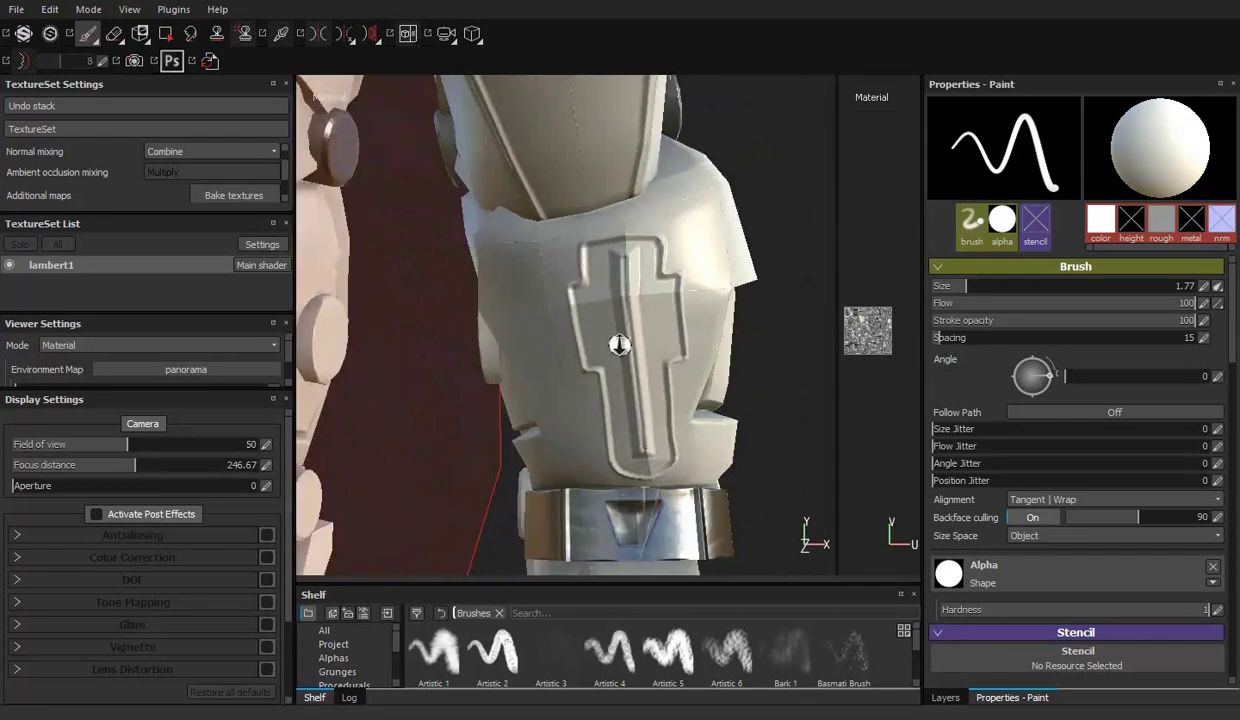
pyautogui.scroll(-5, 620, 345)
# Step: Select the Metal layer in the layer stack and switch to the Paint brush
pyautogui.press('4')
pyautogui.click(1035, 697)
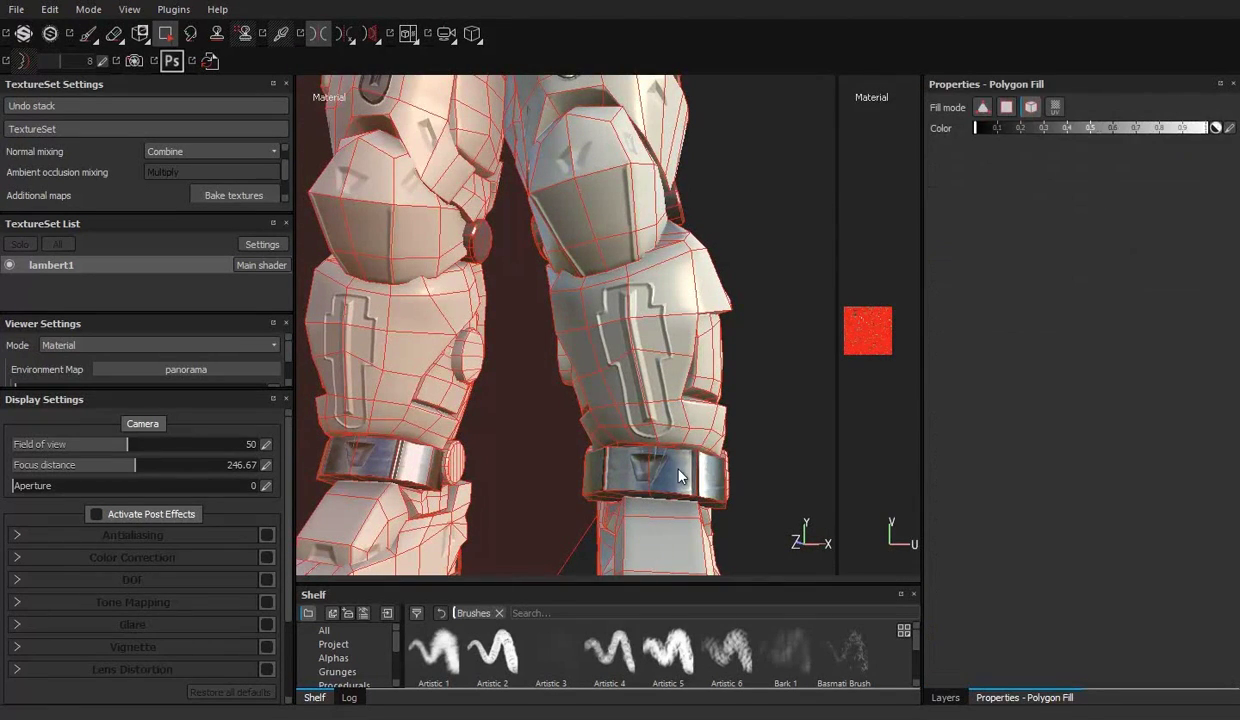
pyautogui.click(945, 697)
pyautogui.click(968, 278)
pyautogui.click(1024, 697)
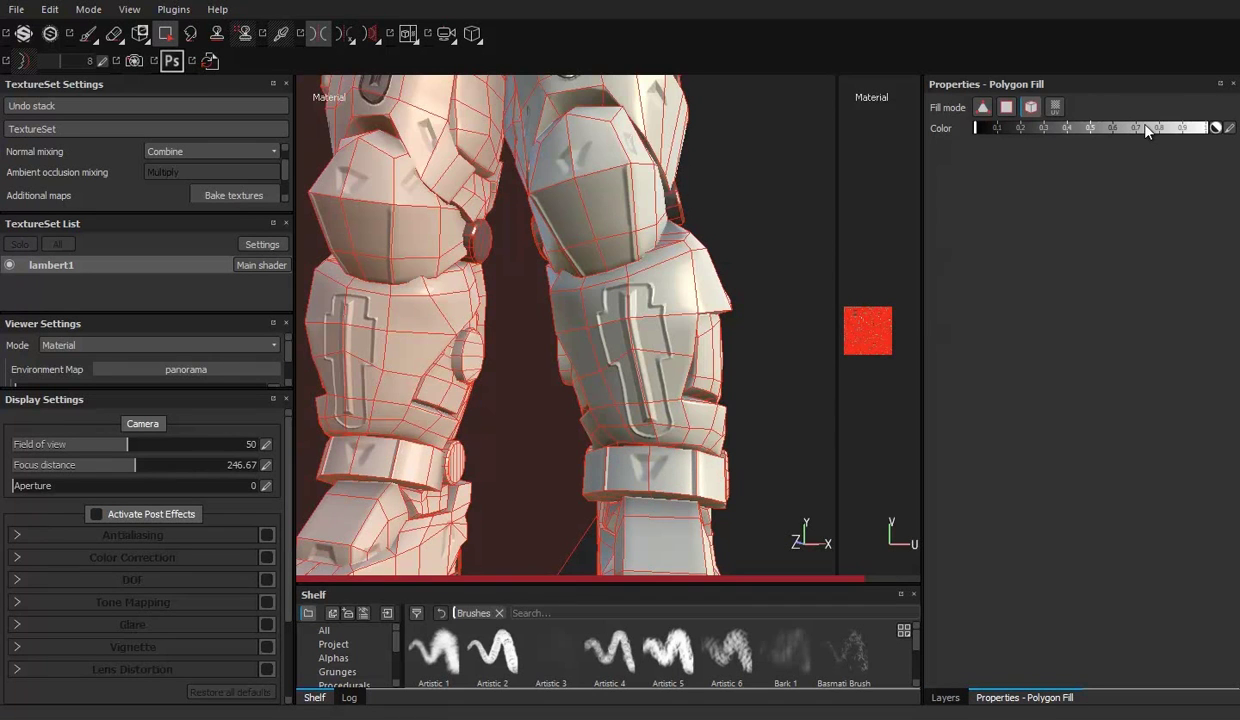
pyautogui.click(960, 700)
pyautogui.click(1010, 245)
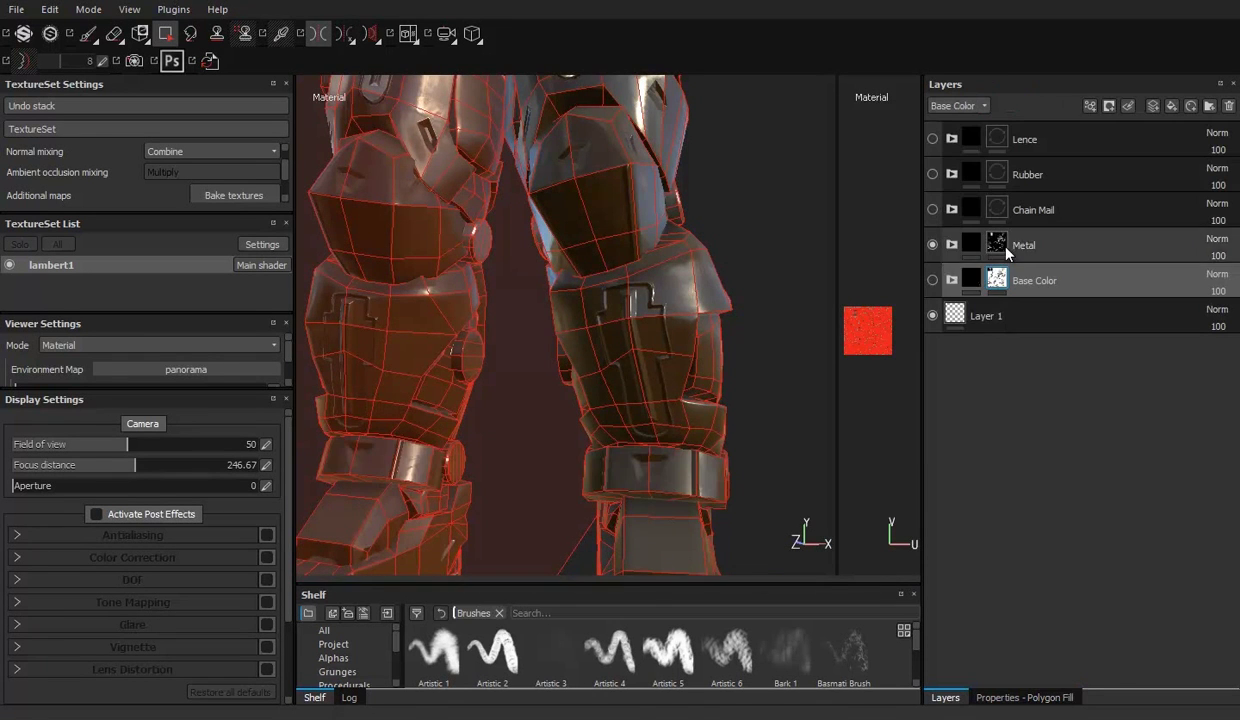
pyautogui.click(88, 33)
# Step: Paint straight worn-metal strokes across the thigh plate's top, right side and bar end
pyautogui.scroll(3, 671, 359)
pyautogui.scroll(3, 671, 359)
pyautogui.click(460, 255)
pyautogui.keyDown('shift'); pyautogui.click(640, 238); pyautogui.keyUp('shift')
pyautogui.keyDown('shift'); pyautogui.click(640, 328); pyautogui.keyUp('shift')
pyautogui.moveTo(460, 255); pyautogui.dragTo(466, 282)
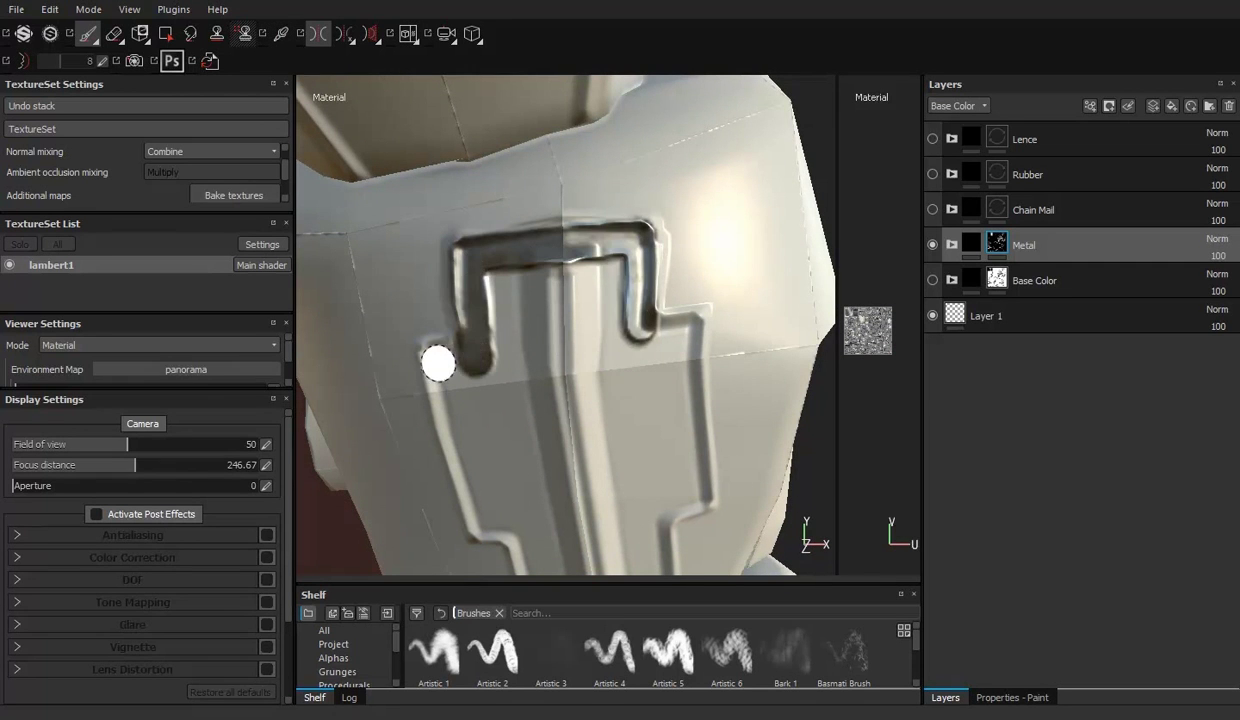
# Step: Fill the cross's left and right grooves and the plate's inner slot with worn metal
pyautogui.keyDown('alt'); pyautogui.moveTo(679, 332); pyautogui.dragTo(655, 319); pyautogui.keyUp('alt')
pyautogui.keyDown('shift'); pyautogui.click(678, 434); pyautogui.keyUp('shift')
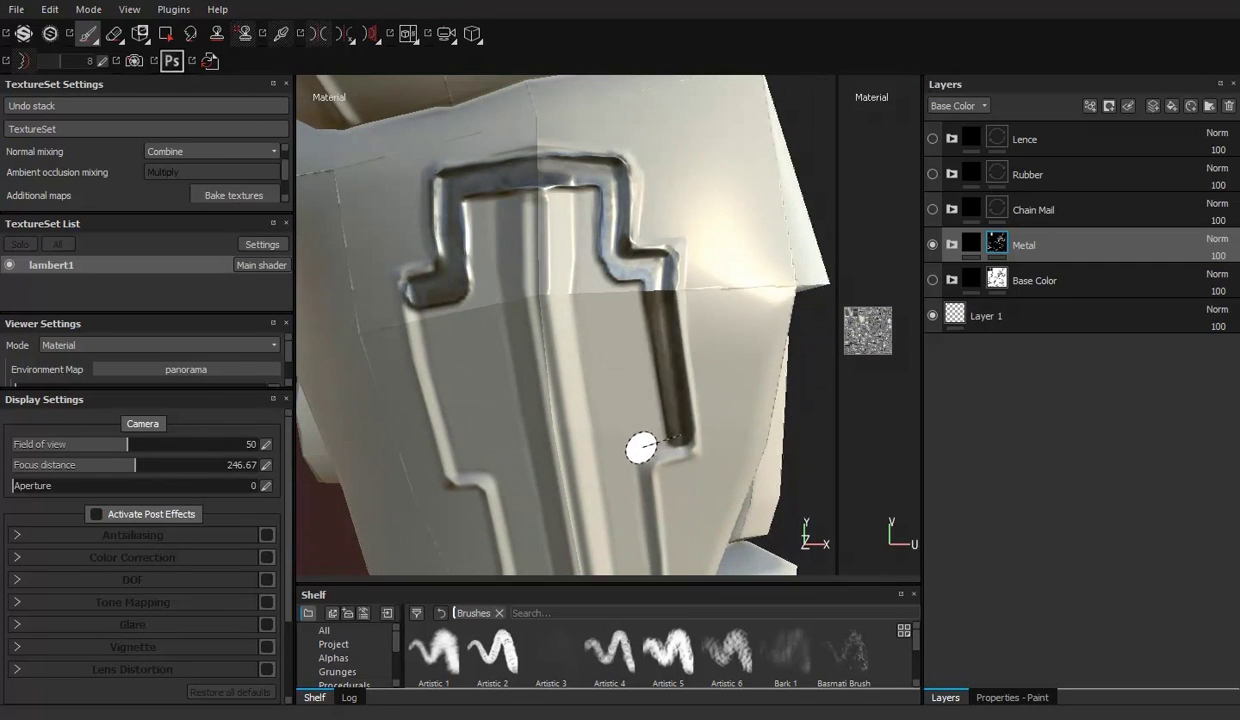
pyautogui.keyDown('alt'); pyautogui.moveTo(642, 443); pyautogui.dragTo(443, 224); pyautogui.keyUp('alt')
pyautogui.moveTo(455, 376)
pyautogui.mouseDown()
pyautogui.moveTo(460, 252)
pyautogui.moveTo(590, 200)
pyautogui.moveTo(618, 122)
pyautogui.moveTo(472, 312)
pyautogui.moveTo(497, 196)
pyautogui.mouseUp()
pyautogui.moveTo(483, 443)
pyautogui.mouseDown()
pyautogui.moveTo(598, 385)
pyautogui.moveTo(590, 232)
pyautogui.moveTo(512, 185)
pyautogui.moveTo(493, 428)
pyautogui.mouseUp()
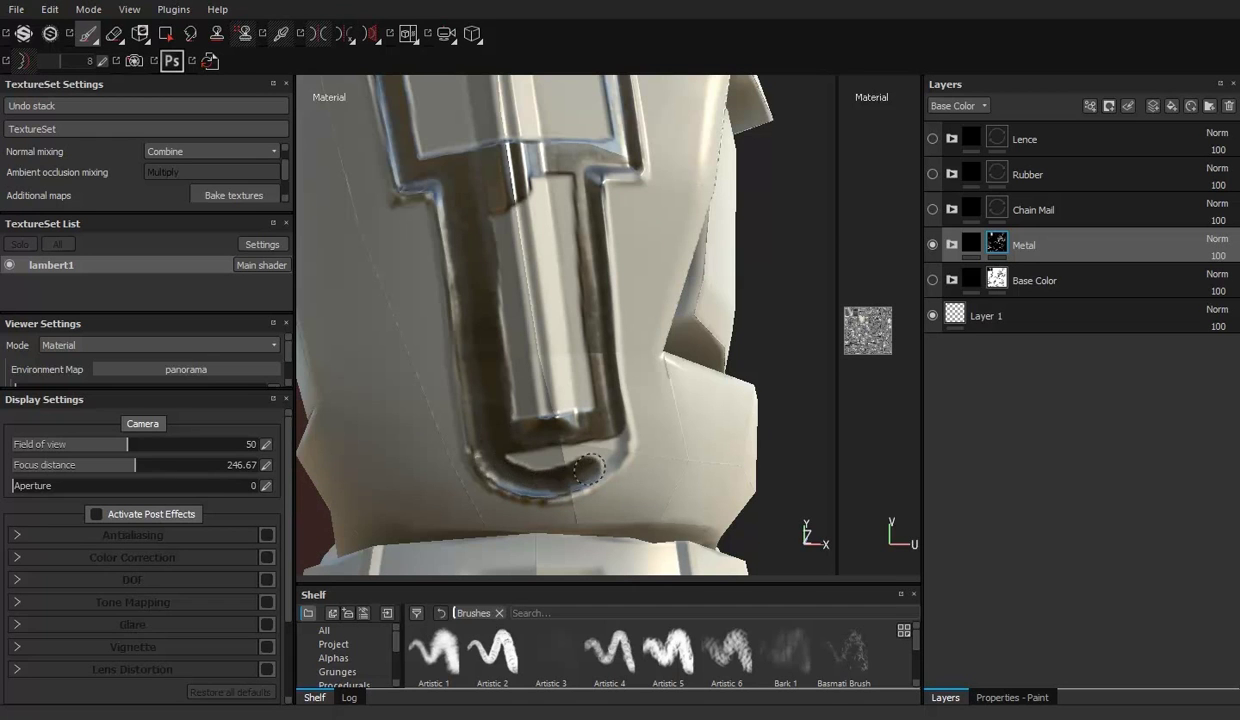
pyautogui.moveTo(575, 481)
pyautogui.mouseDown()
pyautogui.moveTo(550, 190)
pyautogui.moveTo(505, 420)
pyautogui.moveTo(546, 197)
pyautogui.mouseUp()
pyautogui.moveTo(546, 369)
pyautogui.keyDown('alt'); pyautogui.mouseDown()
pyautogui.moveTo(559, 208)
pyautogui.moveTo(410, 360)
pyautogui.moveTo(510, 210)
pyautogui.moveTo(426, 354)
pyautogui.mouseUp(); pyautogui.keyUp('alt')
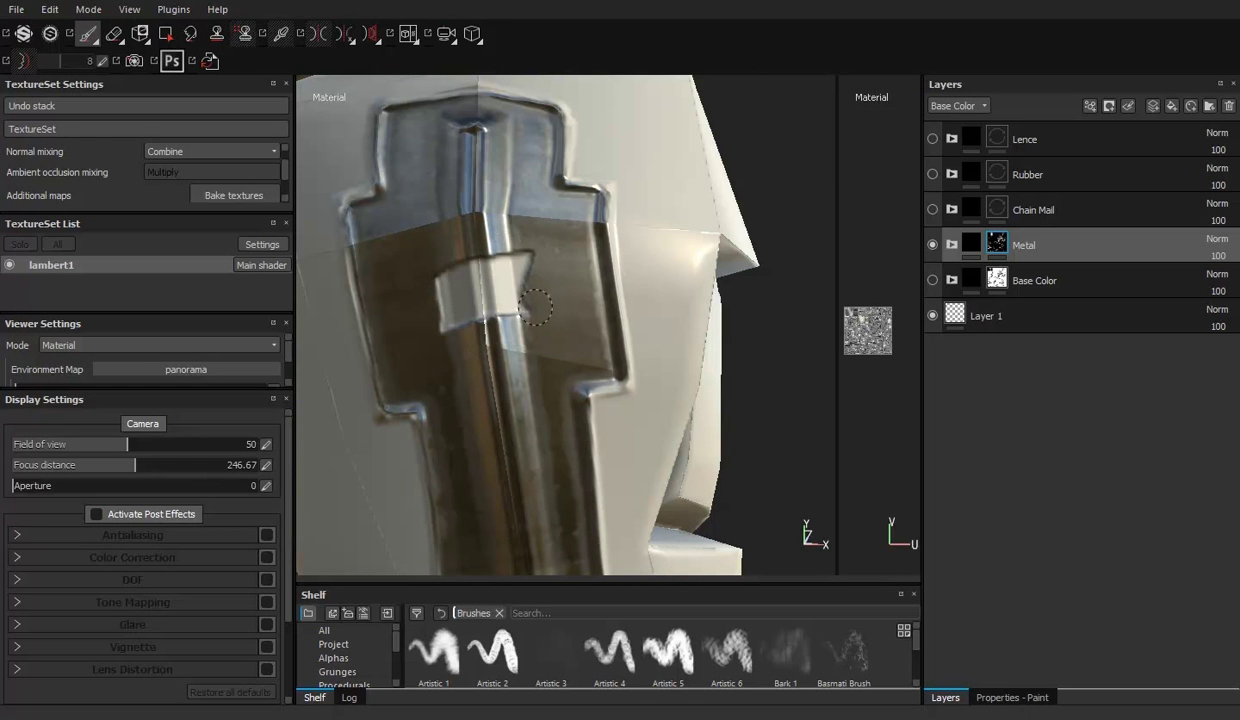
pyautogui.keyDown('alt'); pyautogui.moveTo(528, 270); pyautogui.dragTo(653, 393, button='right'); pyautogui.keyUp('alt')
pyautogui.keyDown('alt'); pyautogui.moveTo(653, 393); pyautogui.dragTo(600, 320); pyautogui.keyUp('alt')
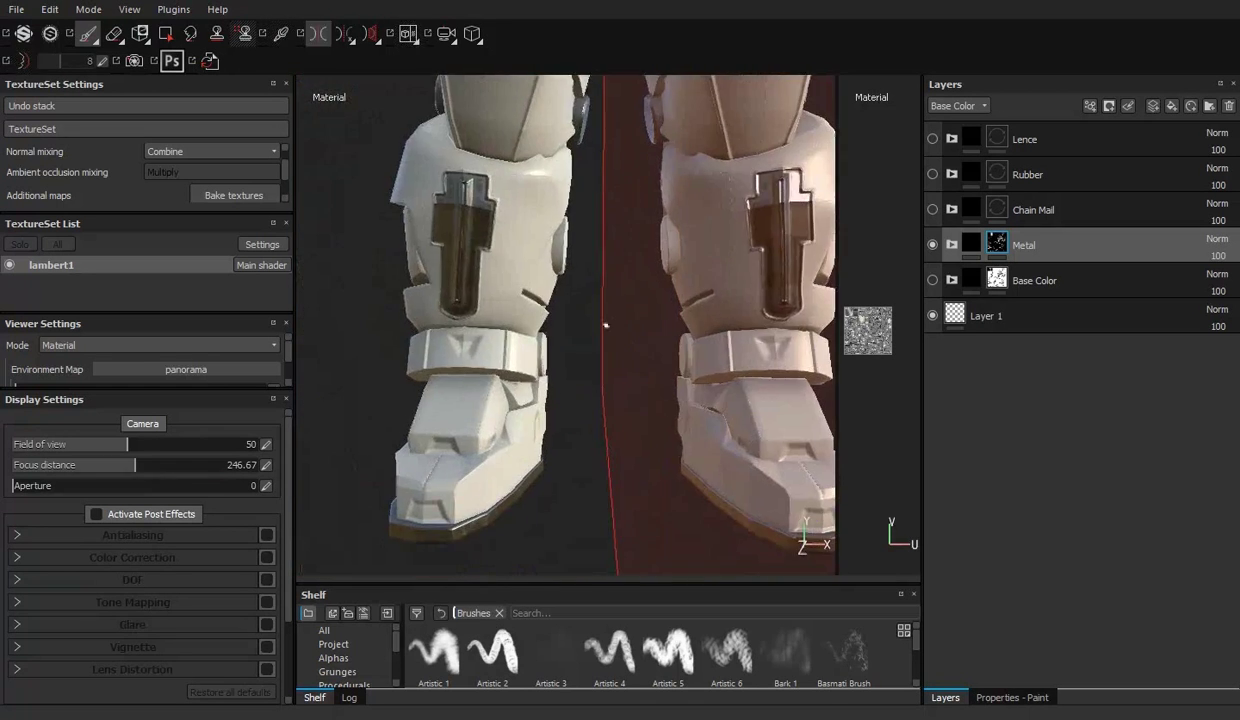
# Step: Switch to Polygon Fill and bring up its settings over the leg armour plates
pyautogui.keyDown('alt'); pyautogui.moveTo(600, 320); pyautogui.dragTo(560, 250, button='right'); pyautogui.keyUp('alt')
pyautogui.click(170, 36)
pyautogui.moveTo(686, 257)
pyautogui.keyDown('alt'); pyautogui.mouseDown()
pyautogui.moveTo(592, 335)
pyautogui.moveTo(625, 375)
pyautogui.moveTo(617, 382)
pyautogui.moveTo(551, 352)
pyautogui.moveTo(648, 216)
pyautogui.moveTo(617, 366)
pyautogui.moveTo(526, 346)
pyautogui.mouseUp(); pyautogui.keyUp('alt')
pyautogui.keyDown('alt'); pyautogui.moveTo(526, 346); pyautogui.dragTo(958, 643, button='right'); pyautogui.keyUp('alt')
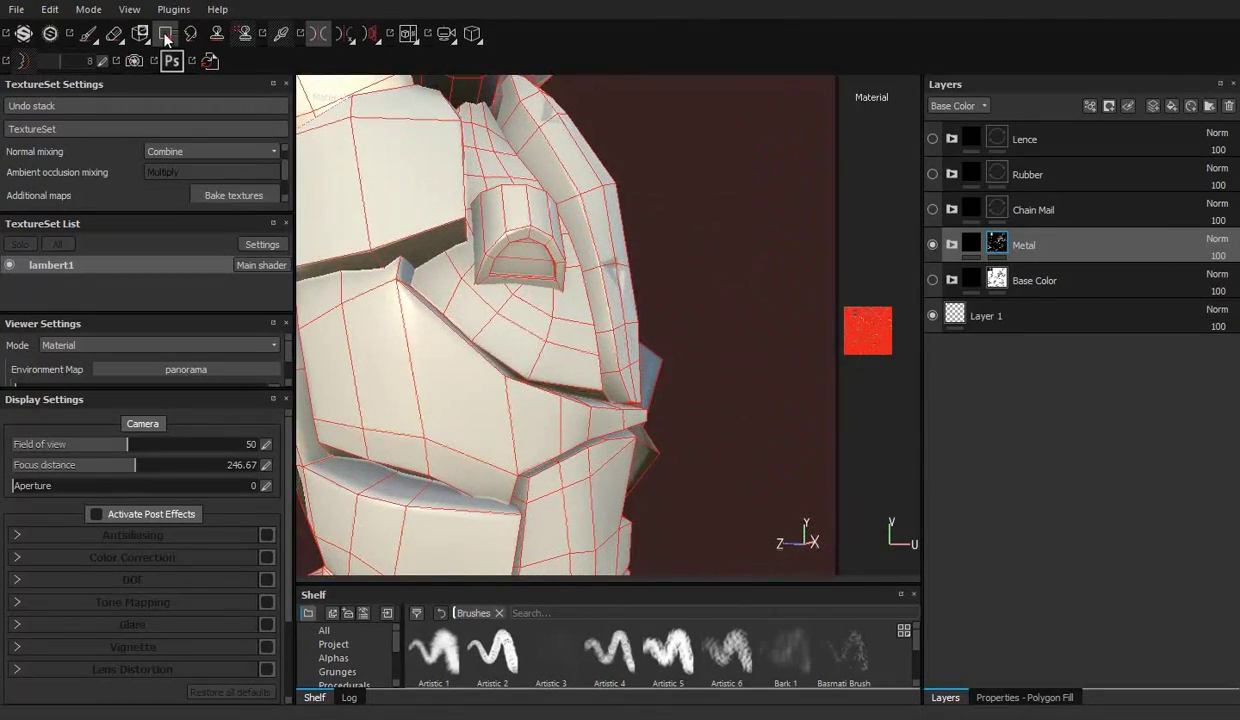
pyautogui.click(1030, 697)
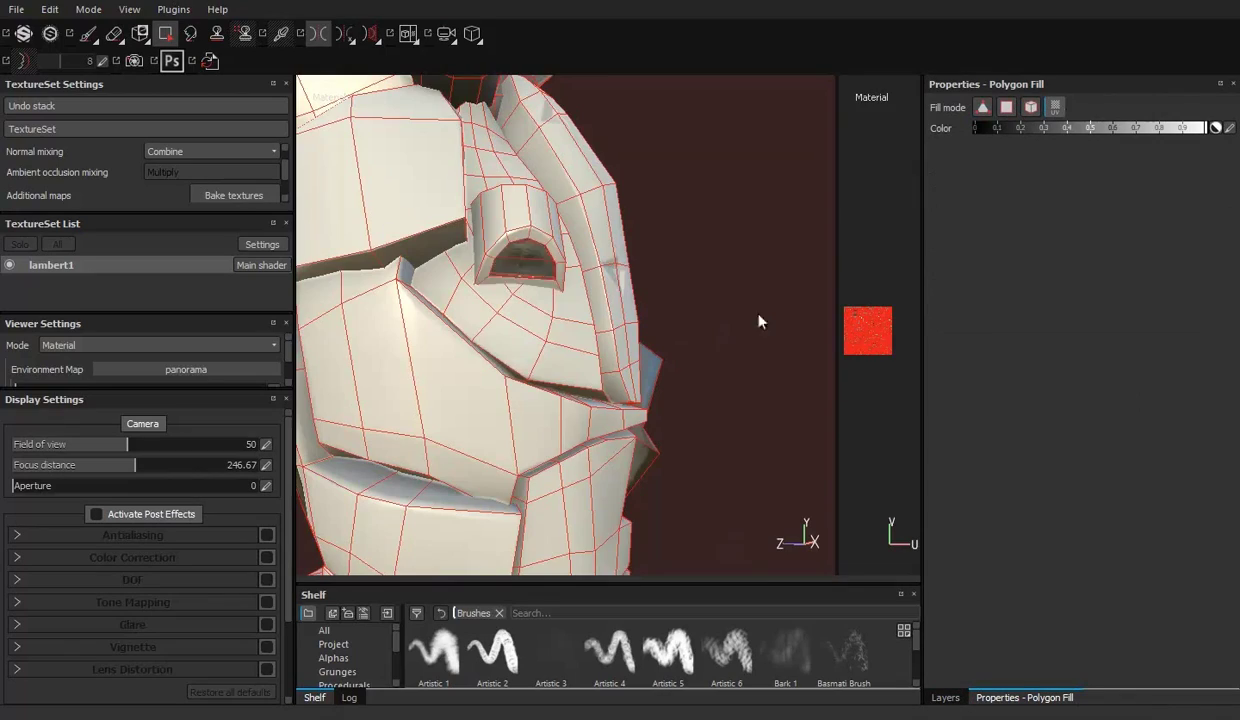
pyautogui.moveTo(759, 320)
pyautogui.keyDown('alt'); pyautogui.mouseDown()
pyautogui.moveTo(594, 290)
pyautogui.moveTo(487, 231)
pyautogui.moveTo(1072, 133)
pyautogui.mouseUp(); pyautogui.keyUp('alt')
# Step: Orbit around the robot arm and back down to the legs, ending on the Paint brush
pyautogui.press('1')
pyautogui.press('4')
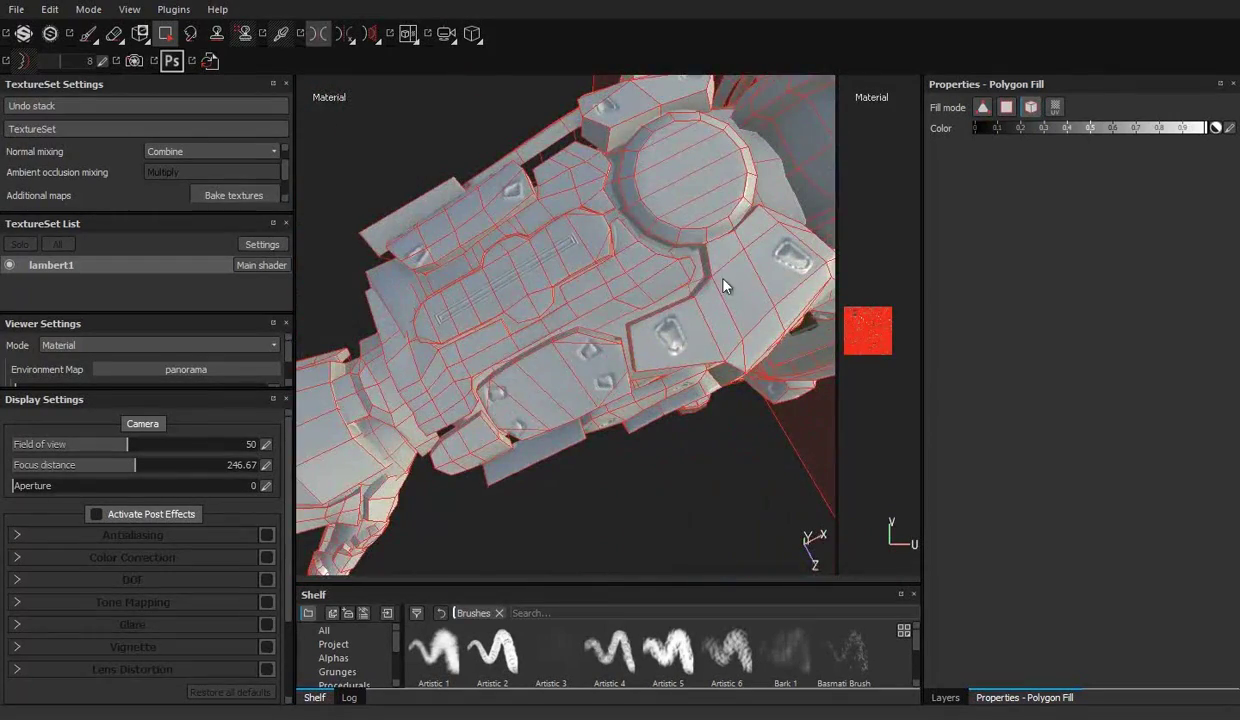
pyautogui.keyDown('alt'); pyautogui.moveTo(725, 287); pyautogui.dragTo(686, 319); pyautogui.keyUp('alt')
pyautogui.moveTo(636, 355)
pyautogui.keyDown('alt'); pyautogui.mouseDown()
pyautogui.moveTo(465, 335)
pyautogui.moveTo(555, 255)
pyautogui.moveTo(486, 277)
pyautogui.moveTo(464, 262)
pyautogui.moveTo(478, 310)
pyautogui.moveTo(650, 310)
pyautogui.moveTo(553, 360)
pyautogui.moveTo(423, 151)
pyautogui.moveTo(468, 322)
pyautogui.moveTo(520, 300)
pyautogui.mouseUp(); pyautogui.keyUp('alt')
pyautogui.press('1')
pyautogui.scroll(3, 520, 300)
pyautogui.moveTo(520, 400); pyautogui.dragTo(540, 200, button='middle')
pyautogui.scroll(2, 553, 285)
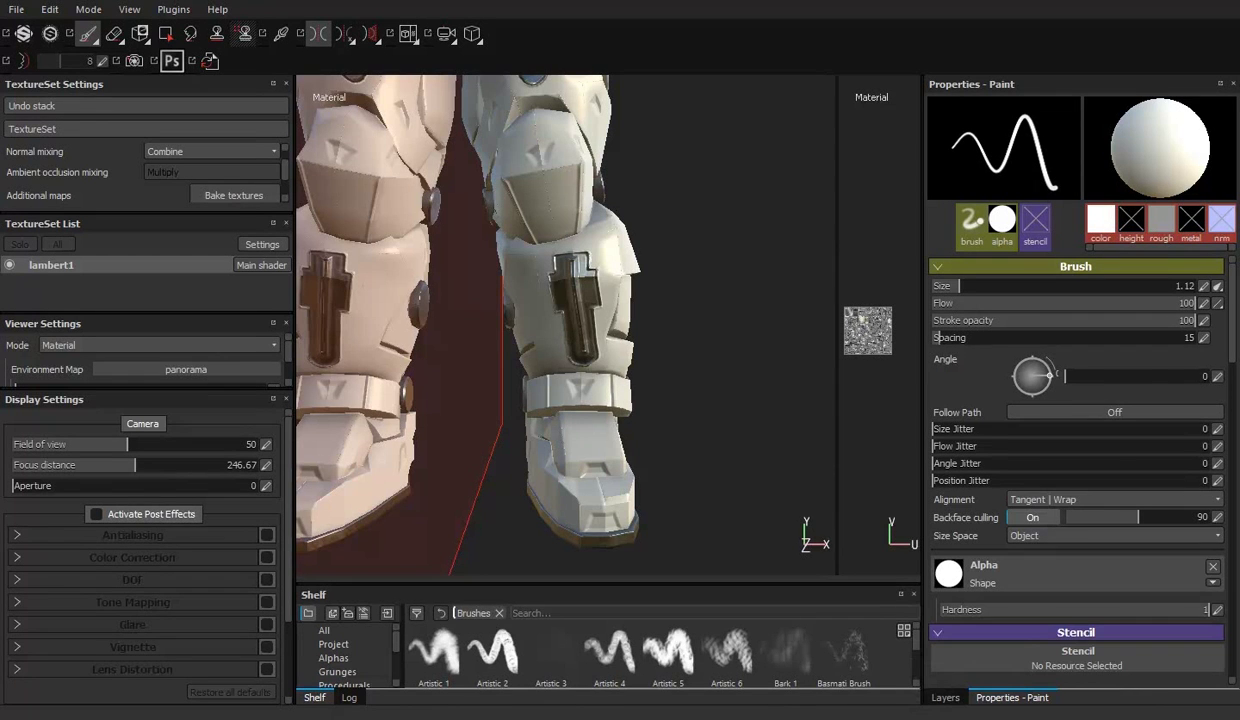
# Step: Paint worn metal along the hexagon's raised edge on the shoulder plate
pyautogui.keyDown('alt'); pyautogui.moveTo(639, 487); pyautogui.dragTo(640, 270); pyautogui.keyUp('alt')
pyautogui.scroll(5, 640, 270)
pyautogui.scroll(2, 656, 280)
pyautogui.moveTo(659, 199)
pyautogui.keyDown('alt'); pyautogui.mouseDown()
pyautogui.moveTo(581, 268)
pyautogui.moveTo(518, 170)
pyautogui.mouseUp(); pyautogui.keyUp('alt')
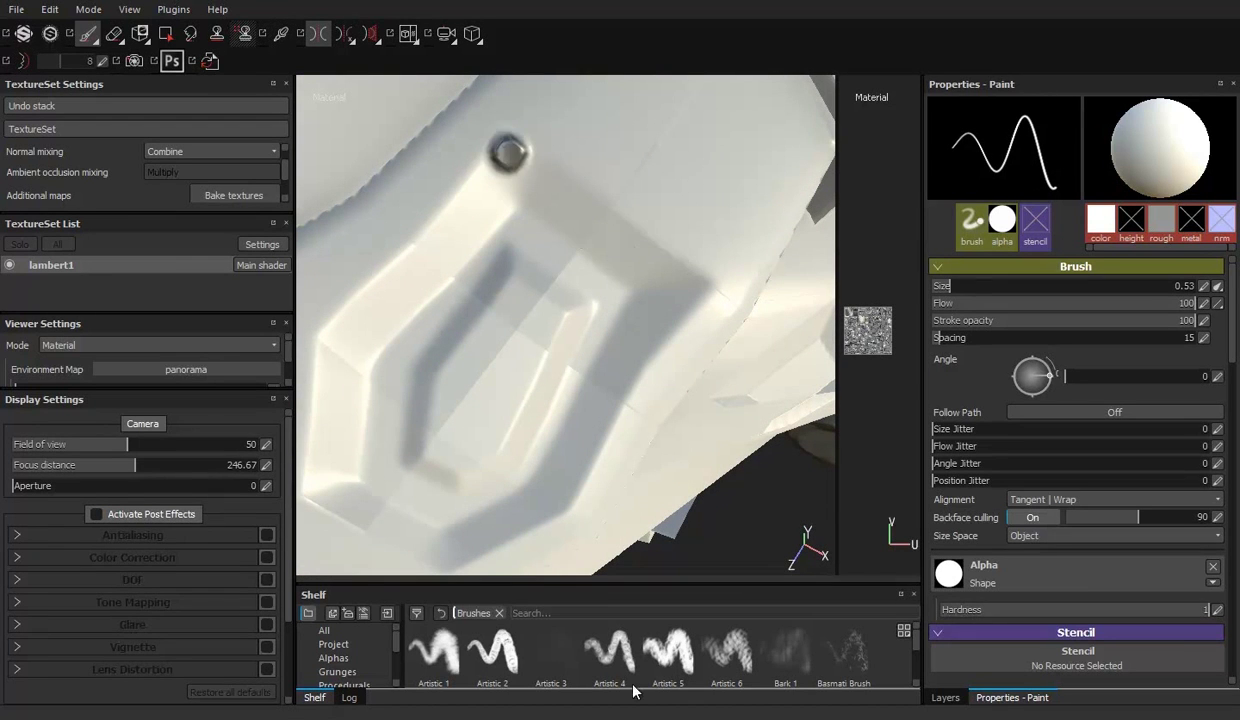
pyautogui.moveTo(645, 275)
pyautogui.keyDown('alt'); pyautogui.mouseDown()
pyautogui.moveTo(617, 329)
pyautogui.moveTo(650, 288)
pyautogui.moveTo(614, 423)
pyautogui.moveTo(552, 410)
pyautogui.moveTo(603, 449)
pyautogui.mouseUp(); pyautogui.keyUp('alt')
pyautogui.keyDown('alt'); pyautogui.moveTo(585, 300); pyautogui.dragTo(490, 327); pyautogui.keyUp('alt')
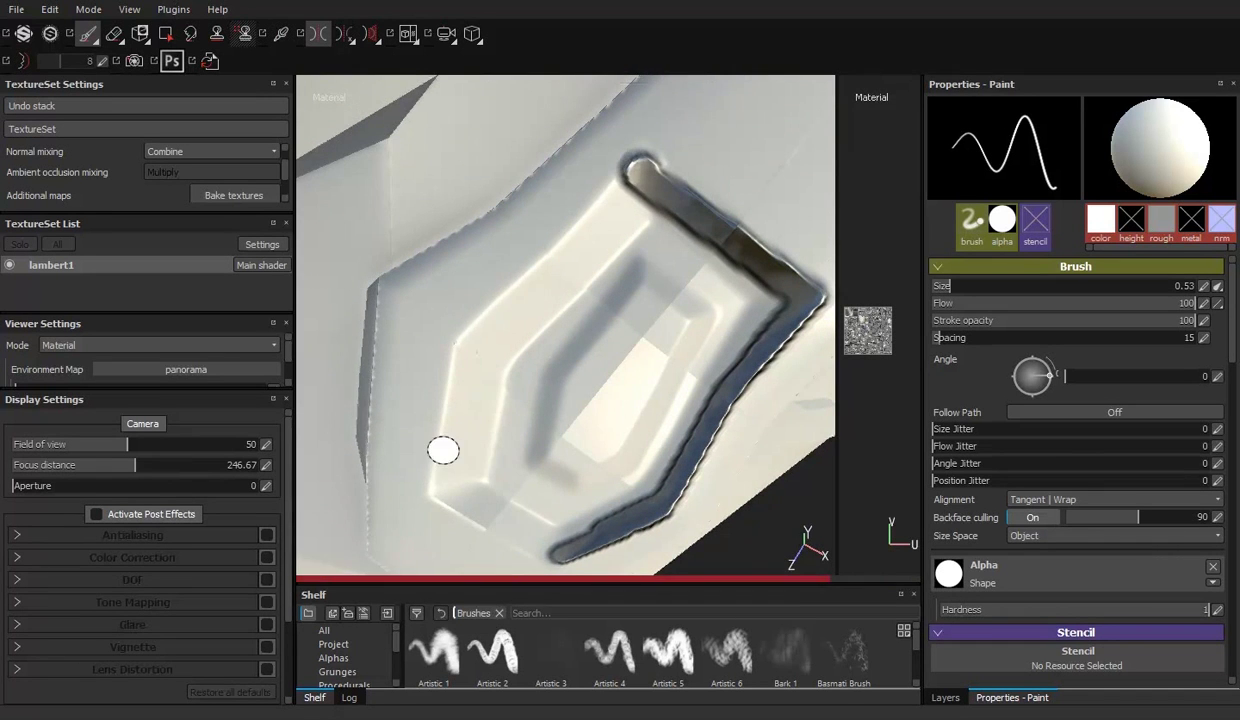
pyautogui.moveTo(498, 421)
pyautogui.keyDown('alt'); pyautogui.mouseDown()
pyautogui.moveTo(418, 405)
pyautogui.moveTo(418, 443)
pyautogui.mouseUp(); pyautogui.keyUp('alt')
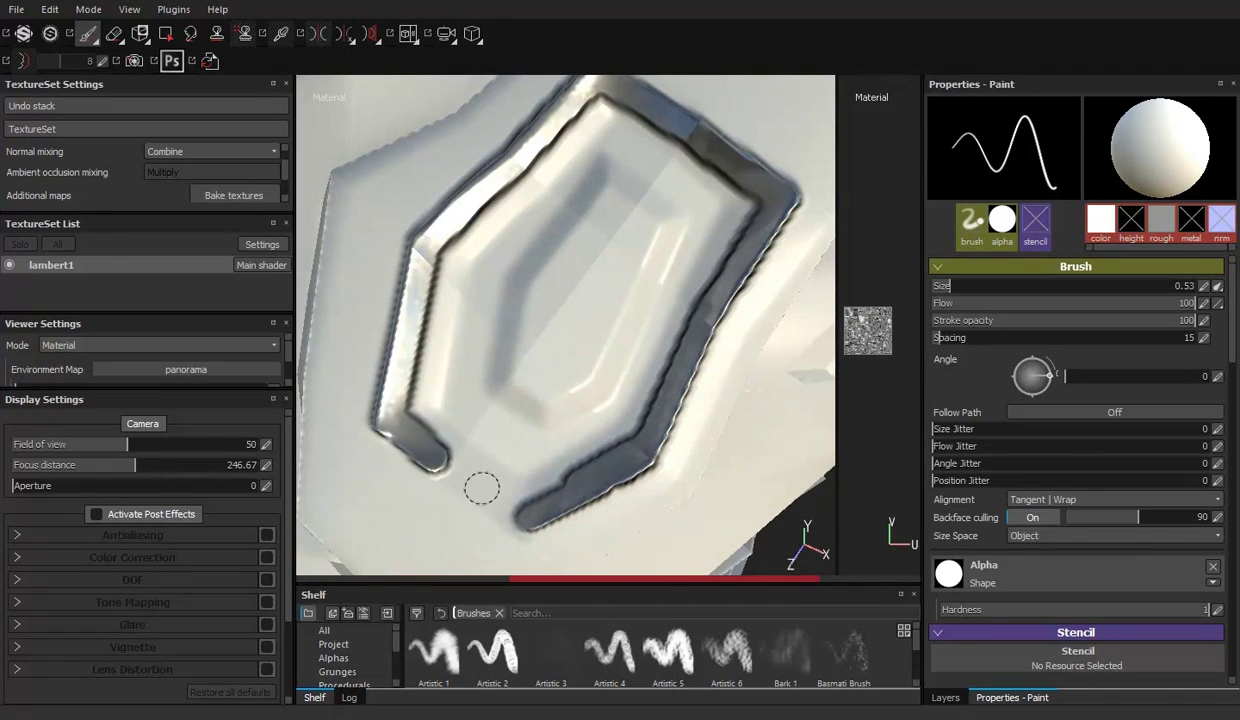
# Step: Trace the hexagon's lower groove, right side, top and left side with straight metal lines
pyautogui.moveTo(470, 405); pyautogui.dragTo(630, 414)
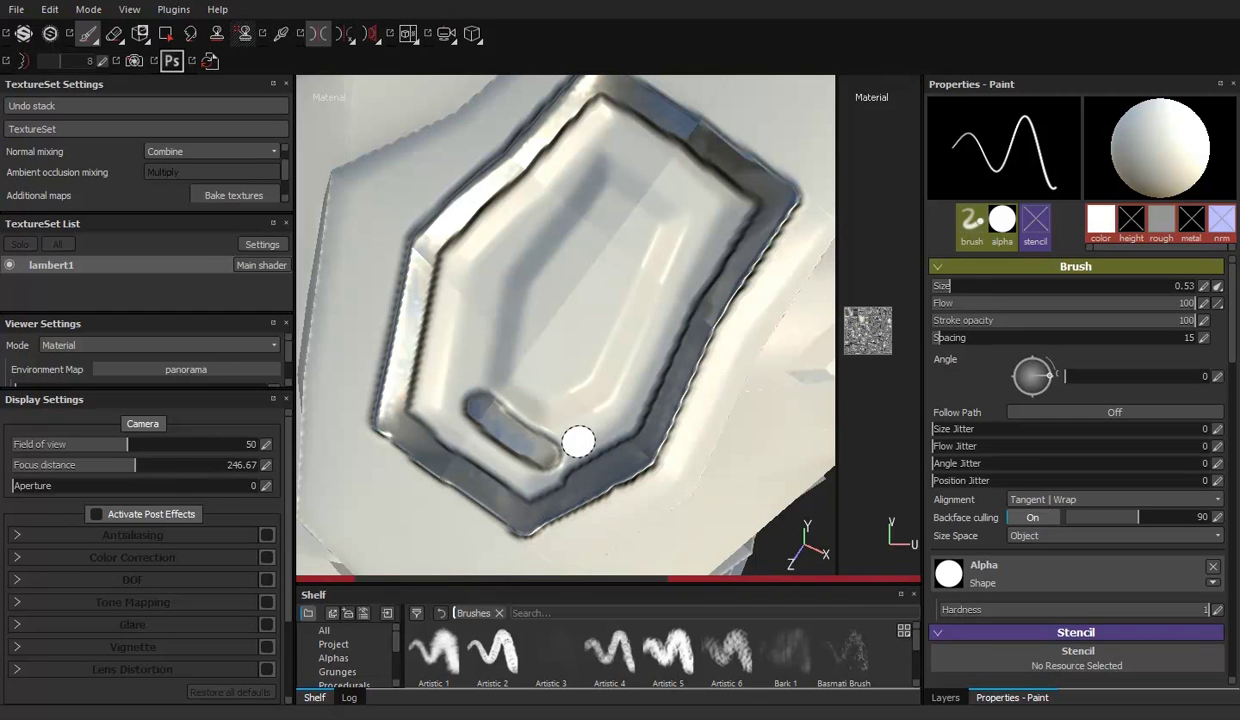
pyautogui.keyDown('shift'); pyautogui.click(702, 206); pyautogui.keyUp('shift')
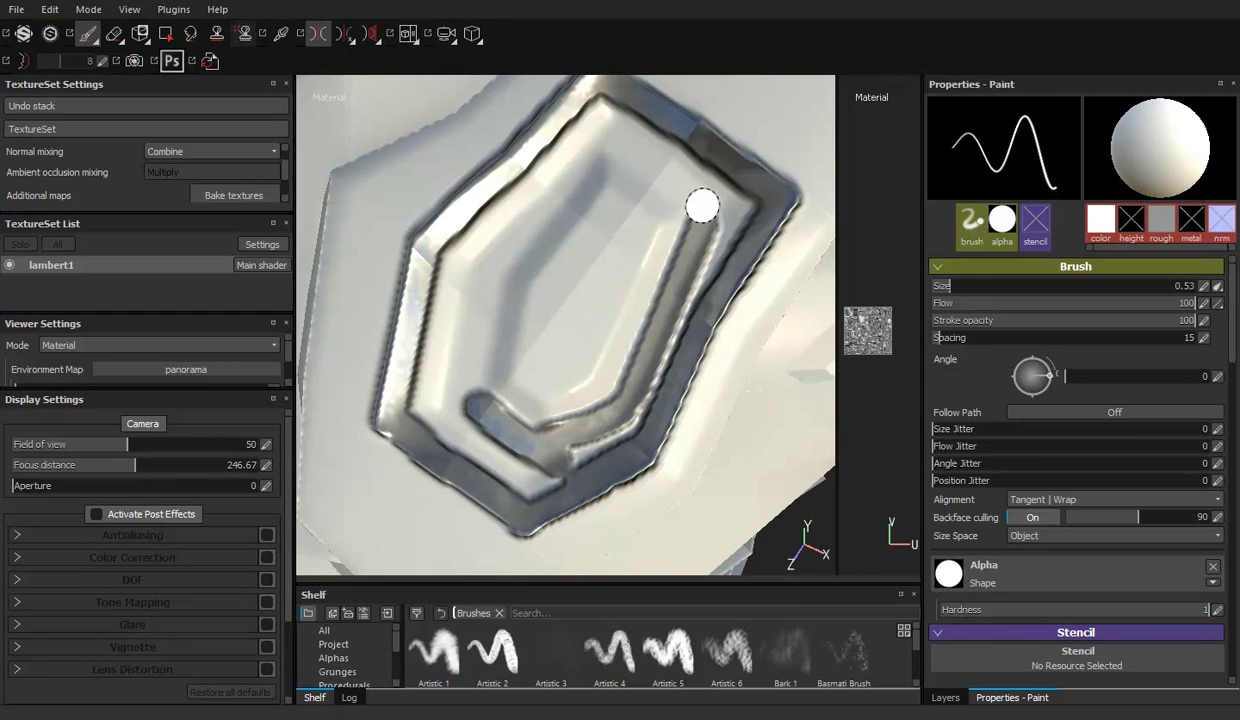
pyautogui.keyDown('shift'); pyautogui.click(601, 140); pyautogui.keyUp('shift')
pyautogui.keyDown('shift'); pyautogui.click(466, 256); pyautogui.keyUp('shift')
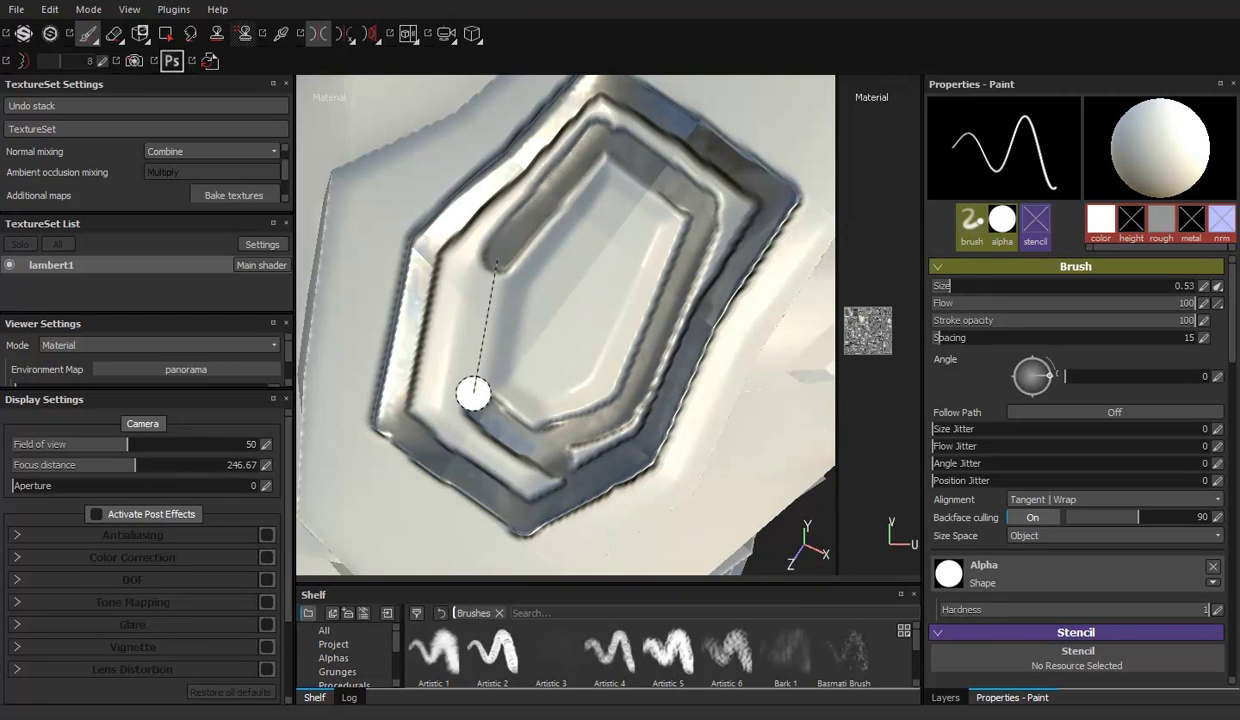
pyautogui.keyDown('shift'); pyautogui.click(470, 392); pyautogui.keyUp('shift')
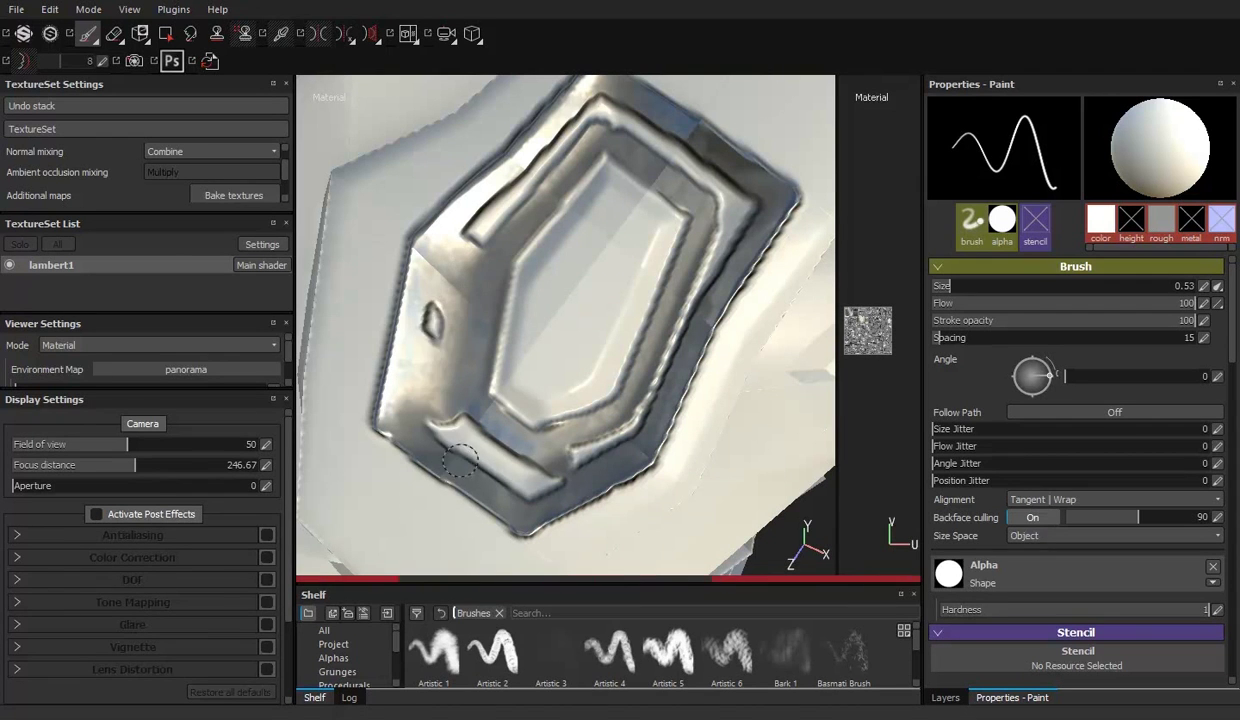
# Step: Undo the unwanted slot and ridge strokes inside the hexagon
pyautogui.hotkey('ctrl', 'z')
pyautogui.moveTo(570, 460); pyautogui.dragTo(621, 430)
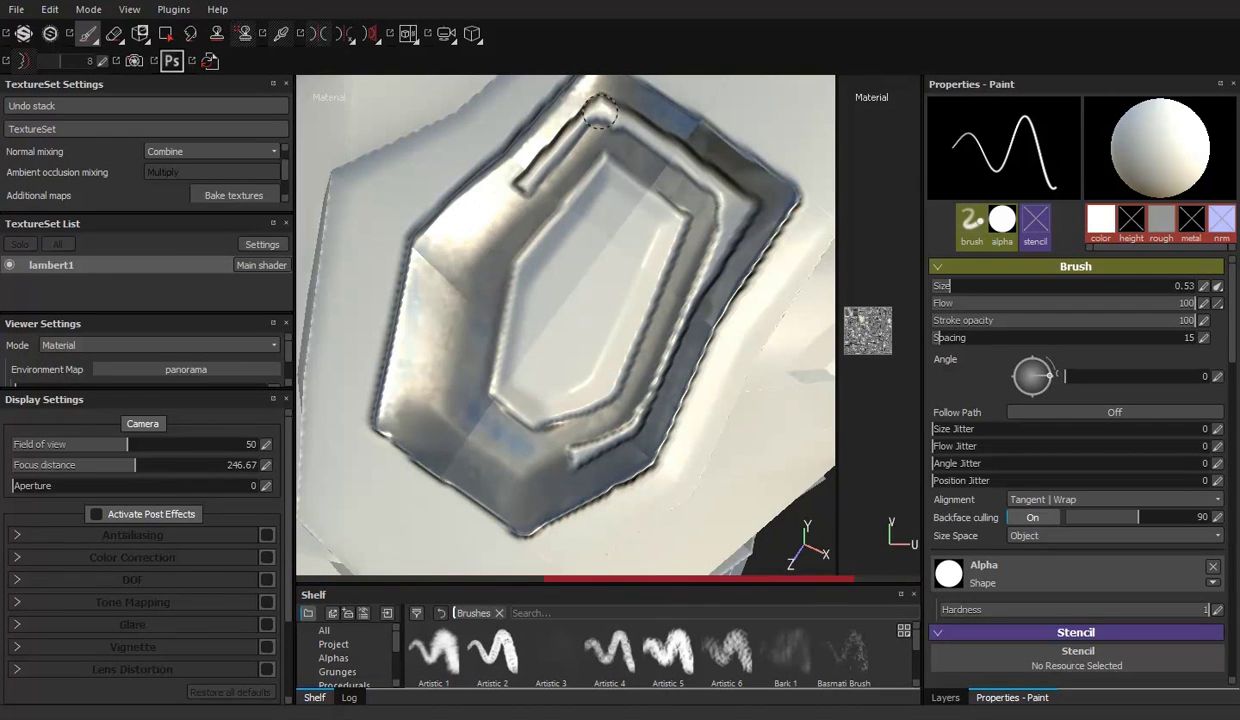
pyautogui.hotkey('ctrl', 'z')
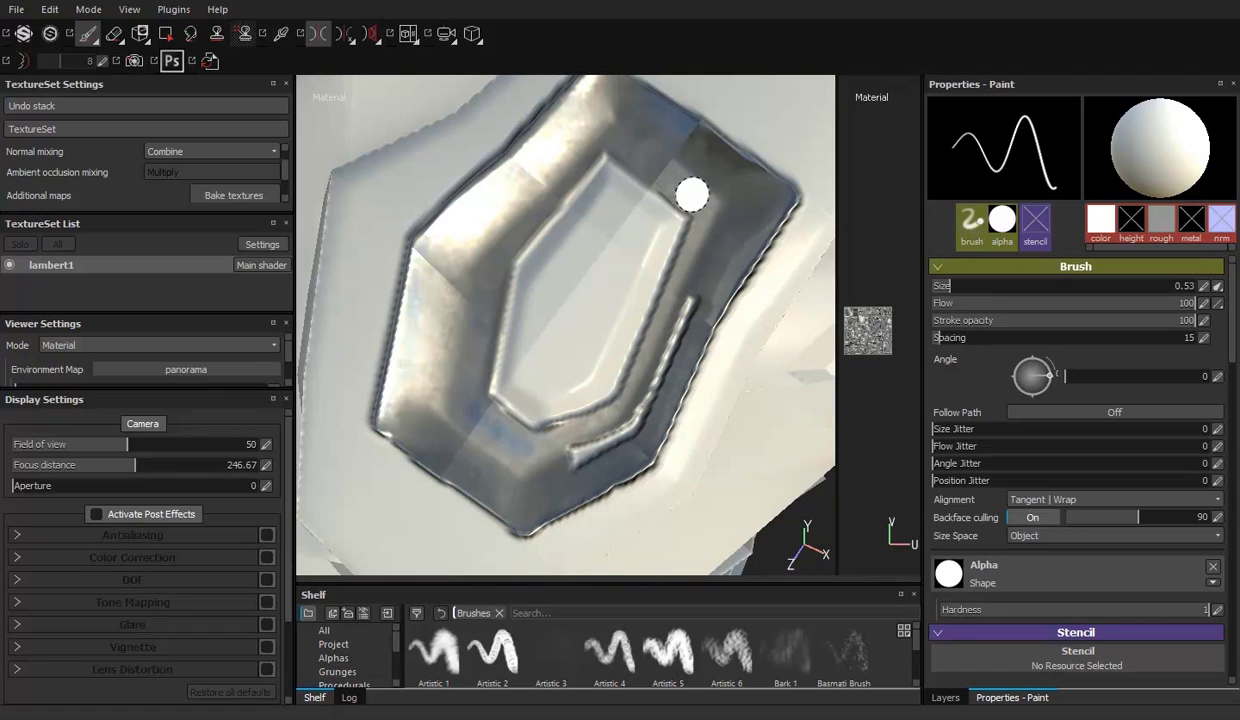
pyautogui.hotkey('ctrl', 'z')
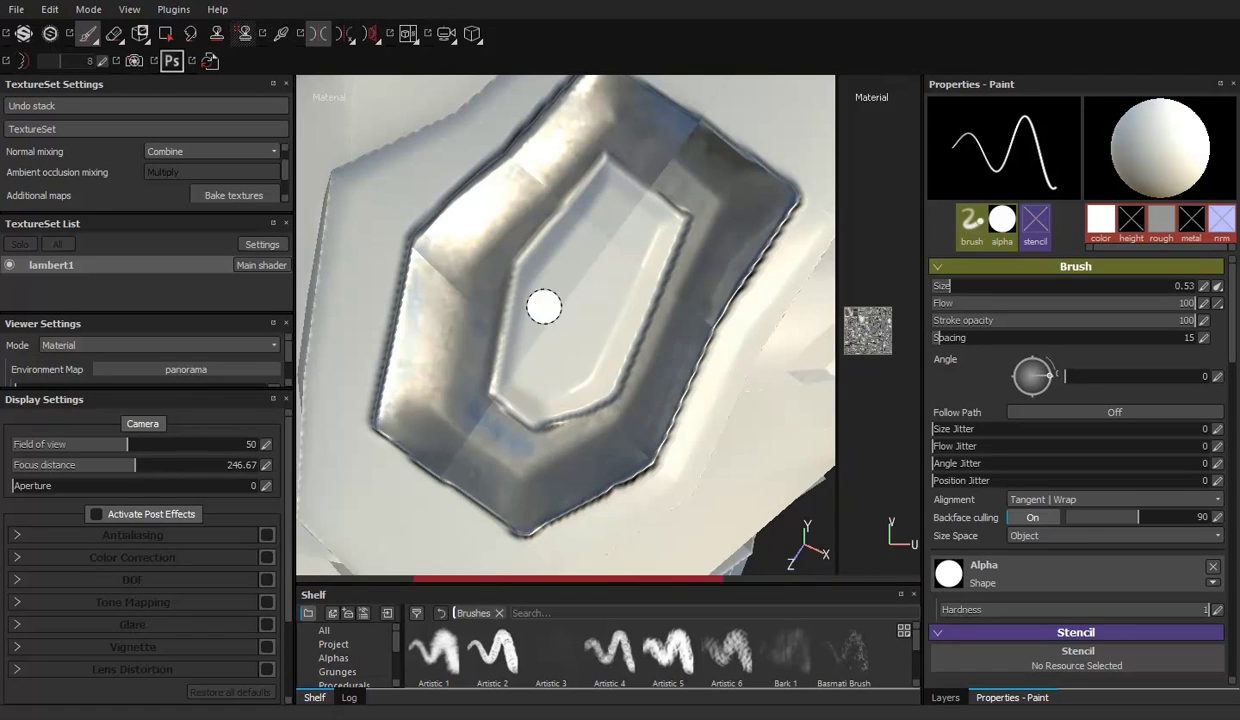
pyautogui.moveTo(650, 346)
pyautogui.keyDown('alt'); pyautogui.mouseDown()
pyautogui.moveTo(584, 291)
pyautogui.moveTo(510, 410)
pyautogui.moveTo(421, 285)
pyautogui.moveTo(578, 335)
pyautogui.moveTo(627, 397)
pyautogui.moveTo(423, 170)
pyautogui.moveTo(620, 293)
pyautogui.mouseUp(); pyautogui.keyUp('alt')
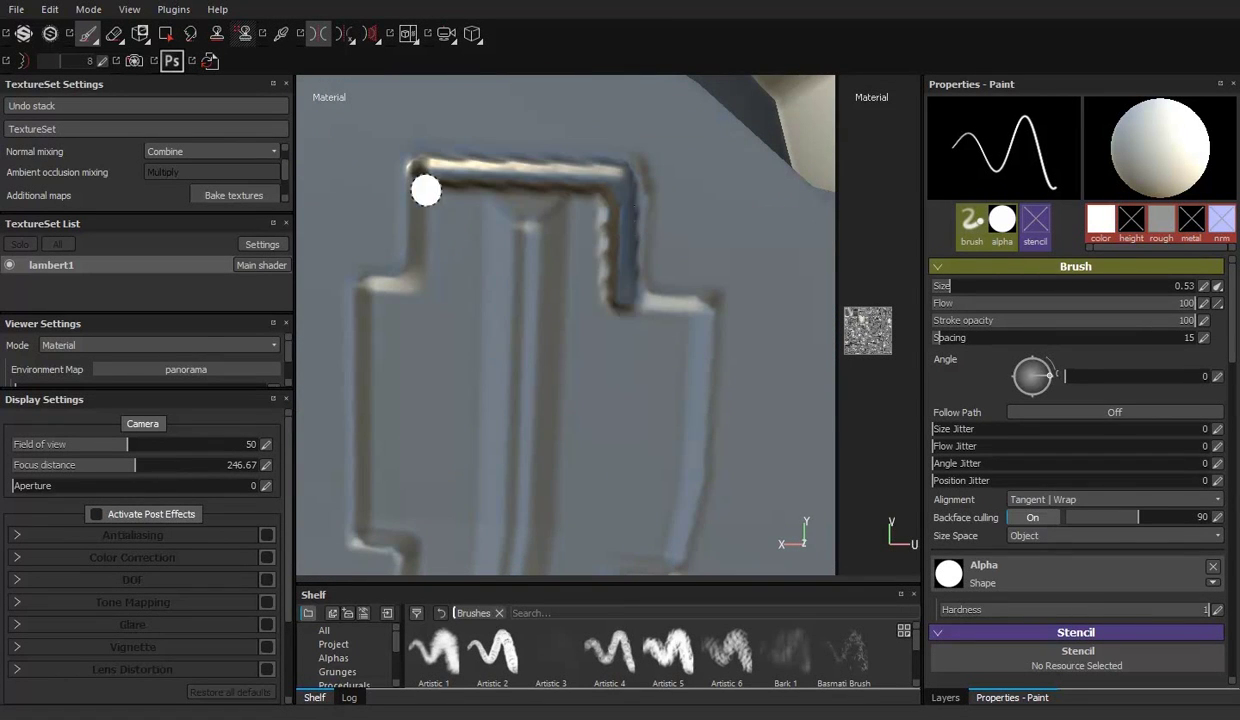
# Step: Paint worn metal along the emblem's left, lower and right edges and the stem's left edge
pyautogui.moveTo(398, 288)
pyautogui.mouseDown()
pyautogui.moveTo(368, 532)
pyautogui.moveTo(369, 397)
pyautogui.mouseUp()
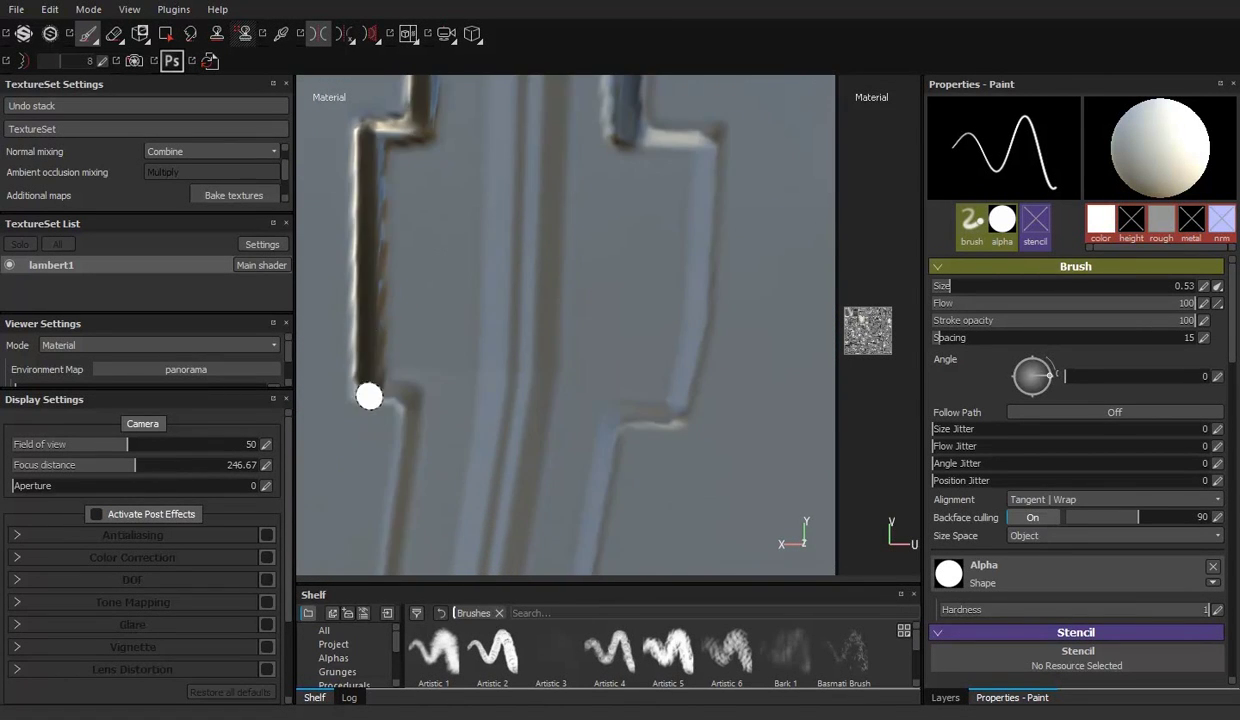
pyautogui.keyDown('shift'); pyautogui.click(661, 413); pyautogui.keyUp('shift')
pyautogui.keyDown('shift'); pyautogui.click(702, 149); pyautogui.keyUp('shift')
pyautogui.moveTo(667, 277)
pyautogui.keyDown('alt'); pyautogui.mouseDown()
pyautogui.moveTo(443, 150)
pyautogui.moveTo(422, 373)
pyautogui.mouseUp(); pyautogui.keyUp('alt')
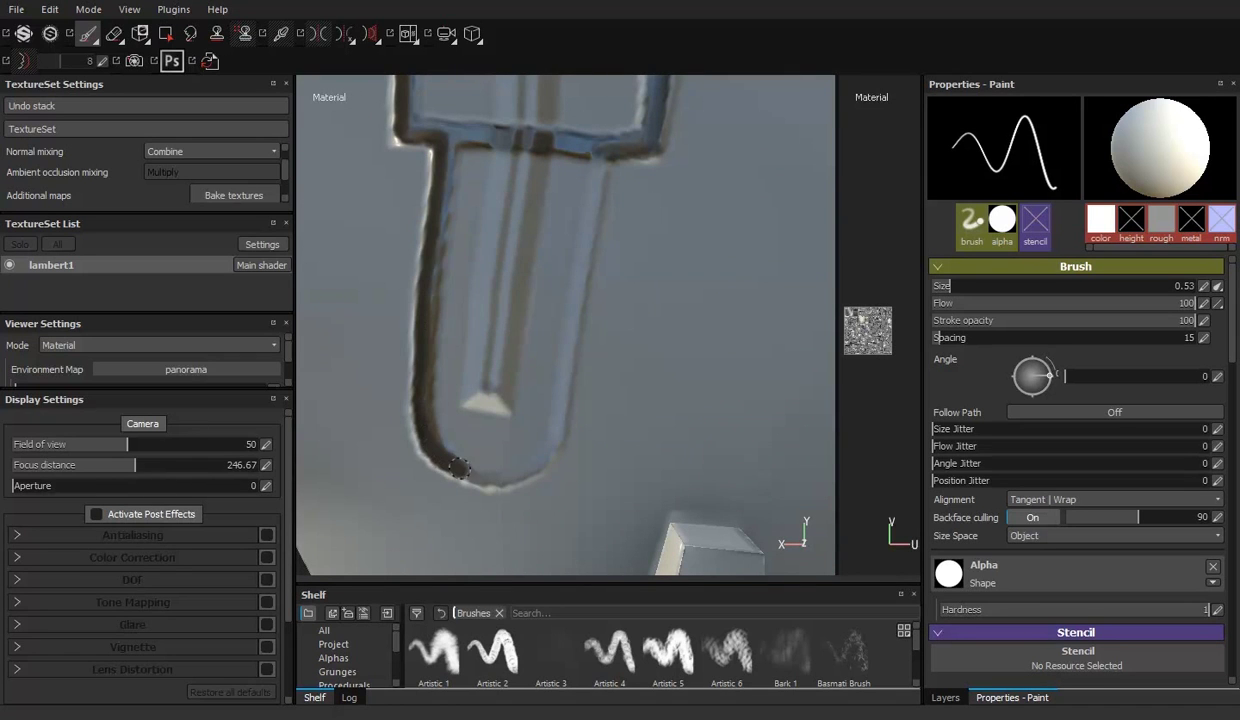
# Step: Raise brush Size to 1.26 and Hardness to 0.975, then fill the stem and square's bottom edge
pyautogui.moveTo(552, 394); pyautogui.dragTo(580, 165)
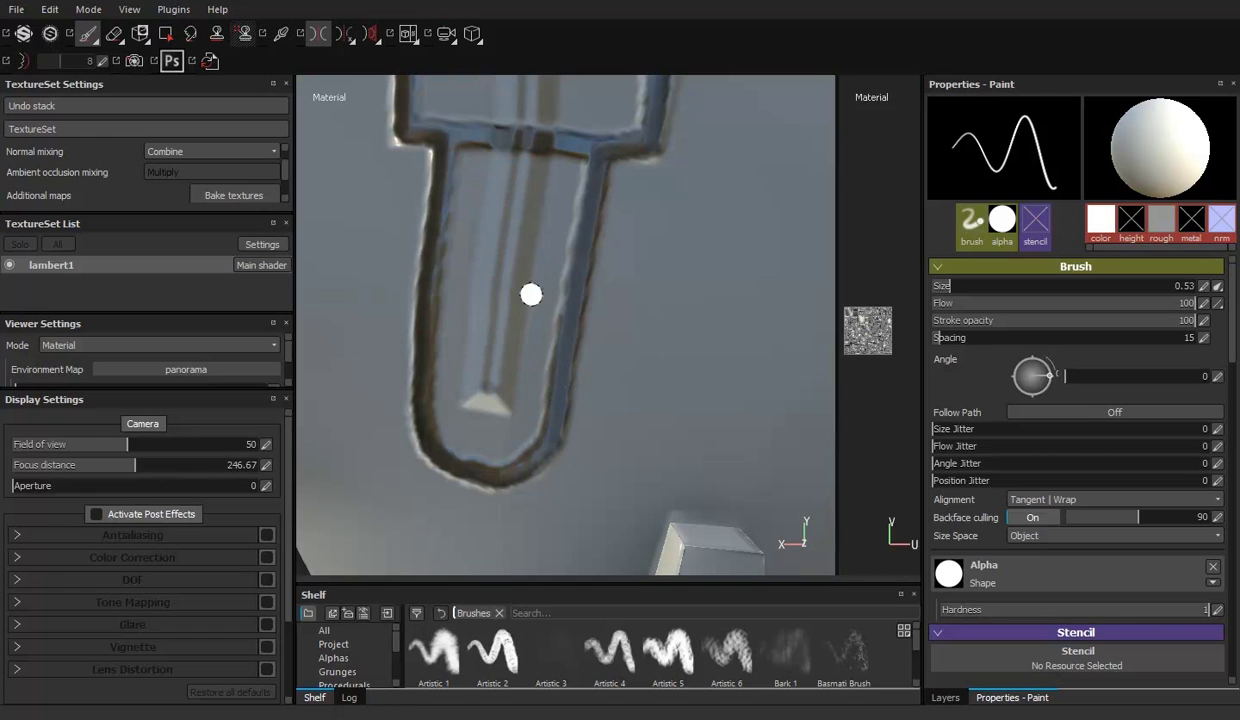
pyautogui.keyDown('ctrl'); pyautogui.moveTo(470, 172); pyautogui.dragTo(462, 166, button='right'); pyautogui.keyUp('ctrl')
pyautogui.moveTo(462, 166)
pyautogui.mouseDown()
pyautogui.moveTo(523, 385)
pyautogui.moveTo(525, 150)
pyautogui.moveTo(476, 285)
pyautogui.moveTo(421, 290)
pyautogui.mouseUp()
pyautogui.moveTo(475, 350)
pyautogui.mouseDown()
pyautogui.moveTo(580, 343)
pyautogui.moveTo(520, 194)
pyautogui.moveTo(470, 337)
pyautogui.mouseUp()
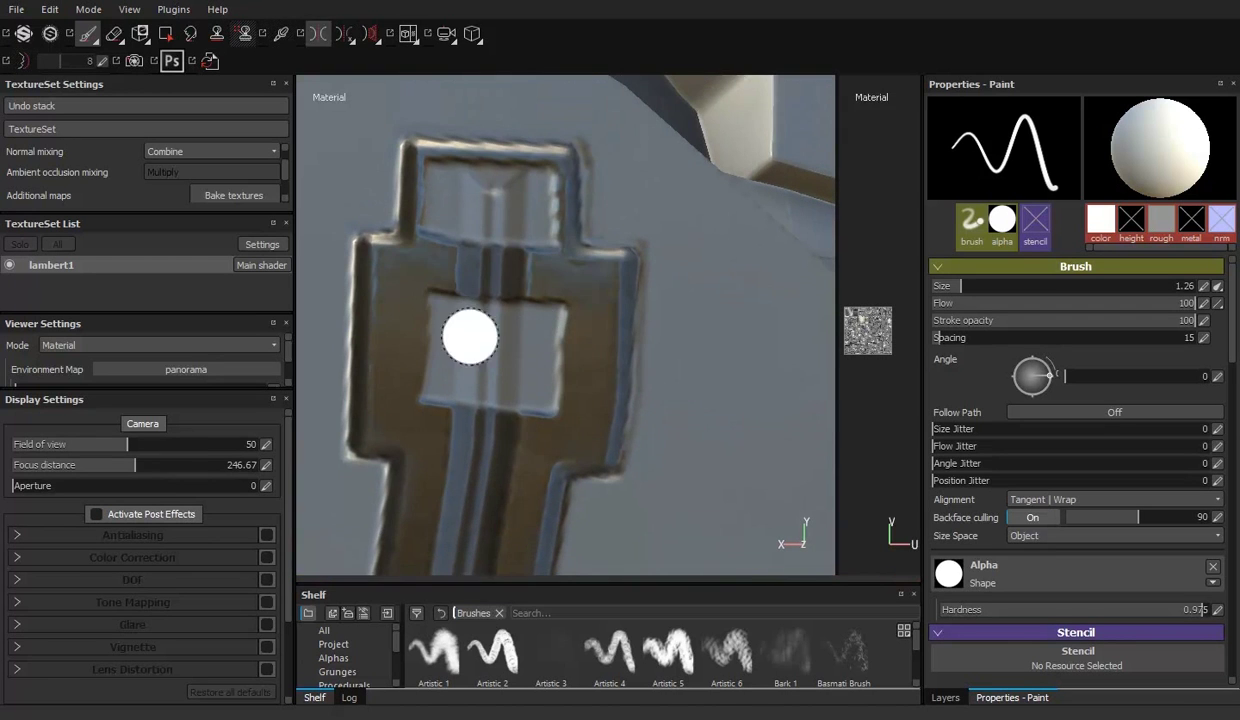
# Step: Shrink the brush to 0.61, darken the emblem's inner area, and widen the 2D texture view
pyautogui.scroll(3, 479, 282)
pyautogui.keyDown('alt'); pyautogui.moveTo(595, 388); pyautogui.dragTo(544, 262, button='middle'); pyautogui.keyUp('alt')
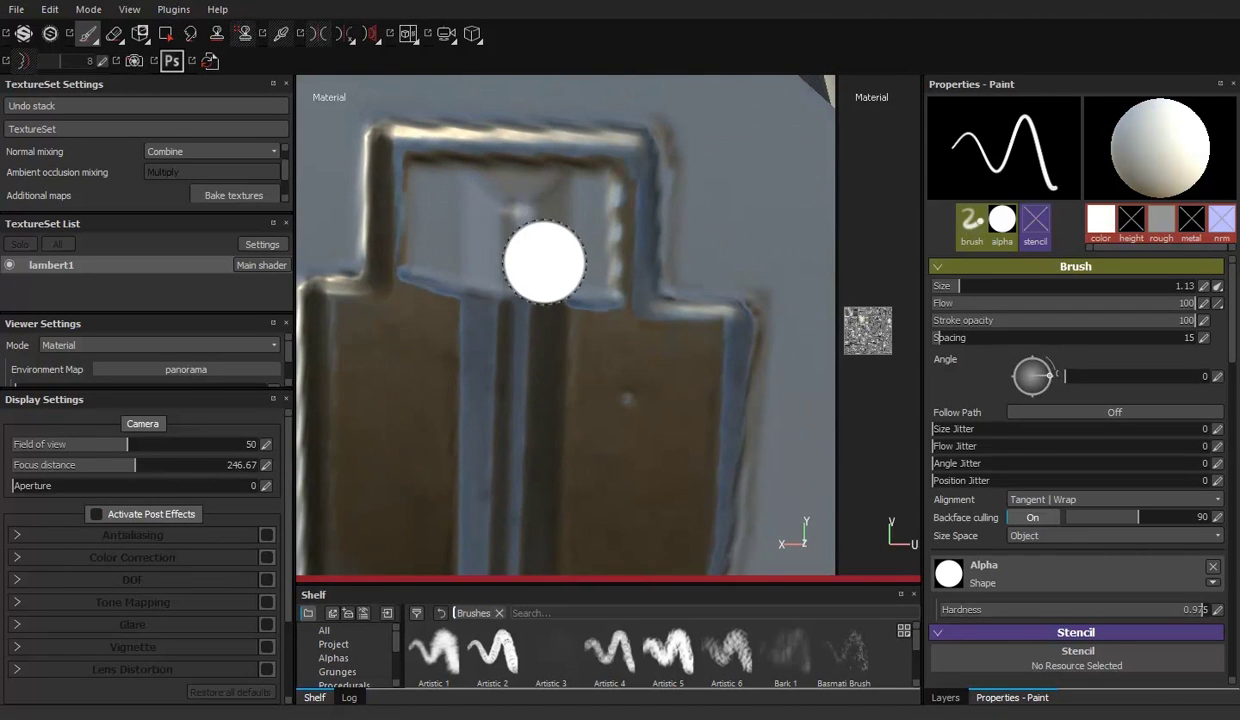
pyautogui.keyDown('ctrl'); pyautogui.moveTo(544, 262); pyautogui.dragTo(416, 187, button='right'); pyautogui.keyUp('ctrl')
pyautogui.moveTo(613, 287); pyautogui.dragTo(420, 185)
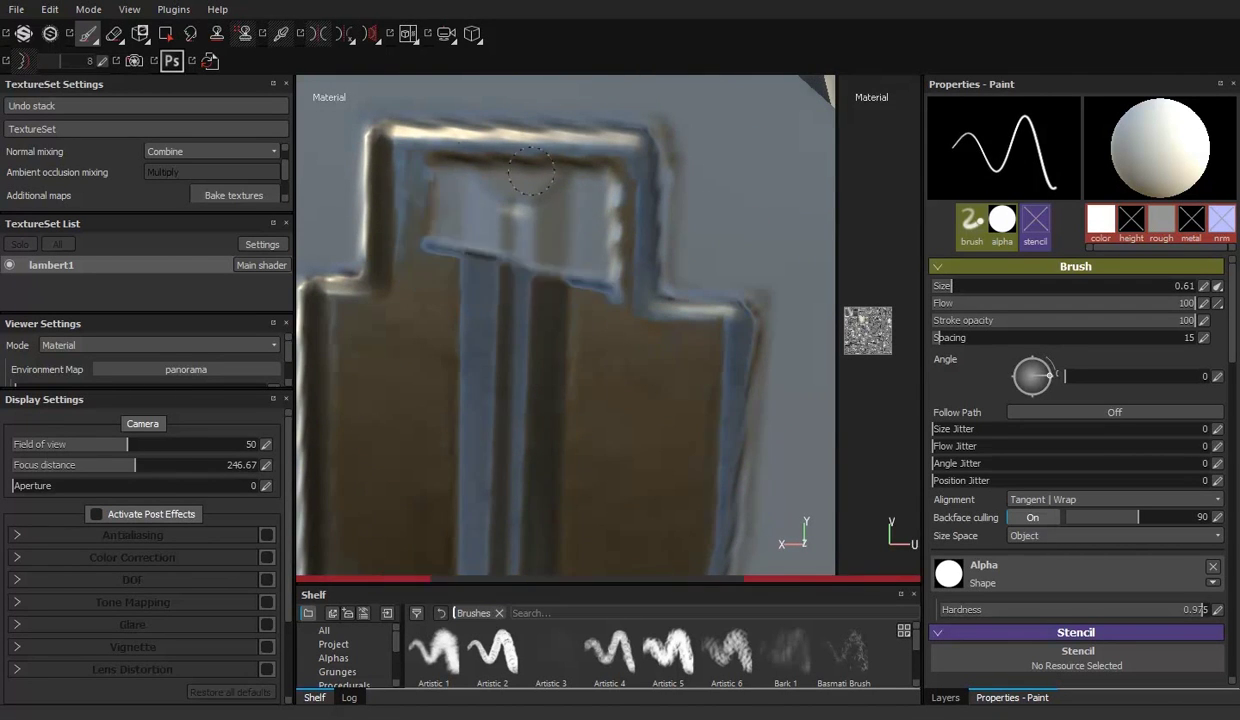
pyautogui.moveTo(590, 160); pyautogui.dragTo(590, 290)
pyautogui.moveTo(420, 160); pyautogui.dragTo(560, 250)
pyautogui.moveTo(560, 200)
pyautogui.mouseDown()
pyautogui.moveTo(490, 232)
pyautogui.moveTo(612, 360)
pyautogui.moveTo(634, 356)
pyautogui.moveTo(560, 330)
pyautogui.moveTo(491, 222)
pyautogui.mouseUp()
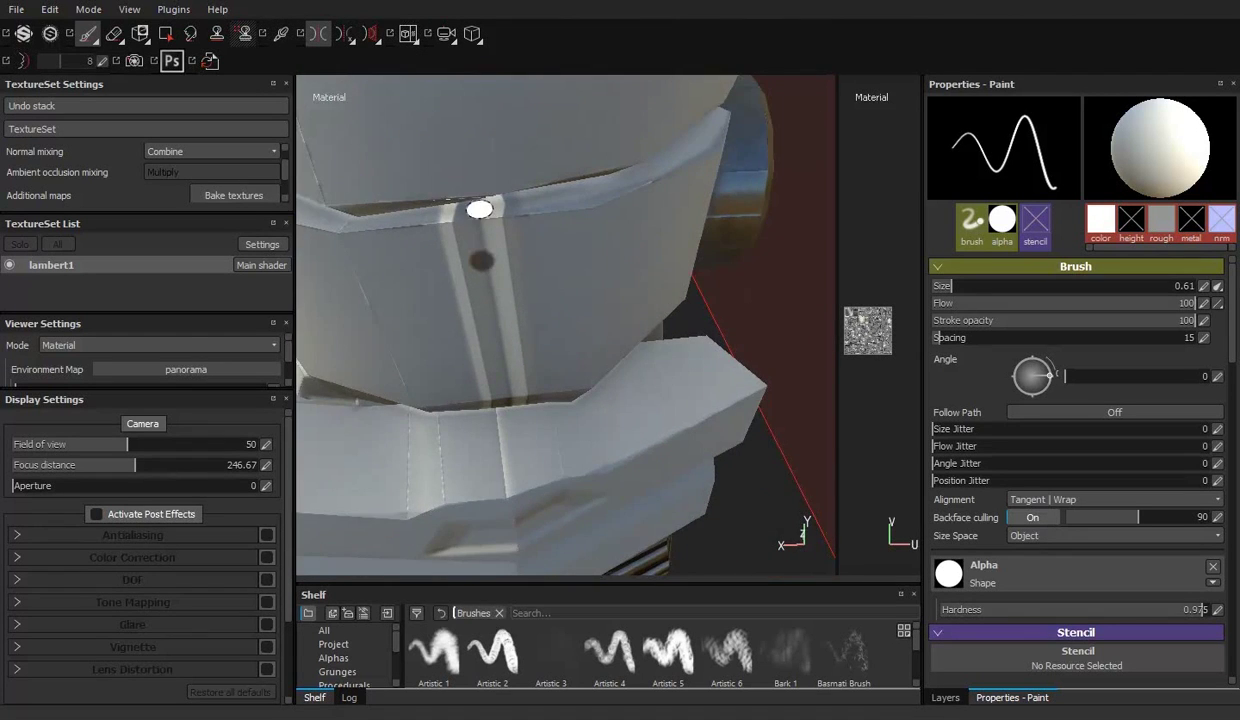
pyautogui.scroll(3, 480, 208)
pyautogui.moveTo(838, 252); pyautogui.dragTo(581, 252)
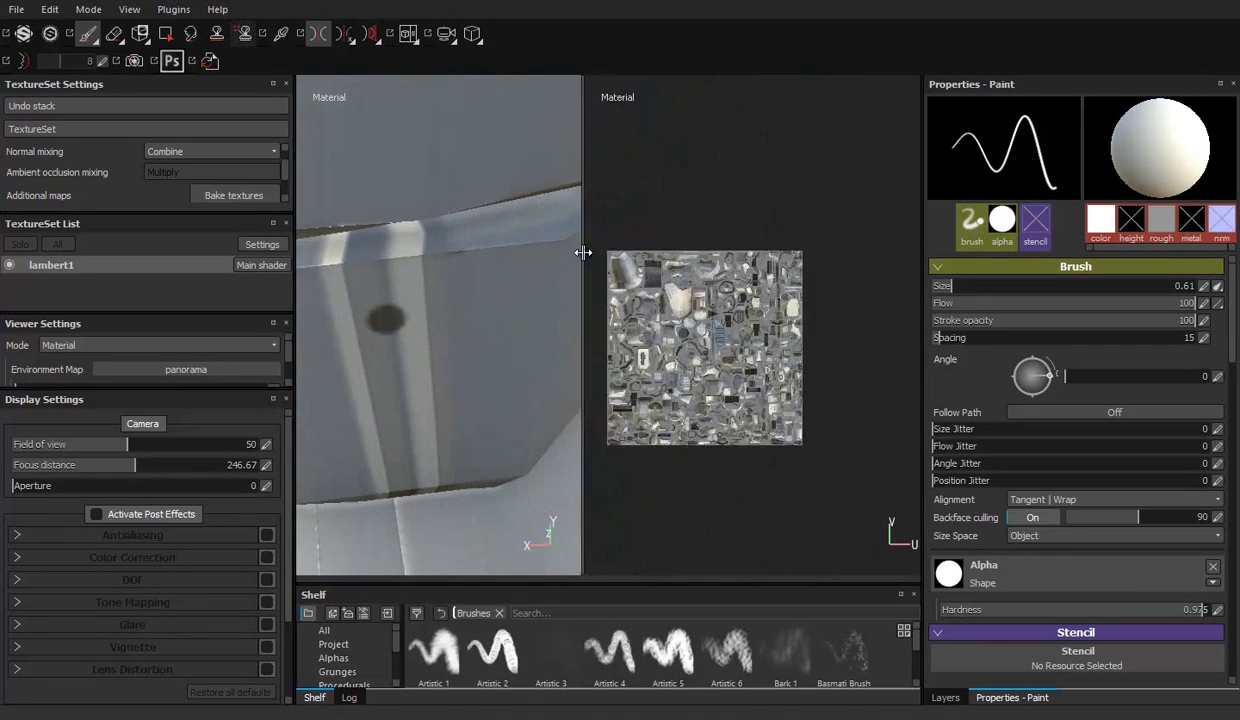
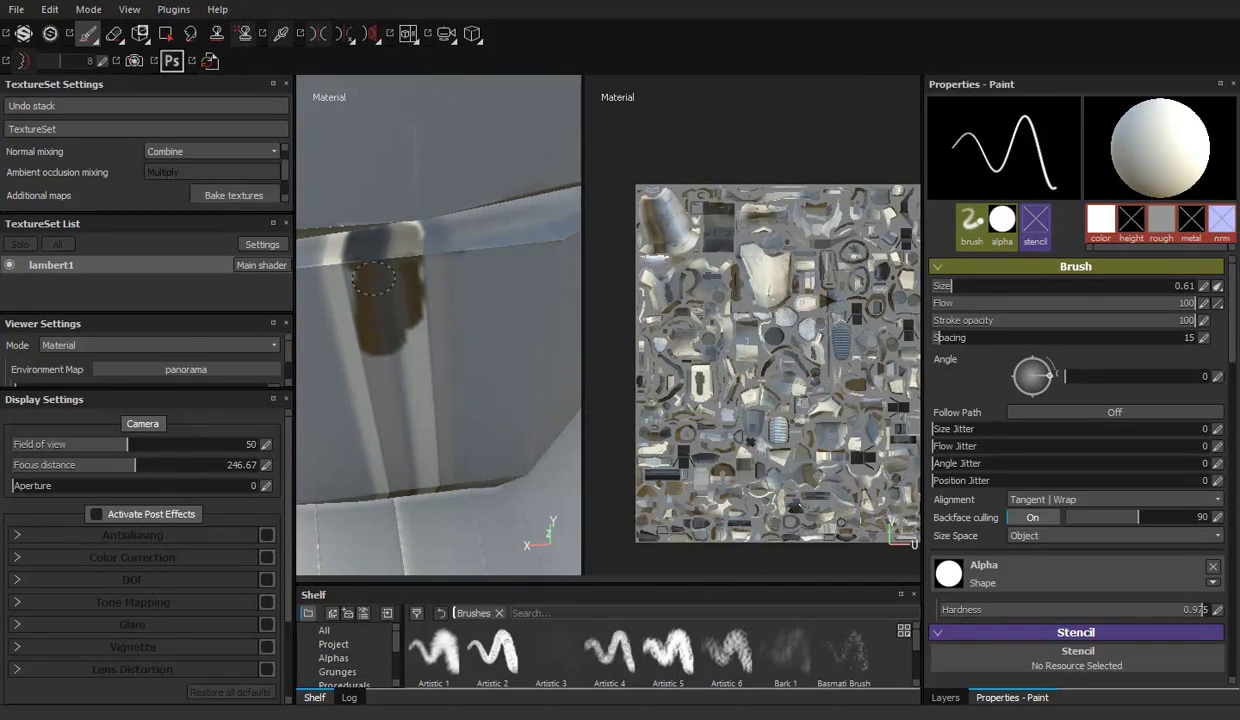
# Step: Paint a dark line and a dark patch into the recessed box on the robot arm
pyautogui.keyDown('alt'); pyautogui.moveTo(405, 348); pyautogui.dragTo(430, 214); pyautogui.keyUp('alt')
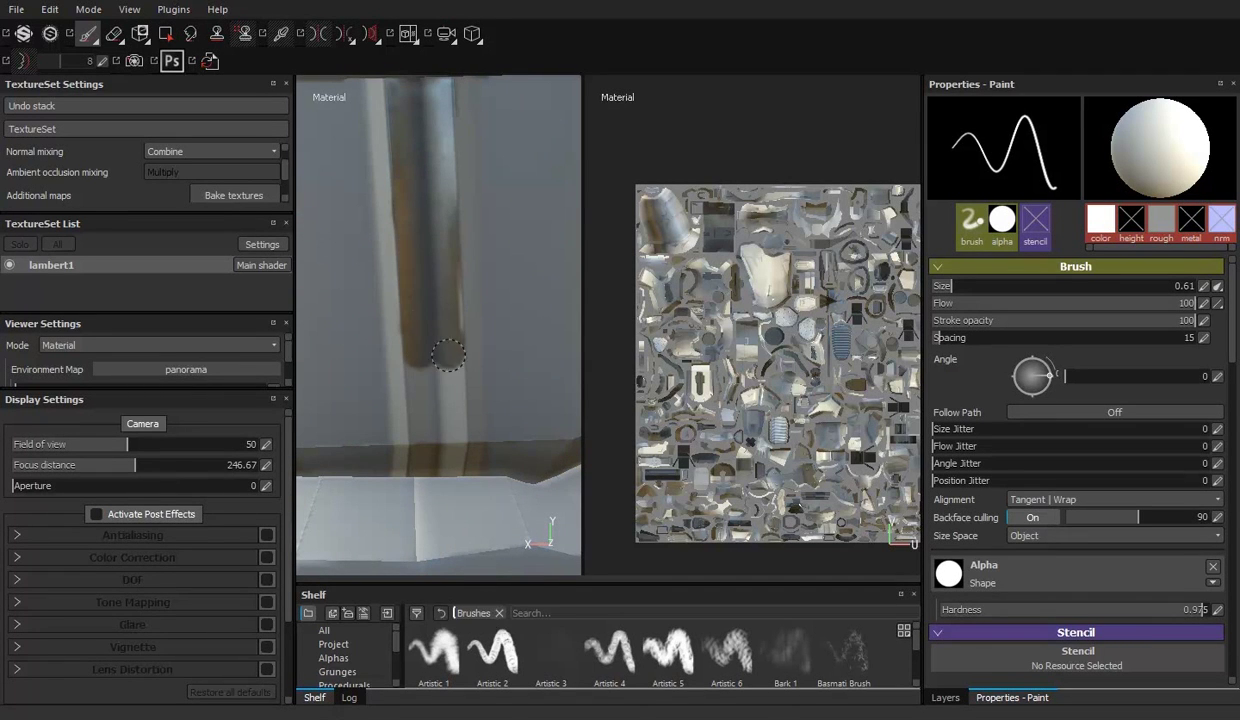
pyautogui.moveTo(448, 355)
pyautogui.keyDown('alt'); pyautogui.mouseDown()
pyautogui.moveTo(421, 291)
pyautogui.moveTo(410, 507)
pyautogui.moveTo(375, 400)
pyautogui.moveTo(429, 376)
pyautogui.mouseUp(); pyautogui.keyUp('alt')
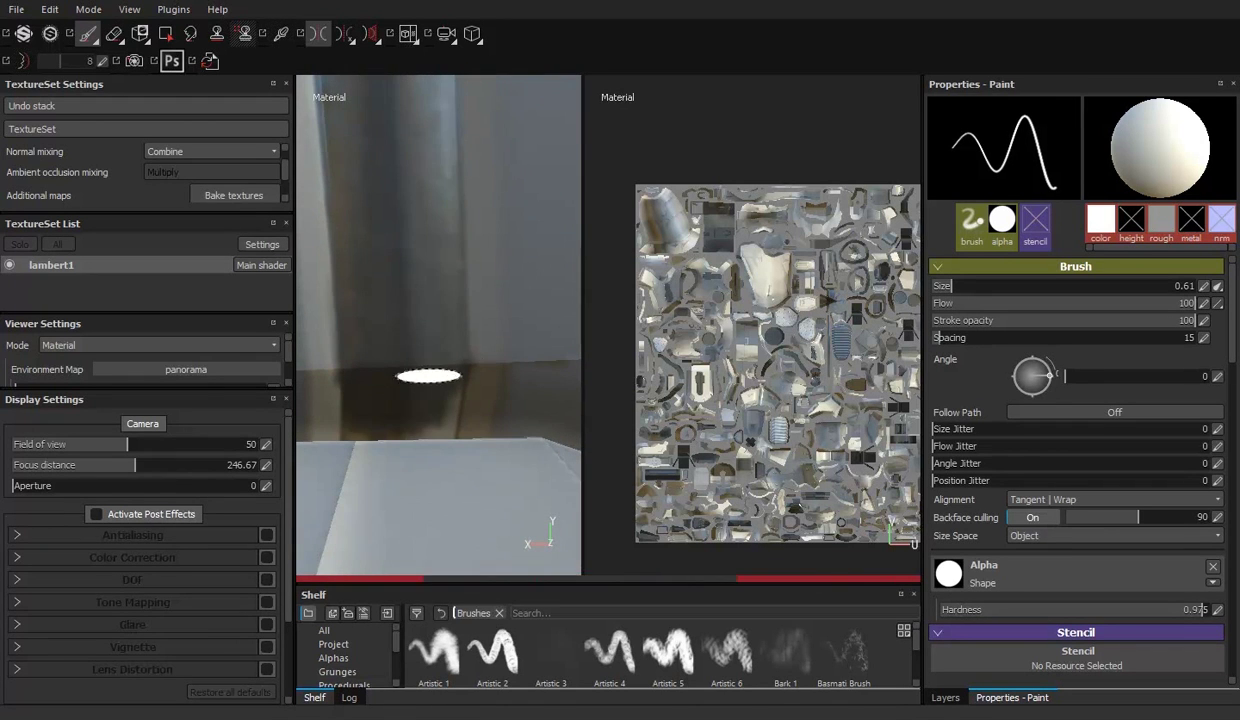
pyautogui.scroll(-5, 378, 428)
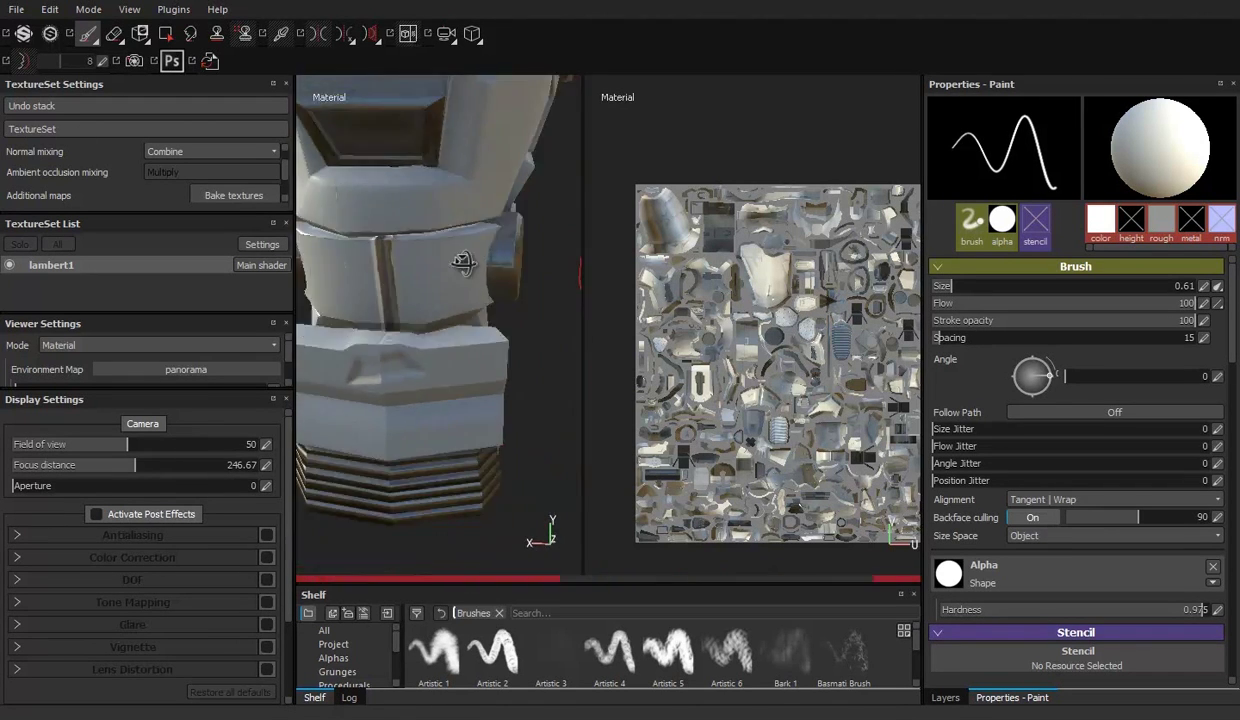
pyautogui.moveTo(378, 428)
pyautogui.keyDown('alt'); pyautogui.mouseDown()
pyautogui.moveTo(418, 291)
pyautogui.moveTo(430, 300)
pyautogui.mouseUp(); pyautogui.keyUp('alt')
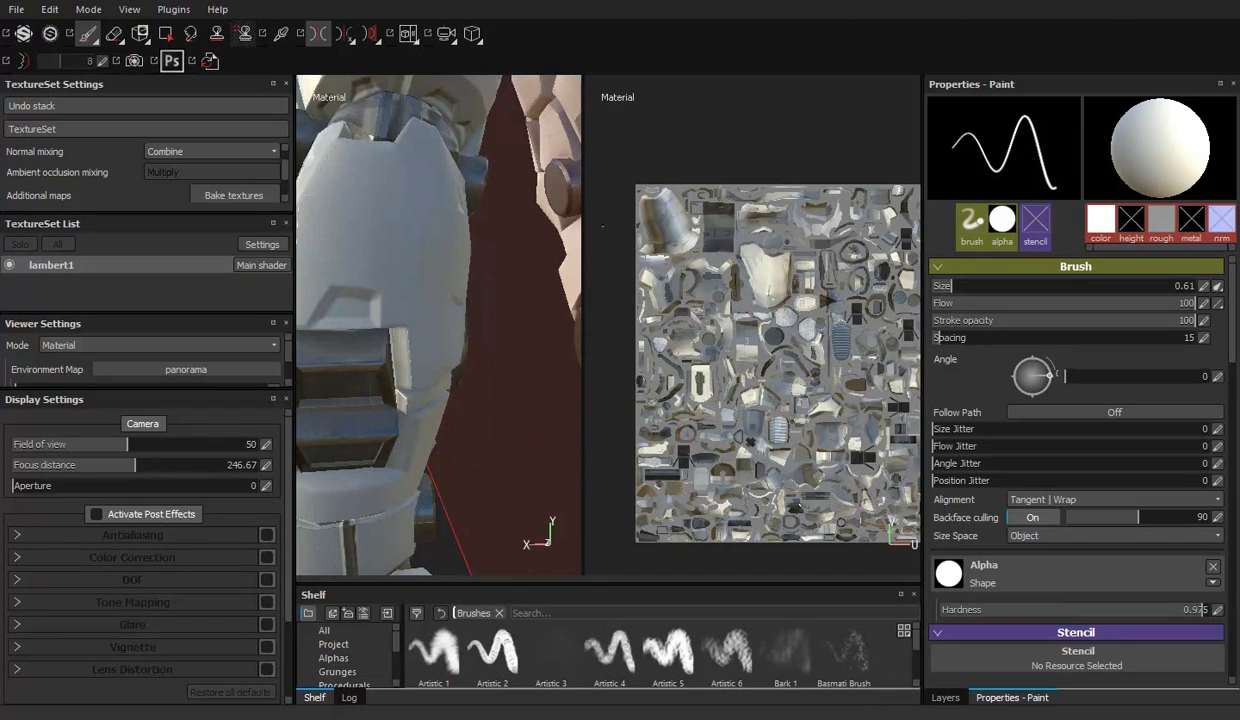
pyautogui.moveTo(583, 300); pyautogui.dragTo(750, 300)
pyautogui.moveTo(451, 208)
pyautogui.keyDown('alt'); pyautogui.mouseDown(button='right')
pyautogui.moveTo(601, 372)
pyautogui.moveTo(476, 305)
pyautogui.moveTo(435, 338)
pyautogui.moveTo(448, 307)
pyautogui.mouseUp(button='right'); pyautogui.keyUp('alt')
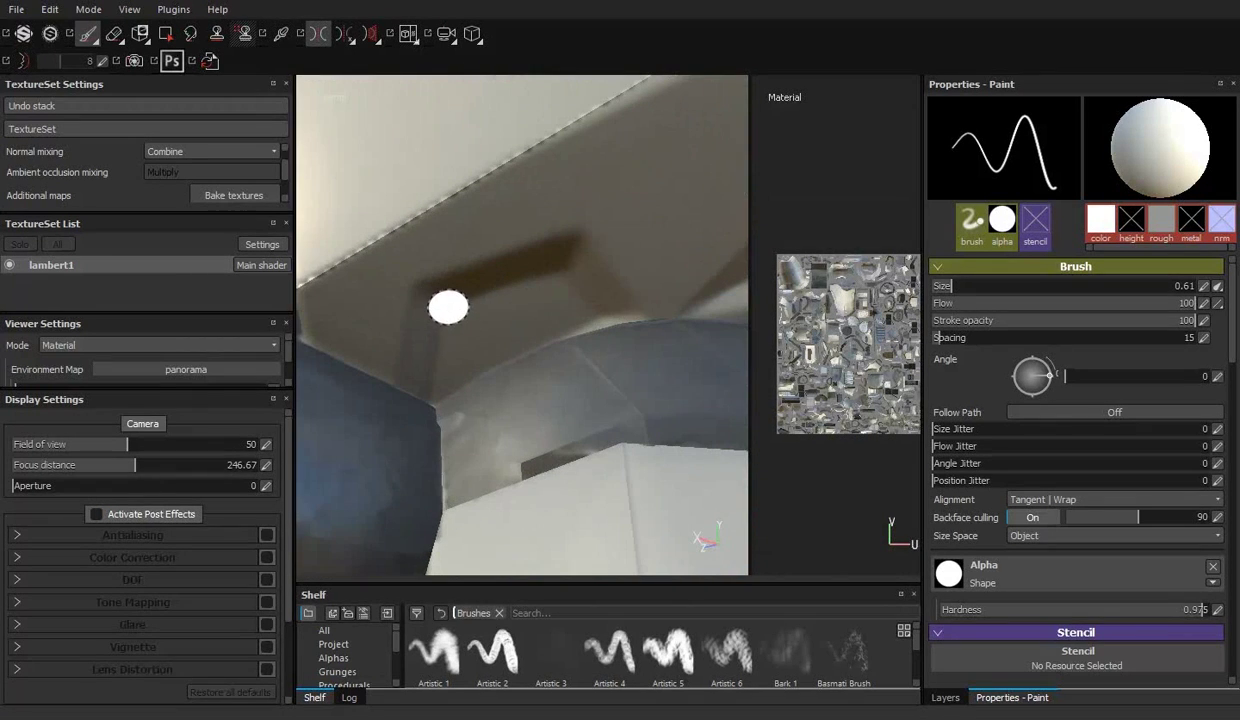
pyautogui.click(586, 318)
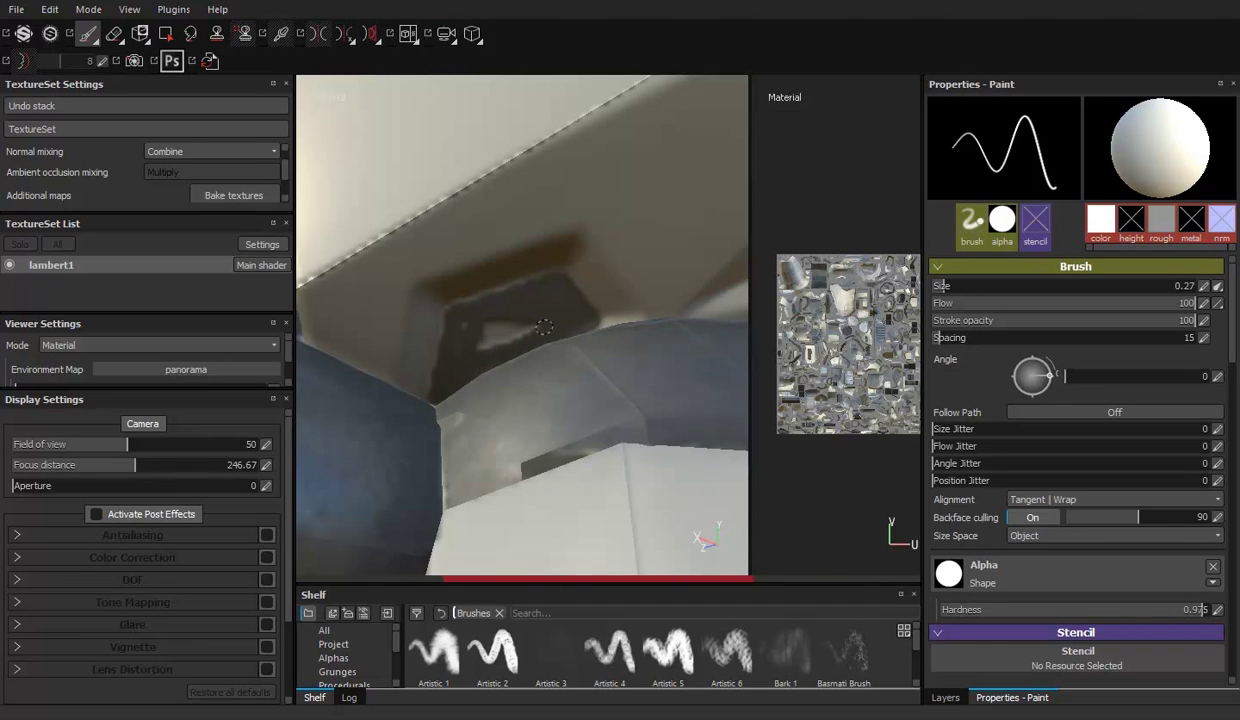
pyautogui.moveTo(481, 338)
pyautogui.keyDown('alt'); pyautogui.mouseDown()
pyautogui.moveTo(540, 318)
pyautogui.moveTo(380, 351)
pyautogui.mouseUp(); pyautogui.keyUp('alt')
pyautogui.keyDown('alt'); pyautogui.moveTo(622, 339); pyautogui.dragTo(487, 322); pyautogui.keyUp('alt')
pyautogui.moveTo(608, 318)
pyautogui.mouseDown()
pyautogui.moveTo(520, 330)
pyautogui.moveTo(584, 297)
pyautogui.moveTo(513, 268)
pyautogui.moveTo(434, 260)
pyautogui.mouseUp()
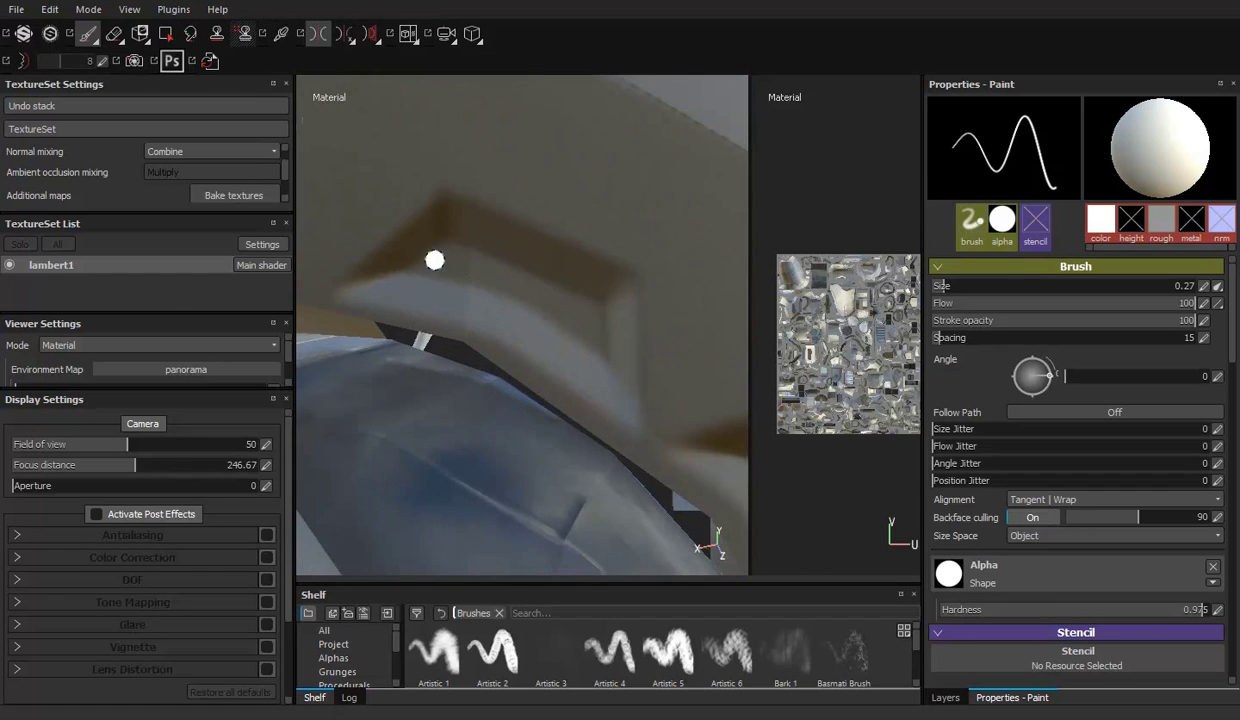
pyautogui.moveTo(523, 289); pyautogui.dragTo(607, 349)
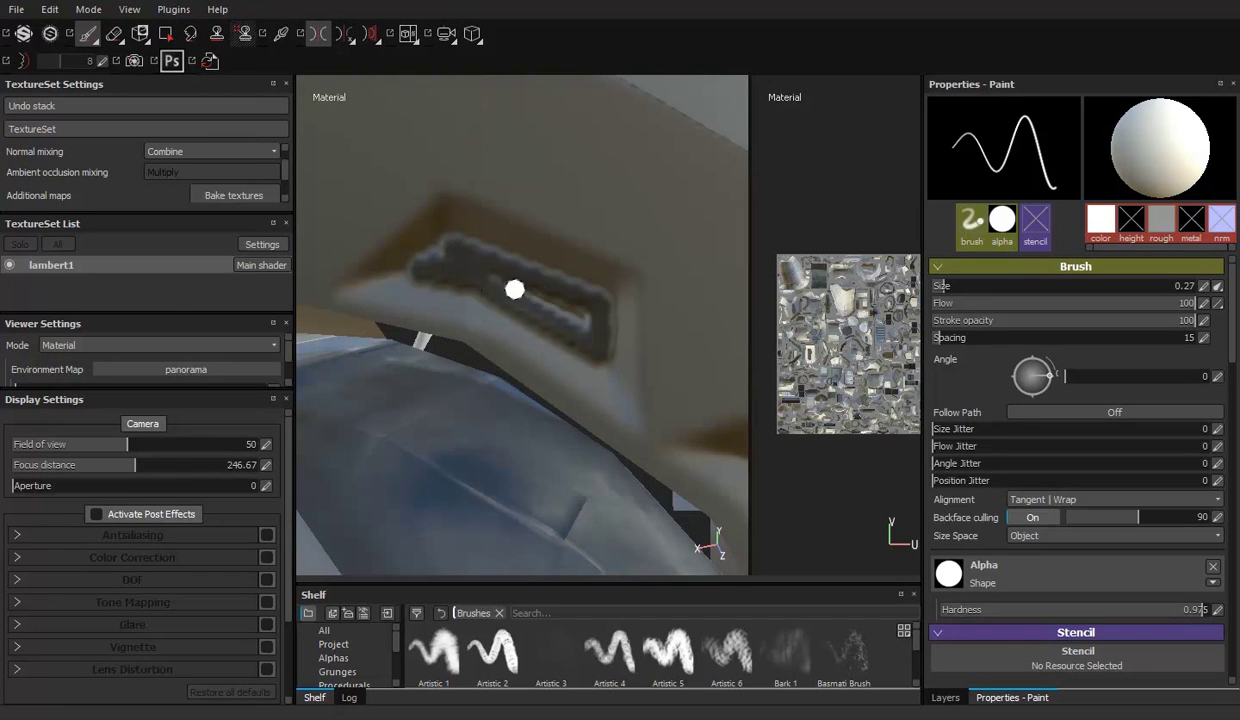
pyautogui.moveTo(462, 244)
pyautogui.keyDown('alt'); pyautogui.mouseDown()
pyautogui.moveTo(332, 258)
pyautogui.moveTo(391, 257)
pyautogui.moveTo(468, 280)
pyautogui.moveTo(468, 302)
pyautogui.mouseUp(); pyautogui.keyUp('alt')
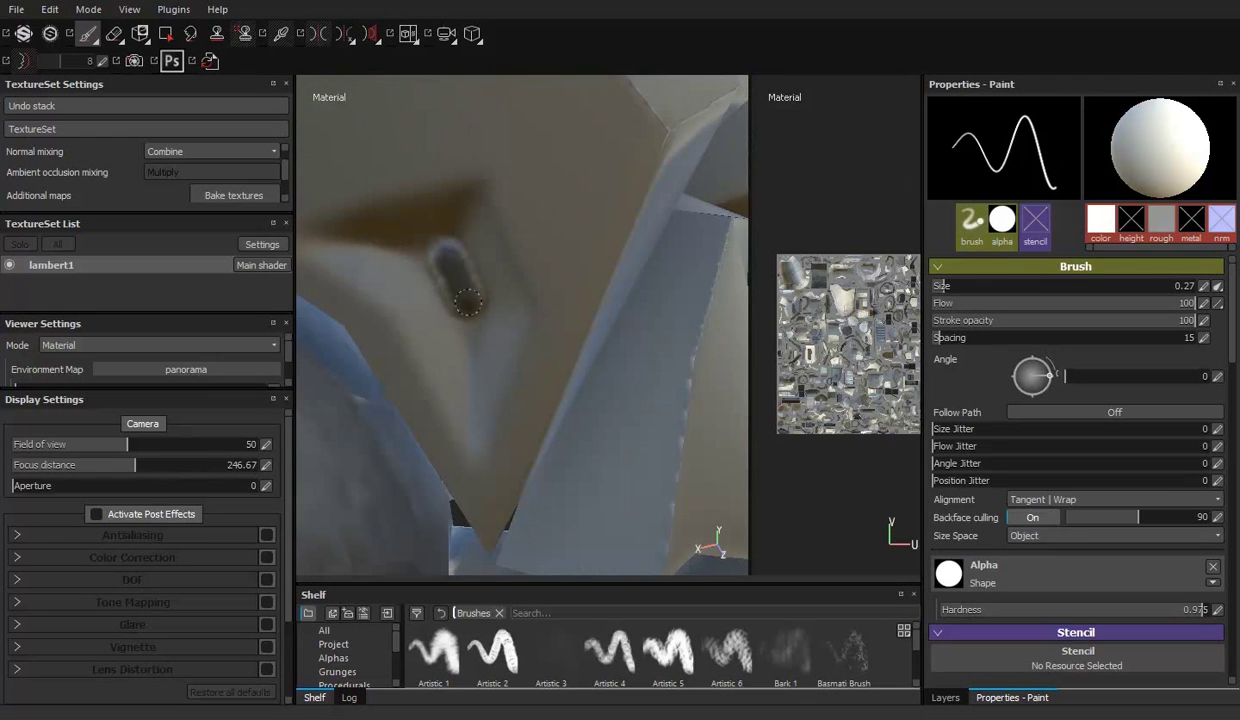
# Step: Turn on symmetrical painting, enlarge the brush to 0.71, and frame the oval plate
pyautogui.press('l')
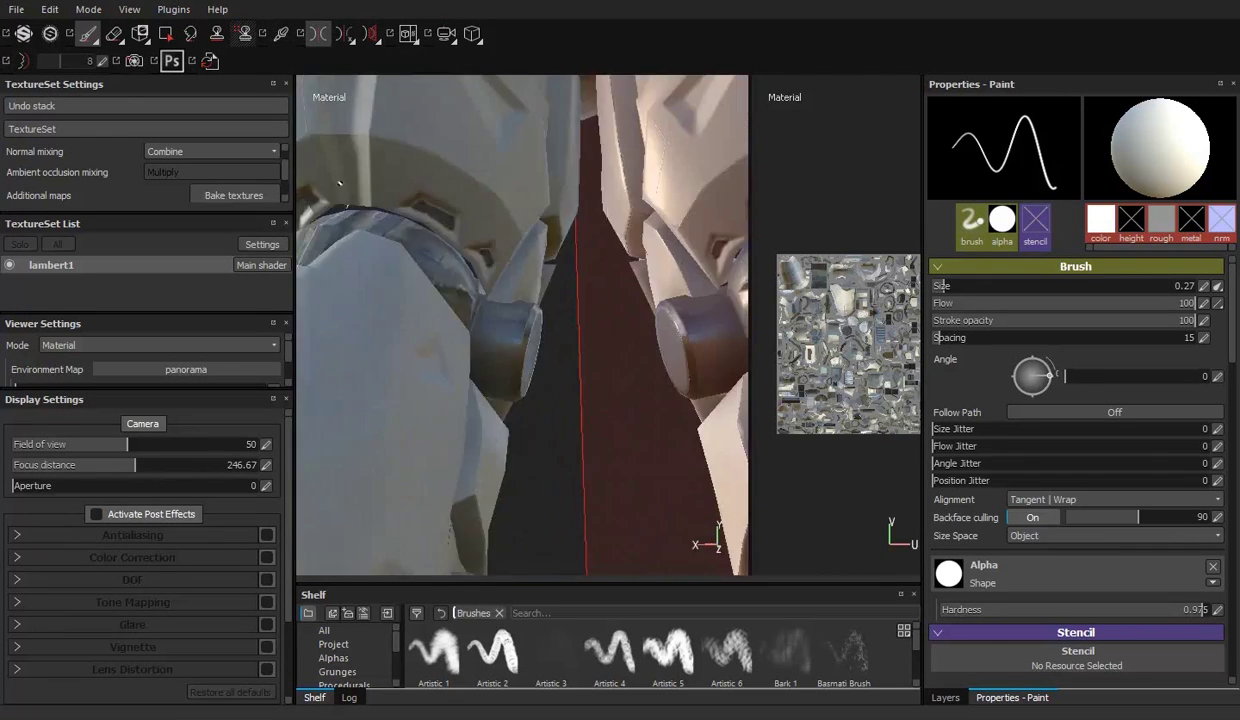
pyautogui.keyDown('alt'); pyautogui.moveTo(475, 289); pyautogui.dragTo(437, 213); pyautogui.keyUp('alt')
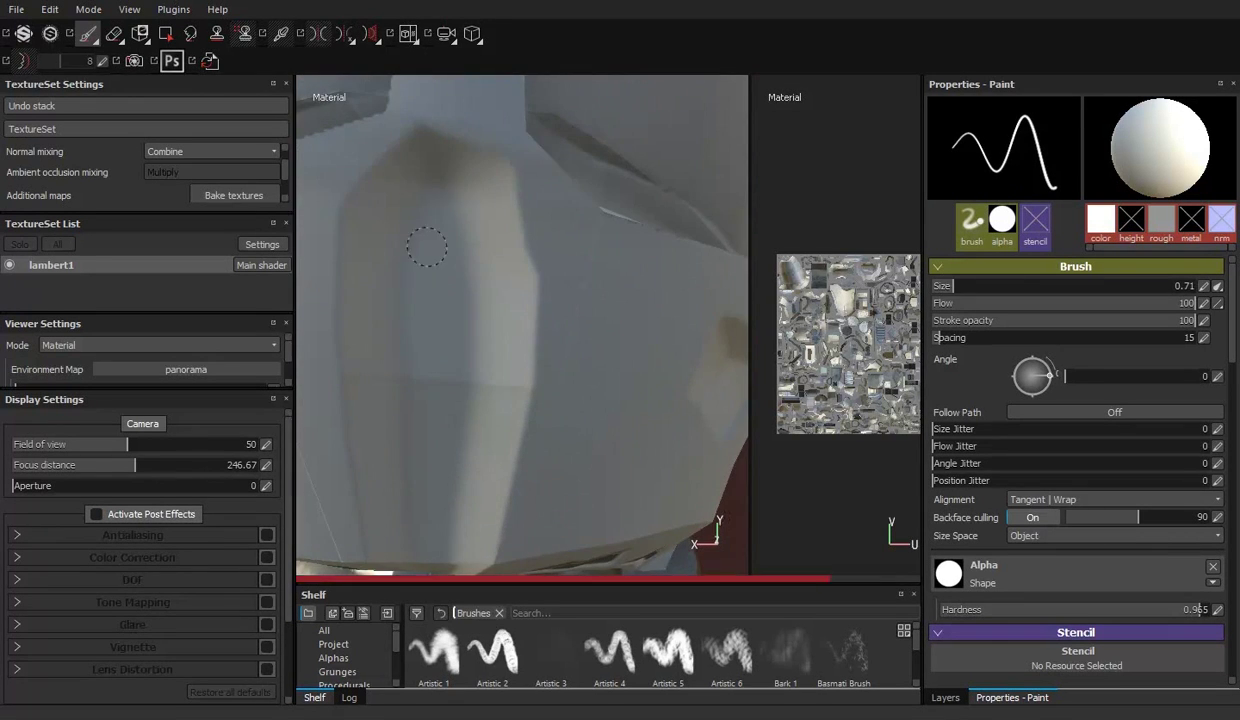
pyautogui.moveTo(445, 365)
pyautogui.keyDown('alt'); pyautogui.mouseDown()
pyautogui.moveTo(435, 257)
pyautogui.moveTo(423, 352)
pyautogui.moveTo(425, 215)
pyautogui.mouseUp(); pyautogui.keyUp('alt')
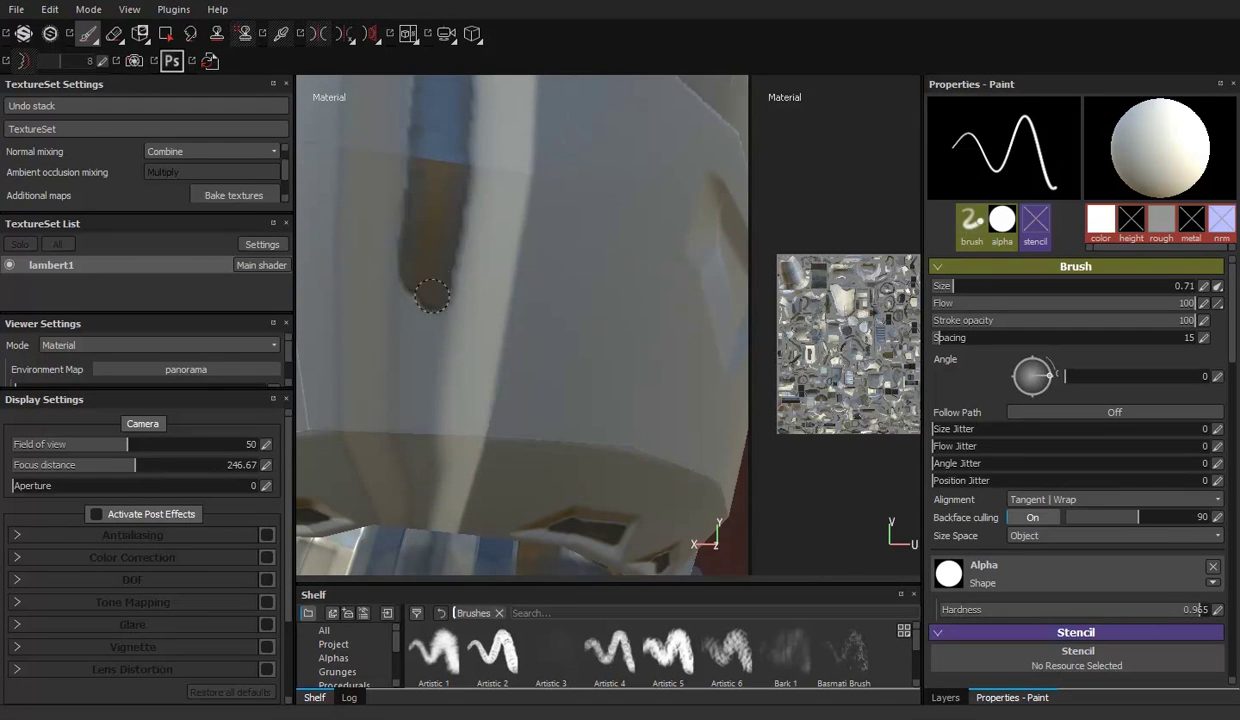
pyautogui.keyDown('alt'); pyautogui.moveTo(427, 341); pyautogui.dragTo(488, 406); pyautogui.keyUp('alt')
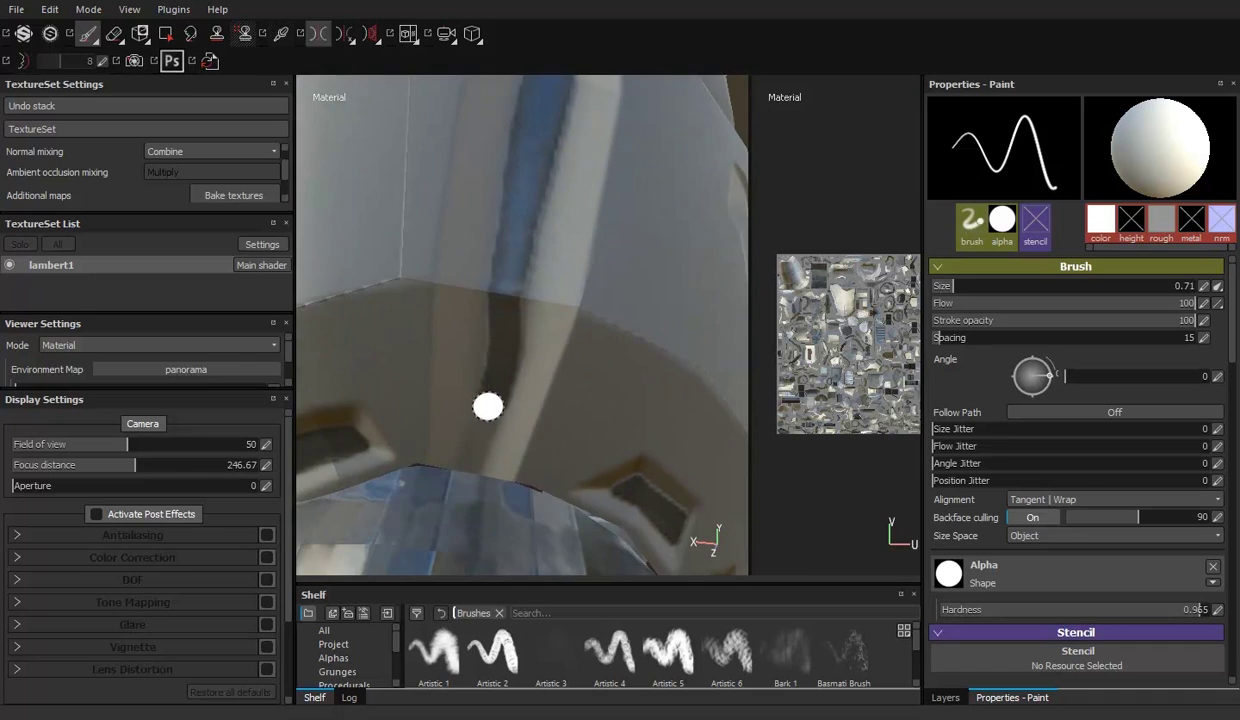
pyautogui.moveTo(511, 262)
pyautogui.keyDown('alt'); pyautogui.mouseDown()
pyautogui.moveTo(543, 325)
pyautogui.moveTo(512, 360)
pyautogui.moveTo(520, 330)
pyautogui.moveTo(505, 300)
pyautogui.moveTo(490, 320)
pyautogui.mouseUp(); pyautogui.keyUp('alt')
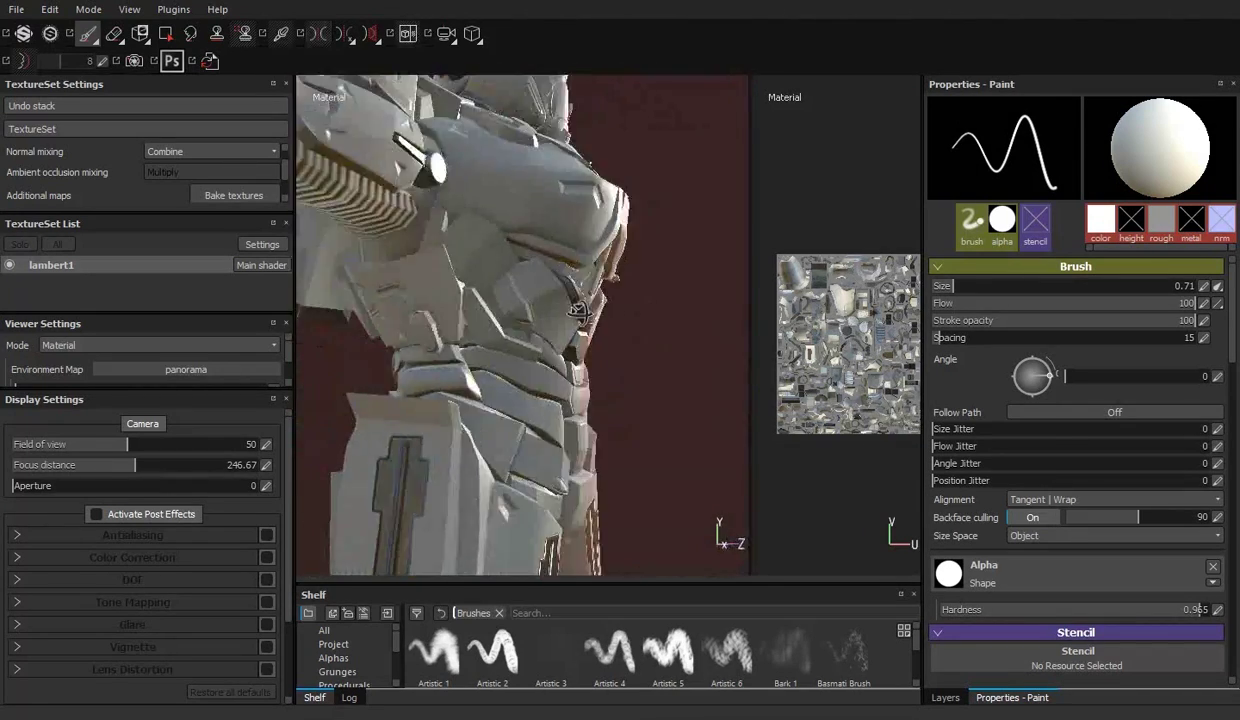
pyautogui.keyDown('alt'); pyautogui.moveTo(490, 320); pyautogui.dragTo(496, 336, button='right'); pyautogui.keyUp('alt')
pyautogui.keyDown('alt'); pyautogui.moveTo(496, 336); pyautogui.dragTo(327, 55); pyautogui.keyUp('alt')
pyautogui.keyDown('alt'); pyautogui.moveTo(327, 55); pyautogui.dragTo(620, 268, button='right'); pyautogui.keyUp('alt')
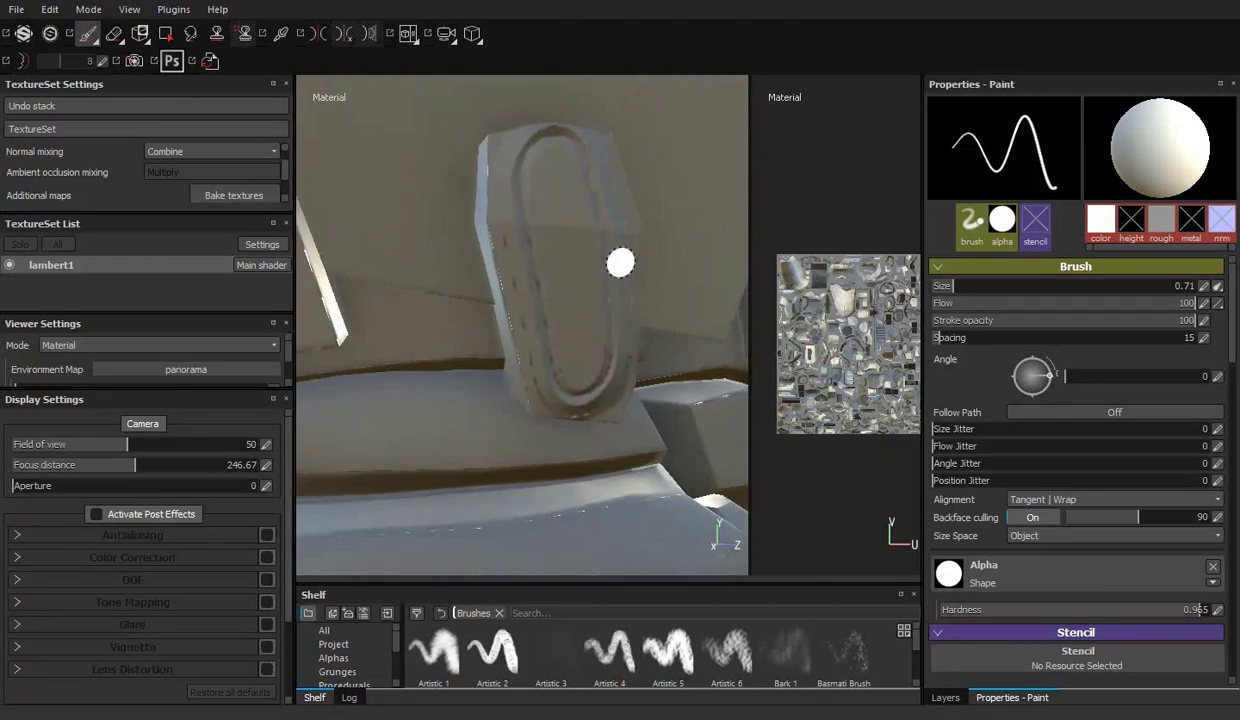
pyautogui.keyDown('alt'); pyautogui.moveTo(620, 268); pyautogui.dragTo(481, 197); pyautogui.keyUp('alt')
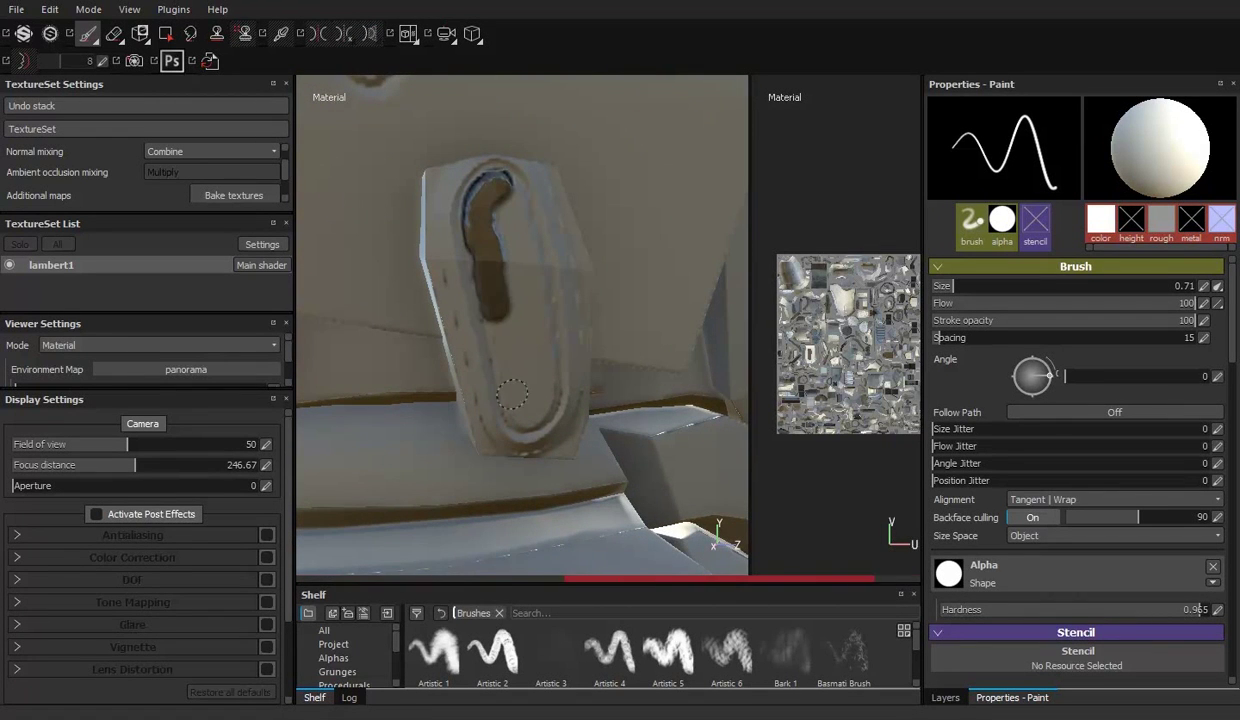
# Step: Paint a dark hook-shaped stroke along the oval plate's slot and extend it downward
pyautogui.moveTo(534, 254); pyautogui.dragTo(503, 203)
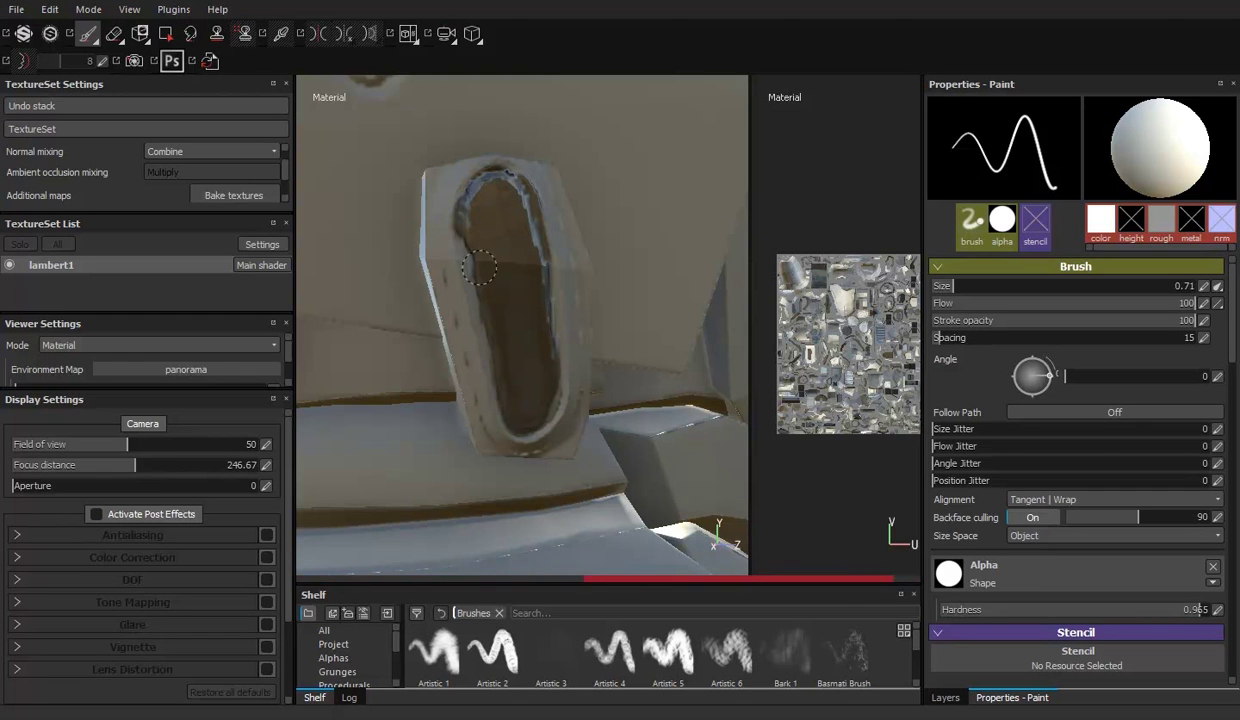
pyautogui.keyDown('alt'); pyautogui.moveTo(514, 237); pyautogui.dragTo(518, 415); pyautogui.keyUp('alt')
pyautogui.moveTo(518, 415)
pyautogui.keyDown('alt'); pyautogui.mouseDown(button='right')
pyautogui.moveTo(501, 255)
pyautogui.moveTo(487, 285)
pyautogui.mouseUp(button='right'); pyautogui.keyUp('alt')
pyautogui.keyDown('alt'); pyautogui.moveTo(487, 285); pyautogui.dragTo(493, 151); pyautogui.keyUp('alt')
pyautogui.moveTo(457, 210); pyautogui.dragTo(431, 348)
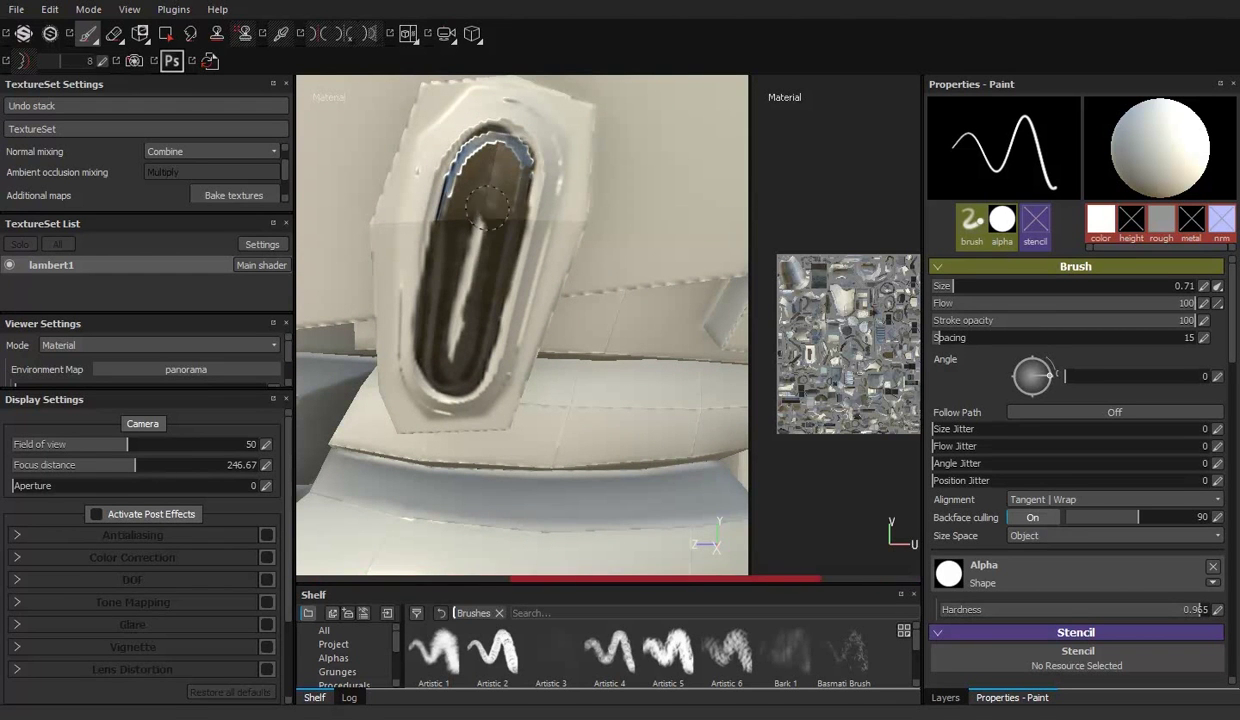
pyautogui.keyDown('alt'); pyautogui.moveTo(493, 160); pyautogui.dragTo(374, 180, button='right'); pyautogui.keyUp('alt')
pyautogui.keyDown('alt'); pyautogui.moveTo(374, 180); pyautogui.dragTo(531, 249); pyautogui.keyUp('alt')
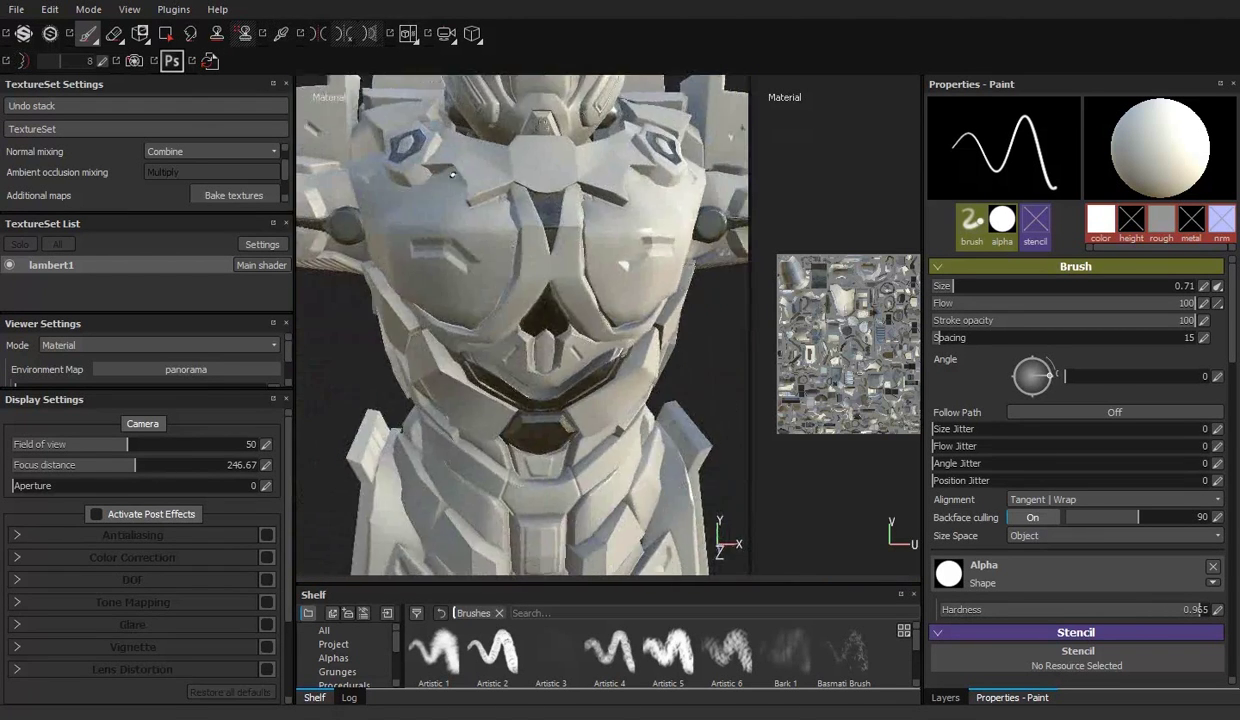
# Step: Resize the brush to about 1.07 and darken the bolt hole and the grey arm part's hole
pyautogui.keyDown('alt'); pyautogui.moveTo(531, 249); pyautogui.dragTo(515, 265, button='right'); pyautogui.keyUp('alt')
pyautogui.moveTo(515, 265)
pyautogui.keyDown('alt'); pyautogui.mouseDown()
pyautogui.moveTo(502, 278)
pyautogui.moveTo(545, 257)
pyautogui.moveTo(506, 373)
pyautogui.moveTo(410, 390)
pyautogui.moveTo(493, 241)
pyautogui.moveTo(471, 313)
pyautogui.moveTo(542, 404)
pyautogui.moveTo(568, 316)
pyautogui.mouseUp(); pyautogui.keyUp('alt')
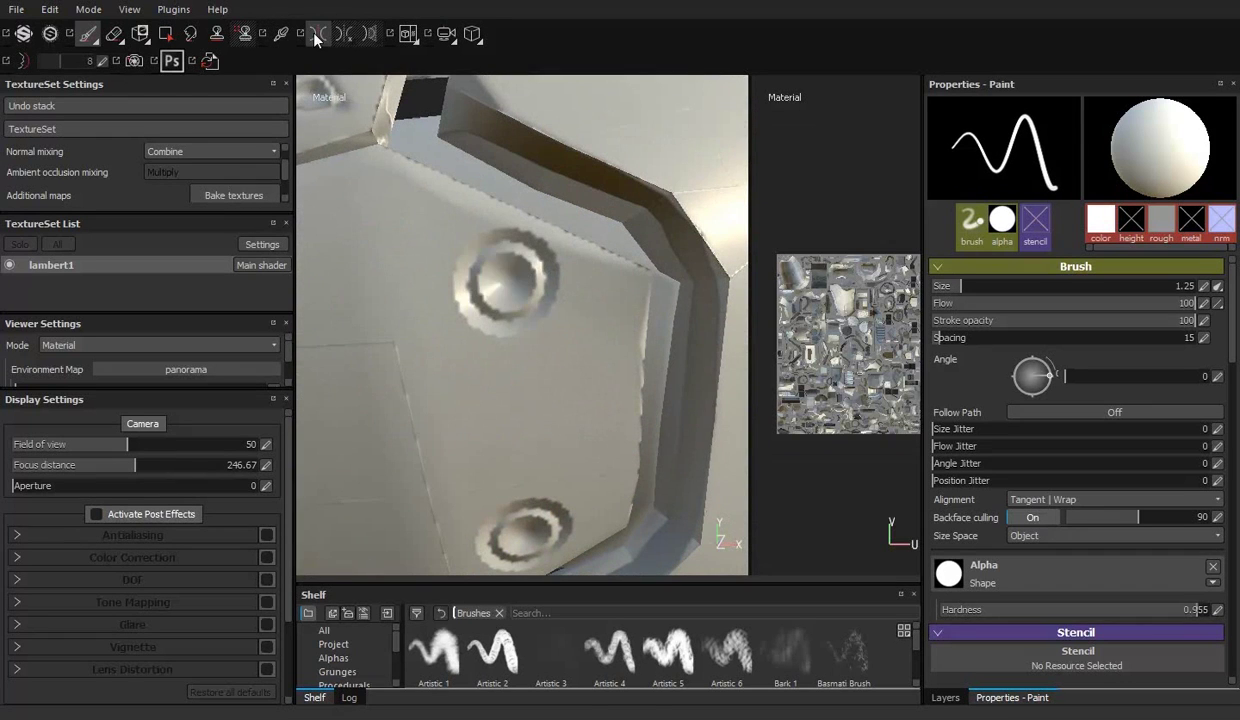
pyautogui.press('[')
pyautogui.press('[')
pyautogui.press('[')
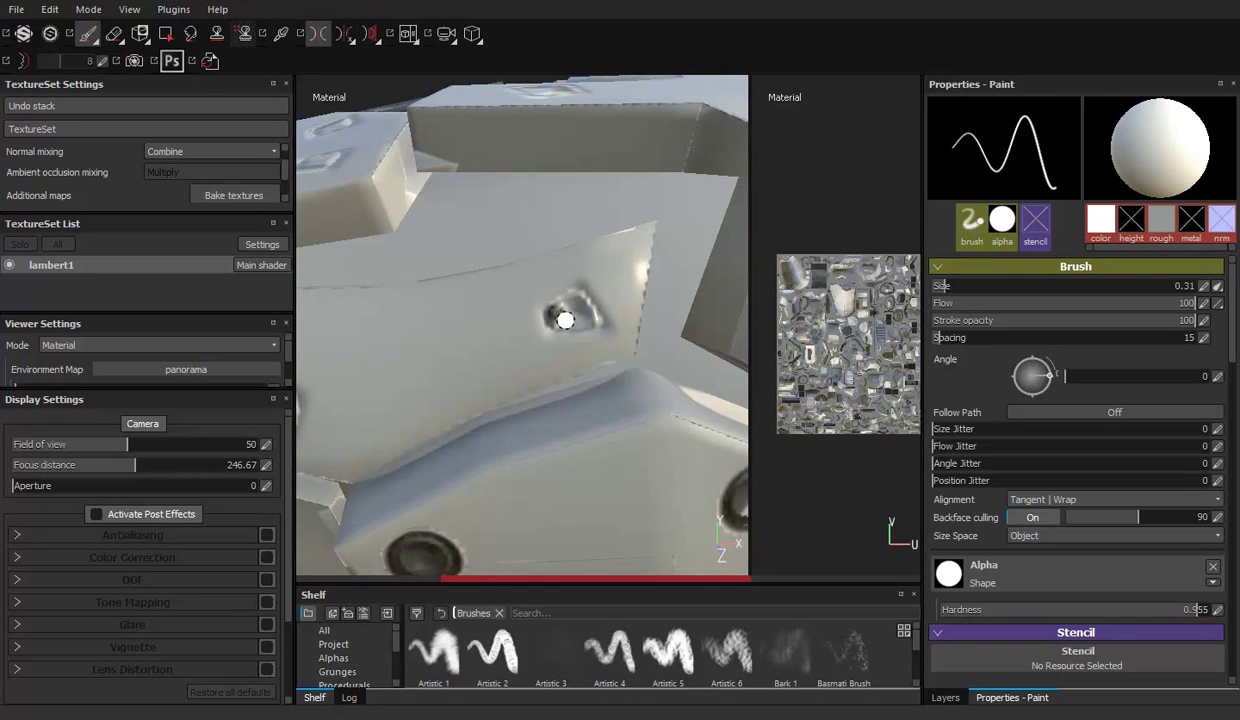
pyautogui.moveTo(492, 416)
pyautogui.keyDown('alt'); pyautogui.mouseDown()
pyautogui.moveTo(522, 288)
pyautogui.moveTo(487, 343)
pyautogui.moveTo(522, 318)
pyautogui.mouseUp(); pyautogui.keyUp('alt')
pyautogui.keyDown('alt'); pyautogui.moveTo(522, 318); pyautogui.dragTo(498, 299, button='right'); pyautogui.keyUp('alt')
pyautogui.press(']')
pyautogui.press(']')
pyautogui.press(']')
pyautogui.moveTo(534, 393)
pyautogui.keyDown('alt'); pyautogui.mouseDown()
pyautogui.moveTo(493, 360)
pyautogui.moveTo(476, 400)
pyautogui.moveTo(440, 255)
pyautogui.moveTo(585, 338)
pyautogui.moveTo(402, 259)
pyautogui.mouseUp(); pyautogui.keyUp('alt')
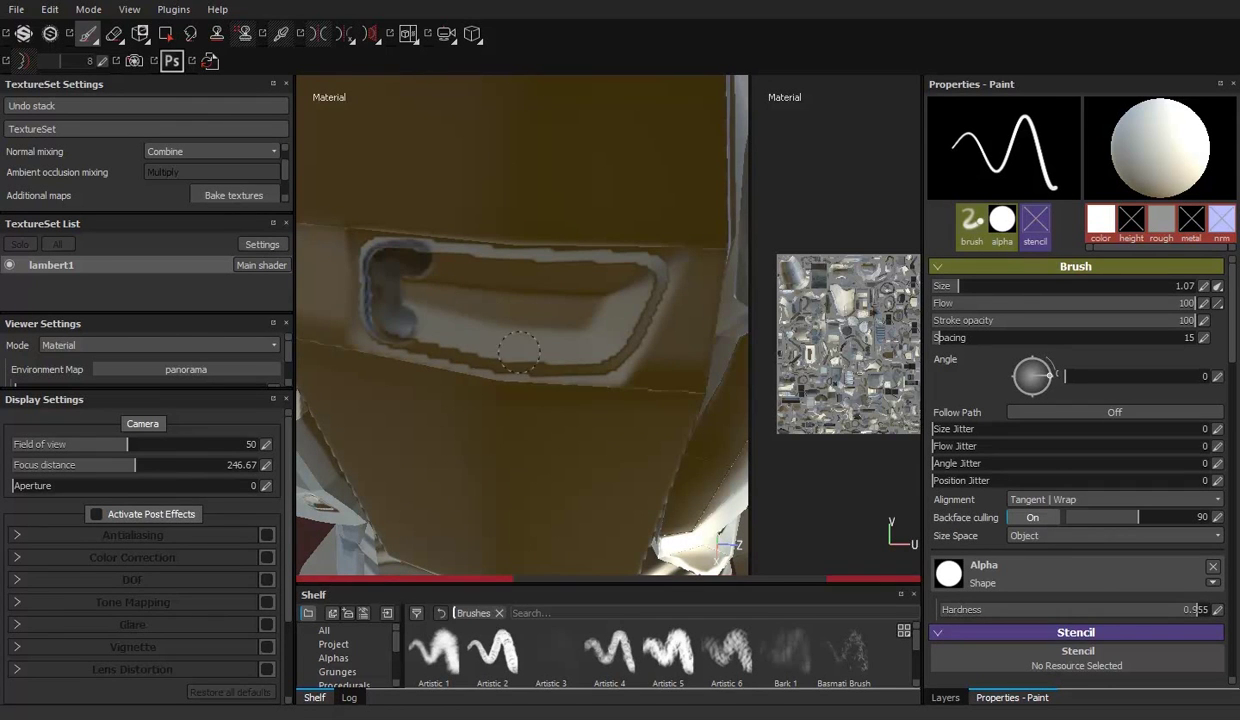
pyautogui.keyDown('alt'); pyautogui.moveTo(630, 308); pyautogui.dragTo(407, 284); pyautogui.keyUp('alt')
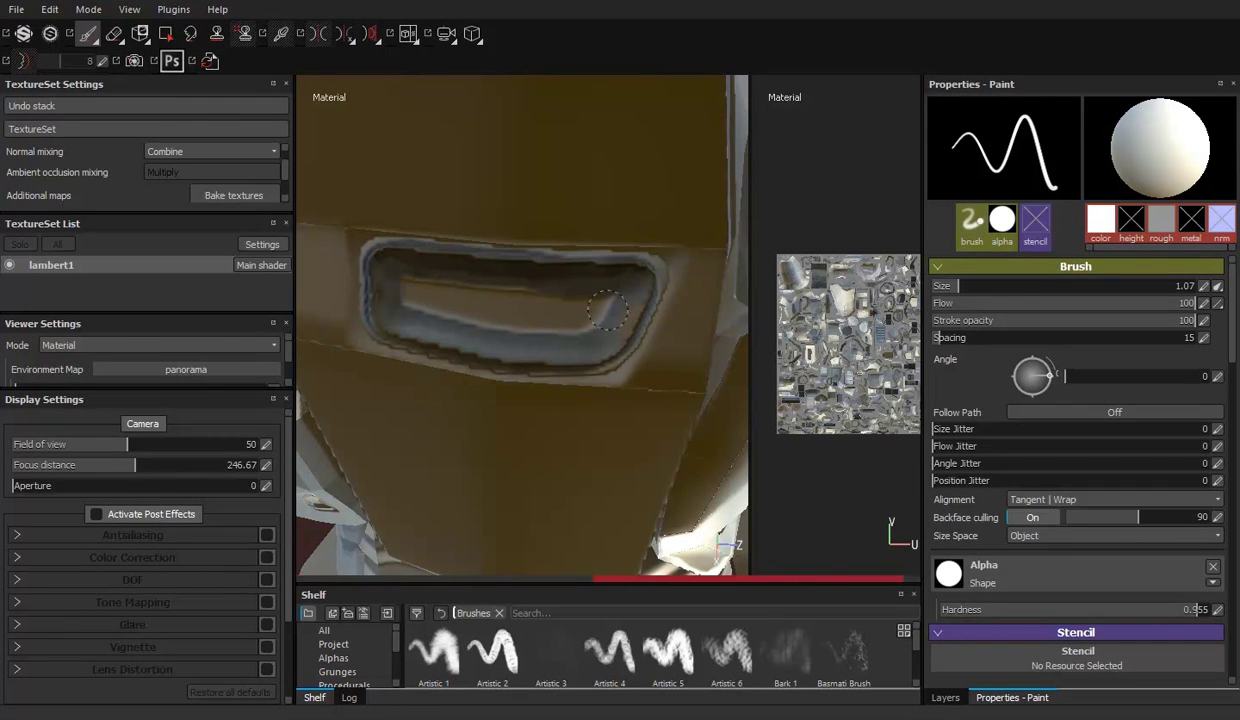
pyautogui.keyDown('alt'); pyautogui.moveTo(607, 311); pyautogui.dragTo(523, 228); pyautogui.keyUp('alt')
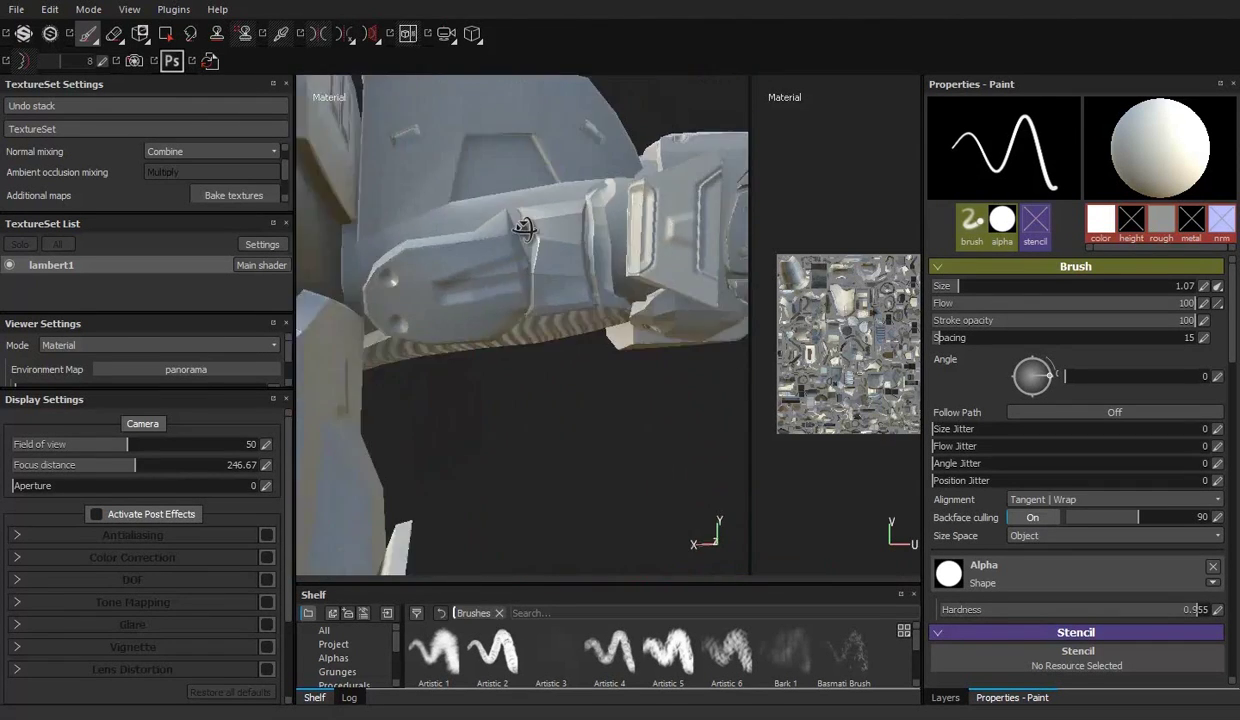
pyautogui.keyDown('alt'); pyautogui.moveTo(523, 228); pyautogui.dragTo(523, 268, button='right'); pyautogui.keyUp('alt')
pyautogui.keyDown('alt'); pyautogui.moveTo(523, 268); pyautogui.dragTo(441, 229, button='middle'); pyautogui.keyUp('alt')
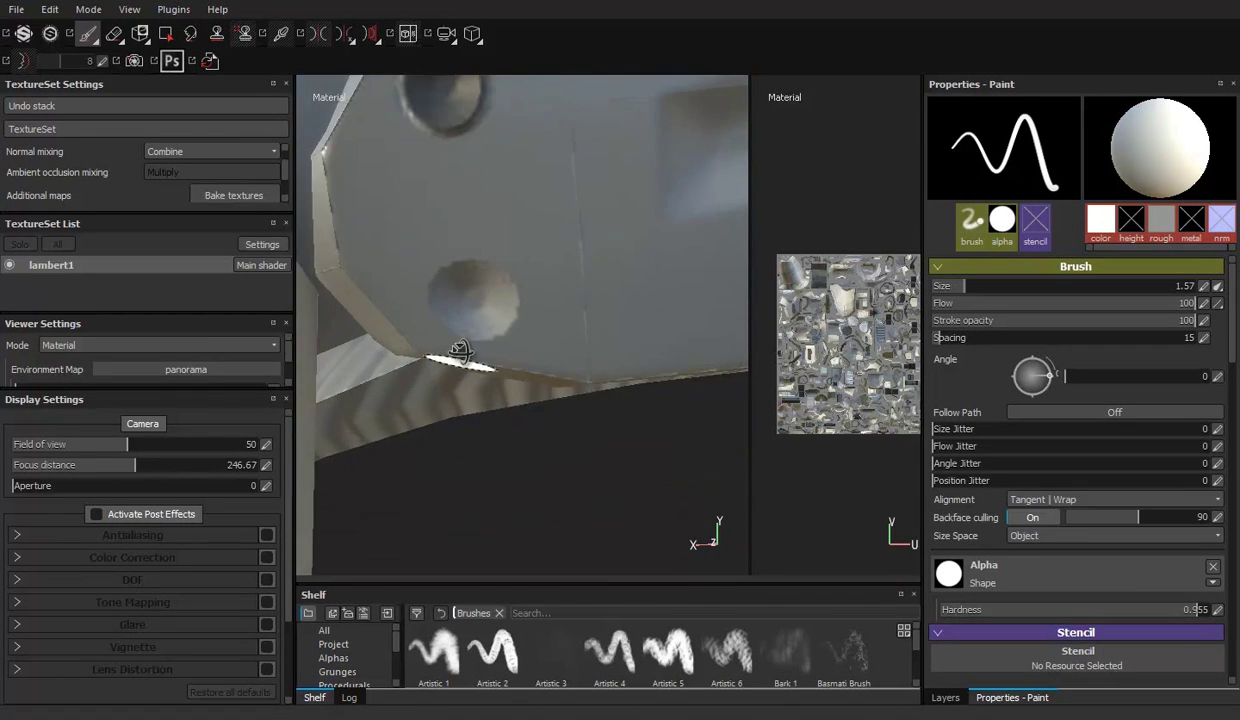
# Step: Reduce the brush to about 1.03 and paint the slot around the pin dark
pyautogui.keyDown('alt'); pyautogui.moveTo(441, 224); pyautogui.dragTo(517, 238); pyautogui.keyUp('alt')
pyautogui.keyDown('alt'); pyautogui.moveTo(517, 238); pyautogui.dragTo(501, 244, button='right'); pyautogui.keyUp('alt')
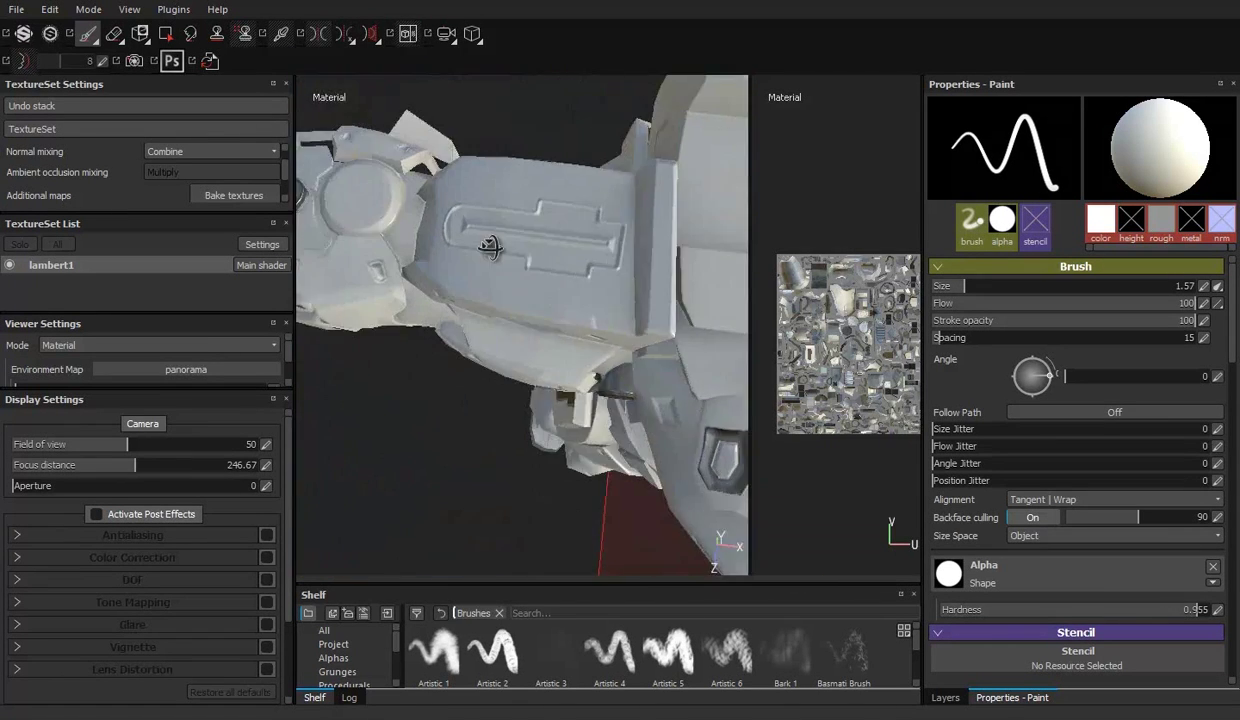
pyautogui.moveTo(501, 244)
pyautogui.keyDown('alt'); pyautogui.mouseDown()
pyautogui.moveTo(399, 218)
pyautogui.moveTo(484, 213)
pyautogui.mouseUp(); pyautogui.keyUp('alt')
pyautogui.moveTo(468, 290)
pyautogui.keyDown('alt'); pyautogui.mouseDown()
pyautogui.moveTo(543, 368)
pyautogui.moveTo(446, 321)
pyautogui.moveTo(447, 332)
pyautogui.moveTo(534, 277)
pyautogui.moveTo(432, 310)
pyautogui.moveTo(453, 295)
pyautogui.moveTo(407, 257)
pyautogui.mouseUp(); pyautogui.keyUp('alt')
pyautogui.keyDown('alt'); pyautogui.moveTo(550, 250); pyautogui.dragTo(463, 256, button='right'); pyautogui.keyUp('alt')
pyautogui.keyDown('alt'); pyautogui.moveTo(505, 248); pyautogui.dragTo(398, 287); pyautogui.keyUp('alt')
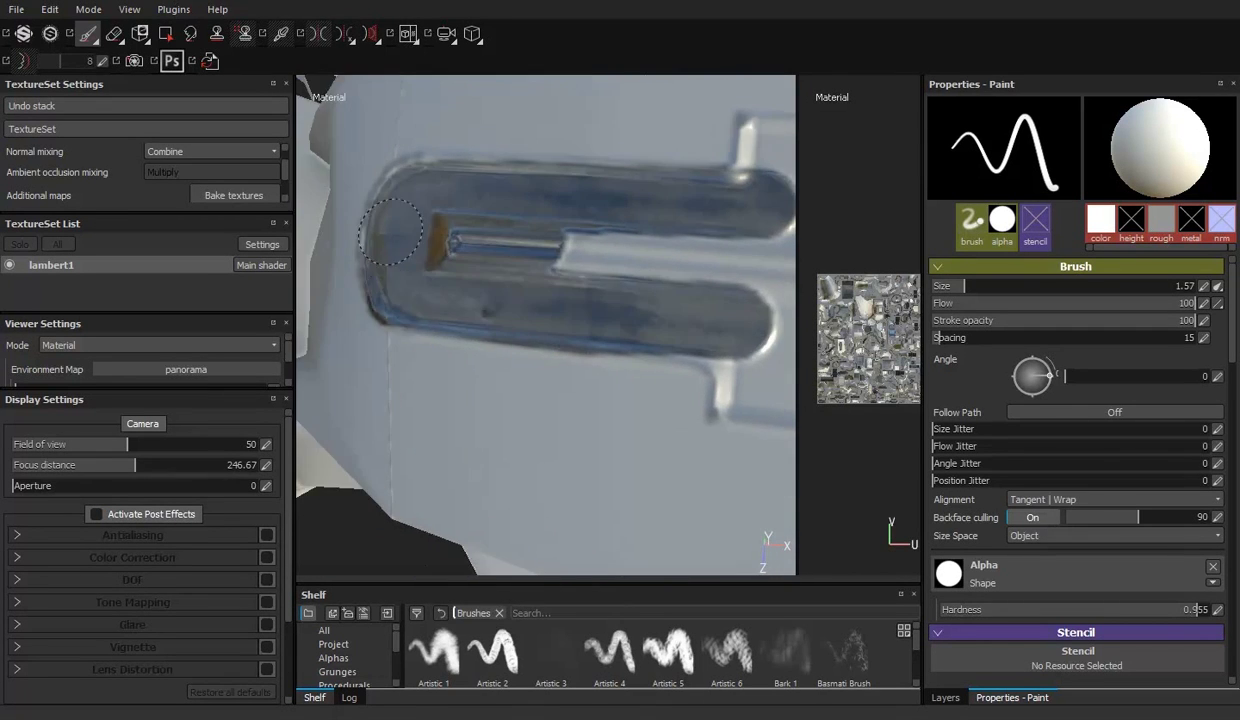
pyautogui.keyDown('alt'); pyautogui.moveTo(385, 232); pyautogui.dragTo(430, 240); pyautogui.keyUp('alt')
pyautogui.keyDown('alt'); pyautogui.moveTo(430, 240); pyautogui.dragTo(465, 235, button='right'); pyautogui.keyUp('alt')
pyautogui.keyDown('alt'); pyautogui.moveTo(465, 235); pyautogui.dragTo(637, 232); pyautogui.keyUp('alt')
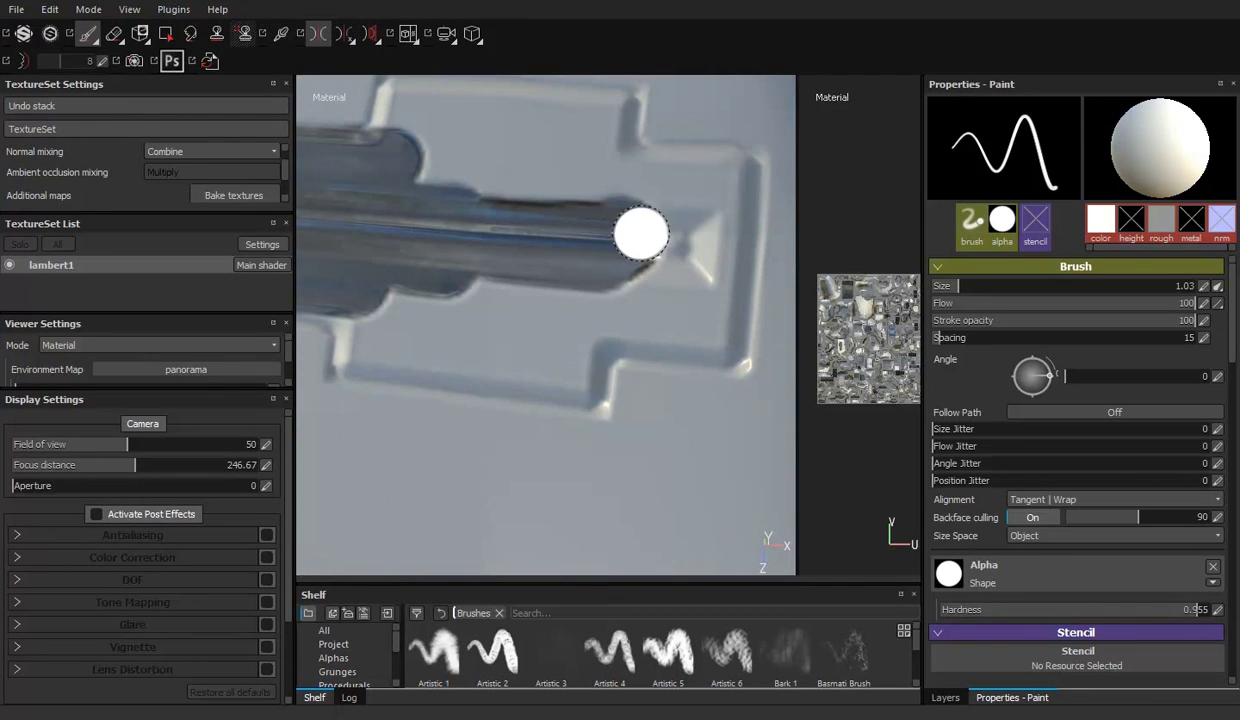
pyautogui.keyDown('alt'); pyautogui.moveTo(637, 232); pyautogui.dragTo(632, 172, button='right'); pyautogui.keyUp('alt')
pyautogui.moveTo(632, 172)
pyautogui.mouseDown()
pyautogui.moveTo(733, 172)
pyautogui.moveTo(722, 338)
pyautogui.moveTo(606, 332)
pyautogui.moveTo(588, 383)
pyautogui.moveTo(405, 355)
pyautogui.moveTo(600, 270)
pyautogui.moveTo(500, 280)
pyautogui.moveTo(700, 190)
pyautogui.moveTo(450, 150)
pyautogui.mouseUp()
pyautogui.moveTo(450, 150)
pyautogui.keyDown('alt'); pyautogui.mouseDown()
pyautogui.moveTo(476, 235)
pyautogui.moveTo(448, 198)
pyautogui.moveTo(634, 208)
pyautogui.moveTo(560, 260)
pyautogui.moveTo(607, 350)
pyautogui.moveTo(470, 338)
pyautogui.moveTo(487, 318)
pyautogui.mouseUp(); pyautogui.keyUp('alt')
# Step: Enlarge the brush to about 2.01 and frame the back plate and robot arm
pyautogui.scroll(-5, 560, 260)
pyautogui.keyDown('alt'); pyautogui.moveTo(487, 318); pyautogui.dragTo(487, 400, button='right'); pyautogui.keyUp('alt')
pyautogui.keyDown('ctrl'); pyautogui.moveTo(700, 387); pyautogui.dragTo(595, 374, button='right'); pyautogui.keyUp('ctrl')
pyautogui.keyDown('alt'); pyautogui.moveTo(618, 424); pyautogui.dragTo(600, 380, button='right'); pyautogui.keyUp('alt')
pyautogui.moveTo(600, 380)
pyautogui.keyDown('alt'); pyautogui.mouseDown()
pyautogui.moveTo(520, 296)
pyautogui.moveTo(560, 320)
pyautogui.mouseUp(); pyautogui.keyUp('alt')
pyautogui.keyDown('alt'); pyautogui.moveTo(560, 320); pyautogui.dragTo(570, 330, button='right'); pyautogui.keyUp('alt')
# Step: Activate the Polygon Fill tool and orbit onto the robot arm
pyautogui.click(166, 33)
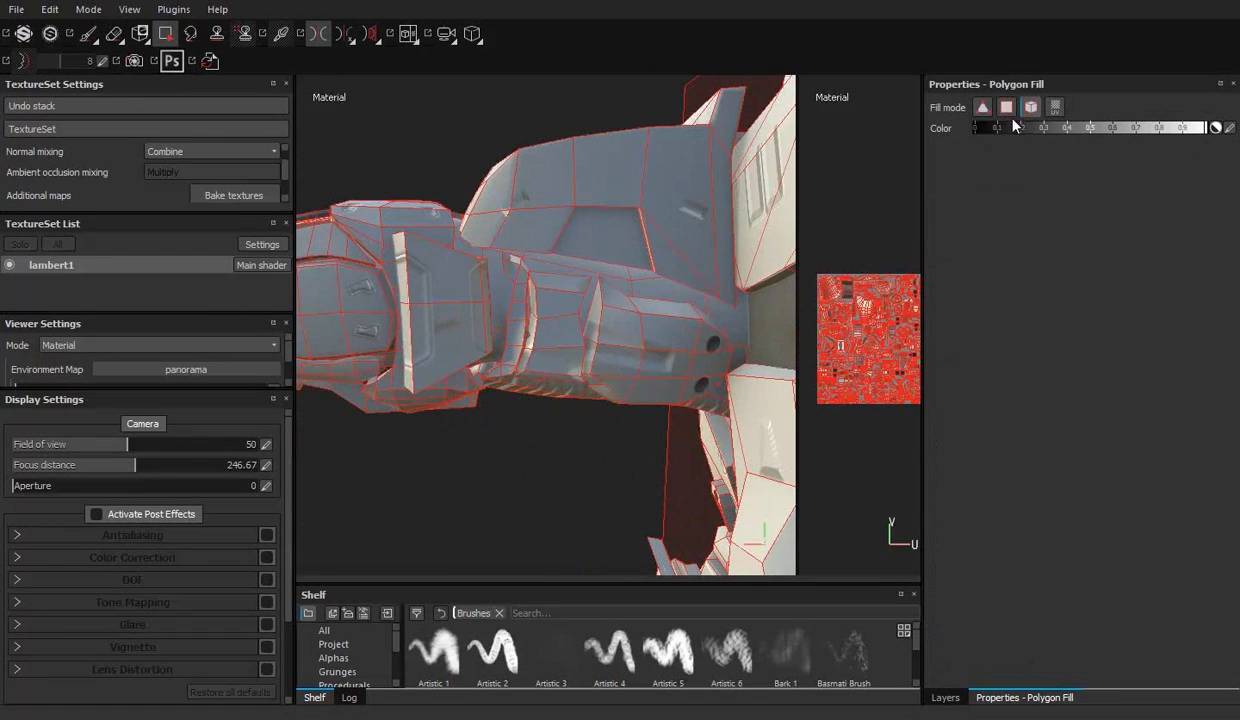
pyautogui.keyDown('alt'); pyautogui.moveTo(636, 348); pyautogui.dragTo(544, 325); pyautogui.keyUp('alt')
pyautogui.click(945, 697)
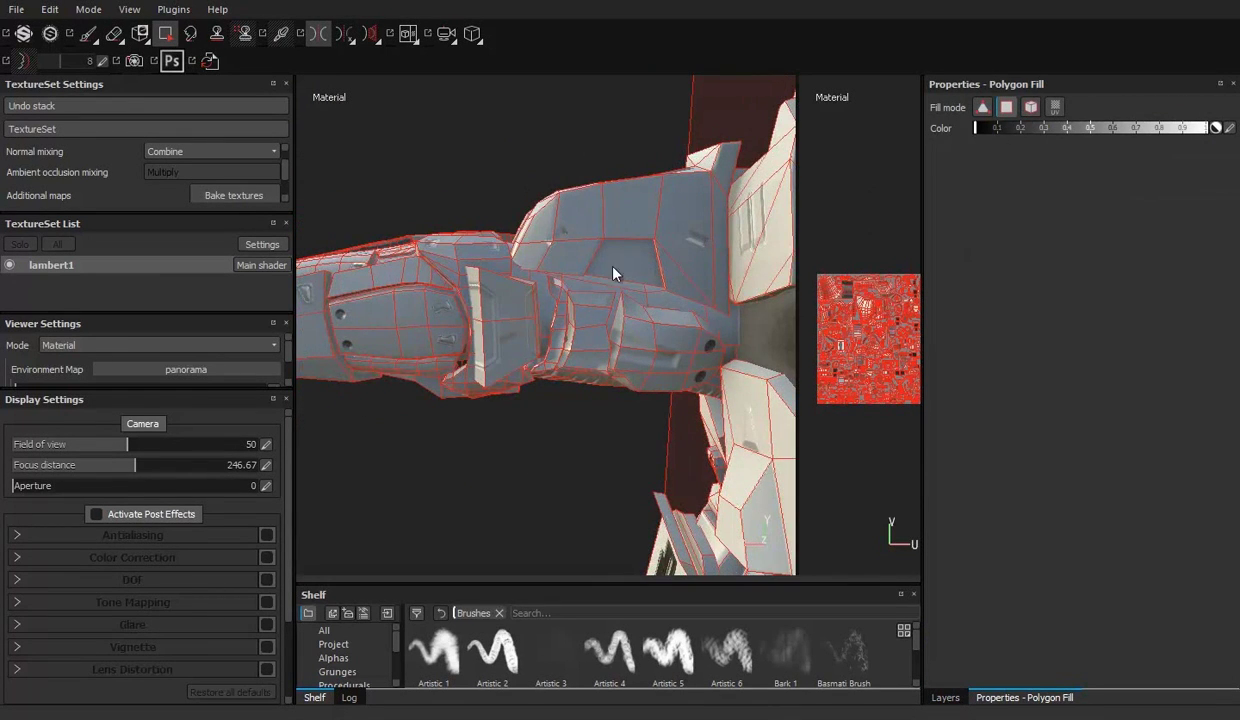
pyautogui.keyDown('alt'); pyautogui.moveTo(593, 257); pyautogui.dragTo(531, 253); pyautogui.keyUp('alt')
pyautogui.keyDown('alt'); pyautogui.moveTo(531, 253); pyautogui.dragTo(560, 300, button='right'); pyautogui.keyUp('alt')
# Step: Show the fill tool's settings and frame the arm's notch, then the whole torso
pyautogui.click(945, 697)
pyautogui.click(990, 697)
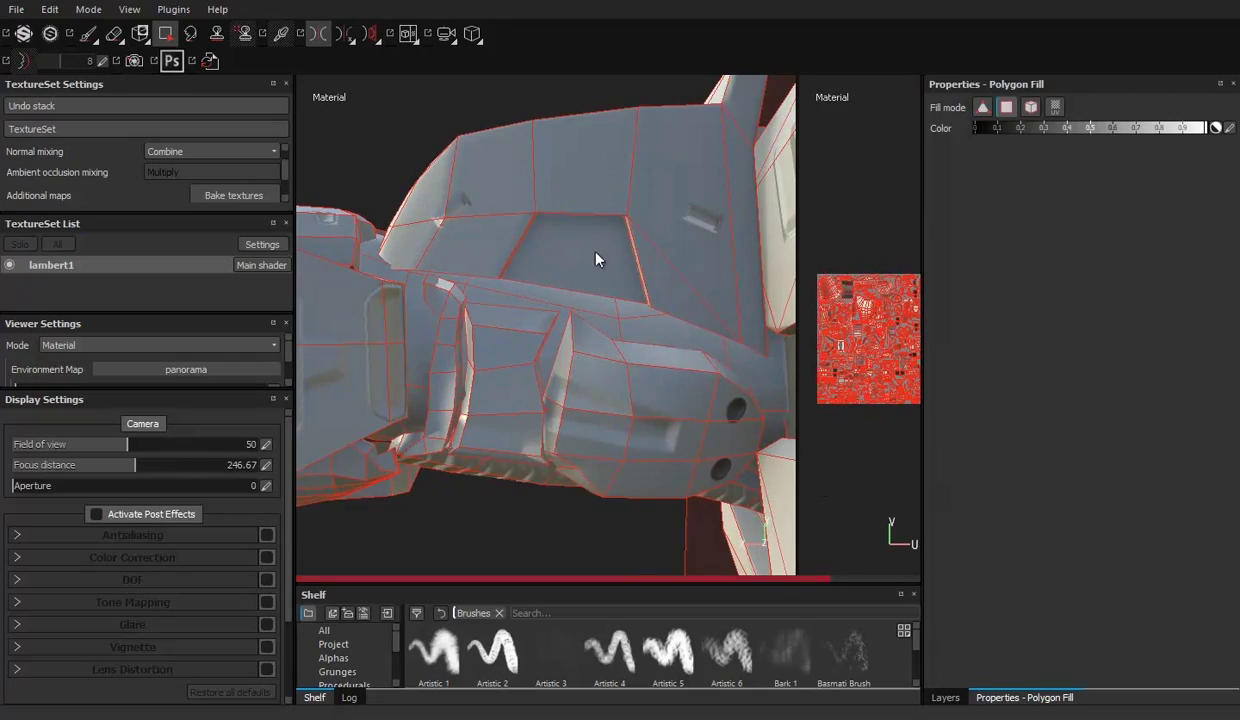
pyautogui.keyDown('alt'); pyautogui.moveTo(598, 257); pyautogui.dragTo(692, 332); pyautogui.keyUp('alt')
pyautogui.moveTo(692, 332)
pyautogui.keyDown('alt'); pyautogui.mouseDown(button='right')
pyautogui.moveTo(603, 299)
pyautogui.moveTo(620, 380)
pyautogui.mouseUp(button='right'); pyautogui.keyUp('alt')
pyautogui.moveTo(620, 380)
pyautogui.keyDown('alt'); pyautogui.mouseDown()
pyautogui.moveTo(560, 330)
pyautogui.moveTo(589, 297)
pyautogui.mouseUp(); pyautogui.keyUp('alt')
# Step: Switch back to the Paint brush, restore the layer stack, and frame the armour notch
pyautogui.press('1')
pyautogui.keyDown('alt'); pyautogui.moveTo(589, 297); pyautogui.dragTo(595, 332, button='right'); pyautogui.keyUp('alt')
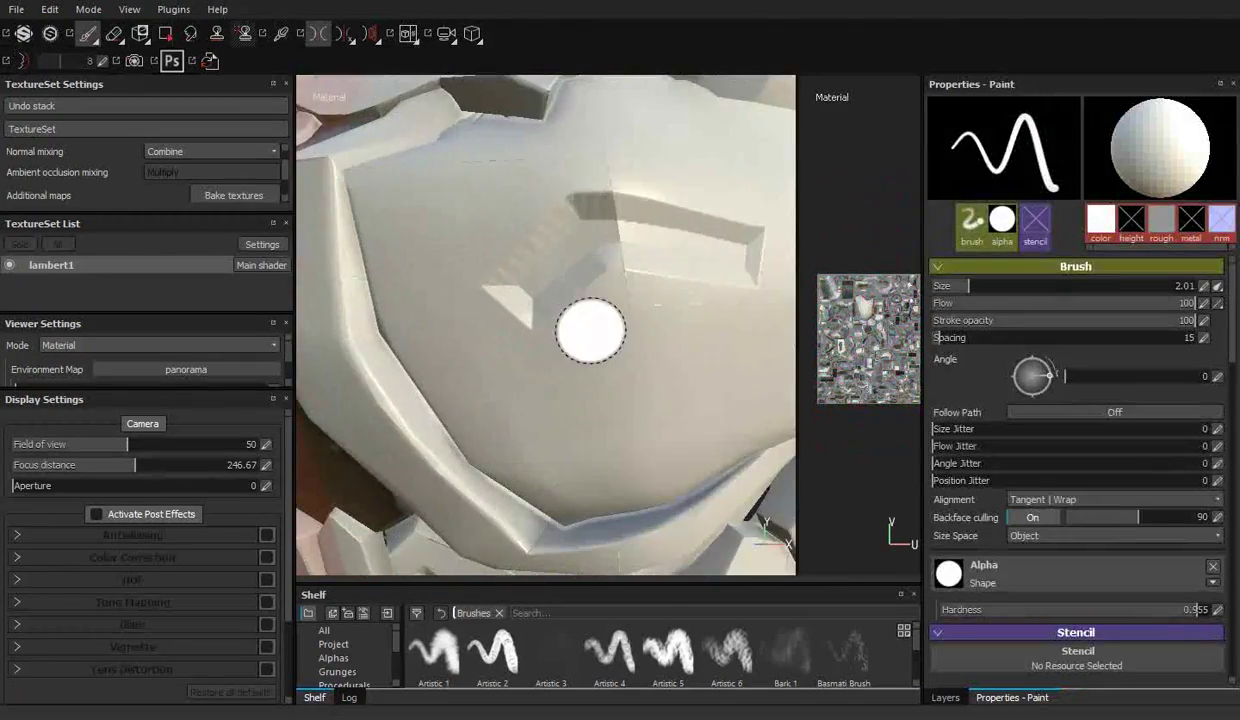
pyautogui.click(945, 697)
pyautogui.keyDown('alt'); pyautogui.moveTo(560, 330); pyautogui.dragTo(498, 354); pyautogui.keyUp('alt')
pyautogui.keyDown('alt'); pyautogui.moveTo(498, 354); pyautogui.dragTo(498, 390, button='right'); pyautogui.keyUp('alt')
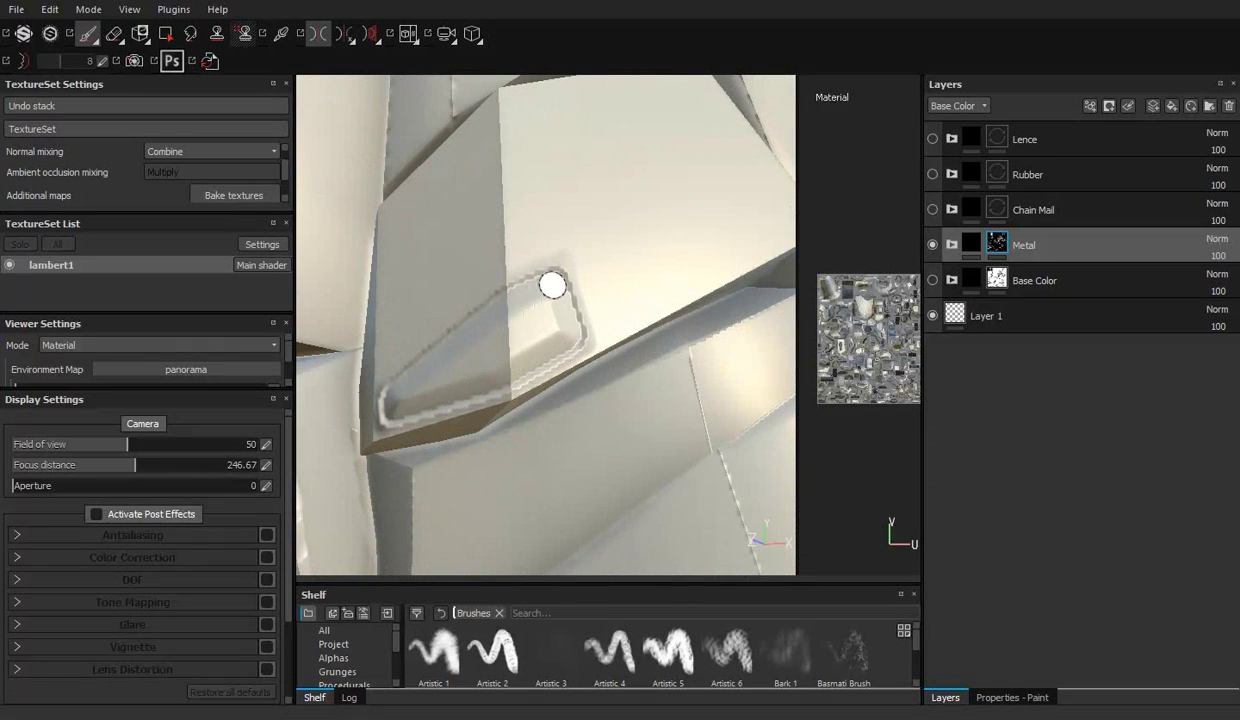
pyautogui.moveTo(501, 307)
pyautogui.keyDown('alt'); pyautogui.mouseDown()
pyautogui.moveTo(487, 287)
pyautogui.moveTo(390, 404)
pyautogui.moveTo(428, 403)
pyautogui.moveTo(481, 341)
pyautogui.moveTo(581, 351)
pyautogui.moveTo(645, 313)
pyautogui.moveTo(578, 278)
pyautogui.moveTo(678, 291)
pyautogui.moveTo(482, 335)
pyautogui.moveTo(506, 229)
pyautogui.moveTo(476, 434)
pyautogui.moveTo(626, 343)
pyautogui.moveTo(573, 465)
pyautogui.mouseUp(); pyautogui.keyUp('alt')
pyautogui.scroll(-5, 541, 333)
pyautogui.scroll(5, 482, 335)
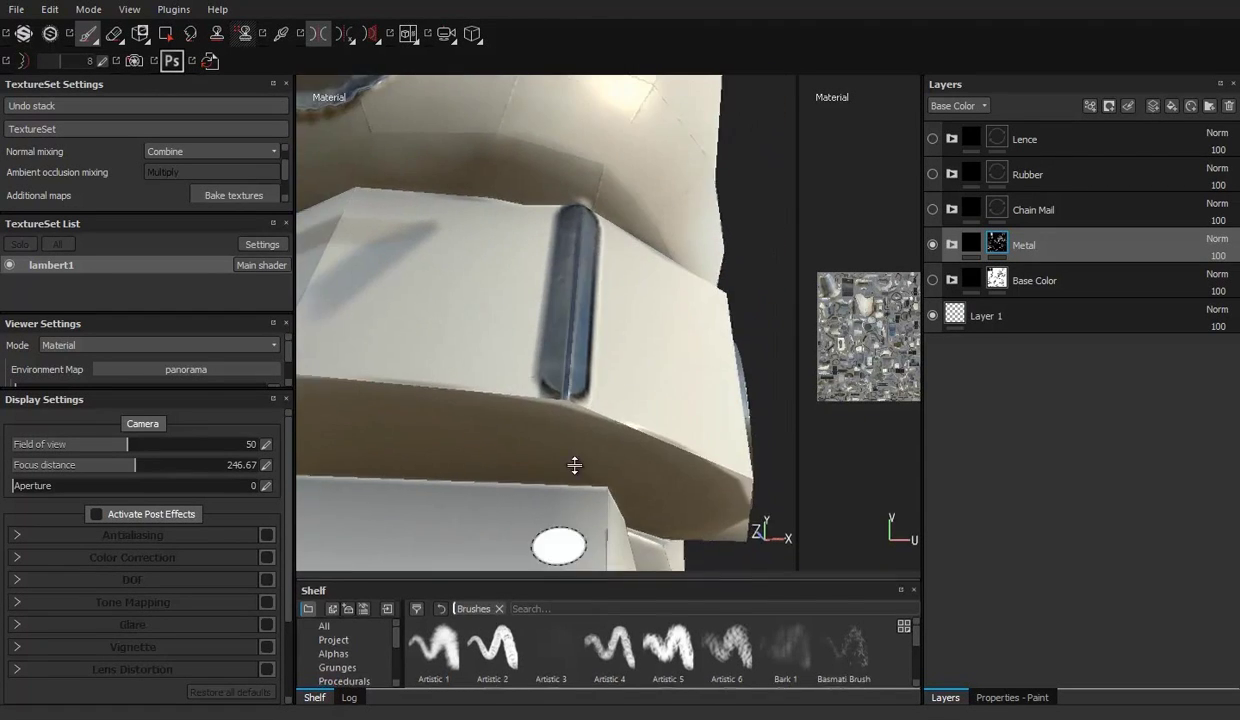
# Step: Browse the Hard Surfaces alphas in the enlarged resource shelf
pyautogui.moveTo(600, 586); pyautogui.dragTo(600, 330)
pyautogui.click(347, 456)
pyautogui.click(333, 401)
pyautogui.scroll(-5, 836, 583)
pyautogui.moveTo(753, 328); pyautogui.dragTo(753, 548)
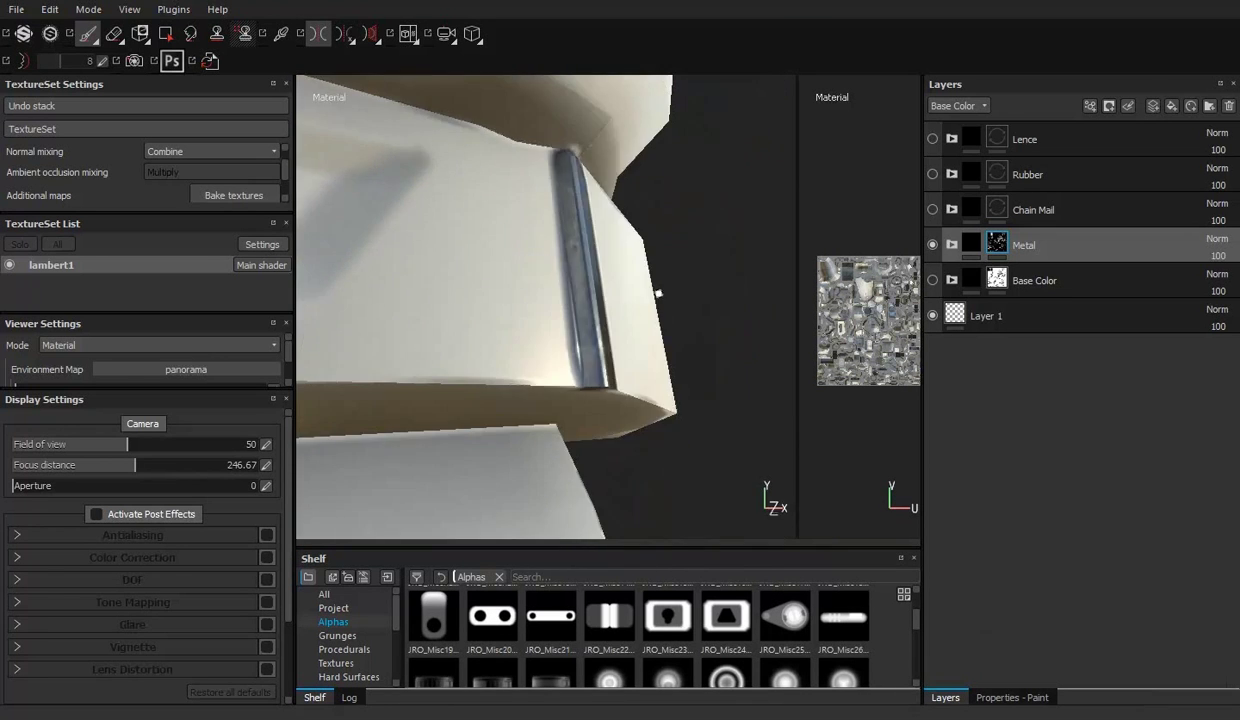
# Step: Inspect the knee band and hexagon panel while rotating the environment lighting
pyautogui.keyDown('alt'); pyautogui.moveTo(656, 293); pyautogui.dragTo(557, 186); pyautogui.keyUp('alt')
pyautogui.moveTo(597, 388)
pyautogui.keyDown('alt'); pyautogui.mouseDown()
pyautogui.moveTo(567, 233)
pyautogui.moveTo(595, 346)
pyautogui.moveTo(623, 216)
pyautogui.moveTo(583, 224)
pyautogui.moveTo(590, 368)
pyautogui.moveTo(626, 255)
pyautogui.moveTo(562, 340)
pyautogui.moveTo(643, 314)
pyautogui.moveTo(560, 380)
pyautogui.moveTo(481, 208)
pyautogui.moveTo(527, 152)
pyautogui.mouseUp(); pyautogui.keyUp('alt')
pyautogui.moveTo(560, 548)
pyautogui.mouseDown()
pyautogui.moveTo(560, 271)
pyautogui.moveTo(673, 468)
pyautogui.moveTo(673, 512)
pyautogui.mouseUp()
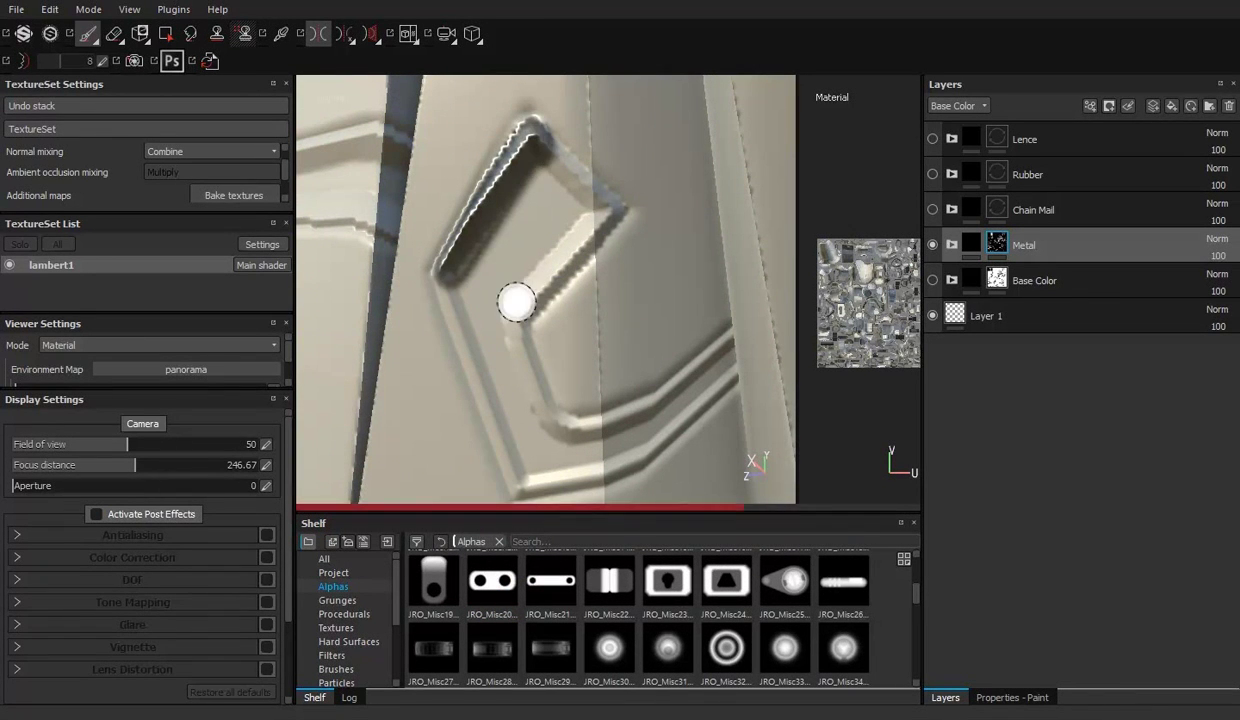
pyautogui.keyDown('alt'); pyautogui.moveTo(516, 302); pyautogui.dragTo(433, 193); pyautogui.keyUp('alt')
pyautogui.keyDown('shift'); pyautogui.moveTo(604, 375); pyautogui.dragTo(674, 294, button='right'); pyautogui.keyUp('shift')
pyautogui.moveTo(542, 347)
pyautogui.keyDown('shift'); pyautogui.mouseDown(button='right')
pyautogui.moveTo(504, 332)
pyautogui.moveTo(493, 310)
pyautogui.mouseUp(button='right'); pyautogui.keyUp('shift')
pyautogui.keyDown('alt'); pyautogui.moveTo(493, 310); pyautogui.dragTo(526, 352); pyautogui.keyUp('alt')
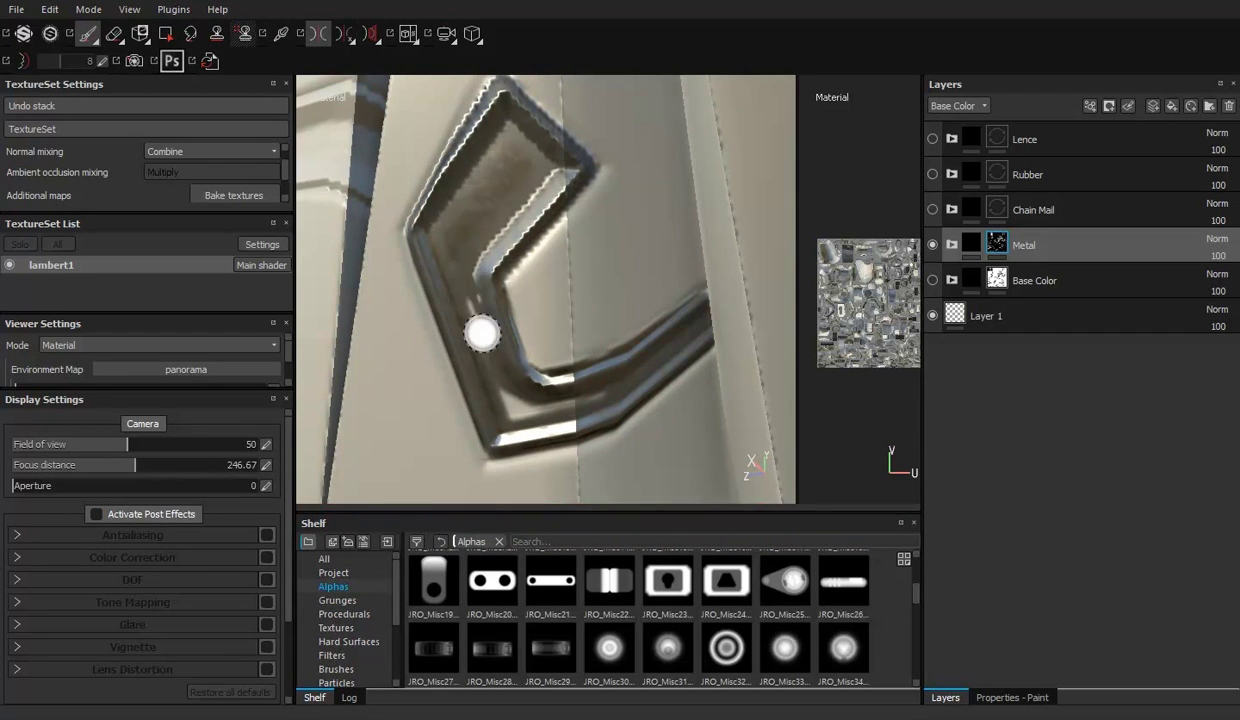
pyautogui.keyDown('alt'); pyautogui.moveTo(580, 402); pyautogui.dragTo(512, 305); pyautogui.keyUp('alt')
# Step: Paint dark metal along the upper and lower grooves of the grooved plate
pyautogui.keyDown('alt'); pyautogui.moveTo(512, 305); pyautogui.dragTo(500, 260, button='right'); pyautogui.keyUp('alt')
pyautogui.keyDown('alt'); pyautogui.moveTo(500, 260); pyautogui.dragTo(490, 230); pyautogui.keyUp('alt')
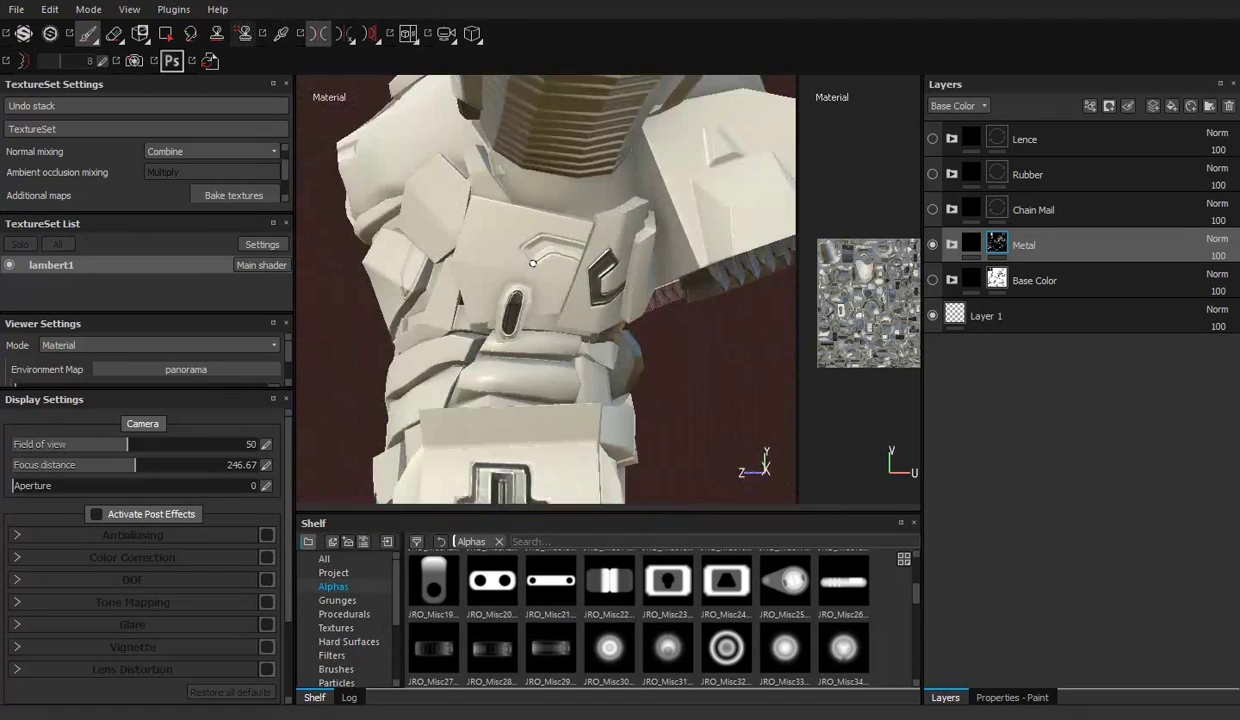
pyautogui.keyDown('alt'); pyautogui.moveTo(490, 230); pyautogui.dragTo(473, 202, button='right'); pyautogui.keyUp('alt')
pyautogui.moveTo(506, 148); pyautogui.dragTo(424, 207)
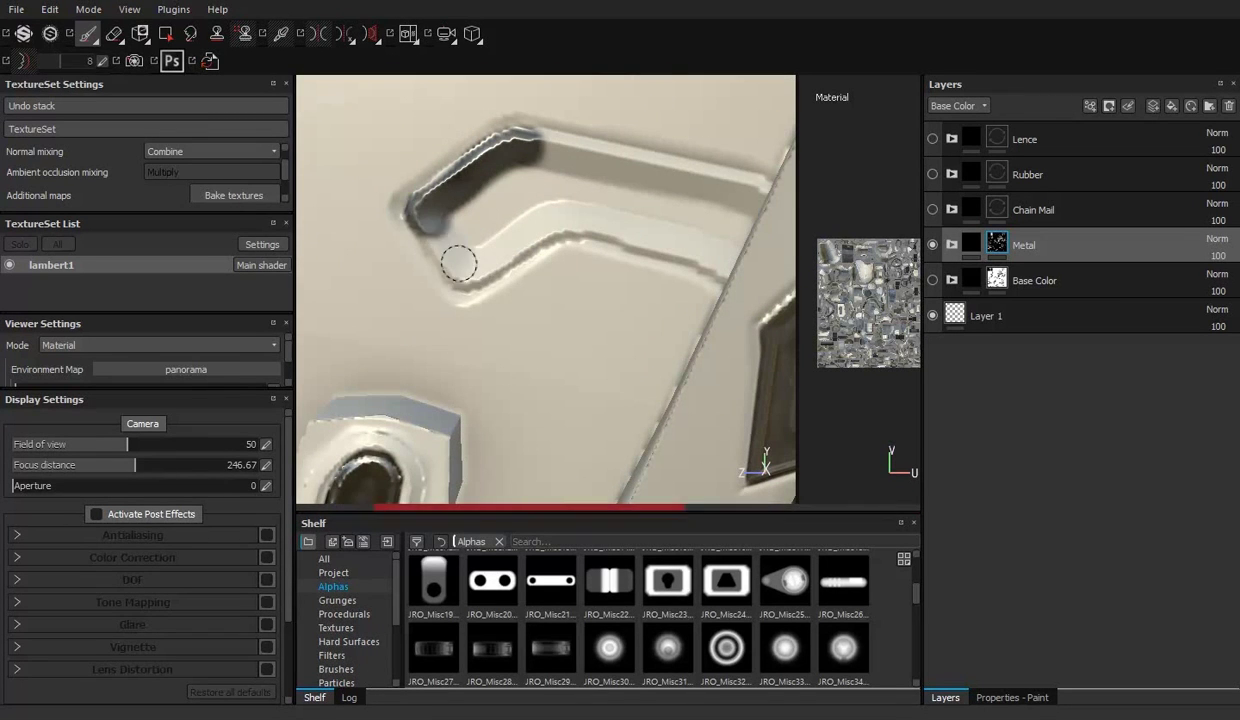
pyautogui.keyDown('shift'); pyautogui.click(549, 152); pyautogui.keyUp('shift')
pyautogui.keyDown('shift'); pyautogui.click(753, 244); pyautogui.keyUp('shift')
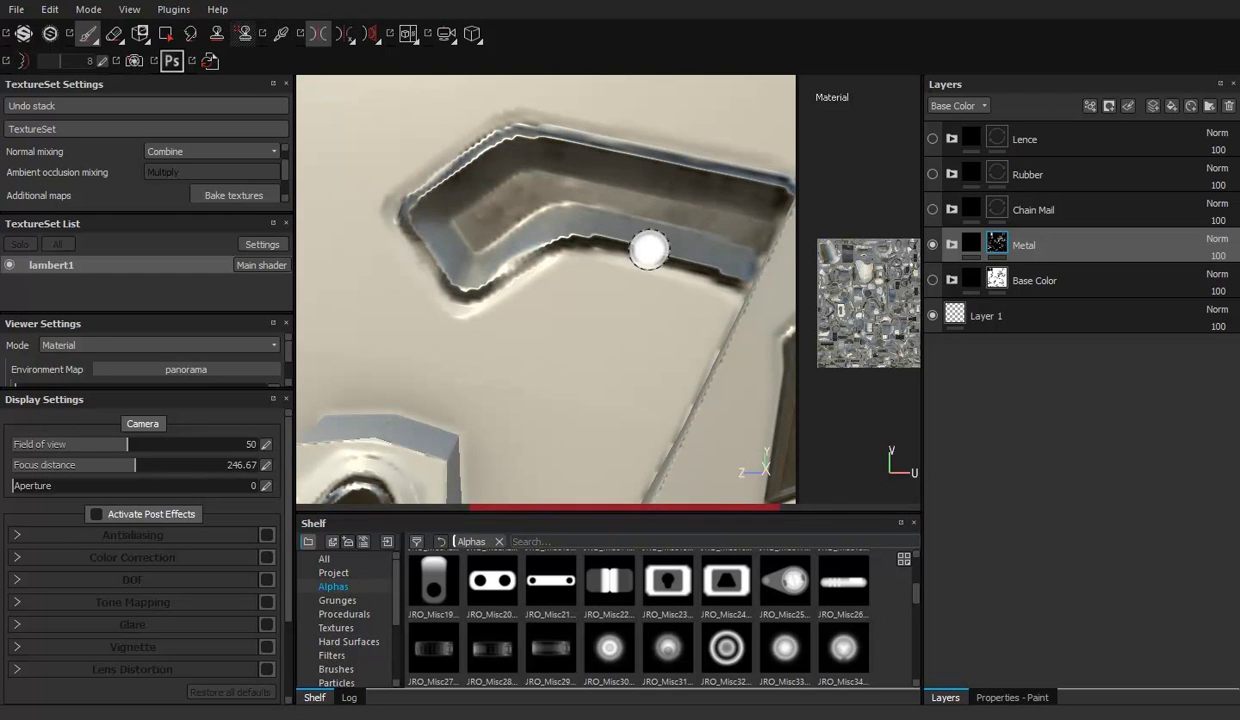
pyautogui.scroll(-5, 601, 230)
pyautogui.moveTo(601, 230)
pyautogui.keyDown('alt'); pyautogui.mouseDown()
pyautogui.moveTo(566, 243)
pyautogui.moveTo(664, 235)
pyautogui.mouseUp(); pyautogui.keyUp('alt')
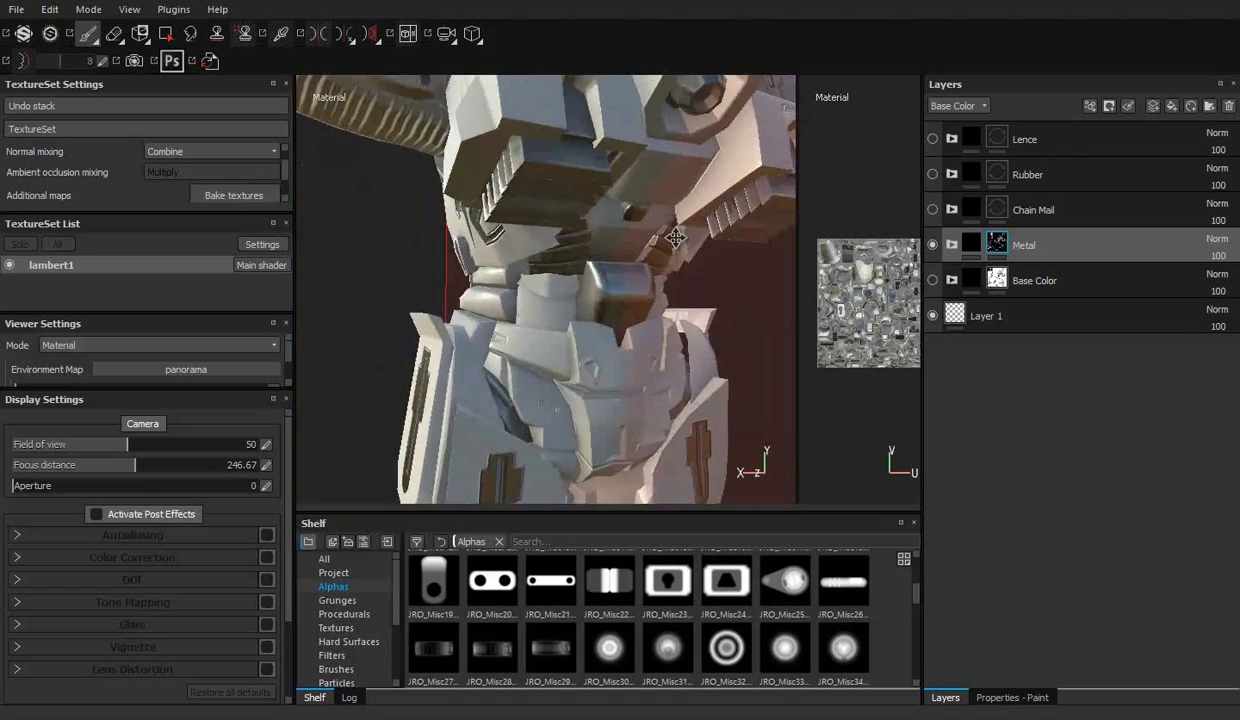
pyautogui.scroll(3, 490, 275)
# Step: Erase stray paint near the neck, then return to the brush
pyautogui.press('e')
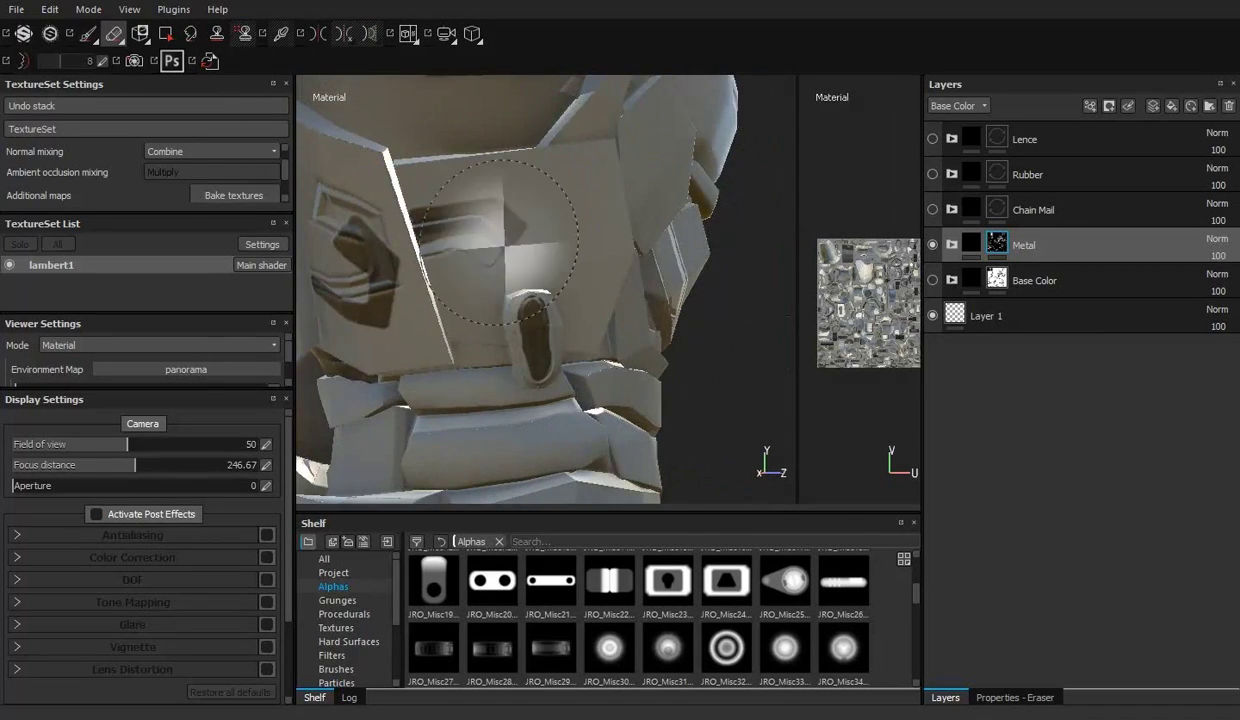
pyautogui.scroll(3, 490, 275)
pyautogui.keyDown('alt'); pyautogui.moveTo(490, 275); pyautogui.dragTo(470, 300); pyautogui.keyUp('alt')
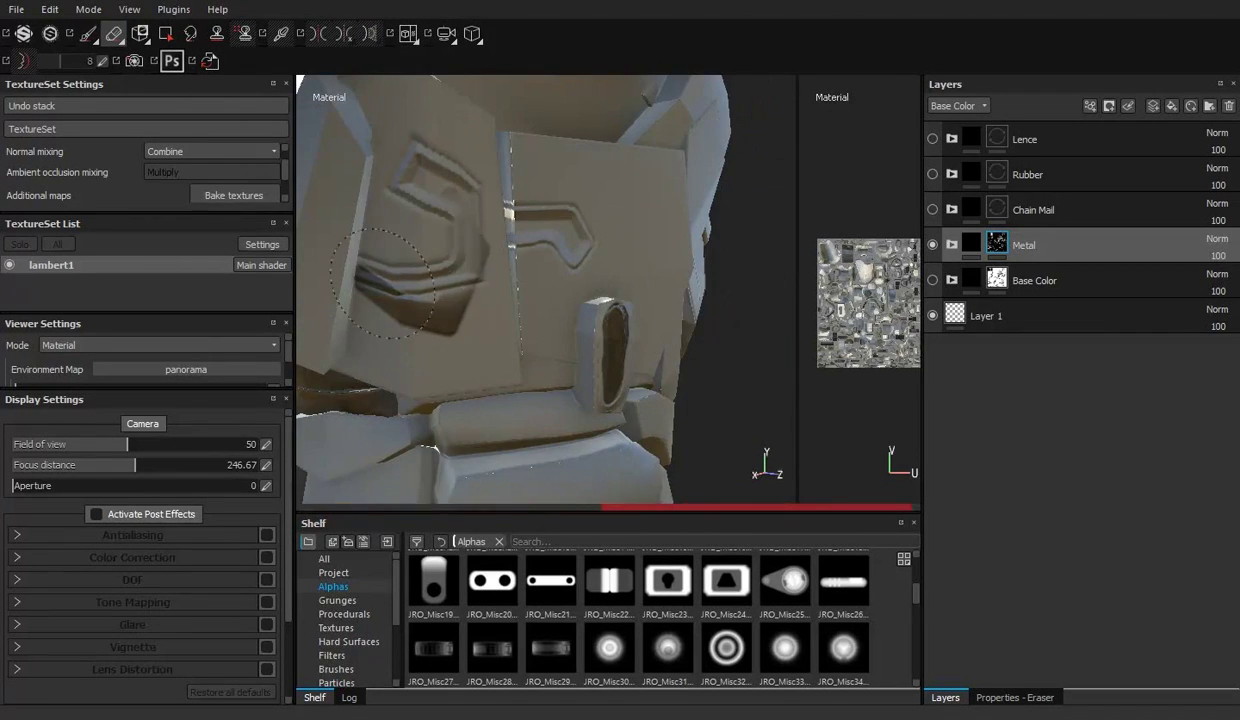
pyautogui.press('1')
pyautogui.scroll(5, 535, 228)
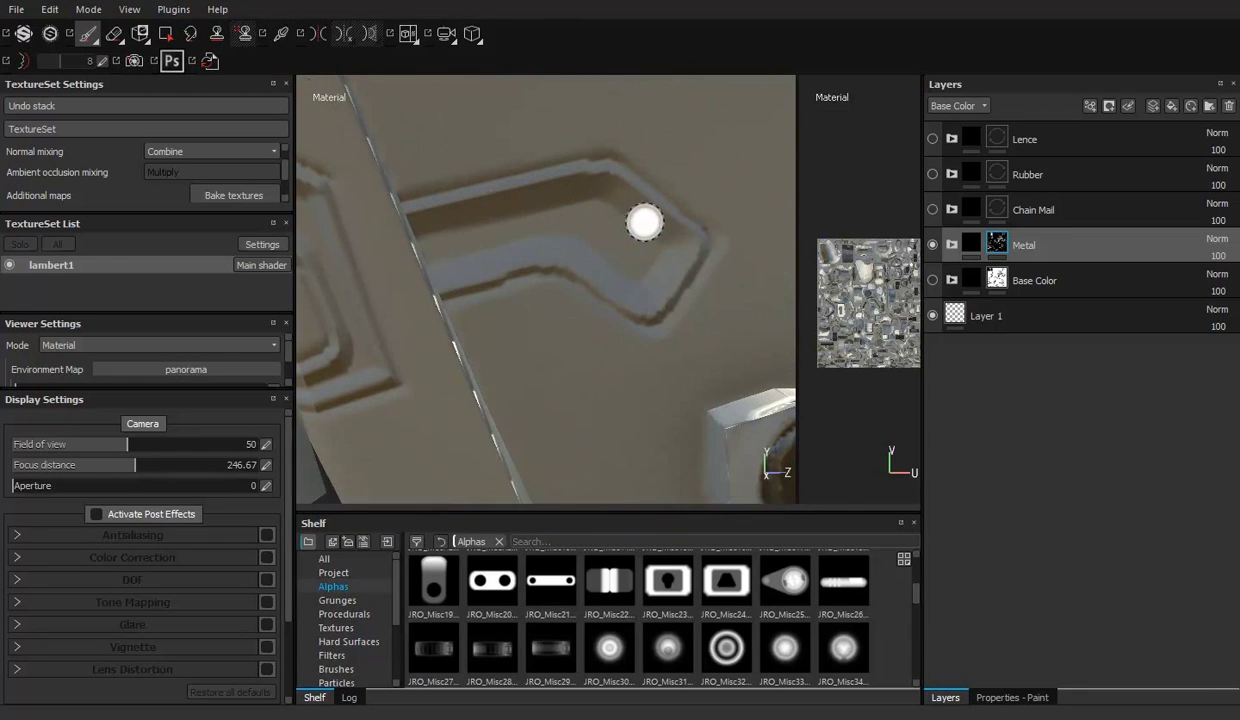
# Step: Paint metal along the chest panel groove, its bend, and down the 5-shaped groove
pyautogui.moveTo(560, 186); pyautogui.dragTo(447, 268)
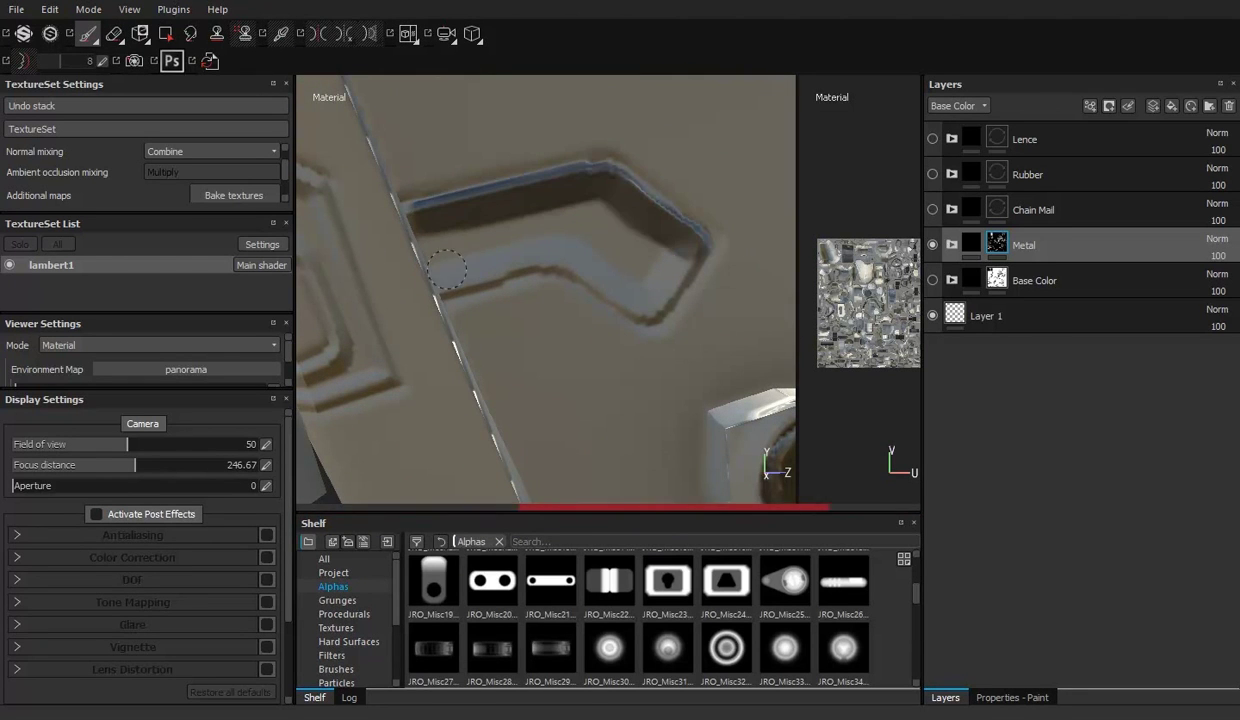
pyautogui.moveTo(631, 293); pyautogui.dragTo(621, 268)
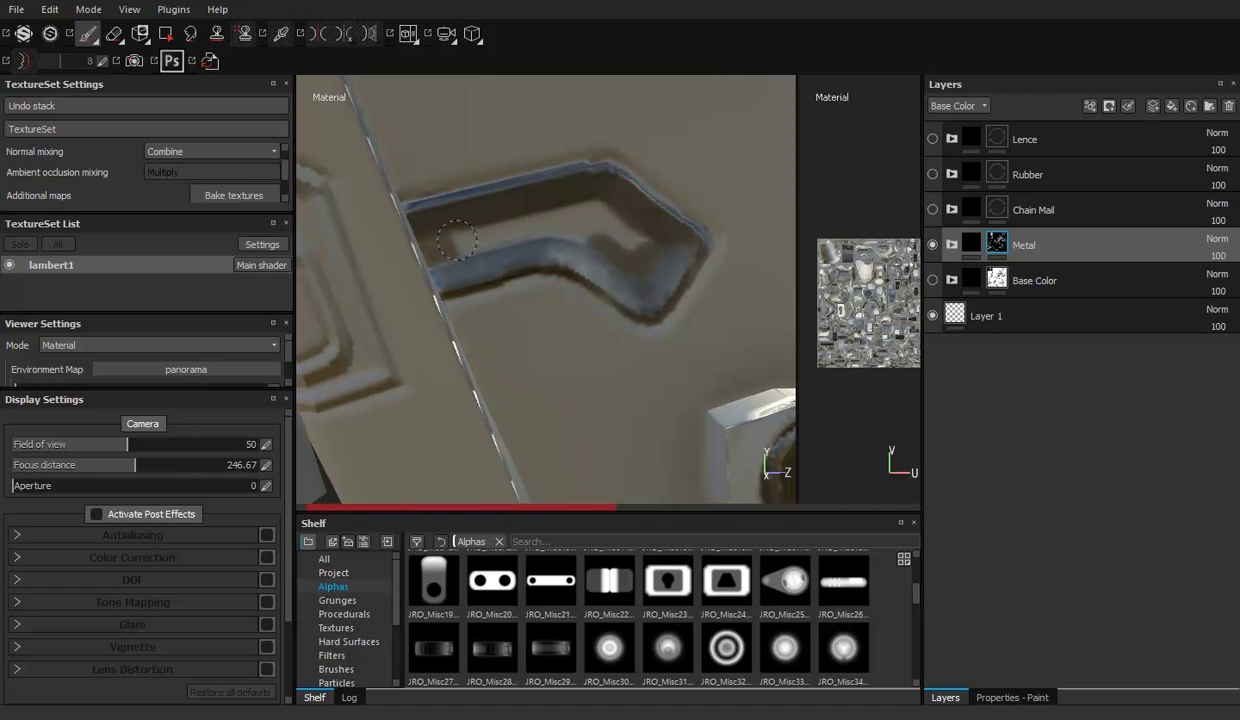
pyautogui.moveTo(565, 235)
pyautogui.keyDown('alt'); pyautogui.mouseDown()
pyautogui.moveTo(540, 269)
pyautogui.moveTo(651, 271)
pyautogui.moveTo(525, 163)
pyautogui.mouseUp(); pyautogui.keyUp('alt')
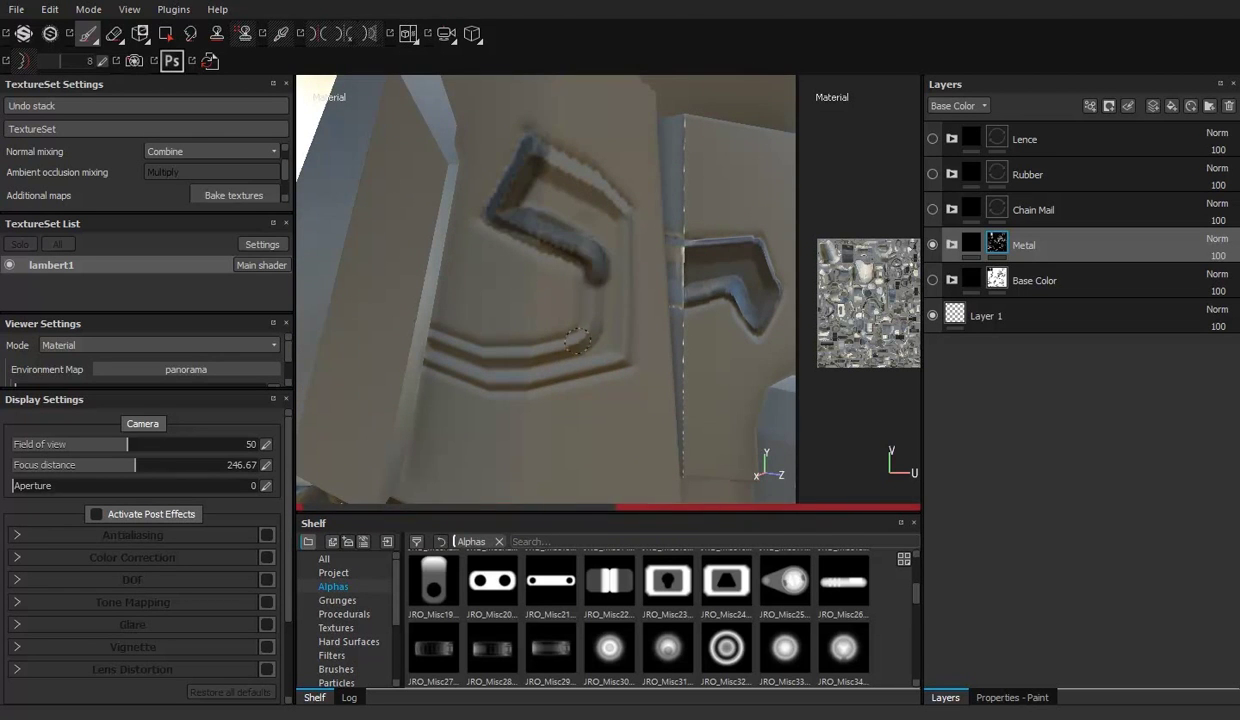
pyautogui.keyDown('alt'); pyautogui.moveTo(449, 349); pyautogui.dragTo(590, 278); pyautogui.keyUp('alt')
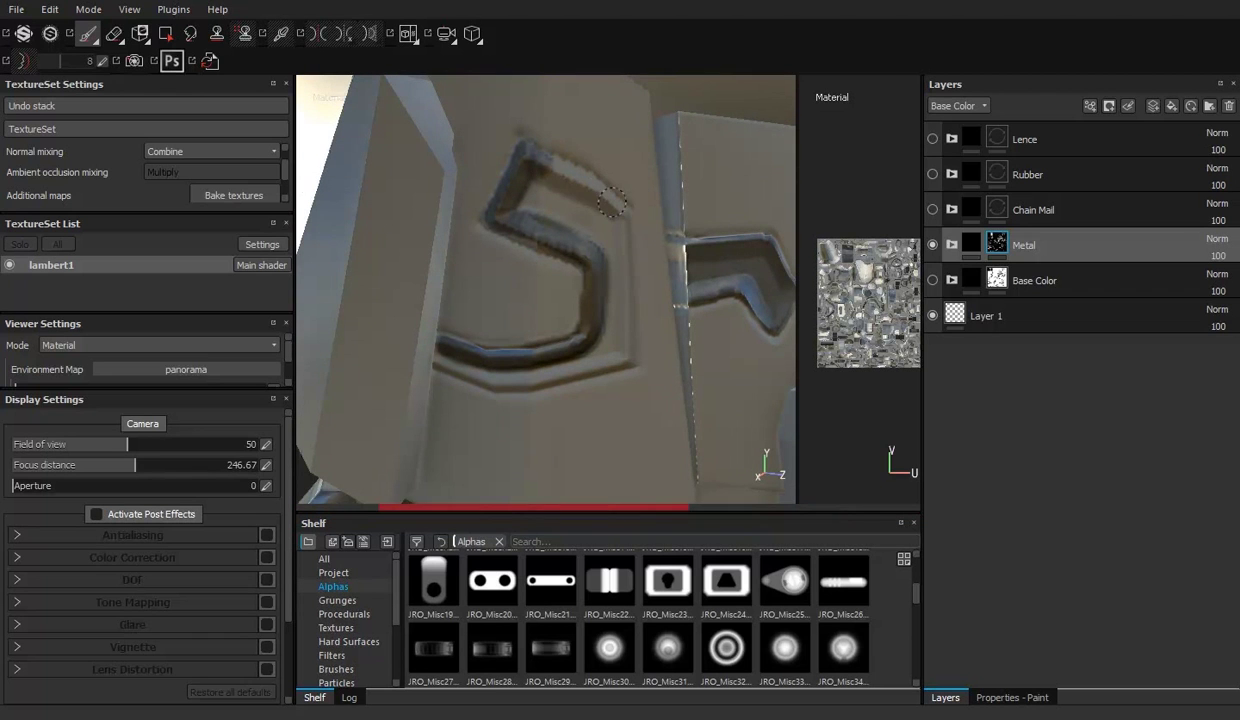
pyautogui.keyDown('alt'); pyautogui.moveTo(592, 345); pyautogui.dragTo(660, 257); pyautogui.keyUp('alt')
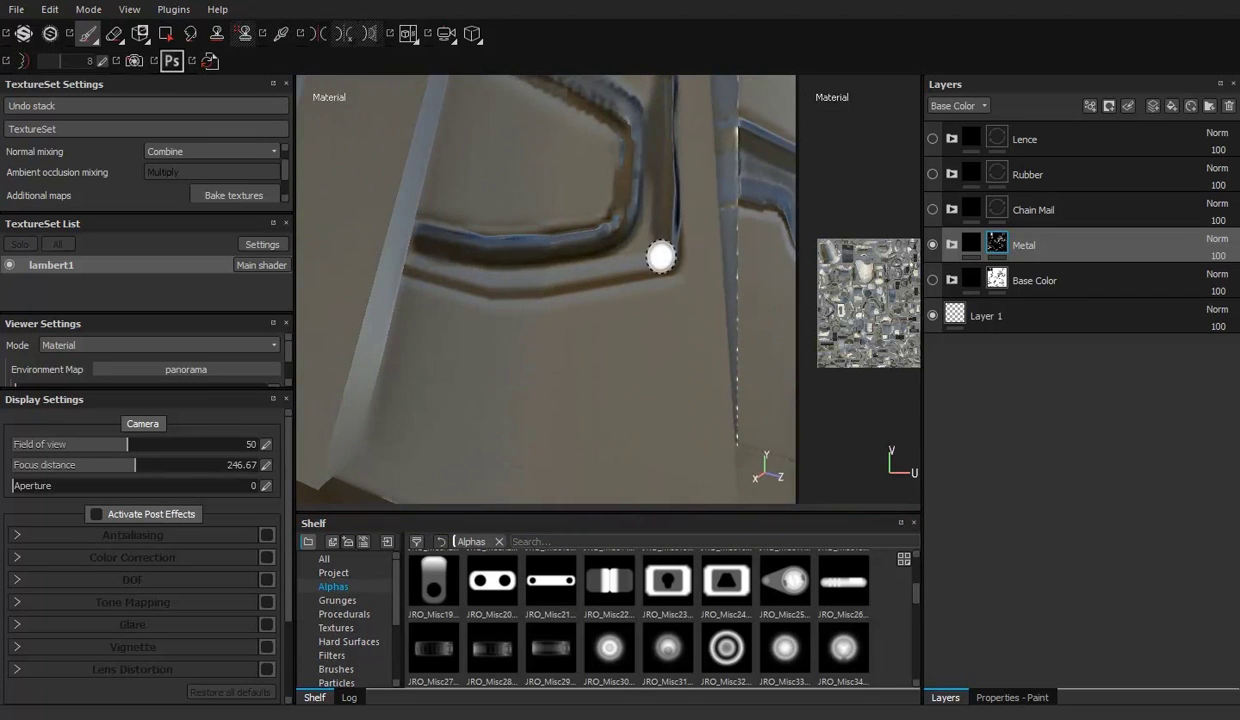
pyautogui.moveTo(424, 256)
pyautogui.keyDown('alt'); pyautogui.mouseDown()
pyautogui.moveTo(515, 263)
pyautogui.moveTo(599, 233)
pyautogui.moveTo(529, 170)
pyautogui.moveTo(495, 205)
pyautogui.moveTo(607, 237)
pyautogui.moveTo(653, 116)
pyautogui.moveTo(604, 147)
pyautogui.mouseUp(); pyautogui.keyUp('alt')
pyautogui.moveTo(544, 291); pyautogui.dragTo(544, 380)
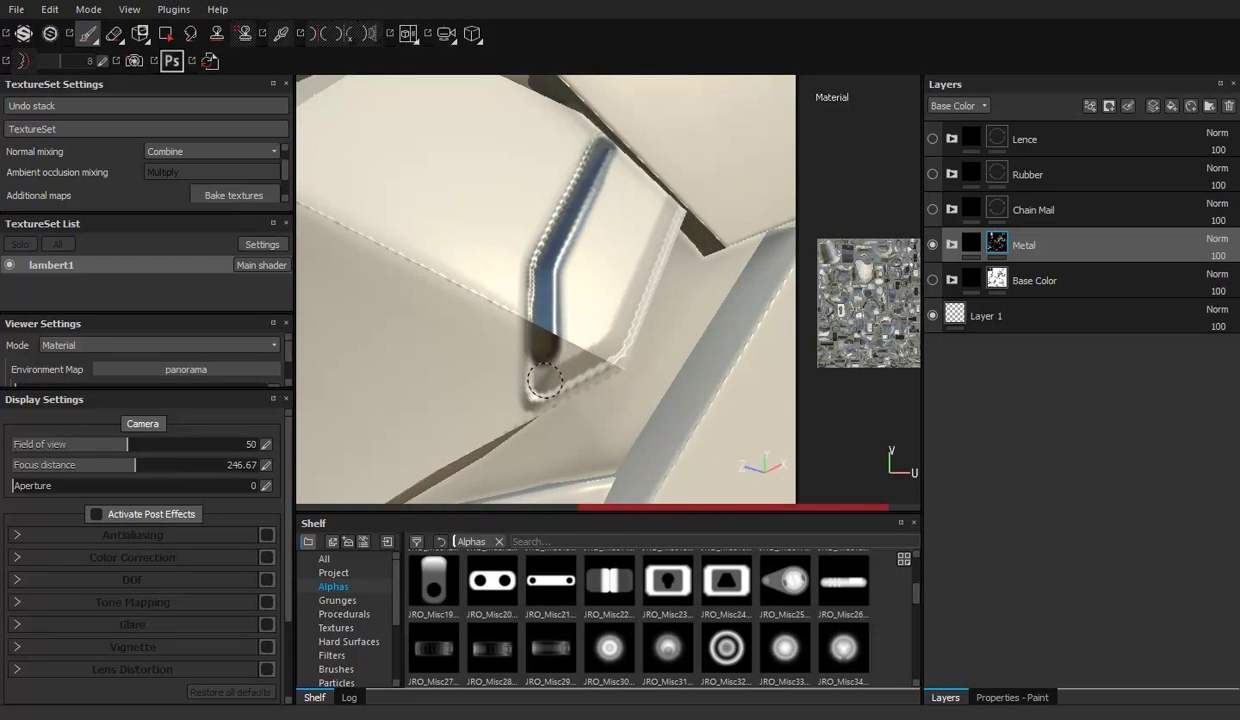
# Step: Inspect the painted armour plate under rotated environment lighting
pyautogui.moveTo(652, 270)
pyautogui.keyDown('alt'); pyautogui.mouseDown()
pyautogui.moveTo(603, 296)
pyautogui.moveTo(539, 381)
pyautogui.mouseUp(); pyautogui.keyUp('alt')
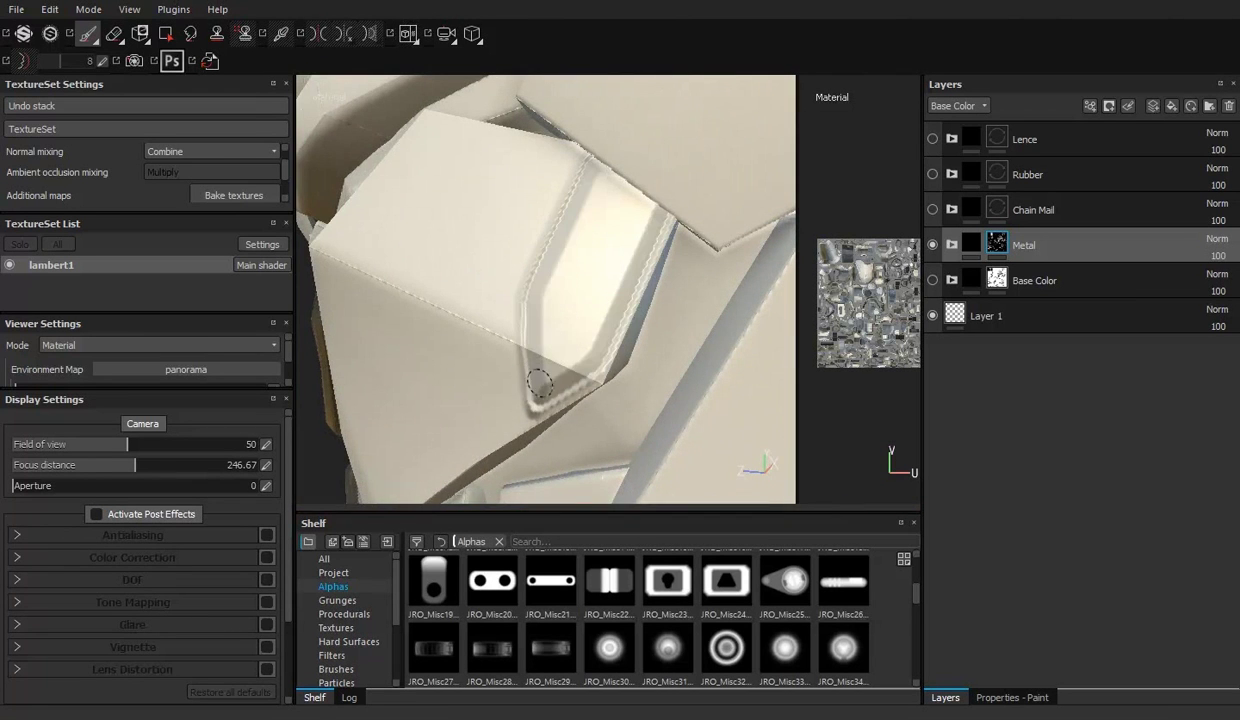
pyautogui.keyDown('alt'); pyautogui.moveTo(599, 281); pyautogui.dragTo(594, 168); pyautogui.keyUp('alt')
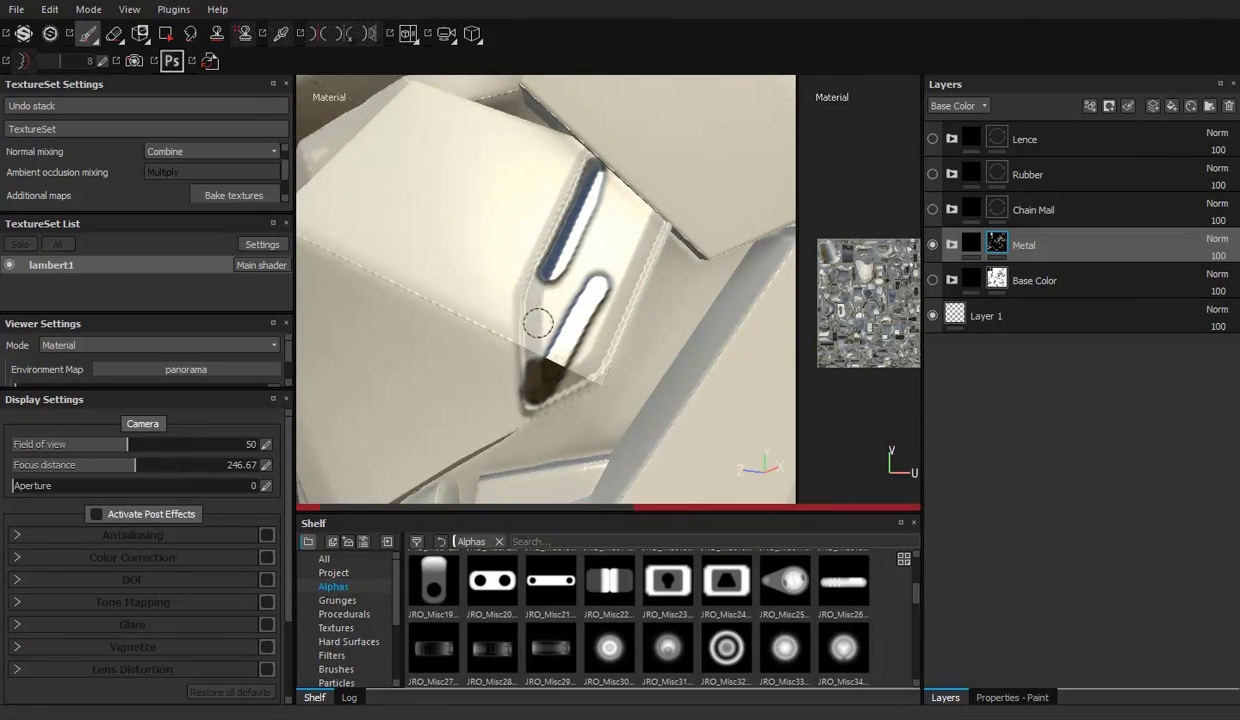
pyautogui.keyDown('shift'); pyautogui.moveTo(538, 322); pyautogui.dragTo(566, 356, button='right'); pyautogui.keyUp('shift')
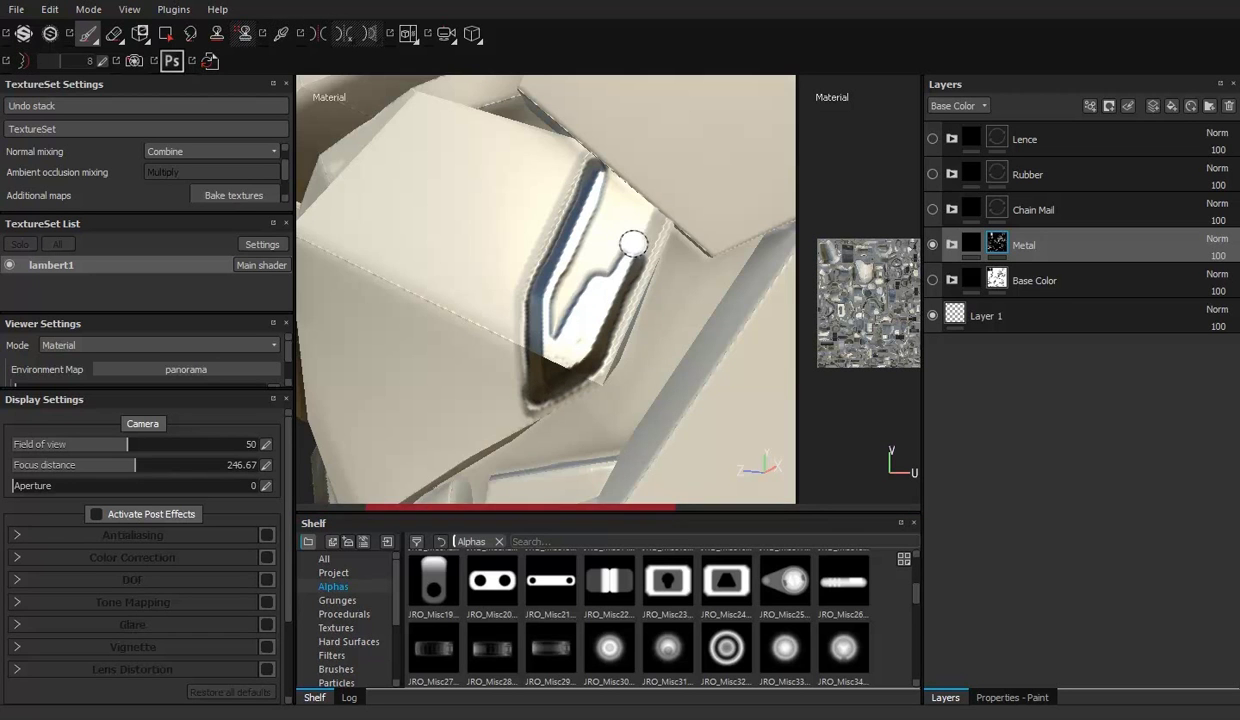
pyautogui.keyDown('alt'); pyautogui.moveTo(633, 243); pyautogui.dragTo(598, 252); pyautogui.keyUp('alt')
pyautogui.keyDown('shift'); pyautogui.moveTo(566, 299); pyautogui.dragTo(630, 215, button='right'); pyautogui.keyUp('shift')
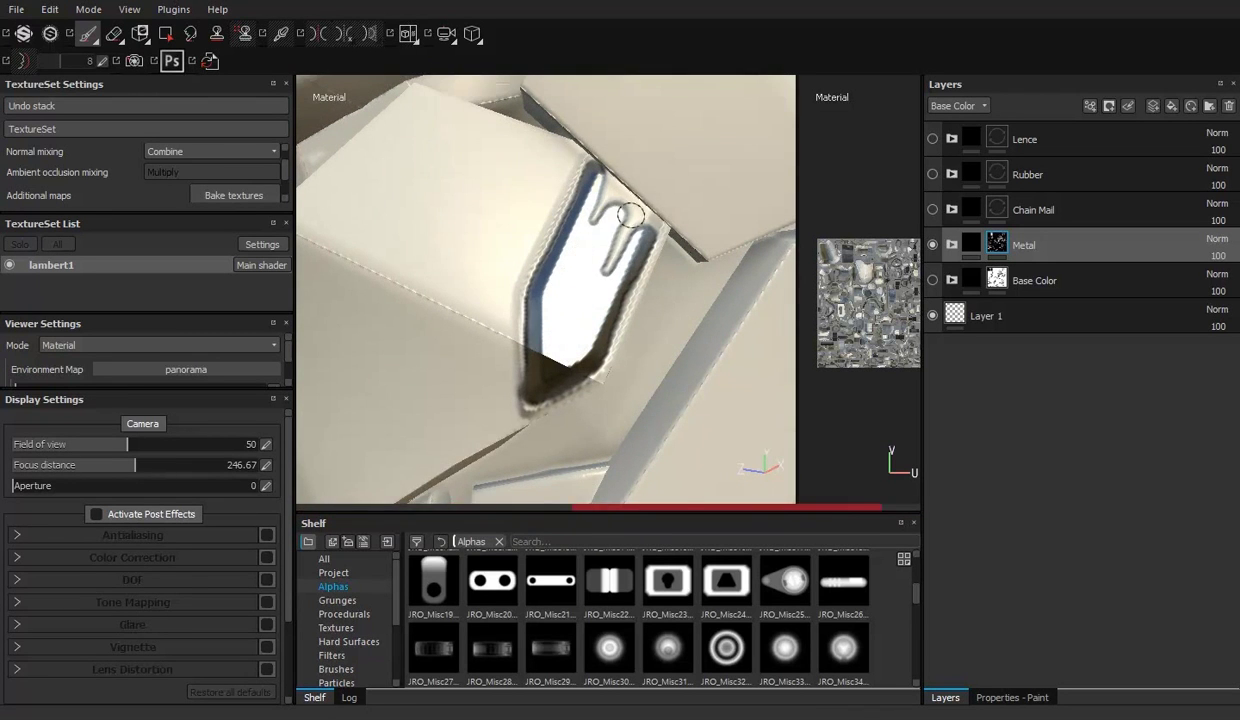
pyautogui.moveTo(595, 302)
pyautogui.keyDown('alt'); pyautogui.mouseDown()
pyautogui.moveTo(526, 401)
pyautogui.moveTo(562, 351)
pyautogui.moveTo(526, 443)
pyautogui.moveTo(531, 397)
pyautogui.moveTo(622, 233)
pyautogui.mouseUp(); pyautogui.keyUp('alt')
pyautogui.moveTo(549, 337)
pyautogui.keyDown('alt'); pyautogui.mouseDown()
pyautogui.moveTo(587, 327)
pyautogui.moveTo(614, 235)
pyautogui.mouseUp(); pyautogui.keyUp('alt')
pyautogui.keyDown('alt'); pyautogui.moveTo(614, 235); pyautogui.dragTo(667, 327, button='middle'); pyautogui.keyUp('alt')
# Step: Stamp a dark capsule into the armour plate's slot and edge it with a straight metal stroke
pyautogui.moveTo(667, 327)
pyautogui.keyDown('alt'); pyautogui.mouseDown(button='right')
pyautogui.moveTo(701, 389)
pyautogui.moveTo(660, 320)
pyautogui.mouseUp(button='right'); pyautogui.keyUp('alt')
pyautogui.keyDown('alt'); pyautogui.moveTo(660, 320); pyautogui.dragTo(623, 291); pyautogui.keyUp('alt')
pyautogui.keyDown('alt'); pyautogui.moveTo(623, 291); pyautogui.dragTo(630, 350, button='right'); pyautogui.keyUp('alt')
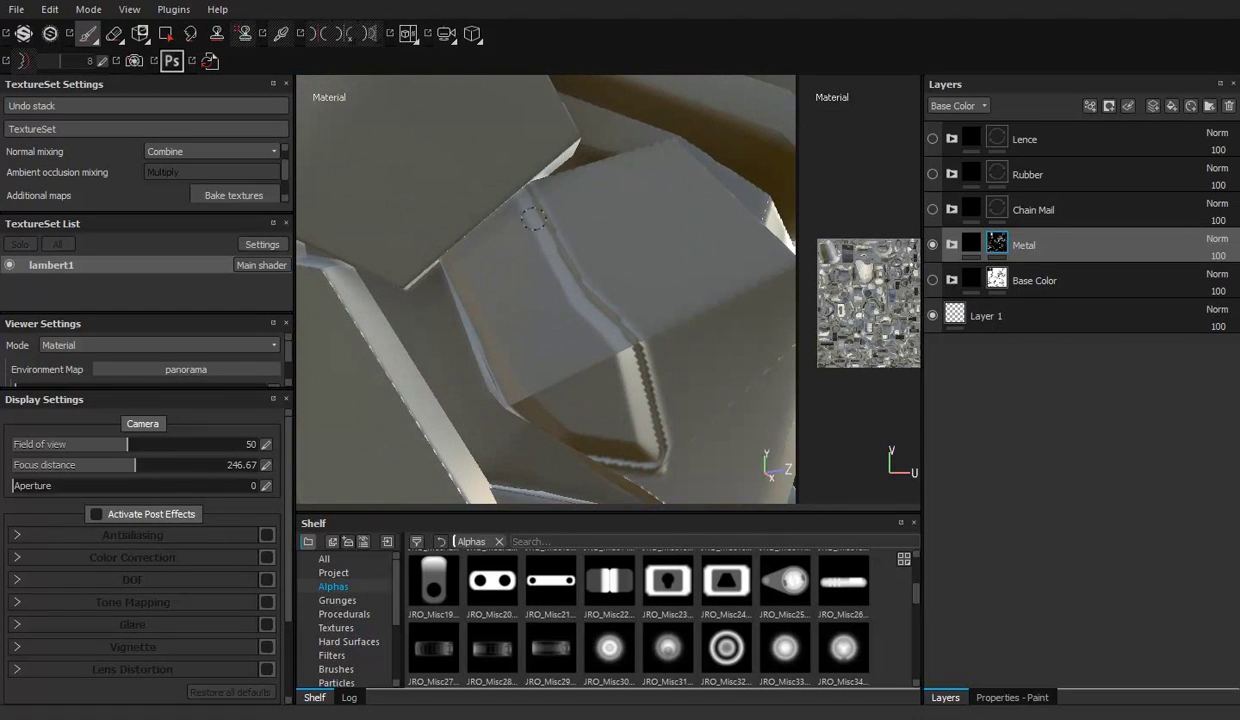
pyautogui.keyDown('alt'); pyautogui.moveTo(557, 286); pyautogui.dragTo(515, 240); pyautogui.keyUp('alt')
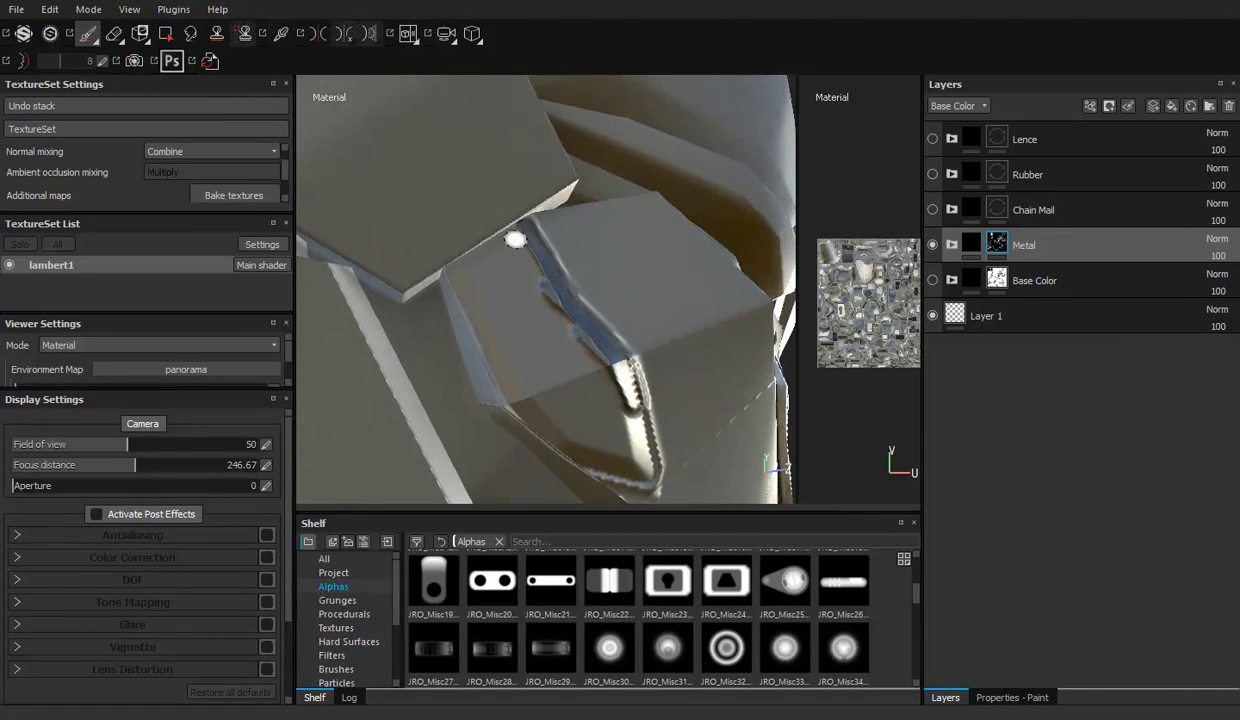
pyautogui.keyDown('alt'); pyautogui.moveTo(540, 401); pyautogui.dragTo(582, 446); pyautogui.keyUp('alt')
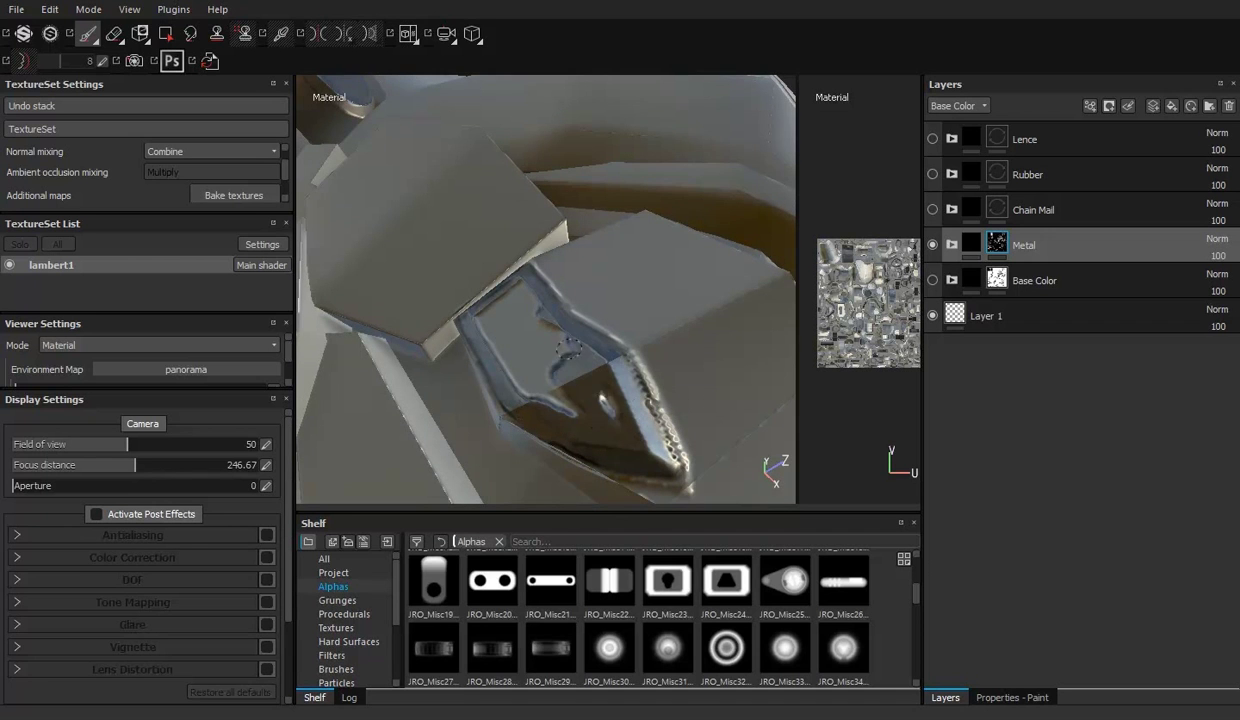
pyautogui.moveTo(543, 290)
pyautogui.keyDown('alt'); pyautogui.mouseDown()
pyautogui.moveTo(544, 344)
pyautogui.moveTo(576, 379)
pyautogui.mouseUp(); pyautogui.keyUp('alt')
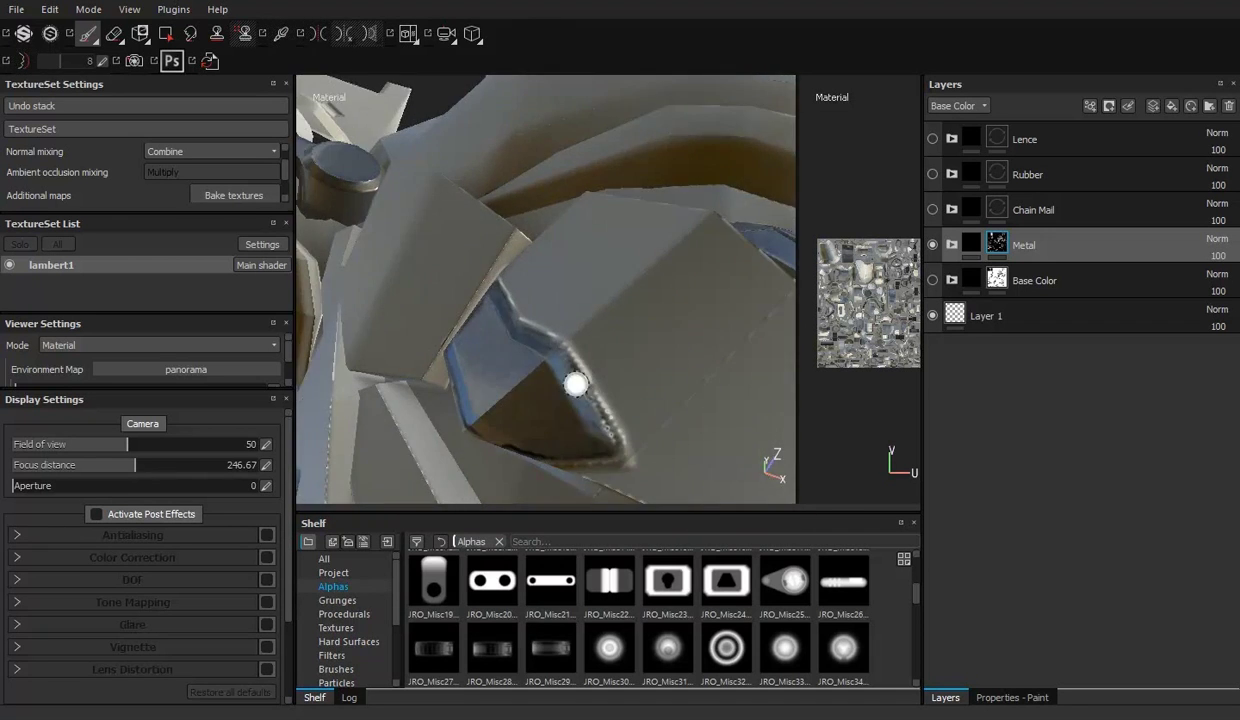
pyautogui.moveTo(576, 379)
pyautogui.keyDown('alt'); pyautogui.mouseDown(button='right')
pyautogui.moveTo(568, 305)
pyautogui.moveTo(529, 244)
pyautogui.moveTo(457, 202)
pyautogui.moveTo(513, 185)
pyautogui.mouseUp(button='right'); pyautogui.keyUp('alt')
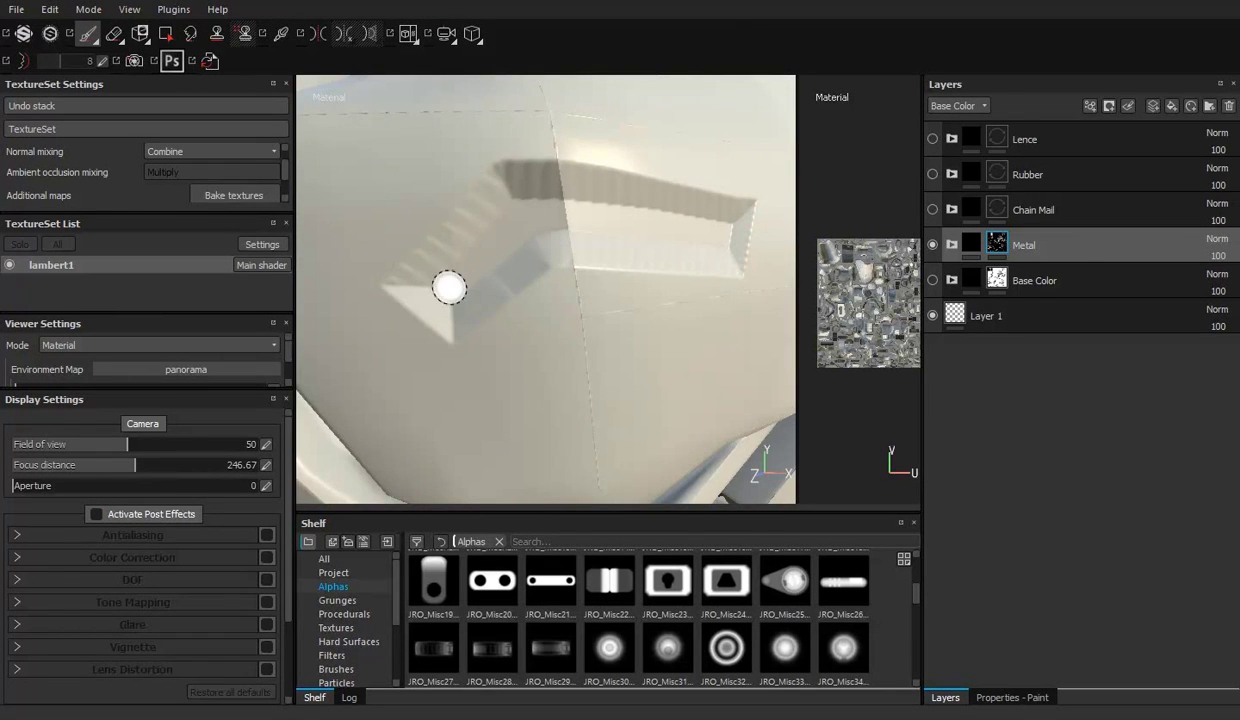
pyautogui.click(449, 288)
pyautogui.keyDown('alt'); pyautogui.moveTo(449, 288); pyautogui.dragTo(589, 199); pyautogui.keyUp('alt')
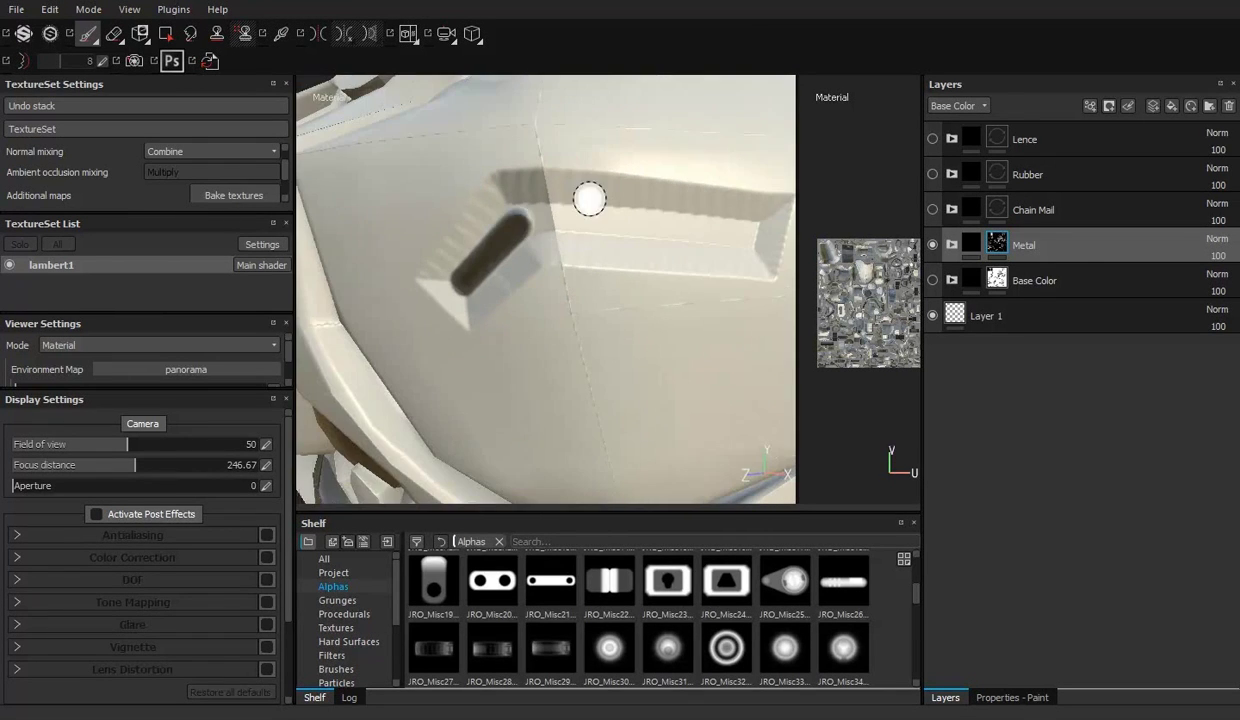
pyautogui.keyDown('shift'); pyautogui.click(751, 232); pyautogui.keyUp('shift')
# Step: Return to the Paint tool and orbit out to inspect the torso's recessed panels
pyautogui.press('e')
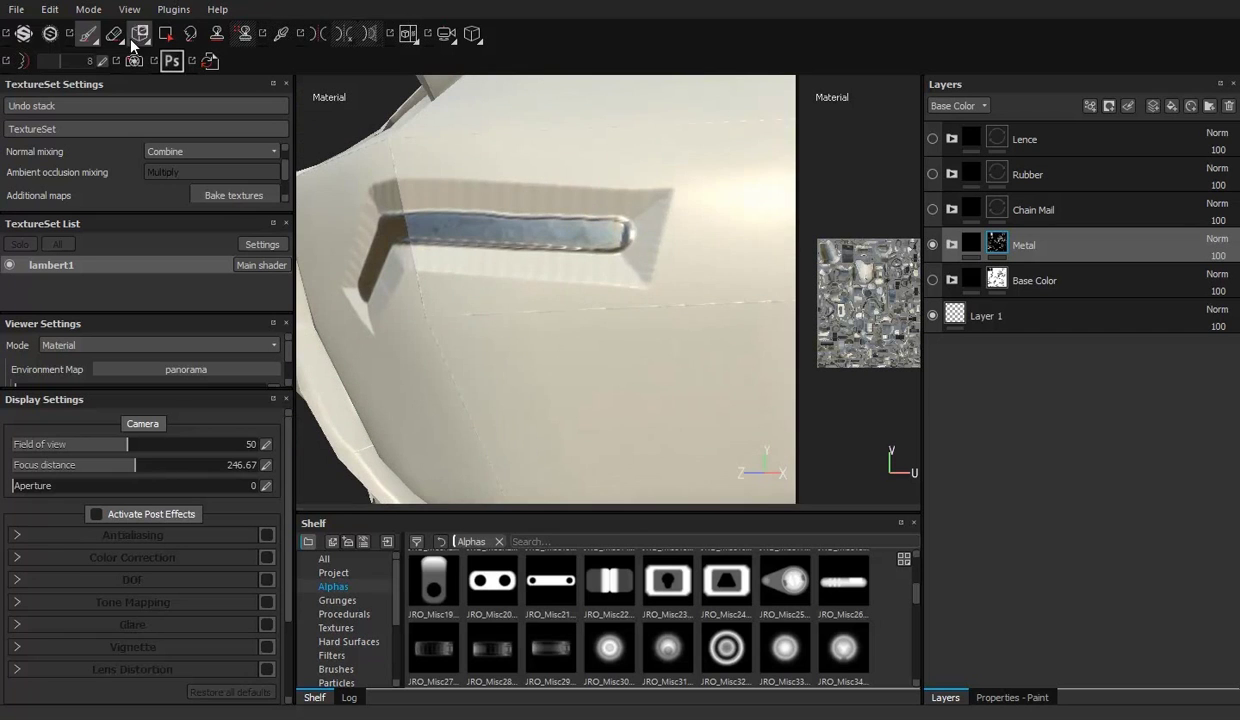
pyautogui.press('p')
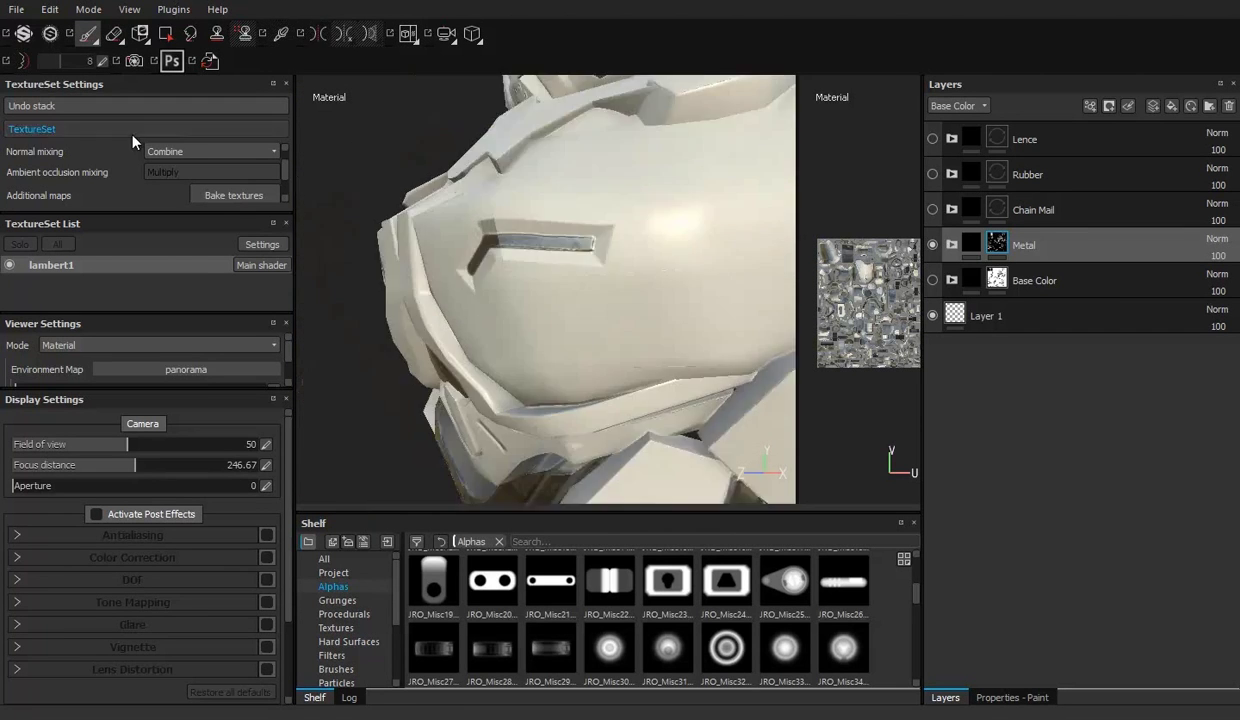
pyautogui.keyDown('alt'); pyautogui.moveTo(643, 224); pyautogui.dragTo(697, 294); pyautogui.keyUp('alt')
pyautogui.scroll(5, 620, 240)
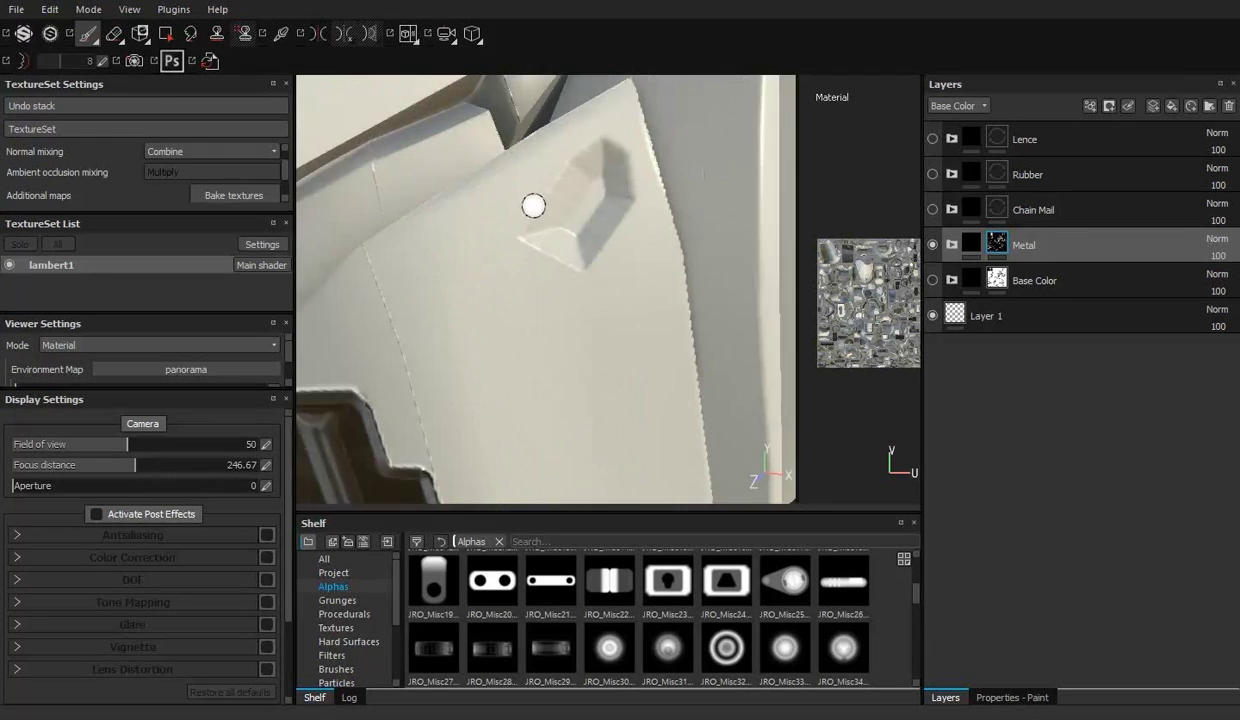
pyautogui.scroll(2, 619, 200)
pyautogui.keyDown('alt'); pyautogui.moveTo(615, 198); pyautogui.dragTo(580, 250); pyautogui.keyUp('alt')
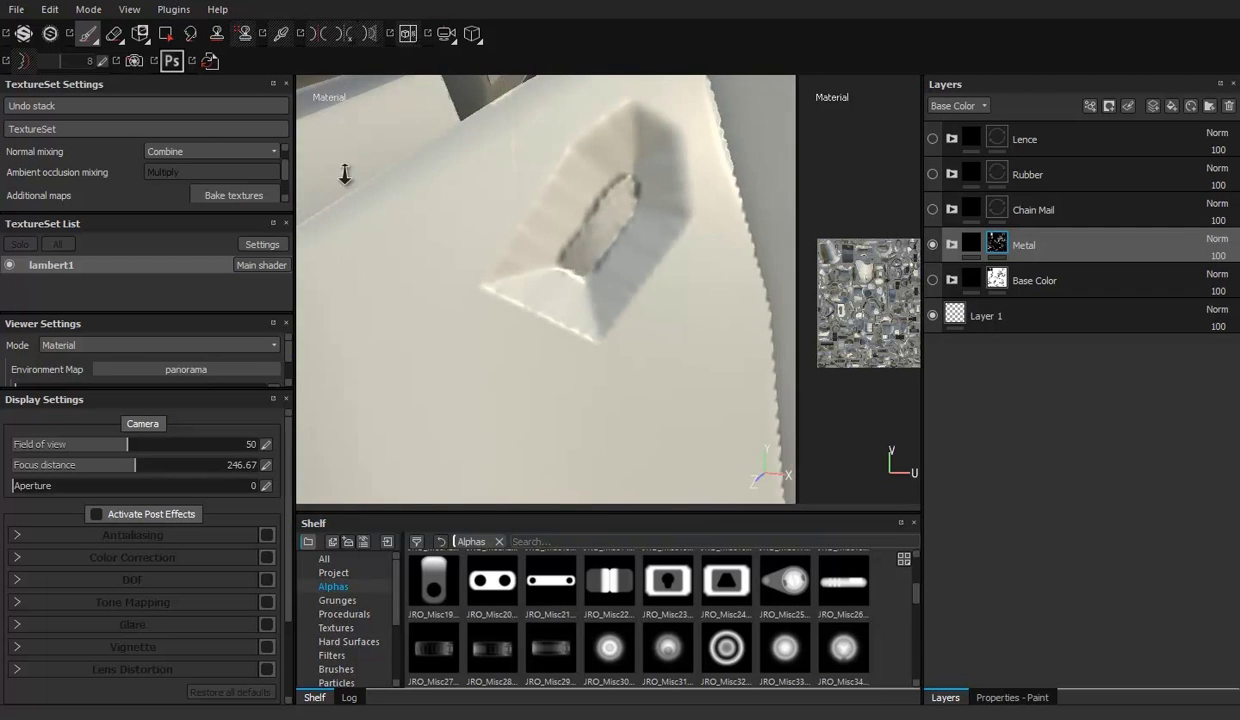
pyautogui.scroll(-3, 560, 280)
pyautogui.scroll(3, 537, 307)
# Step: Orbit around the knee armour plate and leg slots to find unpainted recesses
pyautogui.moveTo(676, 313)
pyautogui.keyDown('alt'); pyautogui.mouseDown()
pyautogui.moveTo(456, 160)
pyautogui.moveTo(652, 240)
pyautogui.moveTo(510, 280)
pyautogui.mouseUp(); pyautogui.keyUp('alt')
pyautogui.scroll(-3, 607, 269)
pyautogui.keyDown('alt'); pyautogui.moveTo(607, 269); pyautogui.dragTo(706, 321); pyautogui.keyUp('alt')
pyautogui.scroll(3, 603, 244)
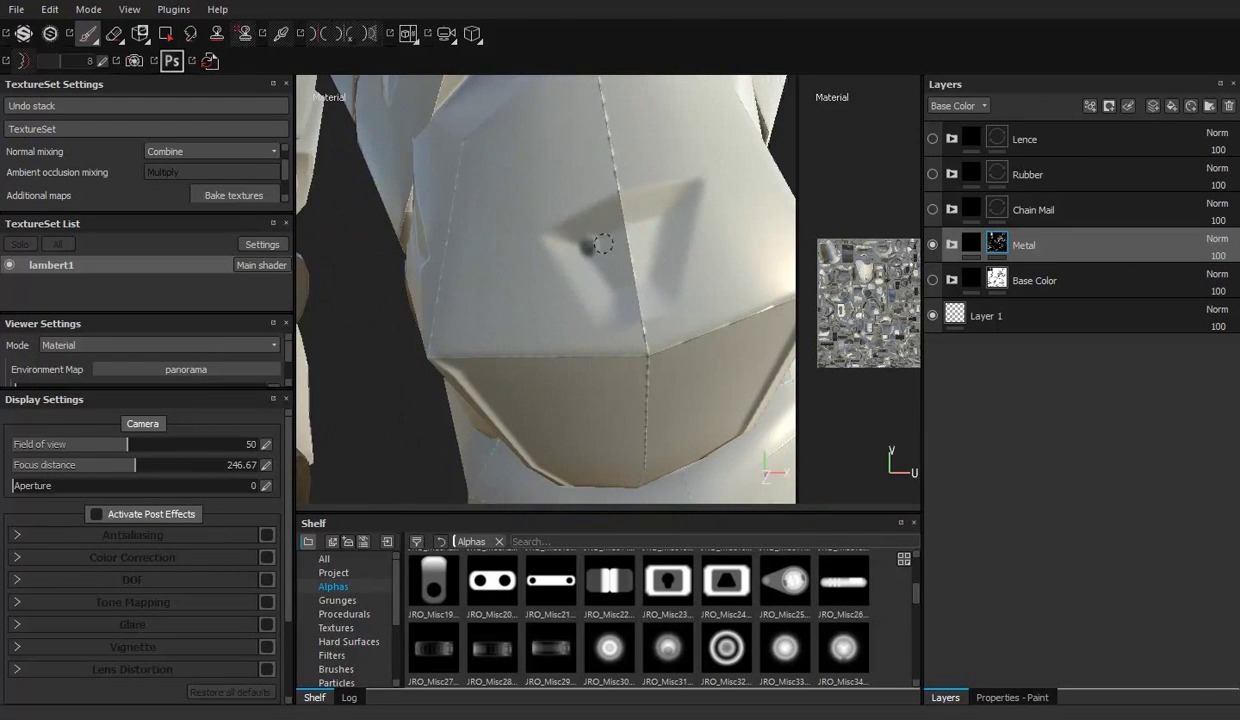
pyautogui.moveTo(622, 264)
pyautogui.keyDown('alt'); pyautogui.mouseDown()
pyautogui.moveTo(512, 313)
pyautogui.moveTo(400, 285)
pyautogui.mouseUp(); pyautogui.keyUp('alt')
pyautogui.scroll(3, 512, 313)
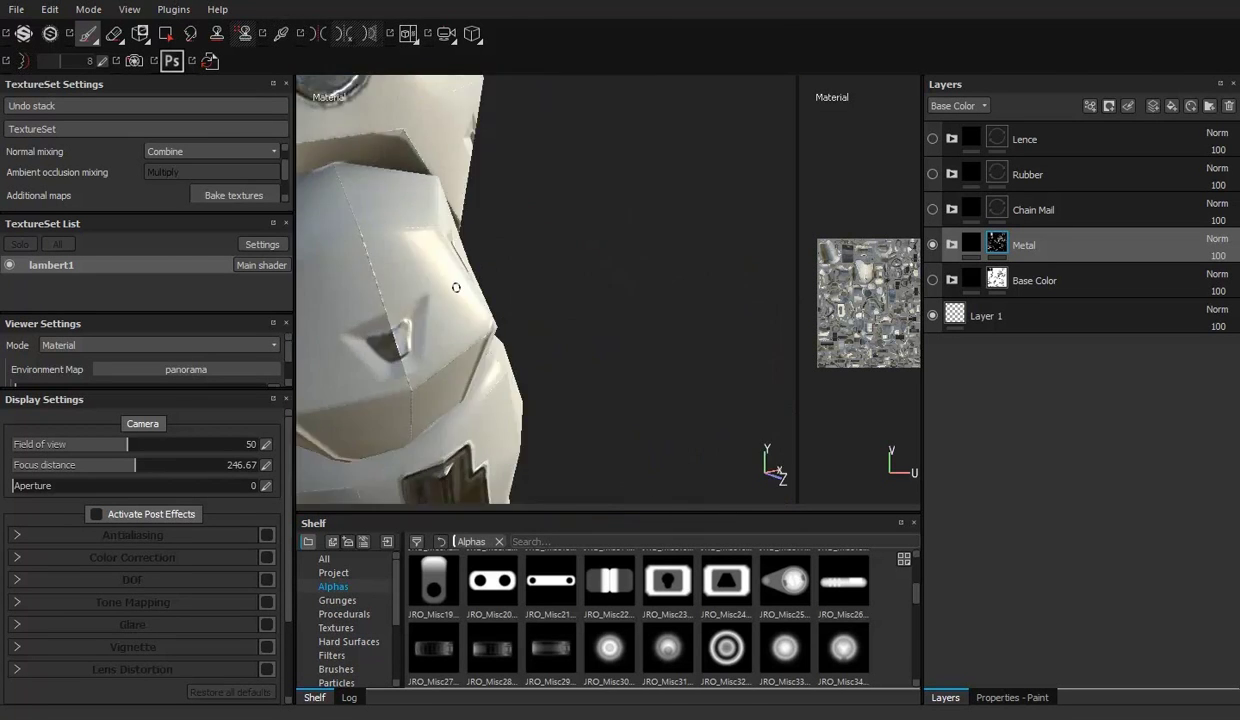
pyautogui.keyDown('alt'); pyautogui.moveTo(420, 229); pyautogui.dragTo(512, 272); pyautogui.keyUp('alt')
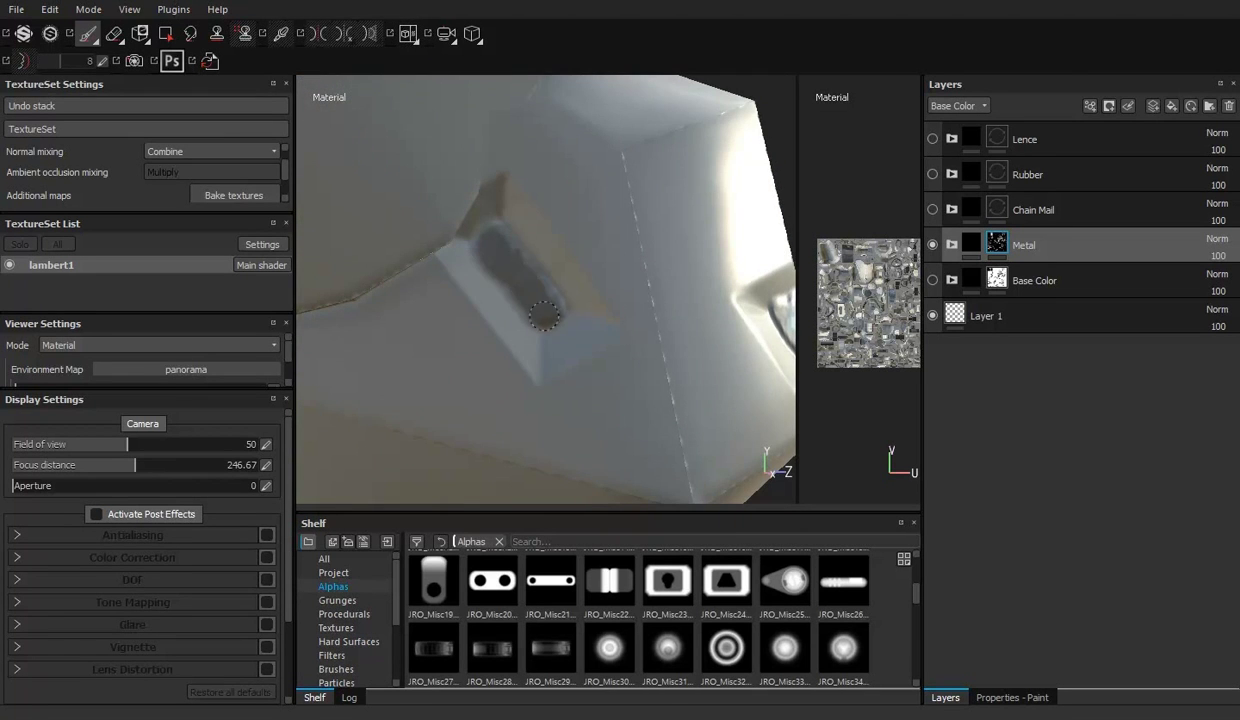
pyautogui.scroll(-5, 543, 316)
pyautogui.moveTo(543, 316)
pyautogui.keyDown('alt'); pyautogui.mouseDown()
pyautogui.moveTo(460, 300)
pyautogui.moveTo(507, 278)
pyautogui.mouseUp(); pyautogui.keyUp('alt')
# Step: View the boot box from a higher angle and paint dark metal across its recess floor
pyautogui.scroll(1, 507, 278)
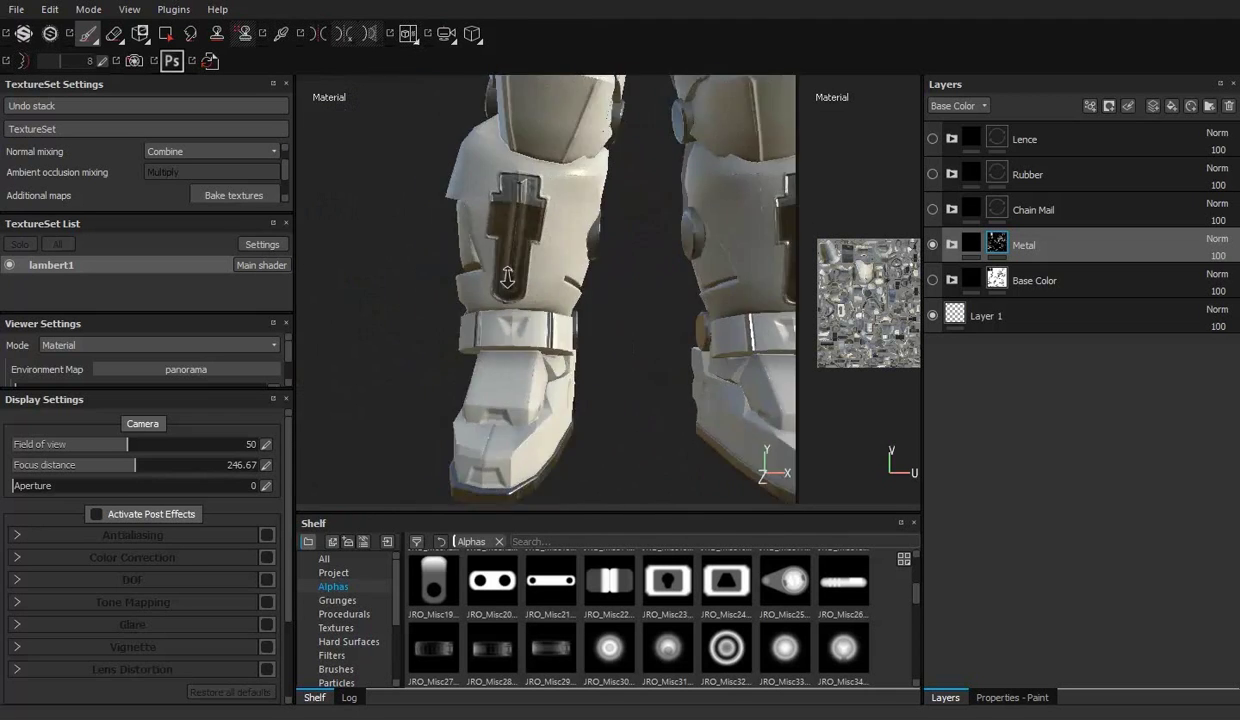
pyautogui.scroll(5, 507, 278)
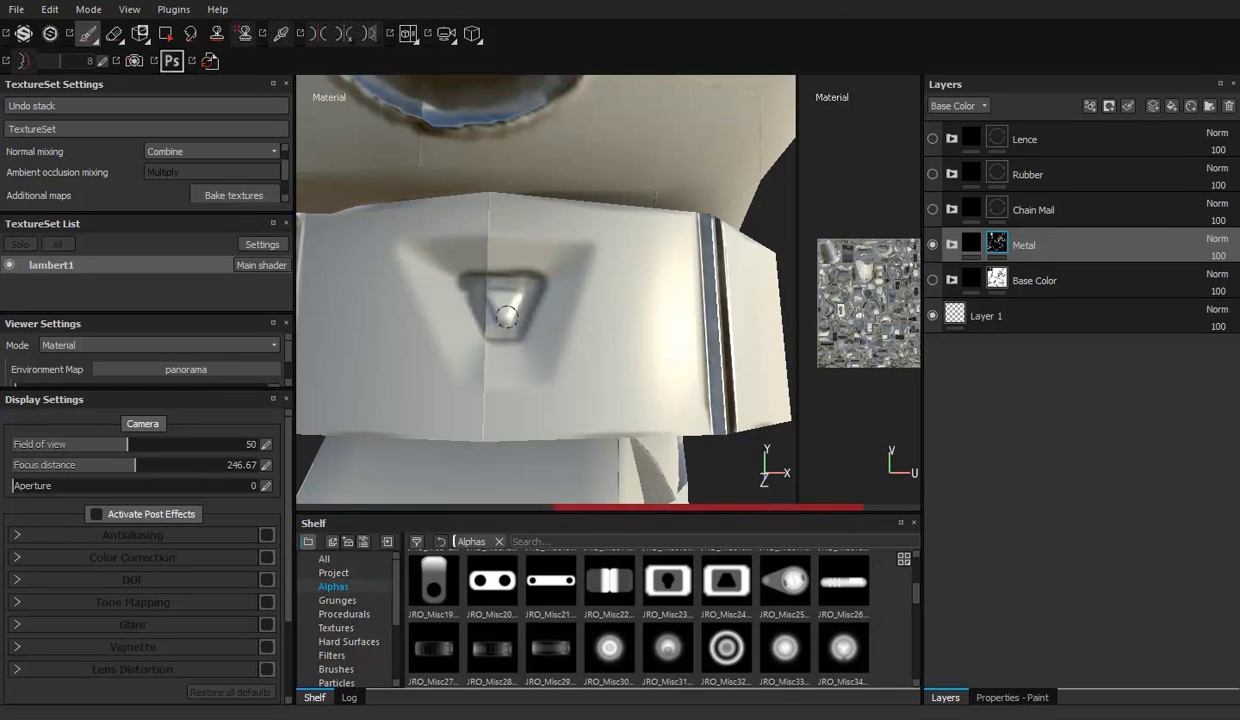
pyautogui.scroll(-5, 514, 180)
pyautogui.keyDown('alt'); pyautogui.moveTo(514, 180); pyautogui.dragTo(529, 221); pyautogui.keyUp('alt')
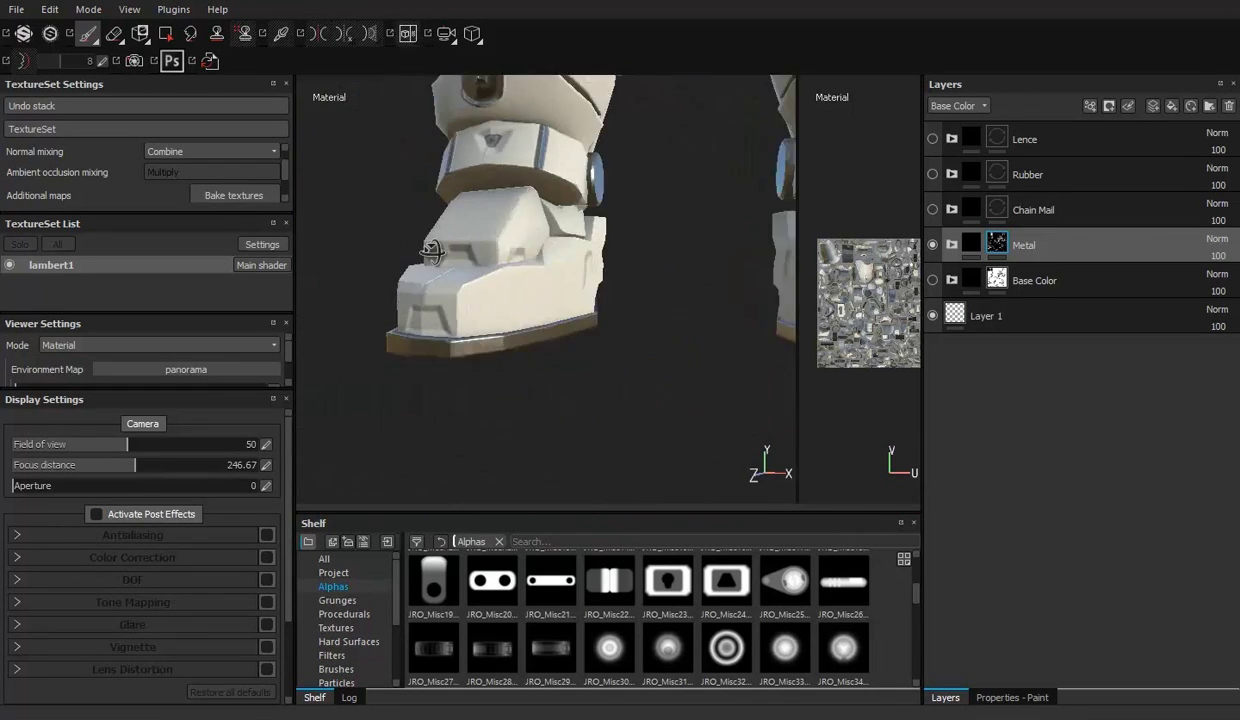
pyautogui.scroll(5, 529, 221)
pyautogui.scroll(-1, 542, 238)
pyautogui.scroll(-4, 542, 238)
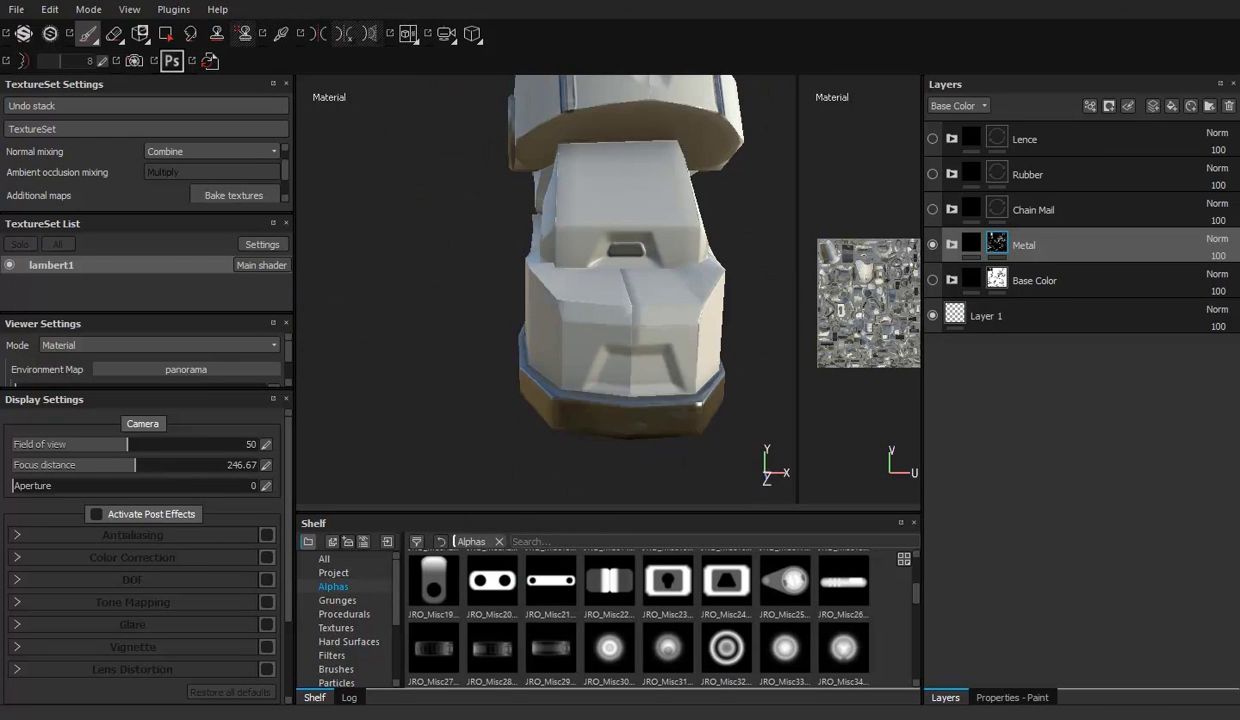
pyautogui.scroll(2, 685, 338)
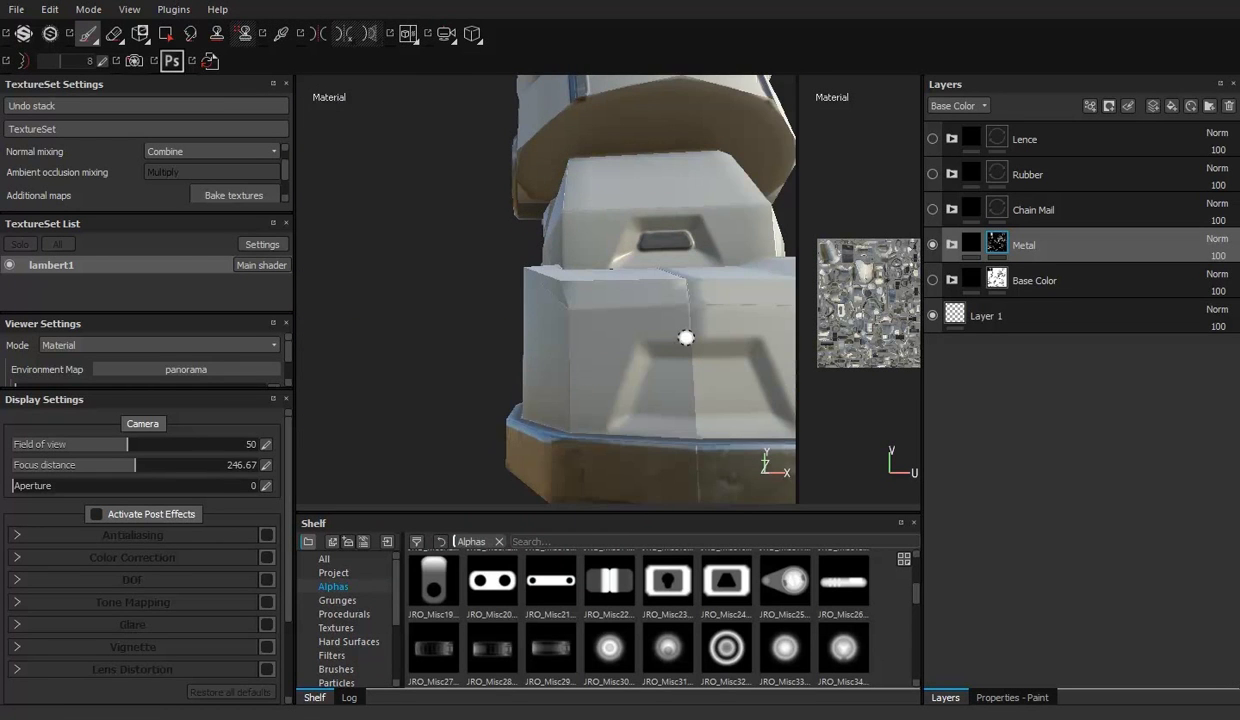
pyautogui.scroll(3, 600, 320)
pyautogui.scroll(2, 493, 254)
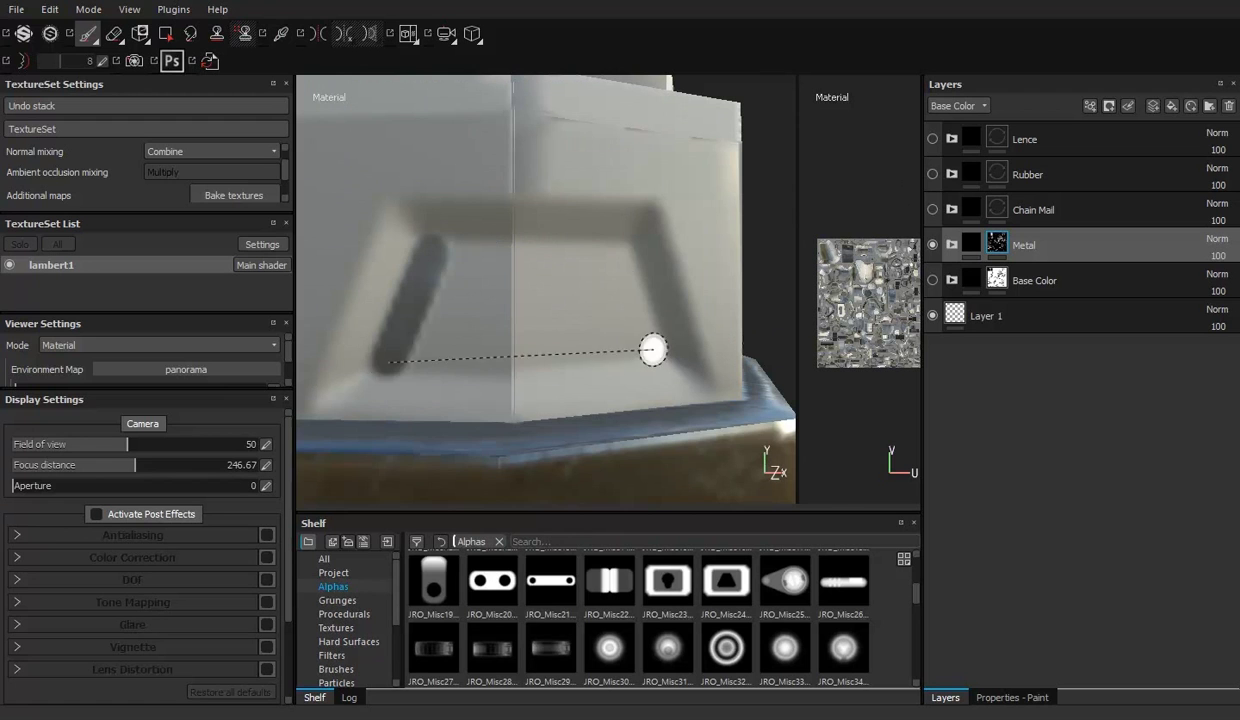
pyautogui.keyDown('shift'); pyautogui.click(653, 349); pyautogui.keyUp('shift')
pyautogui.moveTo(470, 263)
pyautogui.mouseDown()
pyautogui.moveTo(429, 327)
pyautogui.moveTo(609, 324)
pyautogui.moveTo(616, 268)
pyautogui.moveTo(567, 293)
pyautogui.mouseUp()
# Step: Re-angle on the box and erase overspill, then return to painting
pyautogui.scroll(1, 567, 293)
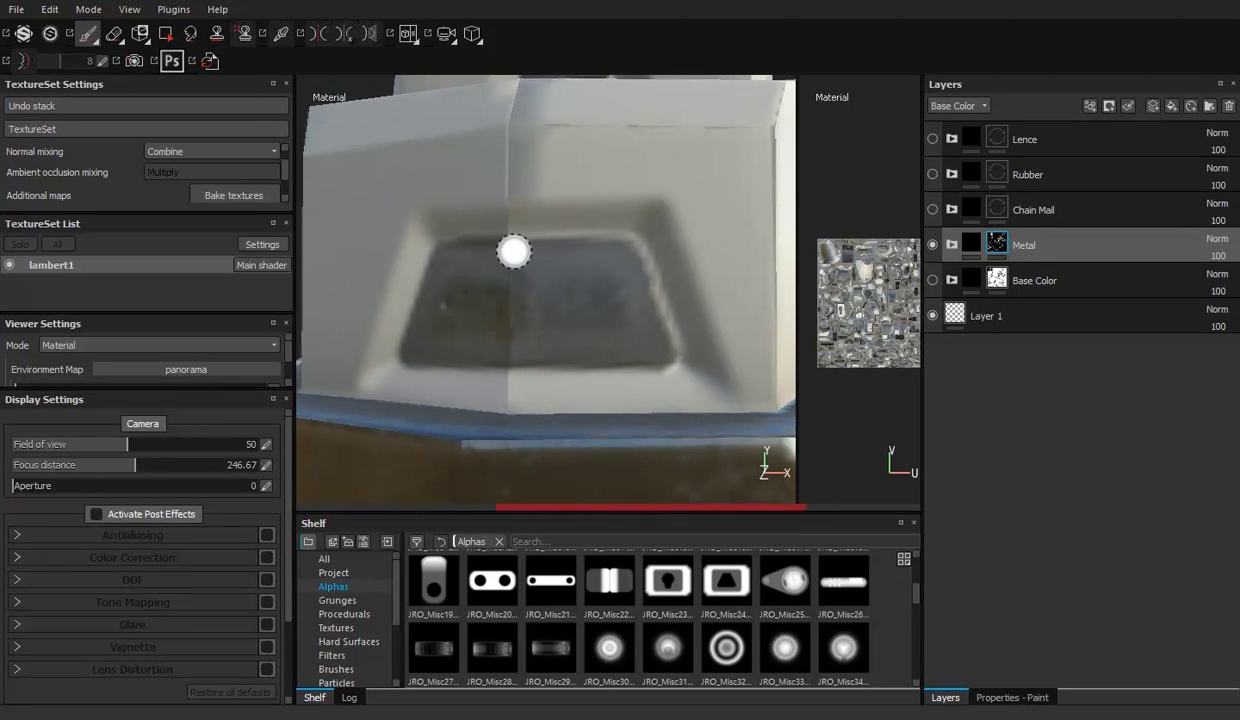
pyautogui.scroll(-1, 480, 270)
pyautogui.scroll(-5, 446, 293)
pyautogui.scroll(5, 500, 290)
pyautogui.keyDown('alt'); pyautogui.moveTo(590, 296); pyautogui.dragTo(557, 340); pyautogui.keyUp('alt')
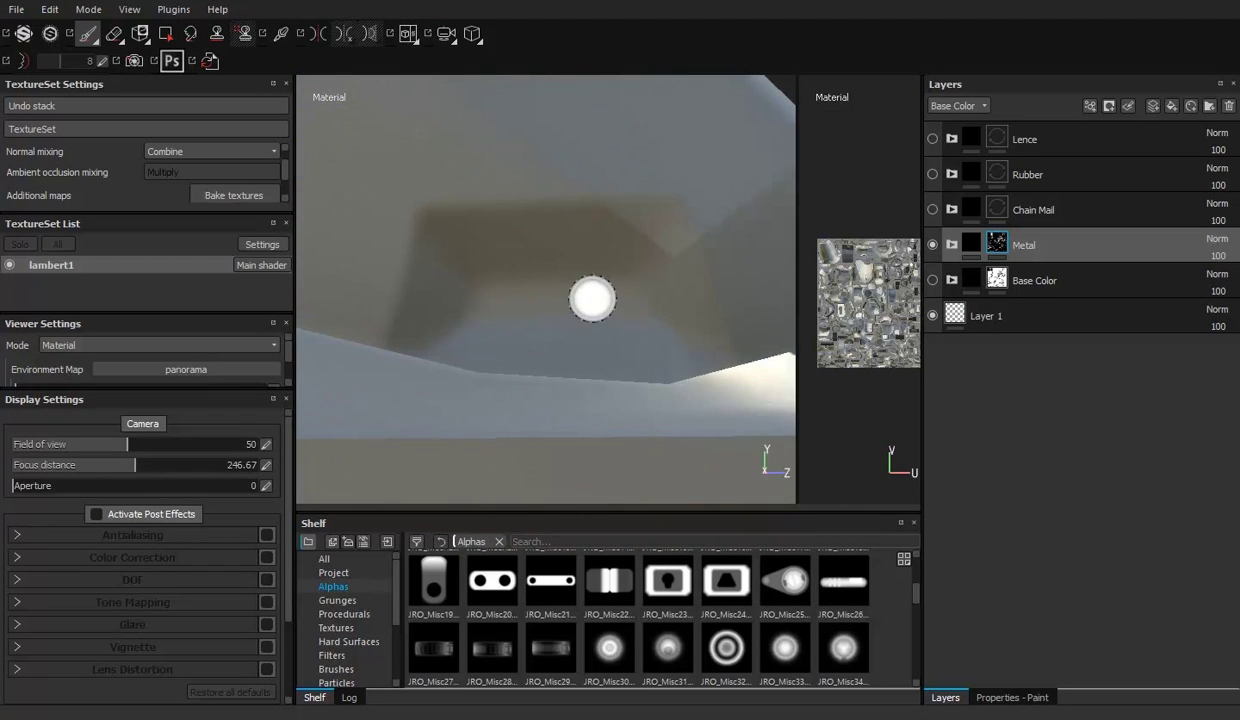
pyautogui.scroll(-5, 540, 310)
pyautogui.scroll(5, 510, 263)
pyautogui.scroll(-2, 518, 277)
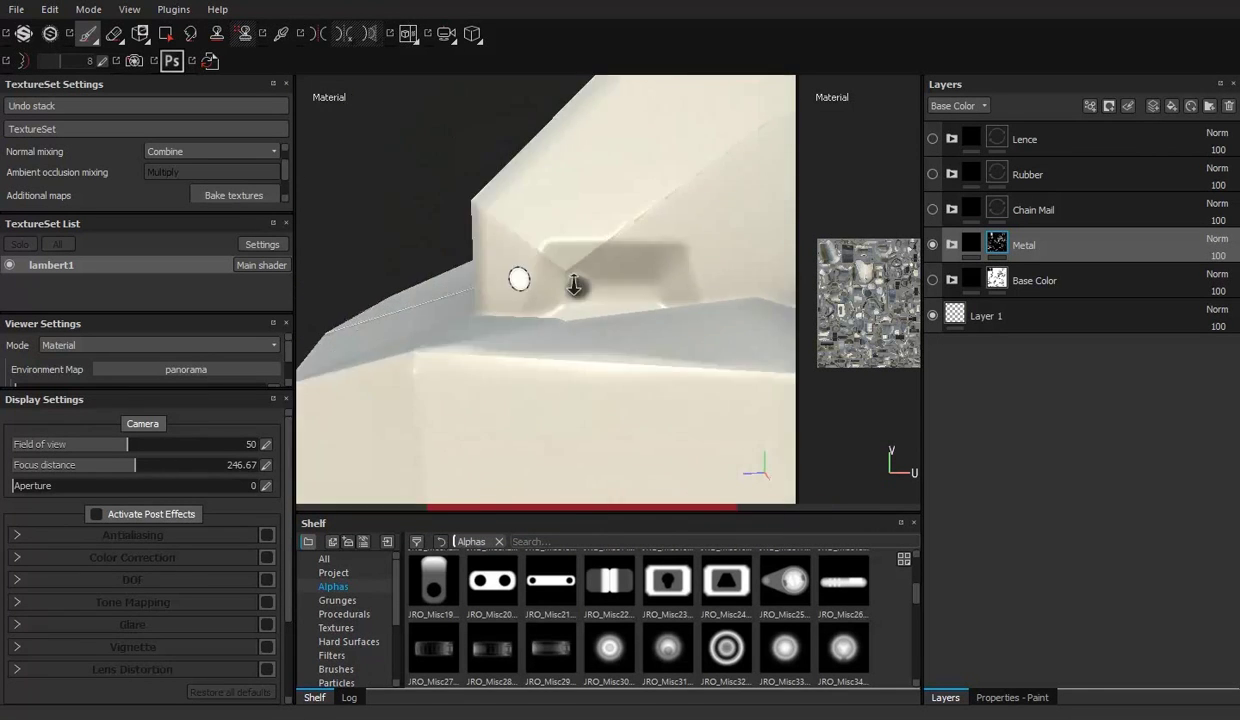
pyautogui.scroll(-3, 435, 243)
pyautogui.scroll(5, 435, 243)
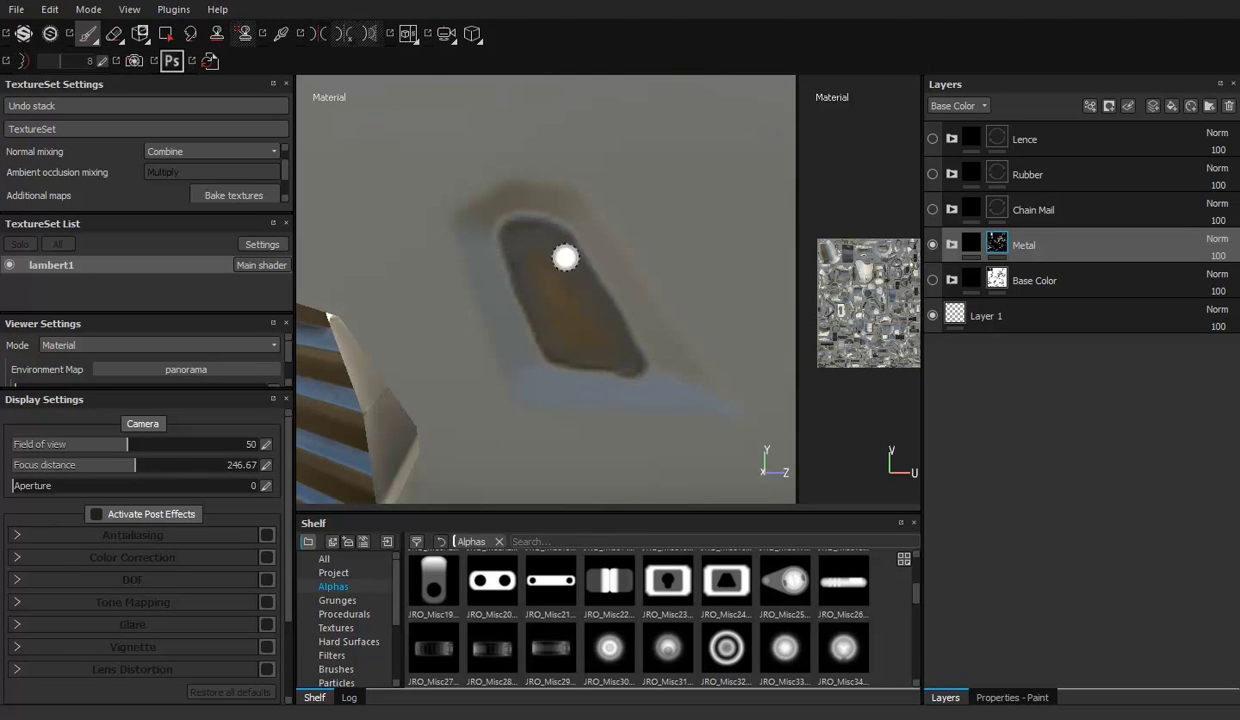
pyautogui.scroll(-3, 626, 249)
pyautogui.scroll(2, 700, 380)
pyautogui.press('e')
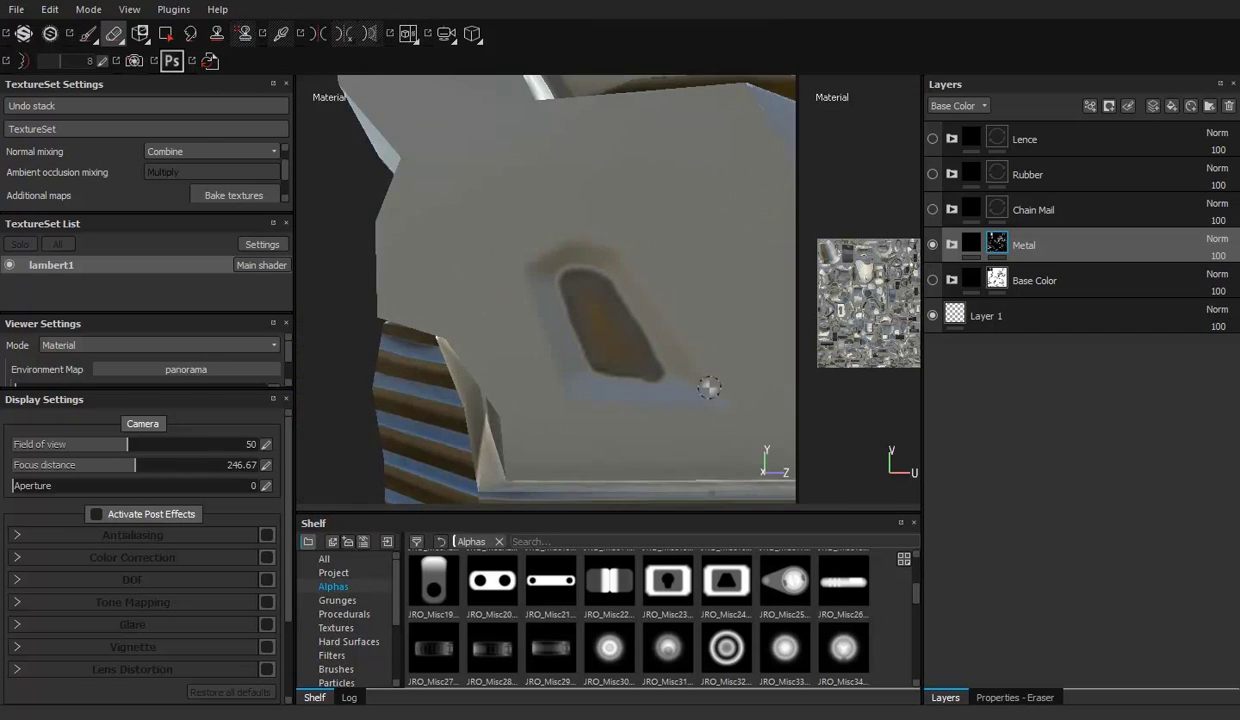
pyautogui.scroll(1, 685, 384)
pyautogui.press('1')
# Step: Orbit to the box's diamond-shaped recess, then past the feet up the legs
pyautogui.scroll(-3, 455, 199)
pyautogui.keyDown('alt'); pyautogui.moveTo(455, 199); pyautogui.dragTo(484, 208); pyautogui.keyUp('alt')
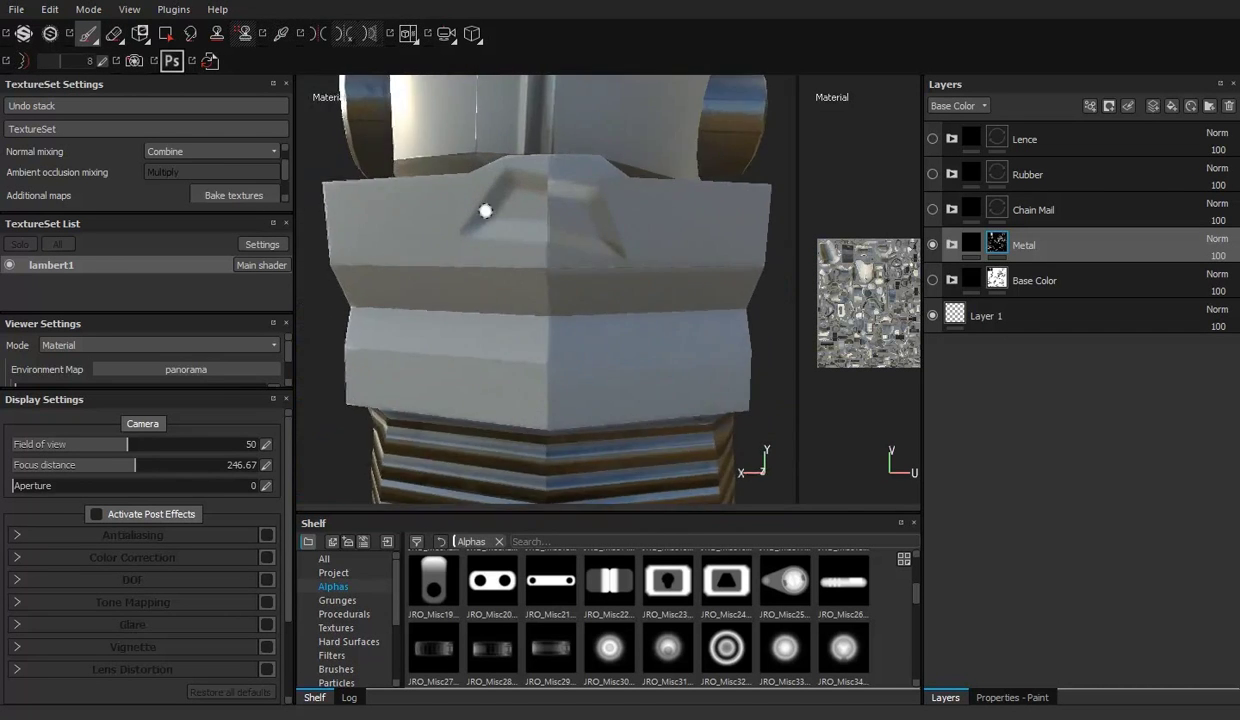
pyautogui.scroll(2, 462, 227)
pyautogui.scroll(2, 438, 258)
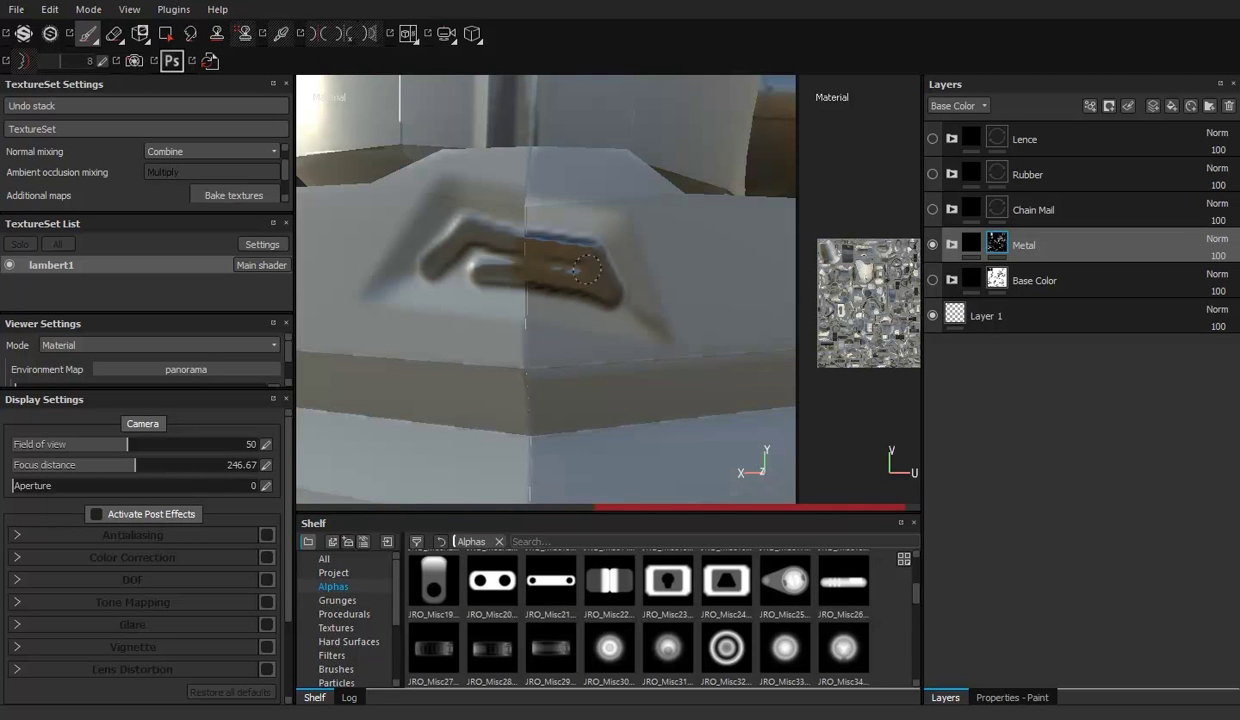
pyautogui.scroll(-2, 518, 268)
pyautogui.keyDown('alt'); pyautogui.moveTo(518, 268); pyautogui.dragTo(614, 268); pyautogui.keyUp('alt')
pyautogui.scroll(3, 484, 220)
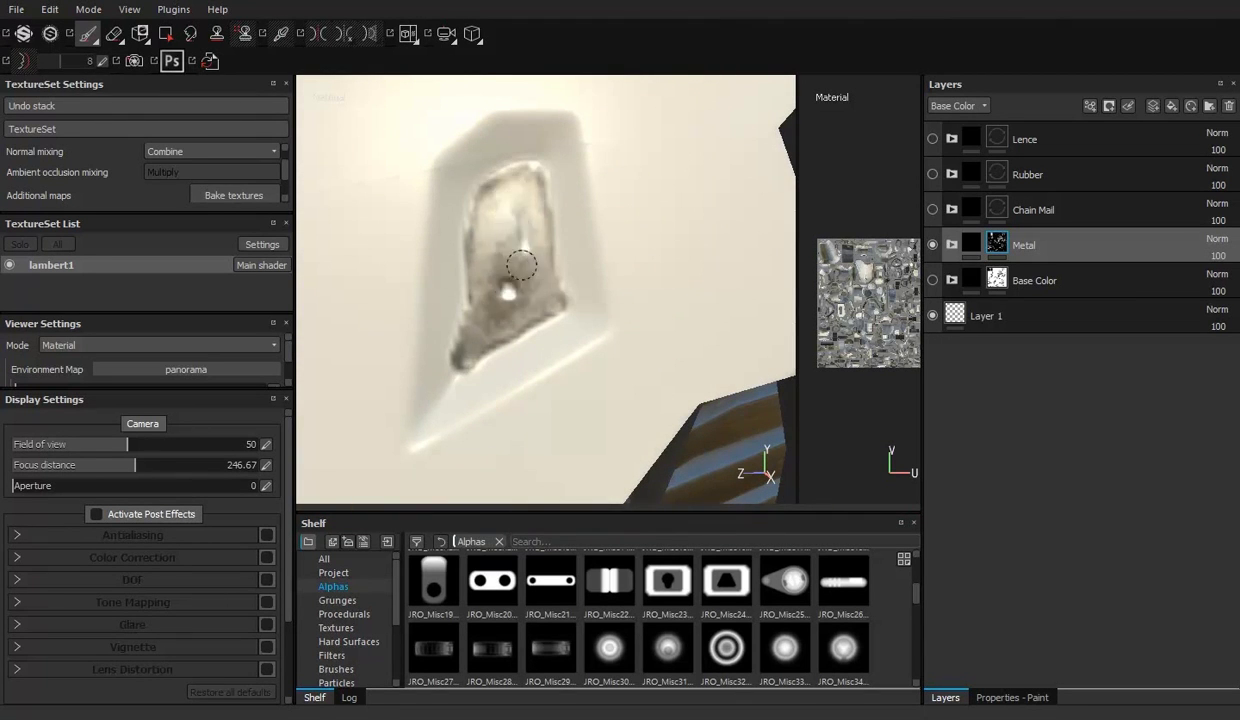
pyautogui.scroll(-3, 477, 276)
pyautogui.keyDown('alt'); pyautogui.moveTo(477, 276); pyautogui.dragTo(420, 300); pyautogui.keyUp('alt')
pyautogui.scroll(-3, 420, 300)
pyautogui.scroll(3, 405, 343)
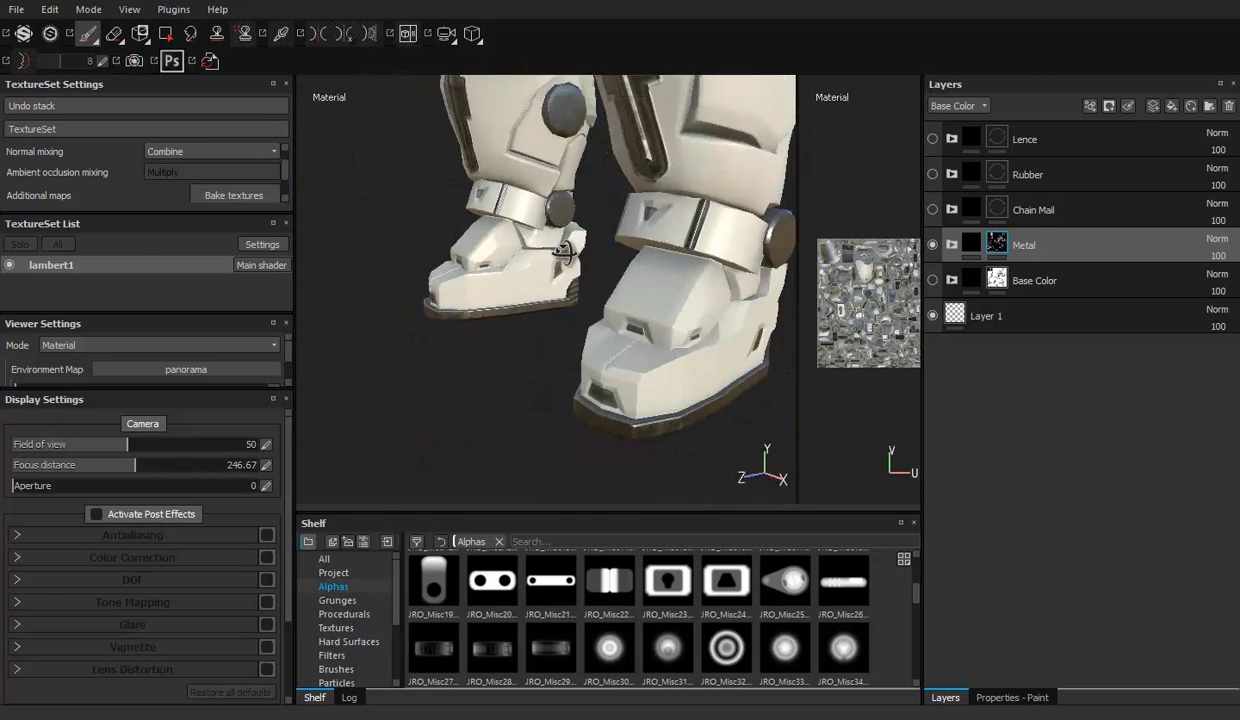
pyautogui.scroll(-3, 405, 343)
pyautogui.keyDown('alt'); pyautogui.moveTo(405, 343); pyautogui.dragTo(560, 340); pyautogui.keyUp('alt')
# Step: Bring the chest into view and orbit to a side view of the torso
pyautogui.keyDown('alt'); pyautogui.moveTo(560, 340); pyautogui.dragTo(662, 336, button='middle'); pyautogui.keyUp('alt')
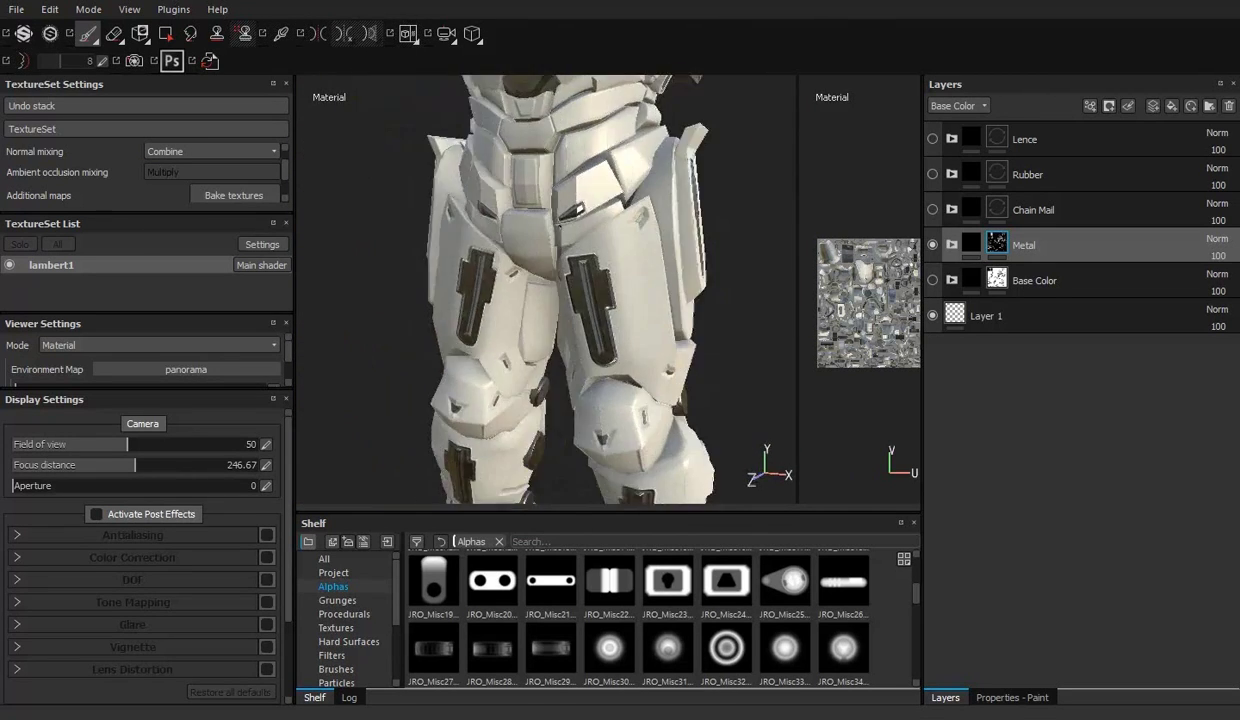
pyautogui.scroll(3, 662, 336)
pyautogui.keyDown('alt'); pyautogui.moveTo(662, 336); pyautogui.dragTo(503, 297); pyautogui.keyUp('alt')
pyautogui.scroll(5, 534, 296)
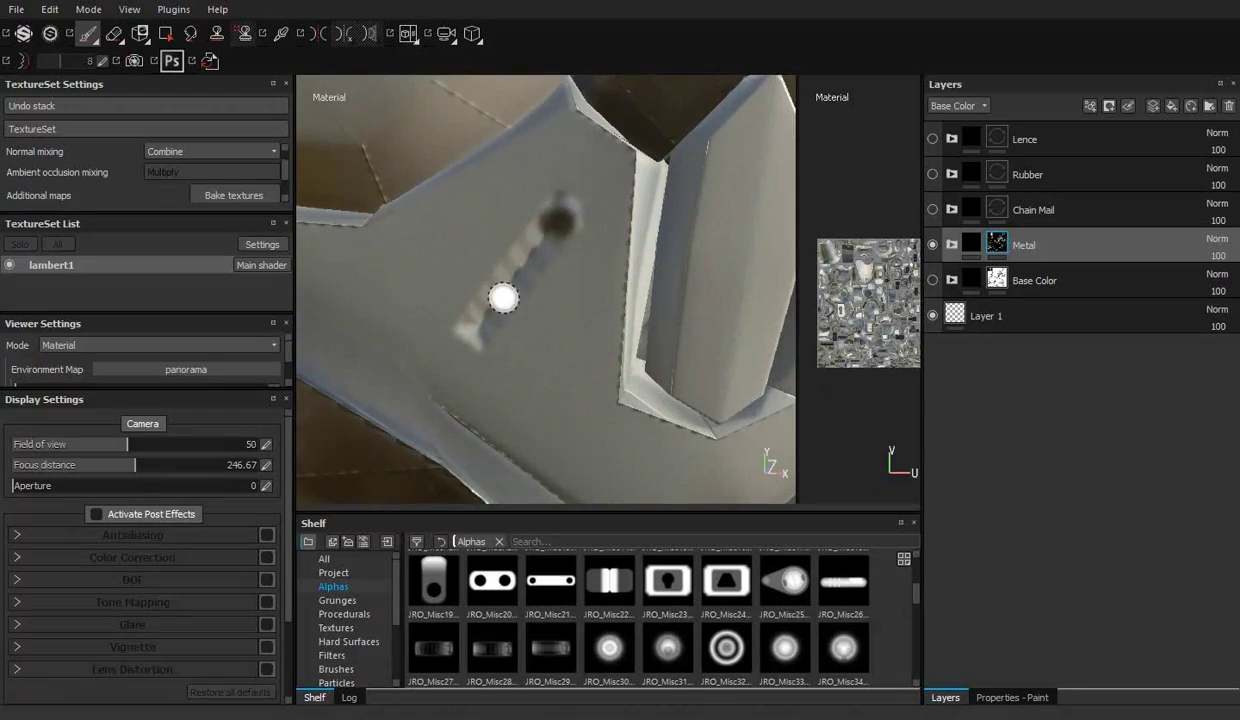
pyautogui.scroll(-3, 608, 320)
pyautogui.scroll(3, 446, 213)
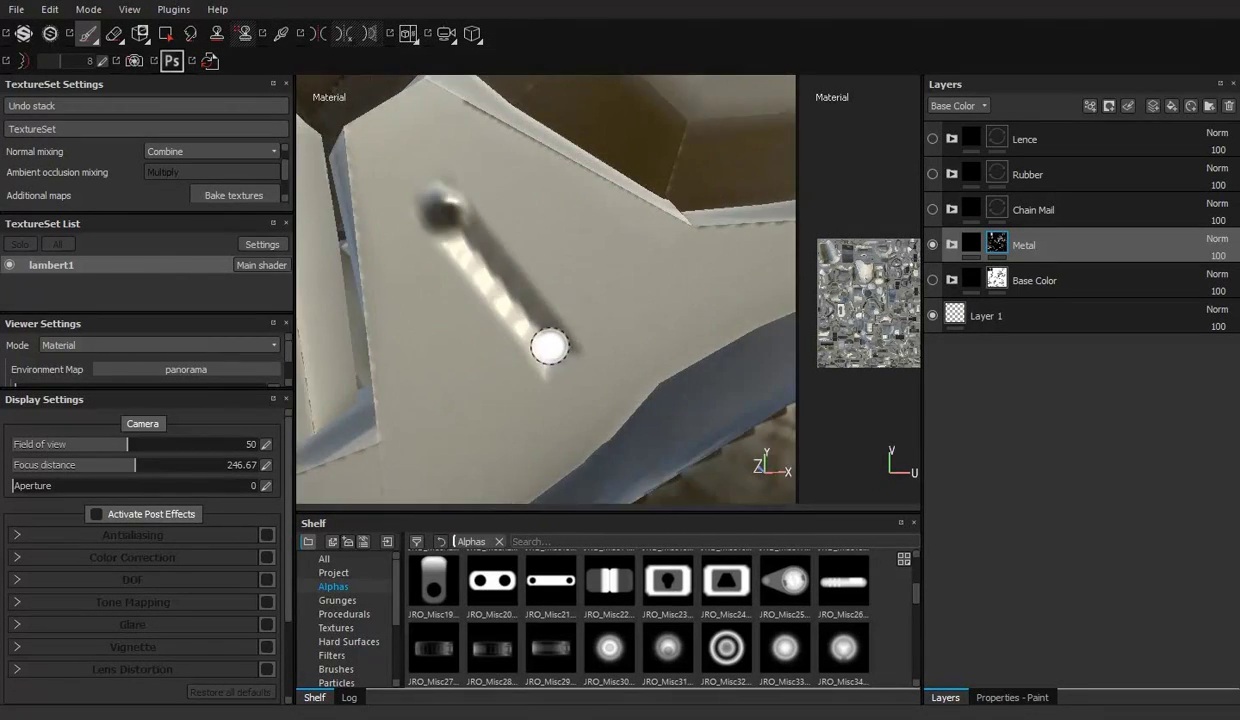
pyautogui.scroll(-3, 549, 347)
pyautogui.moveTo(549, 347)
pyautogui.keyDown('alt'); pyautogui.mouseDown()
pyautogui.moveTo(634, 260)
pyautogui.moveTo(515, 242)
pyautogui.moveTo(728, 185)
pyautogui.mouseUp(); pyautogui.keyUp('alt')
pyautogui.scroll(4, 634, 260)
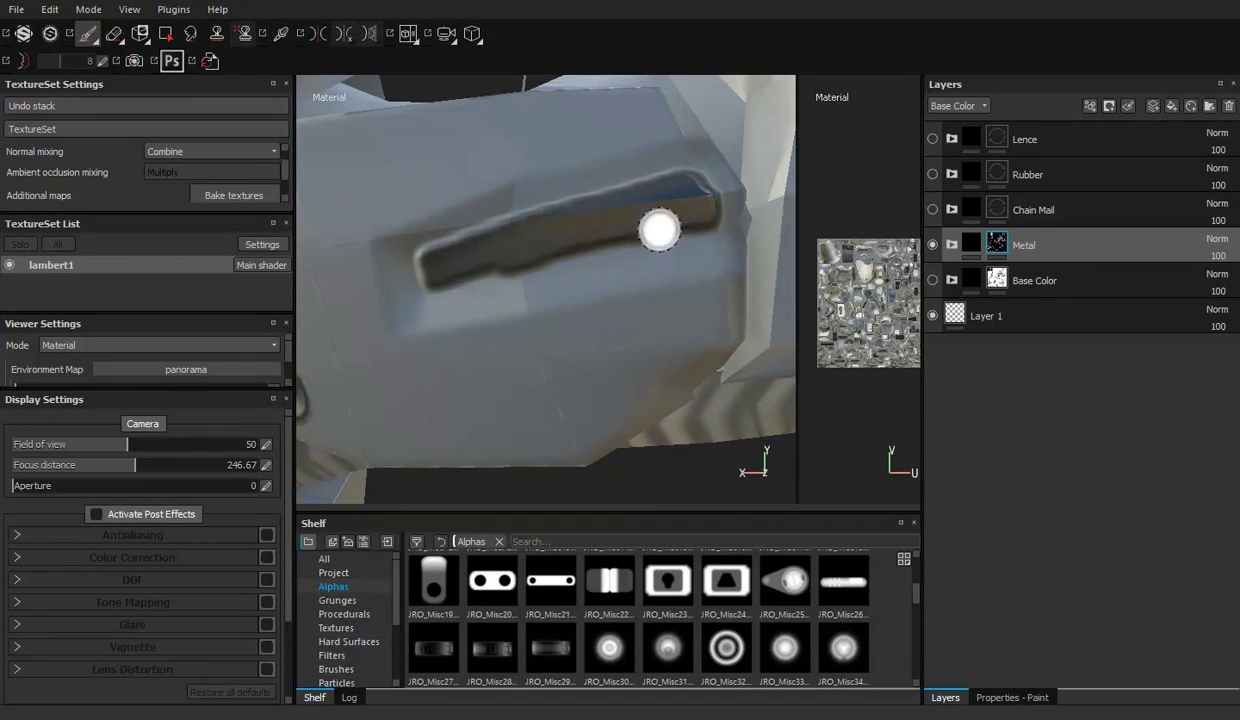
# Step: Orbit around the handle's recessed panel until it sits face-on with the recesses enlarged
pyautogui.keyDown('alt'); pyautogui.moveTo(659, 231); pyautogui.dragTo(549, 185); pyautogui.keyUp('alt')
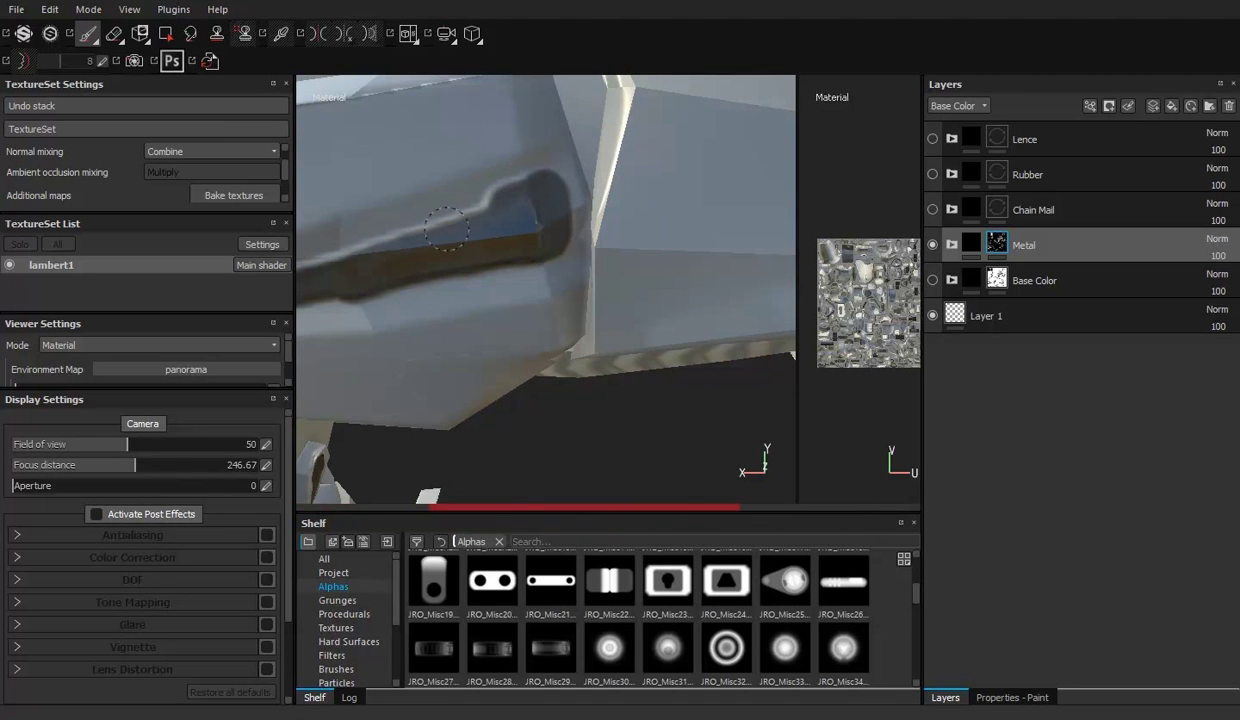
pyautogui.keyDown('alt'); pyautogui.moveTo(447, 230); pyautogui.dragTo(612, 226); pyautogui.keyUp('alt')
pyautogui.moveTo(437, 210)
pyautogui.keyDown('alt'); pyautogui.mouseDown()
pyautogui.moveTo(453, 287)
pyautogui.moveTo(675, 263)
pyautogui.mouseUp(); pyautogui.keyUp('alt')
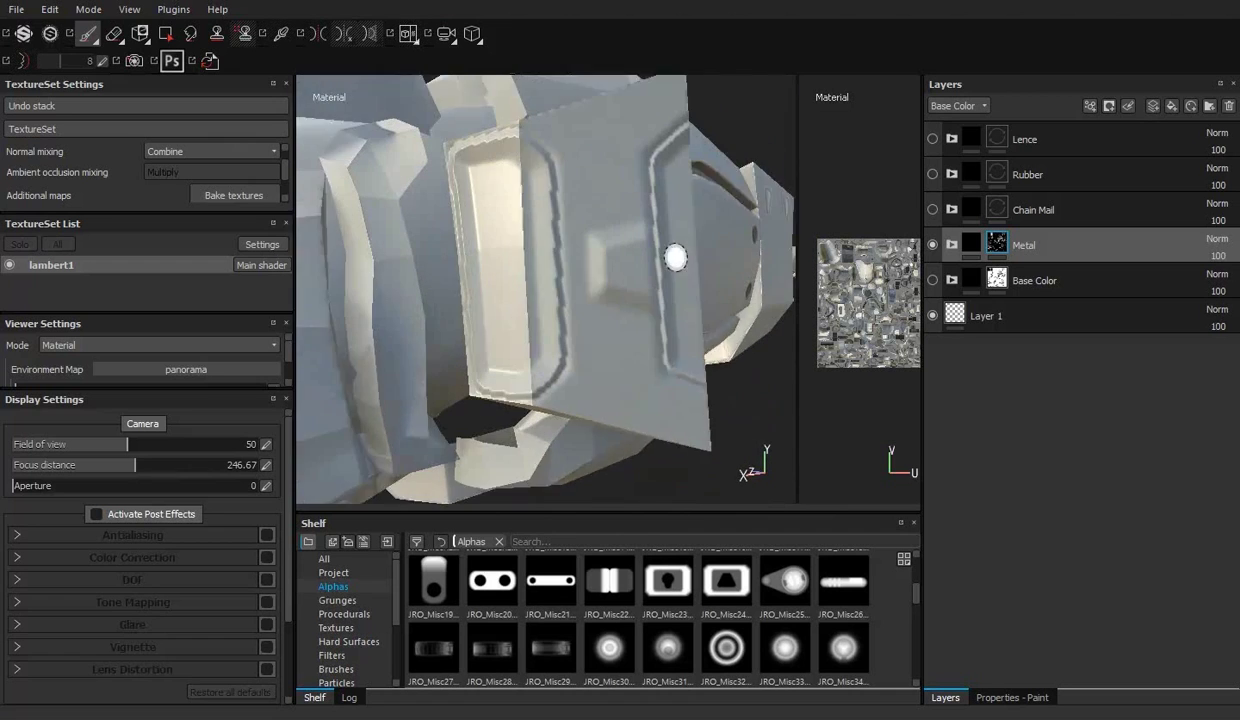
pyautogui.moveTo(538, 157)
pyautogui.keyDown('alt'); pyautogui.mouseDown()
pyautogui.moveTo(584, 216)
pyautogui.moveTo(461, 170)
pyautogui.mouseUp(); pyautogui.keyUp('alt')
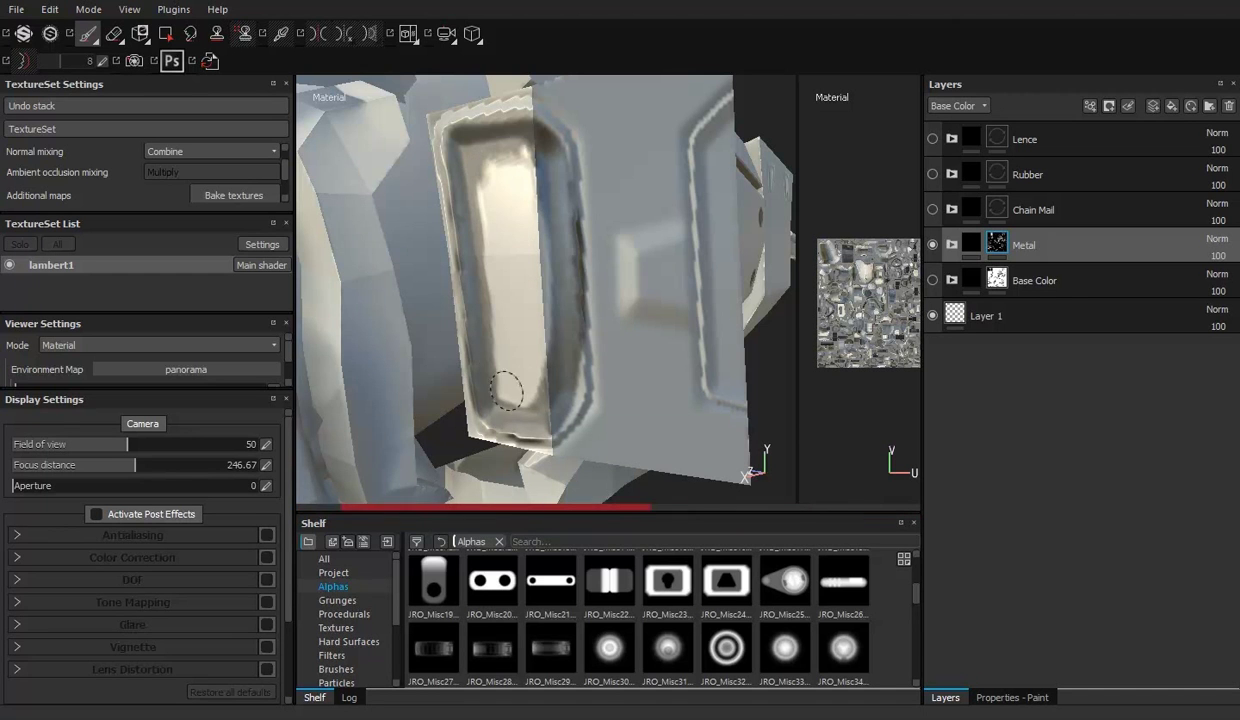
pyautogui.moveTo(515, 166)
pyautogui.keyDown('alt'); pyautogui.mouseDown()
pyautogui.moveTo(499, 320)
pyautogui.moveTo(520, 137)
pyautogui.mouseUp(); pyautogui.keyUp('alt')
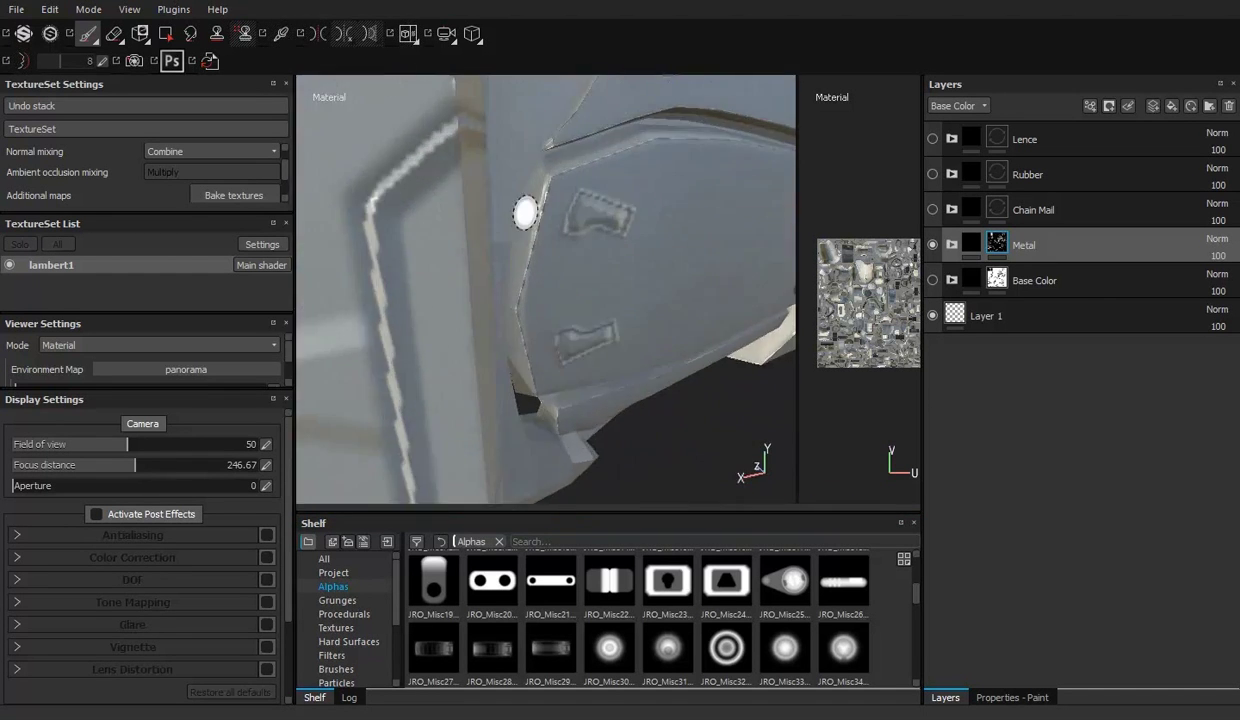
pyautogui.keyDown('alt'); pyautogui.moveTo(453, 207); pyautogui.dragTo(464, 152); pyautogui.keyUp('alt')
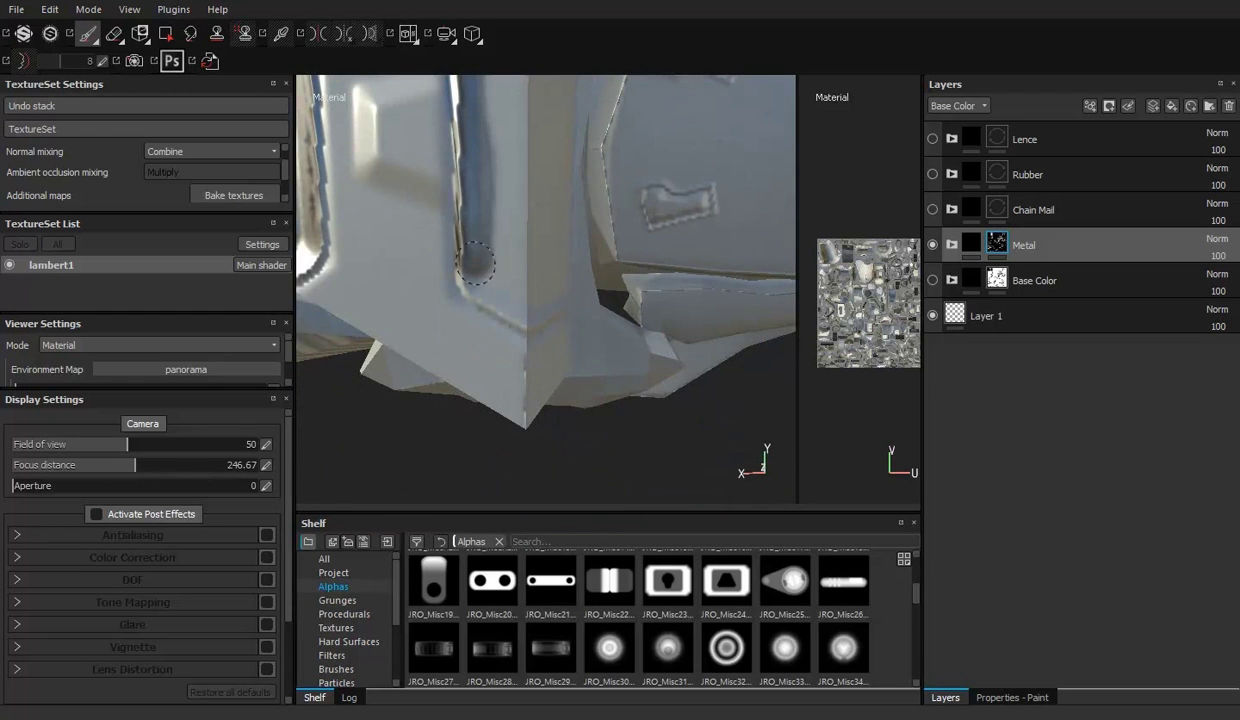
pyautogui.keyDown('alt'); pyautogui.moveTo(476, 262); pyautogui.dragTo(484, 276); pyautogui.keyUp('alt')
pyautogui.moveTo(558, 293)
pyautogui.keyDown('alt'); pyautogui.mouseDown()
pyautogui.moveTo(545, 180)
pyautogui.moveTo(458, 126)
pyautogui.mouseUp(); pyautogui.keyUp('alt')
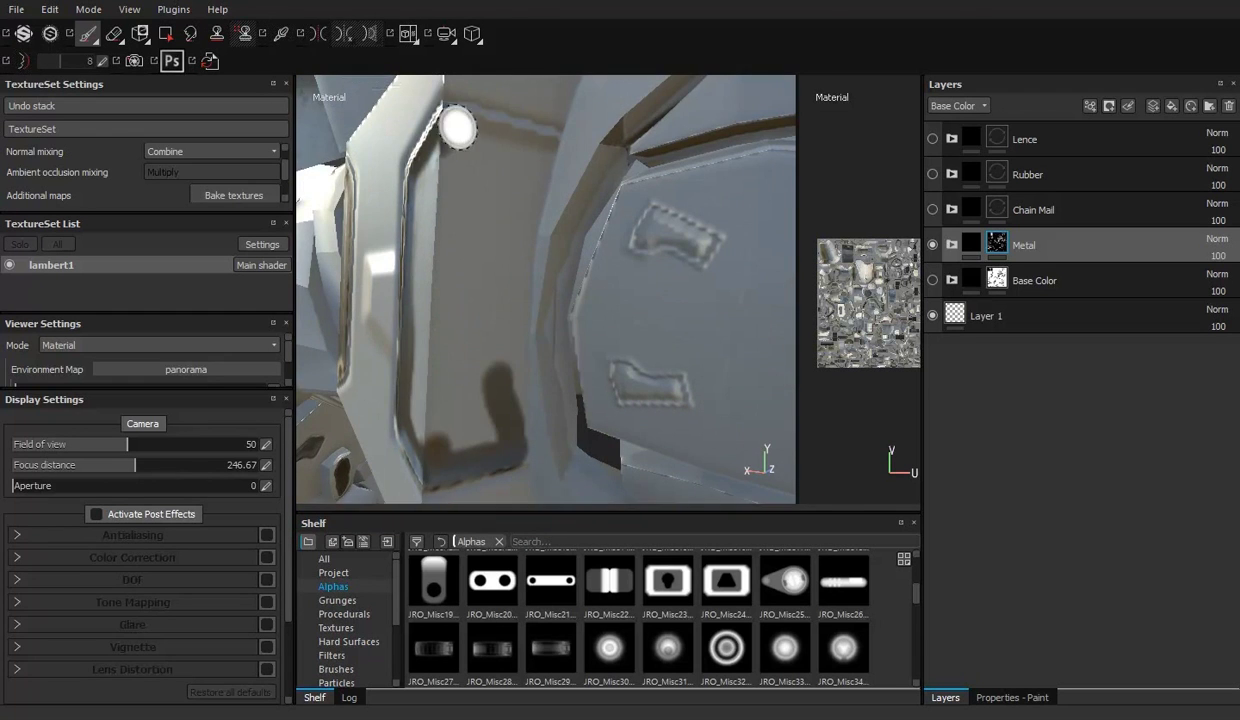
pyautogui.keyDown('alt'); pyautogui.moveTo(512, 188); pyautogui.dragTo(517, 187); pyautogui.keyUp('alt')
pyautogui.moveTo(505, 365)
pyautogui.keyDown('alt'); pyautogui.mouseDown()
pyautogui.moveTo(490, 368)
pyautogui.moveTo(474, 333)
pyautogui.mouseUp(); pyautogui.keyUp('alt')
pyautogui.keyDown('alt'); pyautogui.moveTo(439, 259); pyautogui.dragTo(461, 256); pyautogui.keyUp('alt')
pyautogui.keyDown('alt'); pyautogui.moveTo(459, 300); pyautogui.dragTo(437, 155); pyautogui.keyUp('alt')
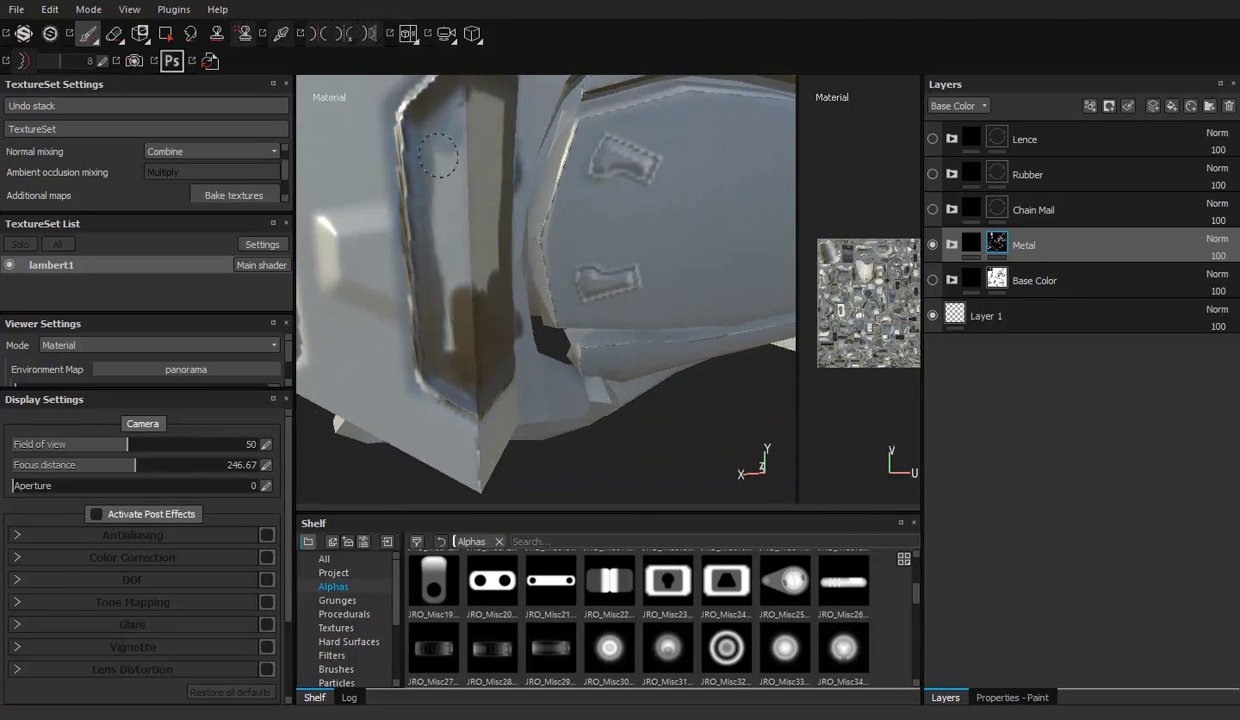
pyautogui.keyDown('alt'); pyautogui.moveTo(469, 115); pyautogui.dragTo(528, 119); pyautogui.keyUp('alt')
# Step: Paint dark metal into the rectangular recess and the slot beside it
pyautogui.press('e')
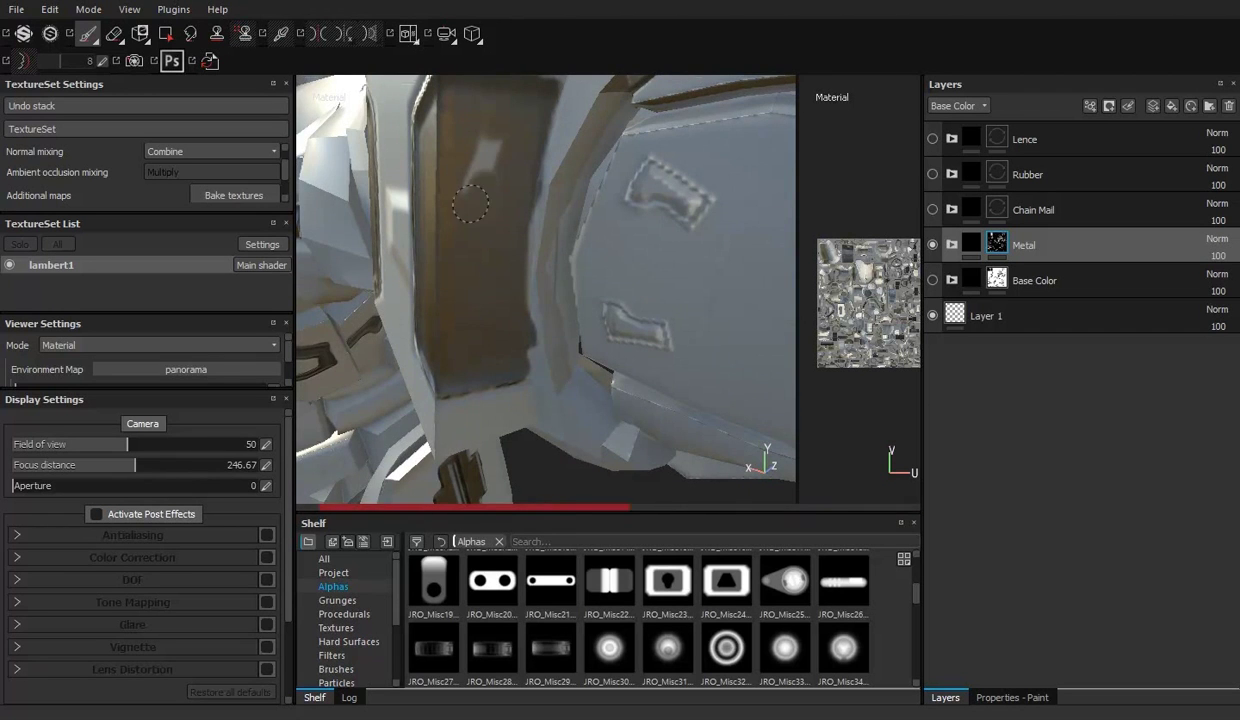
pyautogui.moveTo(483, 183)
pyautogui.keyDown('alt'); pyautogui.mouseDown()
pyautogui.moveTo(551, 198)
pyautogui.moveTo(519, 352)
pyautogui.moveTo(554, 263)
pyautogui.moveTo(414, 168)
pyautogui.moveTo(435, 379)
pyautogui.moveTo(410, 345)
pyautogui.moveTo(437, 241)
pyautogui.moveTo(453, 370)
pyautogui.moveTo(493, 292)
pyautogui.moveTo(600, 200)
pyautogui.moveTo(615, 270)
pyautogui.moveTo(620, 230)
pyautogui.mouseUp(); pyautogui.keyUp('alt')
pyautogui.press('p')
pyautogui.scroll(-3, 358, 140)
pyautogui.moveTo(358, 140)
pyautogui.keyDown('alt'); pyautogui.mouseDown()
pyautogui.moveTo(568, 255)
pyautogui.moveTo(580, 202)
pyautogui.mouseUp(); pyautogui.keyUp('alt')
pyautogui.moveTo(645, 178)
pyautogui.keyDown('alt'); pyautogui.mouseDown()
pyautogui.moveTo(606, 230)
pyautogui.moveTo(527, 271)
pyautogui.moveTo(572, 259)
pyautogui.mouseUp(); pyautogui.keyUp('alt')
pyautogui.moveTo(485, 258)
pyautogui.keyDown('alt'); pyautogui.mouseDown()
pyautogui.moveTo(554, 235)
pyautogui.moveTo(556, 340)
pyautogui.moveTo(653, 348)
pyautogui.mouseUp(); pyautogui.keyUp('alt')
pyautogui.moveTo(620, 135)
pyautogui.keyDown('alt'); pyautogui.mouseDown()
pyautogui.moveTo(577, 245)
pyautogui.moveTo(493, 277)
pyautogui.moveTo(584, 242)
pyautogui.mouseUp(); pyautogui.keyUp('alt')
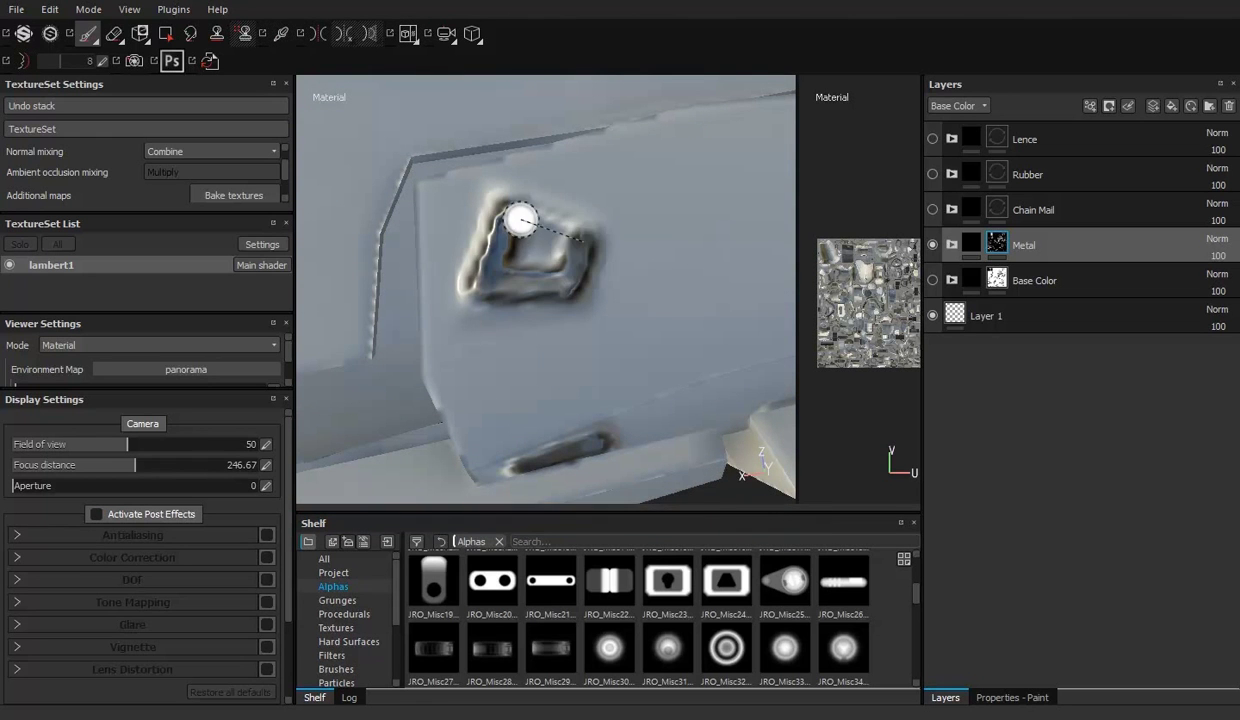
pyautogui.moveTo(521, 219)
pyautogui.keyDown('alt'); pyautogui.mouseDown()
pyautogui.moveTo(567, 263)
pyautogui.moveTo(686, 310)
pyautogui.mouseUp(); pyautogui.keyUp('alt')
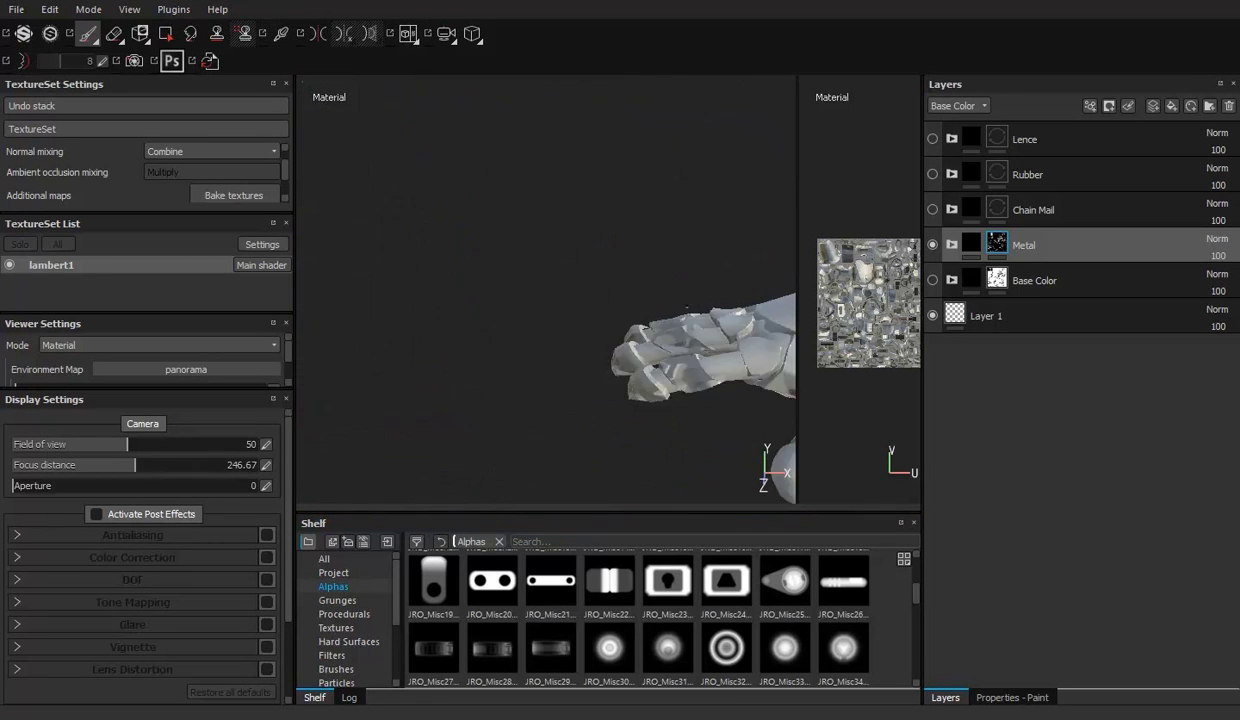
# Step: Paint dark metal into the slot inside the recess, then turn toward the plate with two recesses
pyautogui.scroll(5, 687, 309)
pyautogui.keyDown('alt'); pyautogui.moveTo(600, 330); pyautogui.dragTo(520, 341); pyautogui.keyUp('alt')
pyautogui.scroll(5, 520, 341)
pyautogui.moveTo(542, 296); pyautogui.dragTo(567, 368)
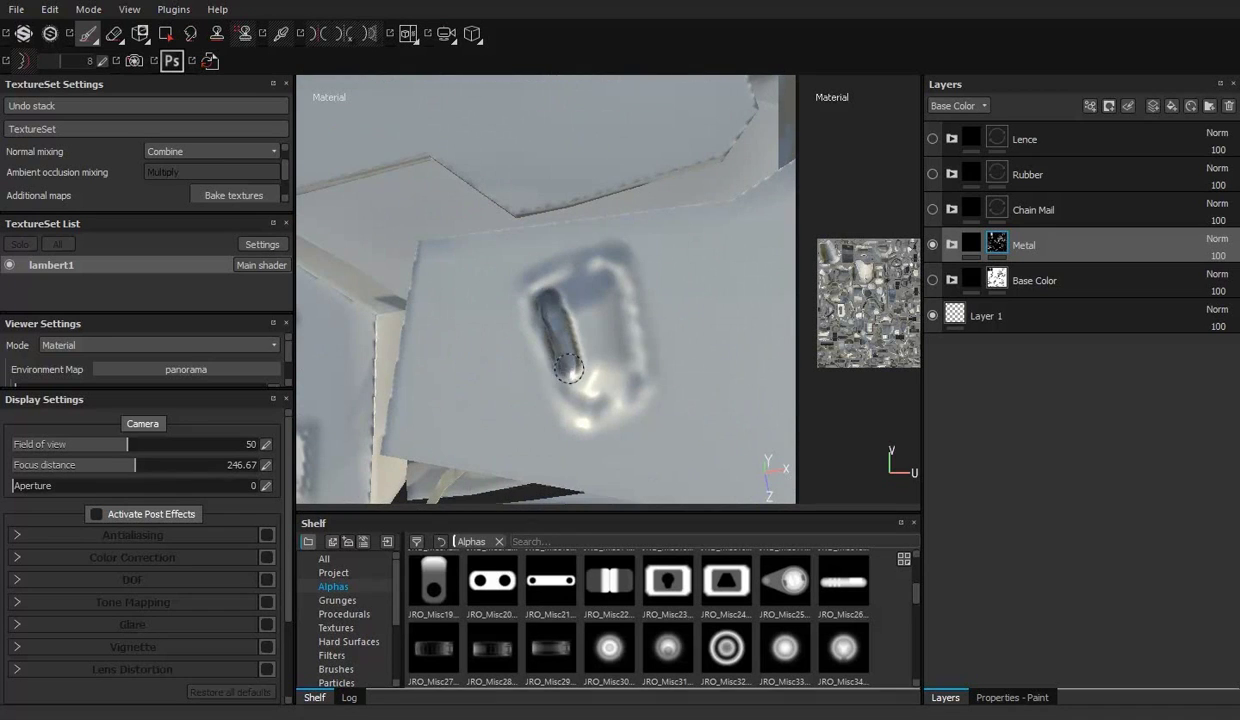
pyautogui.keyDown('alt'); pyautogui.moveTo(569, 322); pyautogui.dragTo(510, 258); pyautogui.keyUp('alt')
pyautogui.scroll(-3, 555, 305)
pyautogui.moveTo(555, 305)
pyautogui.keyDown('alt'); pyautogui.mouseDown()
pyautogui.moveTo(578, 213)
pyautogui.moveTo(533, 267)
pyautogui.moveTo(493, 382)
pyautogui.moveTo(530, 377)
pyautogui.moveTo(515, 235)
pyautogui.moveTo(485, 218)
pyautogui.moveTo(459, 230)
pyautogui.moveTo(526, 214)
pyautogui.moveTo(485, 208)
pyautogui.mouseUp(); pyautogui.keyUp('alt')
pyautogui.scroll(3, 492, 212)
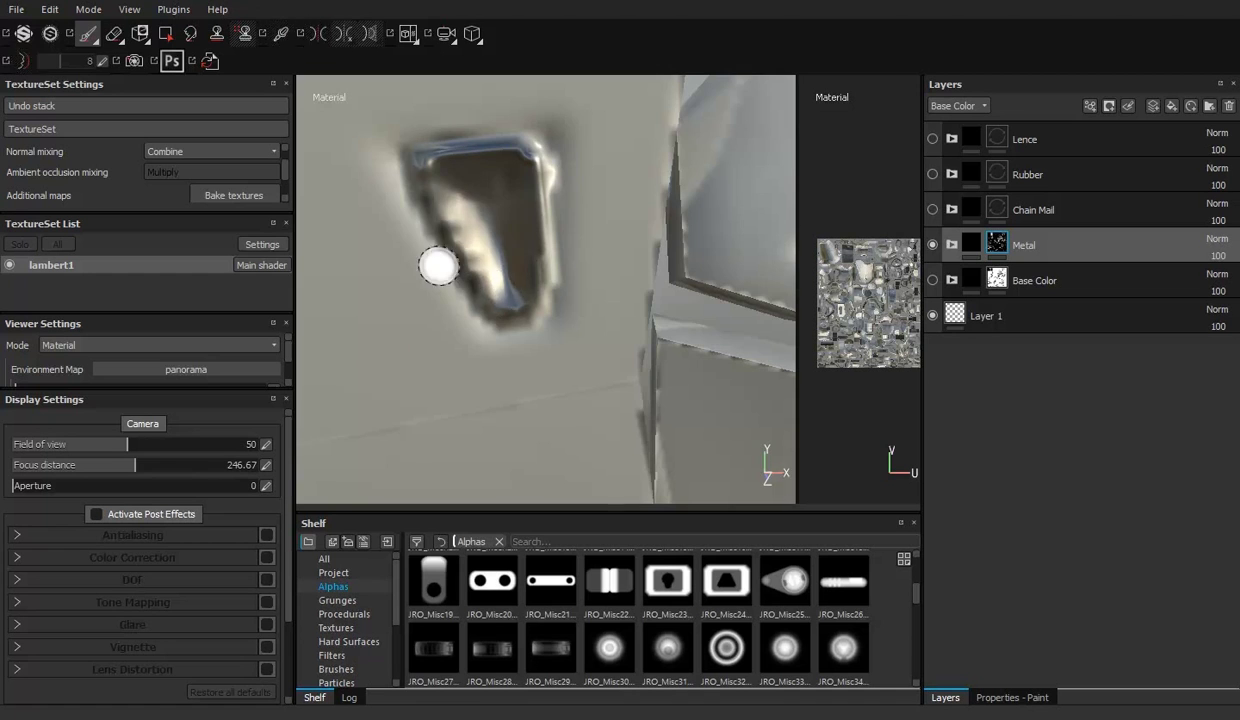
# Step: Paint metal around the D-ring's rim and frame the slot recess on the tilted face
pyautogui.keyDown('alt'); pyautogui.moveTo(438, 266); pyautogui.dragTo(462, 190); pyautogui.keyUp('alt')
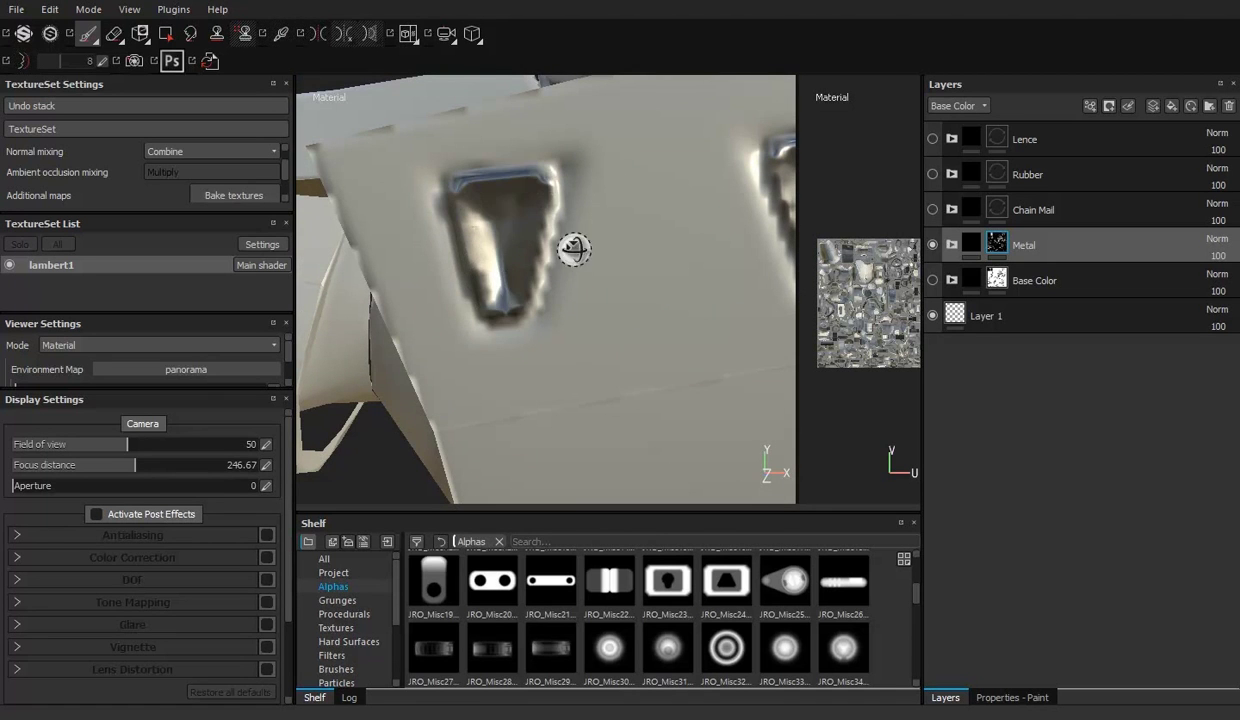
pyautogui.keyDown('alt'); pyautogui.moveTo(573, 249); pyautogui.dragTo(505, 232); pyautogui.keyUp('alt')
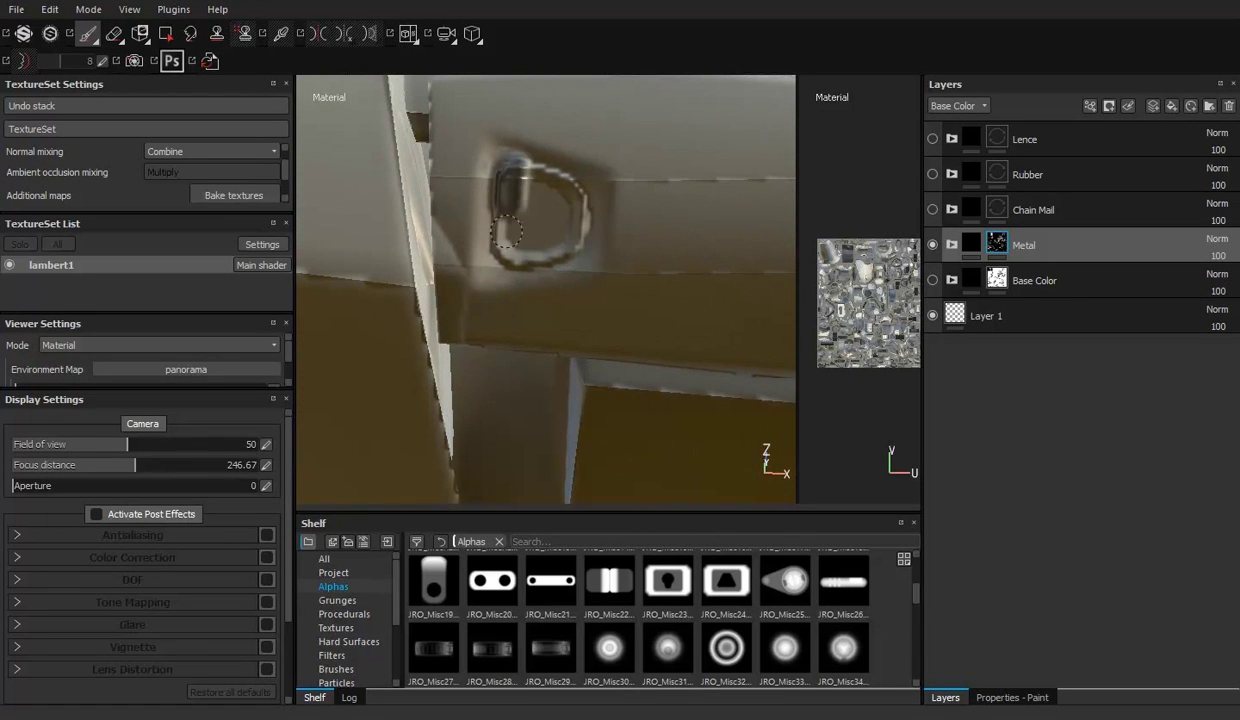
pyautogui.moveTo(550, 182)
pyautogui.mouseDown()
pyautogui.moveTo(533, 220)
pyautogui.moveTo(534, 210)
pyautogui.moveTo(554, 220)
pyautogui.mouseUp()
pyautogui.moveTo(560, 314)
pyautogui.keyDown('alt'); pyautogui.mouseDown()
pyautogui.moveTo(609, 263)
pyautogui.moveTo(498, 285)
pyautogui.moveTo(589, 297)
pyautogui.moveTo(538, 278)
pyautogui.moveTo(520, 209)
pyautogui.mouseUp(); pyautogui.keyUp('alt')
pyautogui.scroll(3, 484, 209)
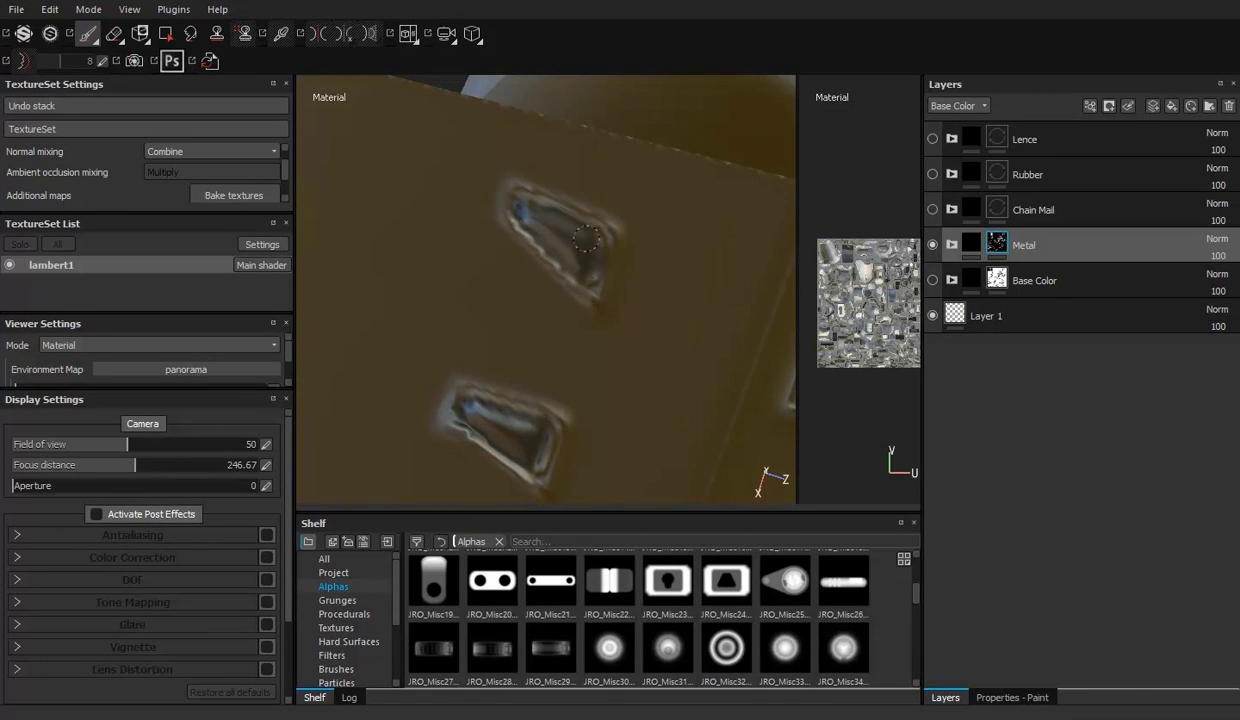
pyautogui.keyDown('alt'); pyautogui.moveTo(587, 239); pyautogui.dragTo(563, 295); pyautogui.keyUp('alt')
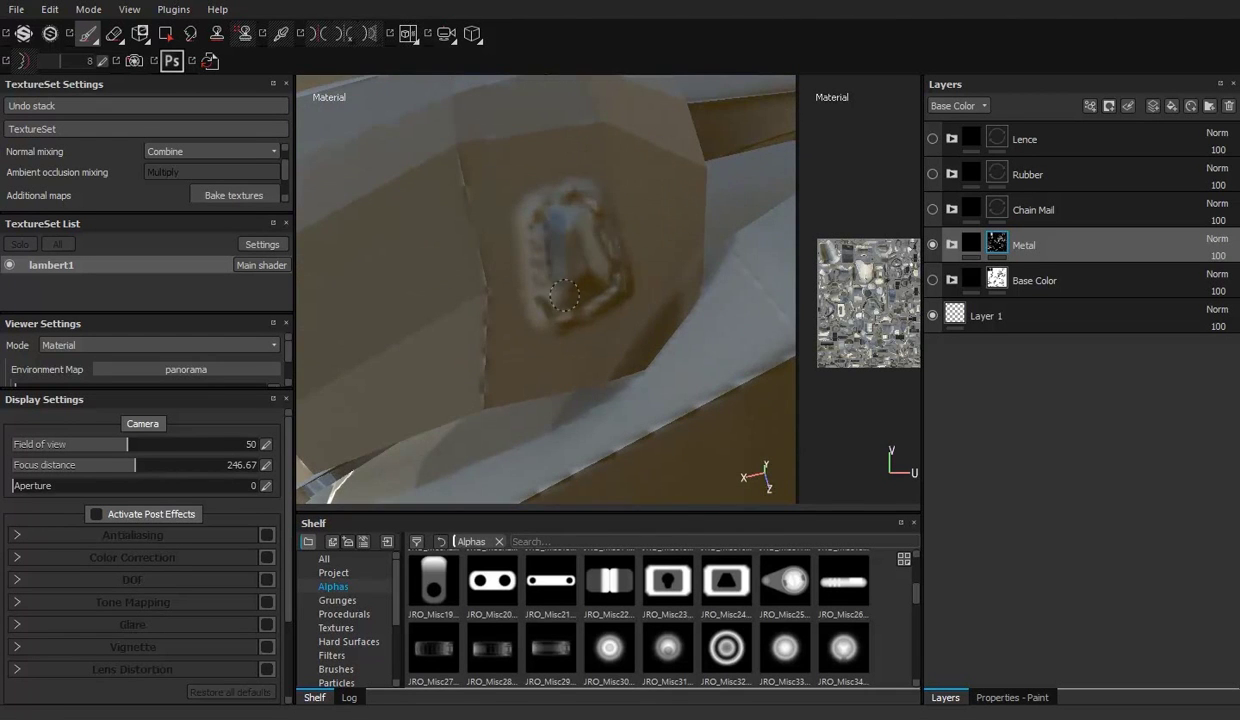
pyautogui.moveTo(560, 270)
pyautogui.keyDown('alt'); pyautogui.mouseDown()
pyautogui.moveTo(518, 238)
pyautogui.moveTo(535, 290)
pyautogui.moveTo(623, 296)
pyautogui.moveTo(576, 321)
pyautogui.moveTo(389, 326)
pyautogui.mouseUp(); pyautogui.keyUp('alt')
pyautogui.moveTo(559, 320)
pyautogui.keyDown('alt'); pyautogui.mouseDown()
pyautogui.moveTo(452, 269)
pyautogui.moveTo(686, 268)
pyautogui.moveTo(540, 190)
pyautogui.moveTo(508, 226)
pyautogui.mouseUp(); pyautogui.keyUp('alt')
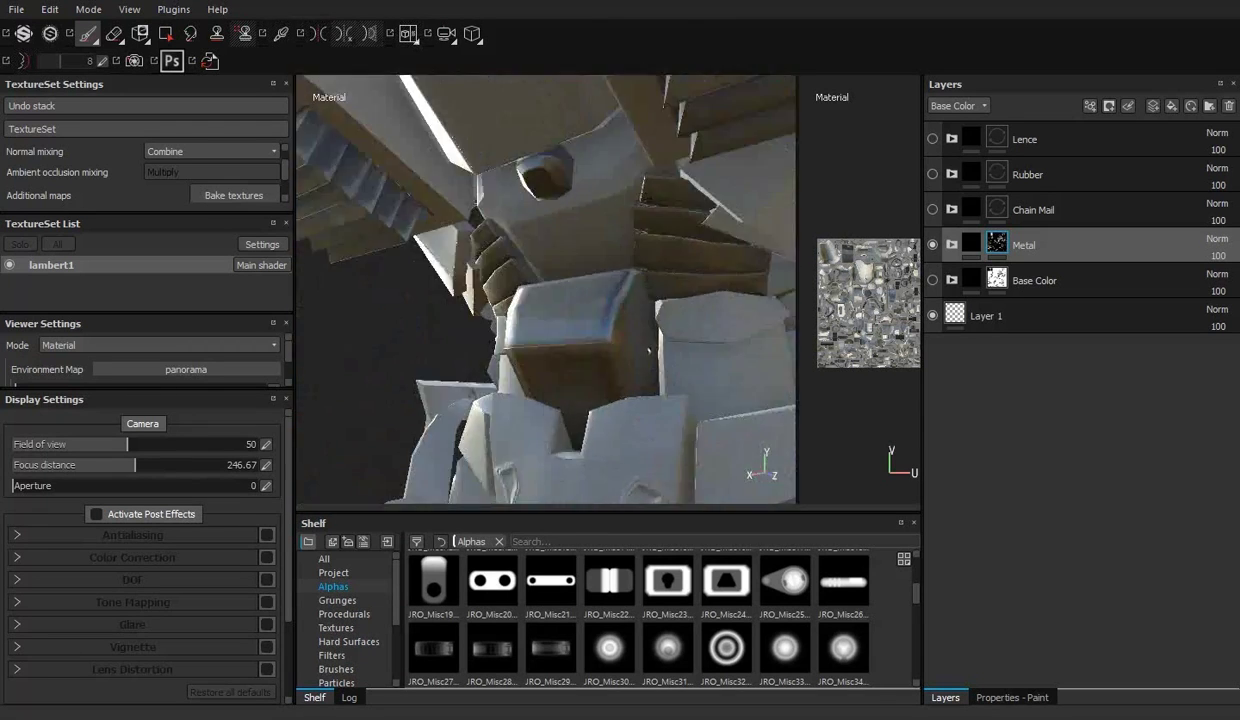
# Step: Paint dark metal grooves along the recess's bottom corner, top edge and left edge
pyautogui.moveTo(478, 396); pyautogui.dragTo(612, 298)
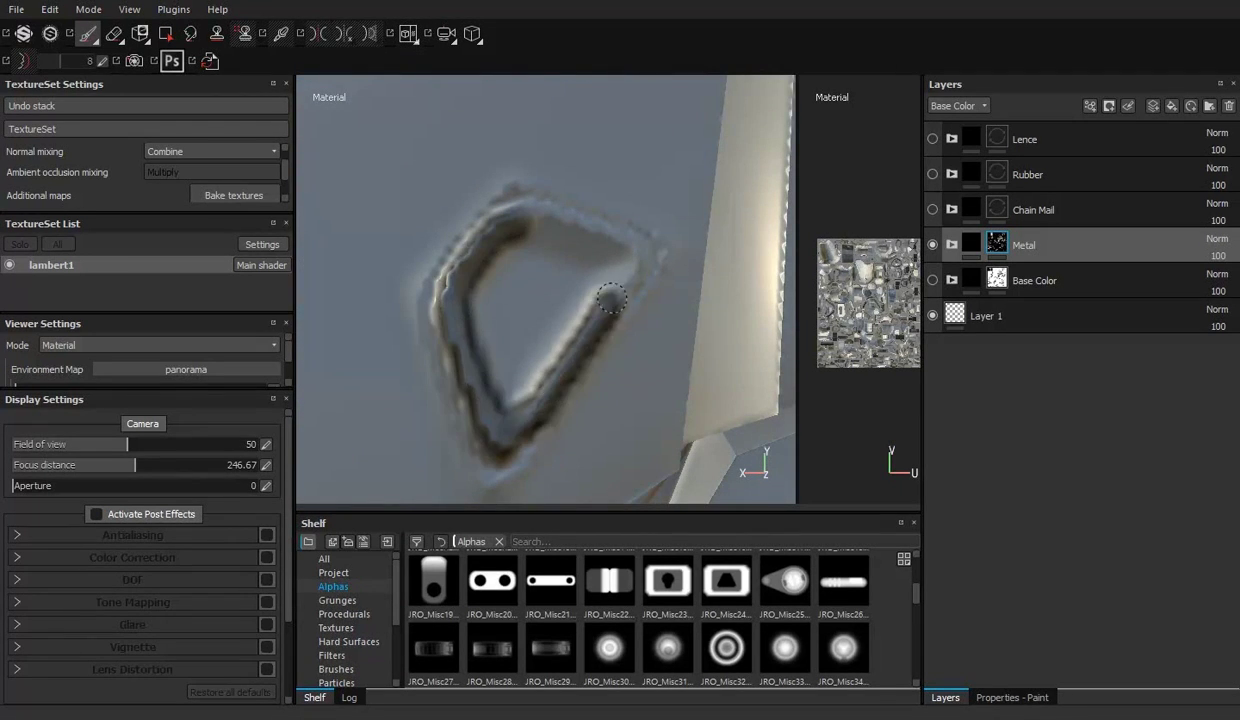
pyautogui.moveTo(534, 318)
pyautogui.keyDown('alt'); pyautogui.mouseDown()
pyautogui.moveTo(451, 274)
pyautogui.moveTo(540, 191)
pyautogui.moveTo(408, 207)
pyautogui.moveTo(455, 300)
pyautogui.moveTo(545, 420)
pyautogui.moveTo(587, 249)
pyautogui.moveTo(435, 238)
pyautogui.moveTo(540, 300)
pyautogui.moveTo(510, 225)
pyautogui.moveTo(495, 255)
pyautogui.moveTo(587, 252)
pyautogui.mouseUp(); pyautogui.keyUp('alt')
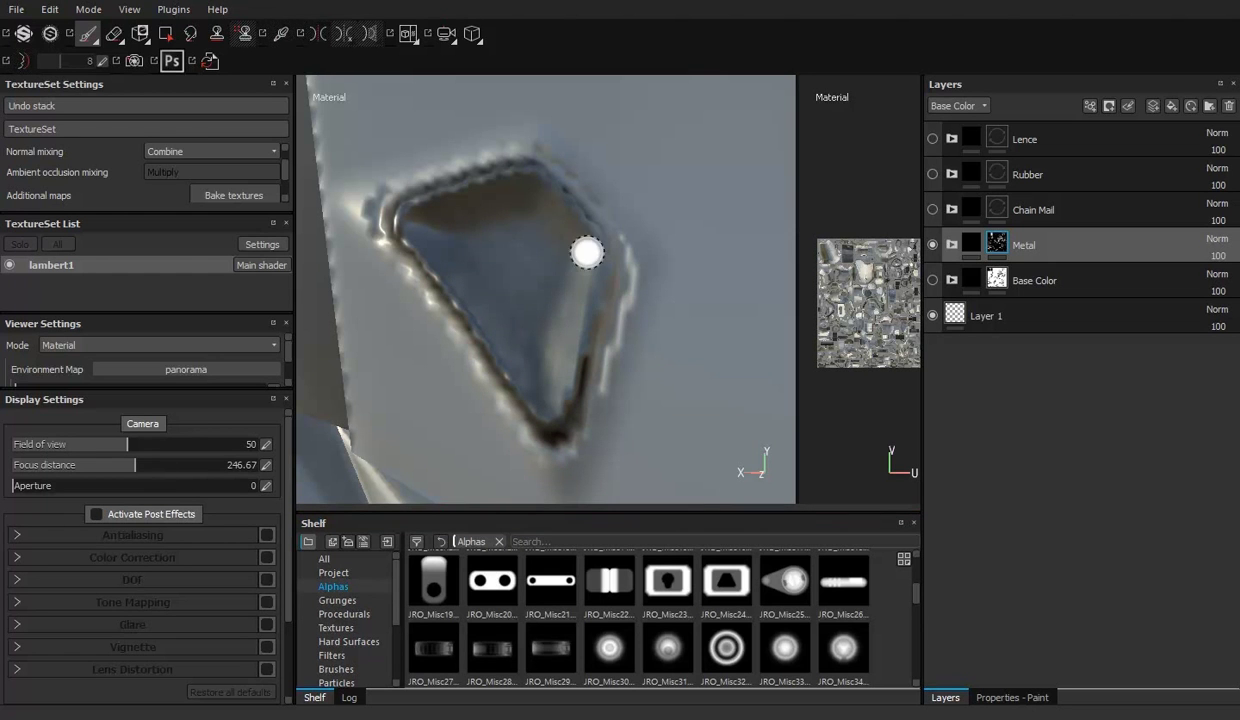
pyautogui.moveTo(582, 376)
pyautogui.keyDown('alt'); pyautogui.mouseDown()
pyautogui.moveTo(415, 230)
pyautogui.moveTo(501, 216)
pyautogui.mouseUp(); pyautogui.keyUp('alt')
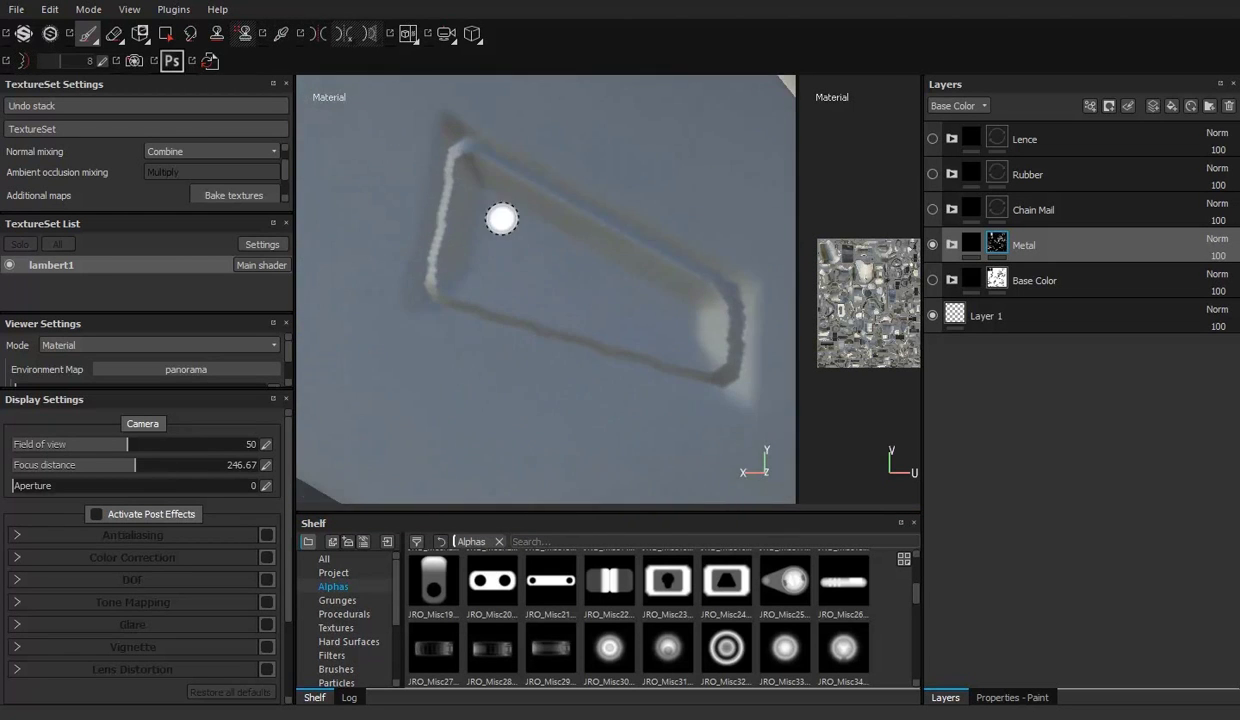
pyautogui.moveTo(410, 300); pyautogui.dragTo(448, 155)
pyautogui.moveTo(435, 271)
pyautogui.mouseDown()
pyautogui.moveTo(410, 305)
pyautogui.moveTo(724, 371)
pyautogui.mouseUp()
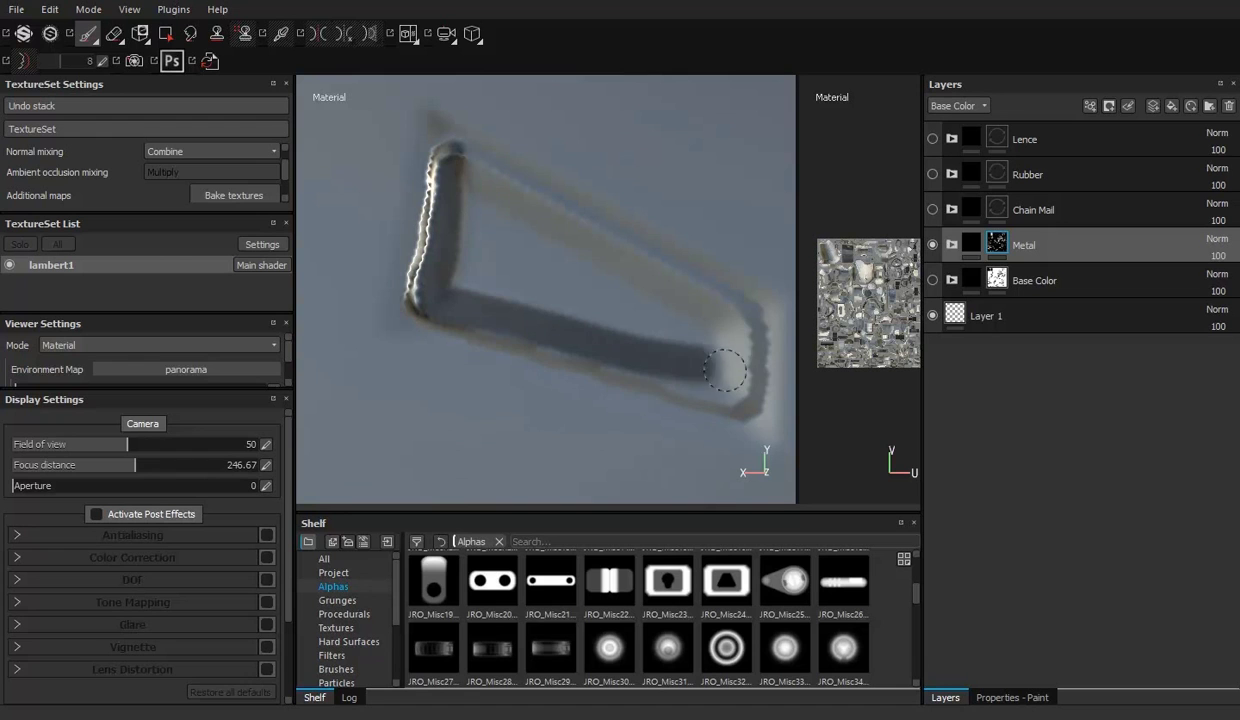
# Step: Fill the recess interior and line the frame's top, right, bottom and inner edges with metal
pyautogui.moveTo(667, 285); pyautogui.dragTo(470, 177)
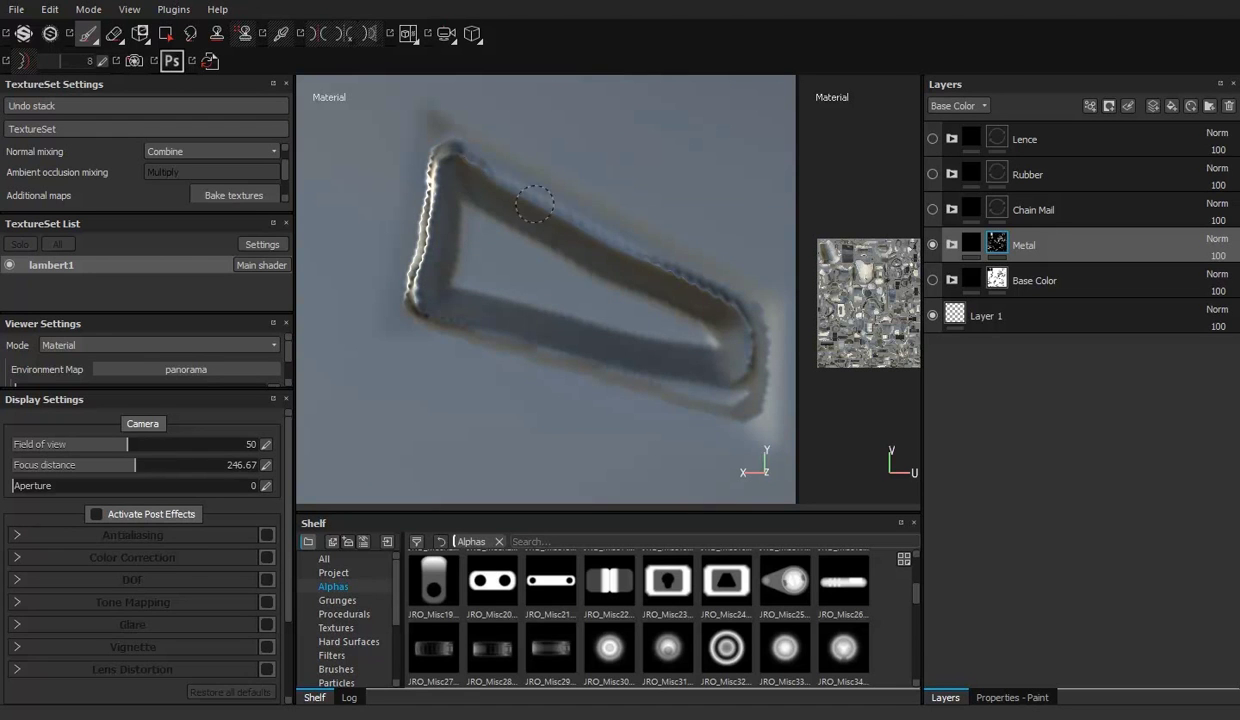
pyautogui.moveTo(543, 241); pyautogui.dragTo(738, 399)
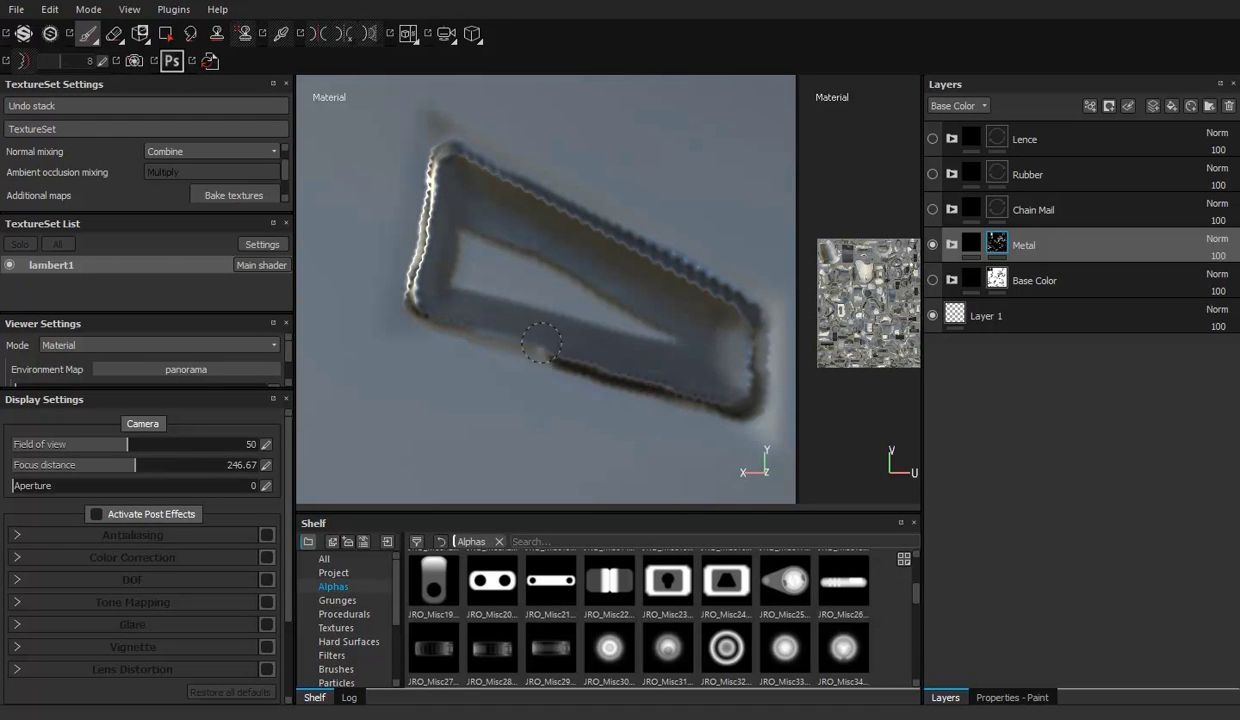
pyautogui.moveTo(464, 233); pyautogui.dragTo(570, 286)
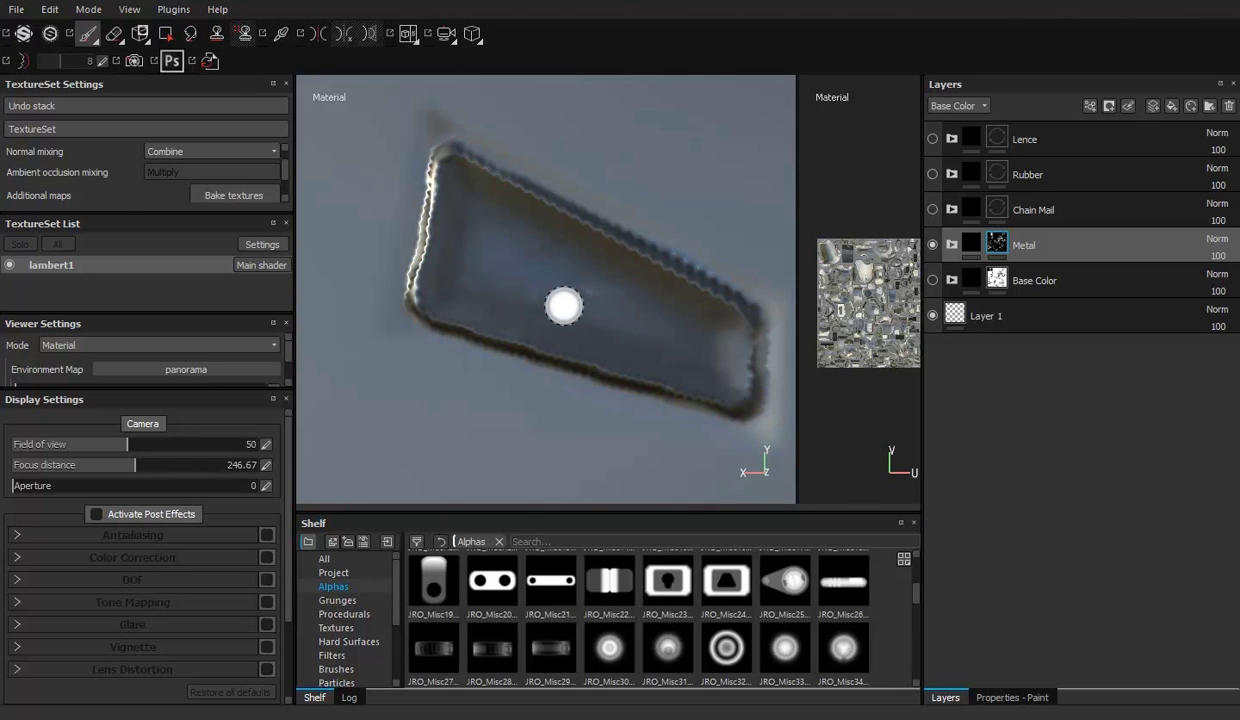
pyautogui.keyDown('alt'); pyautogui.moveTo(563, 306); pyautogui.dragTo(775, 299, button='right'); pyautogui.keyUp('alt')
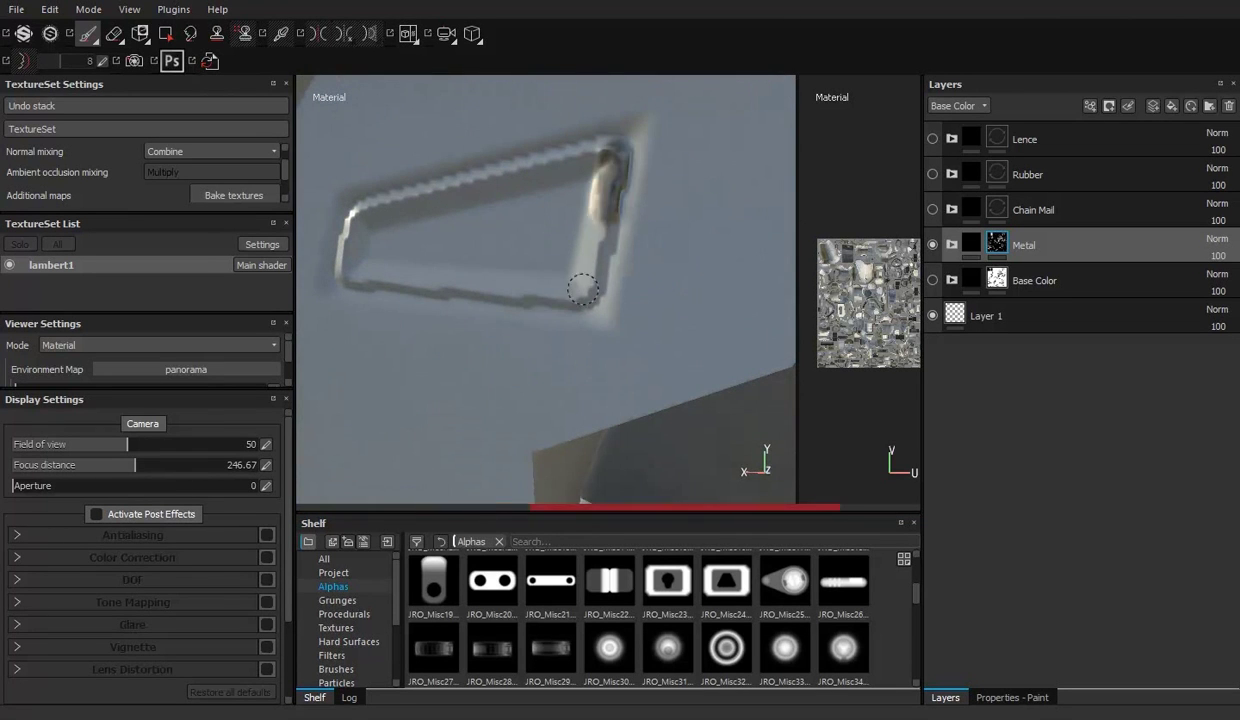
pyautogui.moveTo(582, 289); pyautogui.dragTo(429, 284)
pyautogui.moveTo(390, 210); pyautogui.dragTo(583, 178)
pyautogui.moveTo(404, 267); pyautogui.dragTo(470, 212)
pyautogui.moveTo(546, 251)
pyautogui.mouseDown()
pyautogui.moveTo(525, 216)
pyautogui.moveTo(487, 211)
pyautogui.mouseUp()
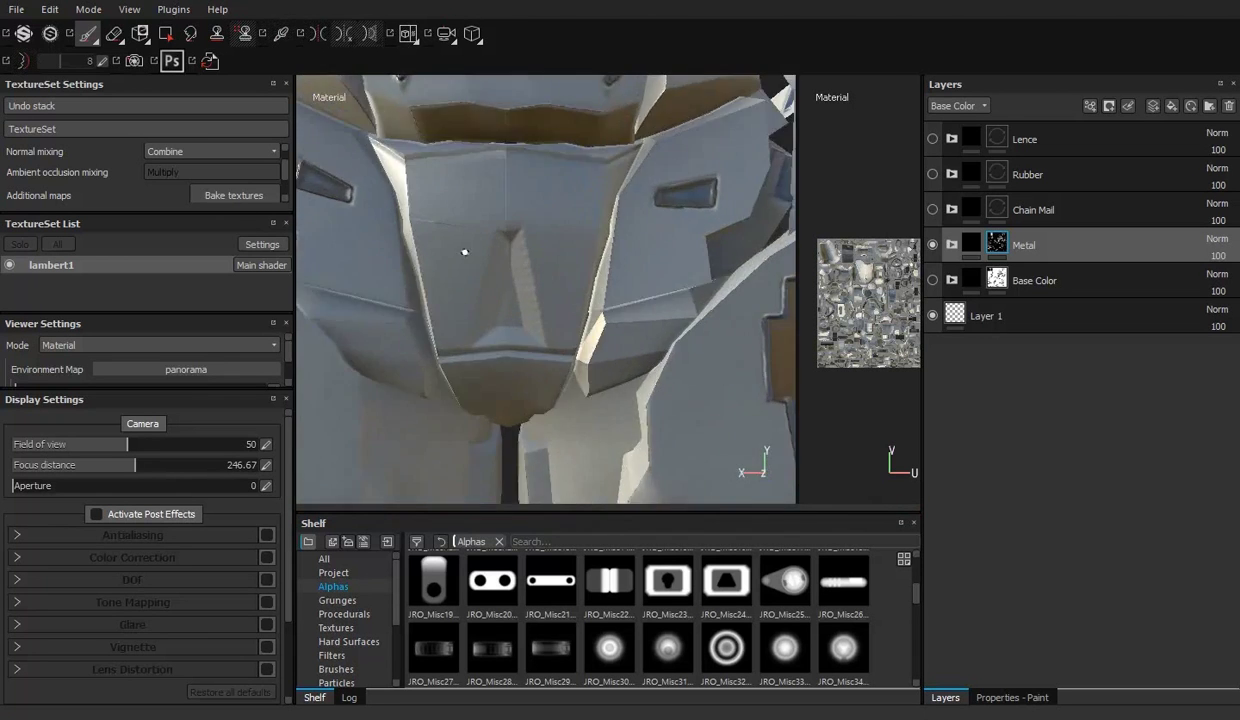
# Step: Paint metal along the edges of the triangular panel slot with straight strokes
pyautogui.keyDown('shift'); pyautogui.click(511, 352); pyautogui.keyUp('shift')
pyautogui.keyDown('shift'); pyautogui.click(477, 190); pyautogui.keyUp('shift')
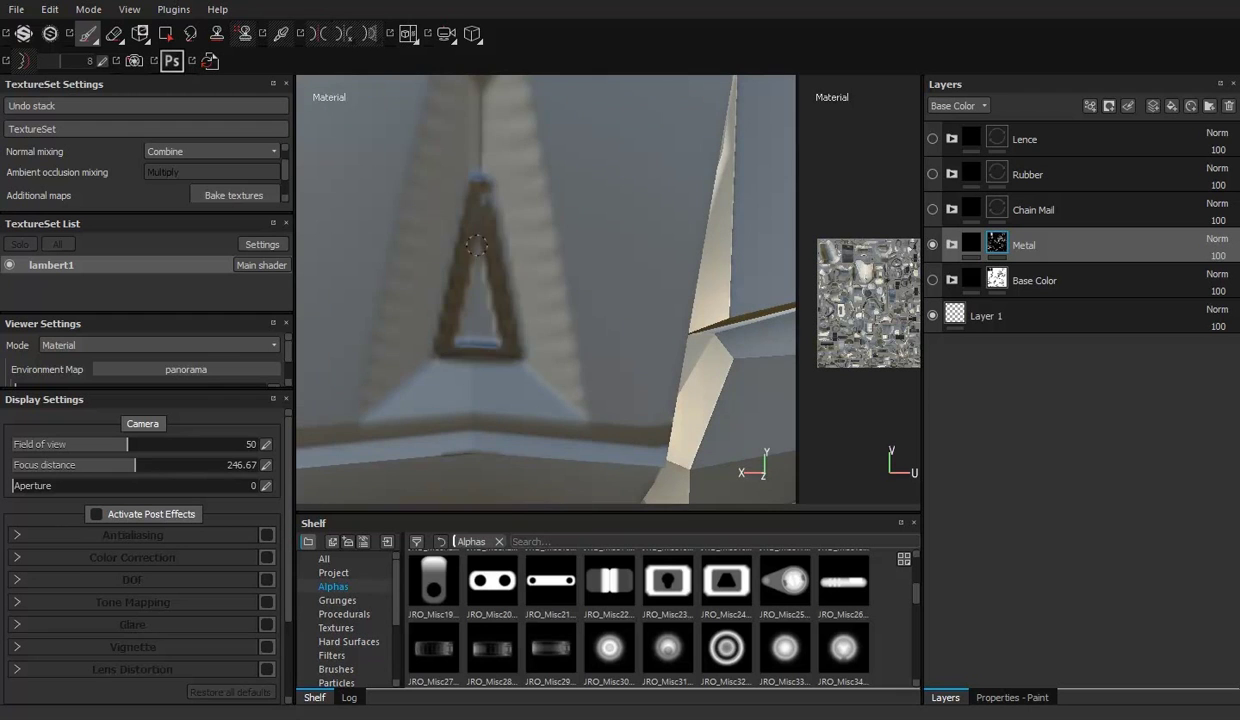
pyautogui.keyDown('alt'); pyautogui.moveTo(477, 308); pyautogui.dragTo(600, 250, button='right'); pyautogui.keyUp('alt')
pyautogui.keyDown('alt'); pyautogui.moveTo(600, 250); pyautogui.dragTo(731, 282); pyautogui.keyUp('alt')
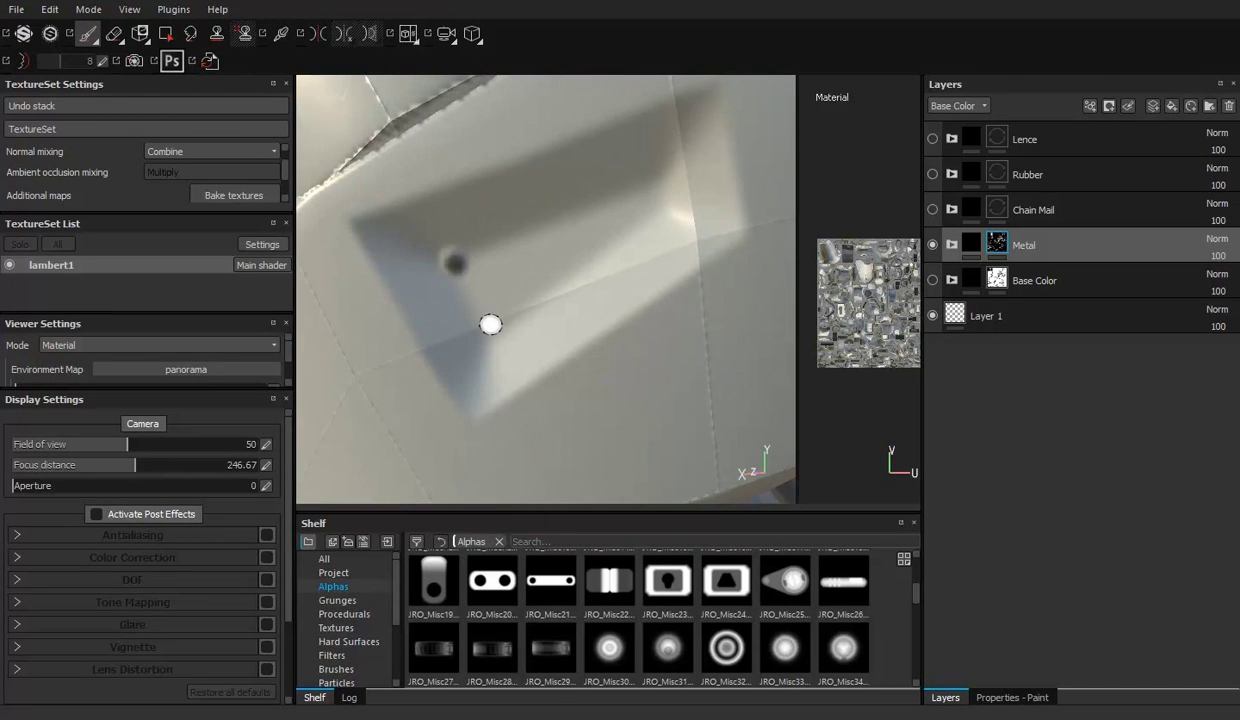
pyautogui.keyDown('shift'); pyautogui.click(490, 324); pyautogui.keyUp('shift')
pyautogui.keyDown('shift'); pyautogui.click(651, 194); pyautogui.keyUp('shift')
pyautogui.keyDown('shift'); pyautogui.click(453, 260); pyautogui.keyUp('shift')
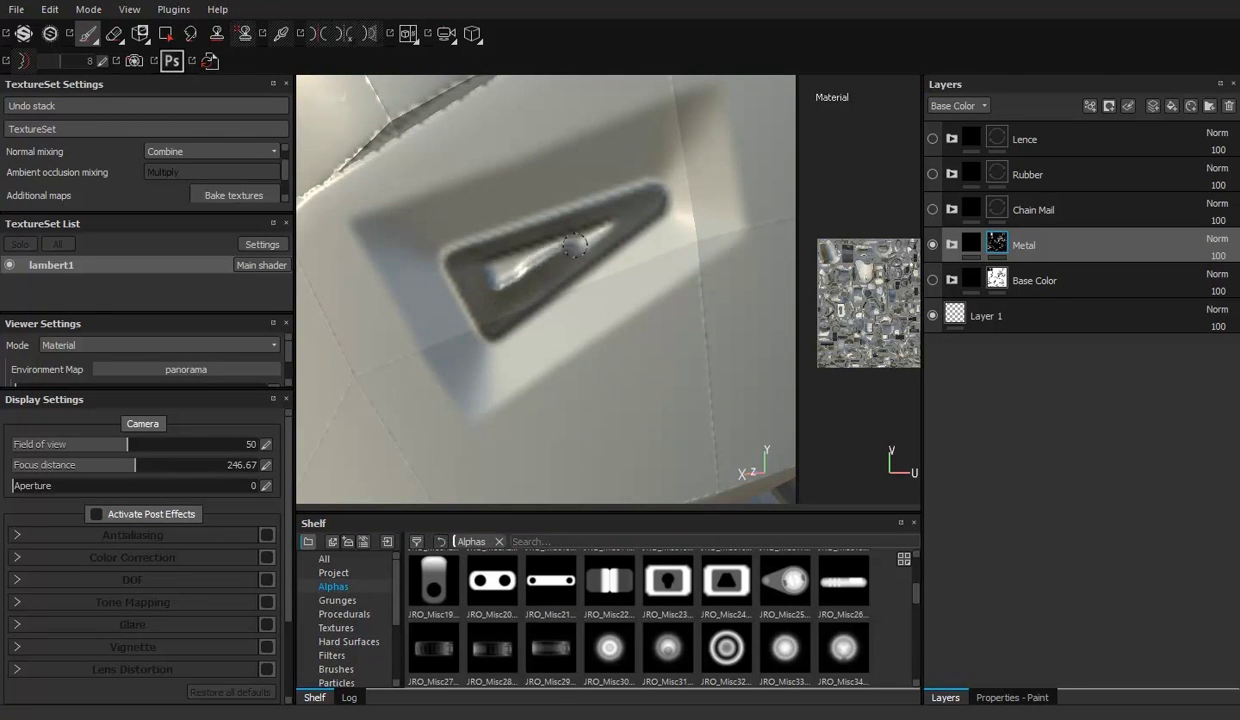
# Step: Orbit and zoom around the panels, legs, chest and helmet, ending on the whole arm
pyautogui.moveTo(493, 284)
pyautogui.keyDown('alt'); pyautogui.mouseDown(button='right')
pyautogui.moveTo(515, 240)
pyautogui.moveTo(515, 199)
pyautogui.mouseUp(button='right'); pyautogui.keyUp('alt')
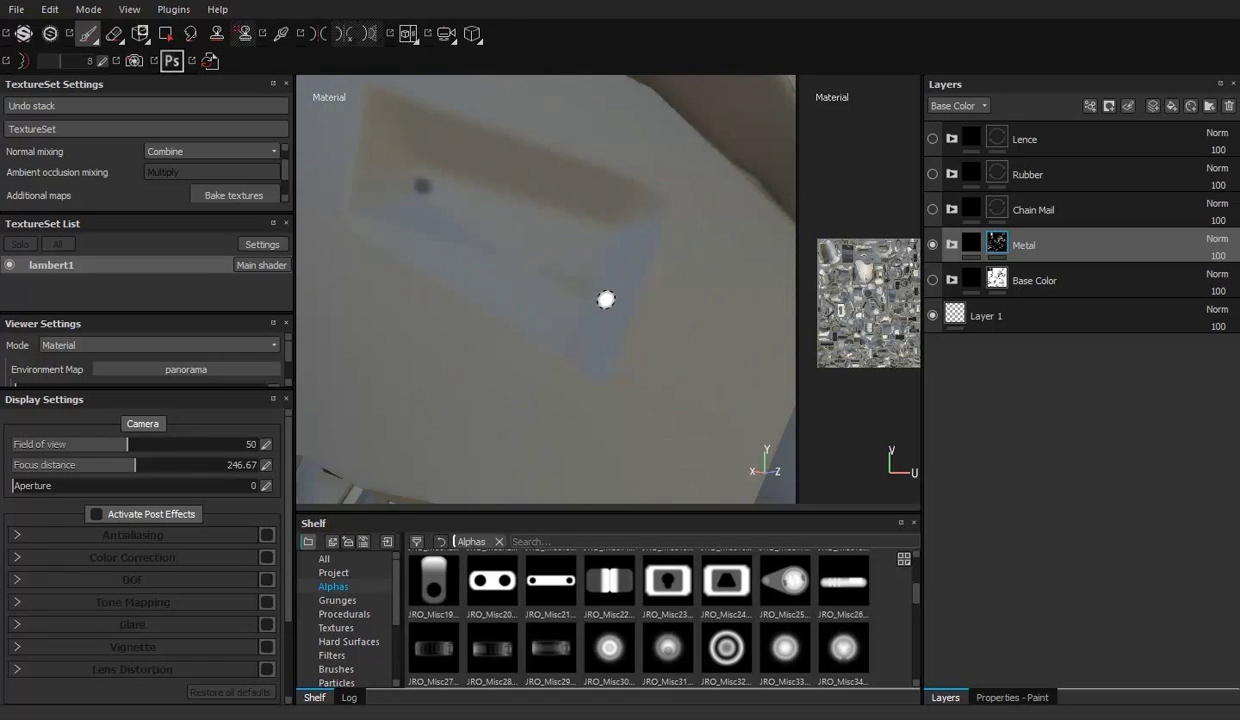
pyautogui.moveTo(544, 240)
pyautogui.keyDown('alt'); pyautogui.mouseDown(button='right')
pyautogui.moveTo(600, 300)
pyautogui.moveTo(739, 285)
pyautogui.mouseUp(button='right'); pyautogui.keyUp('alt')
pyautogui.keyDown('alt'); pyautogui.moveTo(739, 285); pyautogui.dragTo(527, 228); pyautogui.keyUp('alt')
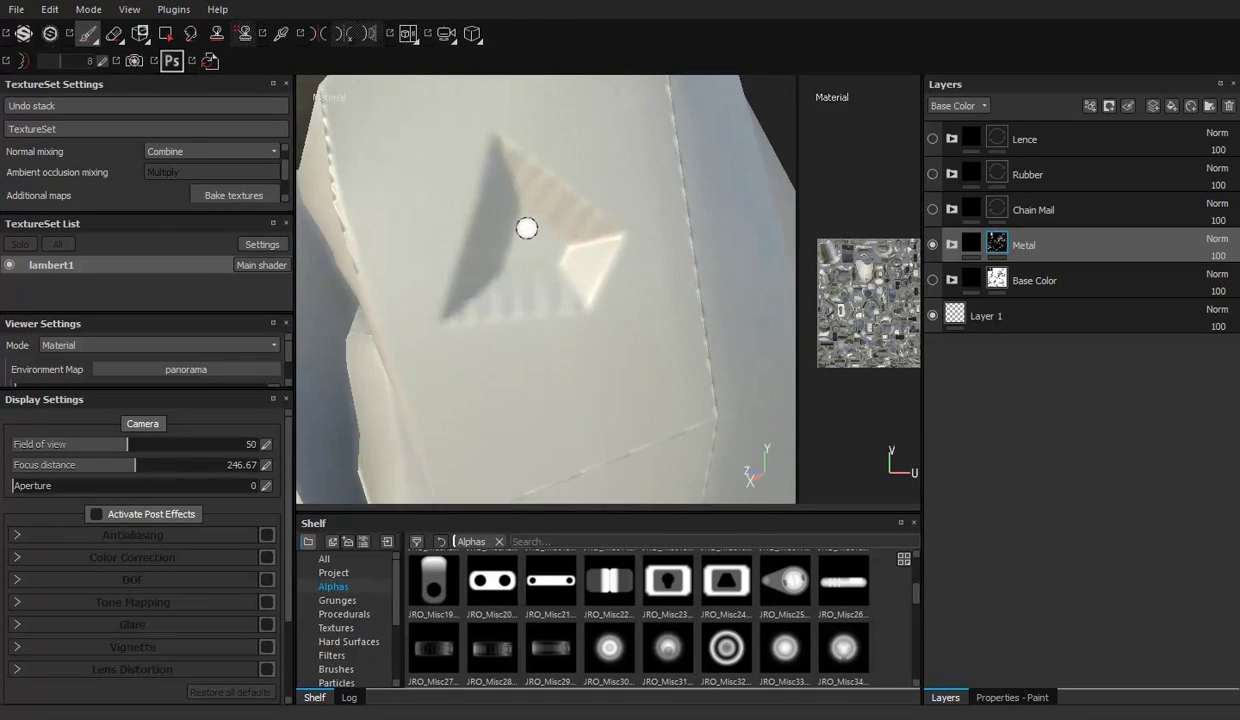
pyautogui.keyDown('alt'); pyautogui.moveTo(531, 240); pyautogui.dragTo(500, 330, button='right'); pyautogui.keyUp('alt')
pyautogui.keyDown('alt'); pyautogui.moveTo(500, 330); pyautogui.dragTo(481, 421); pyautogui.keyUp('alt')
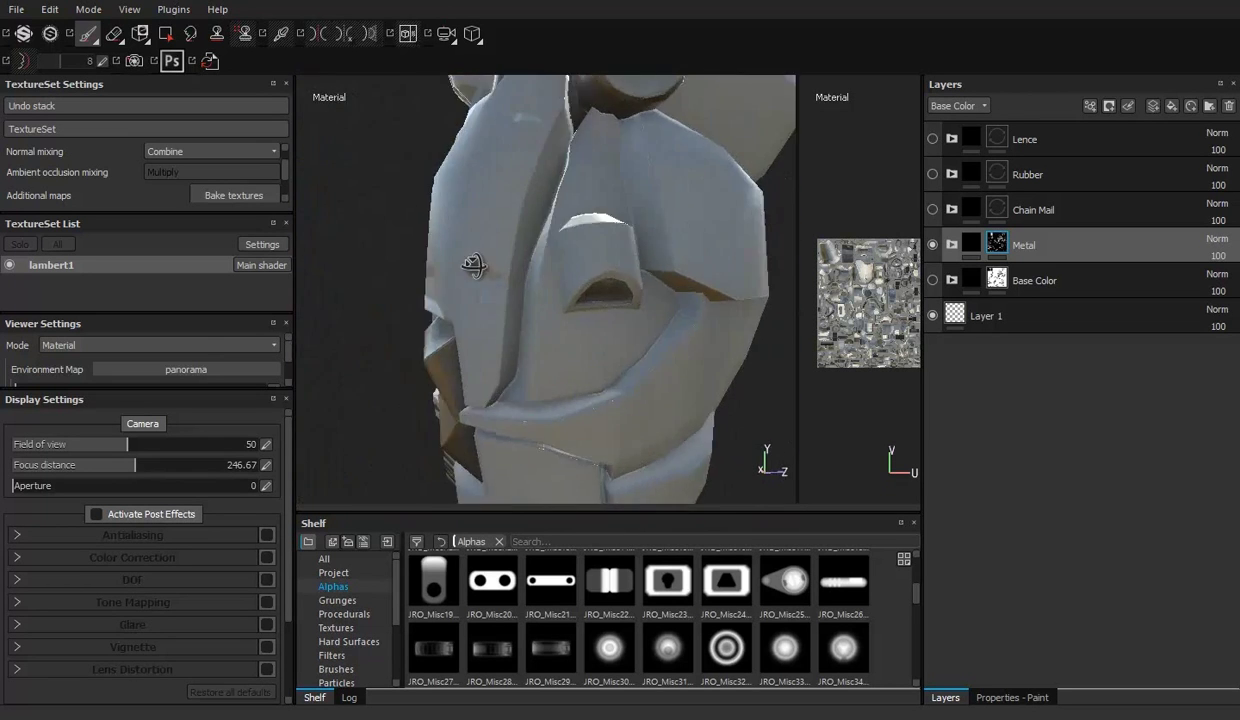
pyautogui.keyDown('alt'); pyautogui.moveTo(481, 421); pyautogui.dragTo(617, 277, button='right'); pyautogui.keyUp('alt')
pyautogui.keyDown('alt'); pyautogui.moveTo(617, 277); pyautogui.dragTo(422, 264); pyautogui.keyUp('alt')
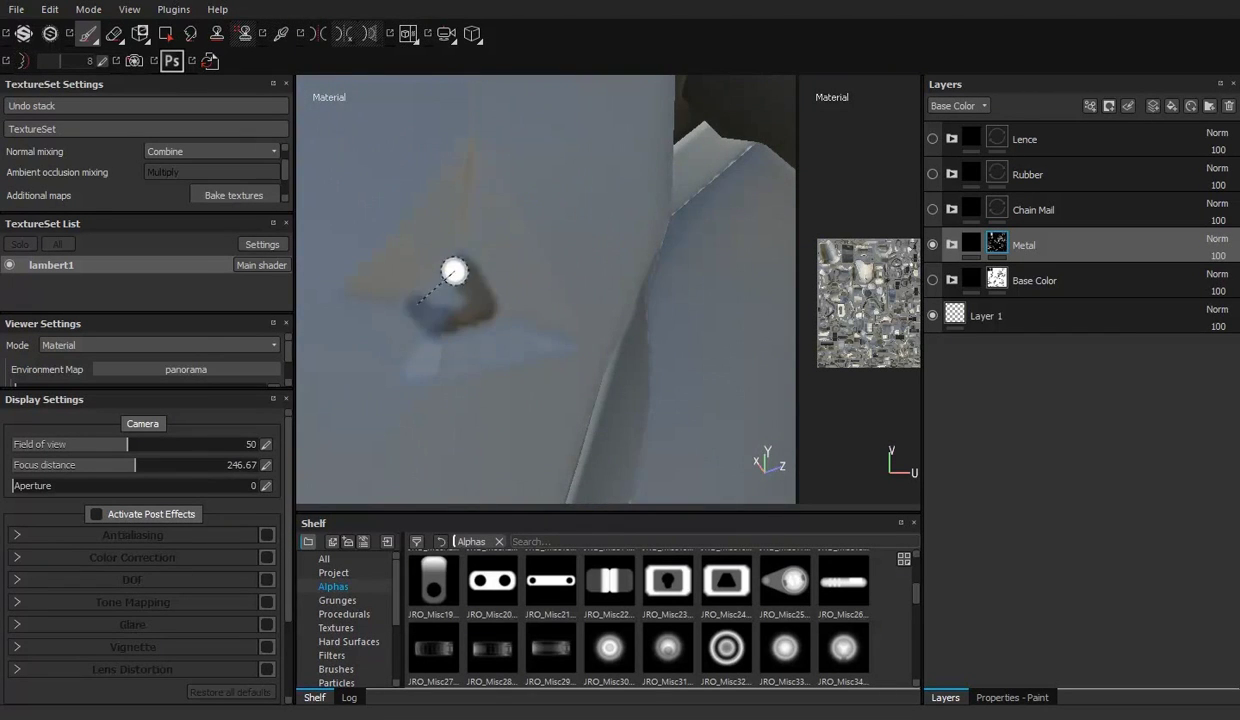
pyautogui.keyDown('alt'); pyautogui.moveTo(454, 271); pyautogui.dragTo(498, 351, button='right'); pyautogui.keyUp('alt')
pyautogui.keyDown('alt'); pyautogui.moveTo(498, 351); pyautogui.dragTo(410, 230); pyautogui.keyUp('alt')
pyautogui.keyDown('alt'); pyautogui.moveTo(410, 230); pyautogui.dragTo(442, 309, button='right'); pyautogui.keyUp('alt')
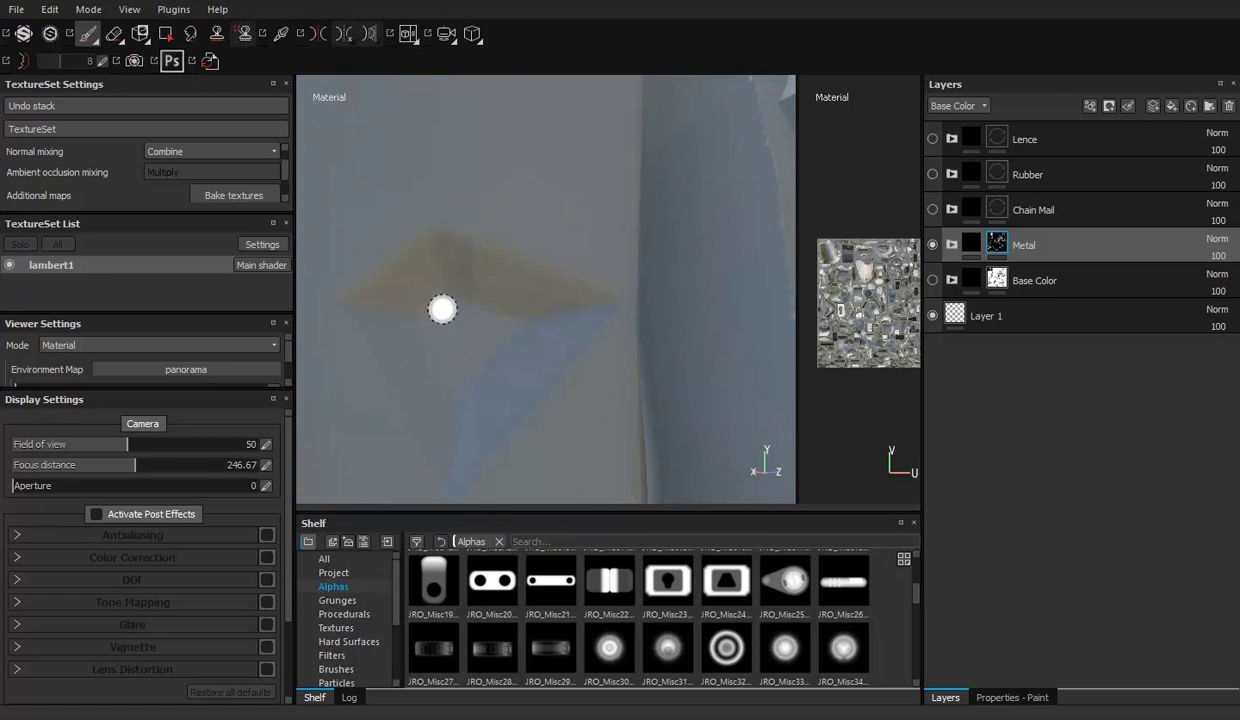
pyautogui.keyDown('alt'); pyautogui.moveTo(499, 344); pyautogui.dragTo(601, 299, button='right'); pyautogui.keyUp('alt')
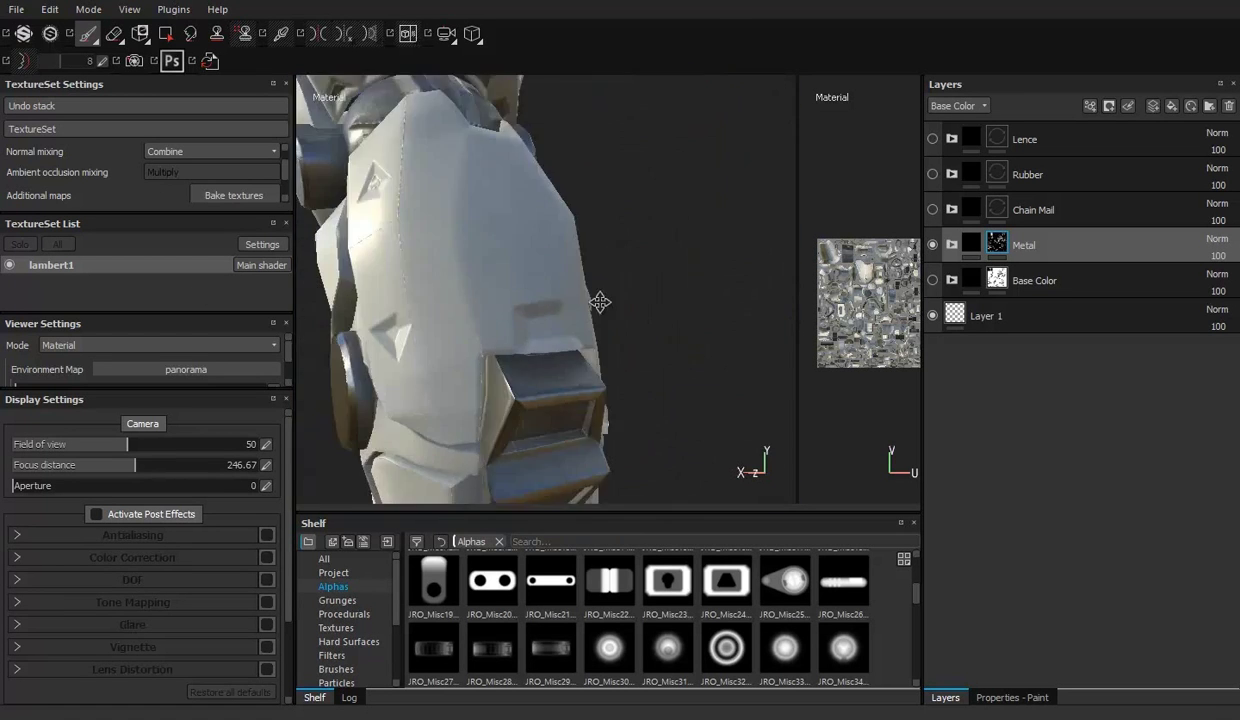
pyautogui.keyDown('alt'); pyautogui.moveTo(601, 299); pyautogui.dragTo(488, 352); pyautogui.keyUp('alt')
pyautogui.keyDown('alt'); pyautogui.moveTo(510, 388); pyautogui.dragTo(520, 300, button='right'); pyautogui.keyUp('alt')
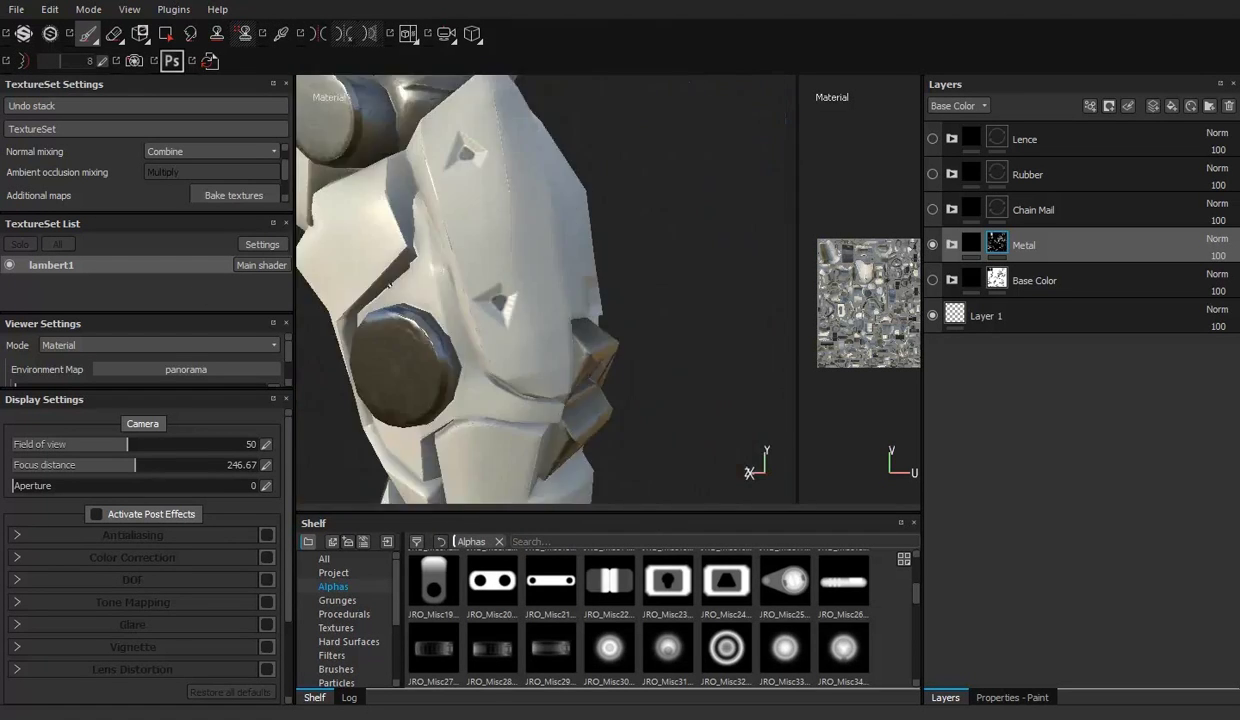
pyautogui.keyDown('alt'); pyautogui.moveTo(520, 300); pyautogui.dragTo(509, 321); pyautogui.keyUp('alt')
pyautogui.keyDown('alt'); pyautogui.moveTo(509, 321); pyautogui.dragTo(576, 323, button='right'); pyautogui.keyUp('alt')
pyautogui.moveTo(576, 323)
pyautogui.keyDown('alt'); pyautogui.mouseDown()
pyautogui.moveTo(578, 277)
pyautogui.moveTo(606, 271)
pyautogui.moveTo(717, 325)
pyautogui.mouseUp(); pyautogui.keyUp('alt')
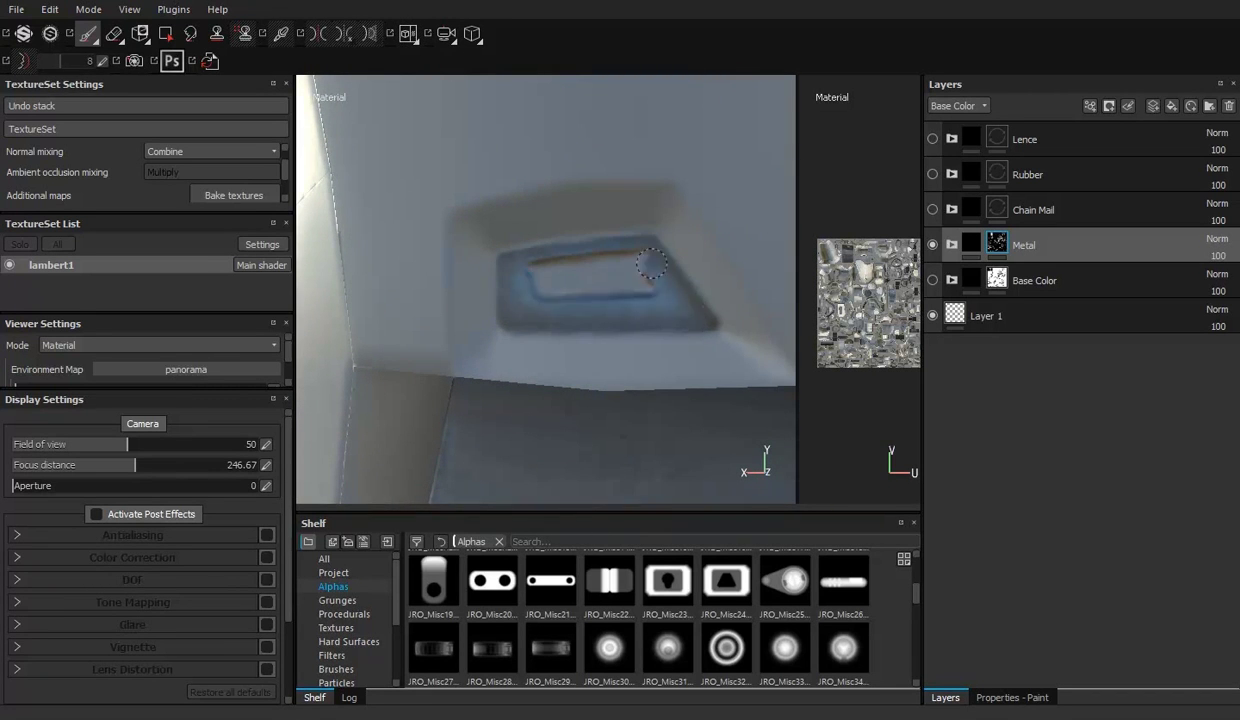
pyautogui.keyDown('alt'); pyautogui.moveTo(565, 290); pyautogui.dragTo(560, 275, button='right'); pyautogui.keyUp('alt')
pyautogui.moveTo(560, 275)
pyautogui.keyDown('alt'); pyautogui.mouseDown()
pyautogui.moveTo(570, 266)
pyautogui.moveTo(451, 222)
pyautogui.mouseUp(); pyautogui.keyUp('alt')
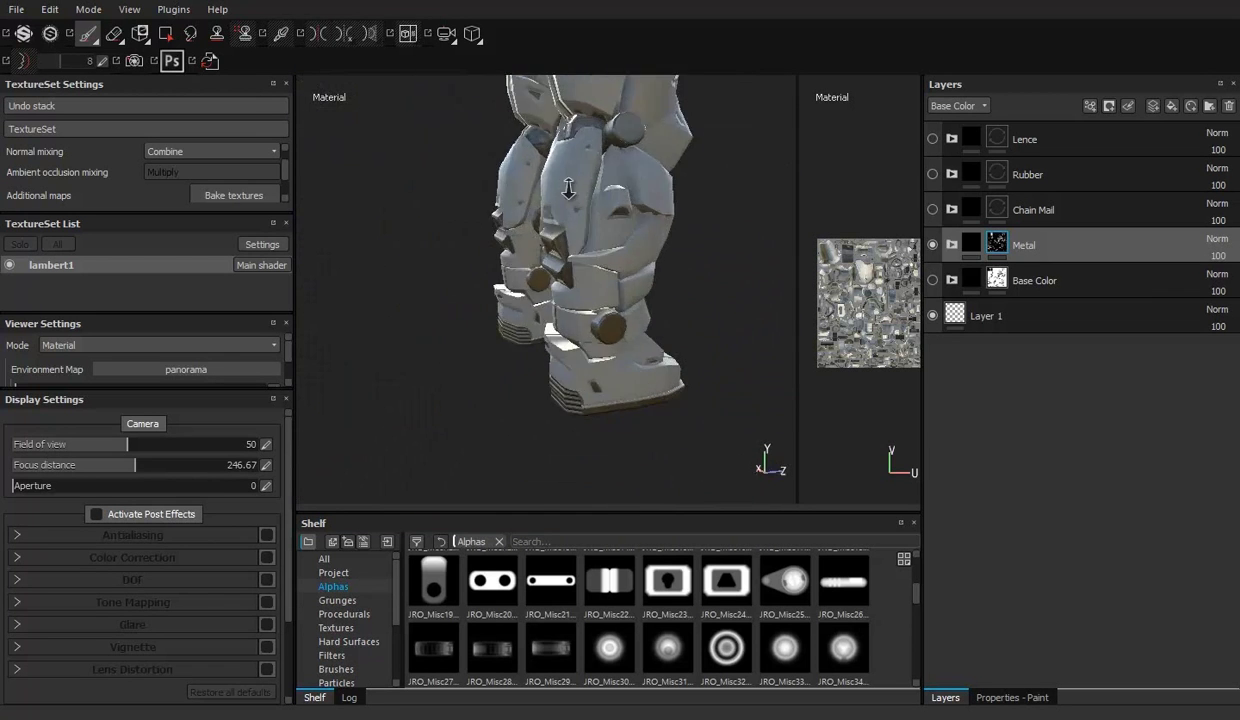
pyautogui.keyDown('alt'); pyautogui.moveTo(451, 222); pyautogui.dragTo(490, 200, button='right'); pyautogui.keyUp('alt')
pyautogui.keyDown('alt'); pyautogui.moveTo(490, 200); pyautogui.dragTo(522, 174); pyautogui.keyUp('alt')
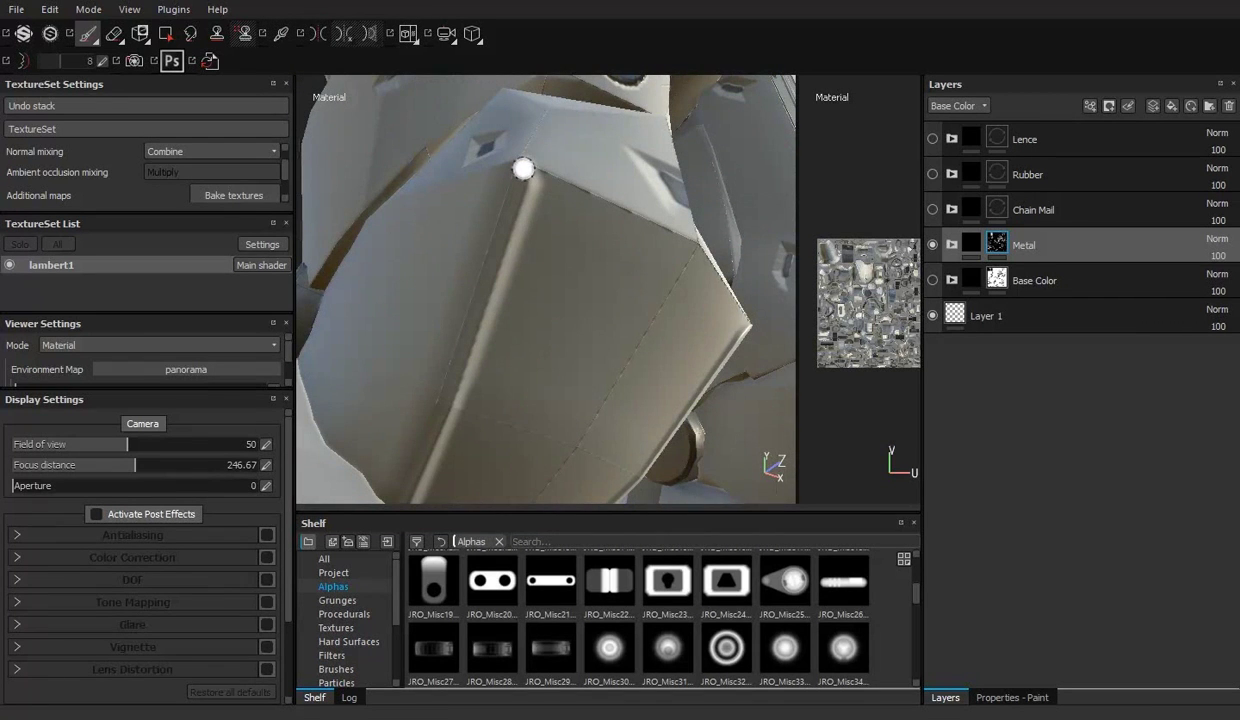
pyautogui.keyDown('alt'); pyautogui.moveTo(459, 371); pyautogui.dragTo(545, 293); pyautogui.keyUp('alt')
pyautogui.moveTo(490, 400)
pyautogui.keyDown('alt'); pyautogui.mouseDown()
pyautogui.moveTo(590, 346)
pyautogui.moveTo(564, 463)
pyautogui.mouseUp(); pyautogui.keyUp('alt')
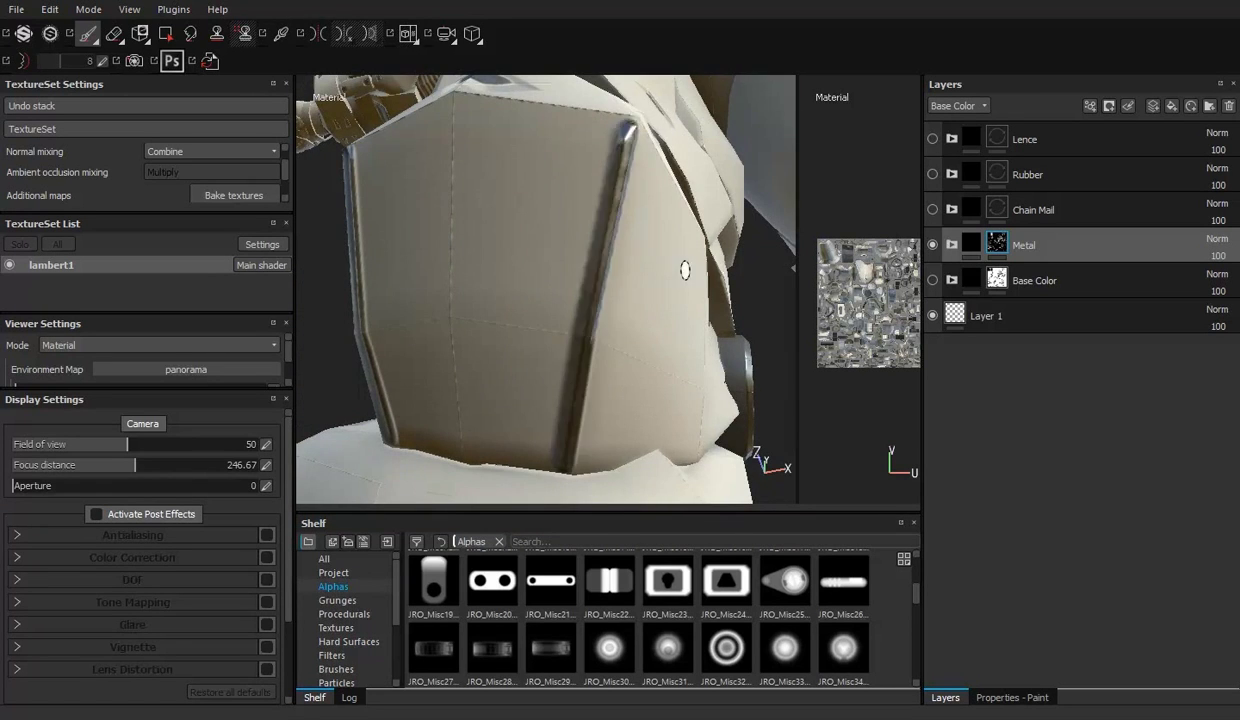
pyautogui.scroll(-5, 526, 345)
pyautogui.scroll(-3, 526, 345)
pyautogui.keyDown('alt'); pyautogui.moveTo(440, 230); pyautogui.dragTo(700, 280); pyautogui.keyUp('alt')
pyautogui.scroll(3, 730, 292)
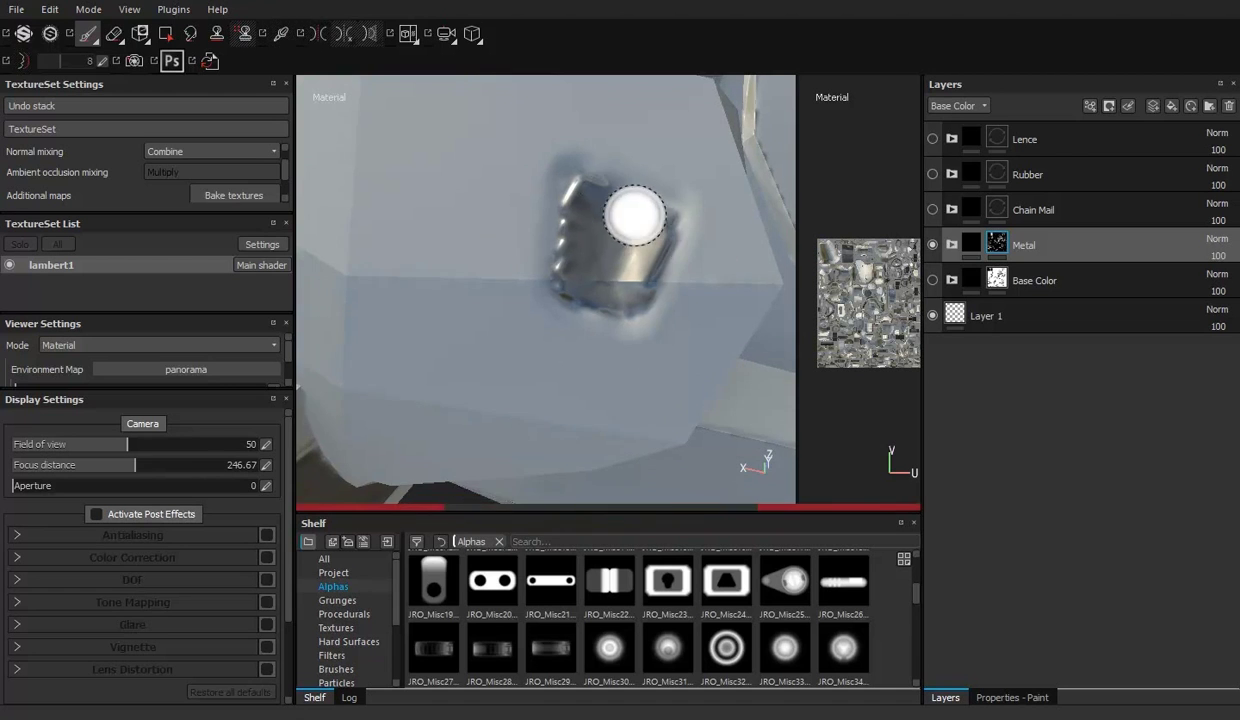
pyautogui.keyDown('alt'); pyautogui.moveTo(643, 220); pyautogui.dragTo(499, 268, button='right'); pyautogui.keyUp('alt')
# Step: Orbit and zoom around the shoulder and arm to frame the triangular recess
pyautogui.keyDown('alt'); pyautogui.moveTo(499, 268); pyautogui.dragTo(560, 240); pyautogui.keyUp('alt')
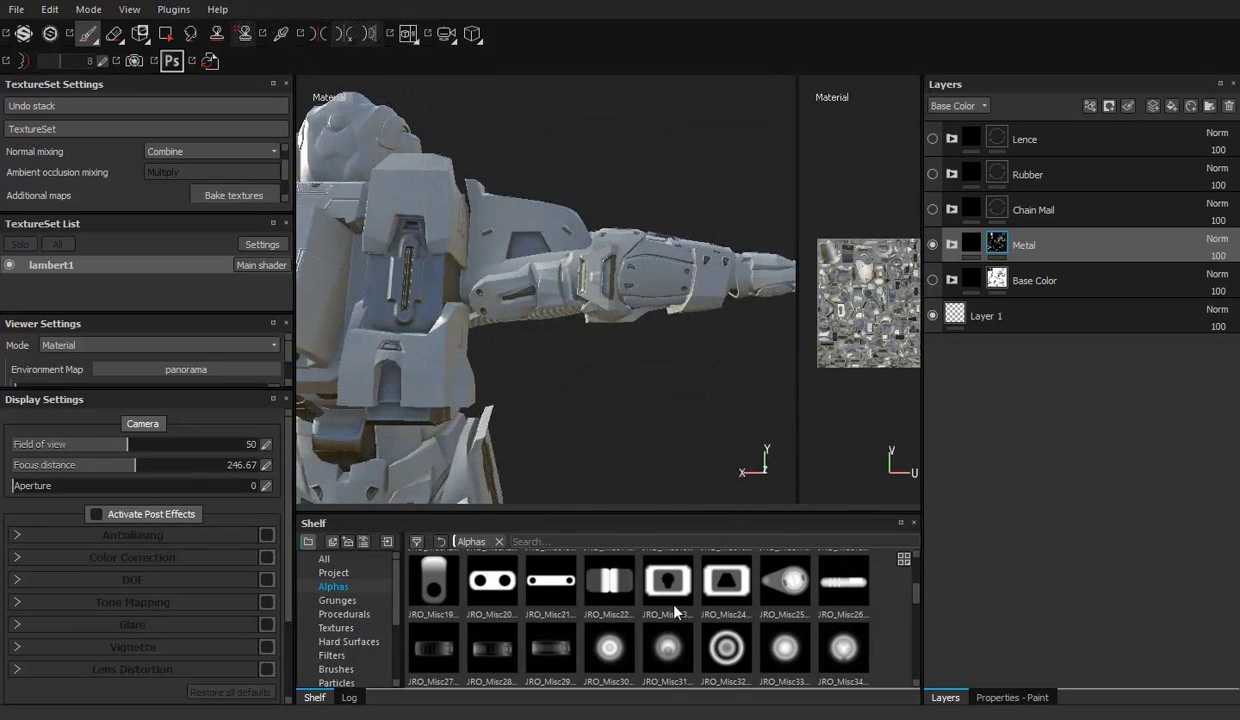
pyautogui.scroll(5, 565, 235)
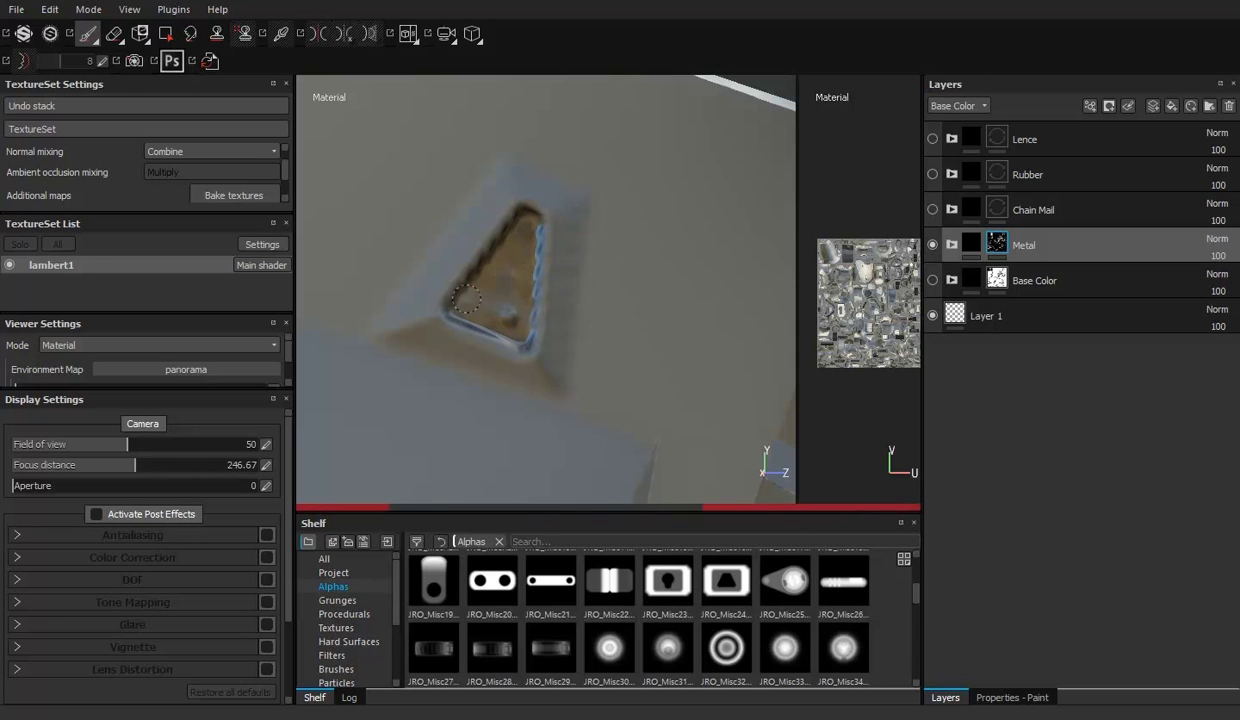
pyautogui.keyDown('alt'); pyautogui.moveTo(466, 298); pyautogui.dragTo(465, 210, button='right'); pyautogui.keyUp('alt')
pyautogui.moveTo(465, 210)
pyautogui.keyDown('alt'); pyautogui.mouseDown()
pyautogui.moveTo(250, 252)
pyautogui.moveTo(518, 252)
pyautogui.moveTo(484, 250)
pyautogui.mouseUp(); pyautogui.keyUp('alt')
pyautogui.scroll(5, 484, 249)
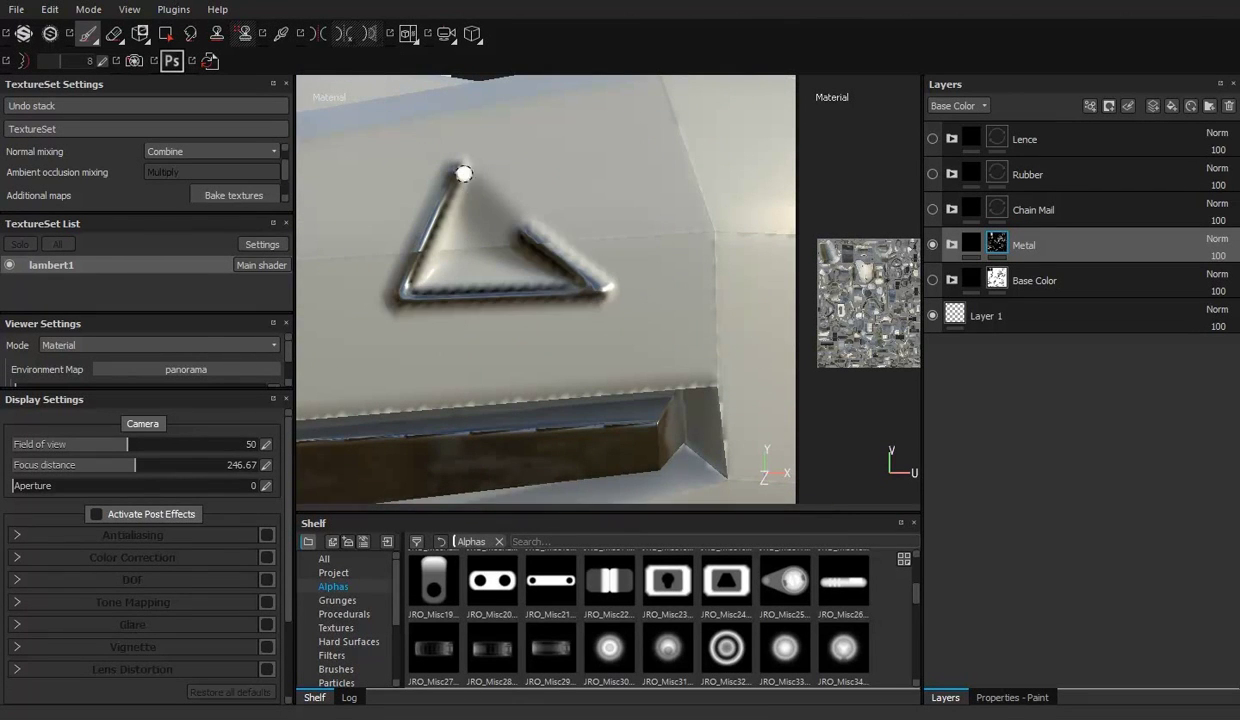
# Step: Brush metal into the triangle's interior and edges, closing the last edge with a straight stroke
pyautogui.moveTo(425, 280)
pyautogui.mouseDown()
pyautogui.moveTo(487, 227)
pyautogui.moveTo(465, 277)
pyautogui.moveTo(522, 232)
pyautogui.mouseUp()
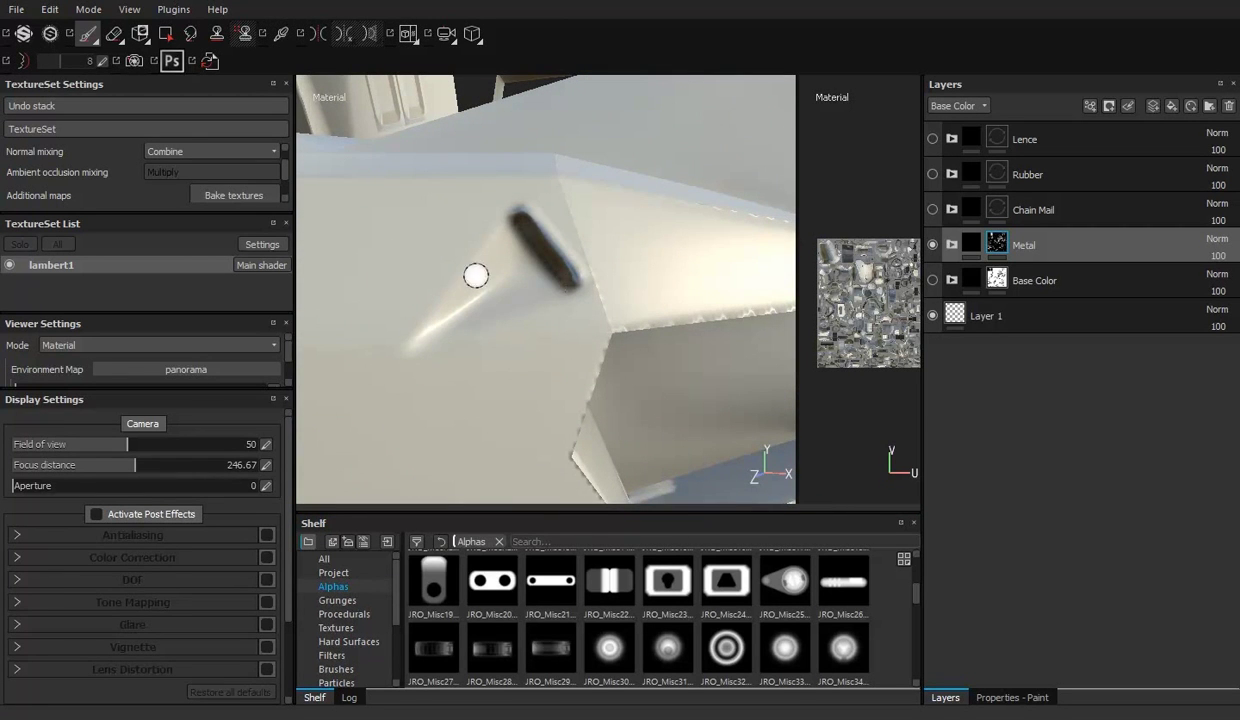
pyautogui.keyDown('alt'); pyautogui.moveTo(538, 272); pyautogui.dragTo(583, 307); pyautogui.keyUp('alt')
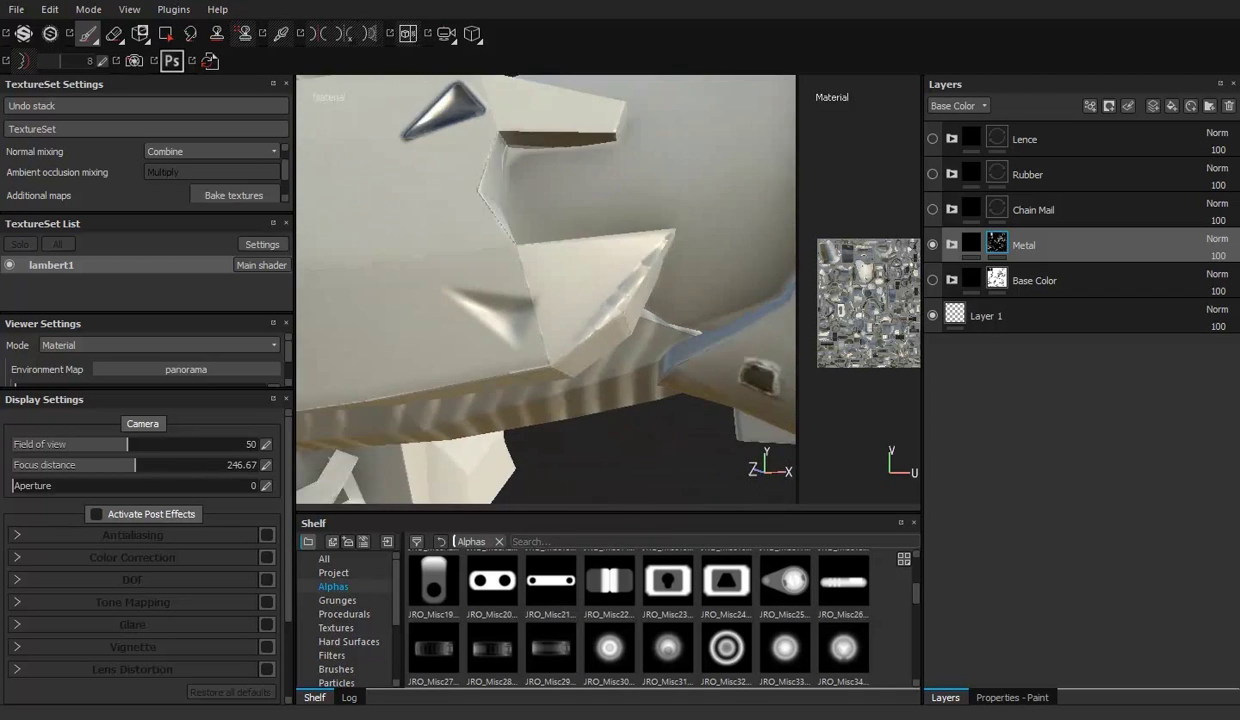
pyautogui.moveTo(495, 289); pyautogui.dragTo(442, 296)
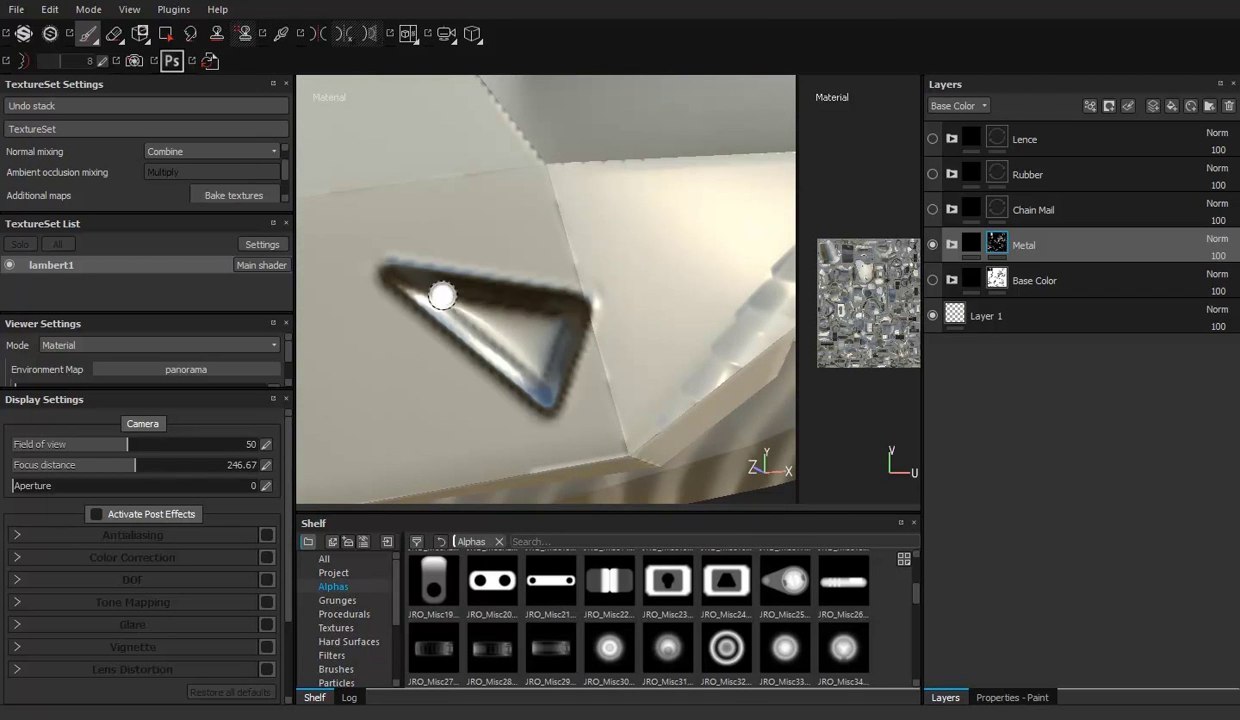
pyautogui.moveTo(532, 335)
pyautogui.keyDown('alt'); pyautogui.mouseDown()
pyautogui.moveTo(648, 352)
pyautogui.moveTo(532, 414)
pyautogui.mouseUp(); pyautogui.keyUp('alt')
pyautogui.keyDown('shift'); pyautogui.click(638, 290); pyautogui.keyUp('shift')
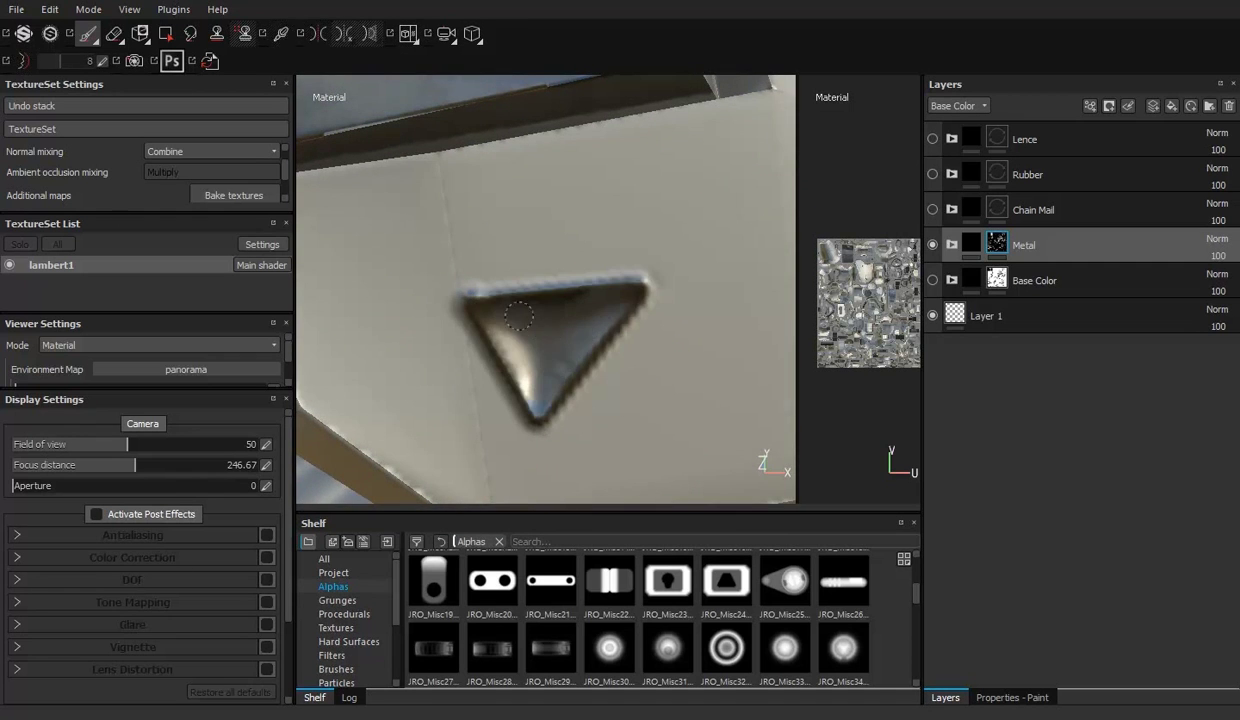
pyautogui.scroll(-5, 519, 317)
pyautogui.moveTo(519, 317)
pyautogui.keyDown('alt'); pyautogui.mouseDown()
pyautogui.moveTo(484, 244)
pyautogui.moveTo(658, 272)
pyautogui.moveTo(590, 300)
pyautogui.mouseUp(); pyautogui.keyUp('alt')
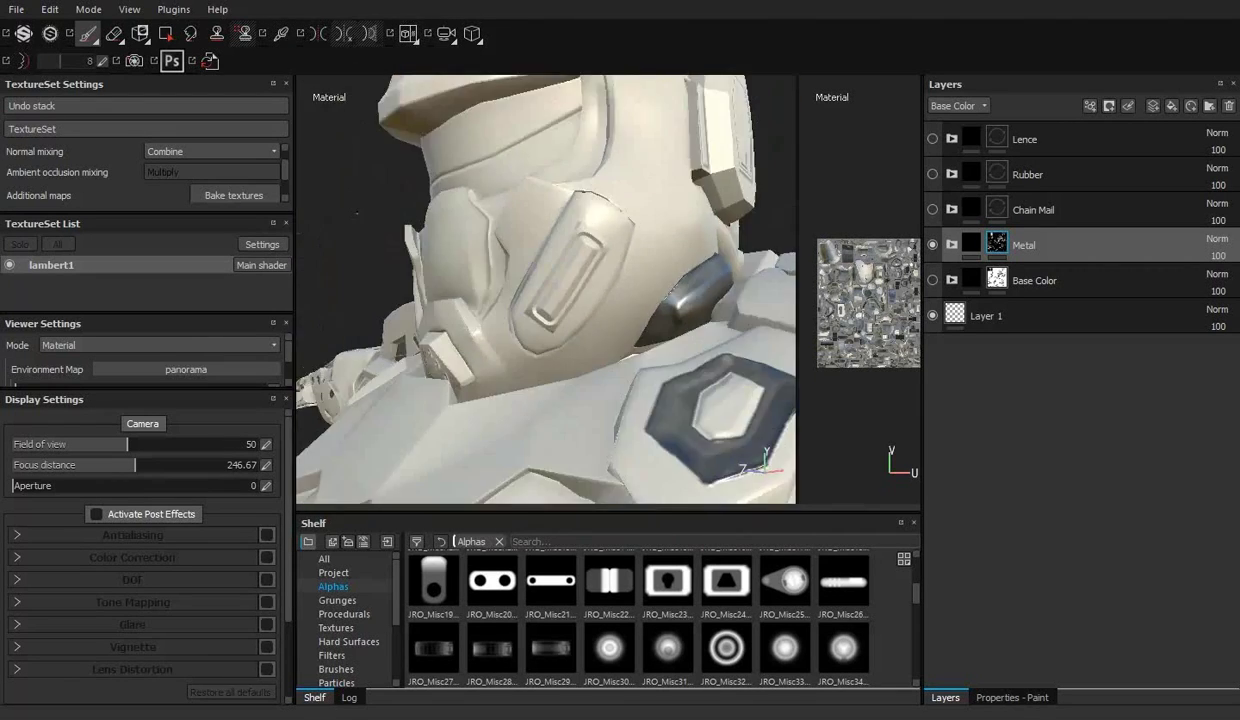
# Step: Brush metal along and into the helmet's long side slot
pyautogui.scroll(3, 493, 241)
pyautogui.scroll(3, 533, 172)
pyautogui.keyDown('alt'); pyautogui.moveTo(474, 339); pyautogui.dragTo(530, 230); pyautogui.keyUp('alt')
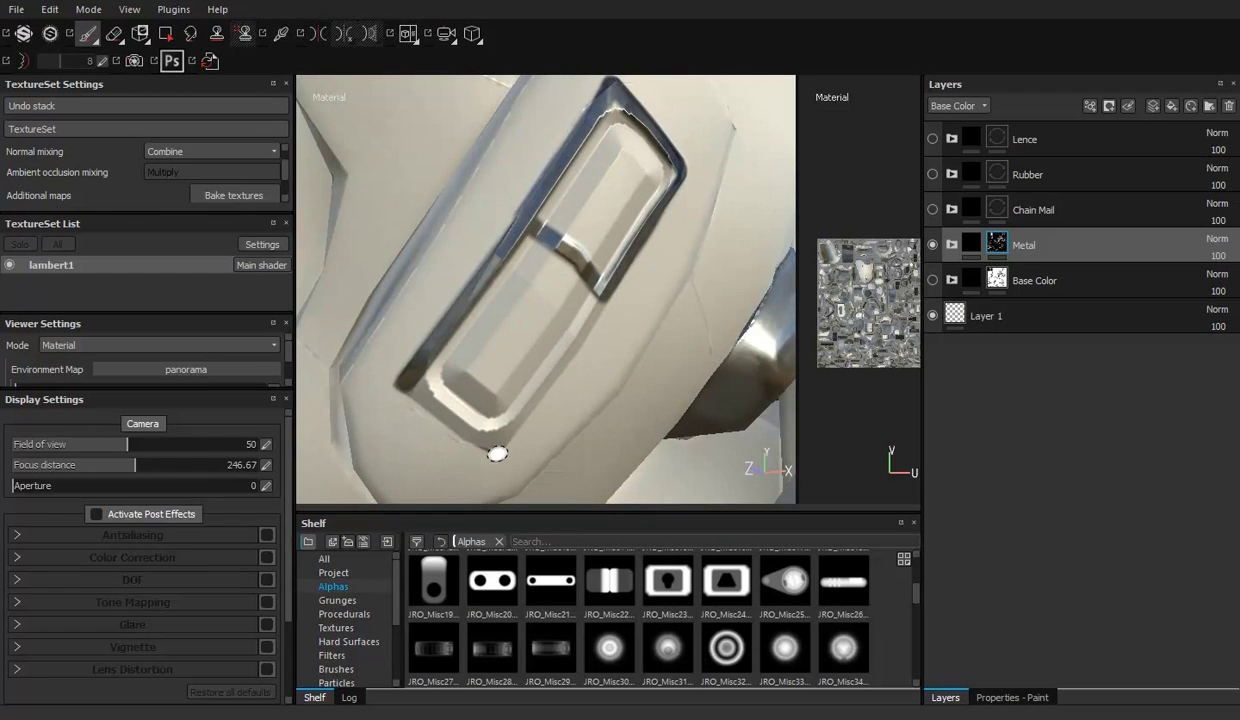
pyautogui.keyDown('shift'); pyautogui.click(604, 296); pyautogui.keyUp('shift')
pyautogui.keyDown('alt'); pyautogui.moveTo(604, 296); pyautogui.dragTo(526, 274); pyautogui.keyUp('alt')
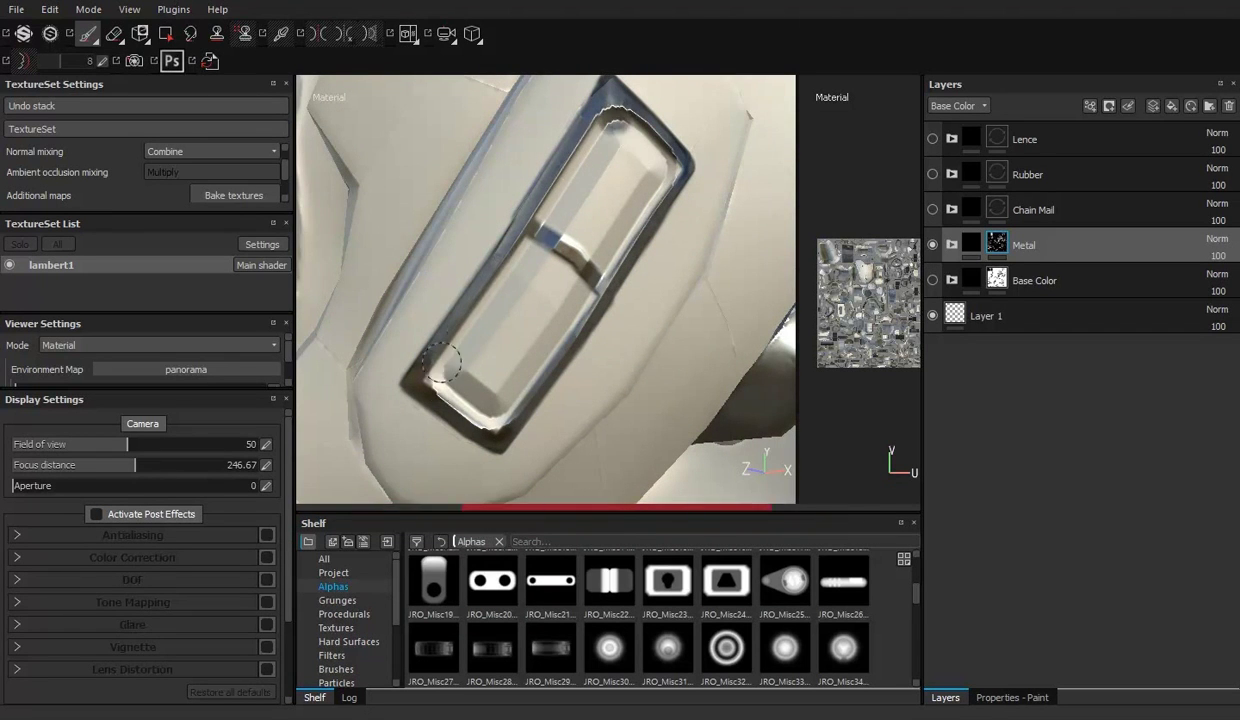
pyautogui.keyDown('alt'); pyautogui.moveTo(441, 361); pyautogui.dragTo(562, 263); pyautogui.keyUp('alt')
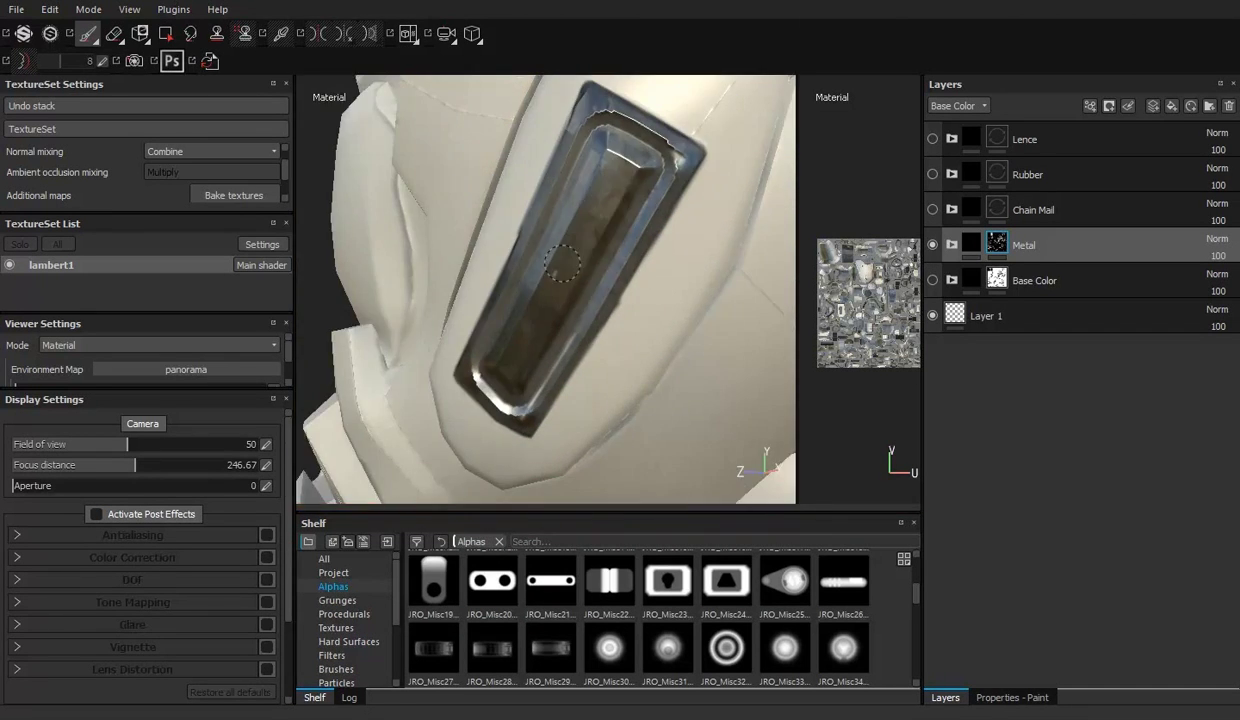
pyautogui.keyDown('alt'); pyautogui.moveTo(642, 172); pyautogui.dragTo(544, 260); pyautogui.keyUp('alt')
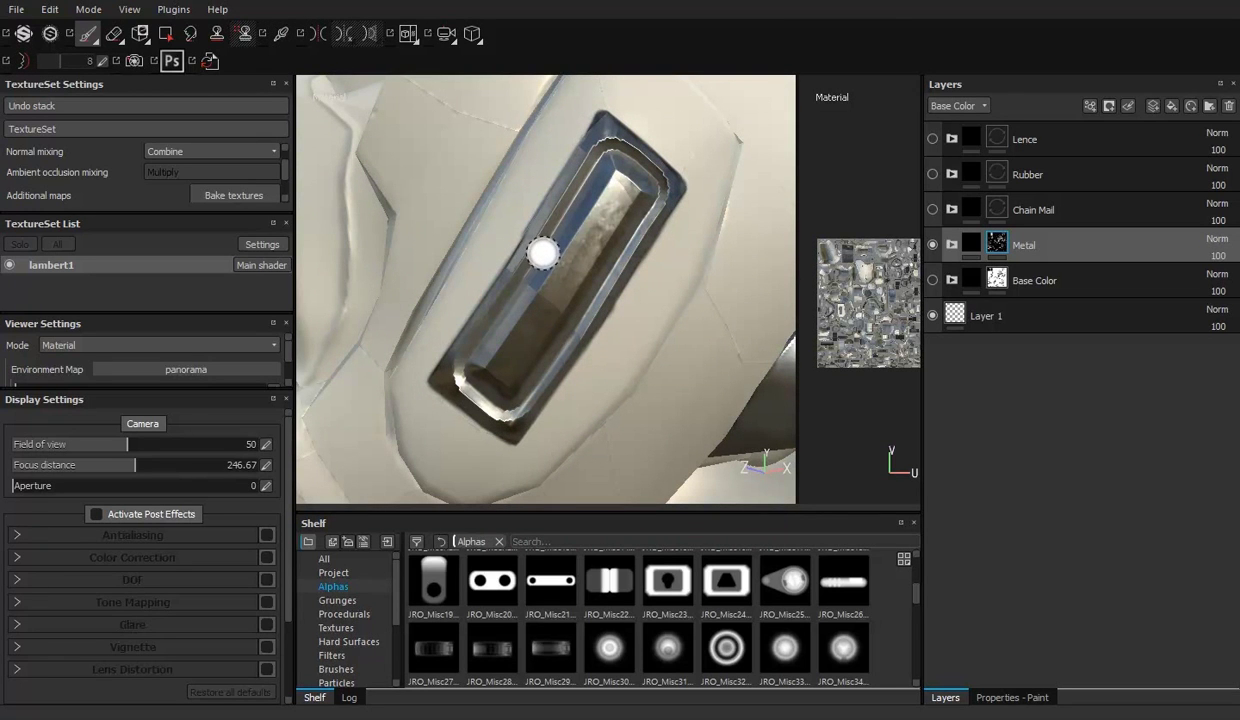
pyautogui.keyDown('alt'); pyautogui.moveTo(570, 250); pyautogui.dragTo(616, 254); pyautogui.keyUp('alt')
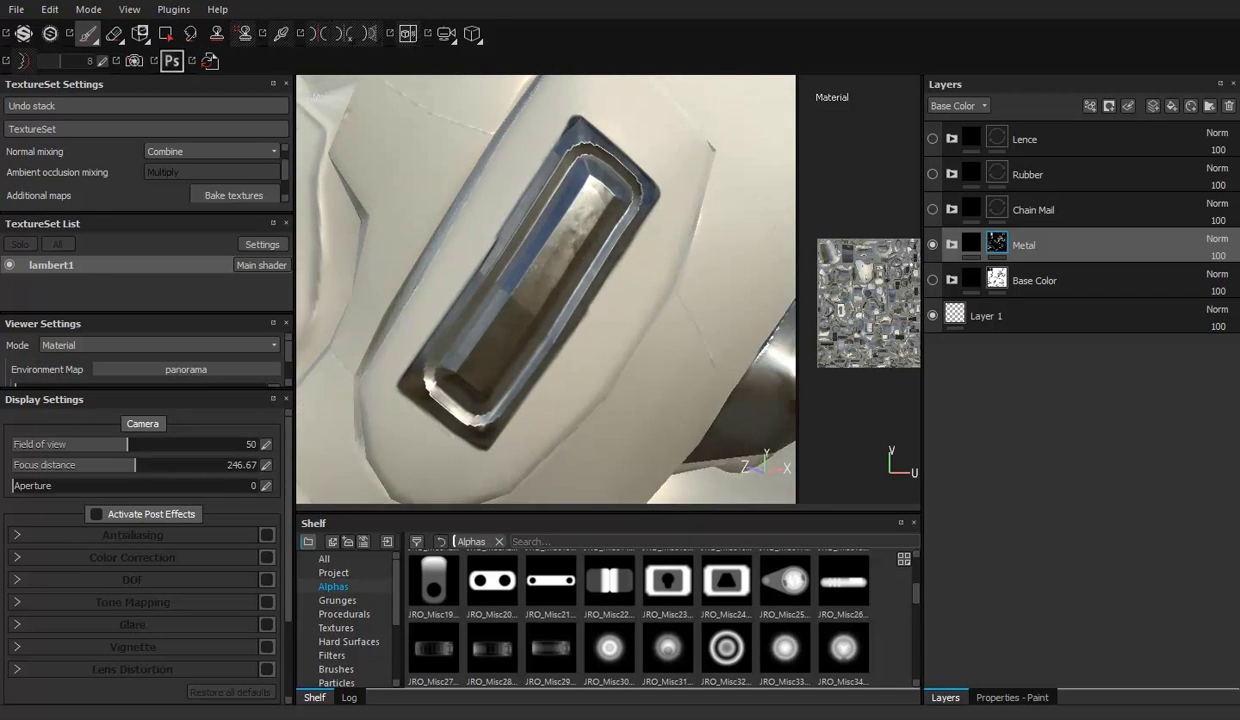
pyautogui.keyDown('alt'); pyautogui.moveTo(609, 252); pyautogui.dragTo(643, 185); pyautogui.keyUp('alt')
# Step: Erase the metal from the slot's raised inner bar, then return to the Paint brush
pyautogui.press('e')
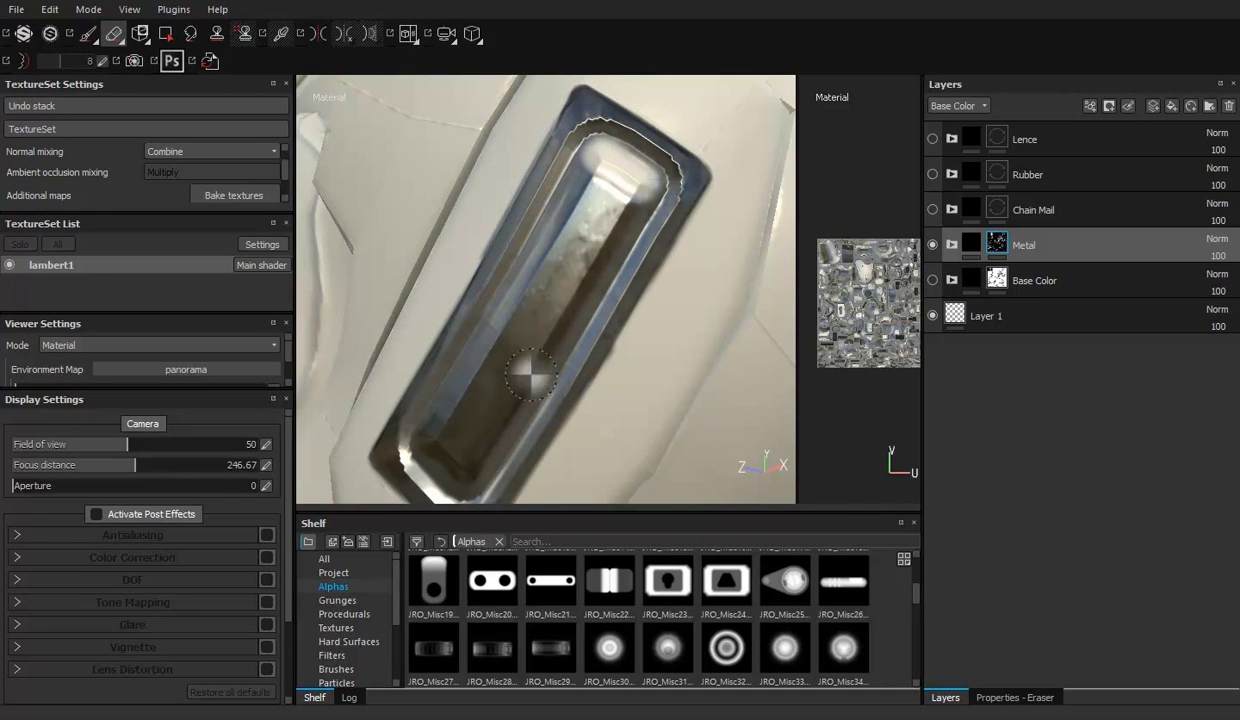
pyautogui.keyDown('alt'); pyautogui.moveTo(512, 362); pyautogui.dragTo(488, 388); pyautogui.keyUp('alt')
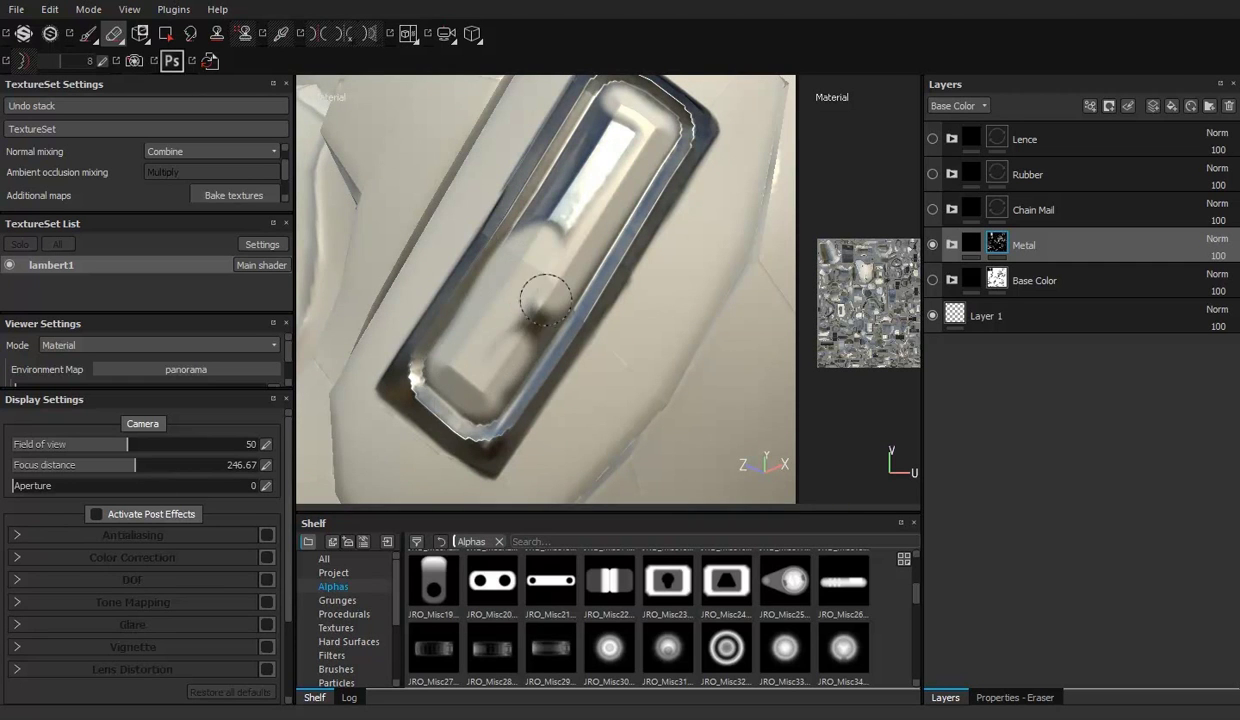
pyautogui.keyDown('alt'); pyautogui.moveTo(554, 310); pyautogui.dragTo(543, 255); pyautogui.keyUp('alt')
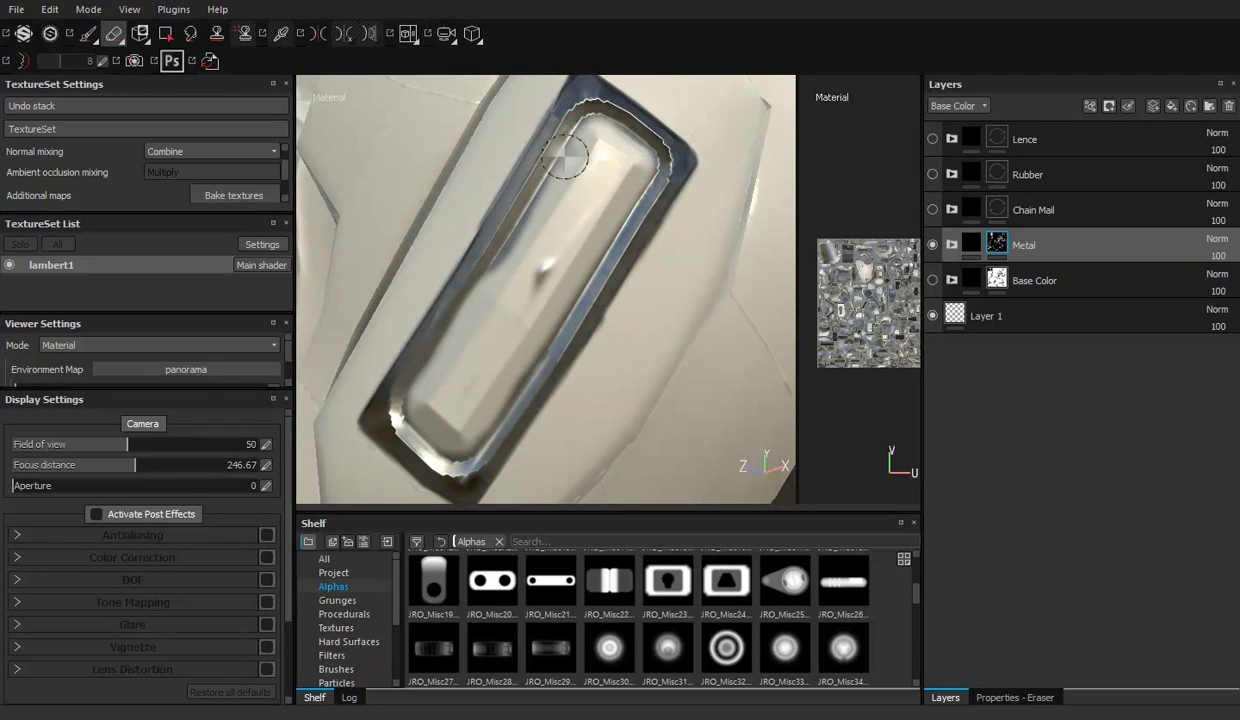
pyautogui.moveTo(459, 293)
pyautogui.keyDown('alt'); pyautogui.mouseDown()
pyautogui.moveTo(569, 172)
pyautogui.moveTo(487, 297)
pyautogui.mouseUp(); pyautogui.keyUp('alt')
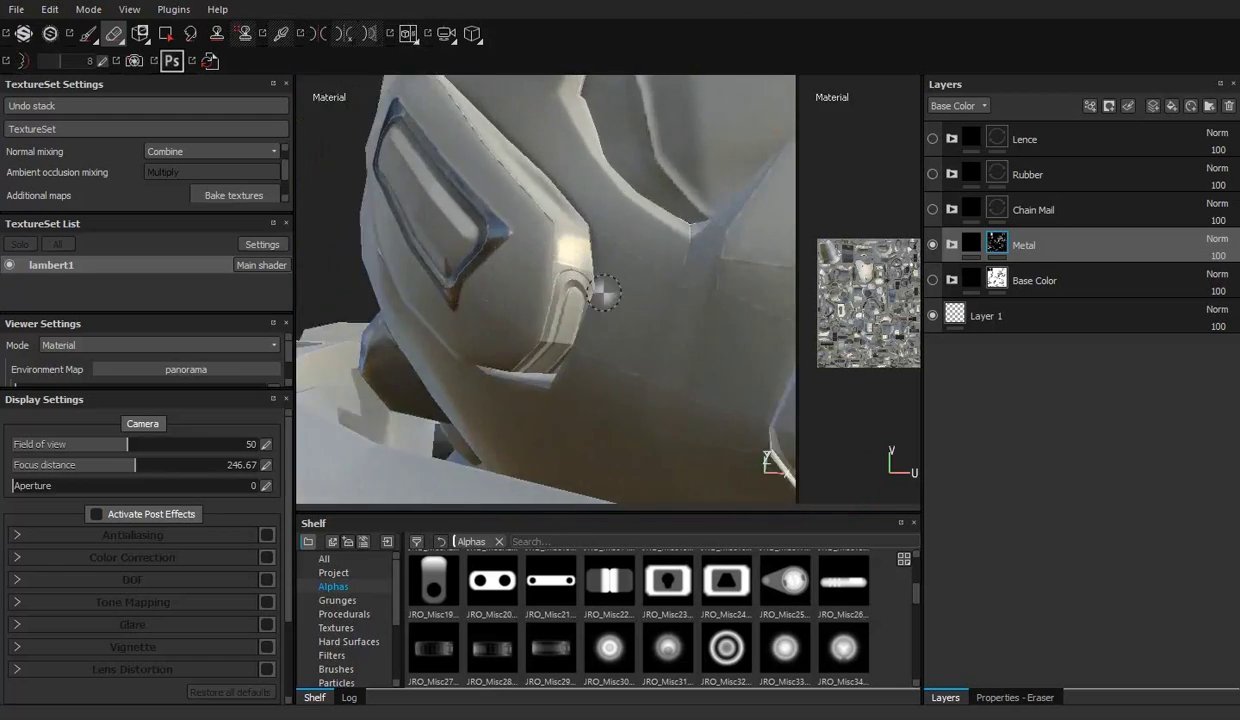
pyautogui.click(92, 35)
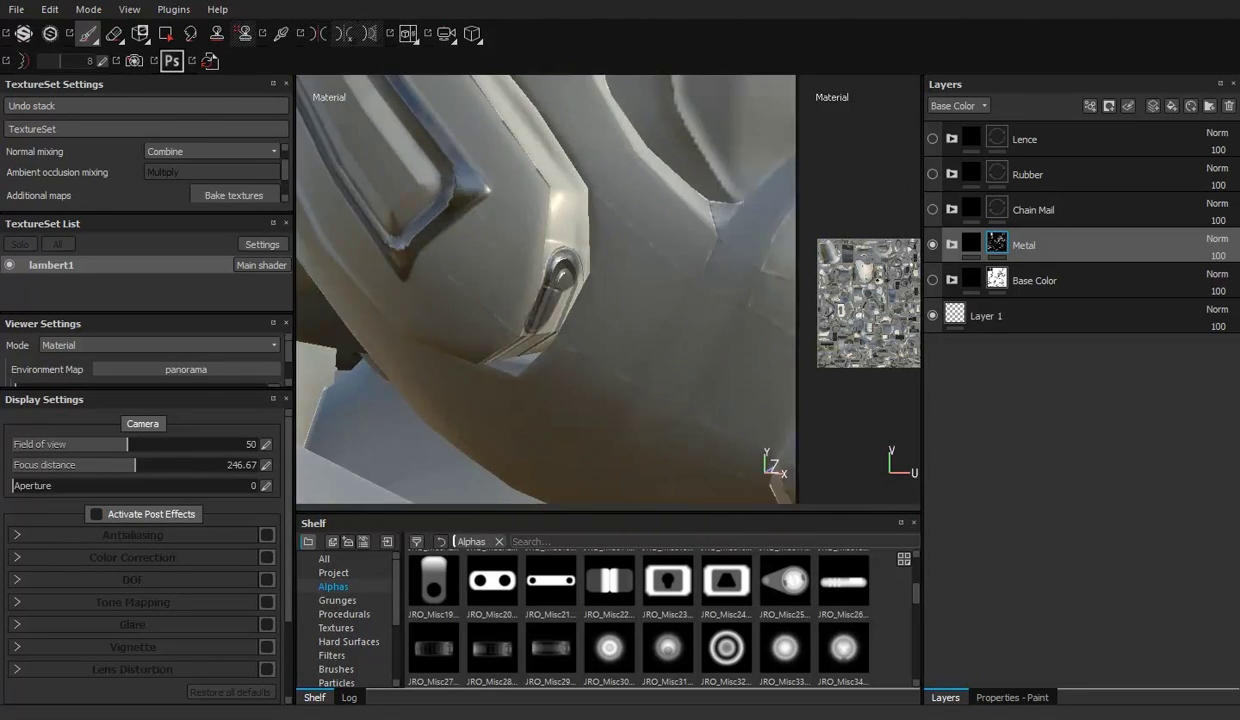
# Step: Pan and zoom the 2D texture layout to find the octagonal plate's island
pyautogui.scroll(-3, 698, 300)
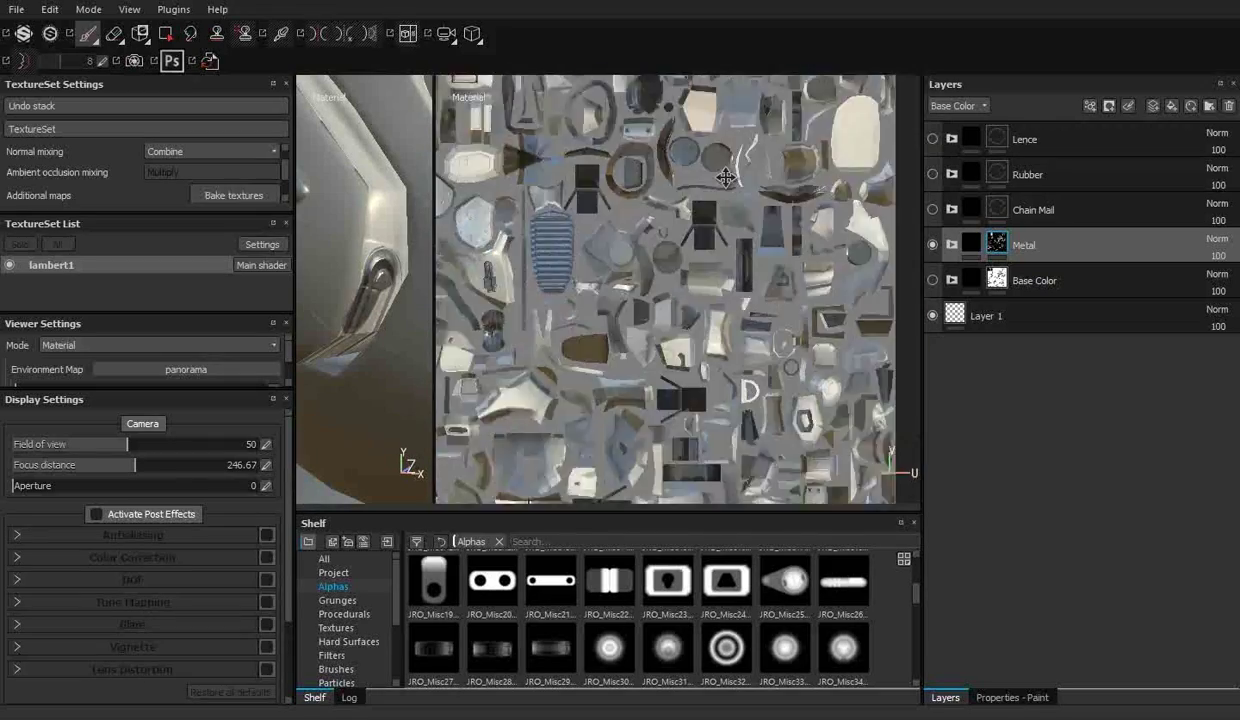
pyautogui.moveTo(721, 300)
pyautogui.mouseDown(button='middle')
pyautogui.moveTo(683, 298)
pyautogui.moveTo(600, 108)
pyautogui.mouseUp(button='middle')
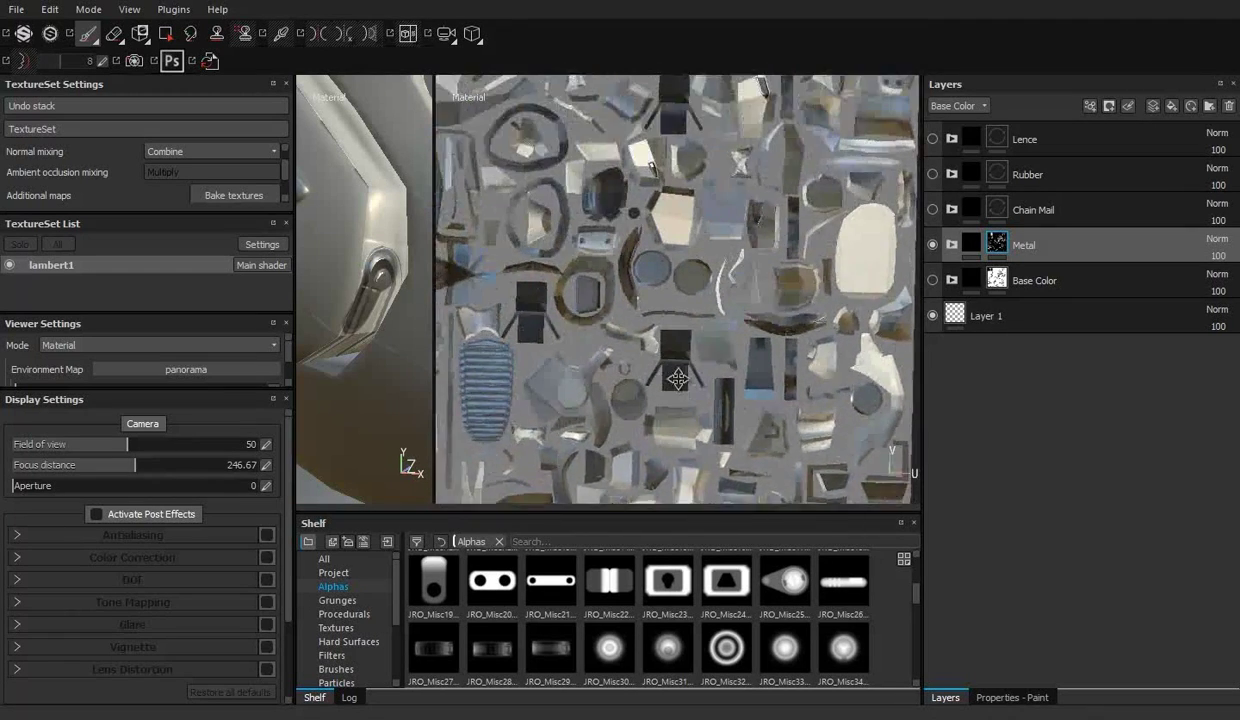
pyautogui.scroll(2, 551, 163)
pyautogui.scroll(4, 551, 163)
pyautogui.scroll(3, 689, 165)
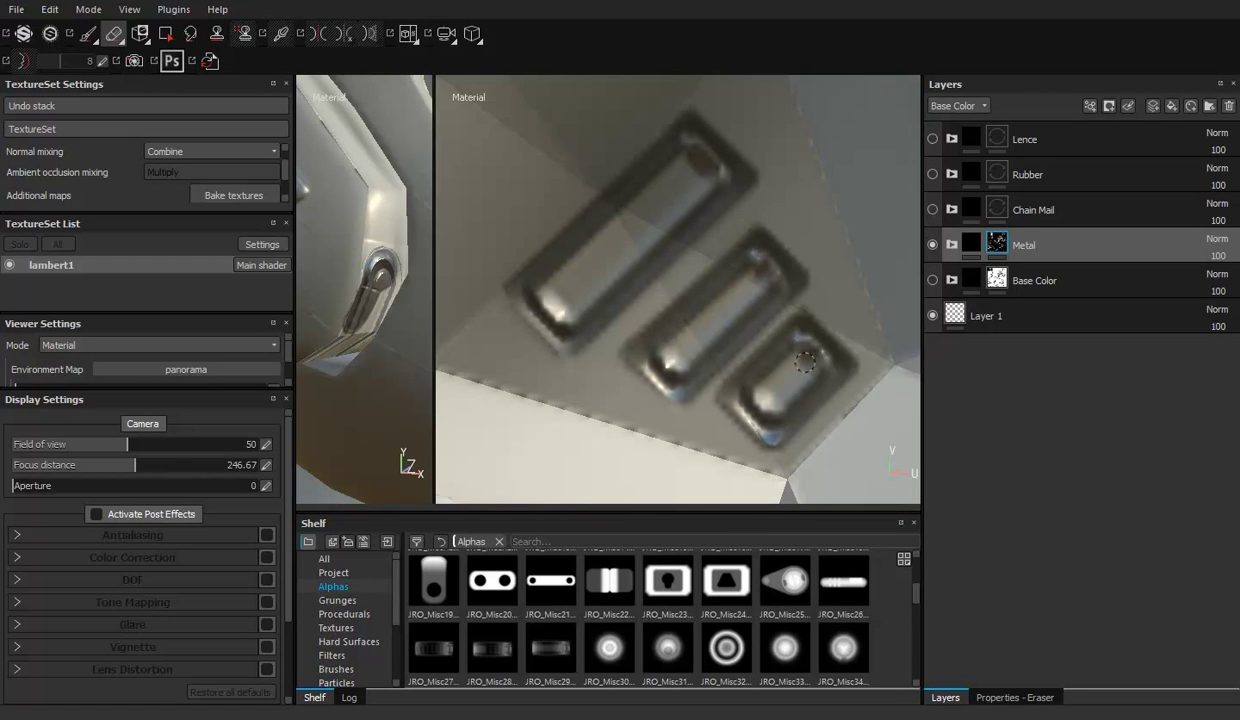
pyautogui.scroll(-3, 626, 205)
# Step: With the paint brush, cover the octagonal plate's rim and centre with metal
pyautogui.press('1')
pyautogui.scroll(-3, 650, 492)
pyautogui.moveTo(650, 492)
pyautogui.keyDown('alt'); pyautogui.mouseDown(button='right')
pyautogui.moveTo(673, 212)
pyautogui.moveTo(718, 152)
pyautogui.moveTo(573, 268)
pyautogui.moveTo(569, 302)
pyautogui.mouseUp(button='right'); pyautogui.keyUp('alt')
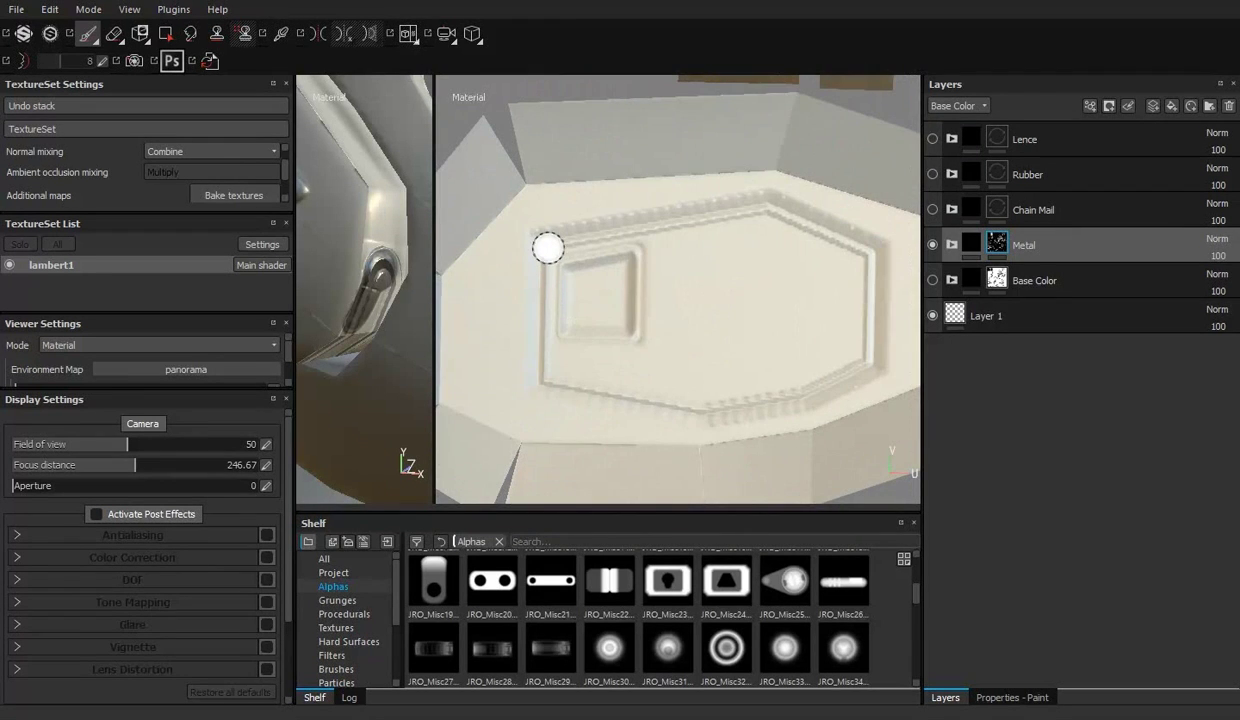
pyautogui.moveTo(544, 381)
pyautogui.keyDown('shift'); pyautogui.mouseDown()
pyautogui.moveTo(841, 368)
pyautogui.moveTo(861, 277)
pyautogui.moveTo(778, 208)
pyautogui.moveTo(553, 243)
pyautogui.moveTo(712, 212)
pyautogui.moveTo(735, 386)
pyautogui.mouseUp(); pyautogui.keyUp('shift')
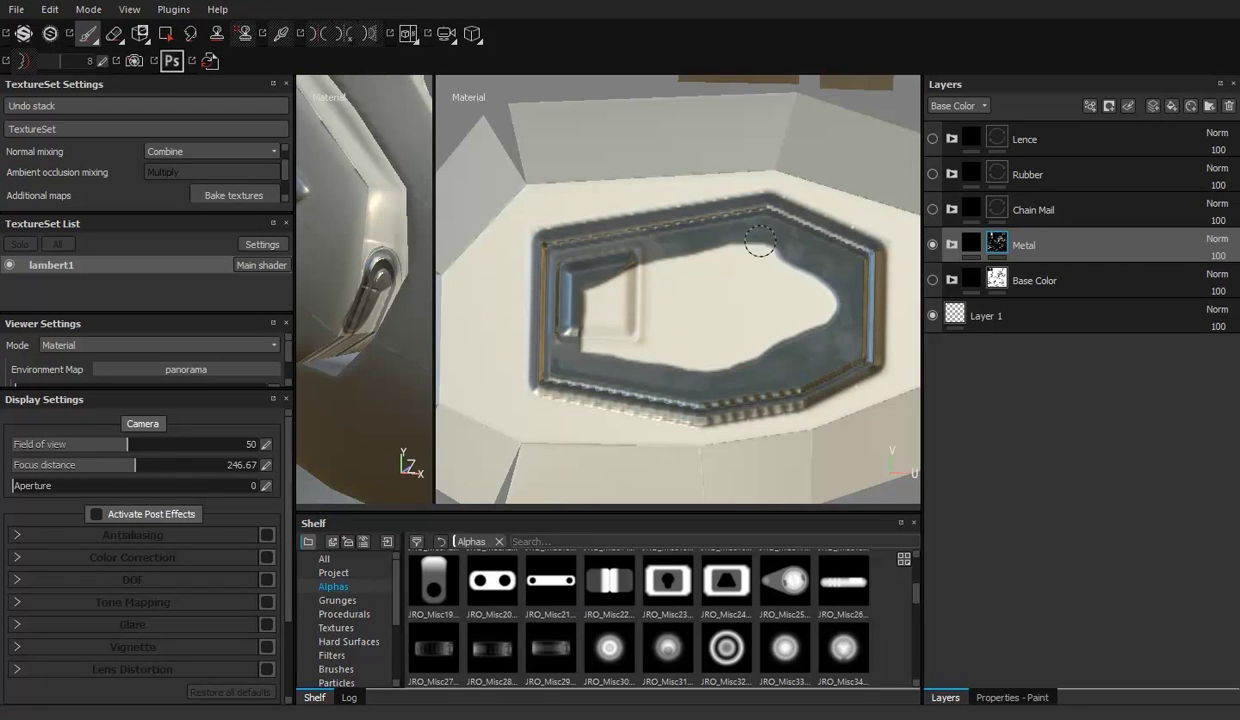
pyautogui.moveTo(675, 347); pyautogui.dragTo(746, 307)
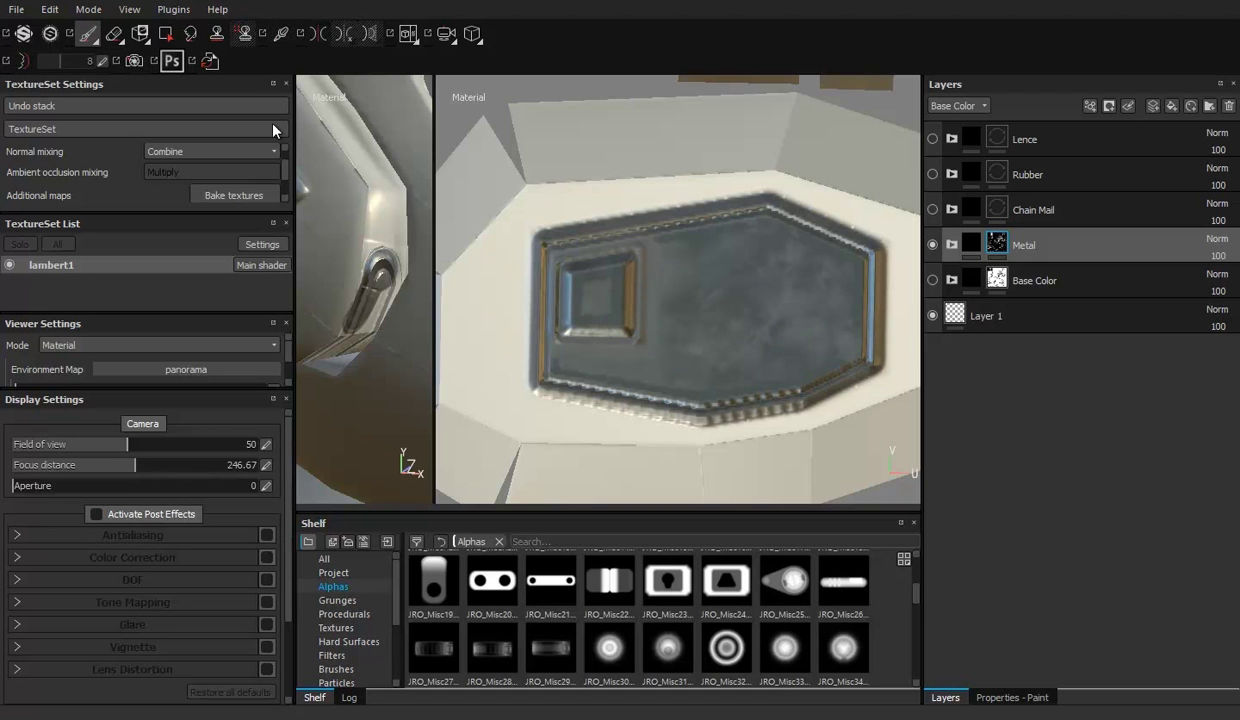
# Step: Erase the metal from the small inner square, then return to the Paint brush
pyautogui.press('e')
pyautogui.scroll(5, 548, 252)
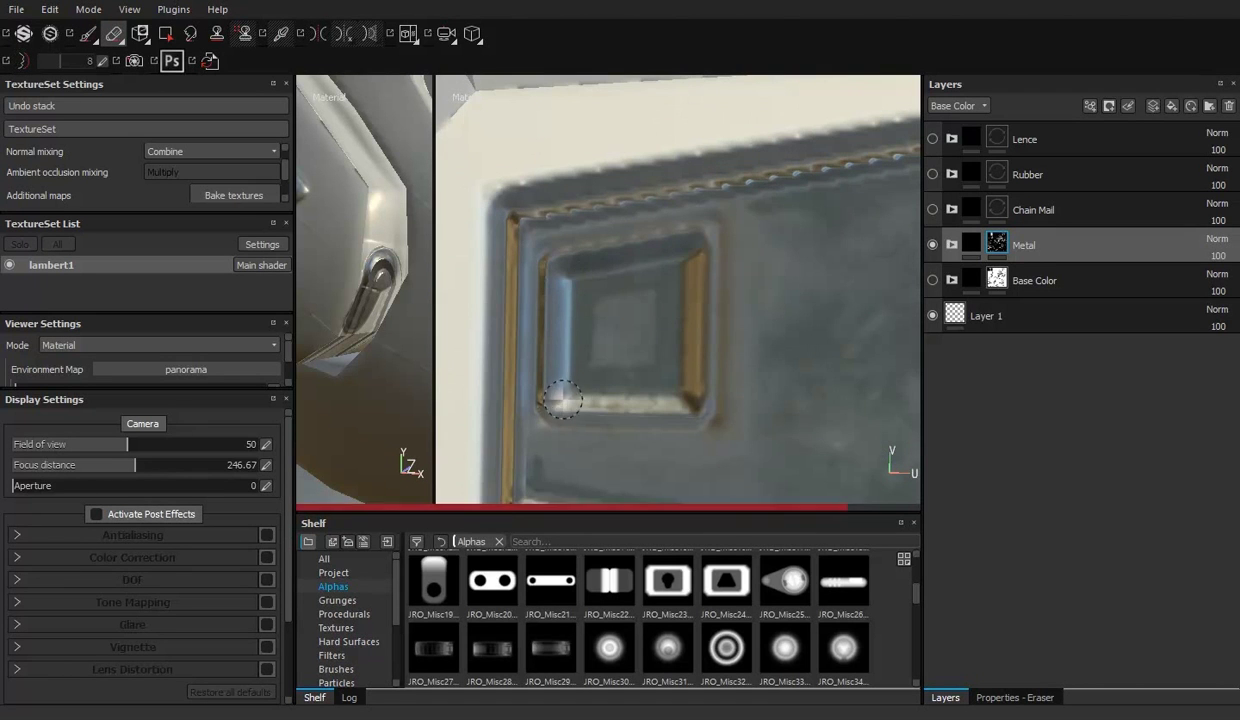
pyautogui.moveTo(562, 400); pyautogui.dragTo(690, 245)
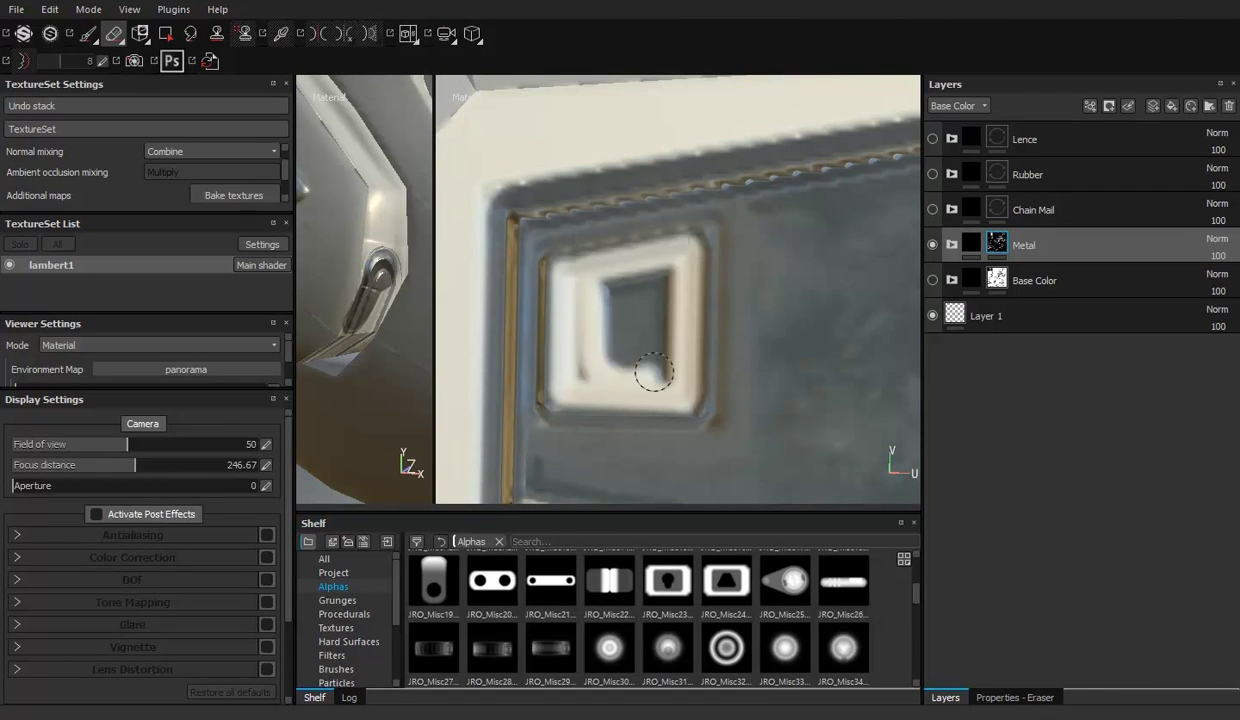
pyautogui.scroll(-3, 684, 283)
pyautogui.press('p')
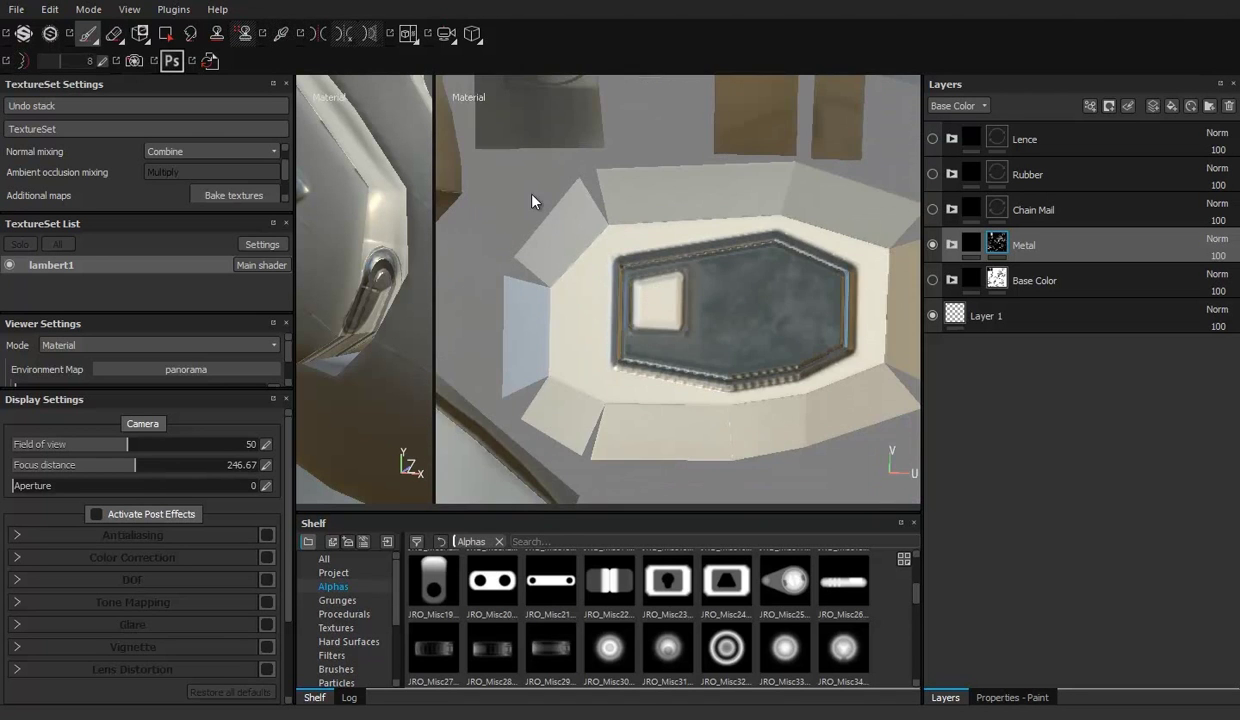
pyautogui.scroll(-3, 684, 283)
pyautogui.scroll(-2, 684, 283)
pyautogui.moveTo(776, 323); pyautogui.dragTo(789, 262, button='middle')
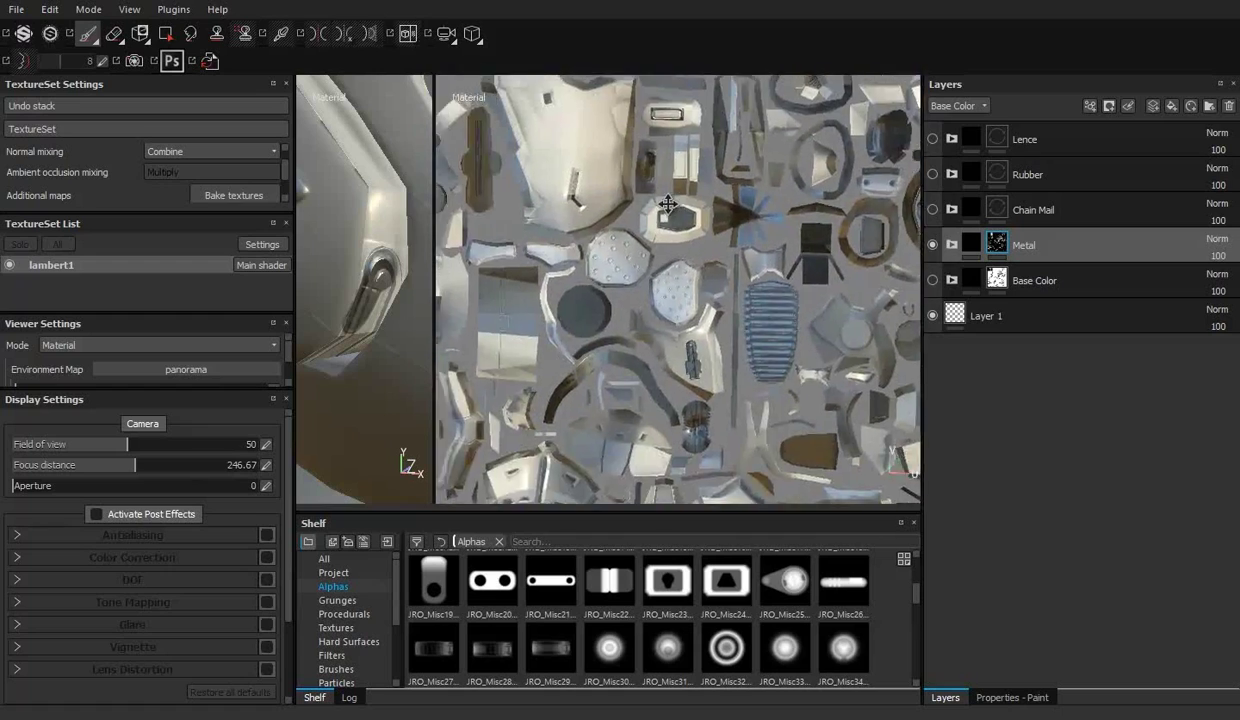
# Step: Resize the 3D and UV viewports and orbit around the helmet to inspect it
pyautogui.scroll(-2, 789, 262)
pyautogui.scroll(-2, 789, 262)
pyautogui.moveTo(789, 262); pyautogui.dragTo(672, 211, button='middle')
pyautogui.moveTo(434, 174)
pyautogui.mouseDown()
pyautogui.moveTo(740, 174)
pyautogui.moveTo(225, 7)
pyautogui.mouseUp()
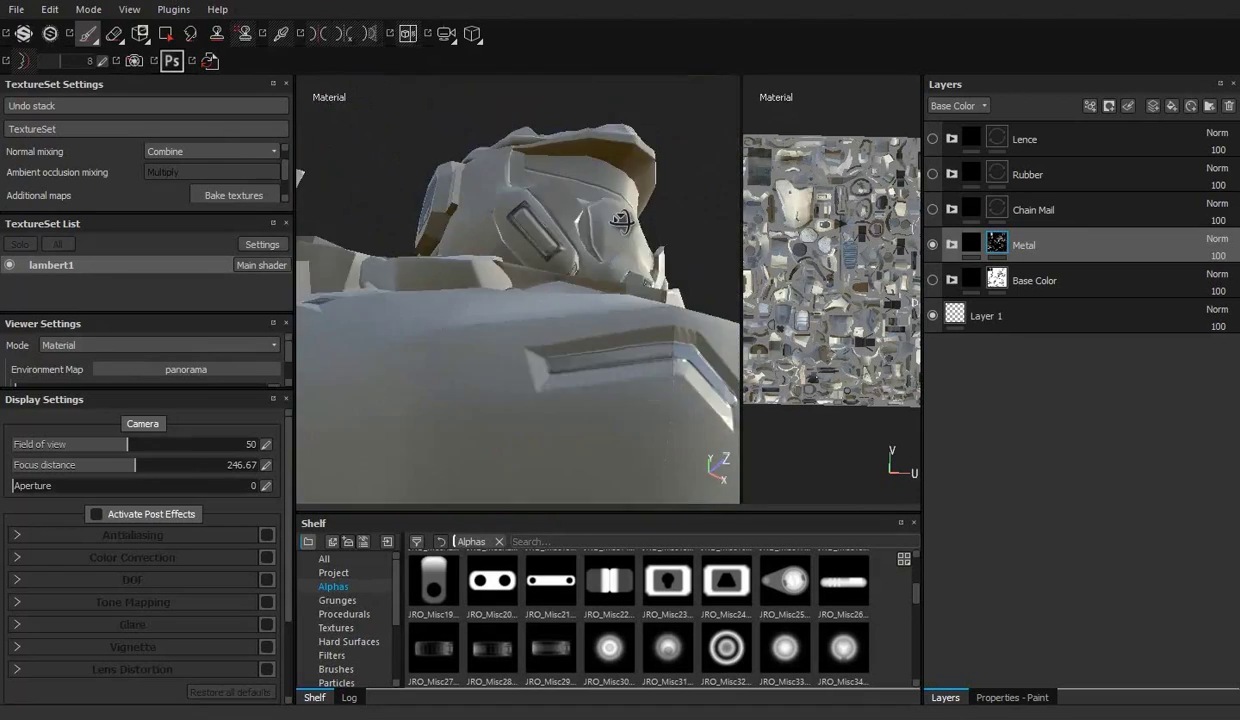
pyautogui.moveTo(225, 7)
pyautogui.keyDown('alt'); pyautogui.mouseDown()
pyautogui.moveTo(466, 352)
pyautogui.moveTo(520, 300)
pyautogui.mouseUp(); pyautogui.keyUp('alt')
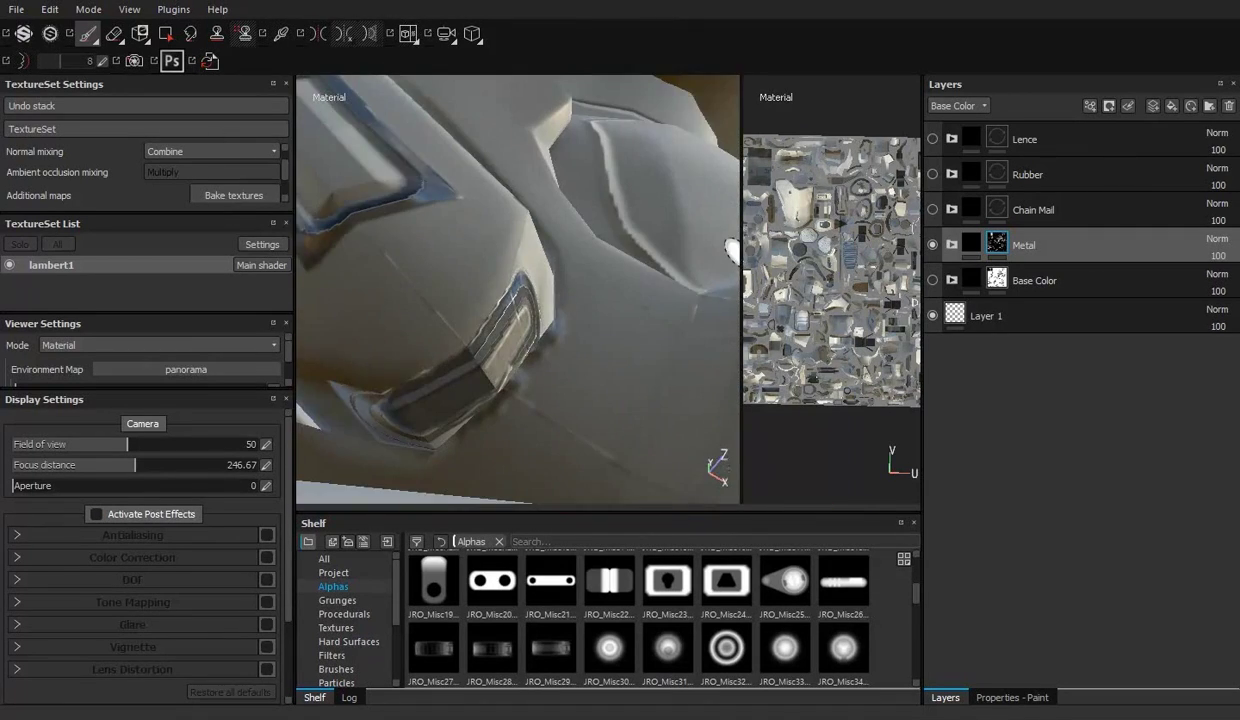
pyautogui.moveTo(741, 280); pyautogui.dragTo(485, 280)
pyautogui.scroll(3, 610, 275)
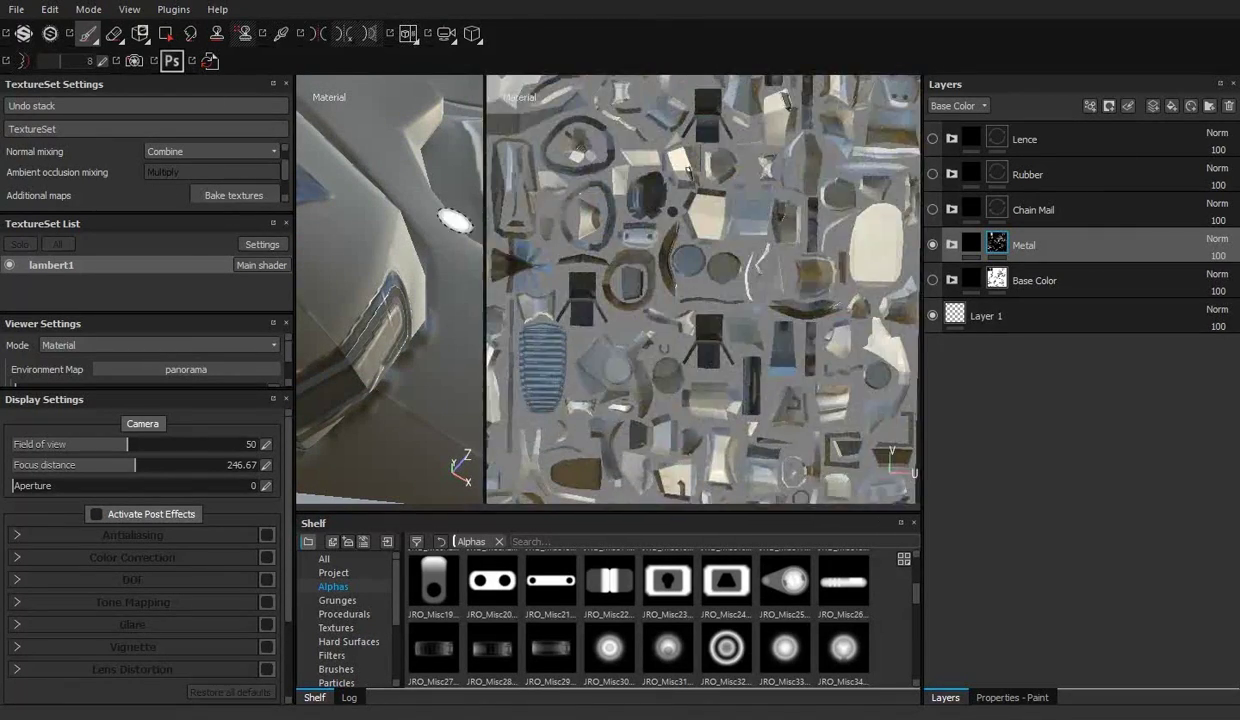
pyautogui.scroll(-3, 610, 275)
pyautogui.scroll(3, 637, 296)
pyautogui.scroll(2, 735, 303)
pyautogui.scroll(-3, 735, 303)
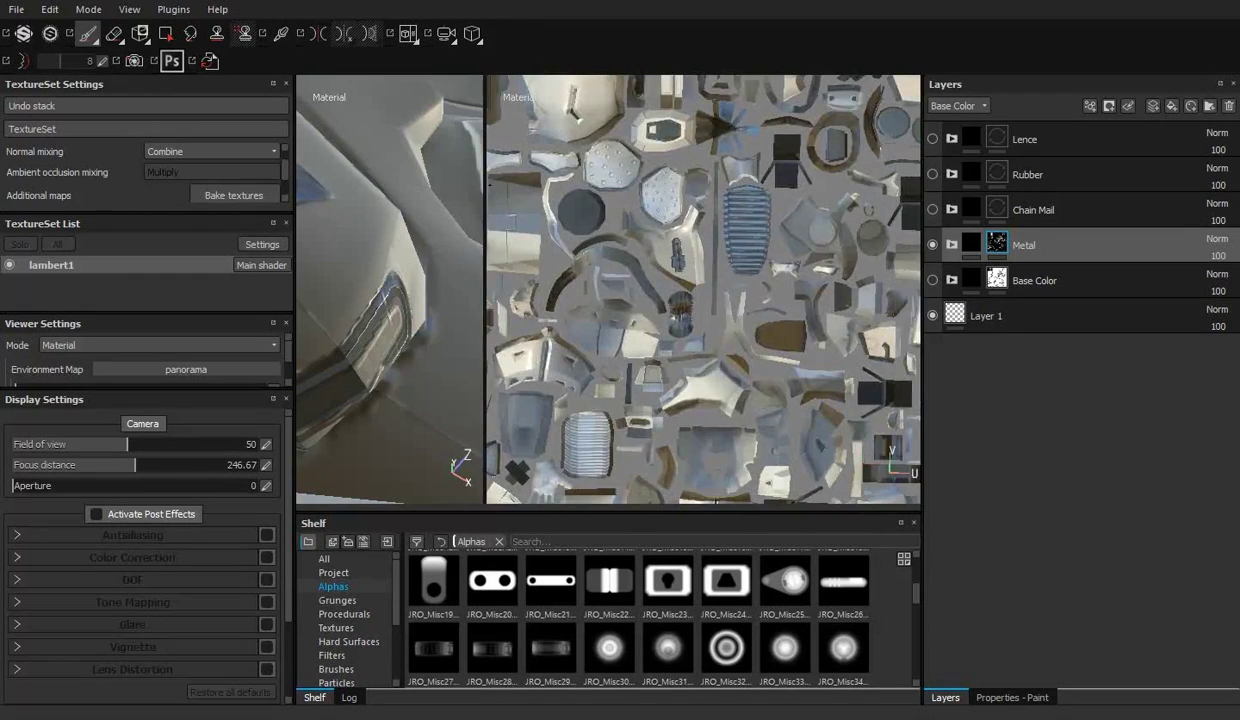
pyautogui.moveTo(485, 300); pyautogui.dragTo(722, 300)
pyautogui.moveTo(659, 346)
pyautogui.keyDown('alt'); pyautogui.mouseDown()
pyautogui.moveTo(606, 274)
pyautogui.moveTo(393, 346)
pyautogui.mouseUp(); pyautogui.keyUp('alt')
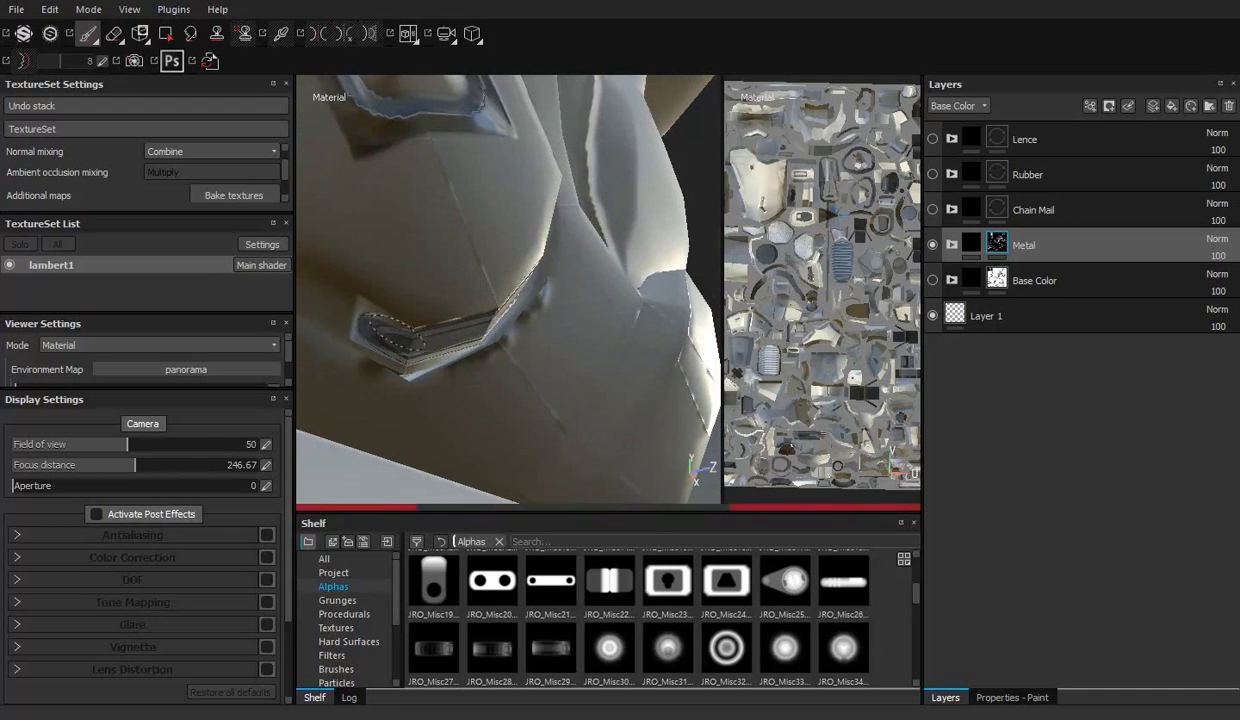
# Step: Select the Eraser tool and frame the whole helmet
pyautogui.click(117, 34)
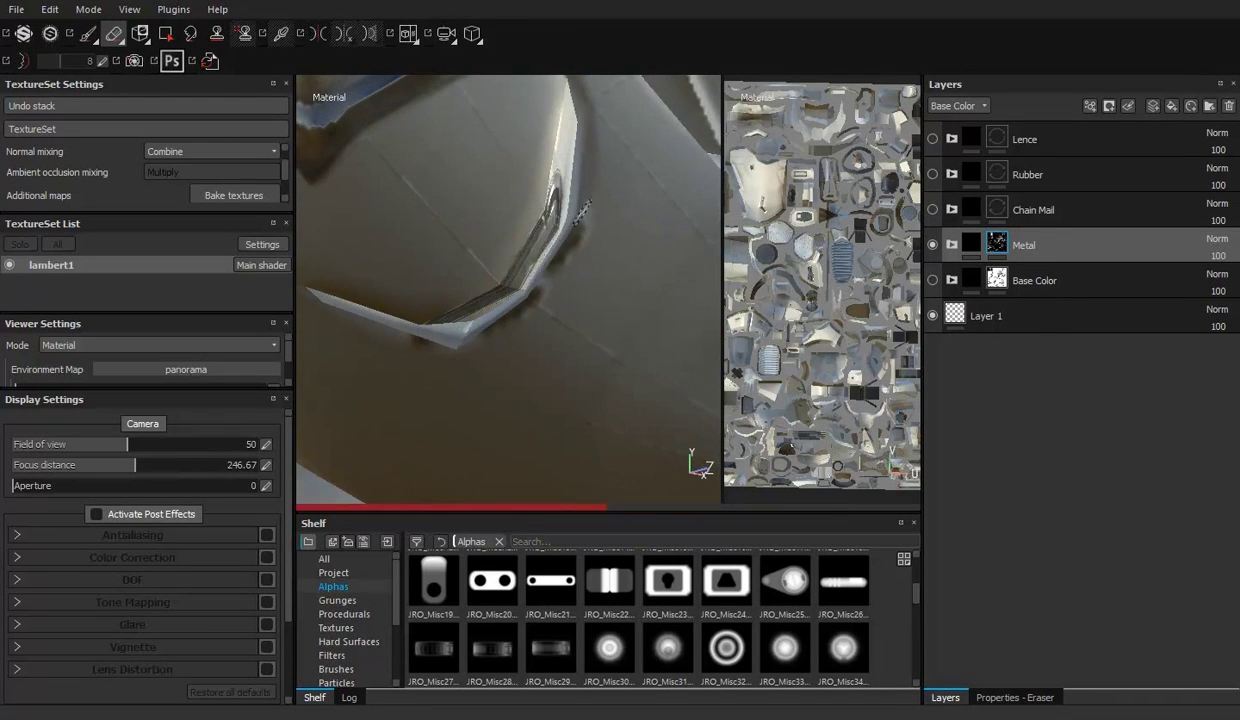
pyautogui.moveTo(697, 457)
pyautogui.keyDown('alt'); pyautogui.mouseDown()
pyautogui.moveTo(535, 238)
pyautogui.moveTo(492, 361)
pyautogui.moveTo(538, 272)
pyautogui.mouseUp(); pyautogui.keyUp('alt')
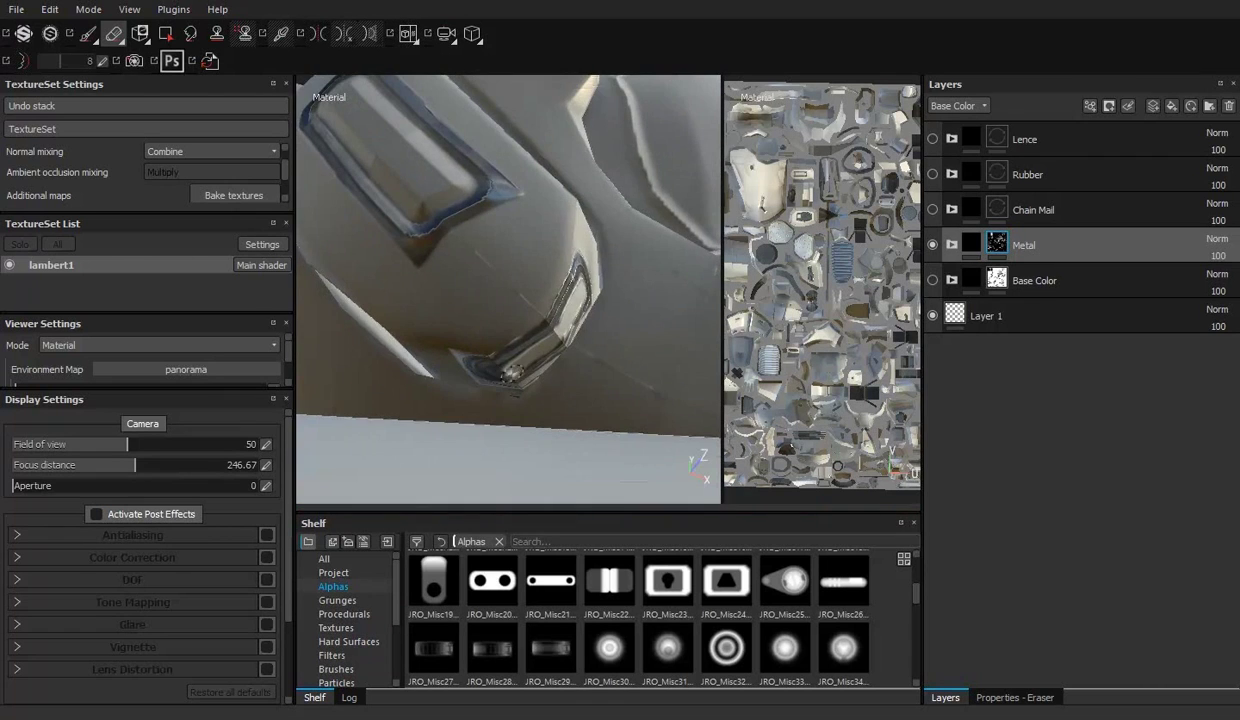
pyautogui.press('f')
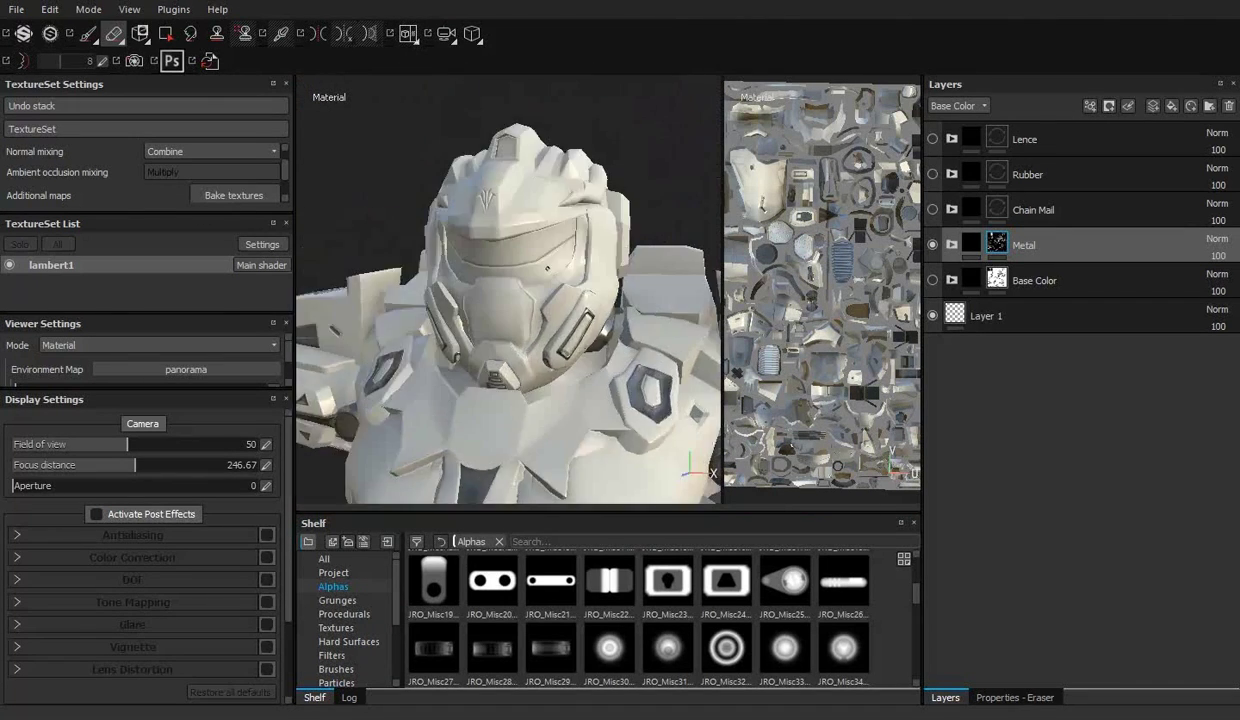
# Step: Paint chrome in straight lines and strokes down the V-crest's arms and centre
pyautogui.scroll(5, 466, 220)
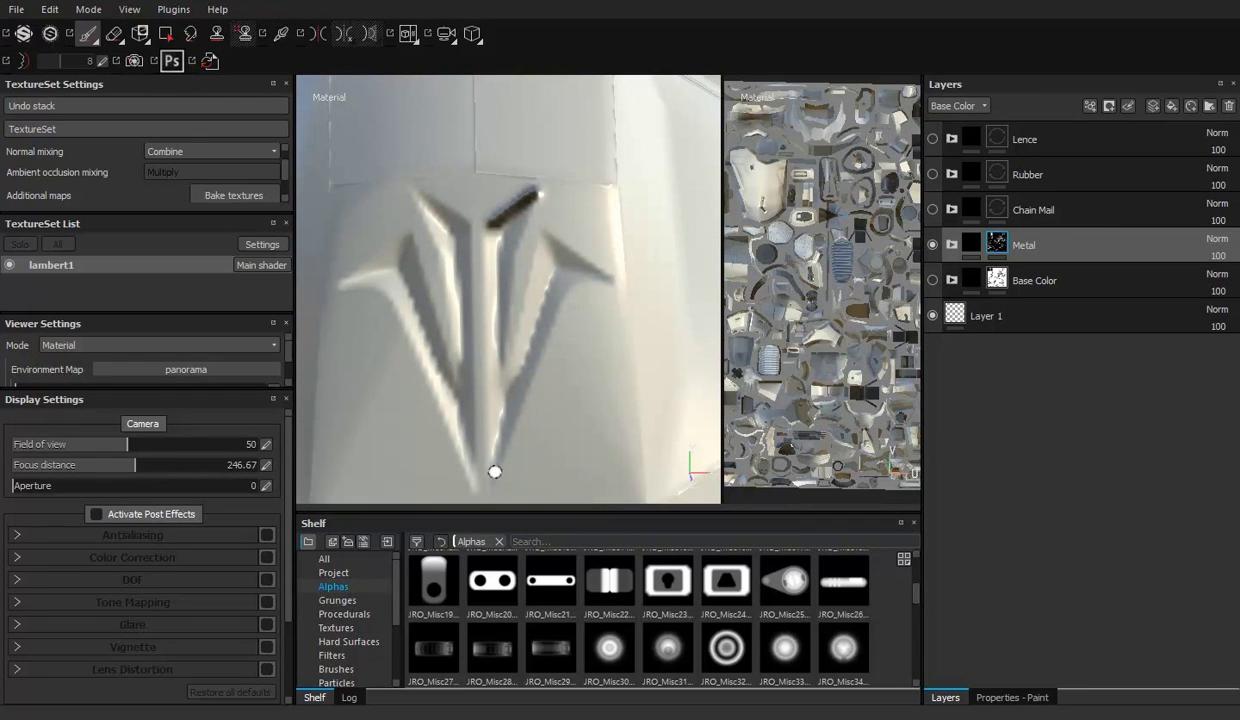
pyautogui.keyDown('shift'); pyautogui.click(494, 471); pyautogui.keyUp('shift')
pyautogui.keyDown('shift'); pyautogui.click(590, 276); pyautogui.keyUp('shift')
pyautogui.moveTo(545, 239); pyautogui.dragTo(497, 418)
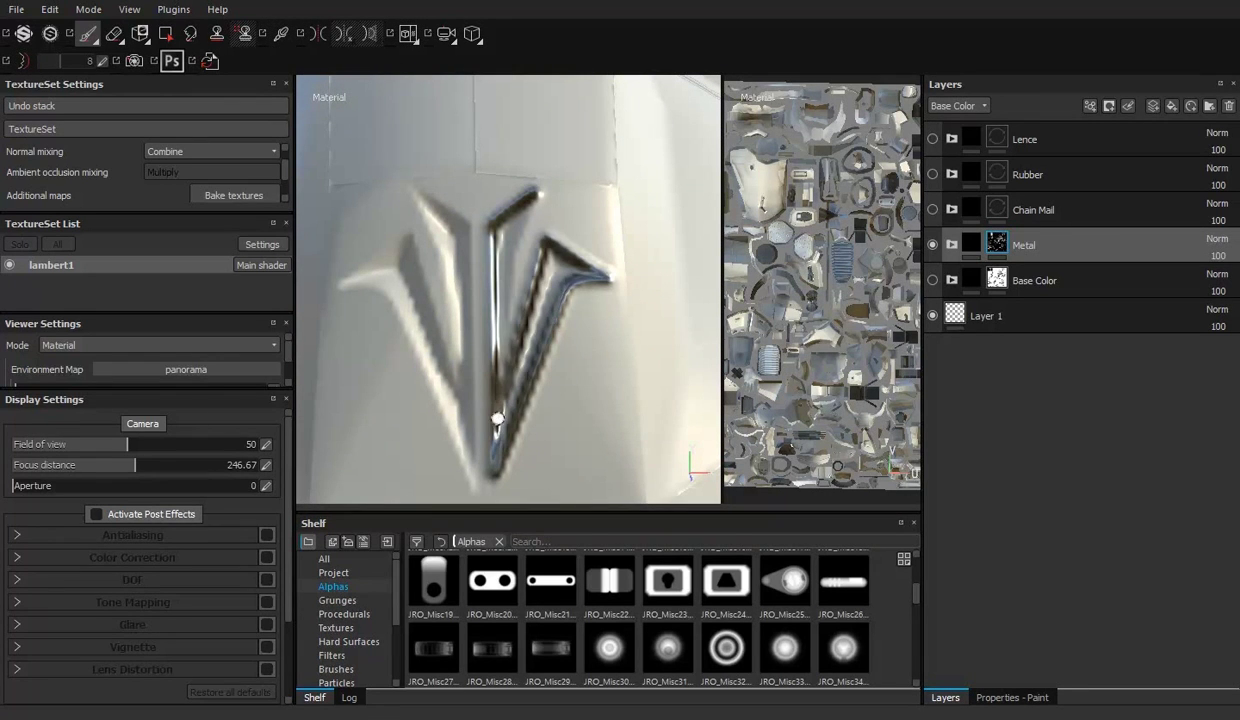
pyautogui.moveTo(526, 207); pyautogui.dragTo(502, 352)
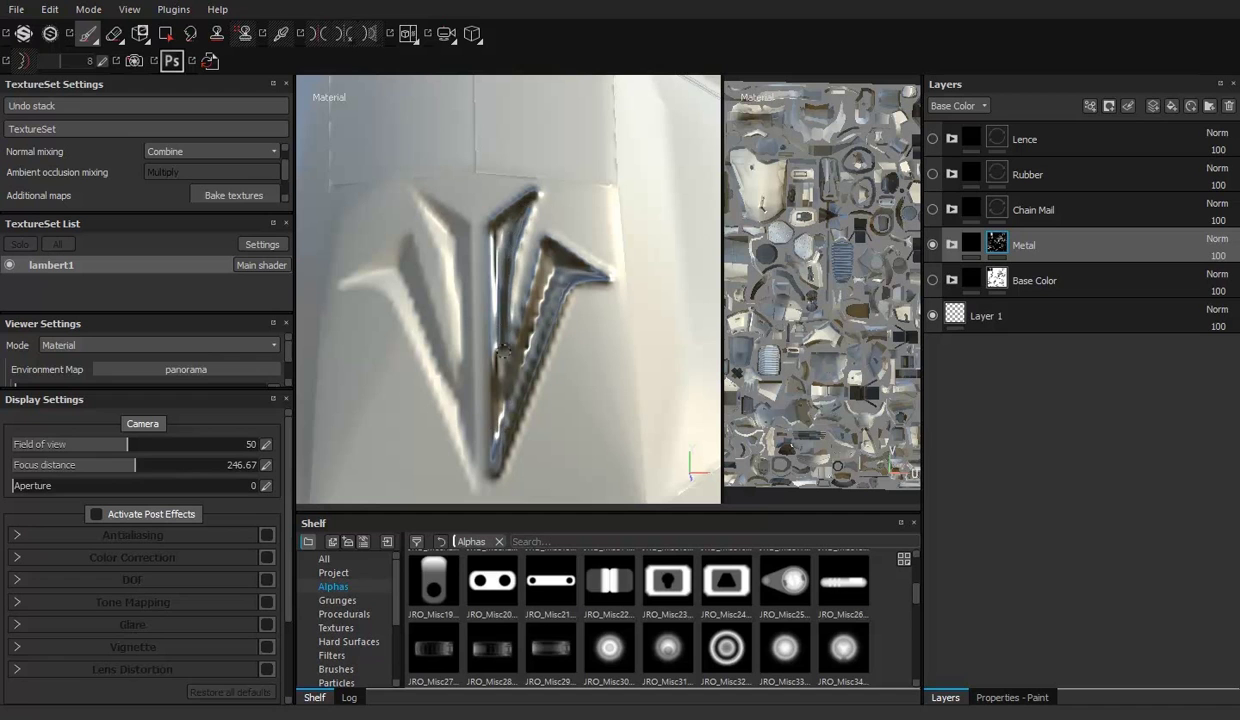
pyautogui.moveTo(466, 449); pyautogui.dragTo(452, 280)
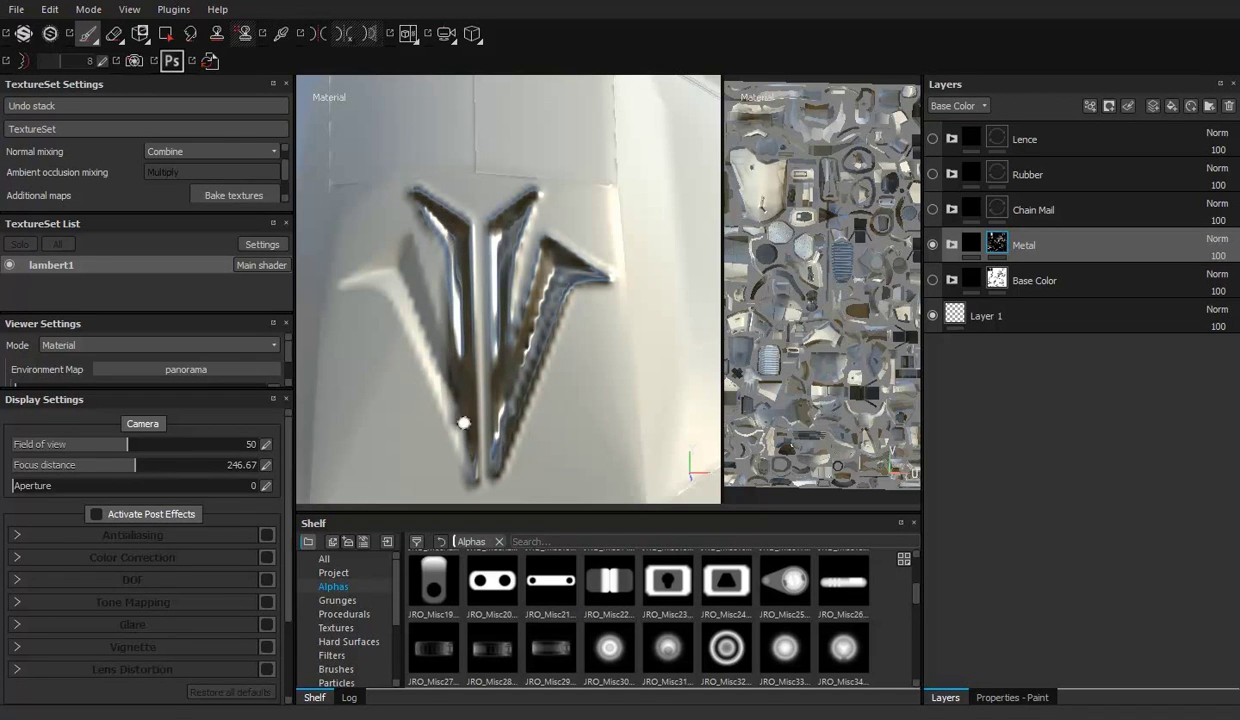
pyautogui.keyDown('shift'); pyautogui.click(390, 295); pyautogui.keyUp('shift')
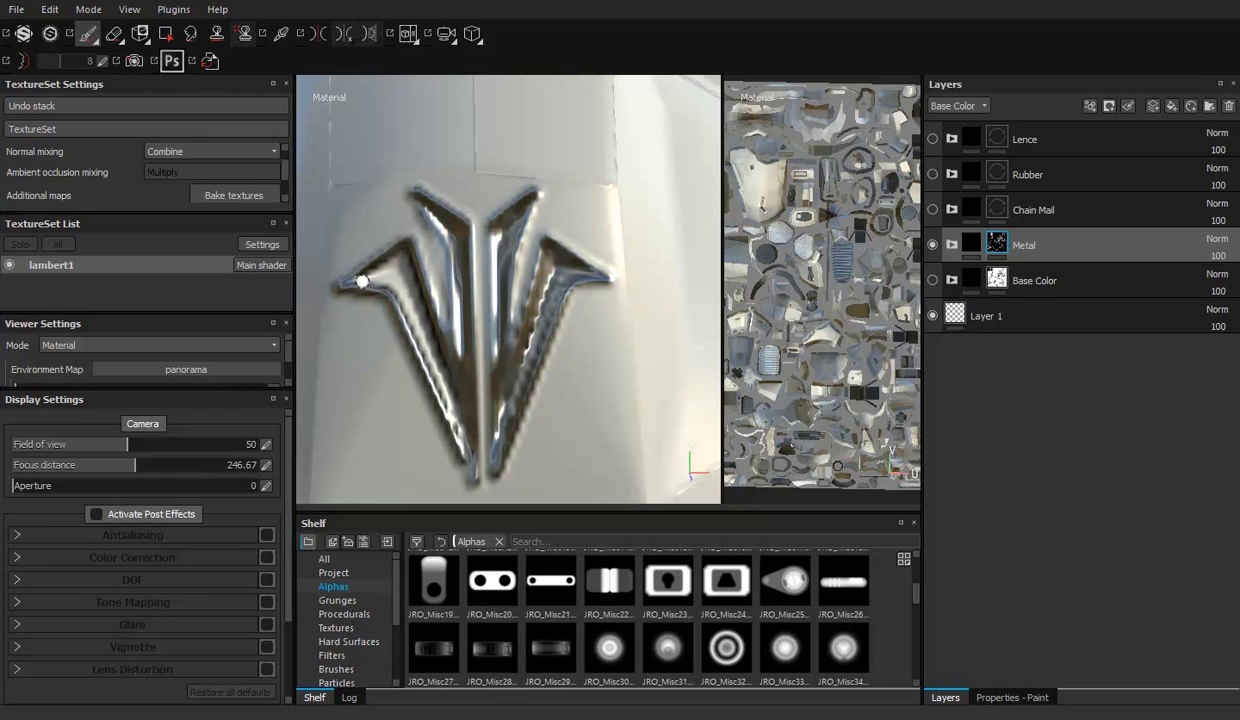
pyautogui.scroll(-5, 392, 290)
pyautogui.keyDown('alt'); pyautogui.moveTo(392, 290); pyautogui.dragTo(340, 273); pyautogui.keyUp('alt')
pyautogui.scroll(-5, 388, 295)
pyautogui.scroll(4, 499, 233)
# Step: Paint metal over the V's top and around the back-of-head hole, then frame the robot
pyautogui.scroll(2, 499, 233)
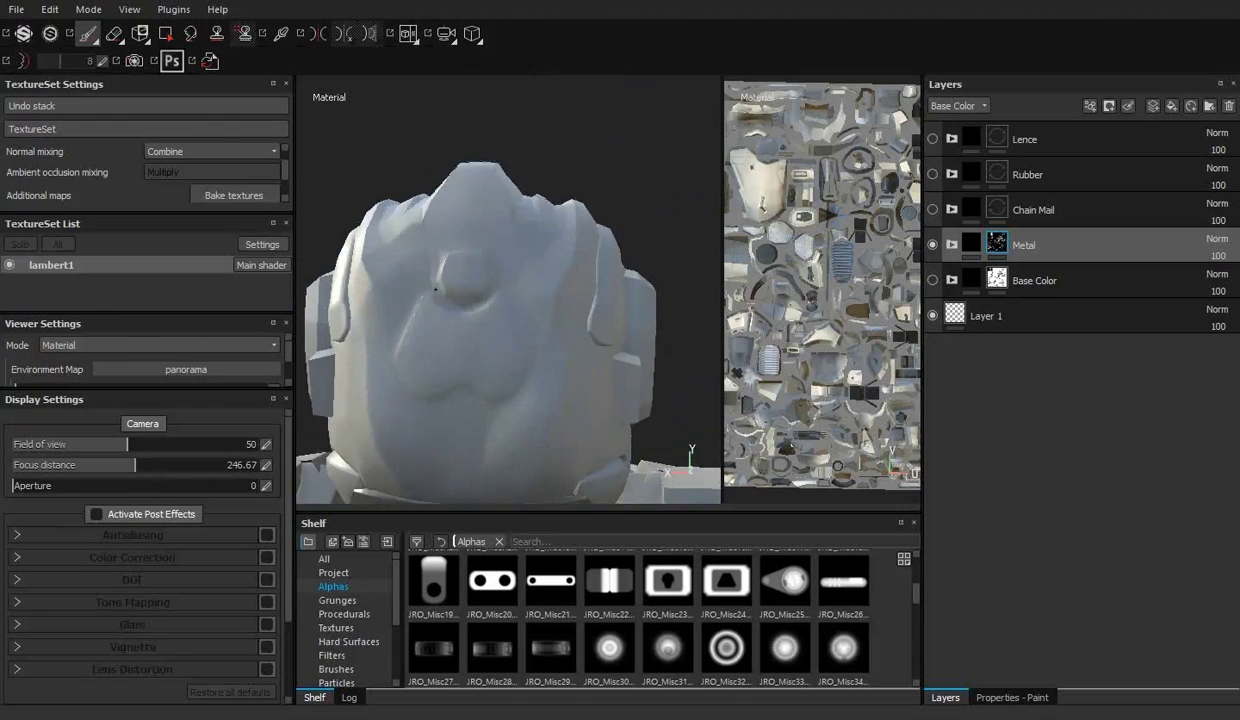
pyautogui.moveTo(470, 180)
pyautogui.mouseDown()
pyautogui.moveTo(433, 270)
pyautogui.moveTo(572, 322)
pyautogui.mouseUp()
pyautogui.moveTo(619, 186); pyautogui.dragTo(613, 227)
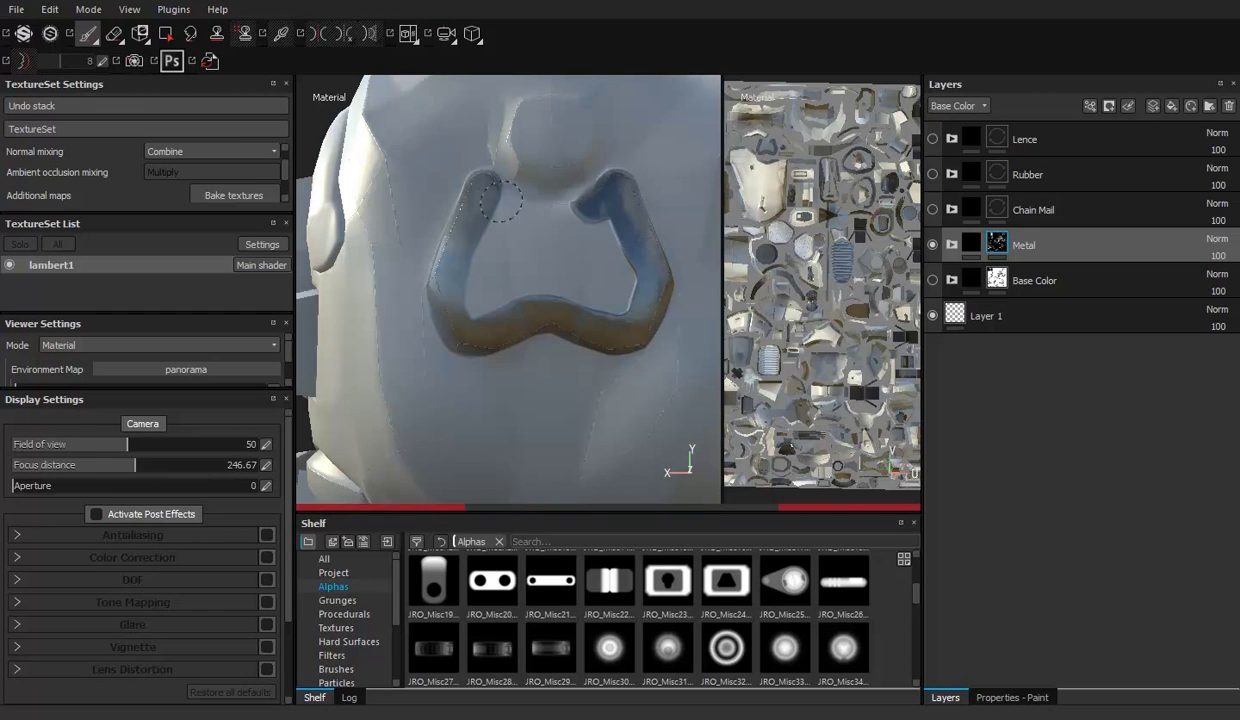
pyautogui.moveTo(505, 257)
pyautogui.keyDown('alt'); pyautogui.mouseDown()
pyautogui.moveTo(601, 207)
pyautogui.moveTo(554, 199)
pyautogui.moveTo(548, 288)
pyautogui.moveTo(517, 234)
pyautogui.mouseUp(); pyautogui.keyUp('alt')
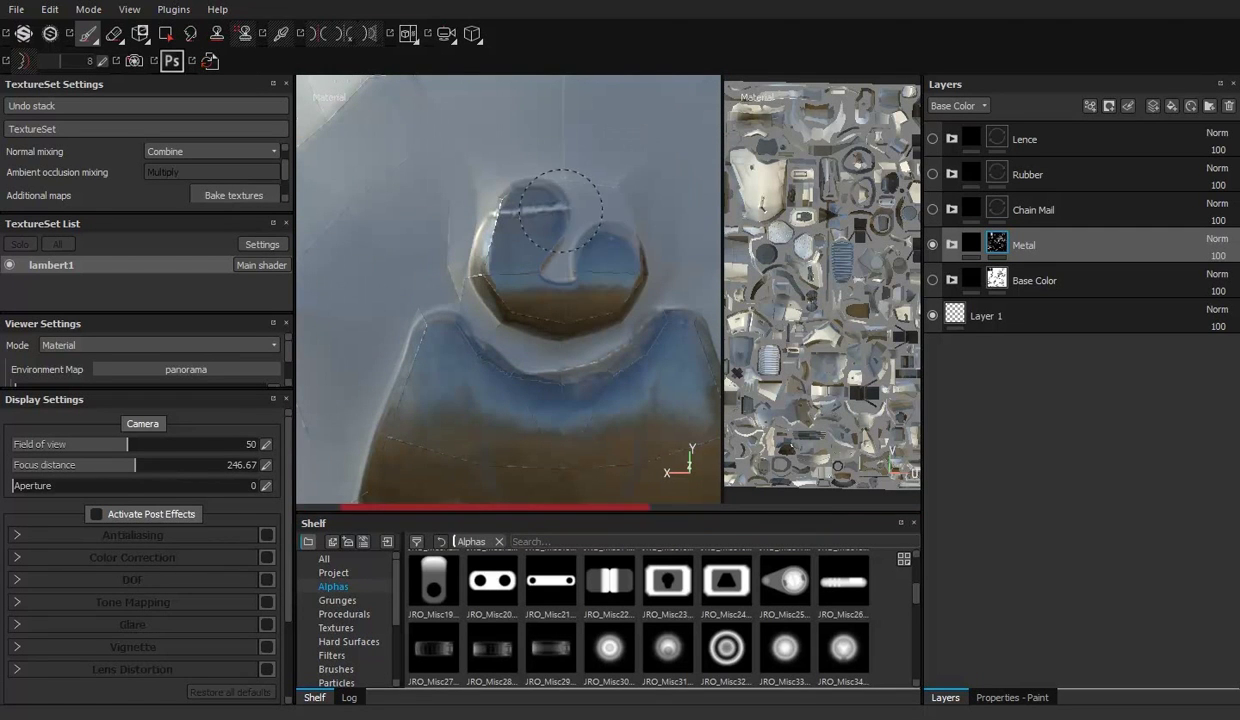
pyautogui.keyDown('alt'); pyautogui.moveTo(608, 222); pyautogui.dragTo(631, 227, button='right'); pyautogui.keyUp('alt')
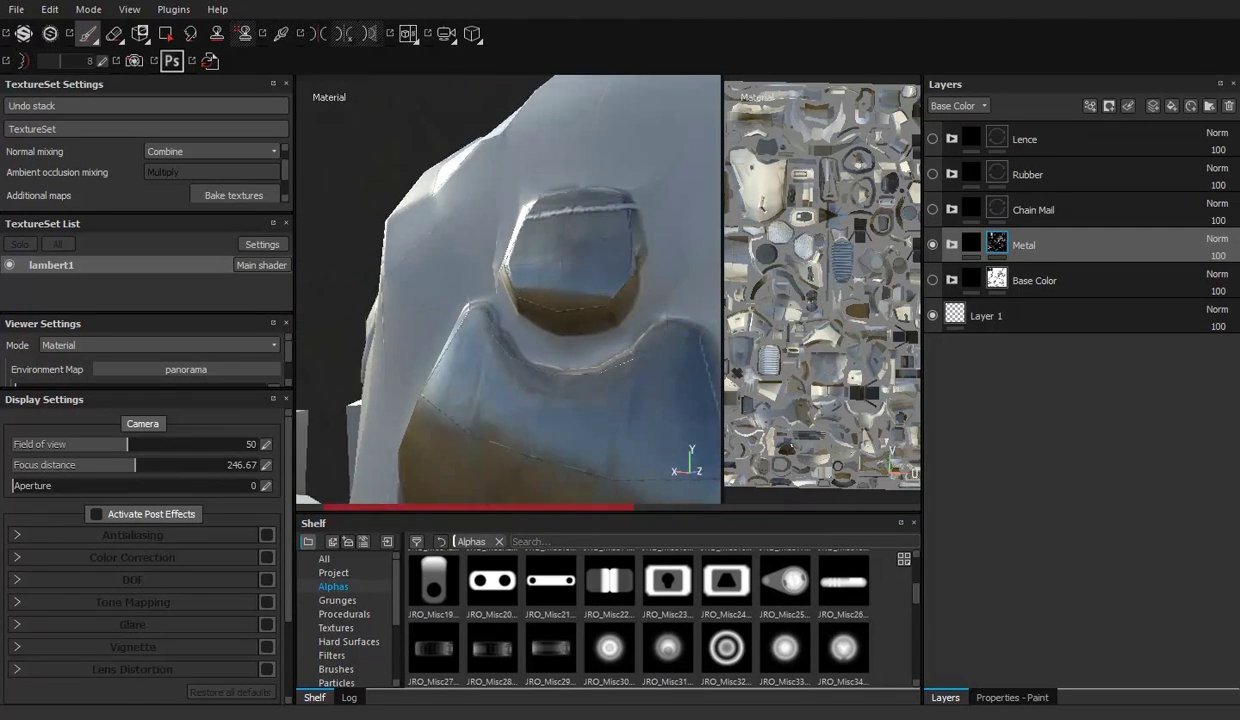
pyautogui.keyDown('alt'); pyautogui.moveTo(631, 227); pyautogui.dragTo(545, 230); pyautogui.keyUp('alt')
pyautogui.keyDown('alt'); pyautogui.moveTo(545, 230); pyautogui.dragTo(508, 256, button='right'); pyautogui.keyUp('alt')
pyautogui.press('f')
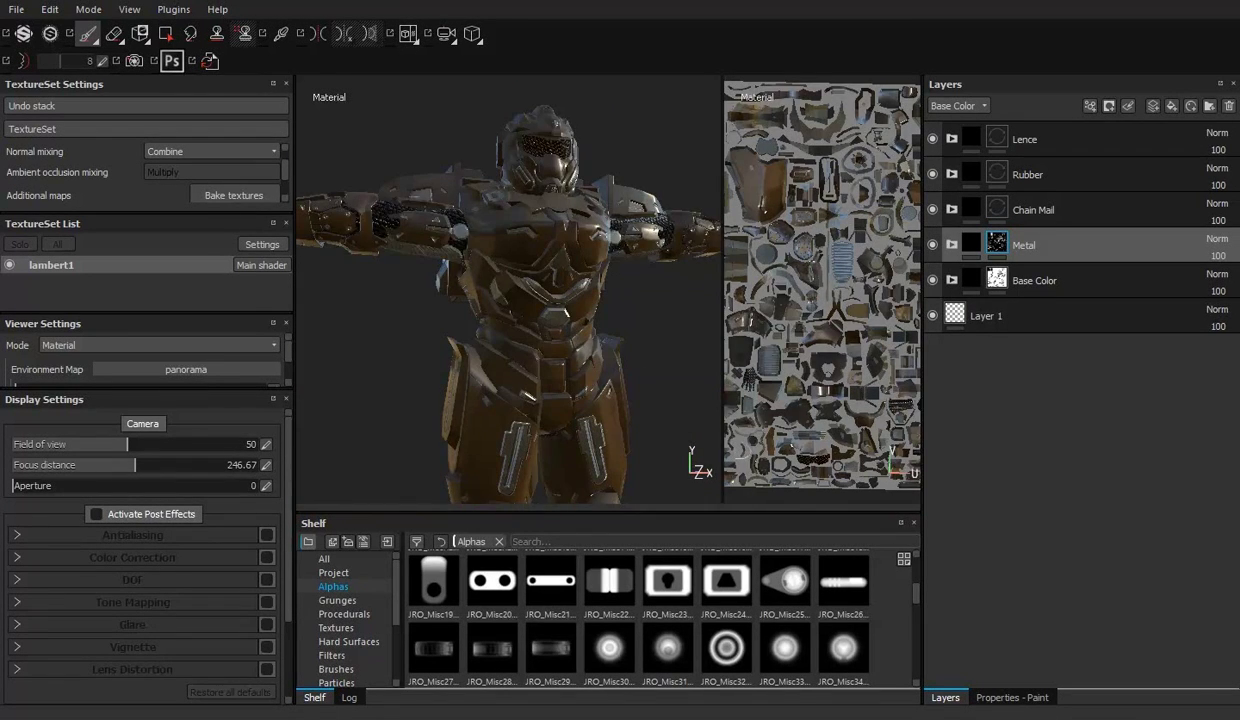
# Step: Rename the new layer to Dirt and give it a black mask
pyautogui.keyDown('alt'); pyautogui.moveTo(556, 225); pyautogui.dragTo(633, 233); pyautogui.keyUp('alt')
pyautogui.press('f')
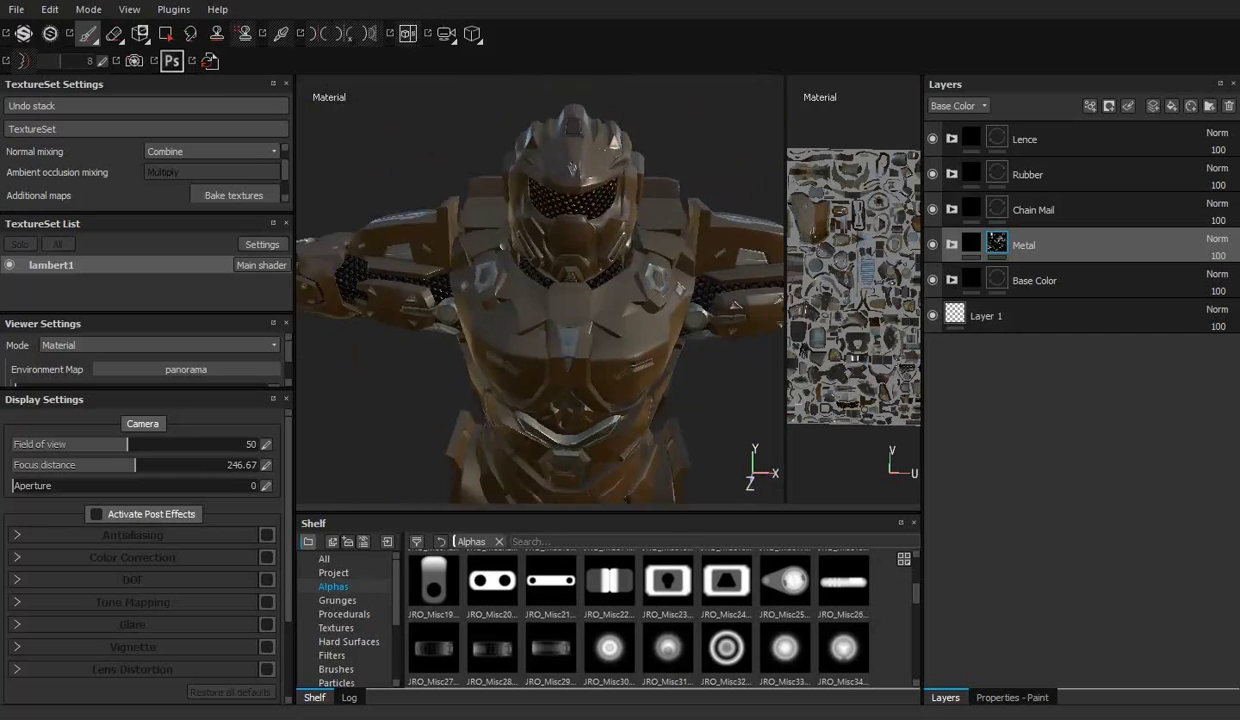
pyautogui.keyDown('alt'); pyautogui.moveTo(622, 283); pyautogui.dragTo(605, 294); pyautogui.keyUp('alt')
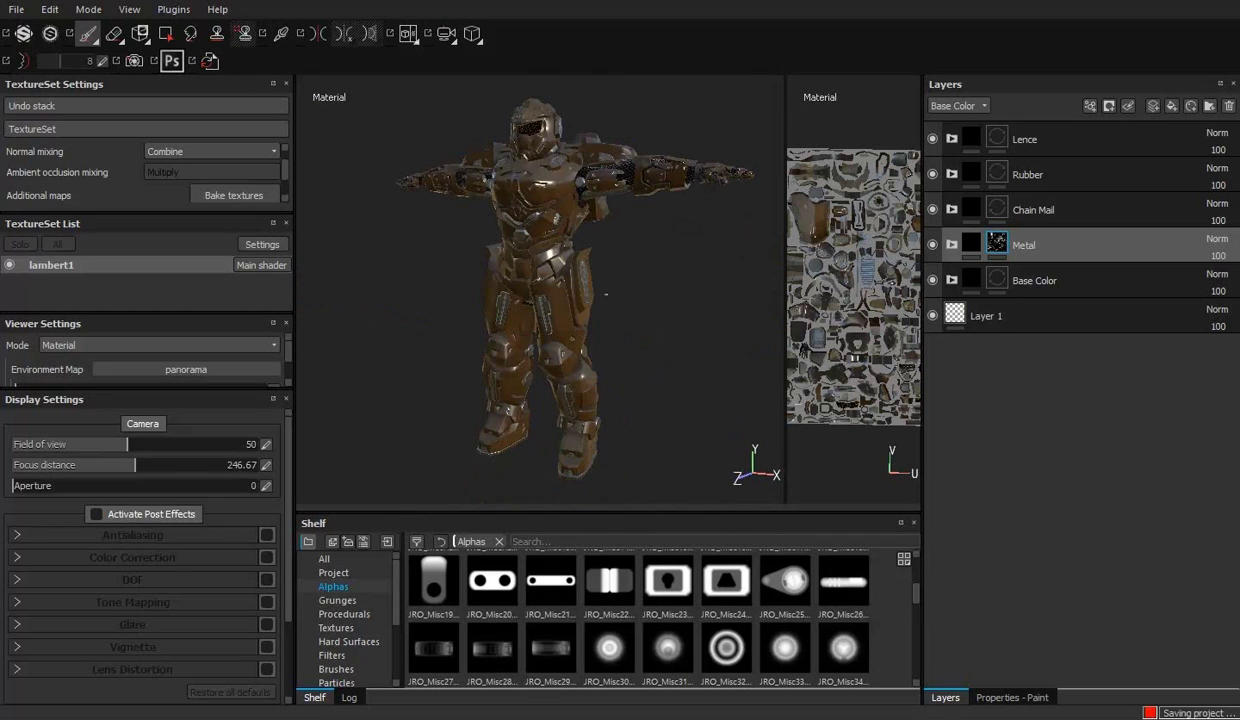
pyautogui.doubleClick(1011, 137)
pyautogui.write('D')
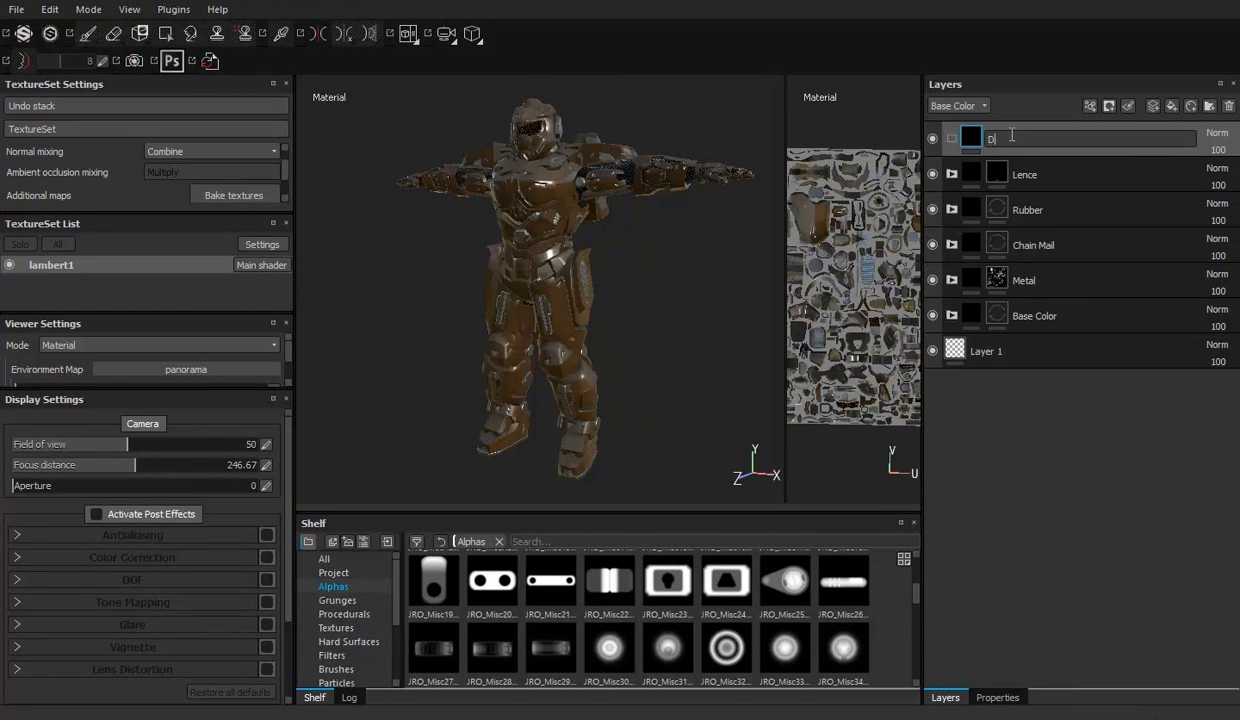
pyautogui.rightClick(1013, 140)
pyautogui.click(1158, 447)
pyautogui.moveTo(620, 499); pyautogui.dragTo(620, 327)
pyautogui.click(352, 541)
# Step: Search the shelf materials for 'con' and drag Concrete Smooth into the Dirt group
pyautogui.click(553, 358)
pyautogui.write('con')
pyautogui.click(338, 527)
pyautogui.press('BackSpace')
pyautogui.moveTo(727, 395); pyautogui.dragTo(995, 140)
pyautogui.moveTo(749, 328)
pyautogui.mouseDown()
pyautogui.moveTo(681, 360)
pyautogui.moveTo(653, 570)
pyautogui.mouseUp()
# Step: Darken the fill's base colour, then add an MG Dirt generator to the Dirt layer's mask
pyautogui.click(1006, 697)
pyautogui.moveTo(1024, 440); pyautogui.dragTo(1033, 448)
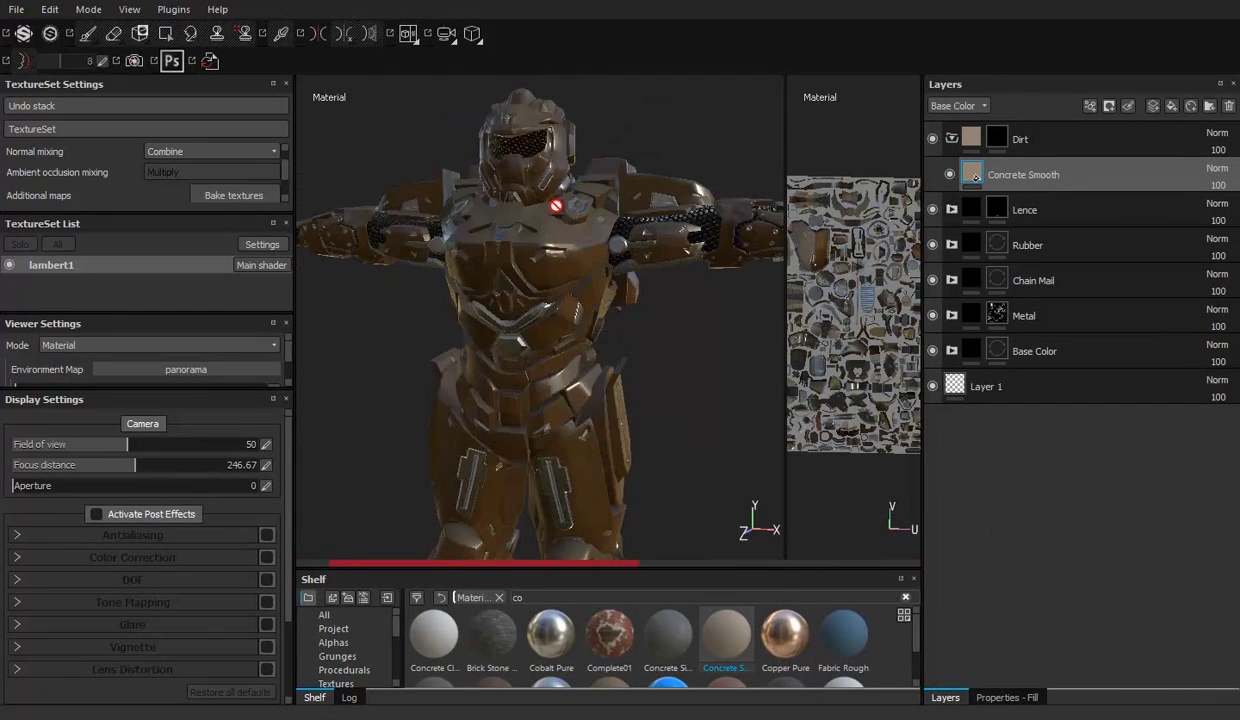
pyautogui.click(1020, 139)
pyautogui.click(1012, 697)
pyautogui.click(945, 697)
pyautogui.rightClick(969, 130)
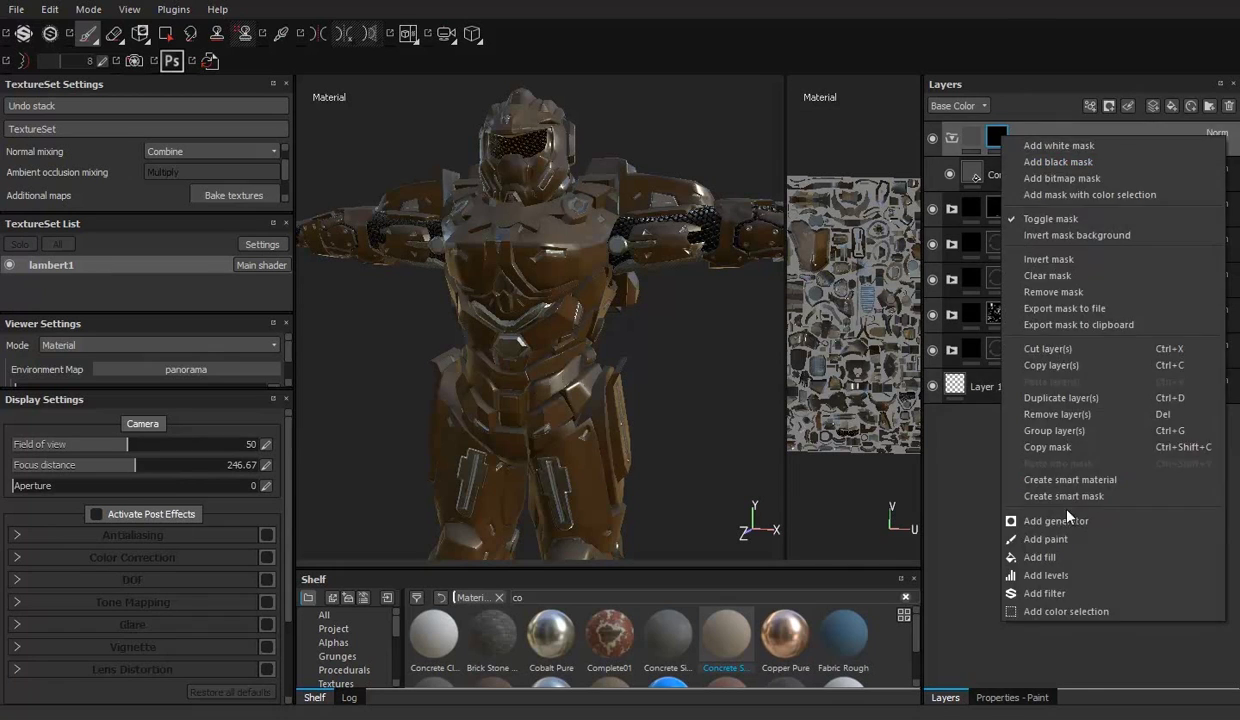
pyautogui.click(1033, 492)
pyautogui.click(1075, 128)
pyautogui.click(1202, 182)
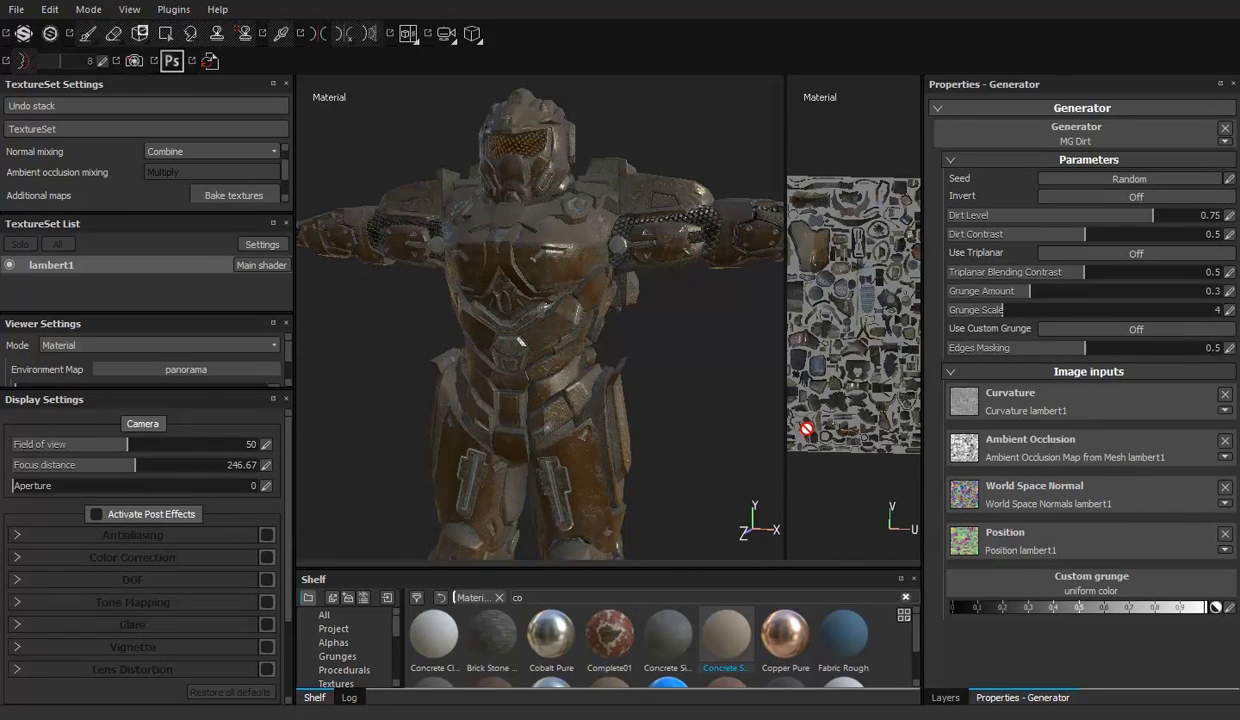
# Step: Tune the MG Dirt Level to 0.62, then 0.64, checking the chest and helmet
pyautogui.scroll(5, 603, 388)
pyautogui.keyDown('alt'); pyautogui.moveTo(603, 388); pyautogui.dragTo(565, 255); pyautogui.keyUp('alt')
pyautogui.moveTo(1150, 215); pyautogui.dragTo(1097, 224)
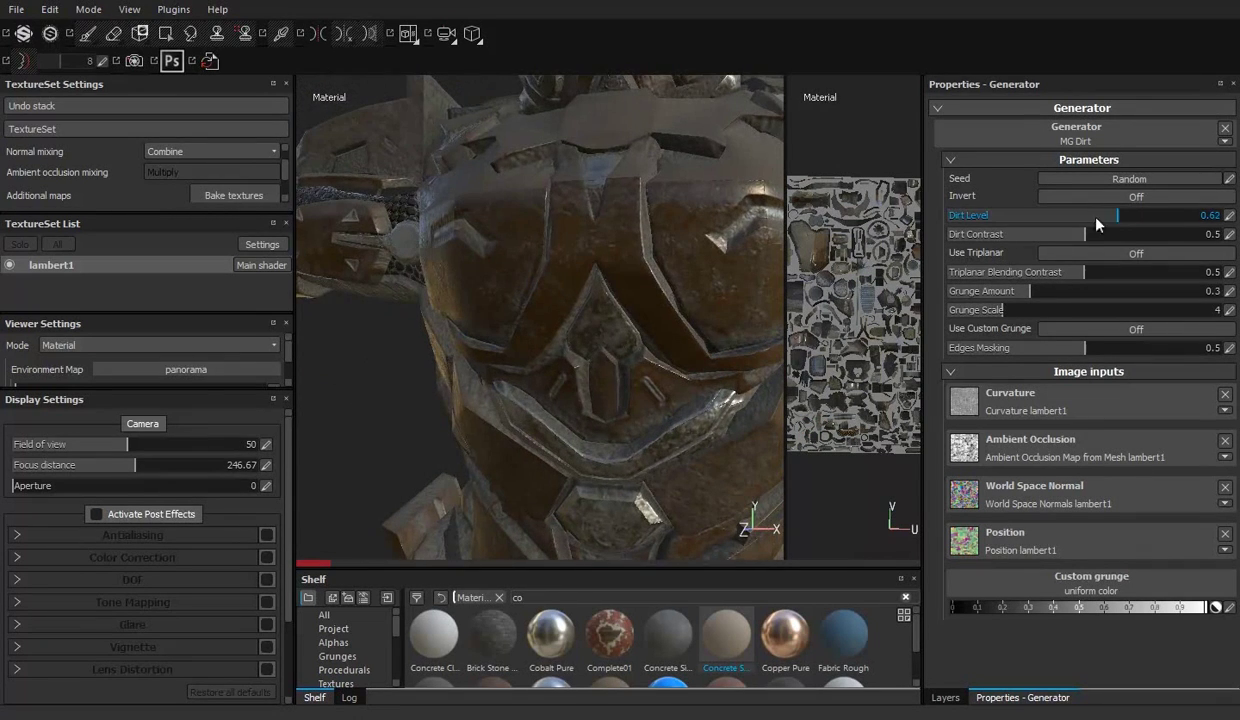
pyautogui.keyDown('alt'); pyautogui.moveTo(612, 316); pyautogui.dragTo(590, 336); pyautogui.keyUp('alt')
pyautogui.moveTo(604, 255)
pyautogui.keyDown('alt'); pyautogui.mouseDown()
pyautogui.moveTo(598, 324)
pyautogui.moveTo(562, 296)
pyautogui.moveTo(609, 443)
pyautogui.moveTo(659, 392)
pyautogui.mouseUp(); pyautogui.keyUp('alt')
pyautogui.moveTo(1070, 215); pyautogui.dragTo(1121, 215)
pyautogui.moveTo(564, 381)
pyautogui.keyDown('alt'); pyautogui.mouseDown()
pyautogui.moveTo(614, 390)
pyautogui.moveTo(522, 238)
pyautogui.moveTo(512, 268)
pyautogui.mouseUp(); pyautogui.keyUp('alt')
# Step: Darken the Concrete Smooth fill's colour further and review the torso and helmet
pyautogui.click(945, 697)
pyautogui.click(985, 197)
pyautogui.click(1035, 392)
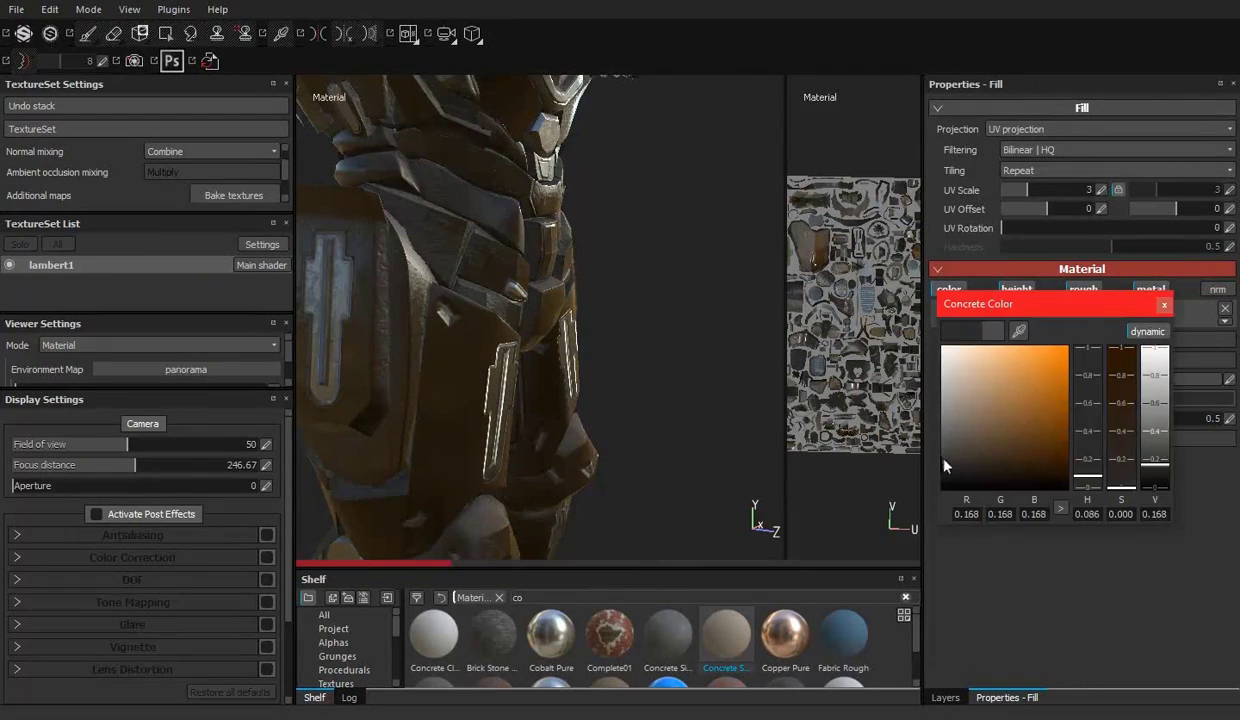
pyautogui.click(1164, 304)
pyautogui.click(945, 697)
pyautogui.moveTo(573, 274)
pyautogui.keyDown('alt'); pyautogui.mouseDown()
pyautogui.moveTo(553, 390)
pyautogui.moveTo(664, 401)
pyautogui.moveTo(476, 418)
pyautogui.mouseUp(); pyautogui.keyUp('alt')
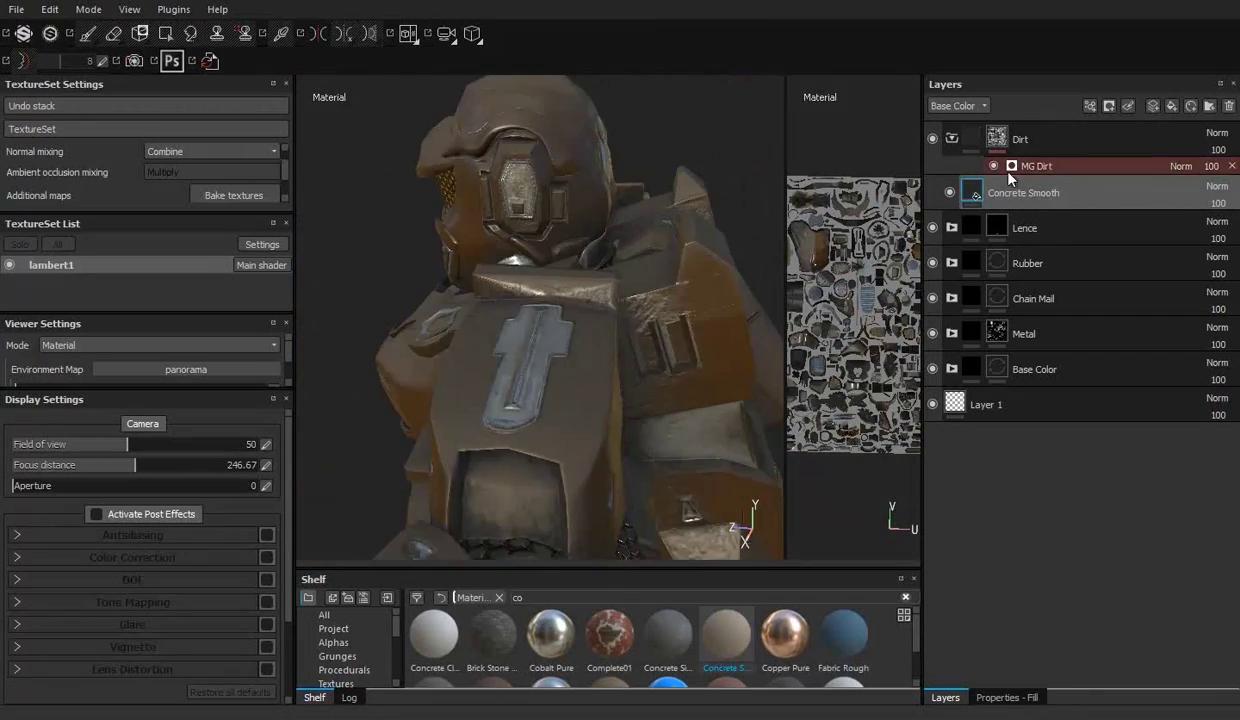
pyautogui.keyDown('alt'); pyautogui.moveTo(560, 300); pyautogui.dragTo(669, 443); pyautogui.keyUp('alt')
# Step: Replace the MG Dirt generator with the Dirt Dry smart mask on the Dirt folder
pyautogui.press('Delete')
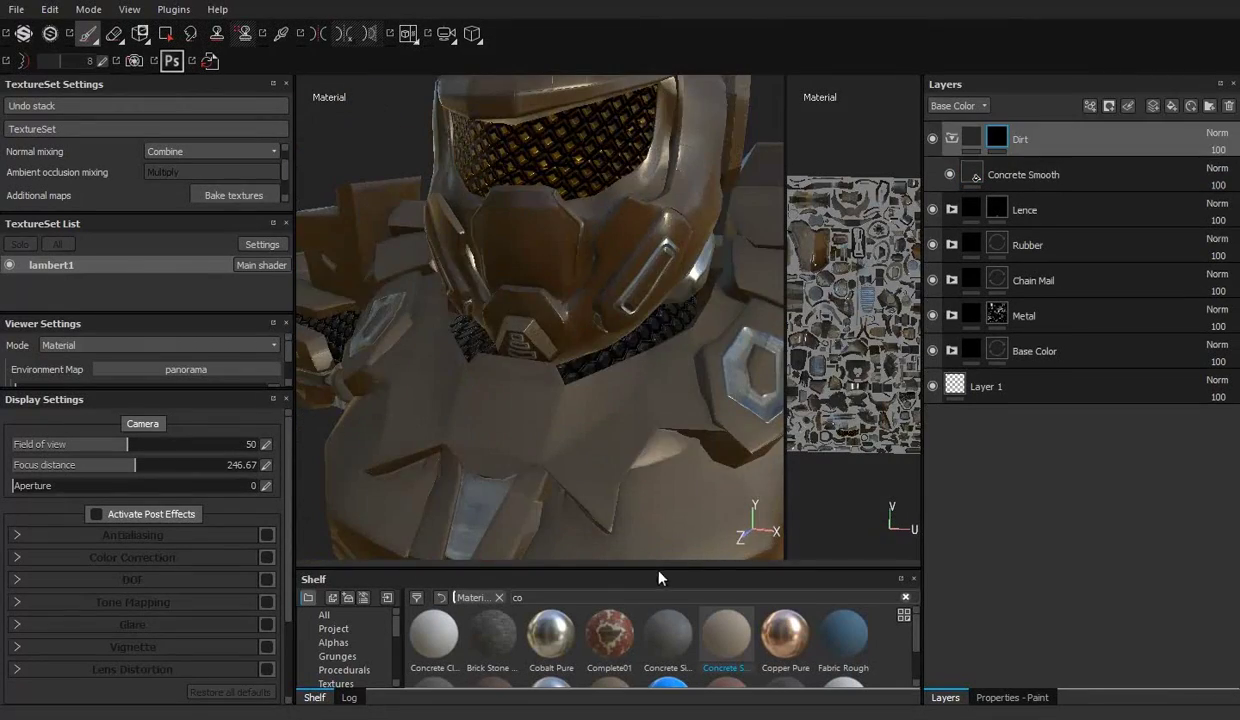
pyautogui.moveTo(659, 576); pyautogui.dragTo(655, 358)
pyautogui.click(345, 583)
pyautogui.moveTo(726, 422); pyautogui.dragTo(1030, 145)
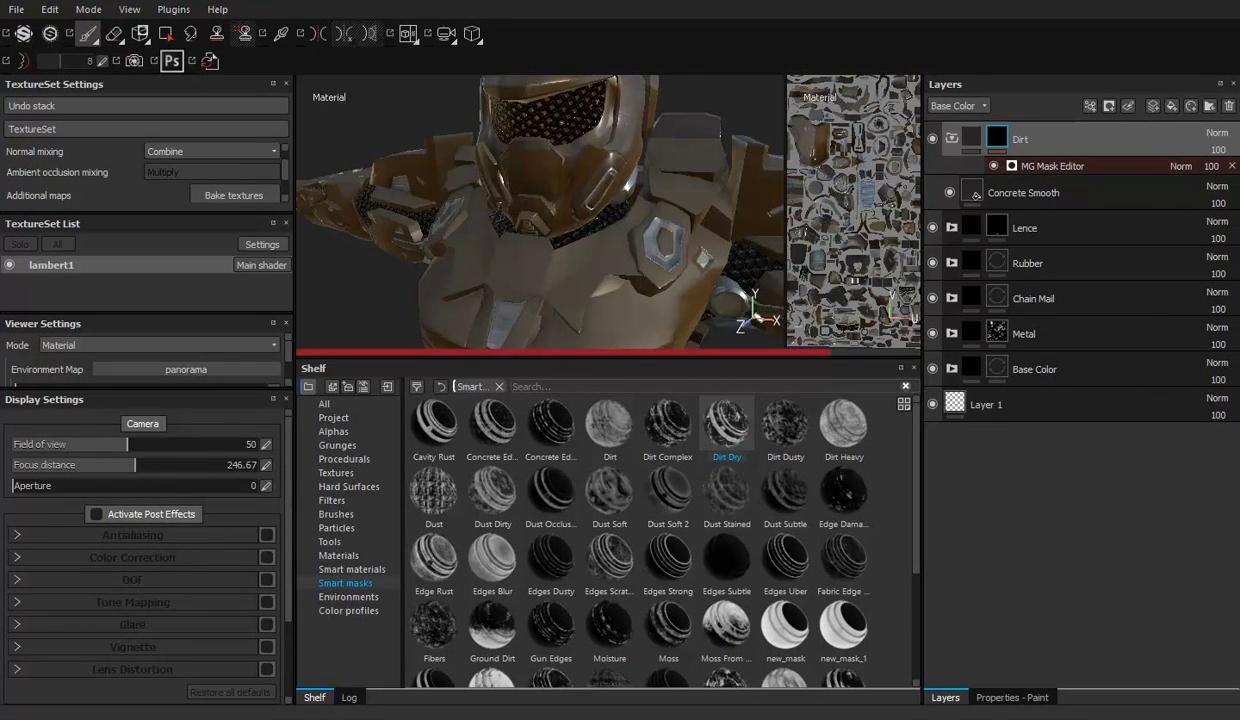
pyautogui.moveTo(709, 359); pyautogui.dragTo(709, 568)
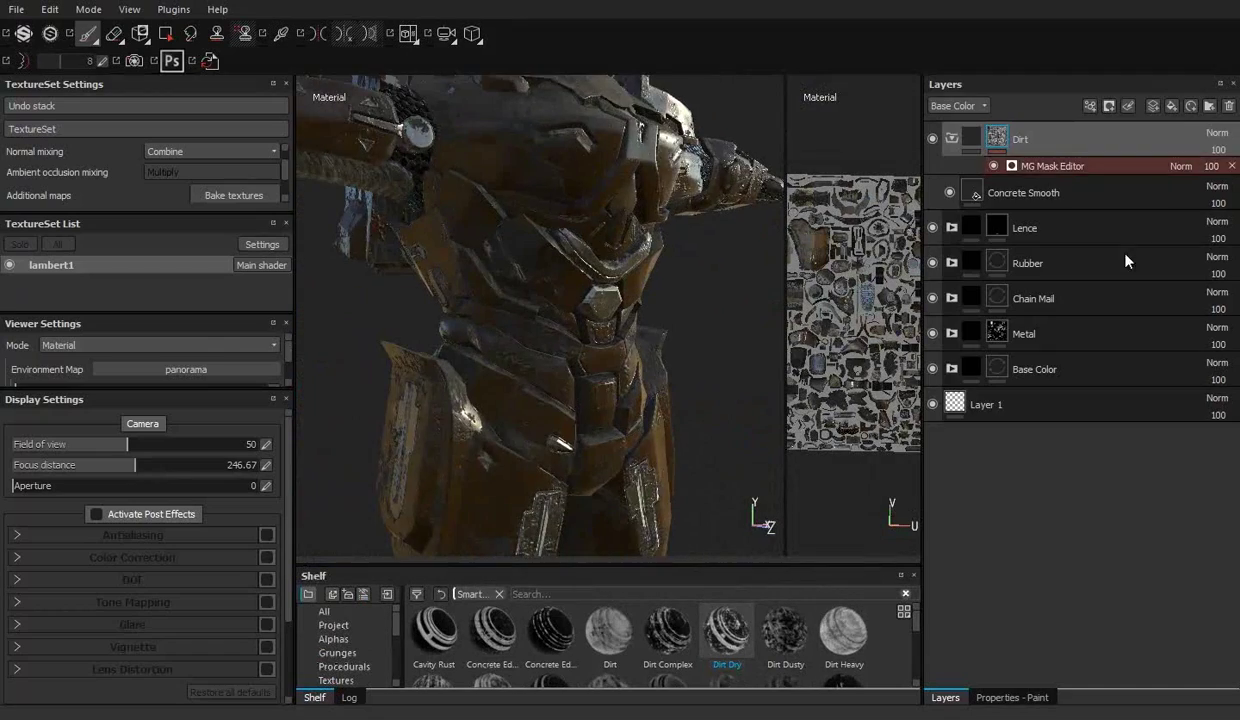
# Step: Lower the Dirt mask's Global Balance to 0.33 and inspect the armour
pyautogui.click(1100, 166)
pyautogui.click(1036, 217)
pyautogui.moveTo(703, 374)
pyautogui.keyDown('alt'); pyautogui.mouseDown()
pyautogui.moveTo(651, 338)
pyautogui.moveTo(579, 364)
pyautogui.moveTo(567, 351)
pyautogui.mouseUp(); pyautogui.keyUp('alt')
pyautogui.keyDown('alt'); pyautogui.moveTo(567, 351); pyautogui.dragTo(622, 324, button='middle'); pyautogui.keyUp('alt')
pyautogui.moveTo(622, 324)
pyautogui.keyDown('alt'); pyautogui.mouseDown()
pyautogui.moveTo(631, 396)
pyautogui.moveTo(503, 351)
pyautogui.moveTo(559, 296)
pyautogui.moveTo(410, 327)
pyautogui.moveTo(515, 334)
pyautogui.moveTo(631, 364)
pyautogui.mouseUp(); pyautogui.keyUp('alt')
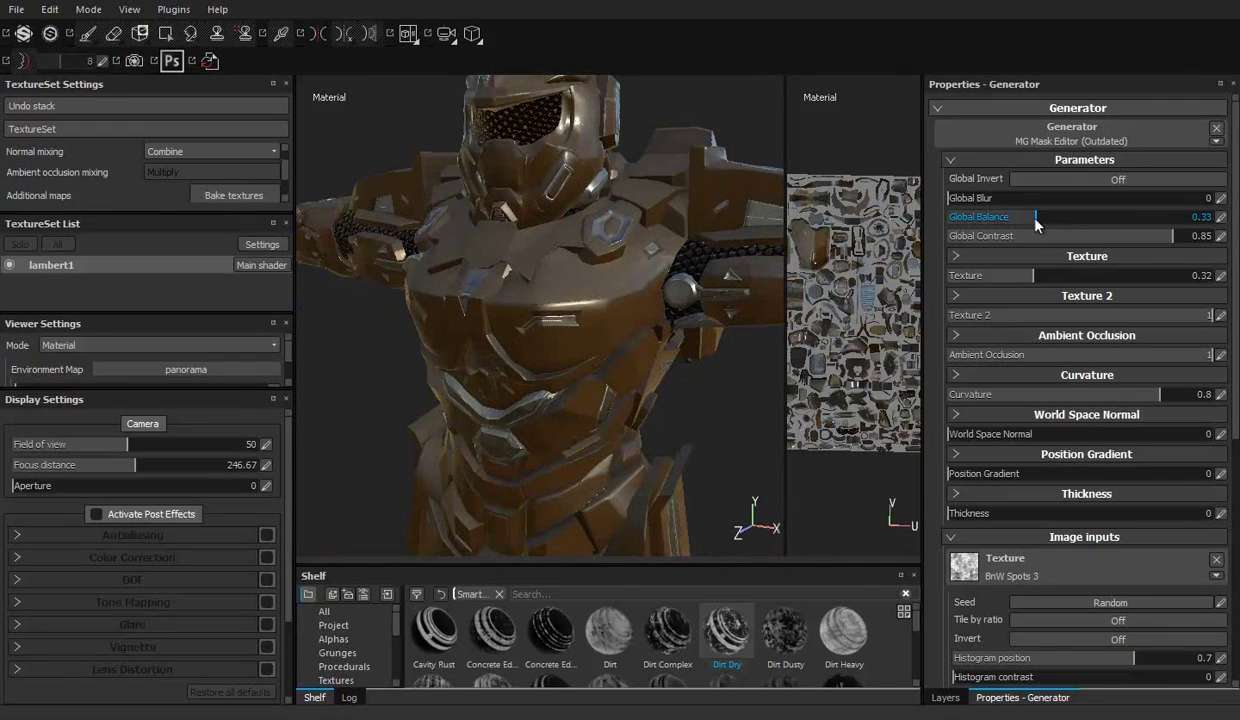
# Step: Raise the Global Balance to 0.56, then nudge it up to about 0.66
pyautogui.moveTo(1036, 224); pyautogui.dragTo(1095, 217)
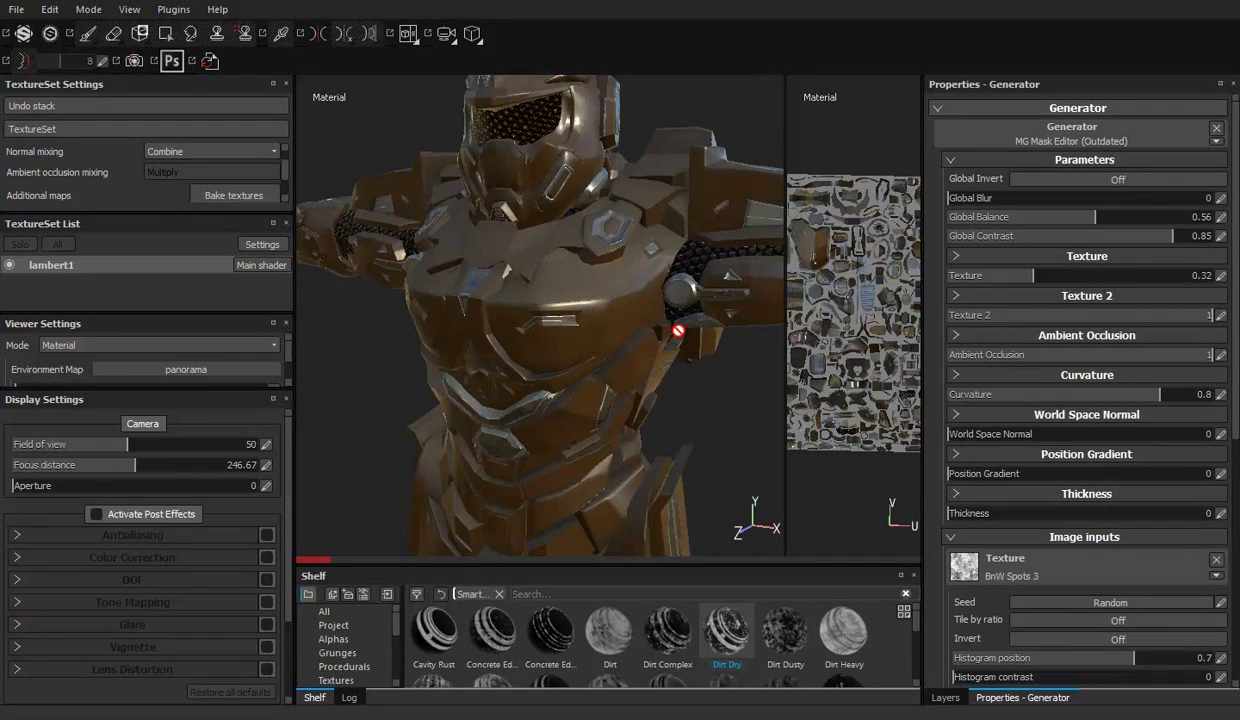
pyautogui.moveTo(648, 342)
pyautogui.keyDown('alt'); pyautogui.mouseDown()
pyautogui.moveTo(530, 318)
pyautogui.moveTo(587, 310)
pyautogui.moveTo(440, 318)
pyautogui.moveTo(577, 324)
pyautogui.mouseUp(); pyautogui.keyUp('alt')
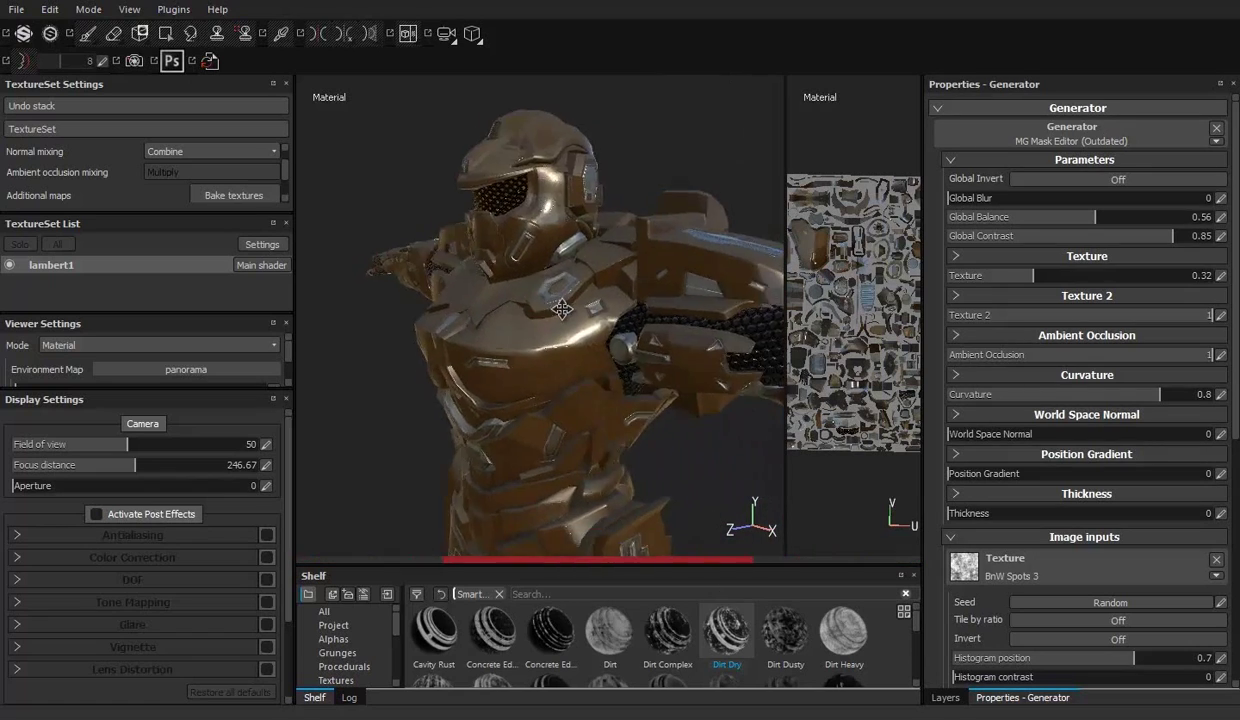
pyautogui.scroll(3, 577, 324)
pyautogui.scroll(3, 577, 324)
pyautogui.scroll(2, 577, 324)
pyautogui.click(1103, 217)
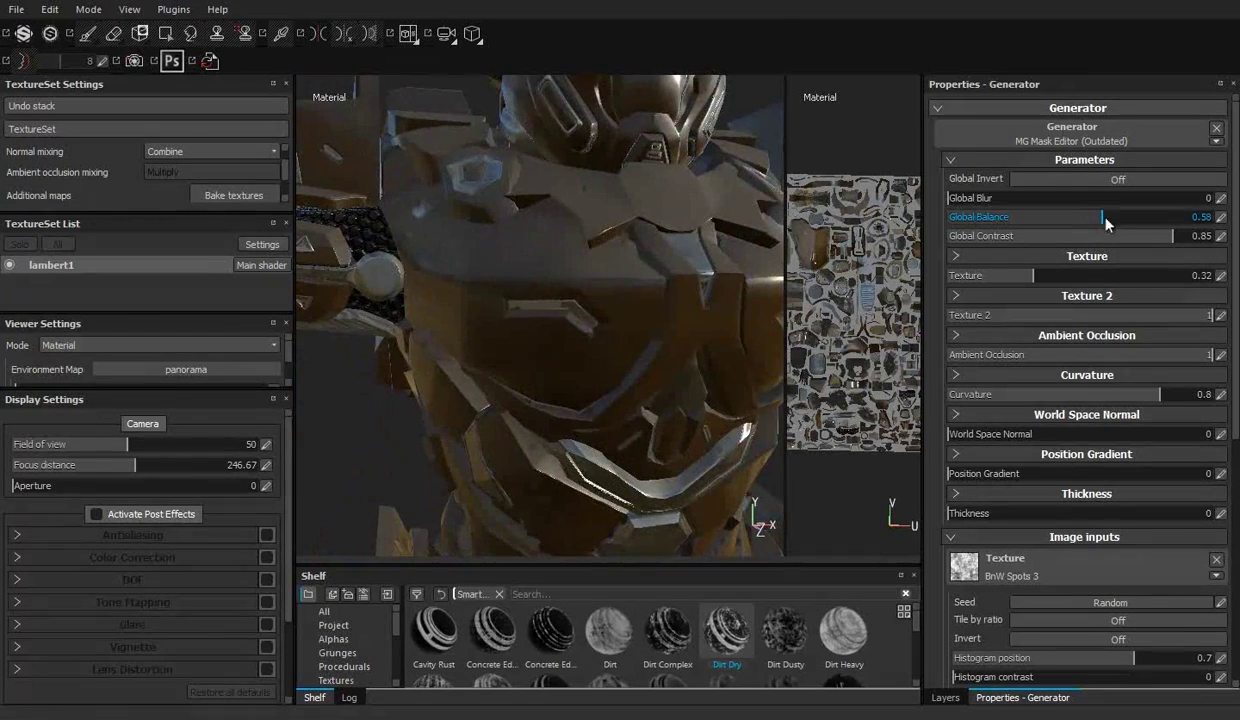
pyautogui.scroll(-3, 410, 325)
pyautogui.scroll(-3, 381, 328)
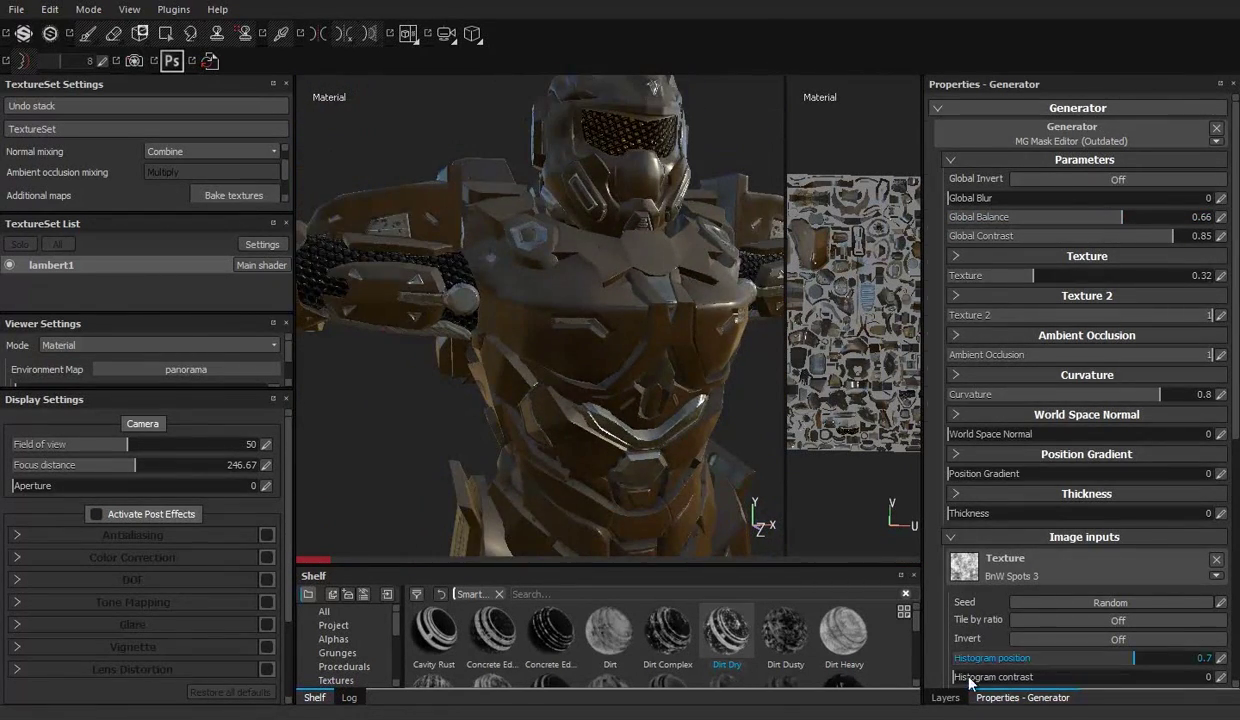
# Step: Return to the layer stack and scroll through the side panels
pyautogui.click(945, 697)
pyautogui.scroll(-2, 277, 177)
pyautogui.scroll(-3, 284, 200)
pyautogui.scroll(-5, 243, 385)
pyautogui.moveTo(210, 392); pyautogui.dragTo(210, 555)
pyautogui.scroll(5, 280, 423)
# Step: Add an Emissive channel to the lambert1 texture set, then select the Lence folder
pyautogui.scroll(2, 222, 175)
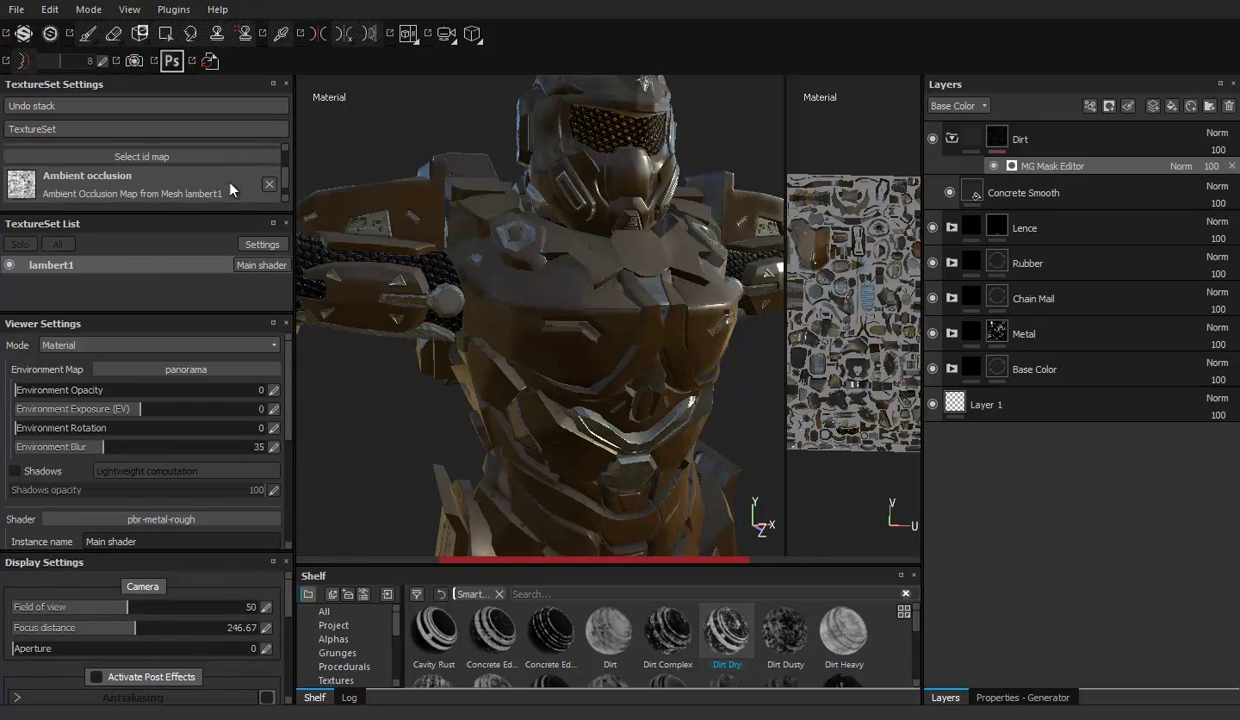
pyautogui.moveTo(211, 212); pyautogui.dragTo(210, 343)
pyautogui.scroll(4, 270, 170)
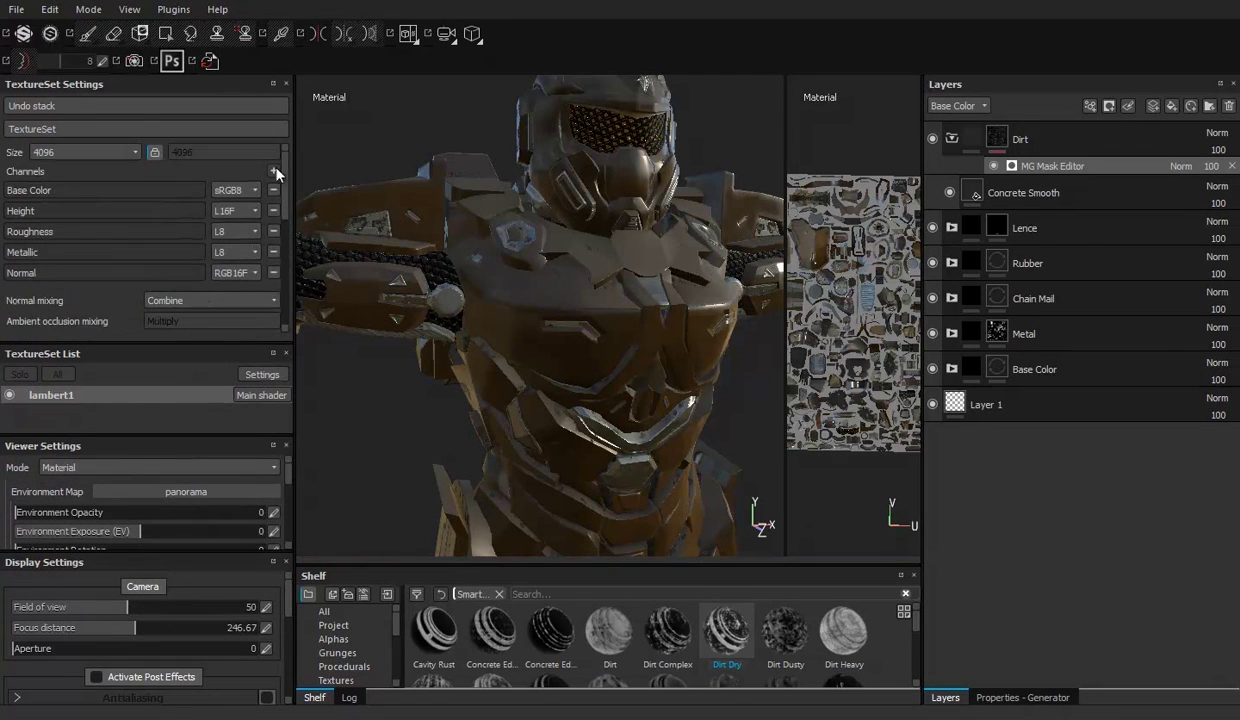
pyautogui.click(274, 170)
pyautogui.click(303, 286)
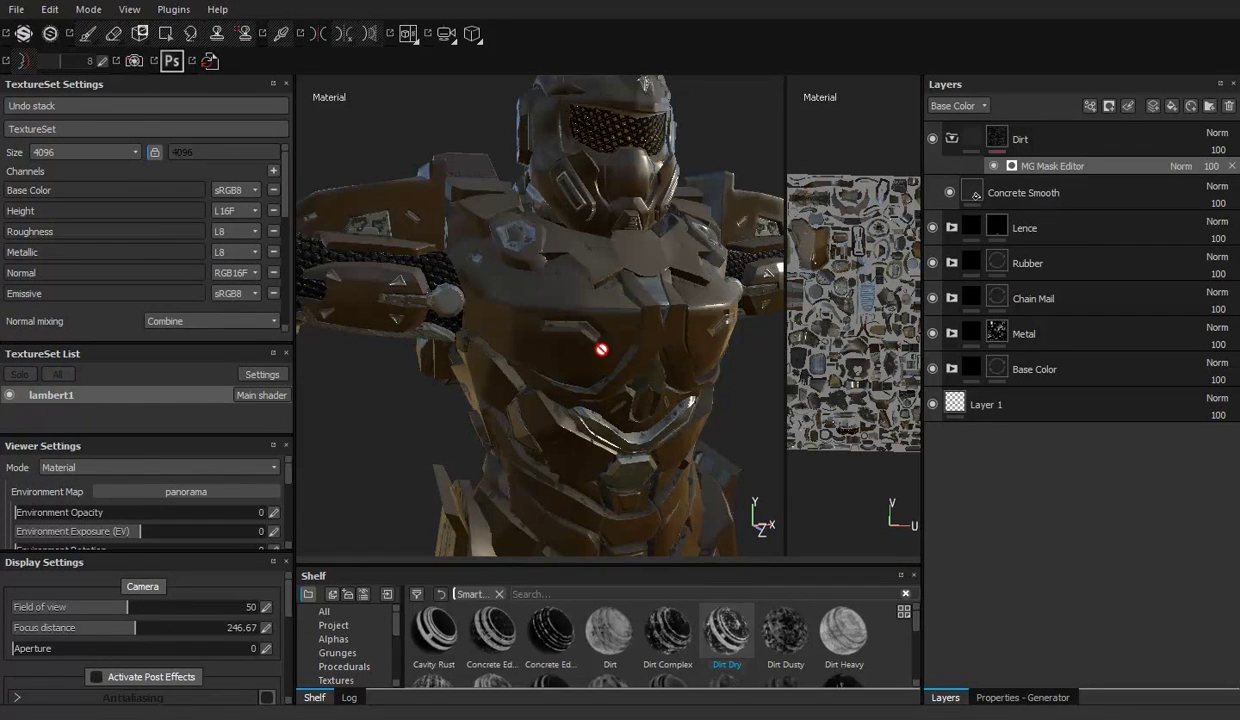
pyautogui.keyDown('alt'); pyautogui.moveTo(601, 349); pyautogui.dragTo(634, 368); pyautogui.keyUp('alt')
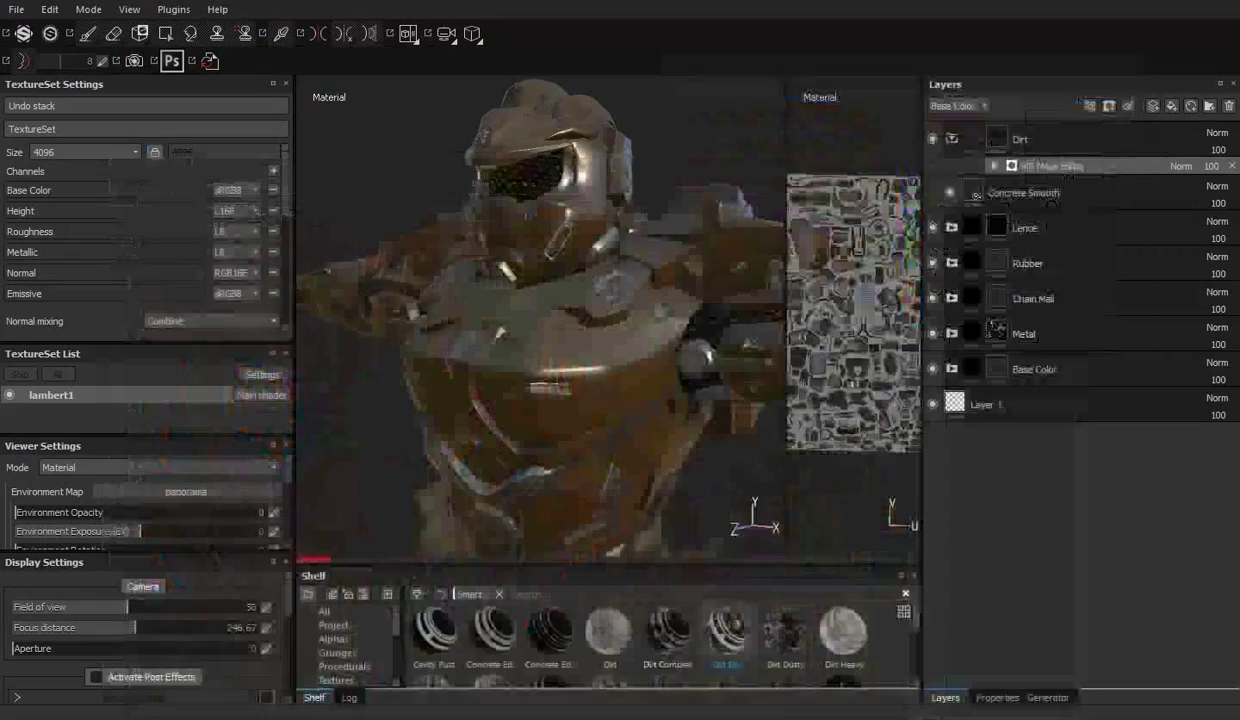
pyautogui.click(1022, 697)
pyautogui.click(945, 697)
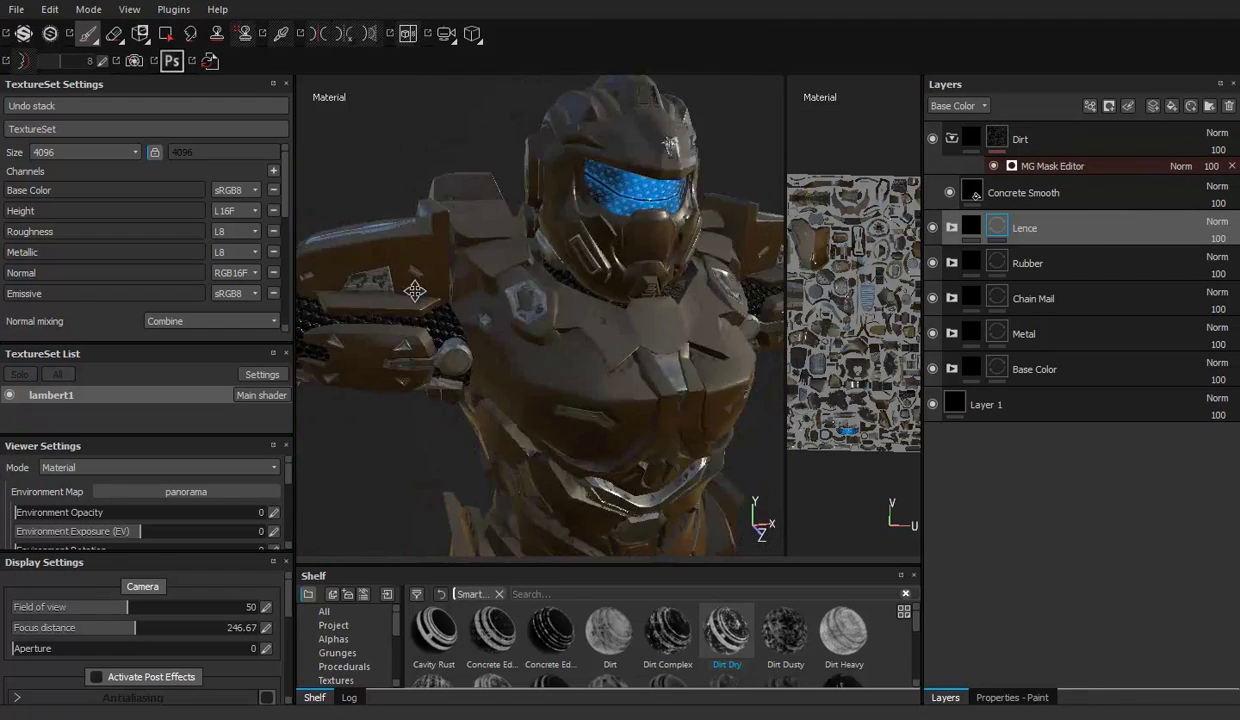
# Step: Create a new layer folder named Lights
pyautogui.click(945, 697)
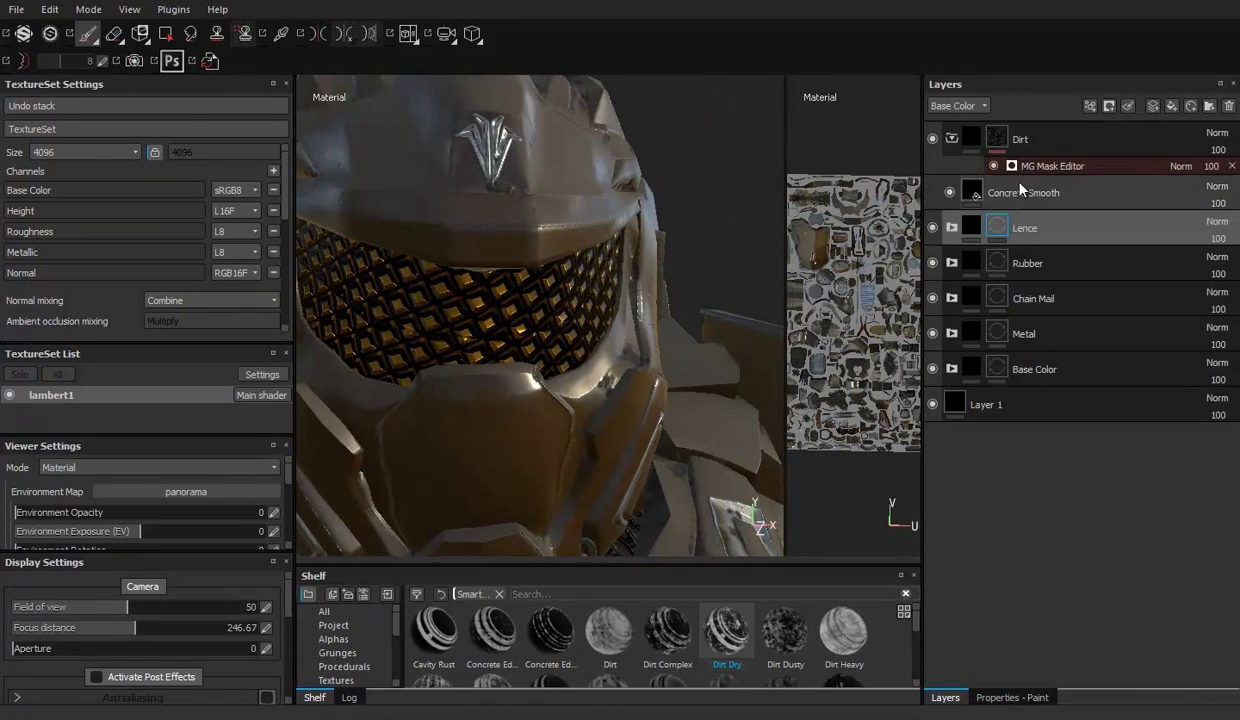
pyautogui.click(1172, 105)
pyautogui.doubleClick(1074, 228)
pyautogui.write('Lights')
pyautogui.press('Return')
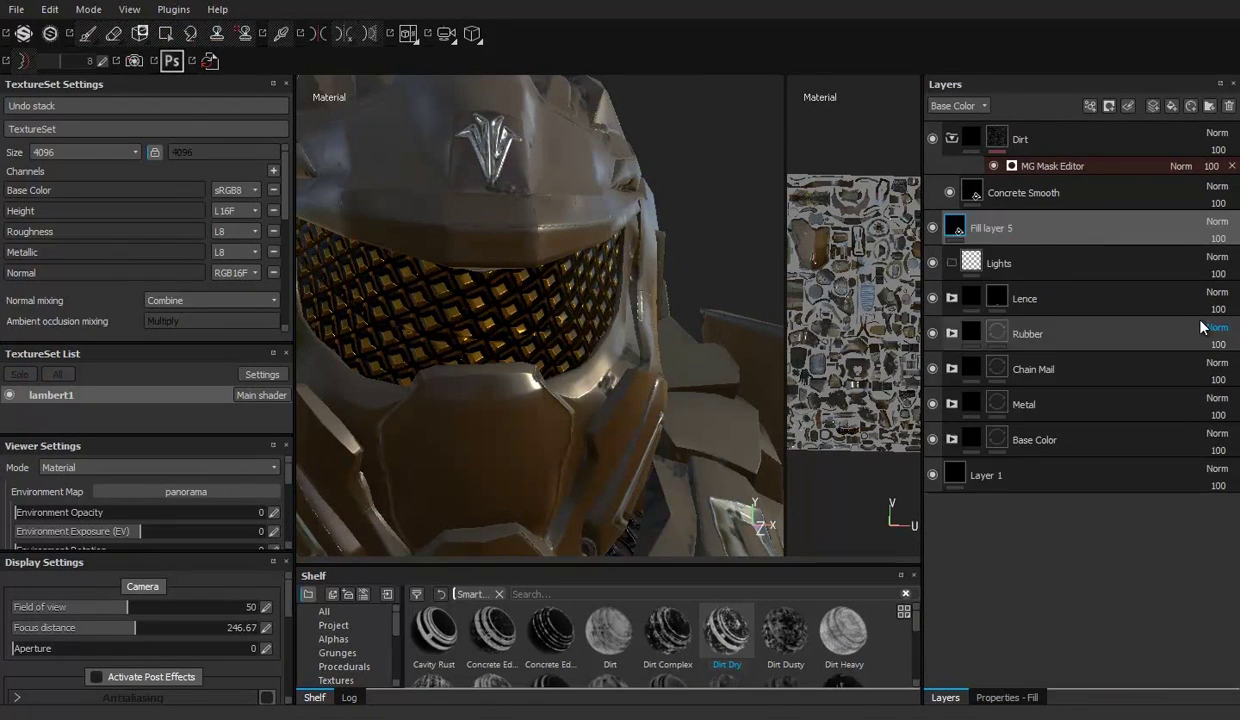
# Step: Give the fill roughness and metallic instead of height, with a dark red base colour
pyautogui.click(1007, 697)
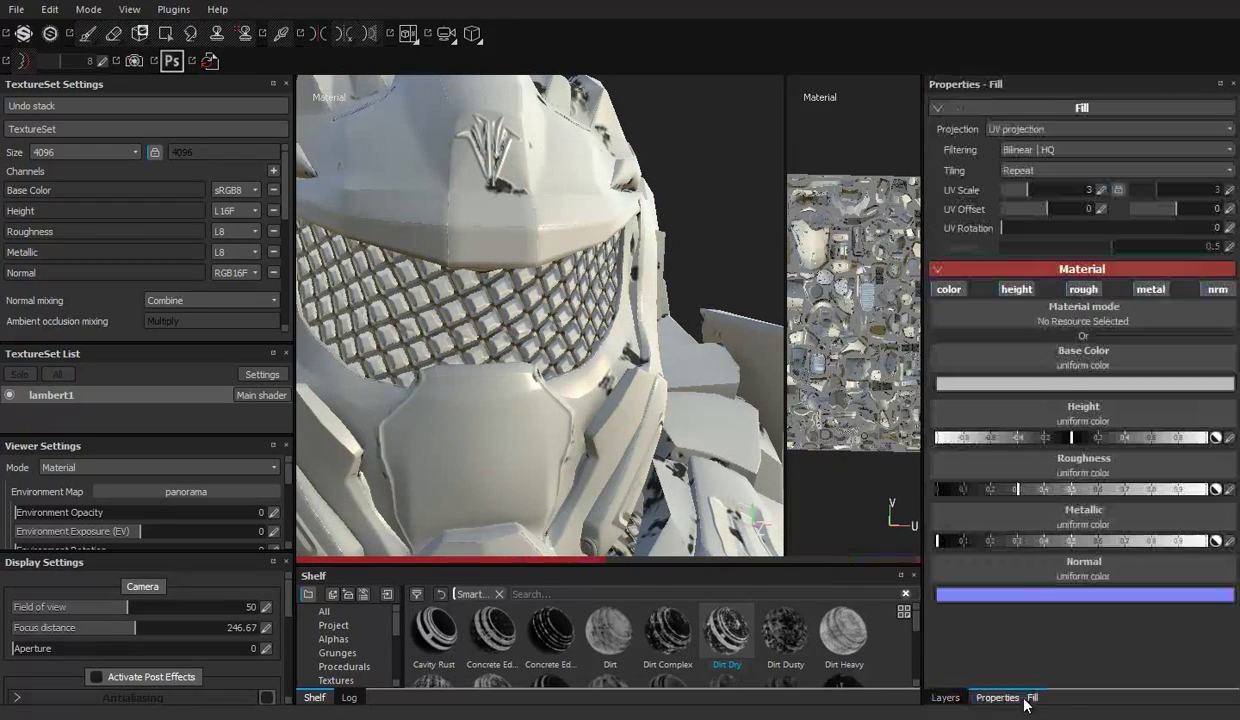
pyautogui.click(1083, 289)
pyautogui.click(1150, 289)
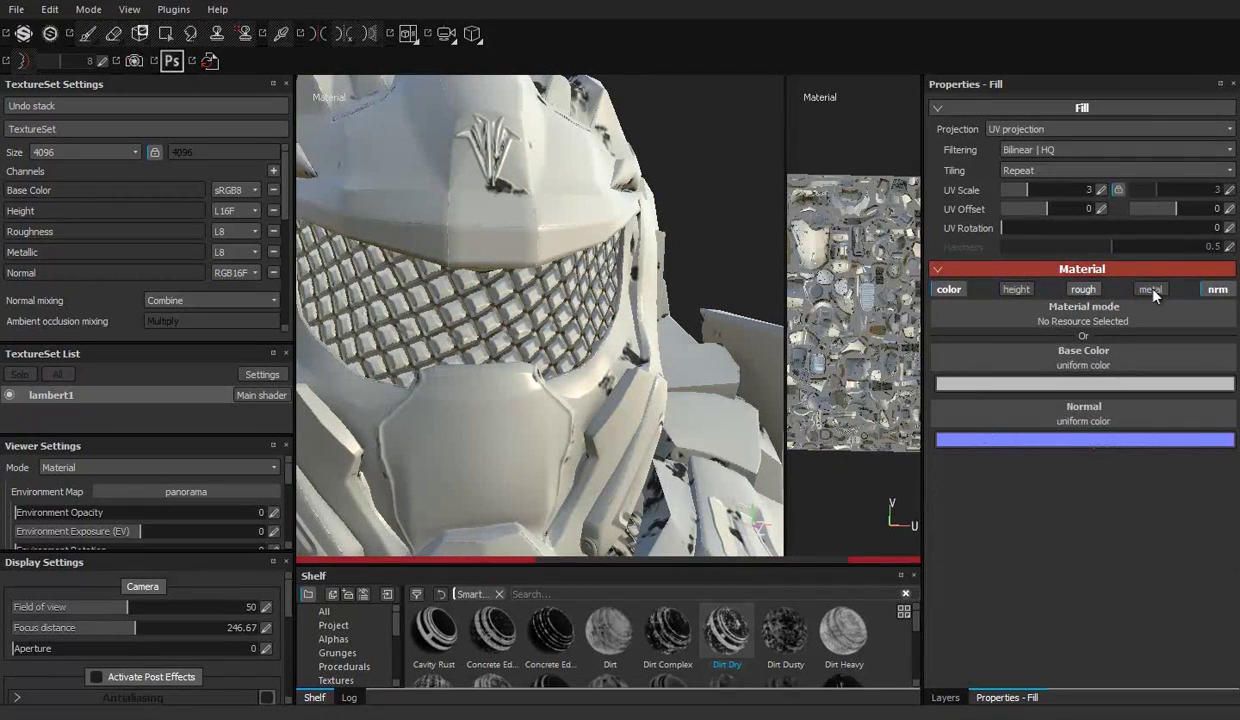
pyautogui.click(1060, 327)
pyautogui.click(1057, 390)
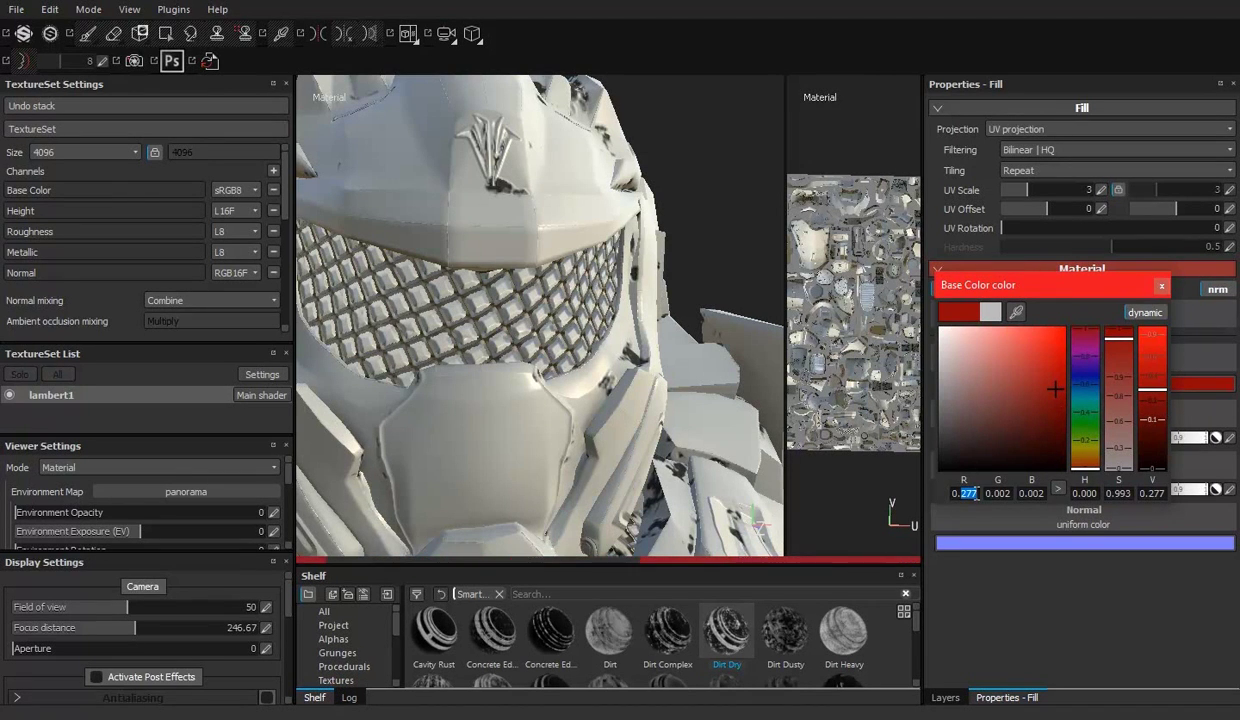
pyautogui.write('0.213')
pyautogui.press('Return')
pyautogui.write('0.052')
pyautogui.press('Tab')
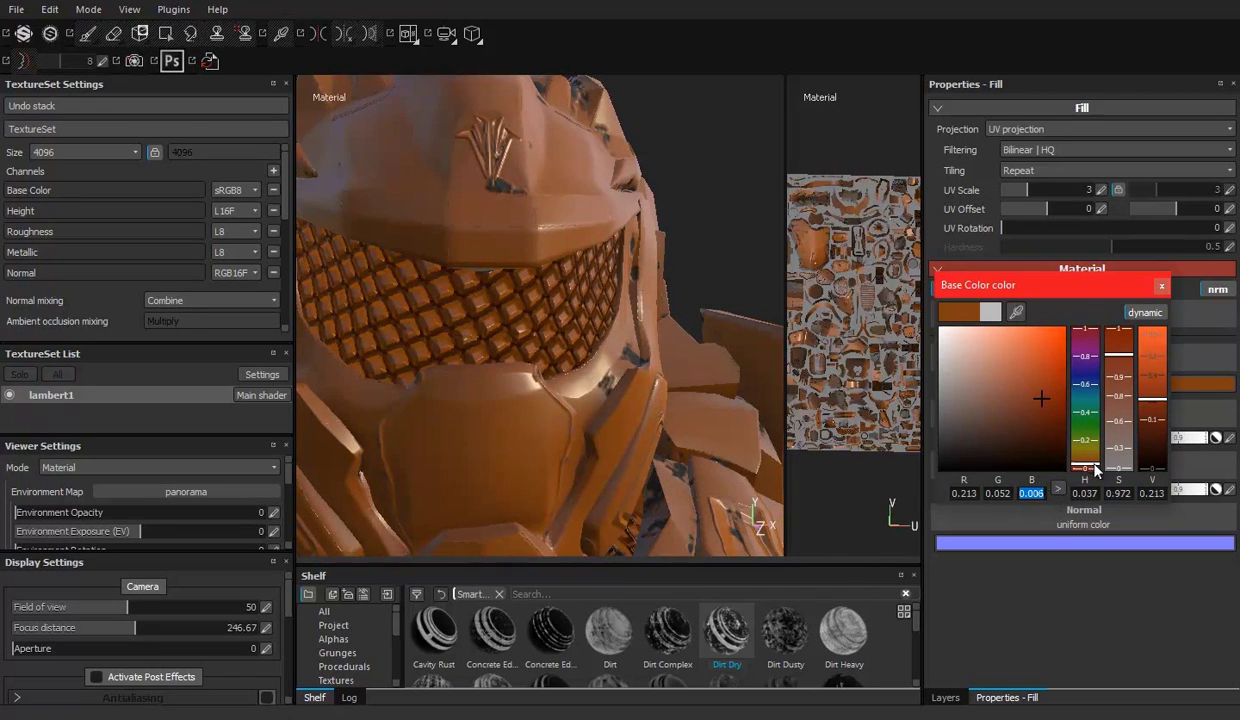
pyautogui.press('Escape')
# Step: Try an emissive channel on the fill with a salmon-red colour, then disable it
pyautogui.click(273, 171)
pyautogui.click(310, 286)
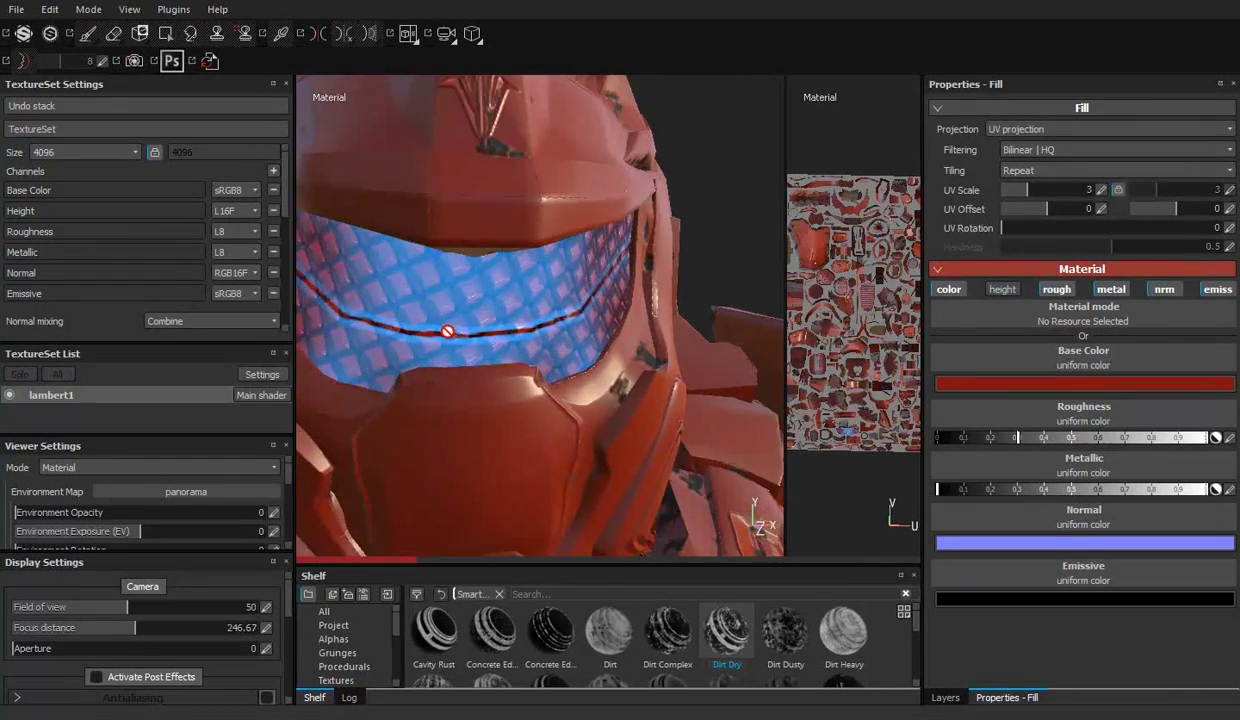
pyautogui.click(1060, 598)
pyautogui.click(1031, 390)
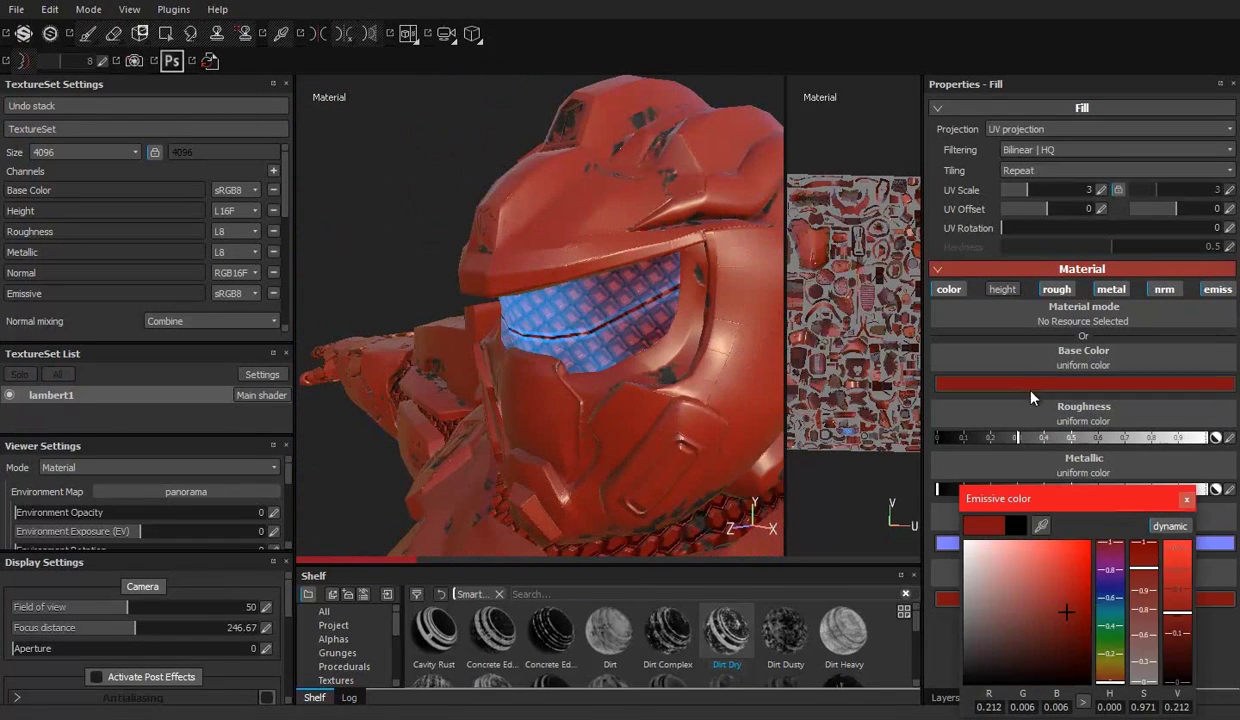
pyautogui.click(1030, 562)
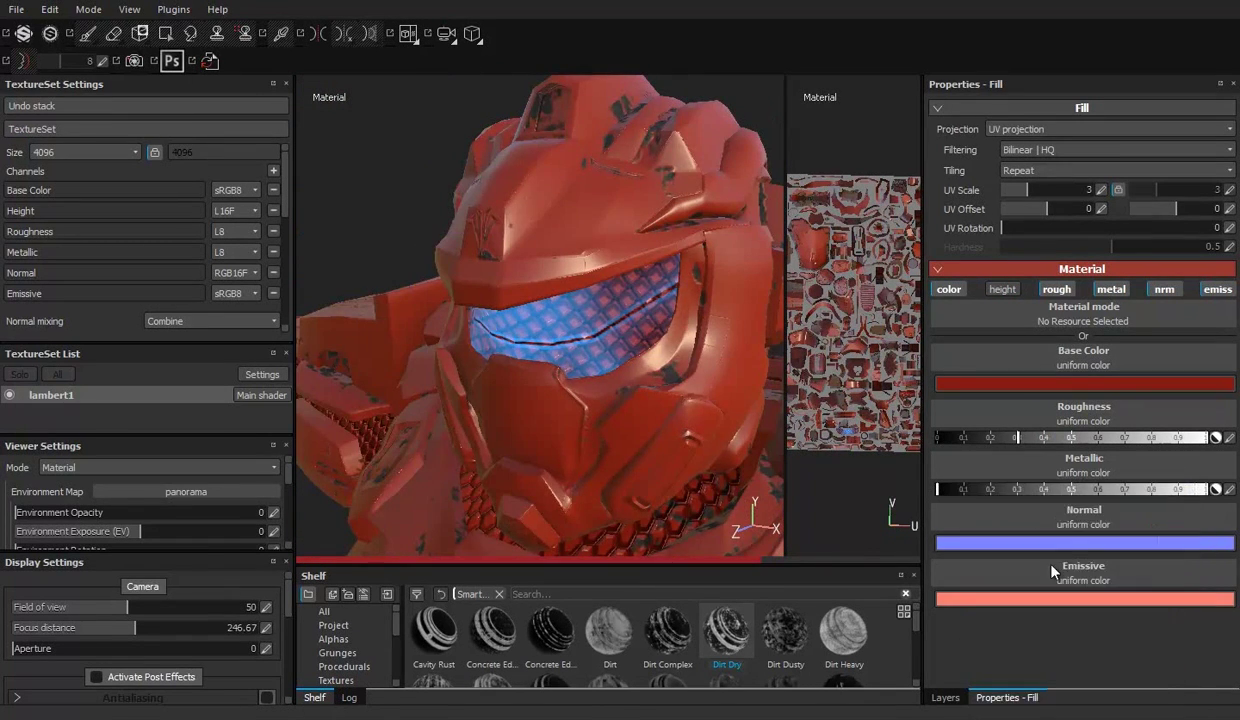
pyautogui.click(1217, 289)
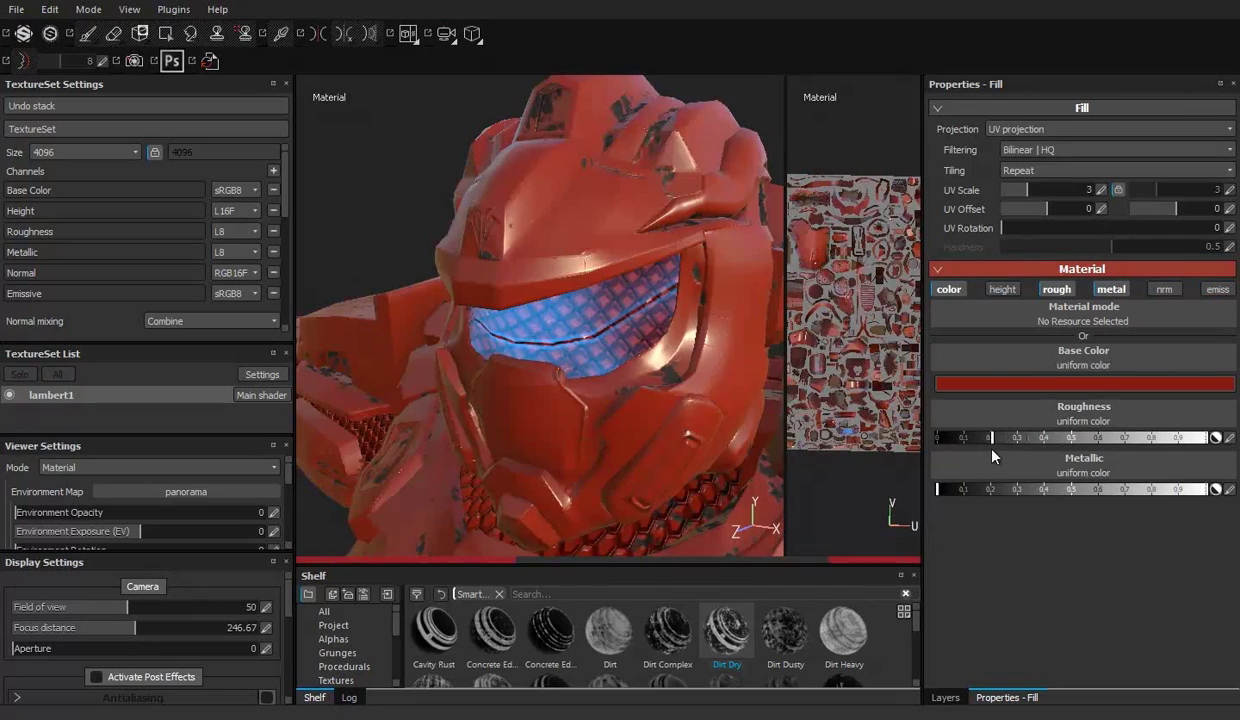
# Step: Set roughness near 0, metallic about 0.45, and a bright red emissive colour
pyautogui.moveTo(1207, 437); pyautogui.dragTo(946, 438)
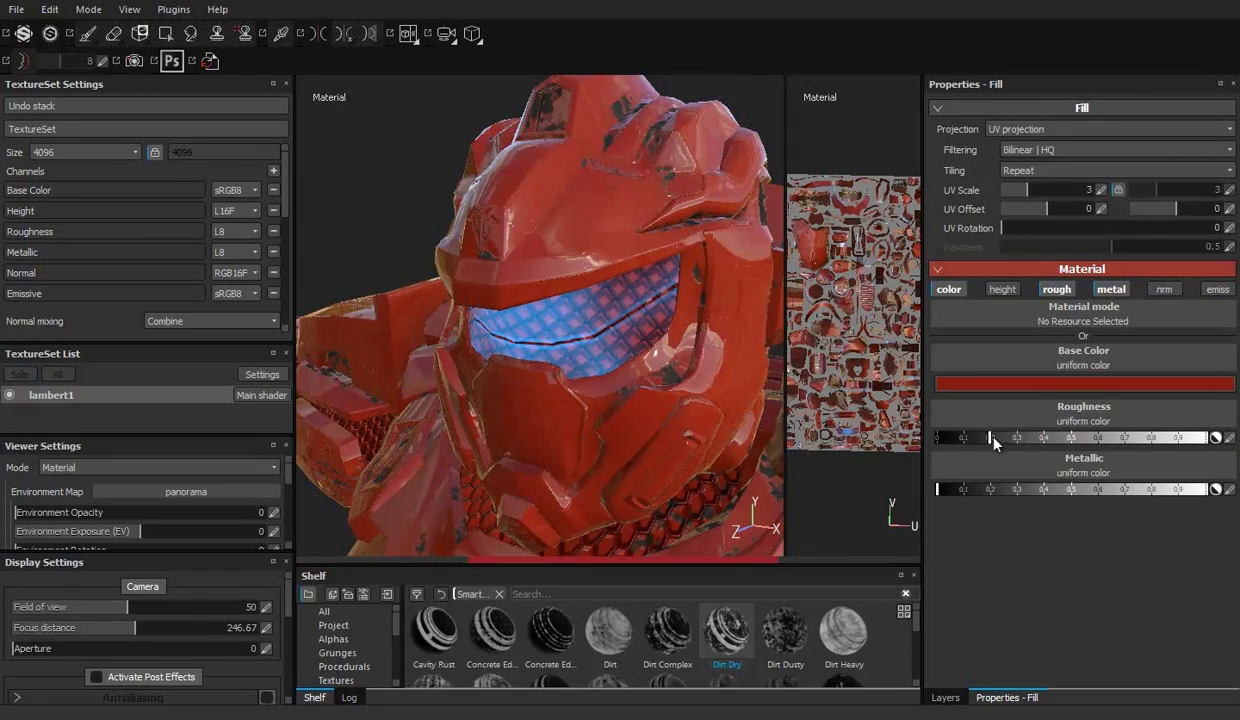
pyautogui.moveTo(1206, 489); pyautogui.dragTo(1060, 489)
pyautogui.click(1217, 289)
pyautogui.click(1066, 543)
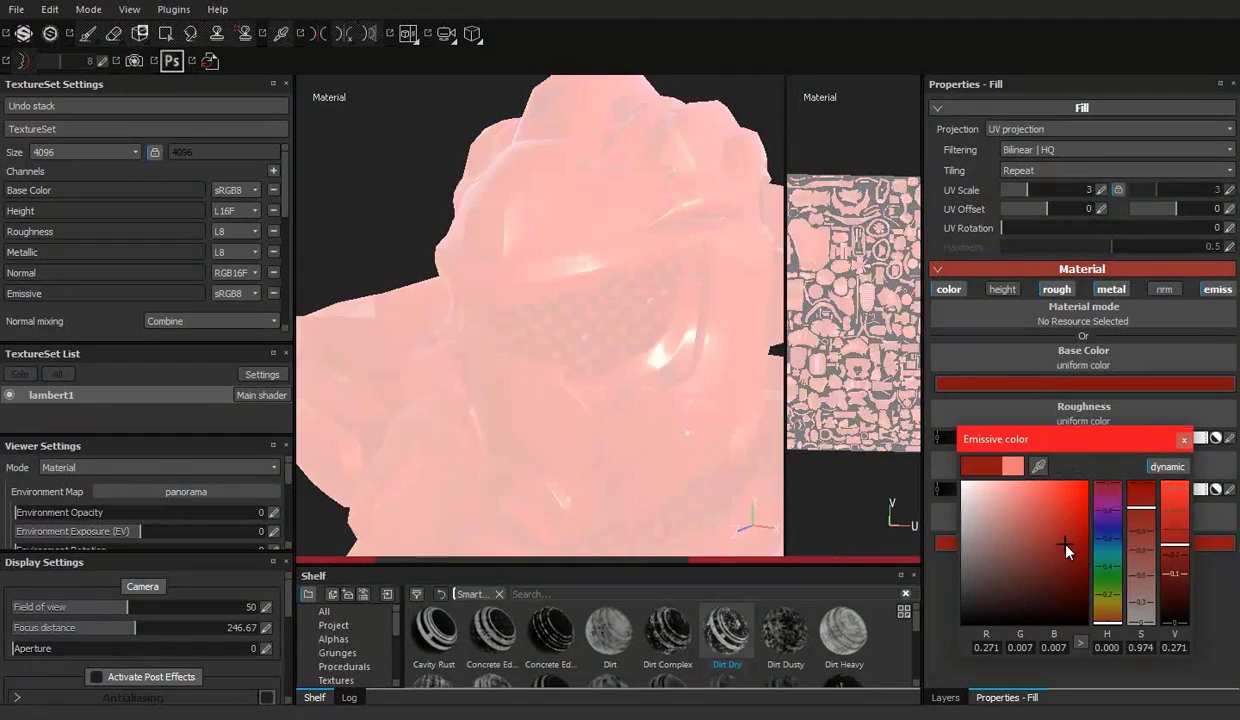
pyautogui.moveTo(1066, 549); pyautogui.dragTo(1044, 485)
# Step: Add a black mask to the Lights folder and hide the folder
pyautogui.click(945, 697)
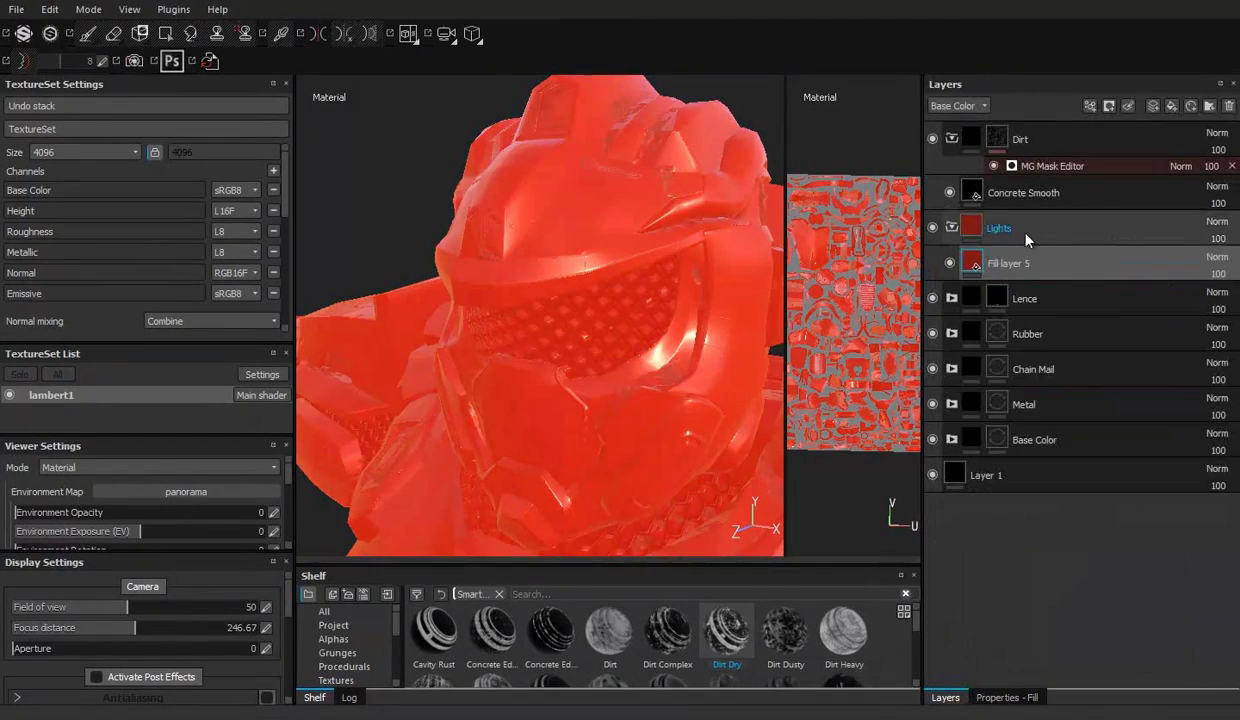
pyautogui.rightClick(1025, 236)
pyautogui.click(1040, 242)
pyautogui.click(932, 227)
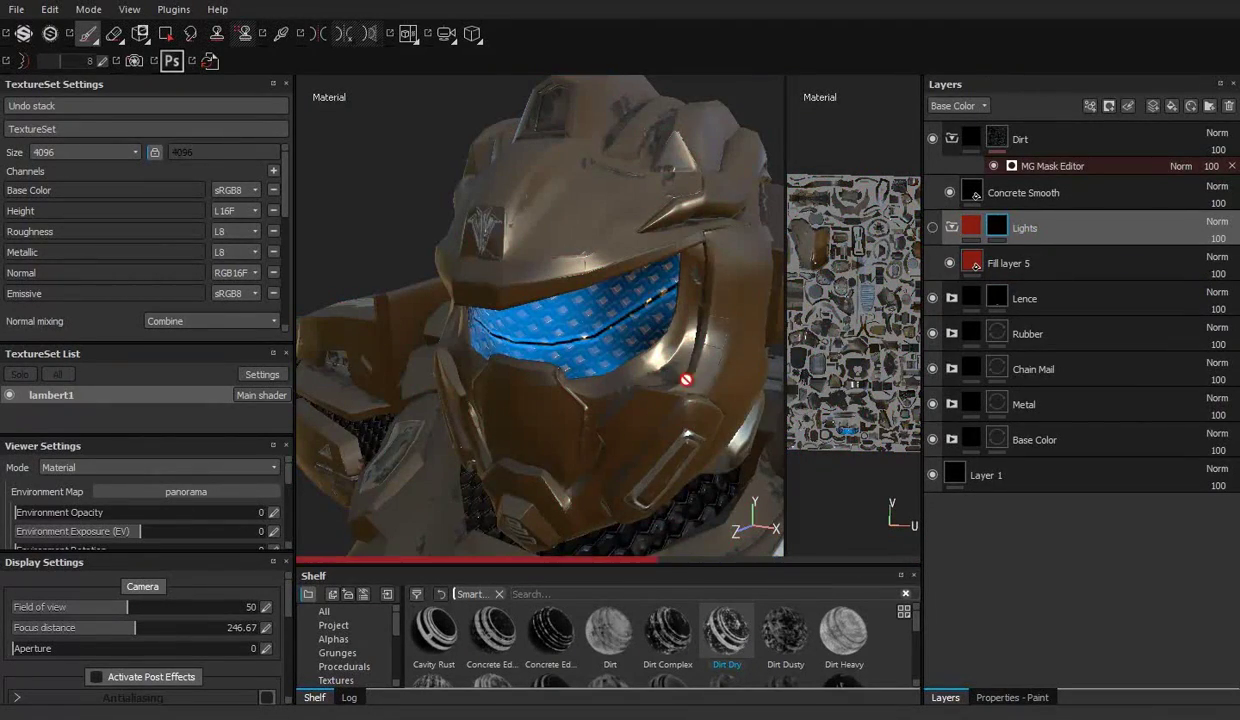
pyautogui.keyDown('alt'); pyautogui.moveTo(675, 362); pyautogui.dragTo(637, 362); pyautogui.keyUp('alt')
pyautogui.click(932, 303)
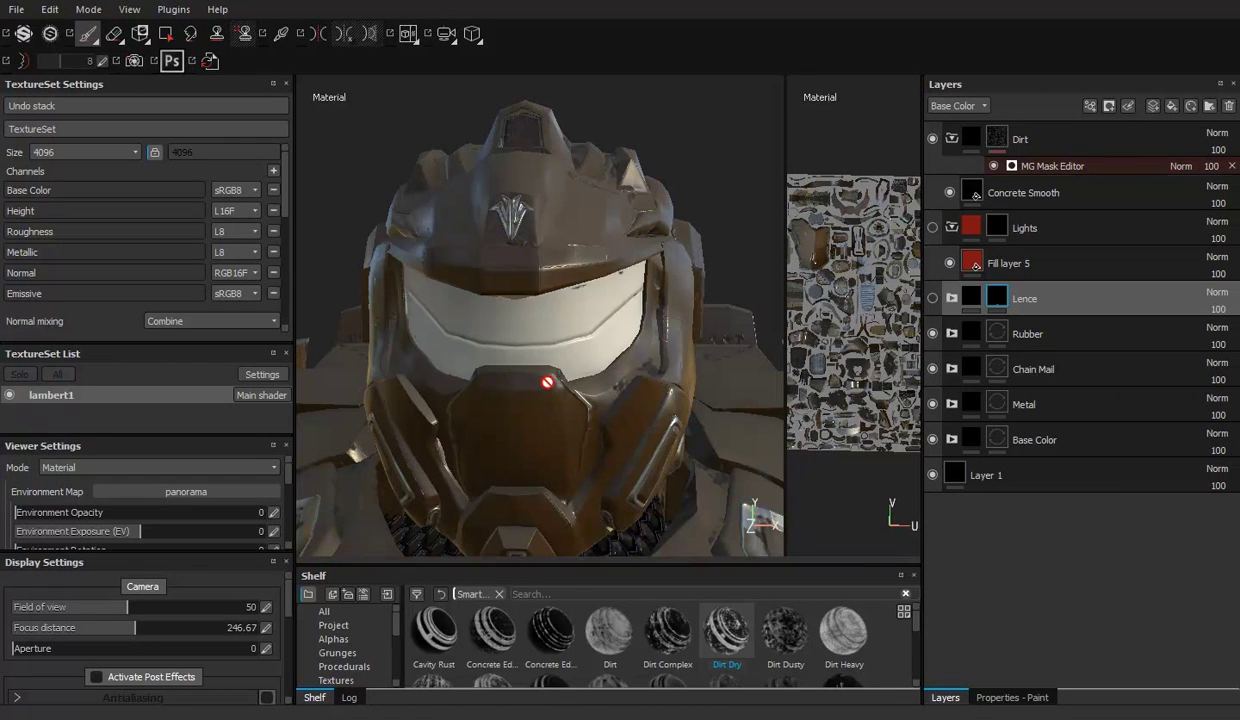
# Step: Expand Lence and Glass Visor and inspect the Glowing Edges layer's blue emissive colour
pyautogui.click(951, 298)
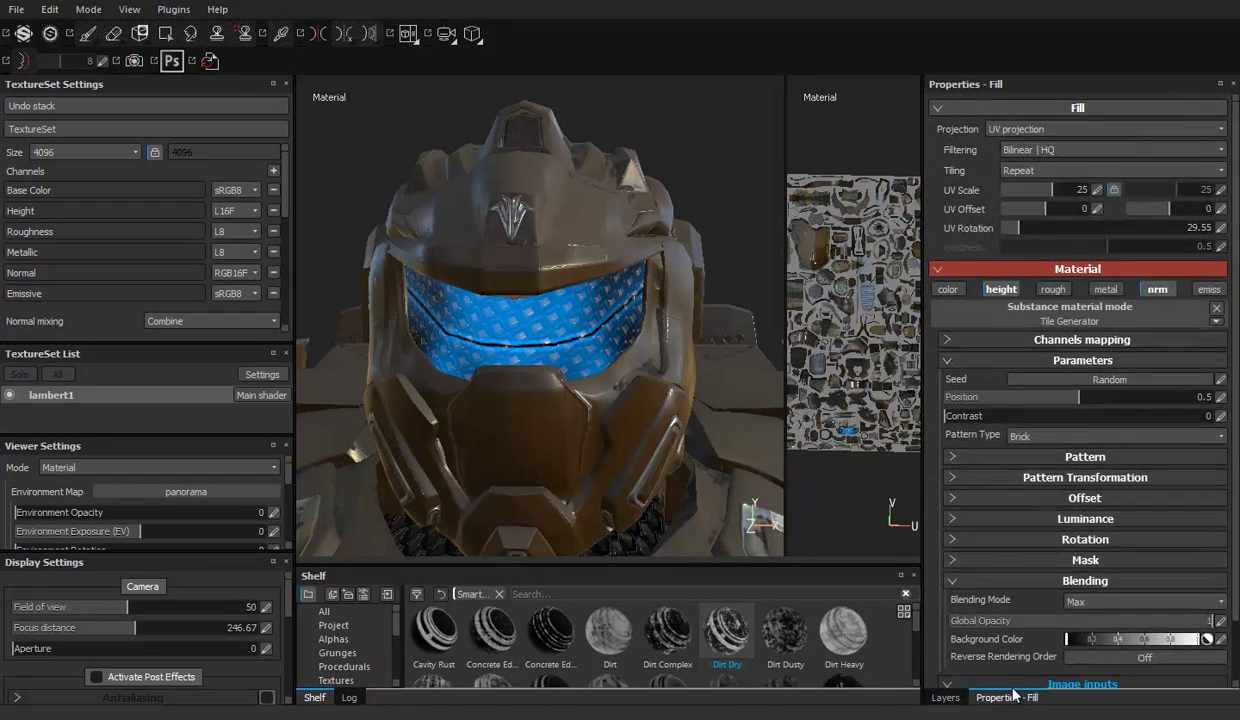
pyautogui.click(969, 375)
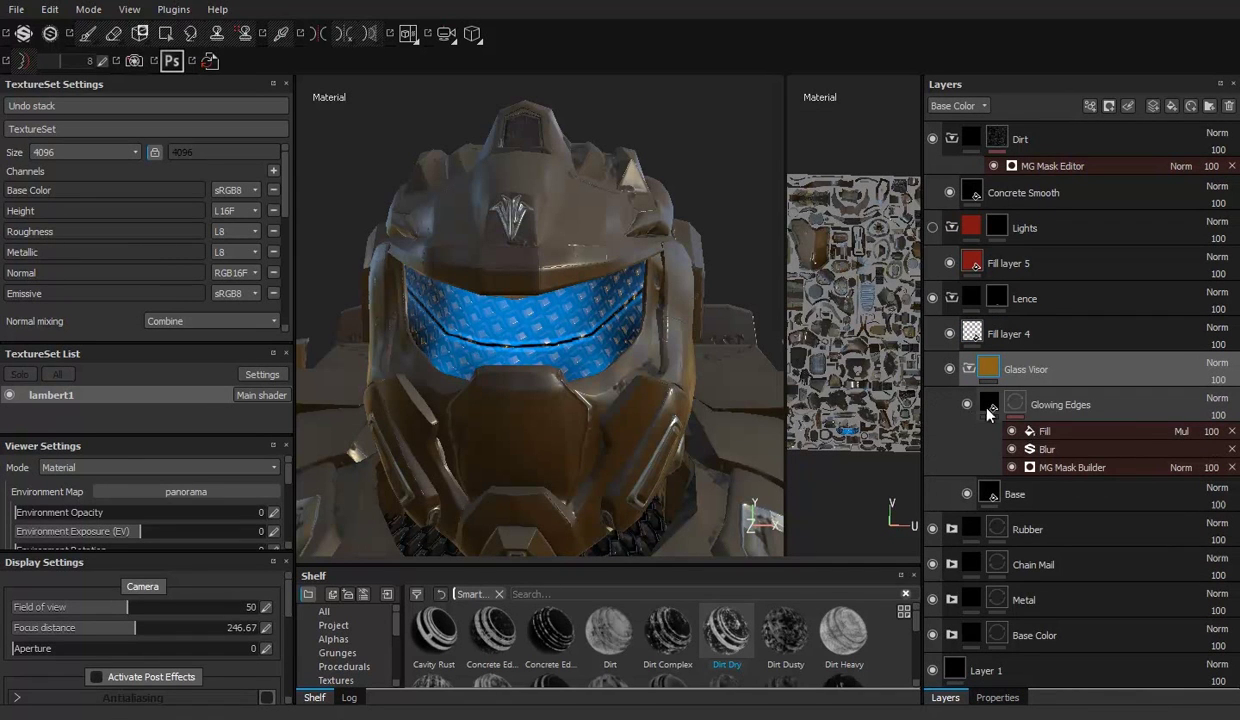
pyautogui.click(987, 410)
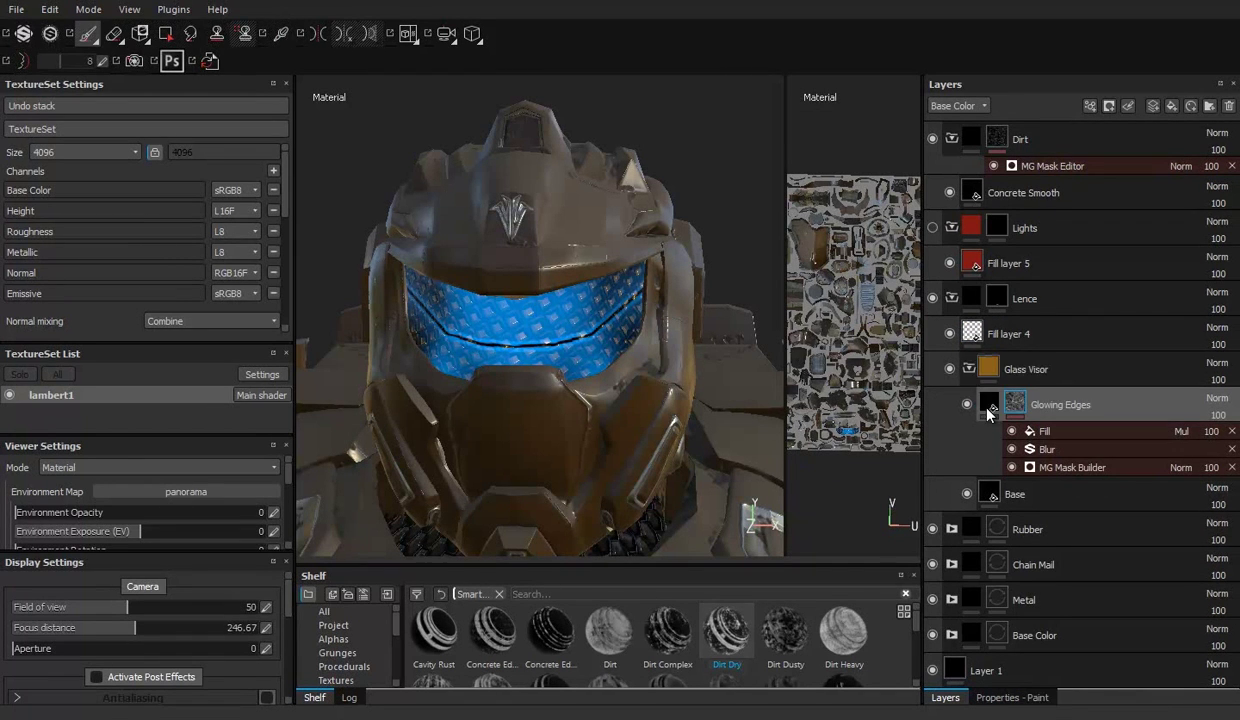
pyautogui.click(945, 697)
pyautogui.click(1044, 431)
pyautogui.click(1217, 289)
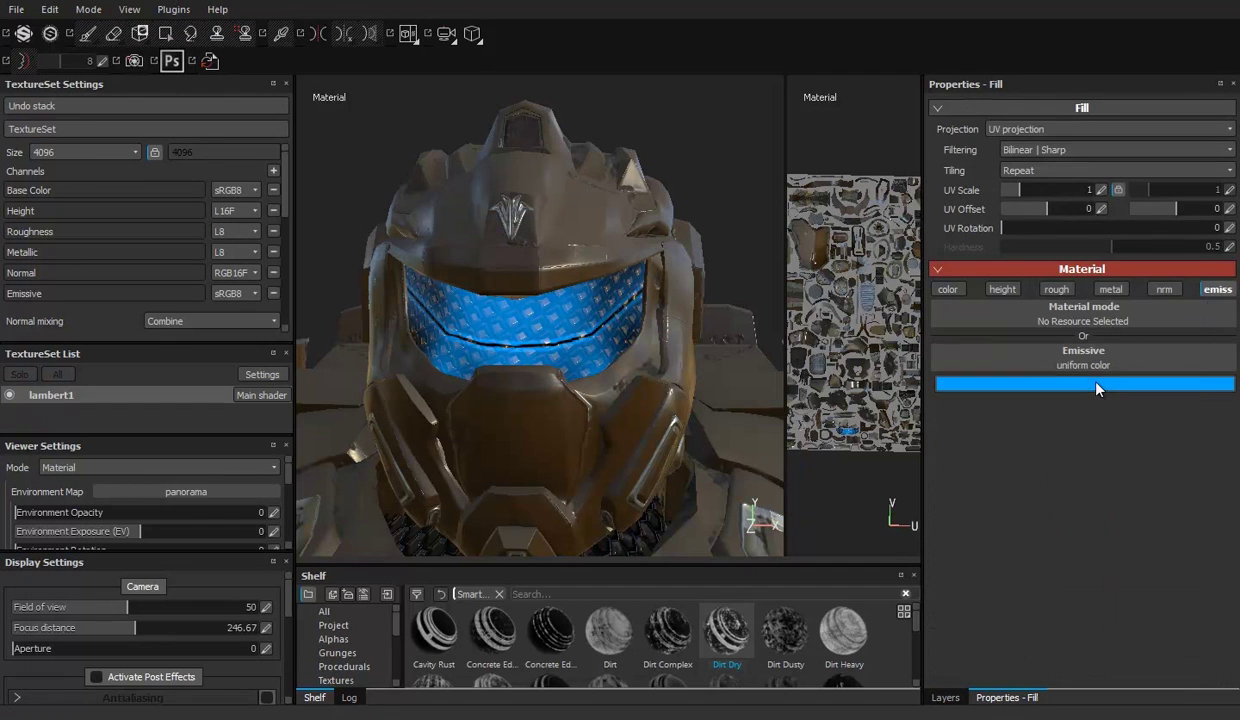
pyautogui.click(945, 697)
pyautogui.click(966, 404)
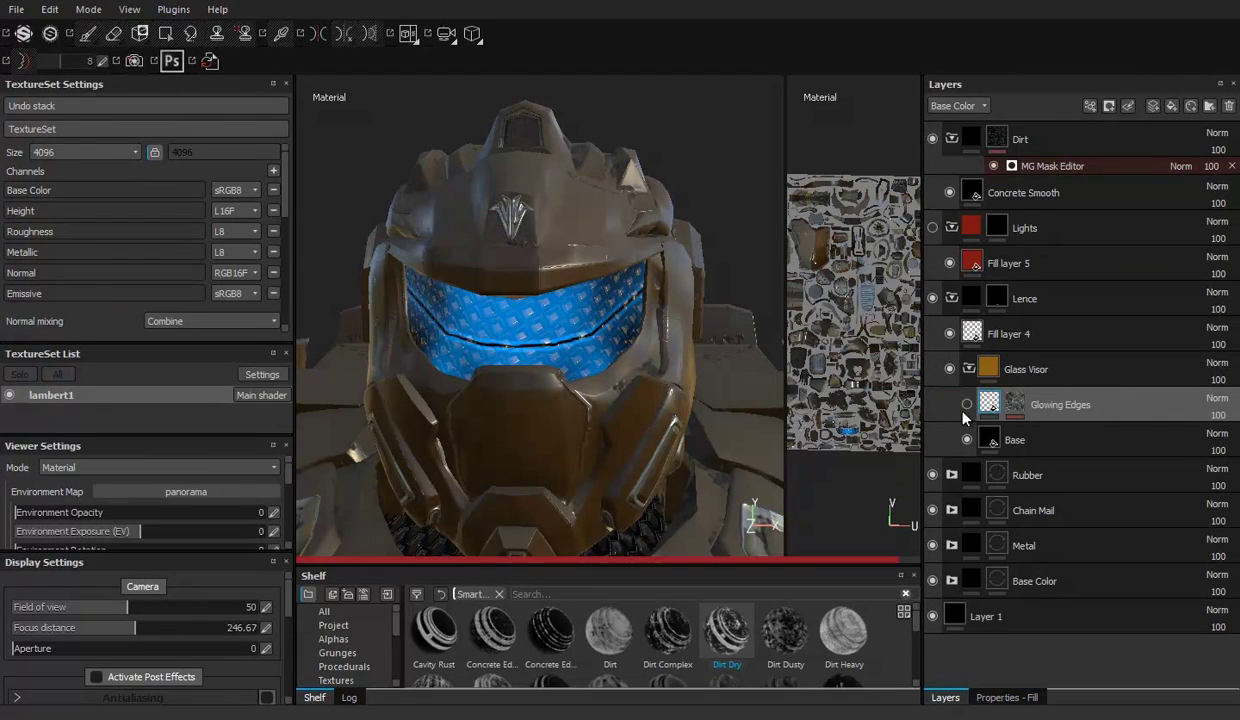
# Step: Change the emissive colour to yellow and set Glowing Edges opacity to 22
pyautogui.click(1006, 697)
pyautogui.click(1050, 383)
pyautogui.click(1117, 452)
pyautogui.click(1063, 344)
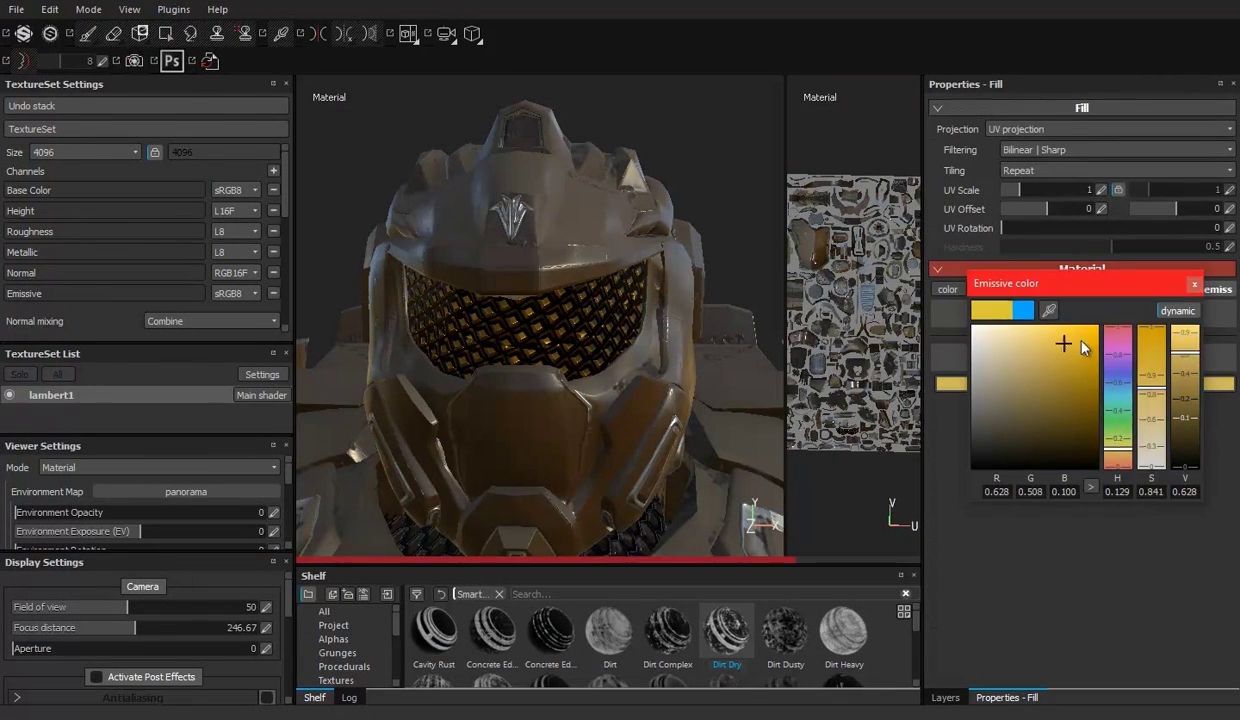
pyautogui.click(945, 697)
pyautogui.moveTo(1216, 415); pyautogui.dragTo(1140, 415)
# Step: Check the visor, then collapse the Glass Visor and Lence groups
pyautogui.keyDown('alt'); pyautogui.moveTo(625, 368); pyautogui.dragTo(560, 380); pyautogui.keyUp('alt')
pyautogui.scroll(-5, 655, 361)
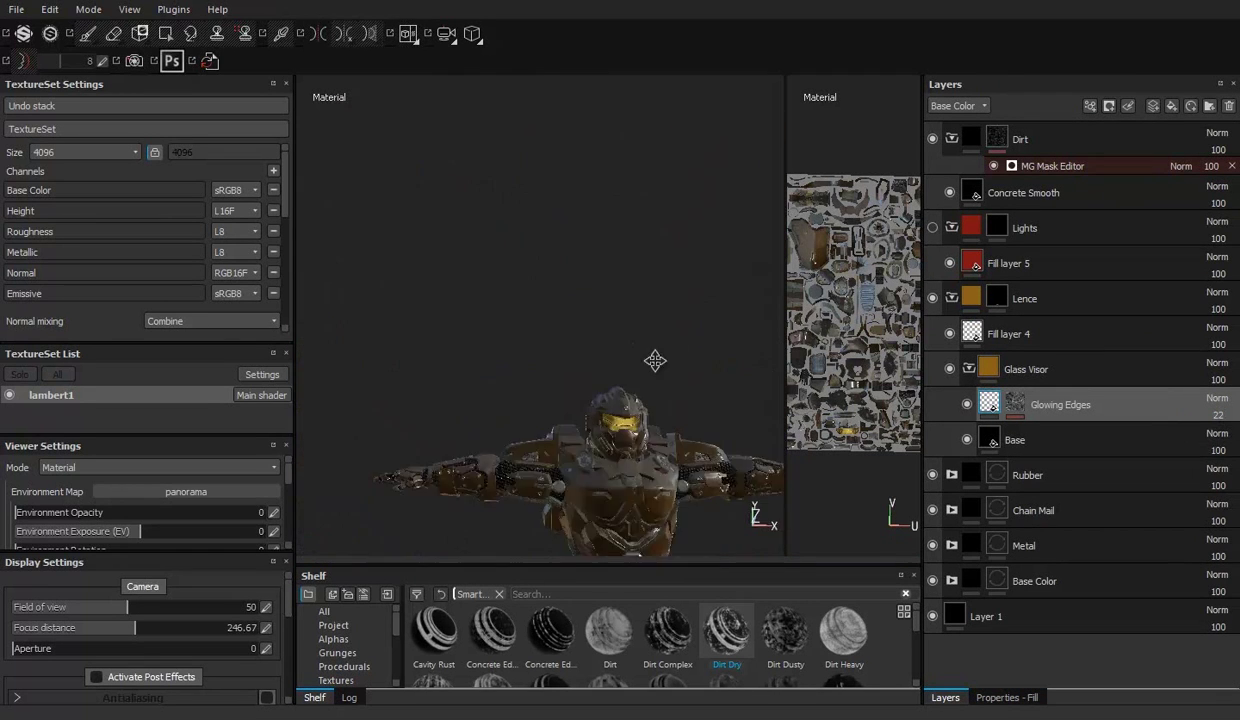
pyautogui.scroll(5, 655, 361)
pyautogui.click(969, 369)
pyautogui.click(952, 298)
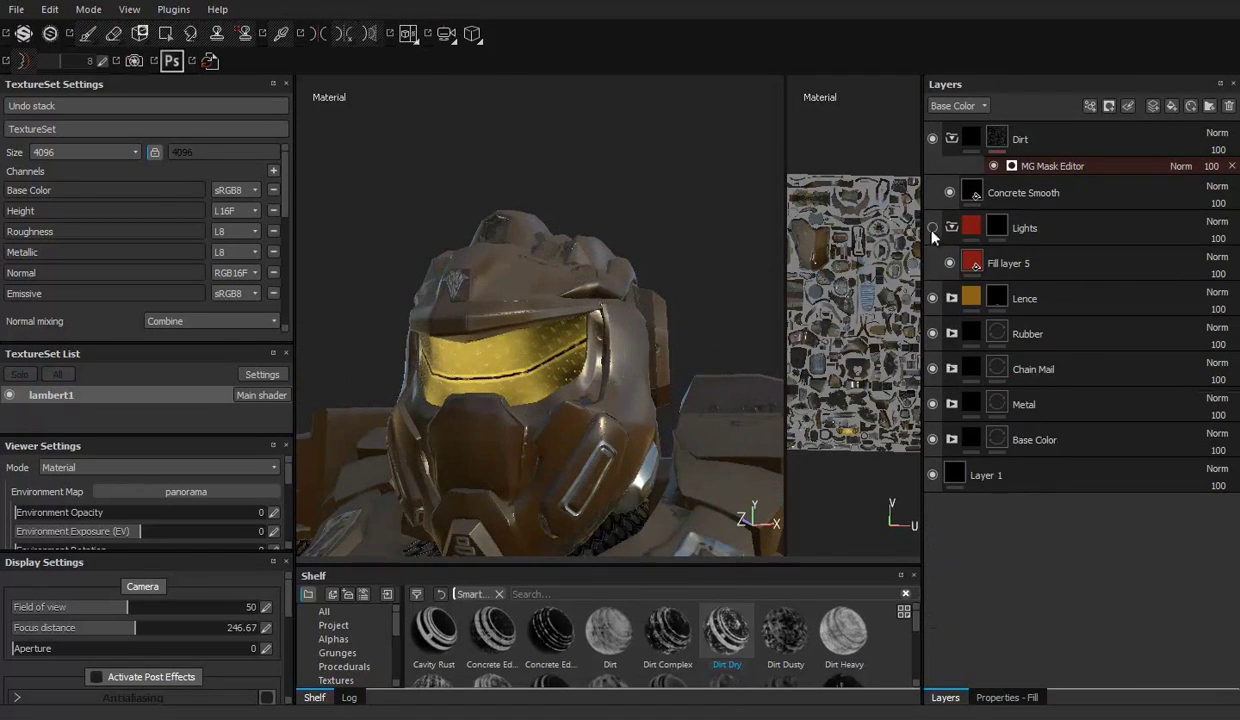
# Step: Select the Lights mask and paint along the top edge of the helmet's chin slot
pyautogui.click(997, 228)
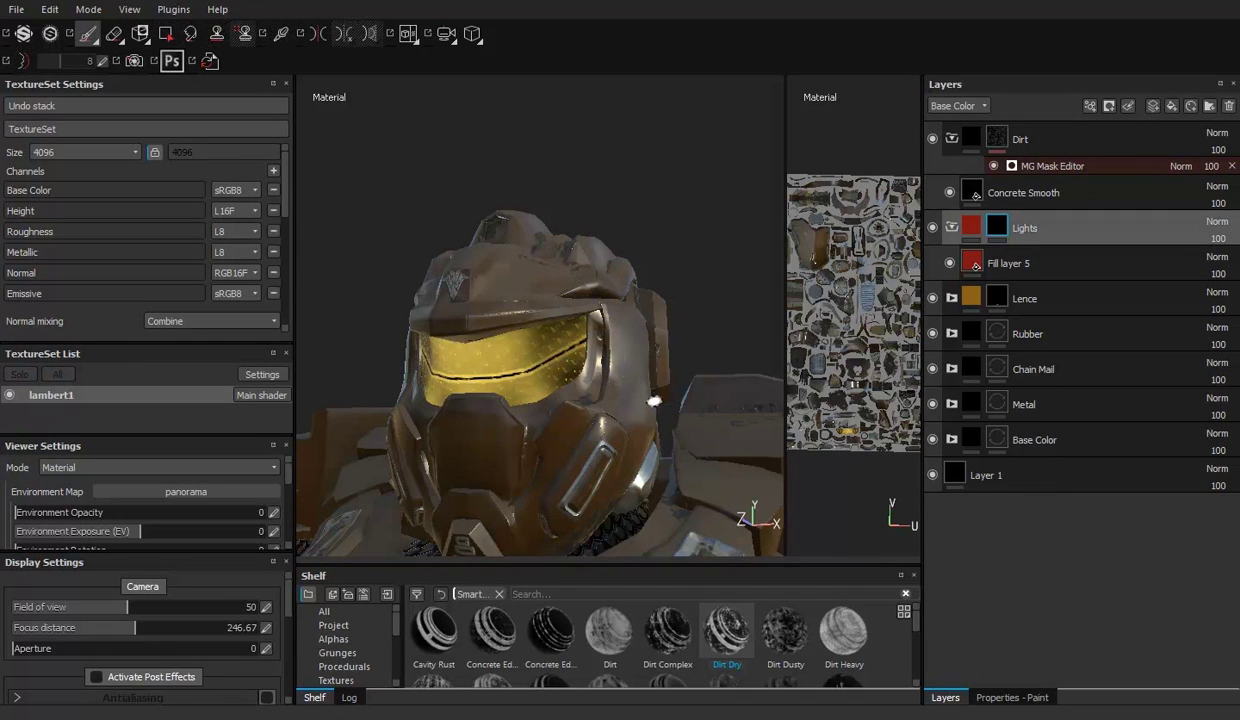
pyautogui.keyDown('alt'); pyautogui.moveTo(652, 401); pyautogui.dragTo(590, 266); pyautogui.keyUp('alt')
pyautogui.scroll(5, 590, 266)
pyautogui.moveTo(553, 208); pyautogui.dragTo(552, 157)
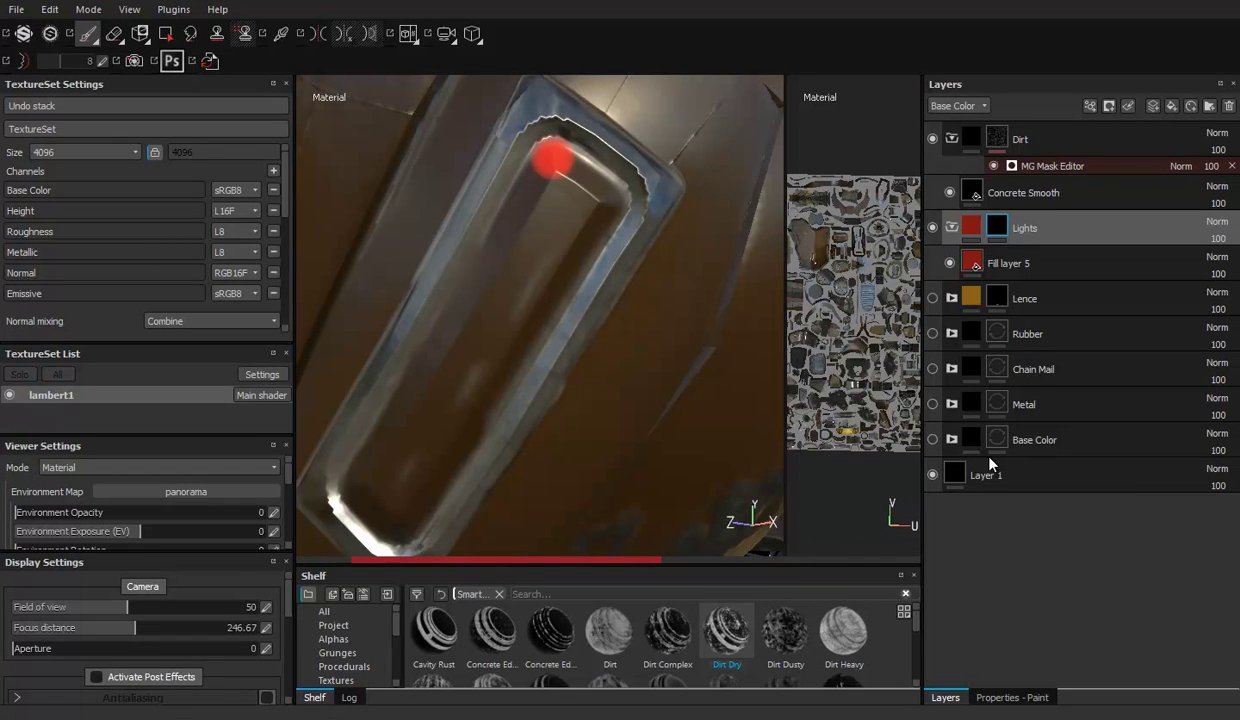
# Step: Outline a helmet slot with straight red lines and fill it in
pyautogui.keyDown('shift'); pyautogui.click(462, 306); pyautogui.keyUp('shift')
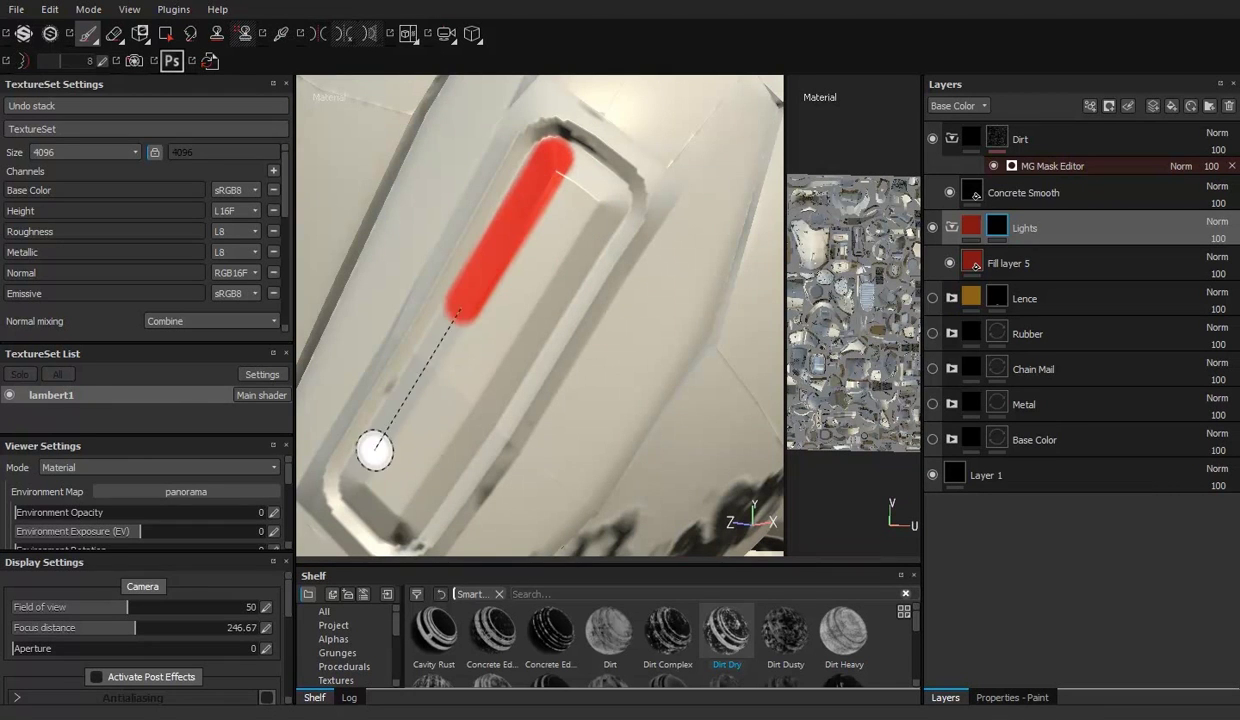
pyautogui.keyDown('shift'); pyautogui.click(350, 478); pyautogui.keyUp('shift')
pyautogui.keyDown('shift'); pyautogui.click(396, 518); pyautogui.keyUp('shift')
pyautogui.keyDown('shift'); pyautogui.click(420, 478); pyautogui.keyUp('shift')
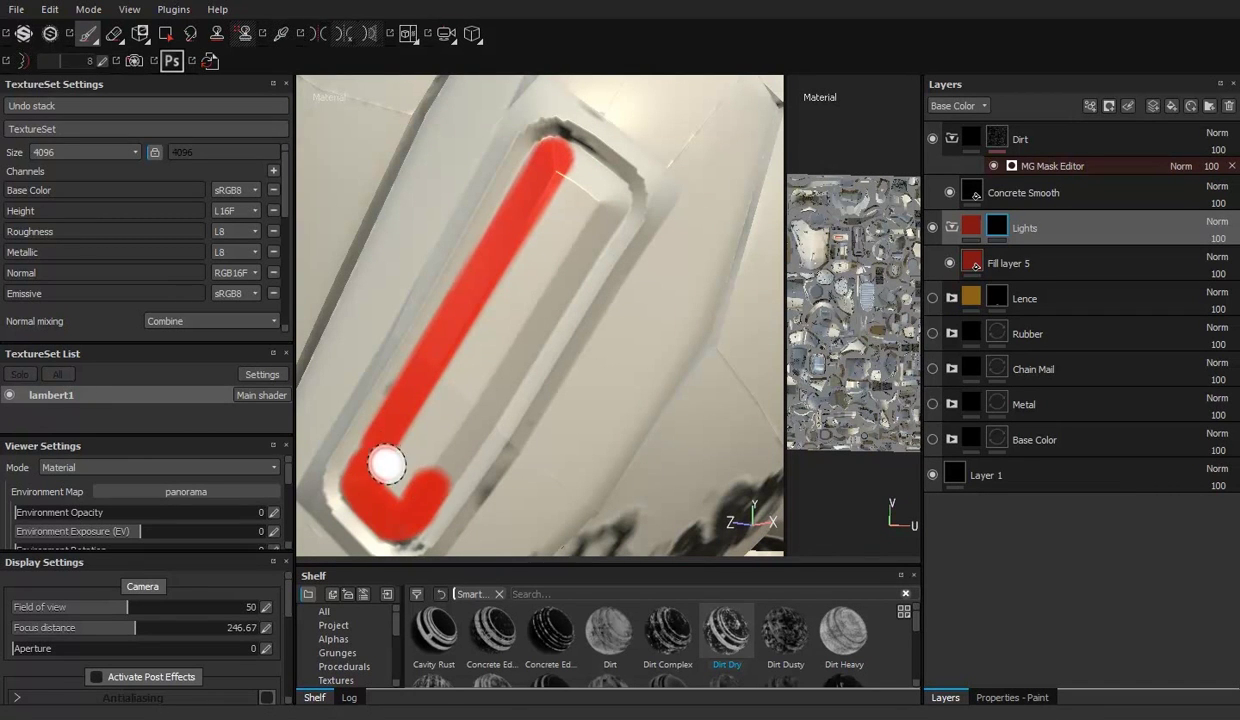
pyautogui.keyDown('shift'); pyautogui.click(602, 194); pyautogui.keyUp('shift')
pyautogui.moveTo(590, 172)
pyautogui.mouseDown()
pyautogui.moveTo(590, 202)
pyautogui.moveTo(415, 421)
pyautogui.moveTo(420, 470)
pyautogui.mouseUp()
# Step: Paint the small light spots and a third red light bar
pyautogui.moveTo(562, 228)
pyautogui.keyDown('alt'); pyautogui.mouseDown()
pyautogui.moveTo(485, 455)
pyautogui.moveTo(424, 204)
pyautogui.moveTo(440, 206)
pyautogui.mouseUp(); pyautogui.keyUp('alt')
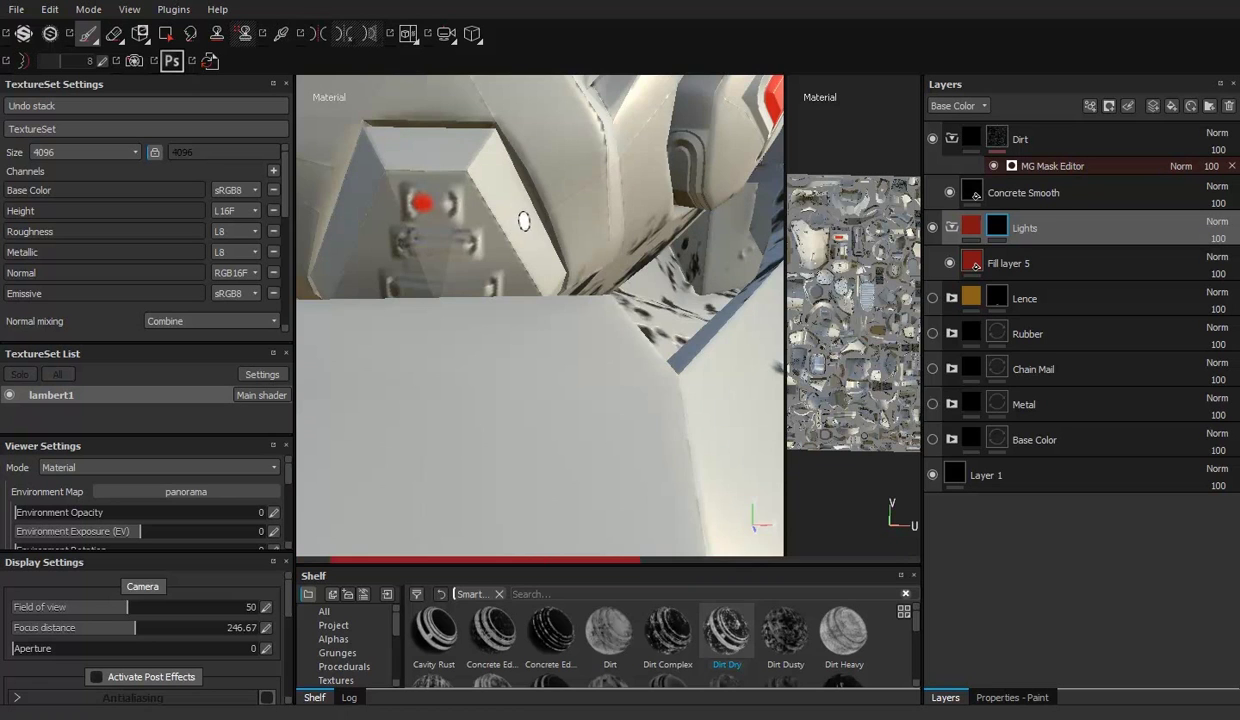
pyautogui.keyDown('alt'); pyautogui.moveTo(526, 222); pyautogui.dragTo(404, 250); pyautogui.keyUp('alt')
pyautogui.moveTo(480, 286); pyautogui.dragTo(418, 286)
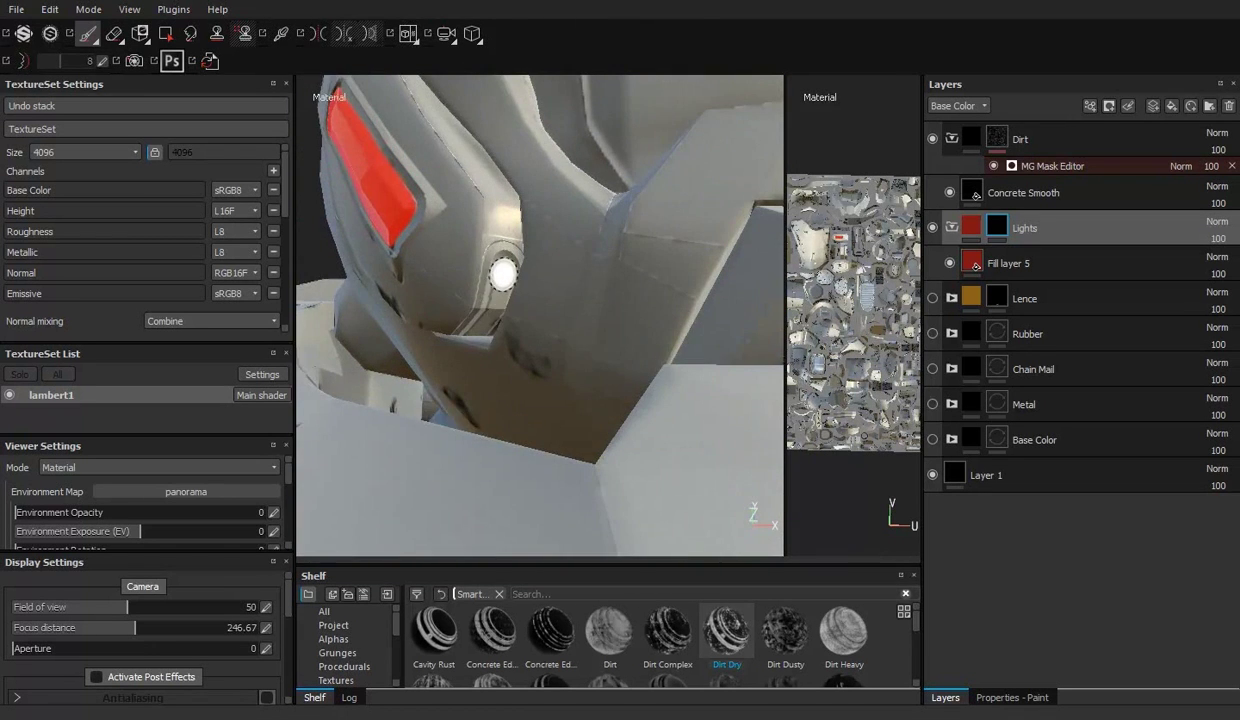
pyautogui.click(504, 272)
# Step: Outline a square on the side plate with straight red lines and fill it solid
pyautogui.moveTo(497, 293)
pyautogui.keyDown('alt'); pyautogui.mouseDown()
pyautogui.moveTo(534, 318)
pyautogui.moveTo(445, 322)
pyautogui.moveTo(591, 328)
pyautogui.mouseUp(); pyautogui.keyUp('alt')
pyautogui.press('e')
pyautogui.scroll(-5, 515, 316)
pyautogui.press('p')
pyautogui.scroll(3, 445, 322)
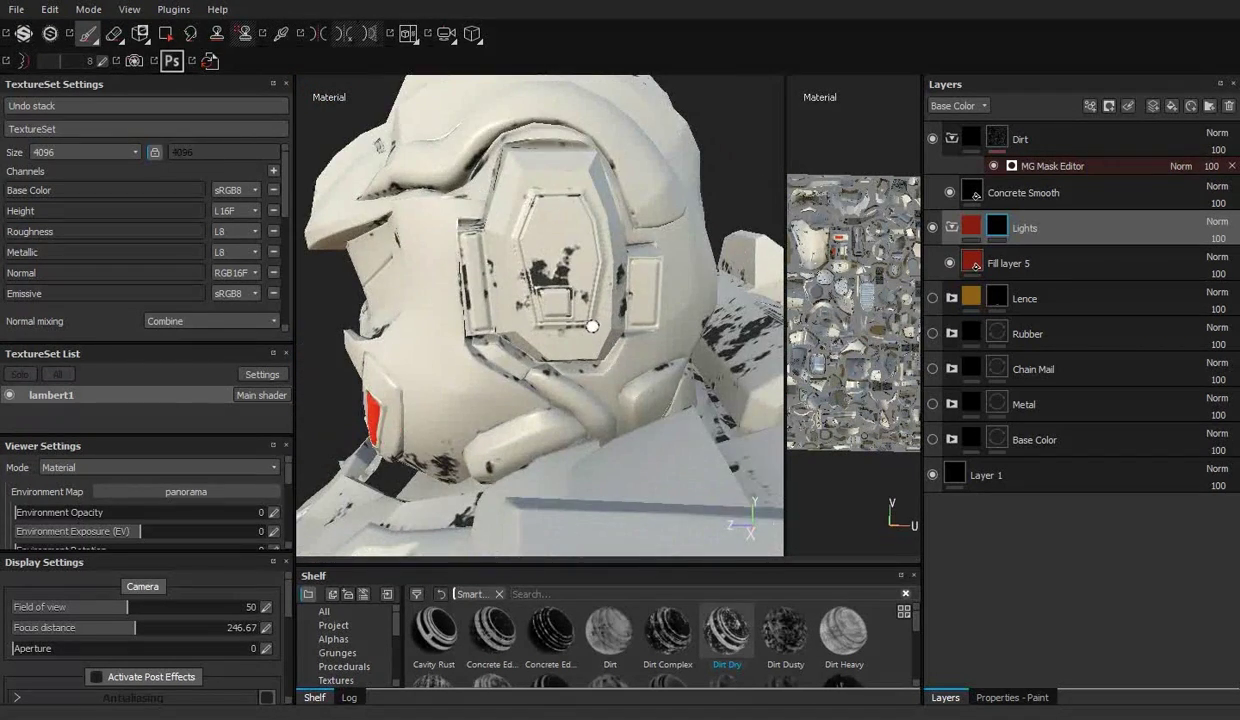
pyautogui.scroll(5, 592, 326)
pyautogui.scroll(3, 590, 285)
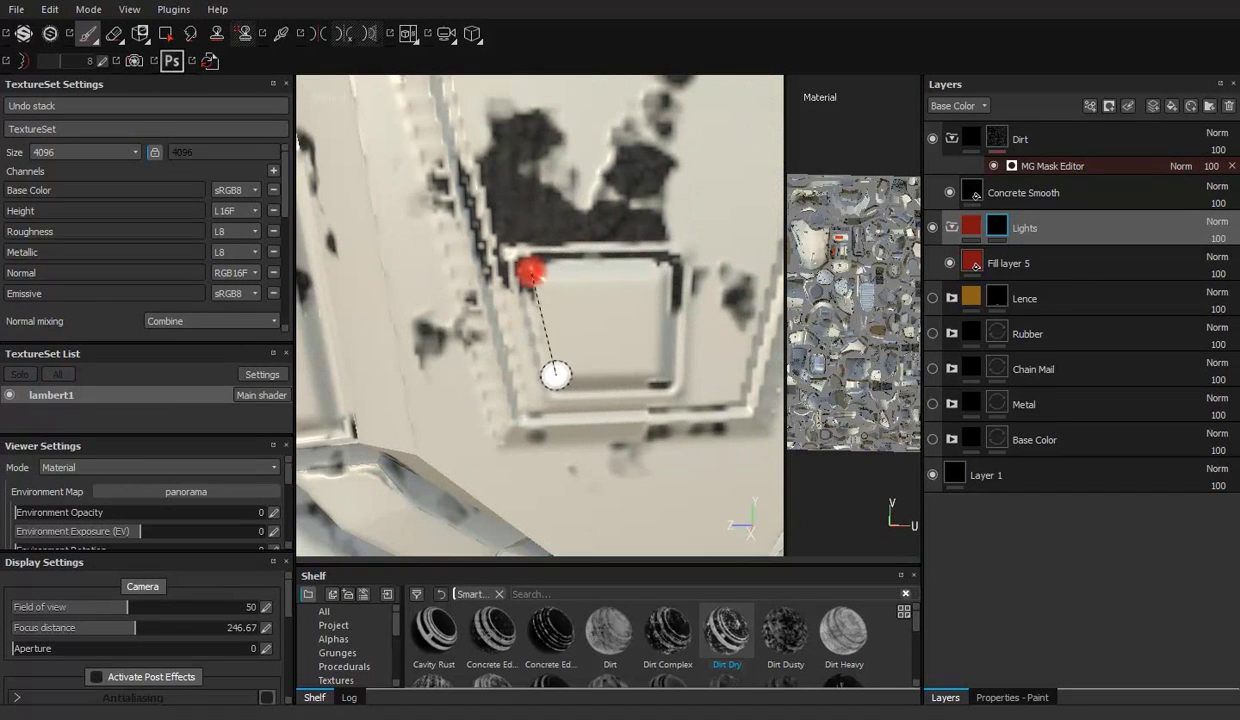
pyautogui.keyDown('shift'); pyautogui.click(556, 375); pyautogui.keyUp('shift')
pyautogui.keyDown('shift'); pyautogui.click(655, 375); pyautogui.keyUp('shift')
pyautogui.keyDown('shift'); pyautogui.click(661, 263); pyautogui.keyUp('shift')
pyautogui.keyDown('shift'); pyautogui.click(540, 265); pyautogui.keyUp('shift')
pyautogui.moveTo(540, 277); pyautogui.dragTo(592, 289)
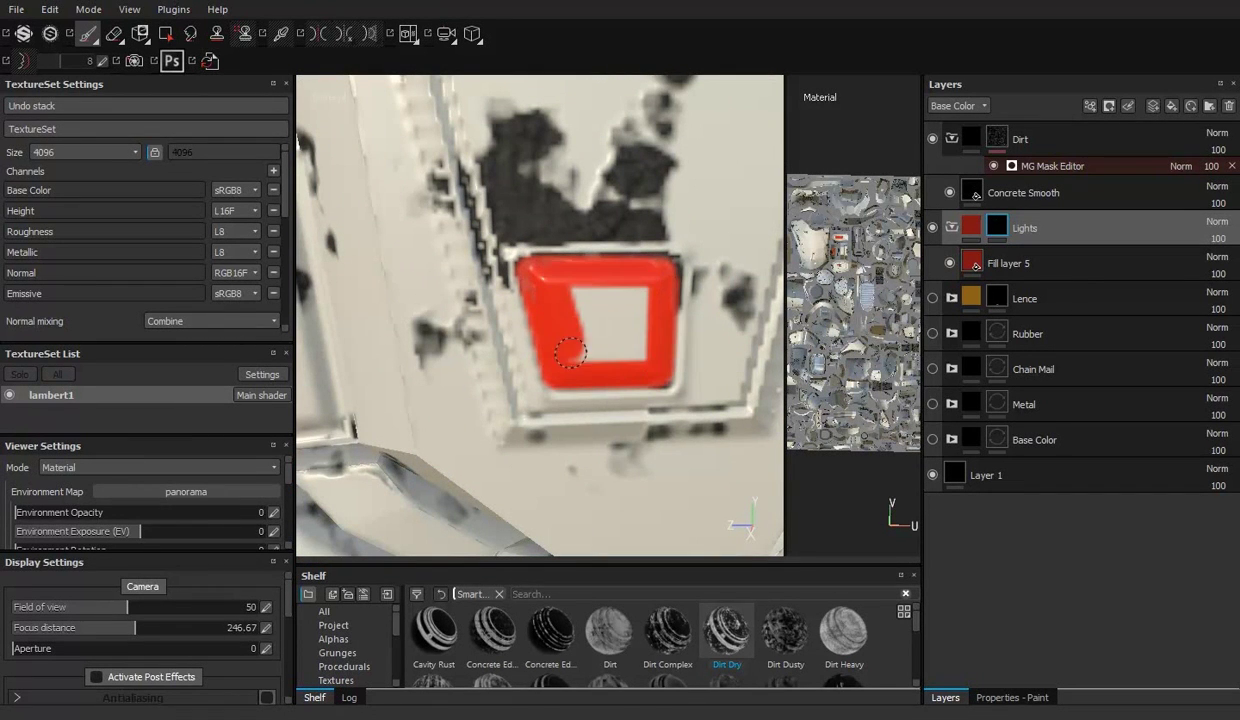
# Step: Frame the mech and orbit down until the slotted shin plate faces the camera
pyautogui.press('f')
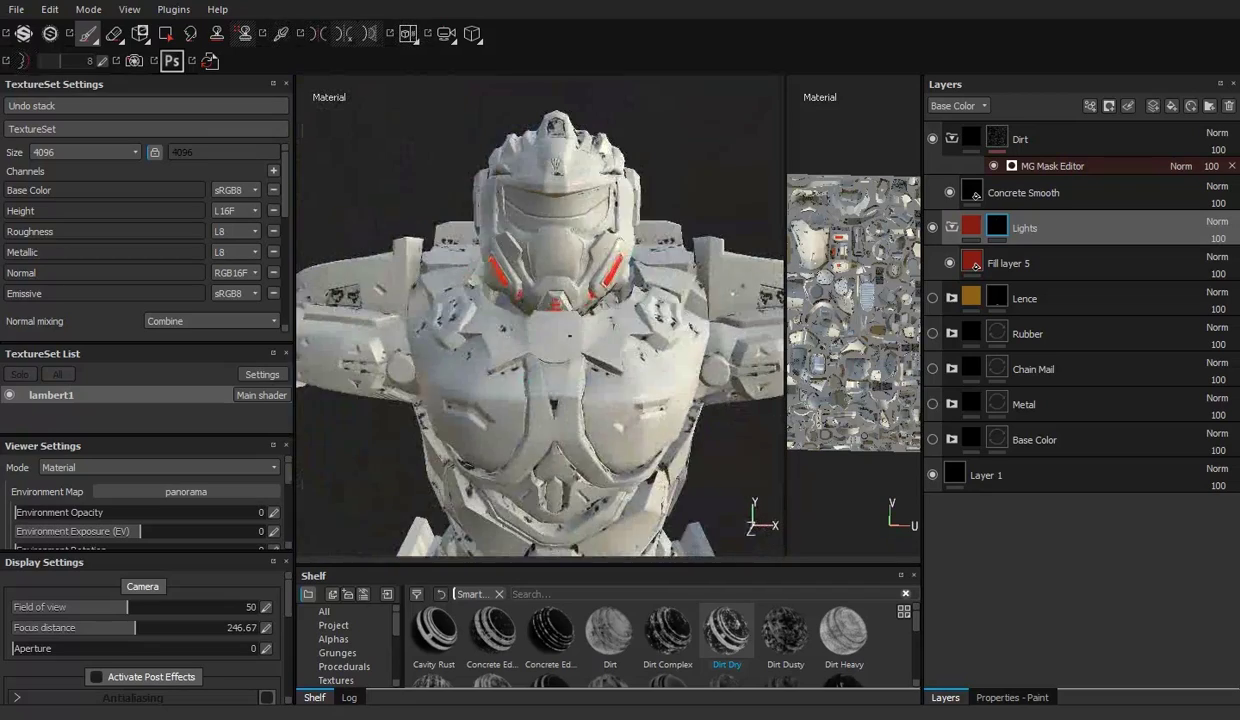
pyautogui.moveTo(560, 330)
pyautogui.keyDown('alt'); pyautogui.mouseDown()
pyautogui.moveTo(380, 330)
pyautogui.moveTo(504, 198)
pyautogui.moveTo(500, 152)
pyautogui.mouseUp(); pyautogui.keyUp('alt')
pyautogui.scroll(5, 504, 198)
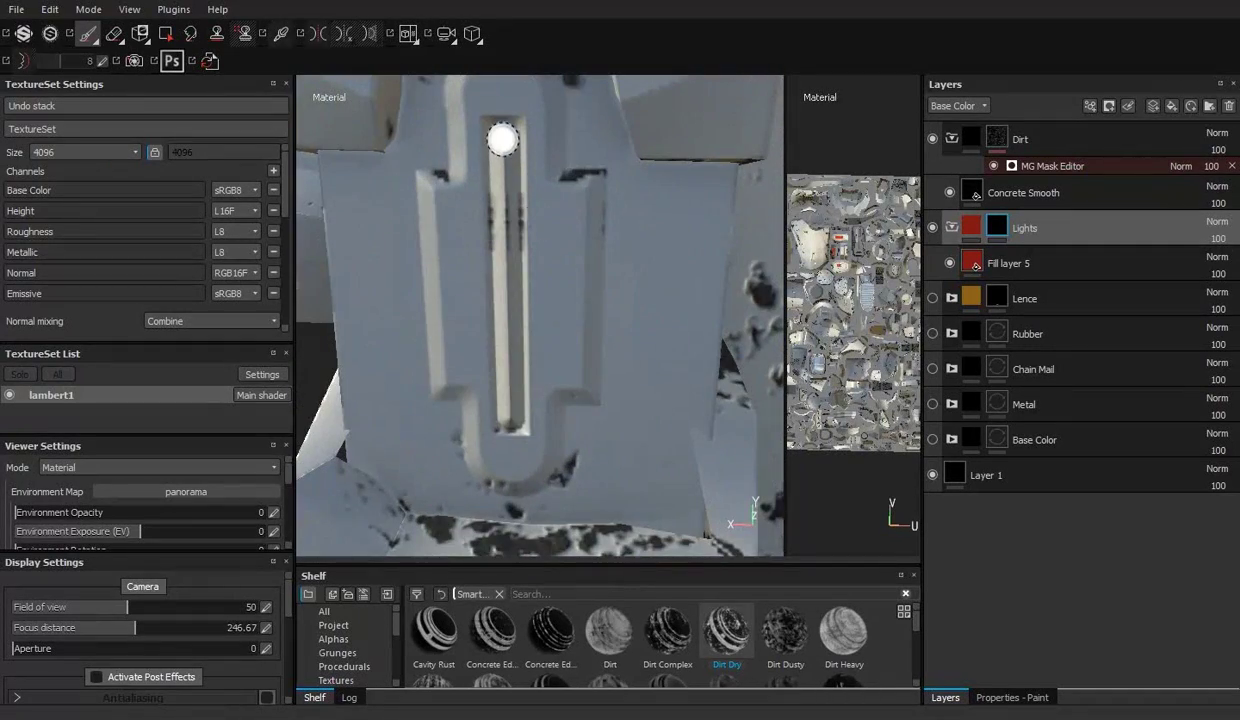
pyautogui.moveTo(581, 280)
pyautogui.keyDown('alt'); pyautogui.mouseDown(button='right')
pyautogui.moveTo(594, 272)
pyautogui.moveTo(483, 151)
pyautogui.mouseUp(button='right'); pyautogui.keyUp('alt')
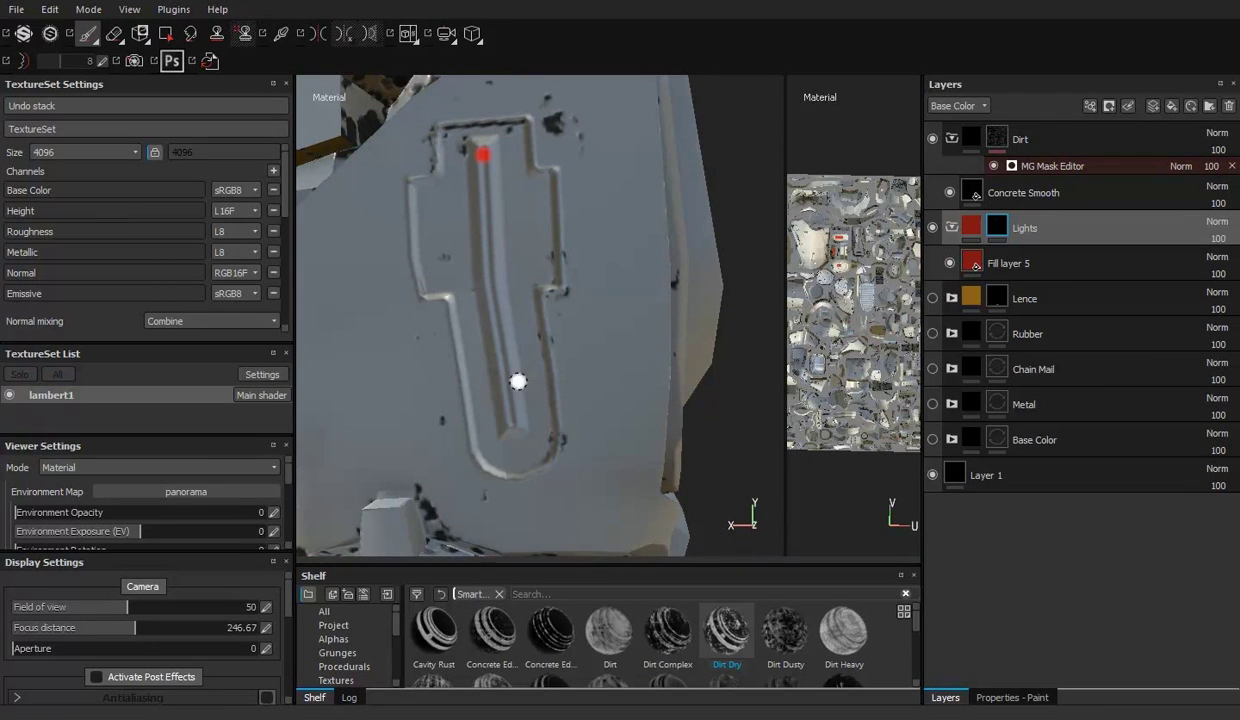
pyautogui.keyDown('alt'); pyautogui.moveTo(513, 390); pyautogui.dragTo(540, 420, button='right'); pyautogui.keyUp('alt')
pyautogui.keyDown('alt'); pyautogui.moveTo(540, 420); pyautogui.dragTo(520, 330, button='middle'); pyautogui.keyUp('alt')
pyautogui.moveTo(520, 330)
pyautogui.keyDown('alt'); pyautogui.mouseDown(button='right')
pyautogui.moveTo(469, 252)
pyautogui.moveTo(465, 100)
pyautogui.mouseUp(button='right'); pyautogui.keyUp('alt')
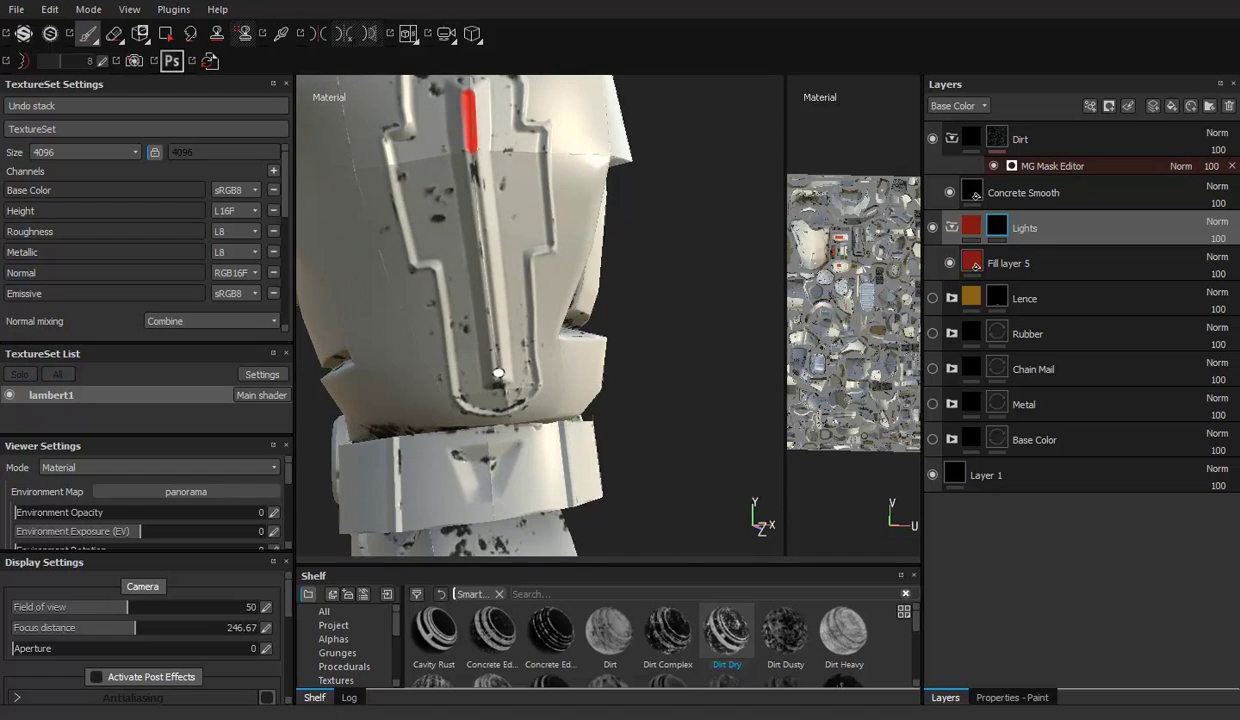
pyautogui.keyDown('alt'); pyautogui.moveTo(498, 373); pyautogui.dragTo(462, 313, button='right'); pyautogui.keyUp('alt')
pyautogui.keyDown('alt'); pyautogui.moveTo(462, 313); pyautogui.dragTo(545, 214); pyautogui.keyUp('alt')
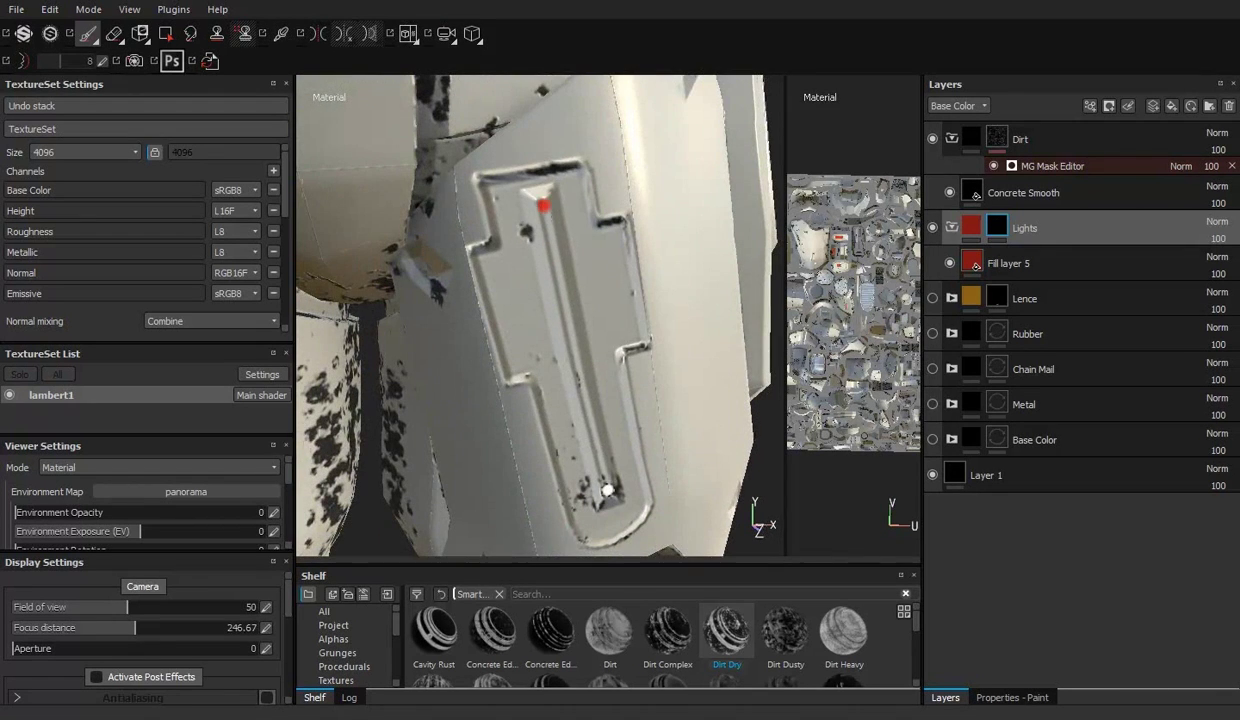
pyautogui.moveTo(541, 206)
pyautogui.keyDown('alt'); pyautogui.mouseDown(button='right')
pyautogui.moveTo(500, 300)
pyautogui.moveTo(480, 200)
pyautogui.mouseUp(button='right'); pyautogui.keyUp('alt')
pyautogui.keyDown('alt'); pyautogui.moveTo(480, 200); pyautogui.dragTo(507, 269); pyautogui.keyUp('alt')
pyautogui.keyDown('alt'); pyautogui.moveTo(507, 269); pyautogui.dragTo(525, 189, button='right'); pyautogui.keyUp('alt')
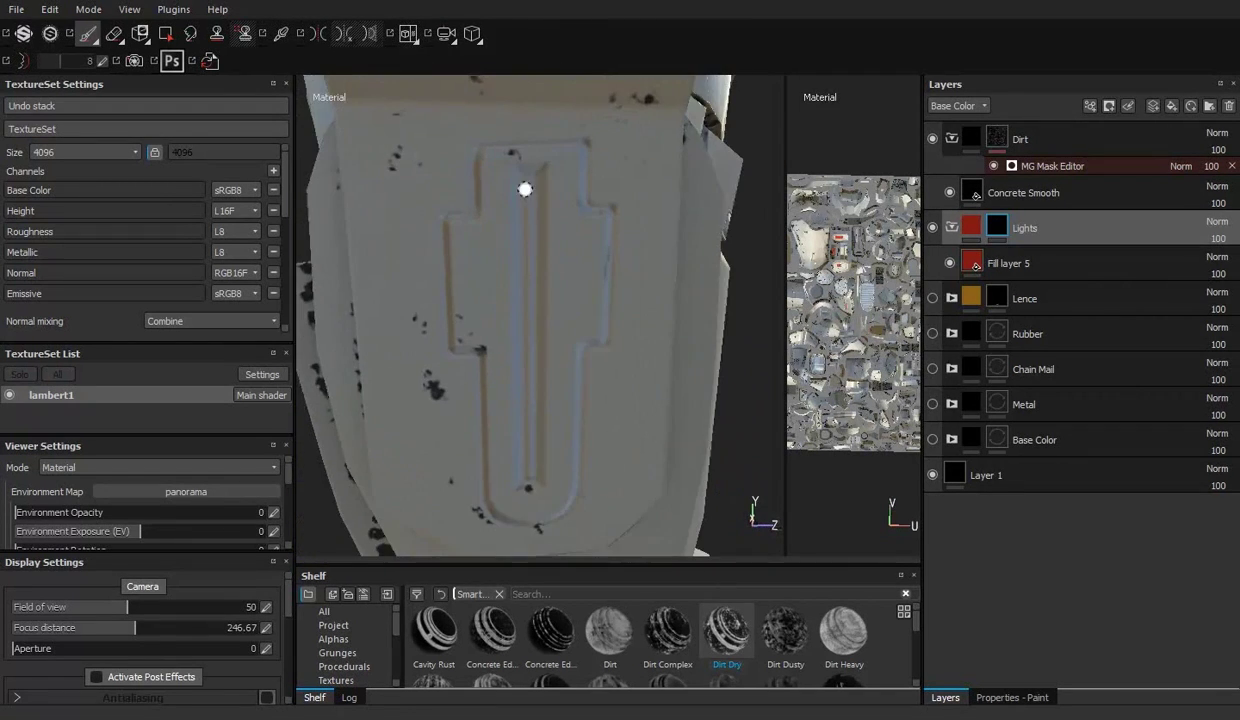
# Step: Inspect the arm's armour plate, then bring the torso into a front view
pyautogui.moveTo(569, 453)
pyautogui.keyDown('alt'); pyautogui.mouseDown(button='right')
pyautogui.moveTo(560, 380)
pyautogui.moveTo(610, 250)
pyautogui.mouseUp(button='right'); pyautogui.keyUp('alt')
pyautogui.moveTo(610, 250)
pyautogui.keyDown('alt'); pyautogui.mouseDown()
pyautogui.moveTo(637, 270)
pyautogui.moveTo(497, 165)
pyautogui.mouseUp(); pyautogui.keyUp('alt')
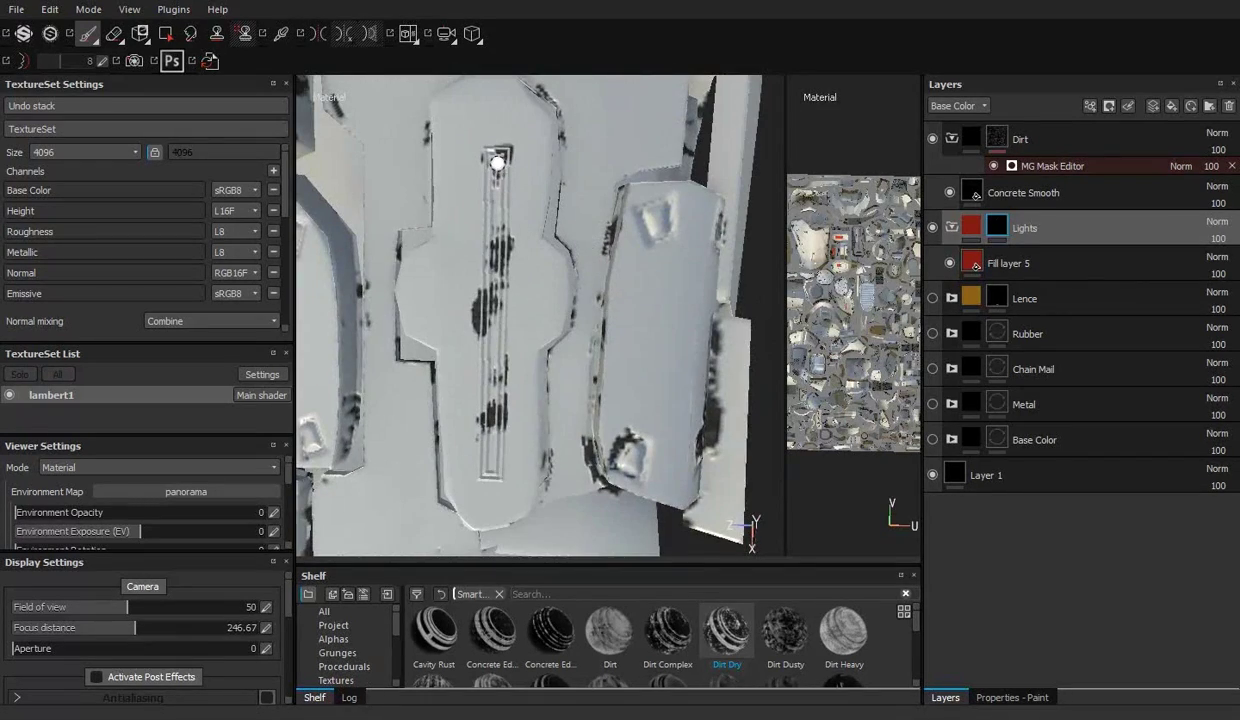
pyautogui.moveTo(540, 520)
pyautogui.keyDown('alt'); pyautogui.mouseDown(button='right')
pyautogui.moveTo(540, 430)
pyautogui.moveTo(540, 520)
pyautogui.mouseUp(button='right'); pyautogui.keyUp('alt')
pyautogui.moveTo(540, 520)
pyautogui.keyDown('alt'); pyautogui.mouseDown()
pyautogui.moveTo(600, 470)
pyautogui.moveTo(392, 216)
pyautogui.mouseUp(); pyautogui.keyUp('alt')
pyautogui.keyDown('alt'); pyautogui.moveTo(745, 243); pyautogui.dragTo(700, 300, button='right'); pyautogui.keyUp('alt')
pyautogui.keyDown('alt'); pyautogui.moveTo(700, 300); pyautogui.dragTo(636, 330); pyautogui.keyUp('alt')
pyautogui.keyDown('alt'); pyautogui.moveTo(636, 330); pyautogui.dragTo(636, 358, button='right'); pyautogui.keyUp('alt')
pyautogui.keyDown('alt'); pyautogui.moveTo(636, 358); pyautogui.dragTo(692, 263); pyautogui.keyUp('alt')
pyautogui.keyDown('alt'); pyautogui.moveTo(692, 263); pyautogui.dragTo(653, 271, button='right'); pyautogui.keyUp('alt')
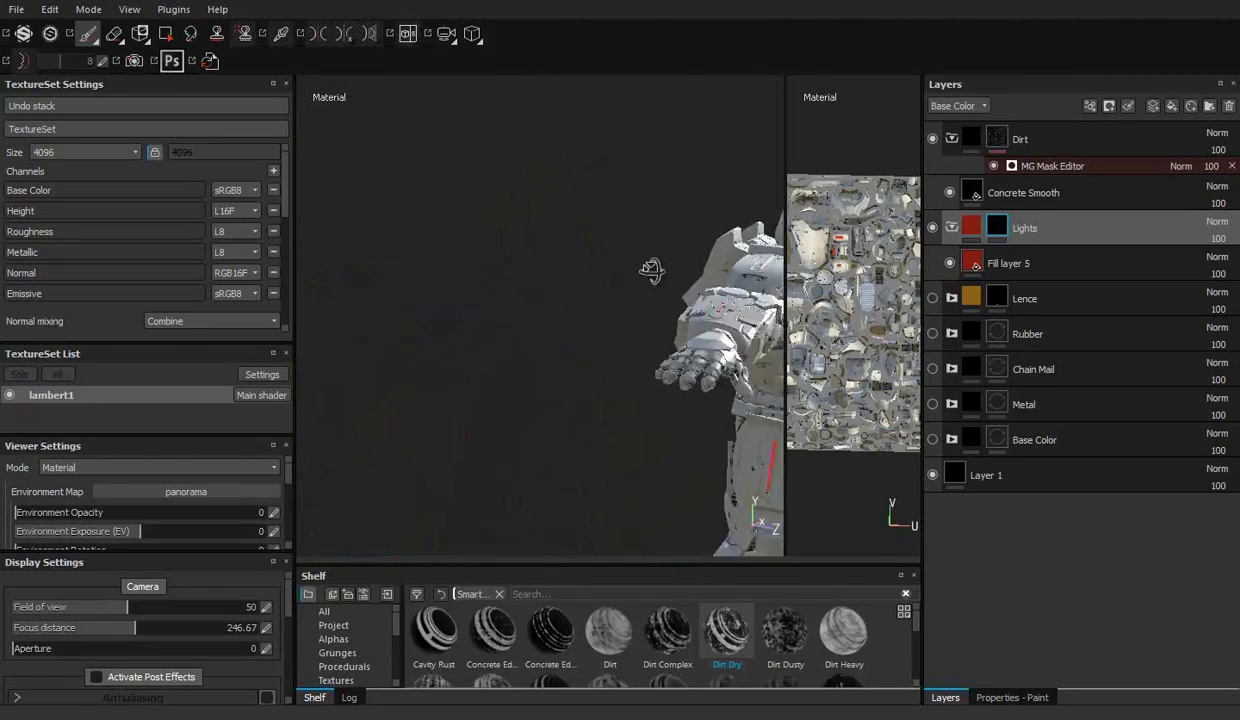
pyautogui.keyDown('alt'); pyautogui.moveTo(653, 271); pyautogui.dragTo(640, 300); pyautogui.keyUp('alt')
# Step: Collapse the Lights folder and make the Metal and Base Color layers visible again
pyautogui.click(952, 229)
pyautogui.click(932, 370)
pyautogui.click(932, 404)
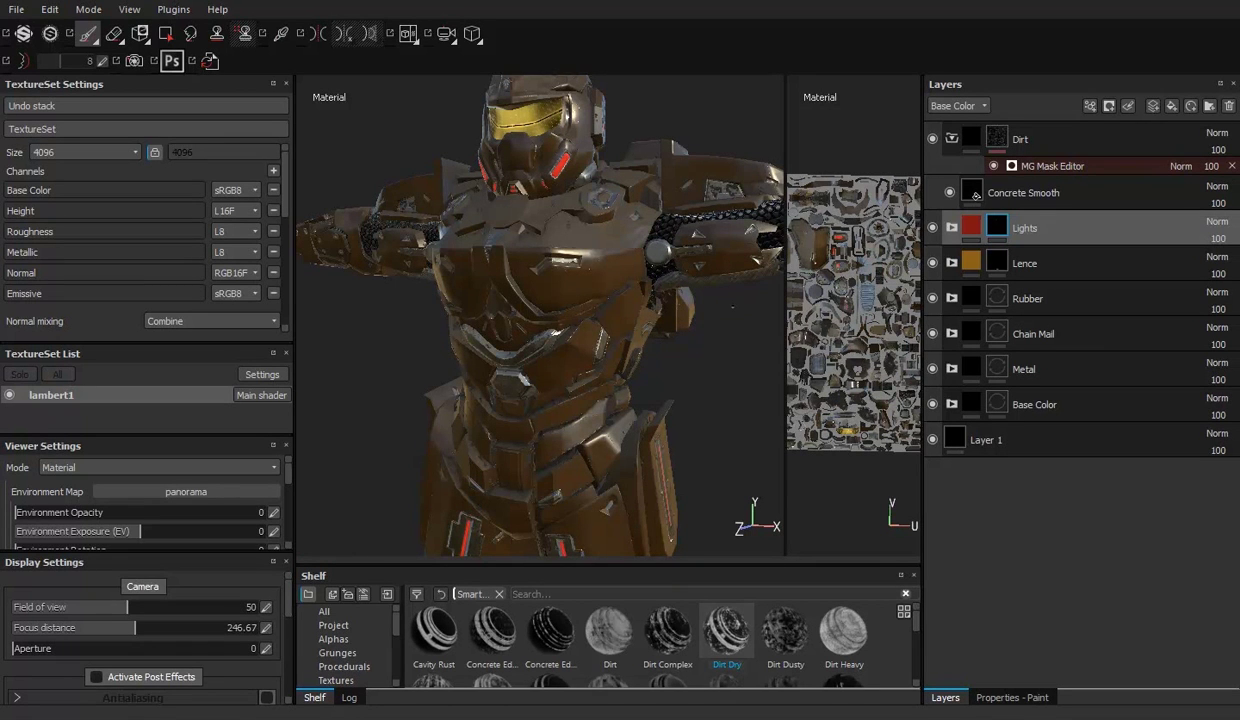
# Step: Zoom the viewport out and back in on the arm's chain mail
pyautogui.scroll(-2, 540, 315)
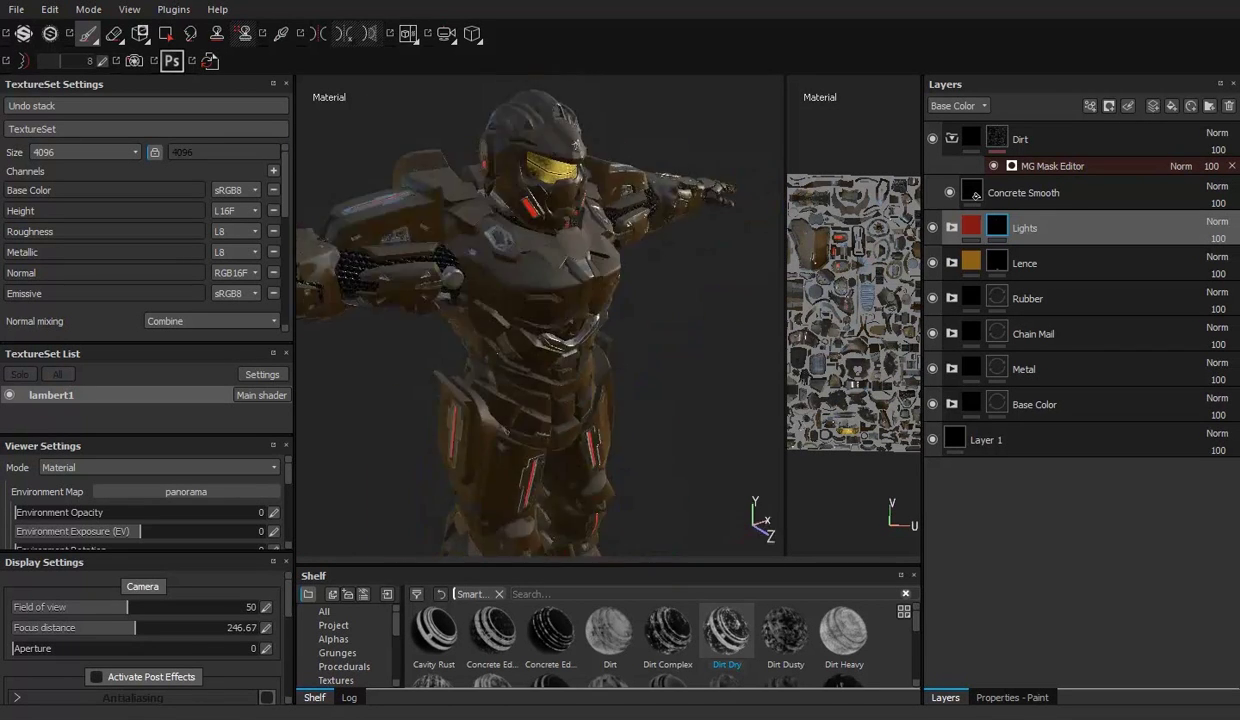
pyautogui.scroll(-2, 540, 315)
pyautogui.scroll(5, 540, 315)
pyautogui.scroll(2, 540, 315)
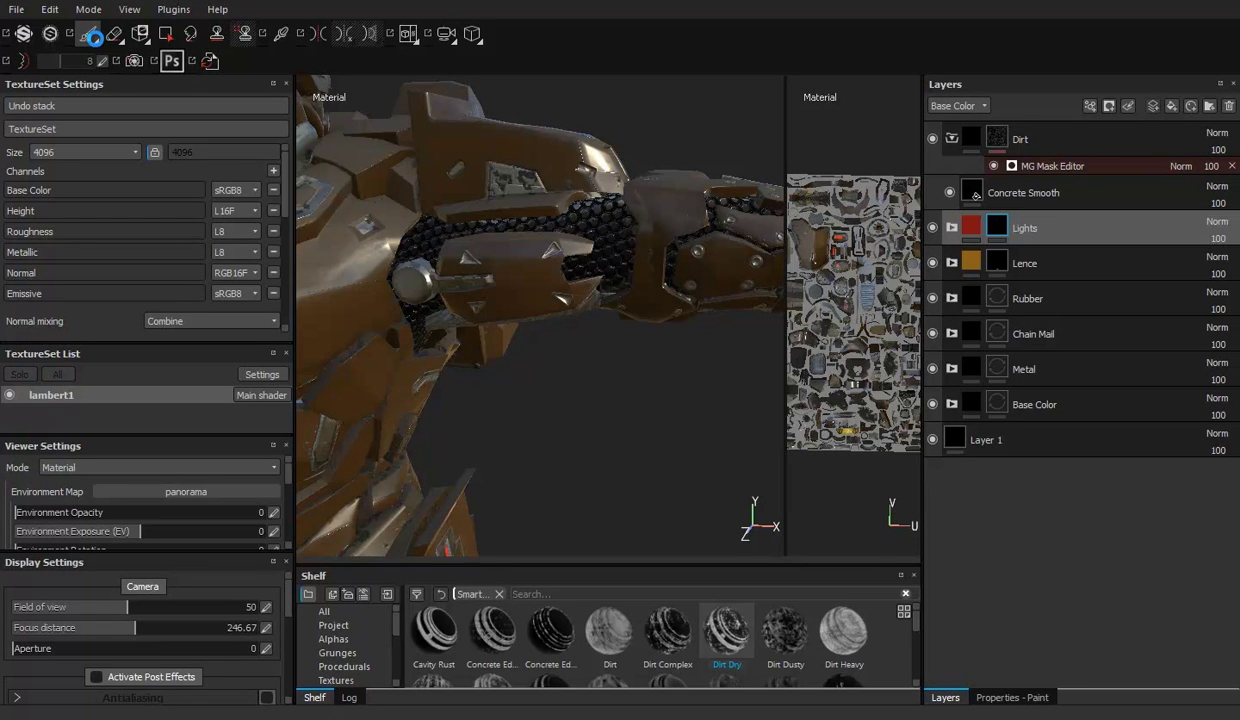
# Step: Add a new paint layer and limit the brush to the normal channel only
pyautogui.click(92, 37)
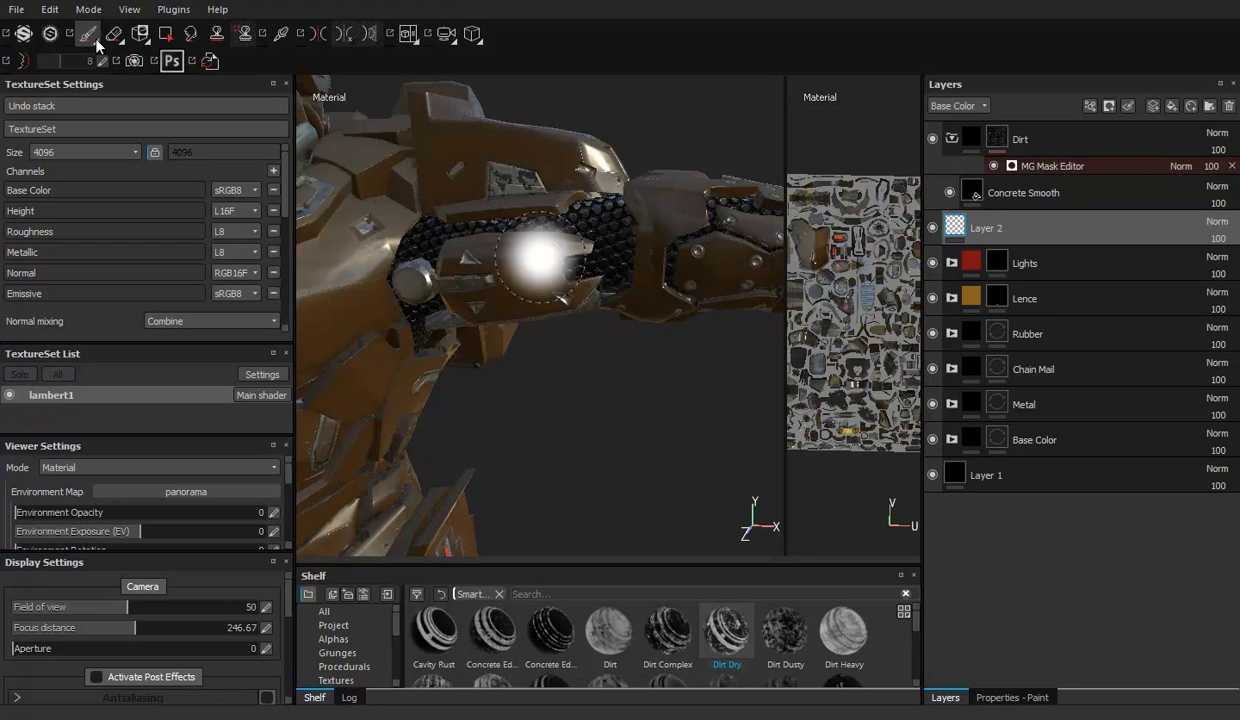
pyautogui.click(1012, 697)
pyautogui.scroll(-1, 1003, 528)
pyautogui.click(1154, 447)
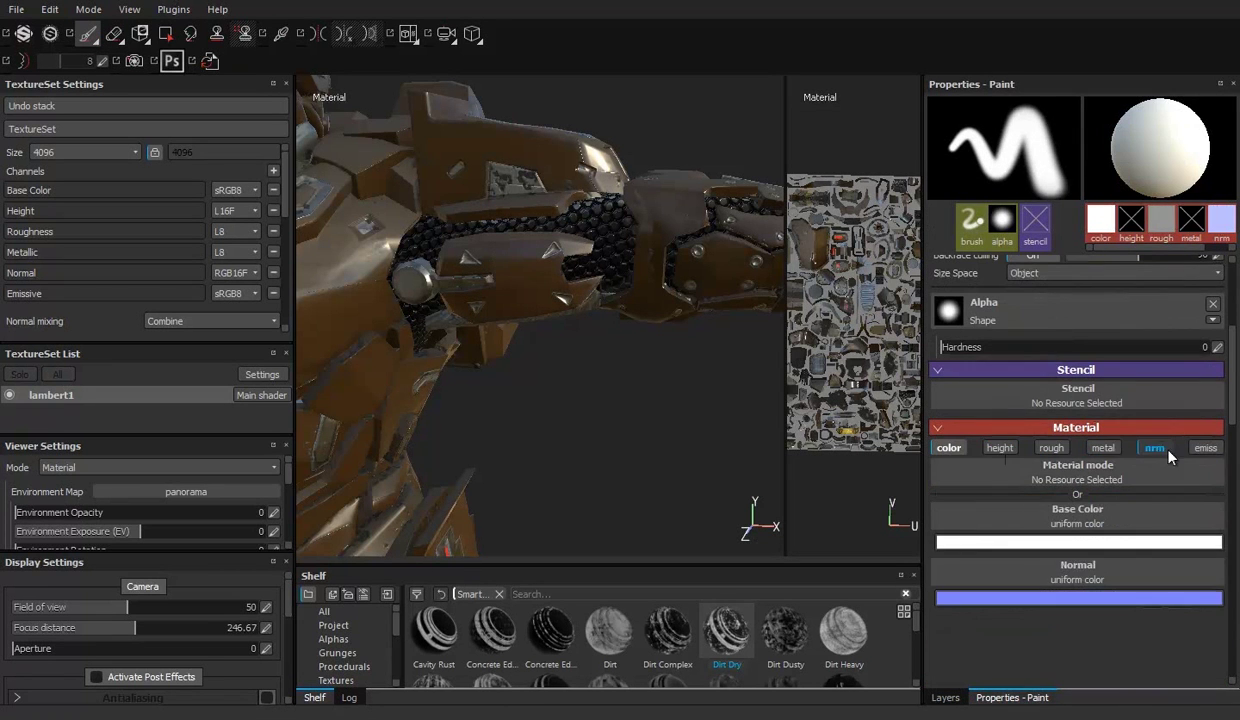
pyautogui.click(948, 447)
# Step: Load Screw Pozidrive Round as the normal stamp, with JRO_Shapes01 as the brush alpha
pyautogui.moveTo(545, 567); pyautogui.dragTo(545, 407)
pyautogui.click(348, 534)
pyautogui.scroll(-3, 912, 510)
pyautogui.scroll(-2, 882, 500)
pyautogui.scroll(-2, 878, 549)
pyautogui.scroll(-1, 886, 578)
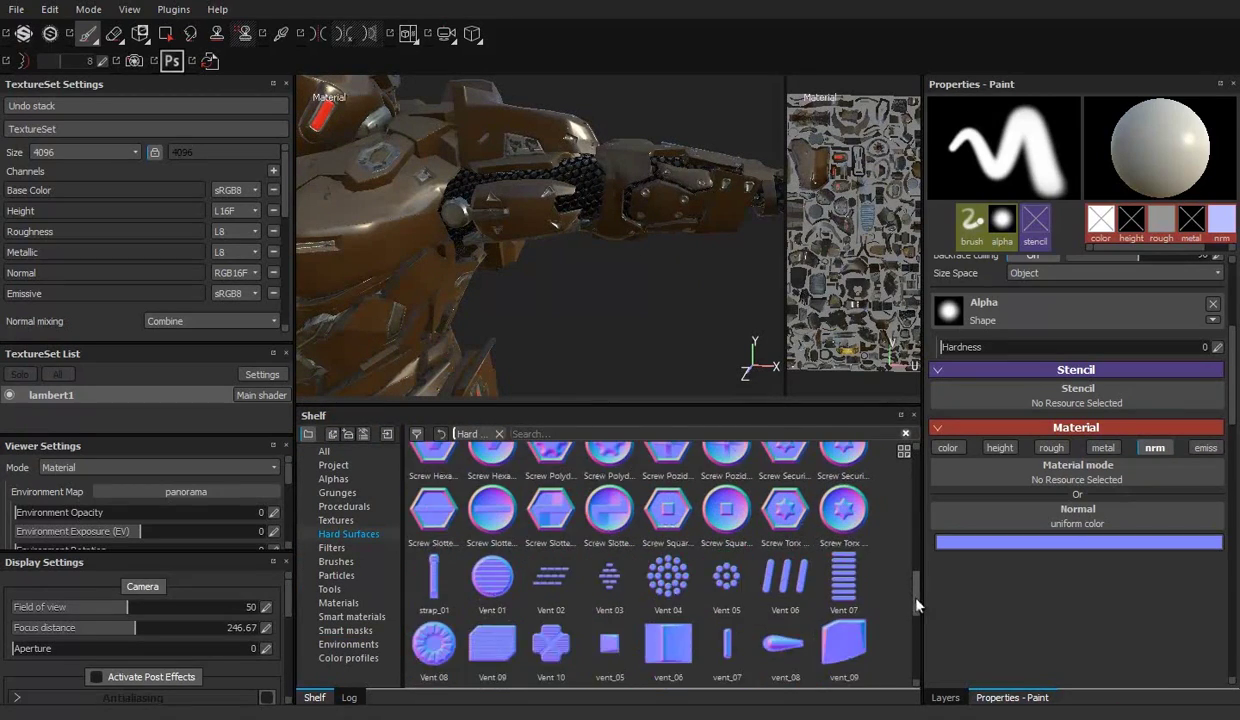
pyautogui.scroll(1, 886, 578)
pyautogui.click(727, 542)
pyautogui.click(333, 479)
pyautogui.scroll(-1, 532, 518)
pyautogui.scroll(-2, 532, 518)
pyautogui.click(492, 493)
pyautogui.scroll(3, 540, 300)
pyautogui.moveTo(600, 409); pyautogui.dragTo(600, 565)
pyautogui.scroll(3, 535, 299)
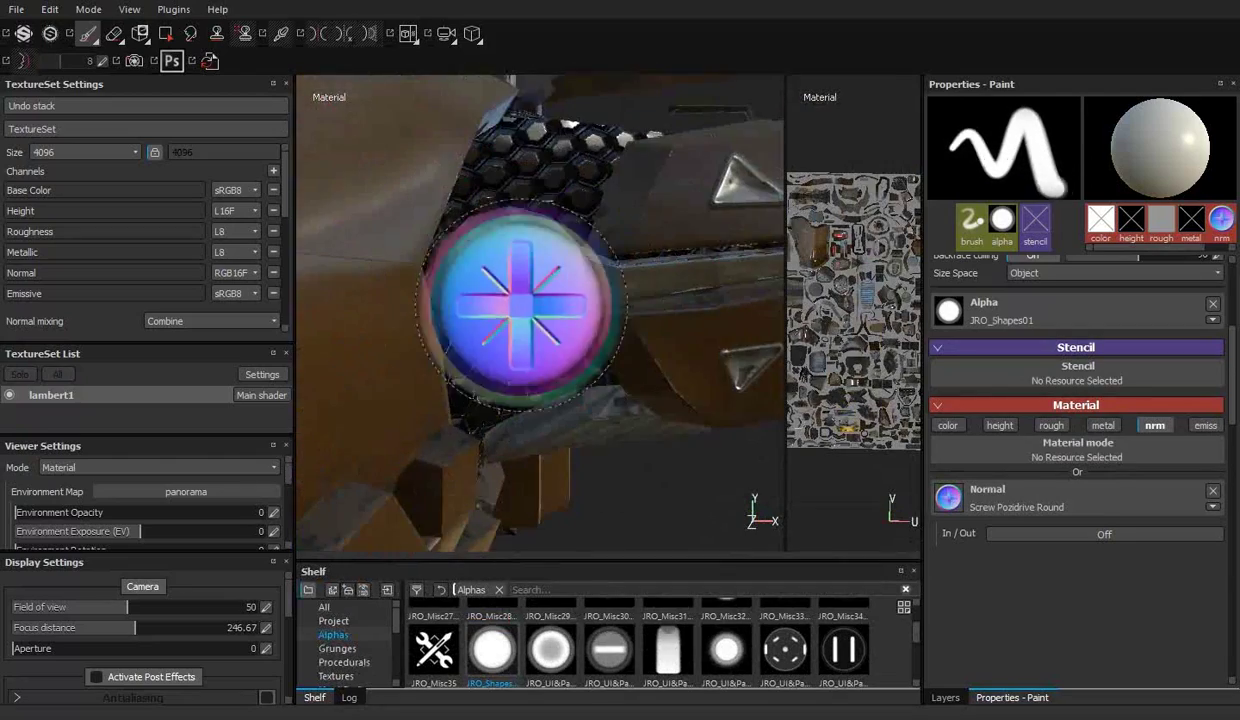
# Step: Orbit to the boot's round screw and swap the normal stamp to Hard Surfaces handle_07
pyautogui.moveTo(662, 465)
pyautogui.keyDown('alt'); pyautogui.mouseDown()
pyautogui.moveTo(567, 268)
pyautogui.moveTo(598, 237)
pyautogui.moveTo(490, 195)
pyautogui.moveTo(480, 288)
pyautogui.moveTo(617, 318)
pyautogui.mouseUp(); pyautogui.keyUp('alt')
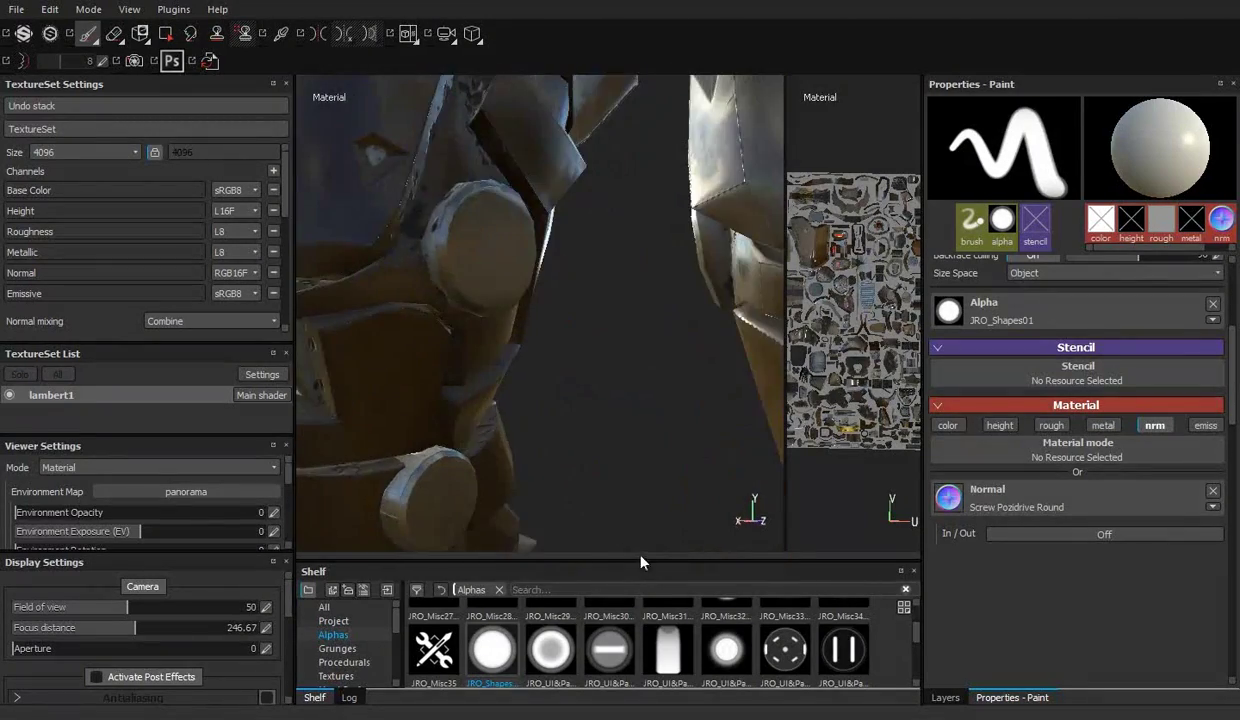
pyautogui.keyDown('alt'); pyautogui.moveTo(617, 318); pyautogui.dragTo(639, 485); pyautogui.keyUp('alt')
pyautogui.moveTo(485, 190)
pyautogui.keyDown('alt'); pyautogui.mouseDown()
pyautogui.moveTo(476, 287)
pyautogui.moveTo(600, 450)
pyautogui.mouseUp(); pyautogui.keyUp('alt')
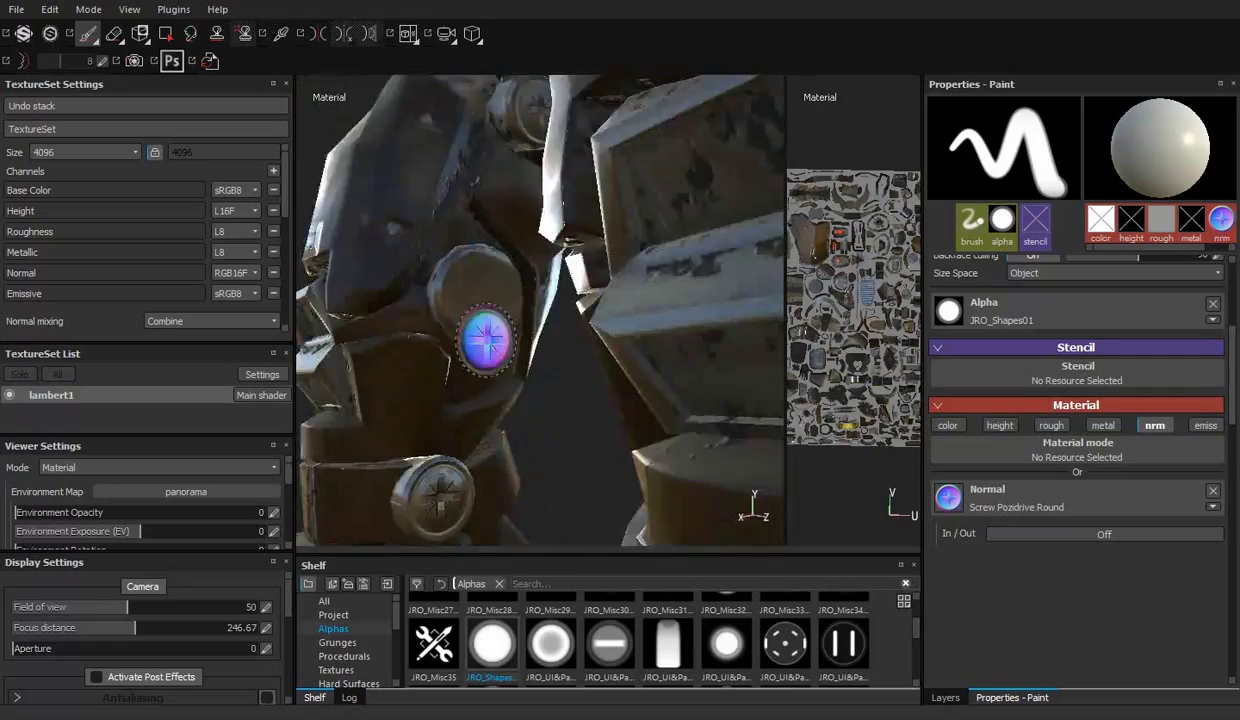
pyautogui.moveTo(641, 553); pyautogui.dragTo(641, 388)
pyautogui.click(349, 513)
pyautogui.moveTo(914, 498)
pyautogui.mouseDown()
pyautogui.moveTo(916, 588)
pyautogui.moveTo(921, 507)
pyautogui.mouseUp()
pyautogui.click(668, 507)
pyautogui.moveTo(733, 277)
pyautogui.keyDown('alt'); pyautogui.mouseDown()
pyautogui.moveTo(567, 180)
pyautogui.moveTo(508, 208)
pyautogui.moveTo(583, 226)
pyautogui.moveTo(700, 210)
pyautogui.mouseUp(); pyautogui.keyUp('alt')
pyautogui.moveTo(916, 500)
pyautogui.mouseDown()
pyautogui.moveTo(916, 548)
pyautogui.moveTo(916, 504)
pyautogui.mouseUp()
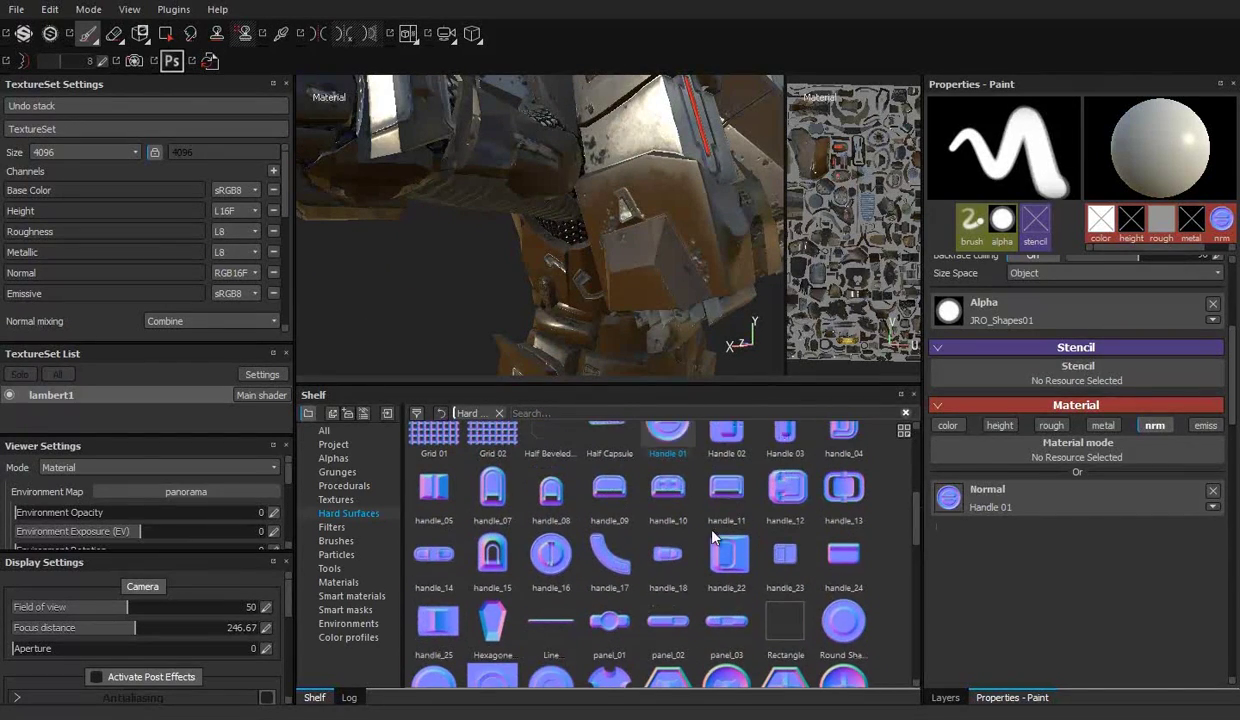
pyautogui.click(492, 487)
pyautogui.keyDown('alt'); pyautogui.moveTo(795, 300); pyautogui.dragTo(603, 287); pyautogui.keyUp('alt')
pyautogui.moveTo(746, 238)
pyautogui.keyDown('alt'); pyautogui.mouseDown()
pyautogui.moveTo(564, 262)
pyautogui.moveTo(494, 228)
pyautogui.moveTo(532, 240)
pyautogui.mouseUp(); pyautogui.keyUp('alt')
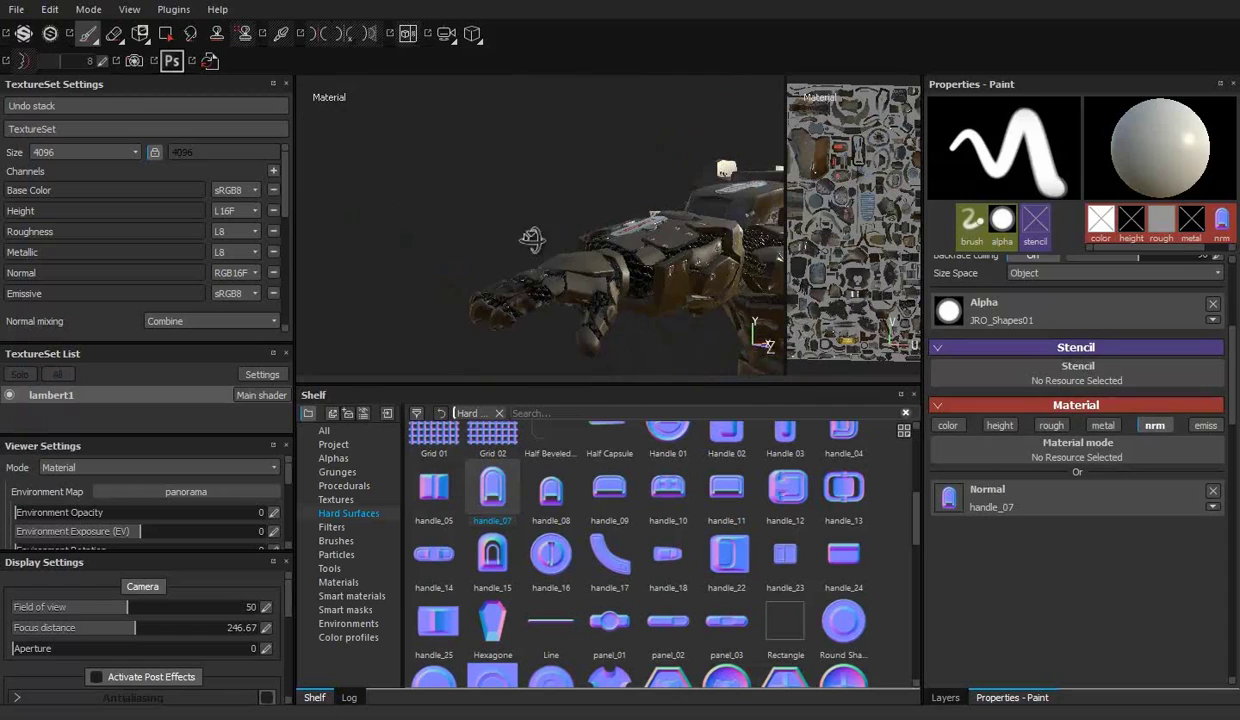
# Step: Switch to the Polygon Fill tool in Mesh fill mode, closing in on the arm
pyautogui.click(945, 697)
pyautogui.click(1012, 697)
pyautogui.click(165, 33)
pyautogui.keyDown('alt'); pyautogui.moveTo(700, 290); pyautogui.dragTo(588, 104); pyautogui.keyUp('alt')
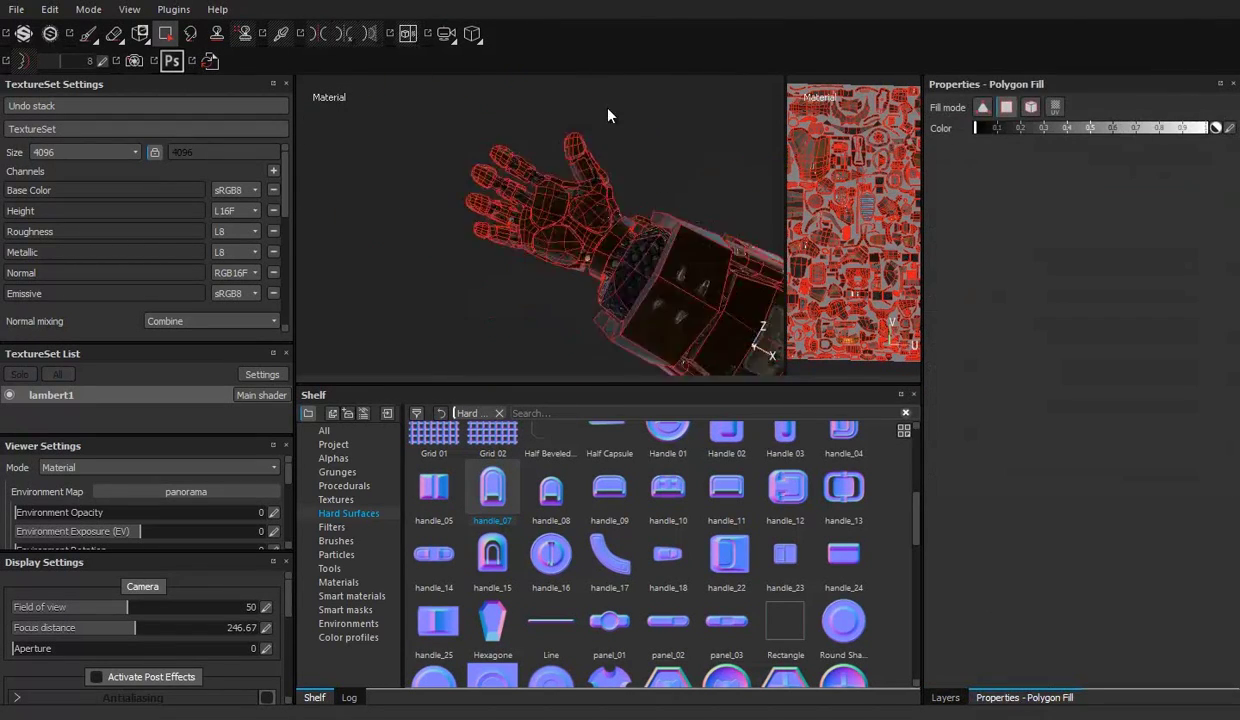
pyautogui.keyDown('alt'); pyautogui.moveTo(588, 104); pyautogui.dragTo(545, 214, button='right'); pyautogui.keyUp('alt')
pyautogui.click(1031, 107)
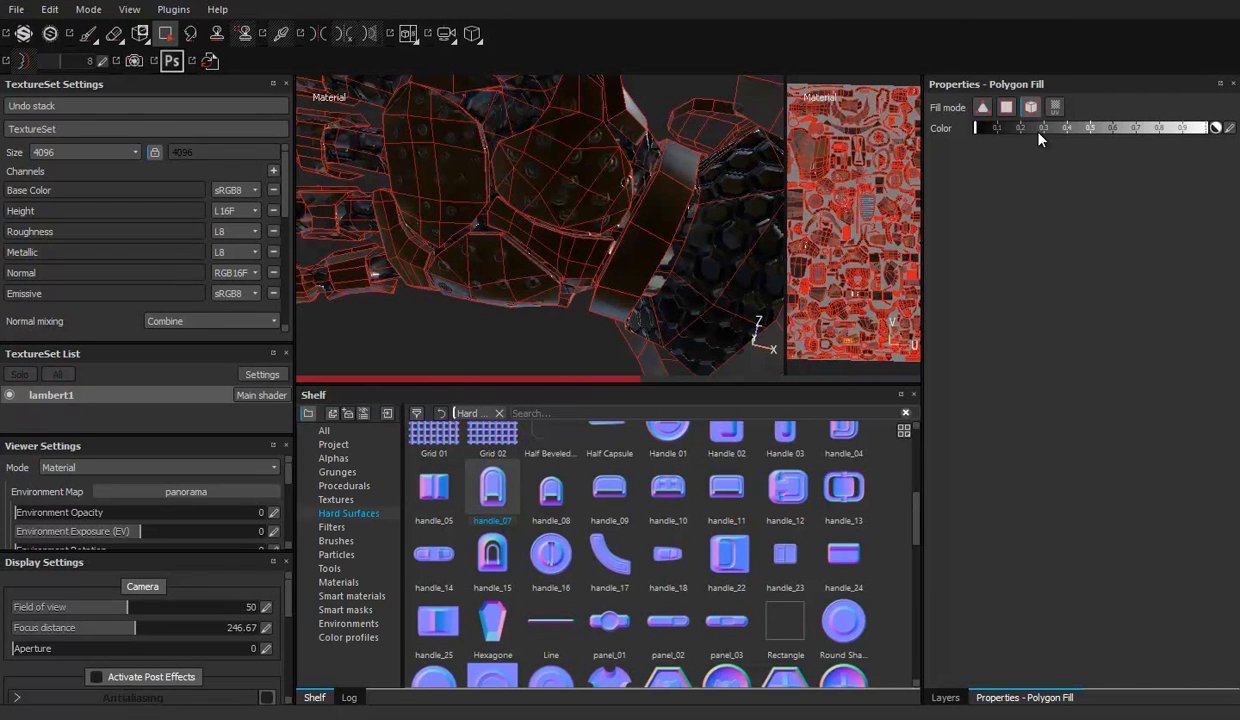
# Step: Check the layer stack, then return to polygon fill and rotate to a top view of the hand
pyautogui.click(945, 697)
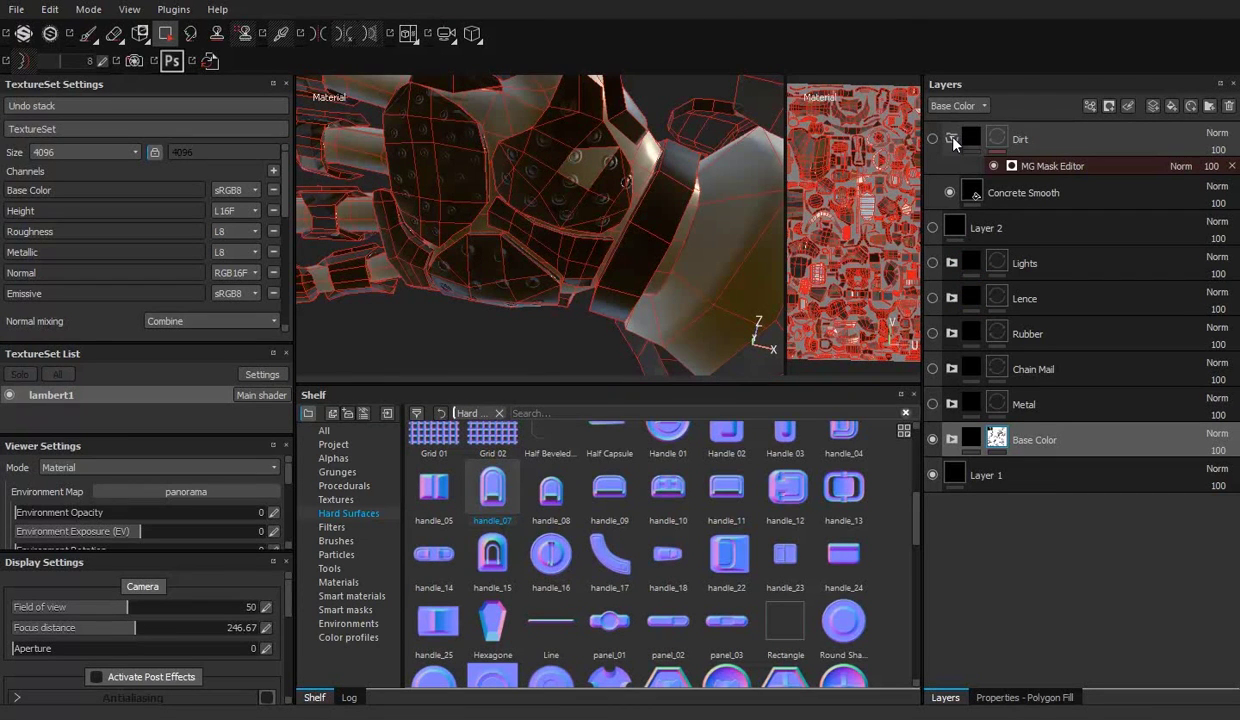
pyautogui.click(953, 141)
pyautogui.moveTo(506, 162)
pyautogui.keyDown('alt'); pyautogui.mouseDown()
pyautogui.moveTo(560, 278)
pyautogui.moveTo(477, 196)
pyautogui.mouseUp(); pyautogui.keyUp('alt')
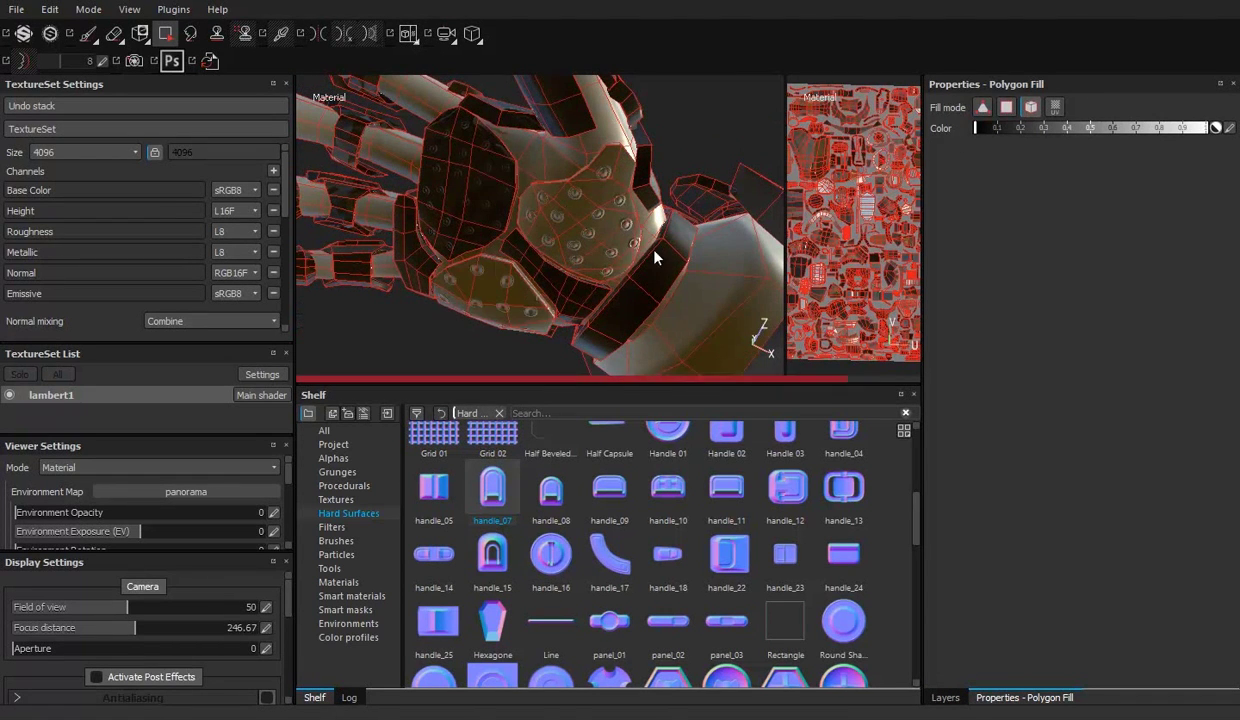
pyautogui.keyDown('alt'); pyautogui.moveTo(602, 288); pyautogui.dragTo(560, 250); pyautogui.keyUp('alt')
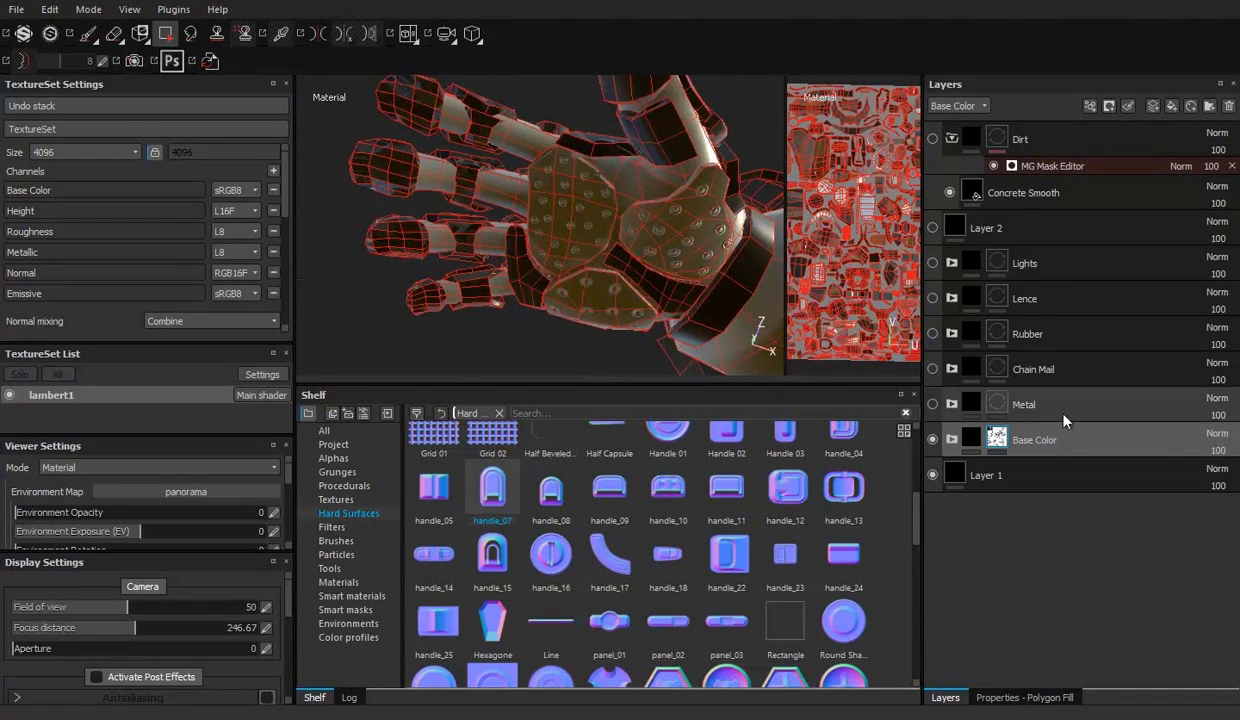
# Step: Search the shelf's smart materials for 'plast'
pyautogui.click(345, 595)
pyautogui.click(600, 413)
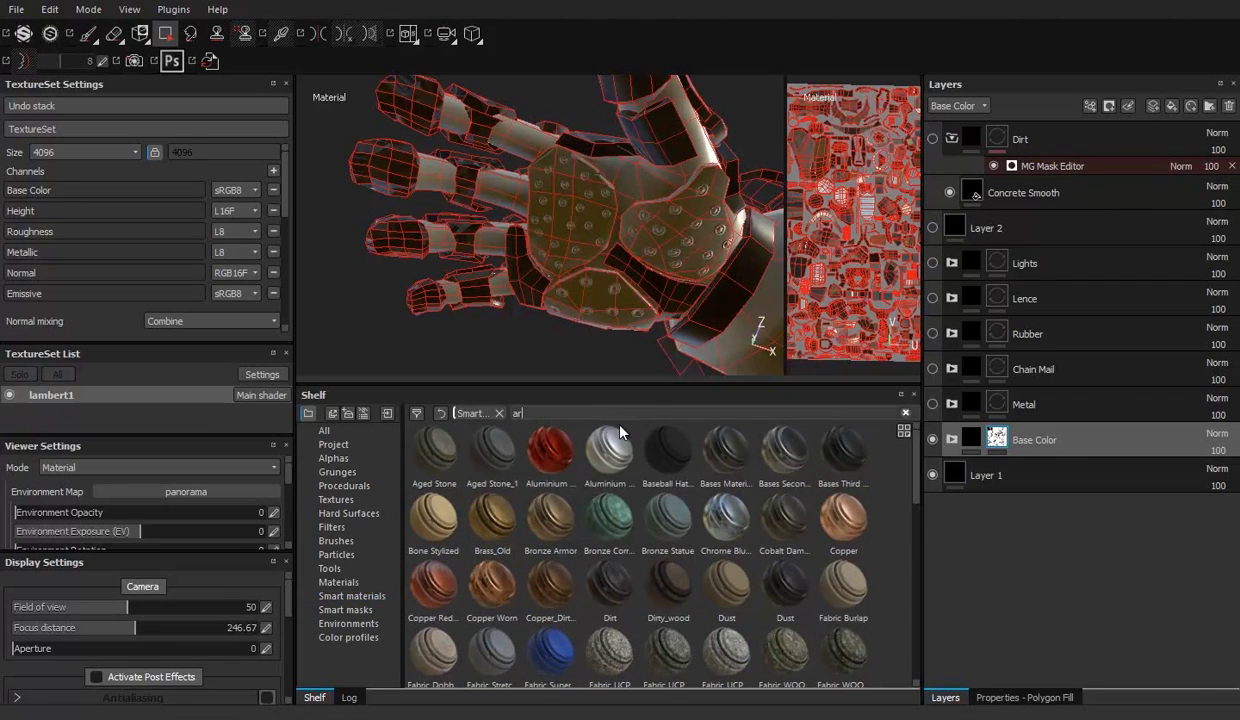
pyautogui.write('ar')
pyautogui.press('BackSpace')
pyautogui.press('BackSpace')
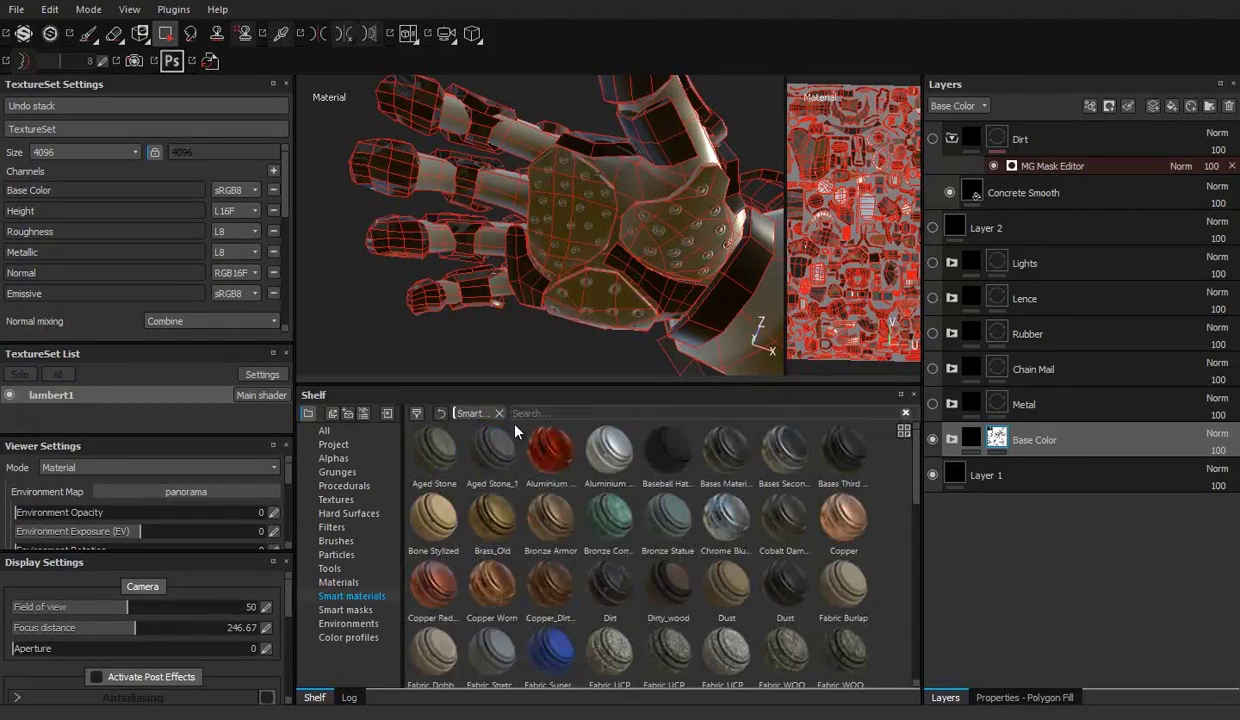
pyautogui.write('plast')
# Step: Put Plastic Armor Glossy in new Folder 3 with a black mask ready for polygon fill
pyautogui.click(1207, 107)
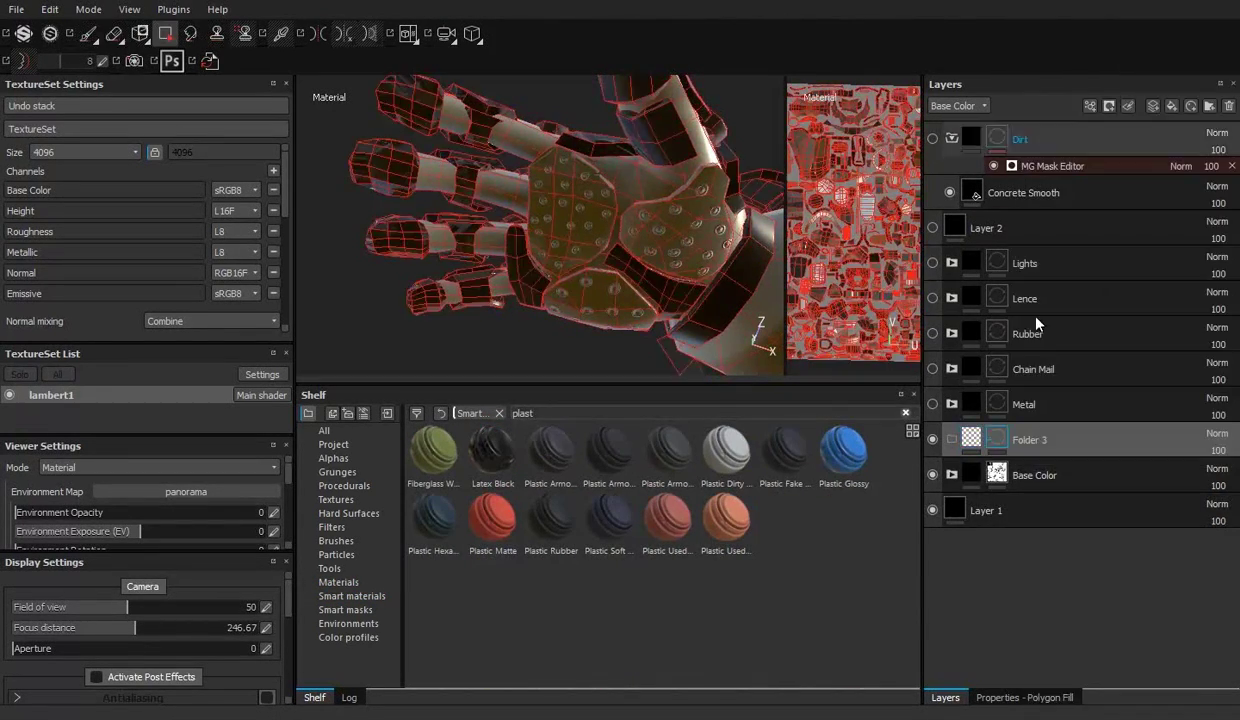
pyautogui.moveTo(552, 450); pyautogui.dragTo(1052, 458)
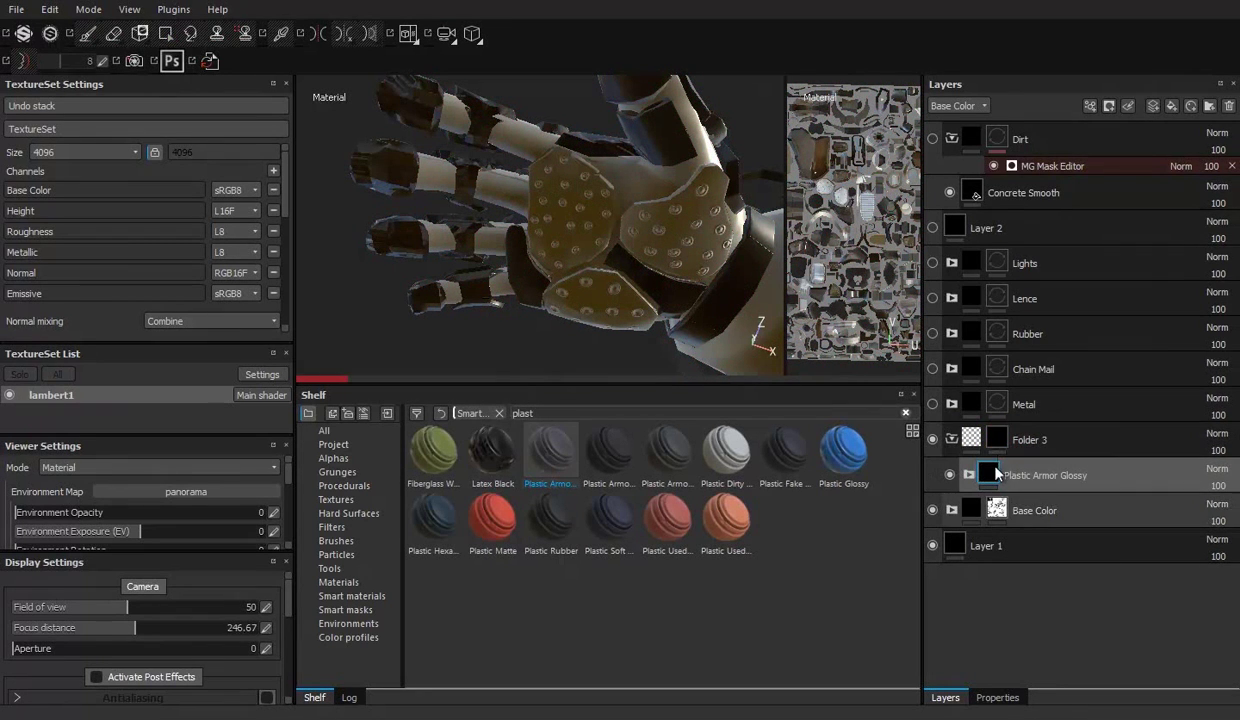
pyautogui.click(182, 33)
pyautogui.click(945, 697)
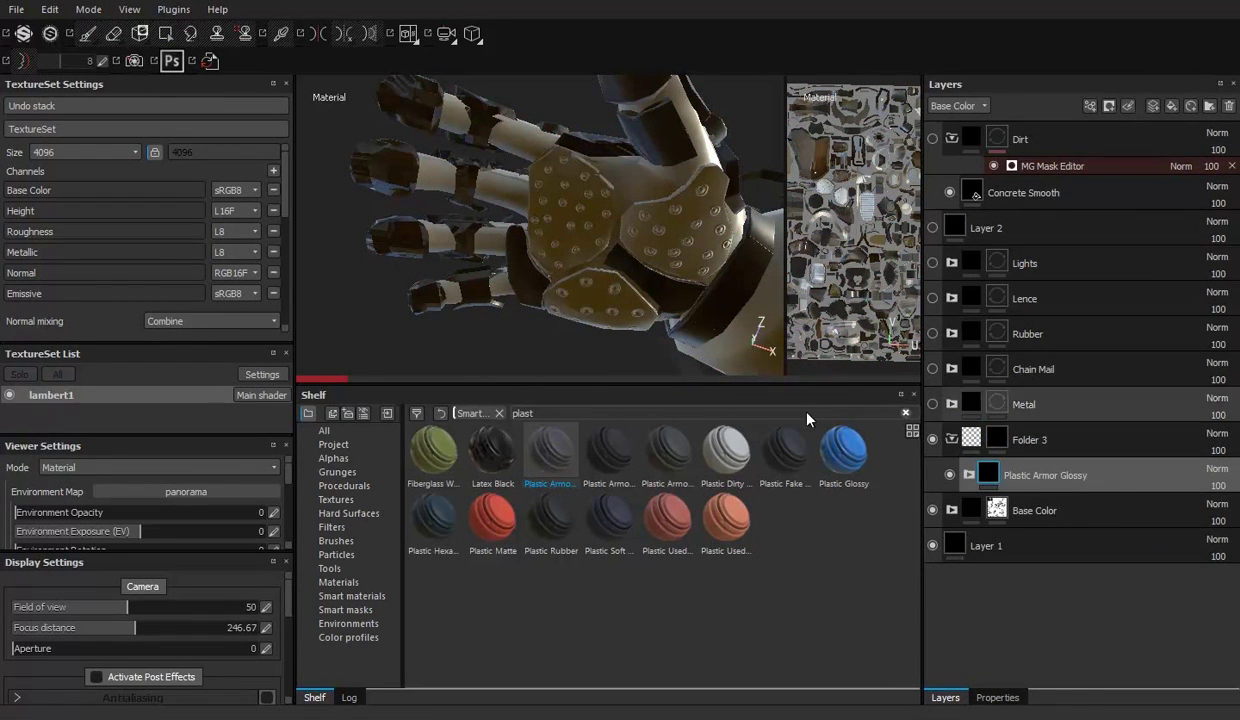
pyautogui.click(1030, 440)
pyautogui.click(1000, 697)
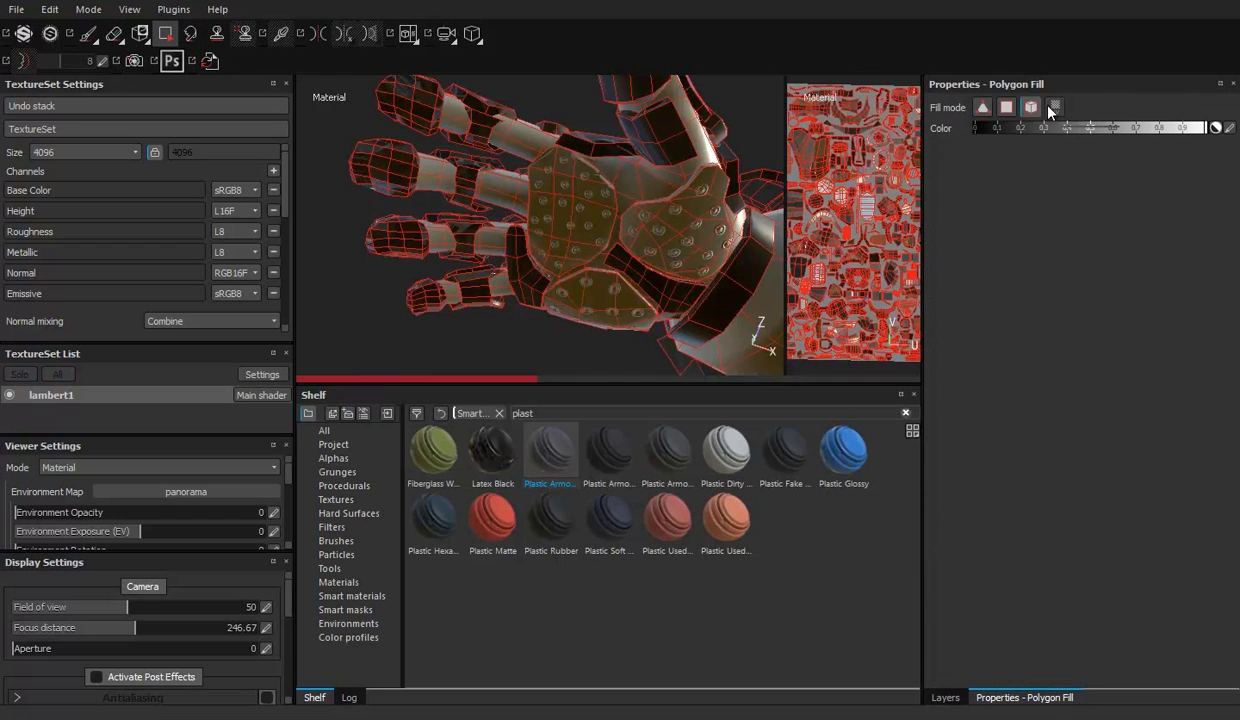
pyautogui.click(945, 697)
pyautogui.moveTo(645, 214)
pyautogui.keyDown('alt'); pyautogui.mouseDown()
pyautogui.moveTo(559, 316)
pyautogui.moveTo(664, 277)
pyautogui.moveTo(640, 250)
pyautogui.mouseUp(); pyautogui.keyUp('alt')
# Step: Expand the plastic material and open its base layer's colour picker
pyautogui.click(1040, 475)
pyautogui.click(969, 475)
pyautogui.click(1030, 565)
pyautogui.click(1000, 697)
pyautogui.click(1080, 383)
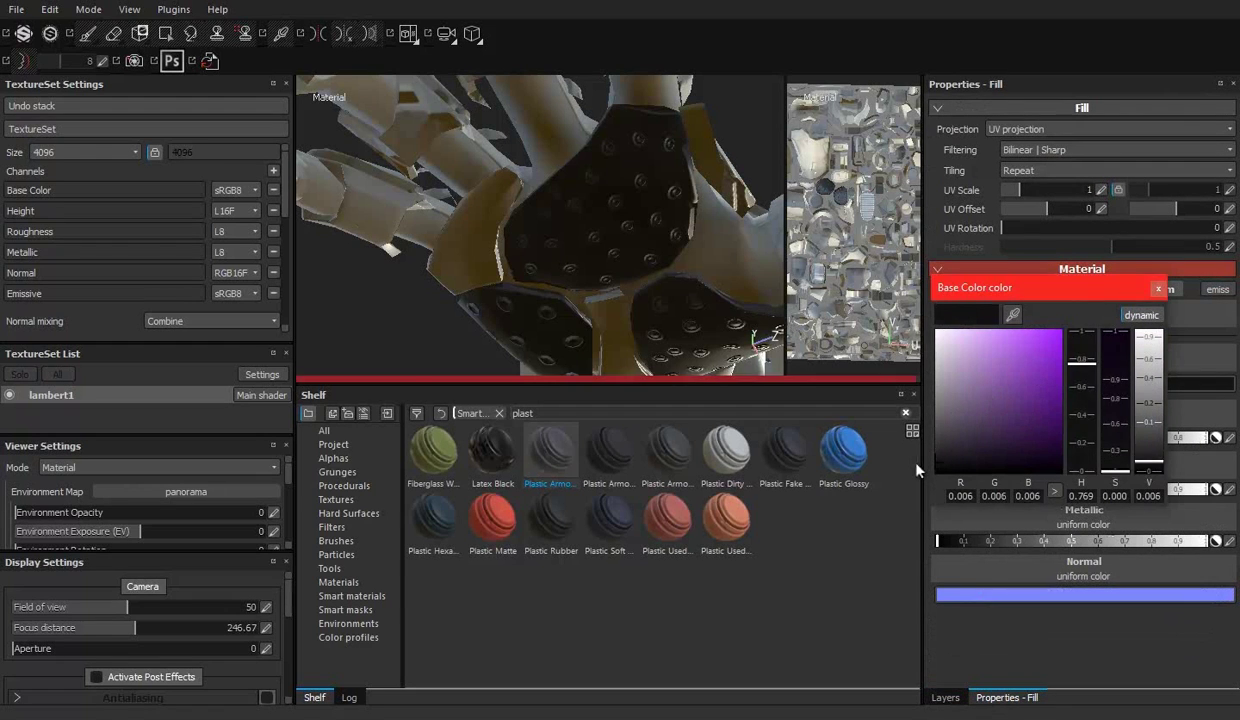
pyautogui.click(945, 697)
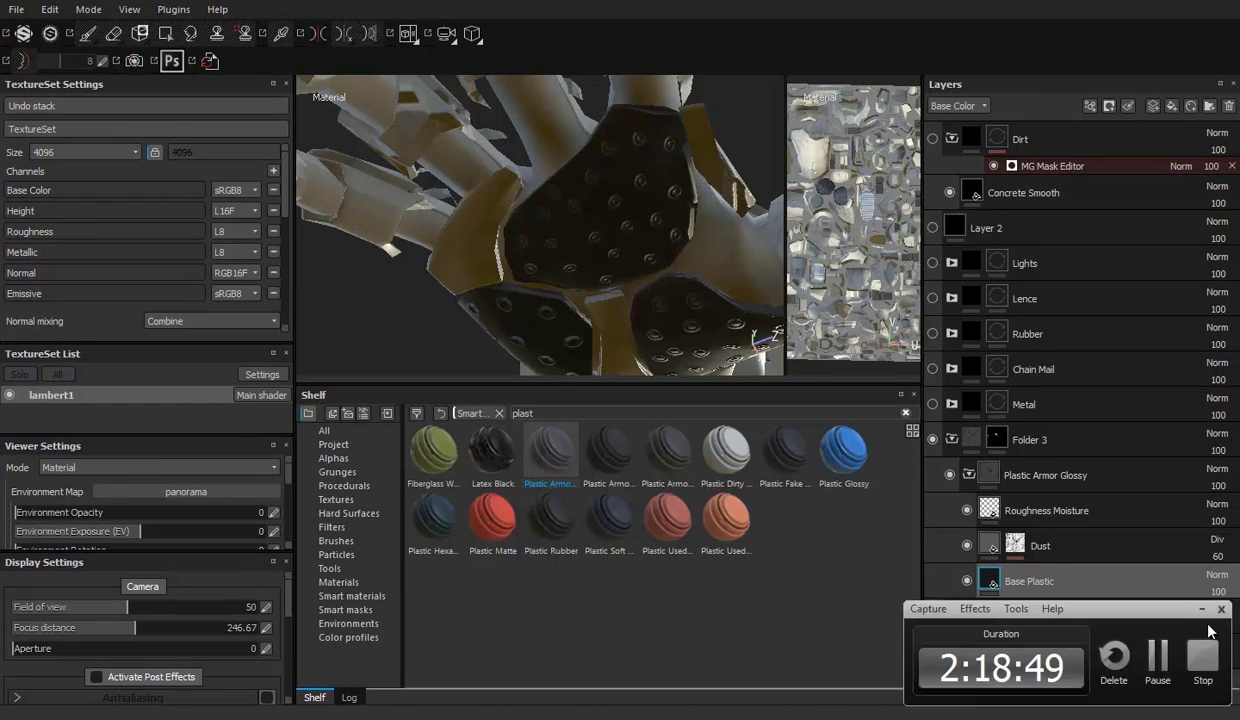
# Step: Collapse Folder 3 and check its polygon-fill mask around the hand's fingers
pyautogui.click(951, 439)
pyautogui.moveTo(640, 230)
pyautogui.keyDown('alt'); pyautogui.mouseDown()
pyautogui.moveTo(531, 272)
pyautogui.moveTo(547, 293)
pyautogui.mouseUp(); pyautogui.keyUp('alt')
pyautogui.click(997, 439)
pyautogui.press('4')
pyautogui.scroll(3, 578, 291)
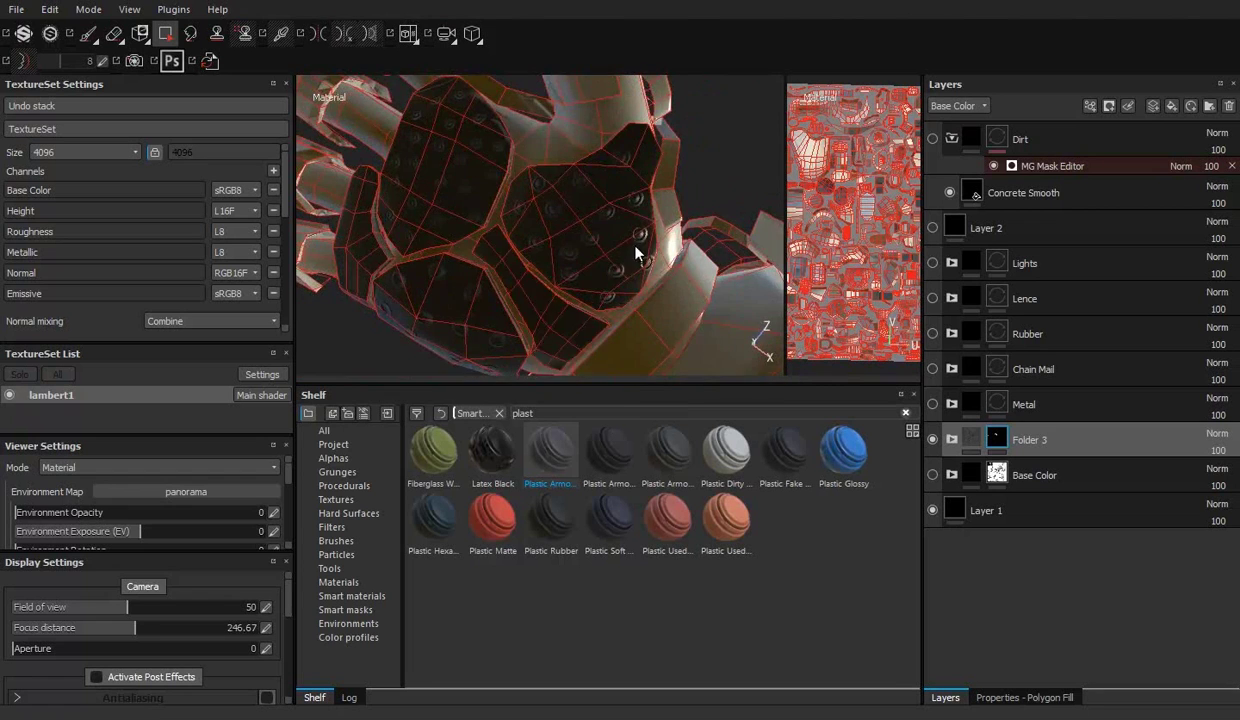
pyautogui.scroll(-3, 614, 237)
pyautogui.scroll(-2, 506, 158)
pyautogui.keyDown('alt'); pyautogui.moveTo(567, 190); pyautogui.dragTo(584, 210); pyautogui.keyUp('alt')
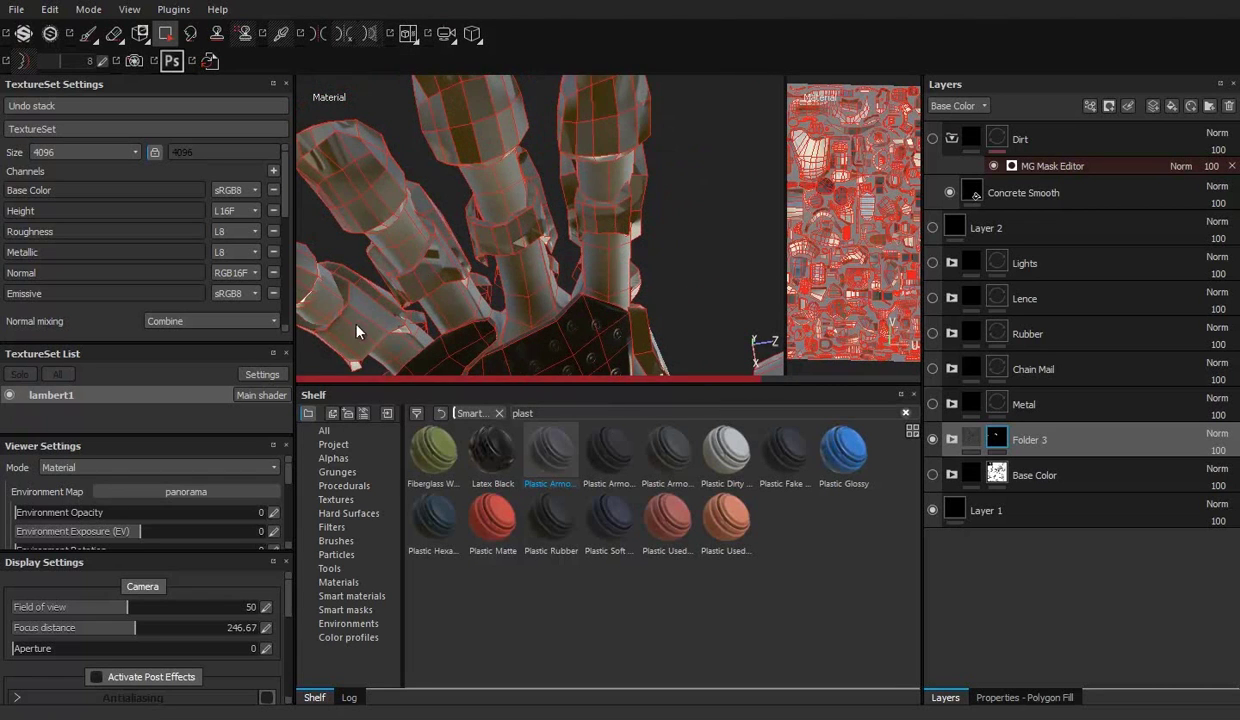
pyautogui.moveTo(583, 279)
pyautogui.keyDown('alt'); pyautogui.mouseDown()
pyautogui.moveTo(443, 208)
pyautogui.moveTo(581, 282)
pyautogui.moveTo(550, 226)
pyautogui.moveTo(358, 190)
pyautogui.moveTo(360, 240)
pyautogui.mouseUp(); pyautogui.keyUp('alt')
pyautogui.press('1')
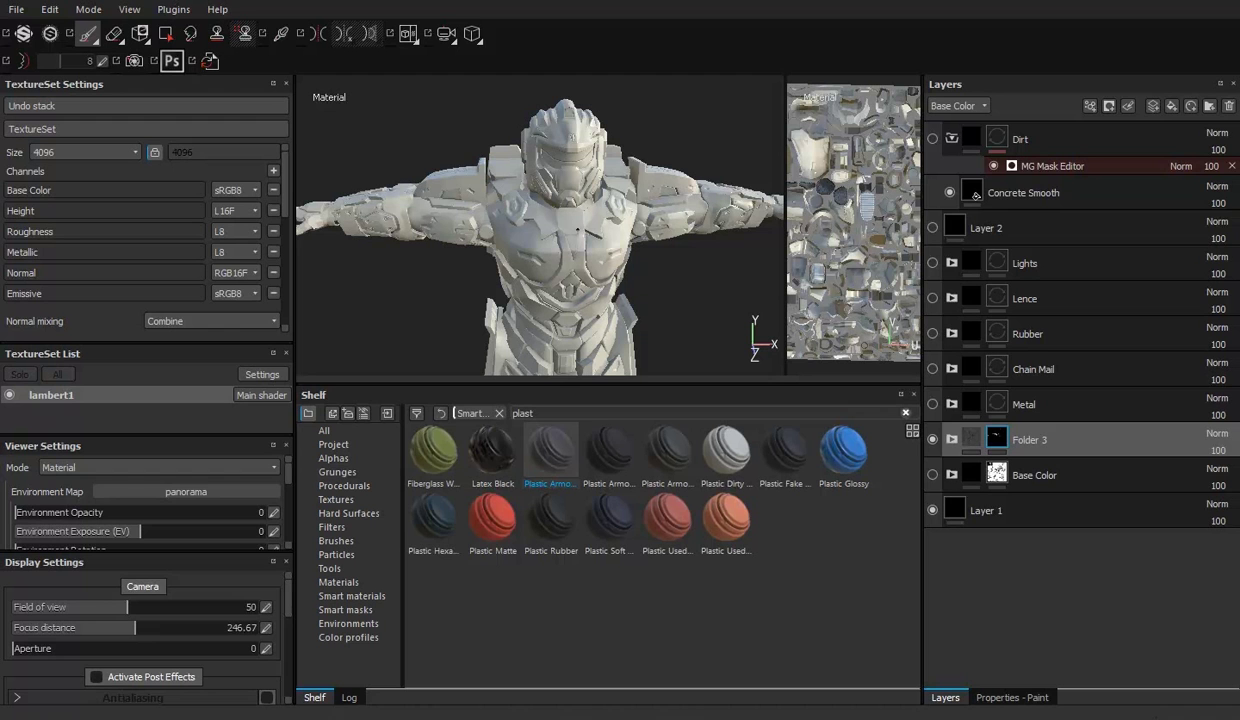
# Step: Collapse the Dirt folder and drag the Machinery smart material to the top of the layers
pyautogui.click(952, 139)
pyautogui.click(351, 596)
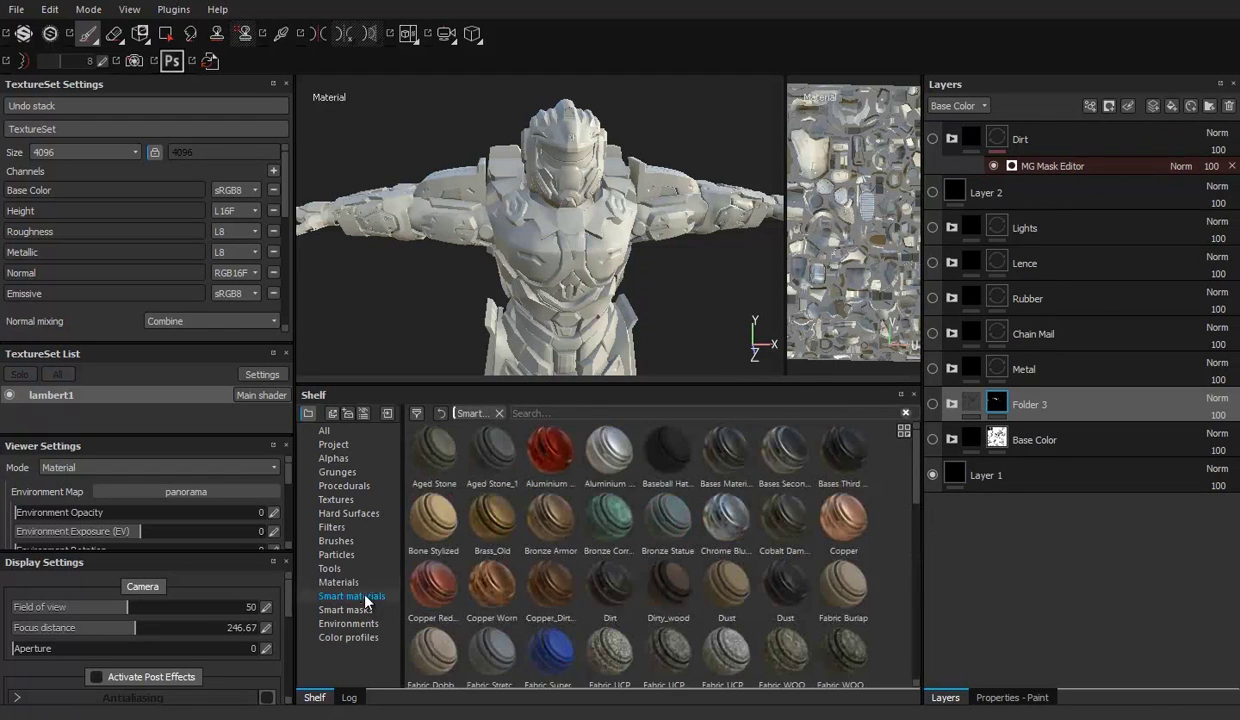
pyautogui.scroll(1, 420, 538)
pyautogui.moveTo(420, 538); pyautogui.dragTo(1017, 117)
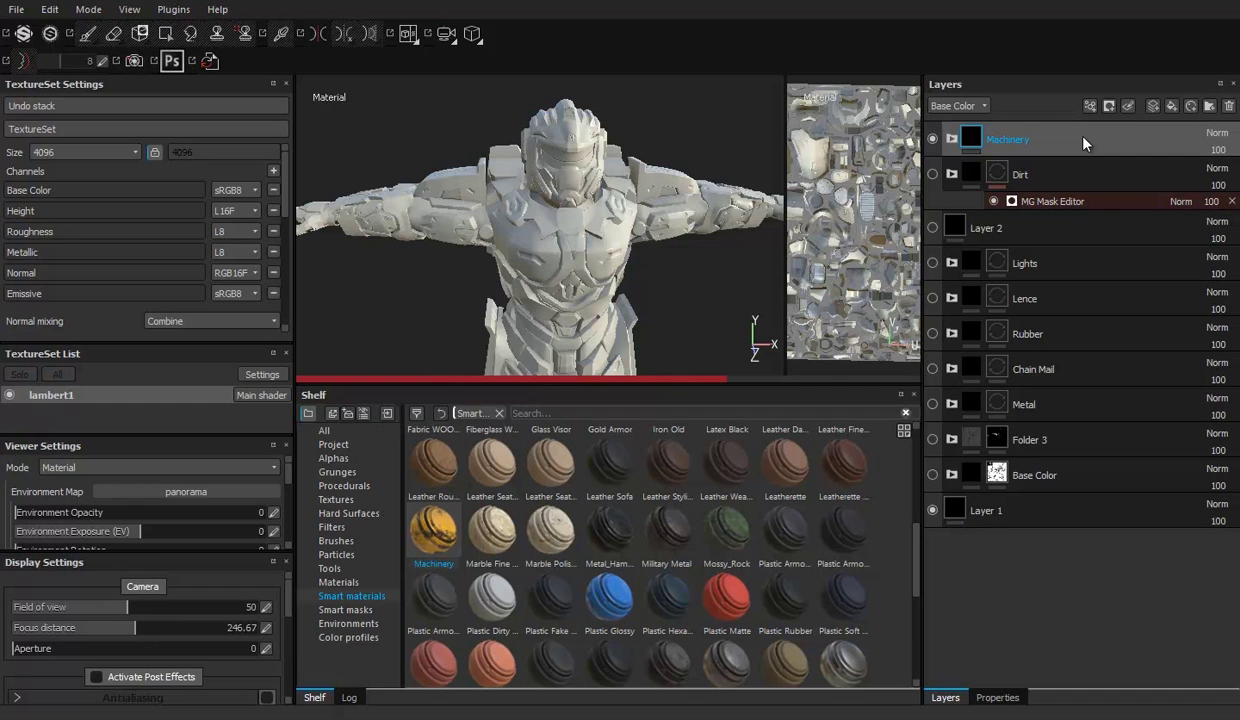
# Step: Expand Machinery, compare with Rust hidden, and delete its Metal Base layer
pyautogui.click(952, 139)
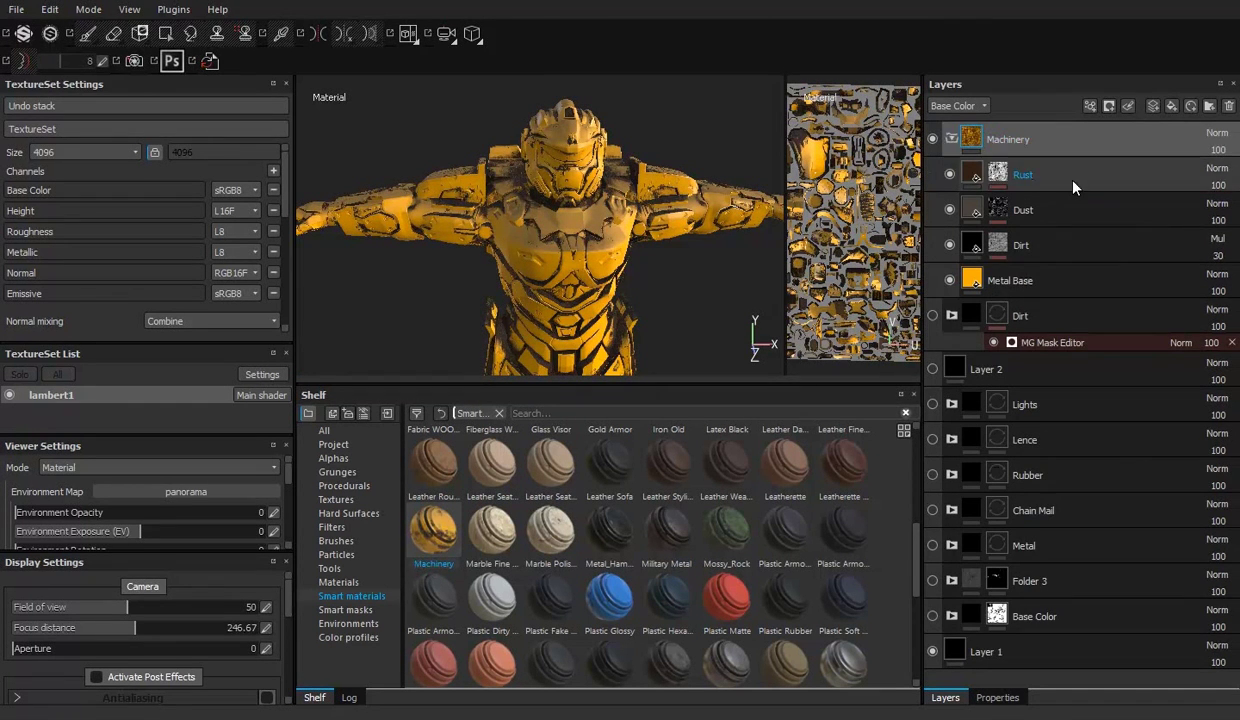
pyautogui.click(950, 175)
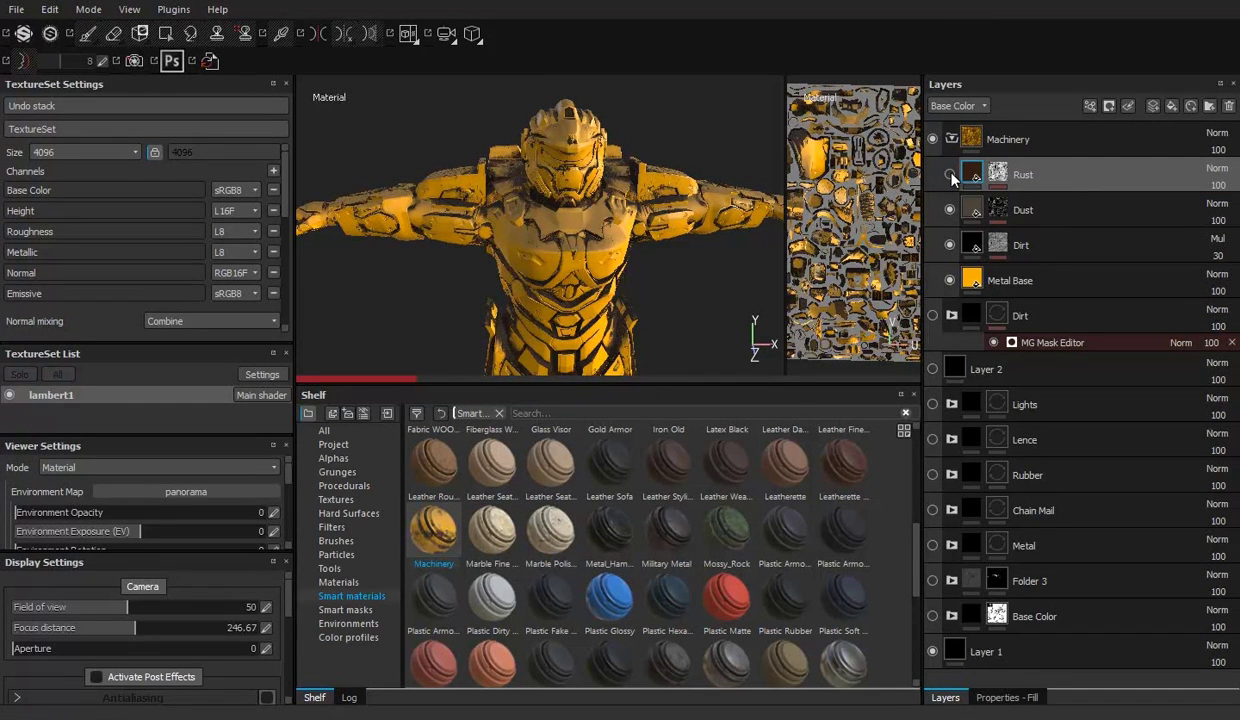
pyautogui.click(950, 175)
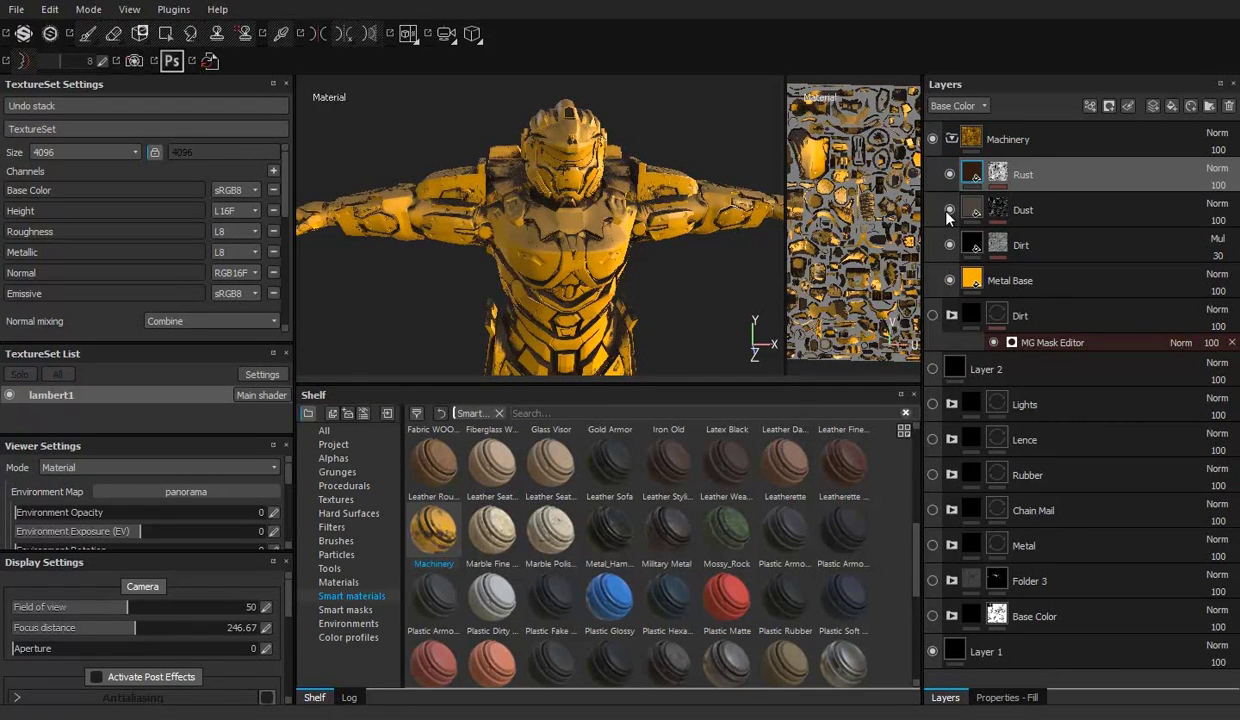
pyautogui.click(1031, 290)
pyautogui.press('Delete')
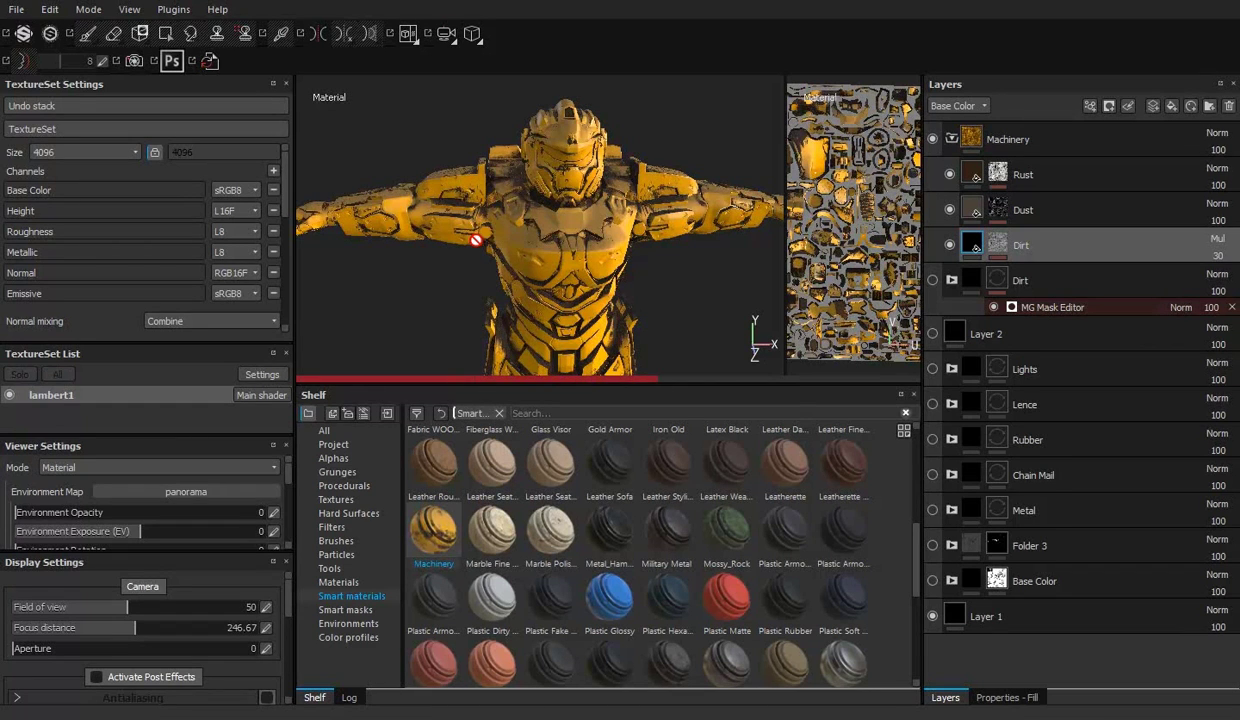
# Step: Zoom in on the helmet and hide the Dust layer
pyautogui.keyDown('alt'); pyautogui.moveTo(476, 240); pyautogui.dragTo(567, 152); pyautogui.keyUp('alt')
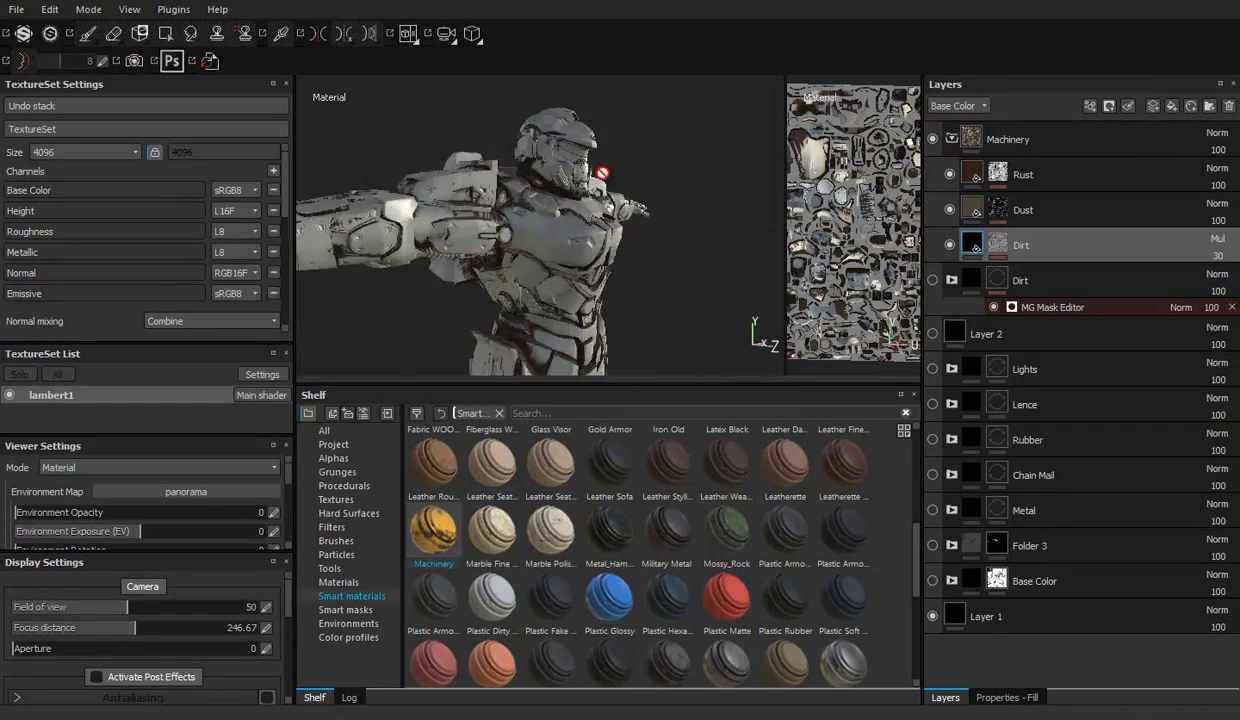
pyautogui.keyDown('alt'); pyautogui.moveTo(567, 152); pyautogui.dragTo(497, 319, button='right'); pyautogui.keyUp('alt')
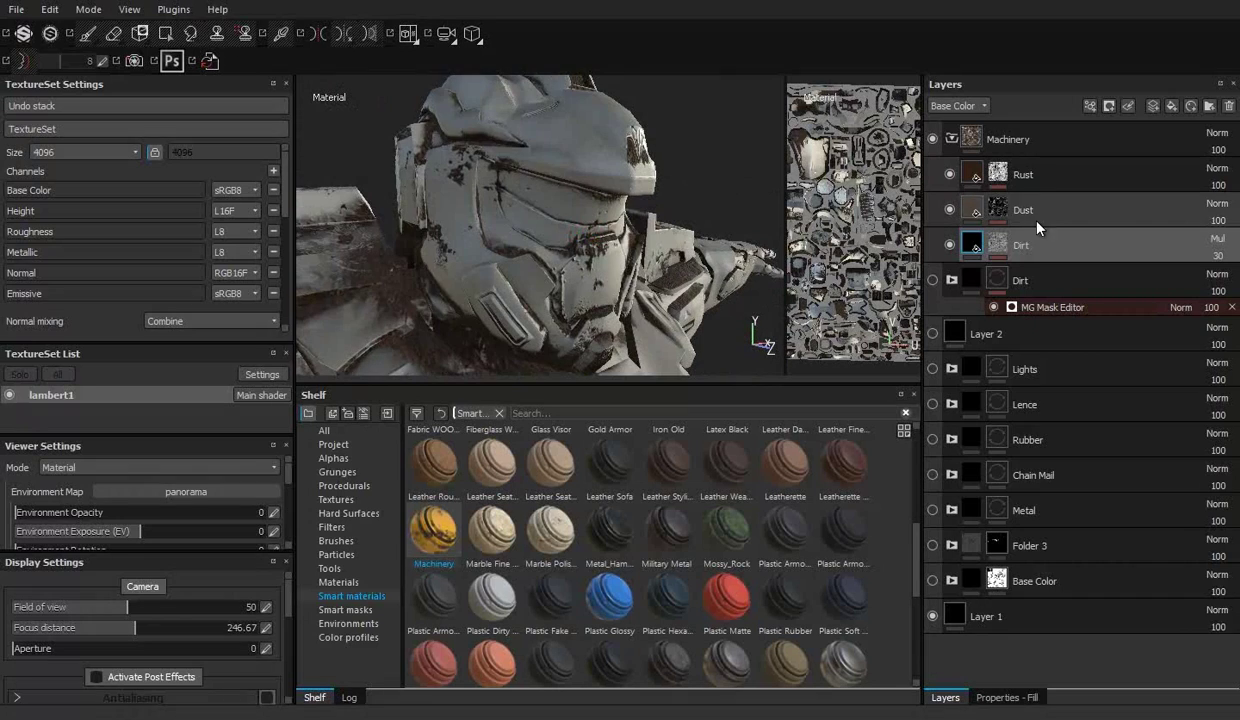
pyautogui.click(1020, 263)
pyautogui.click(949, 209)
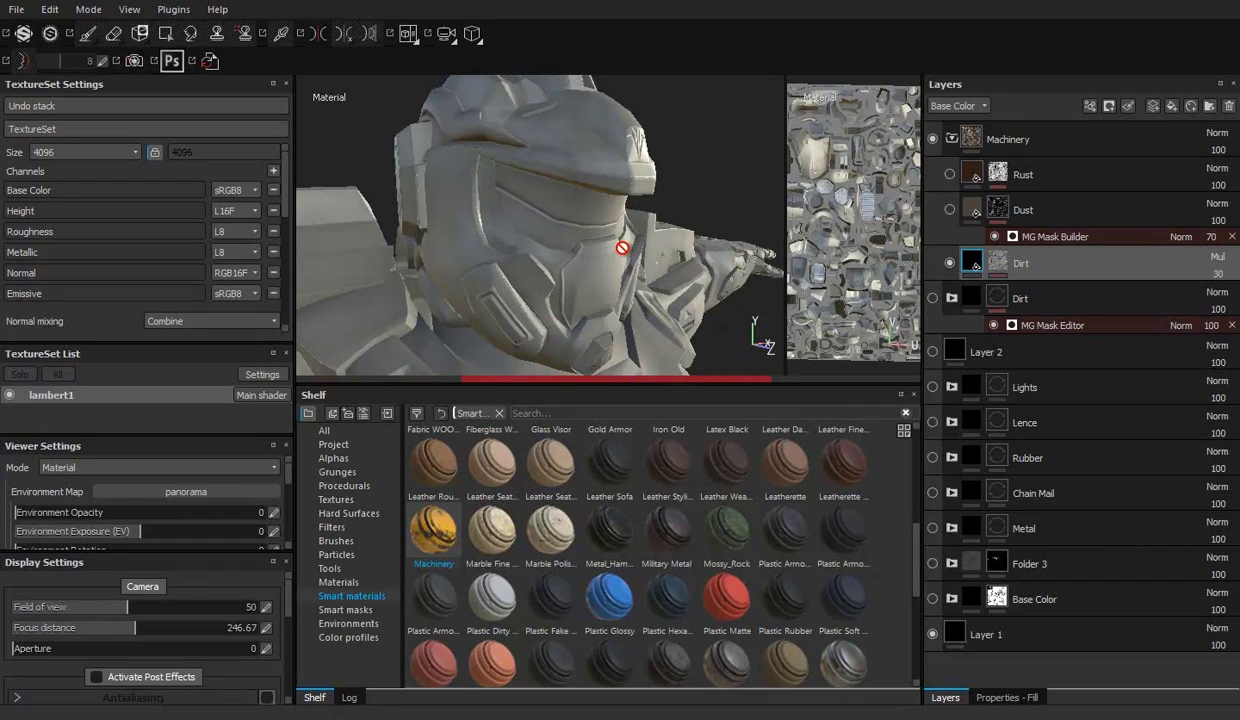
# Step: Hide the Dirt layer, then turn the Rust layer back on and select it
pyautogui.keyDown('alt'); pyautogui.moveTo(622, 247); pyautogui.dragTo(567, 235); pyautogui.keyUp('alt')
pyautogui.moveTo(697, 393); pyautogui.dragTo(697, 525)
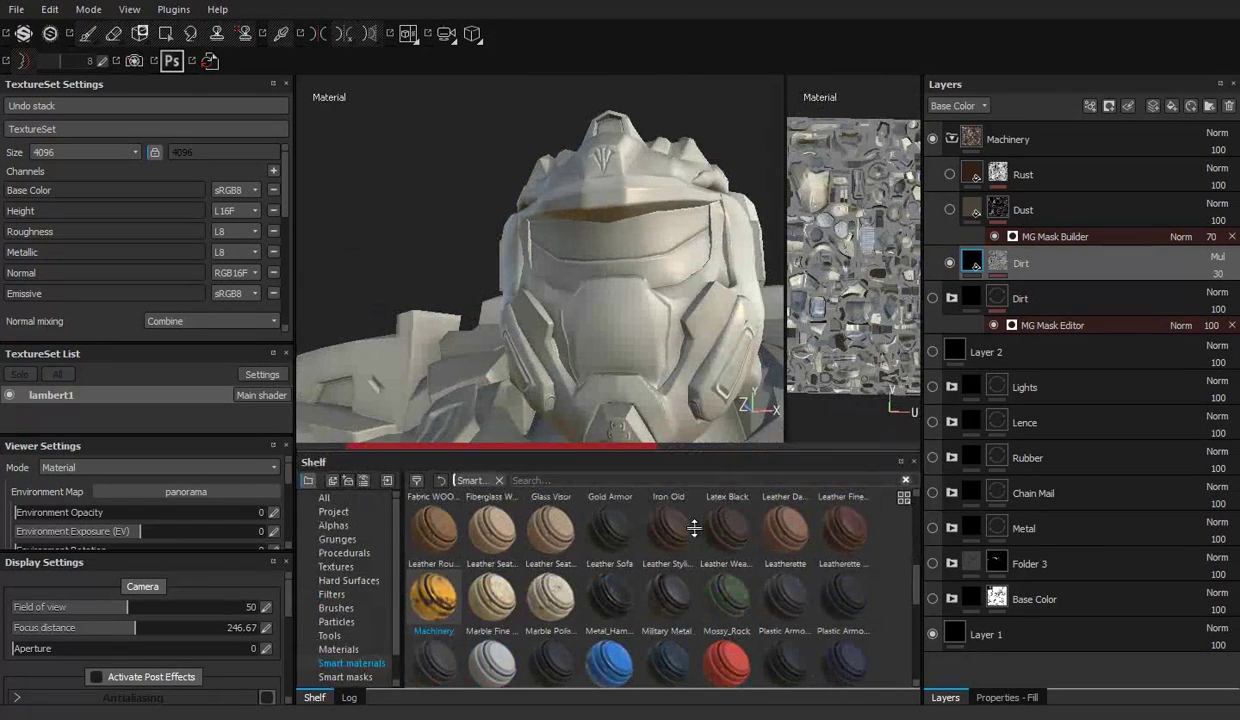
pyautogui.moveTo(520, 330)
pyautogui.keyDown('alt'); pyautogui.mouseDown()
pyautogui.moveTo(673, 241)
pyautogui.moveTo(667, 330)
pyautogui.moveTo(587, 369)
pyautogui.moveTo(500, 458)
pyautogui.moveTo(906, 293)
pyautogui.mouseUp(); pyautogui.keyUp('alt')
pyautogui.click(949, 209)
pyautogui.moveTo(975, 262)
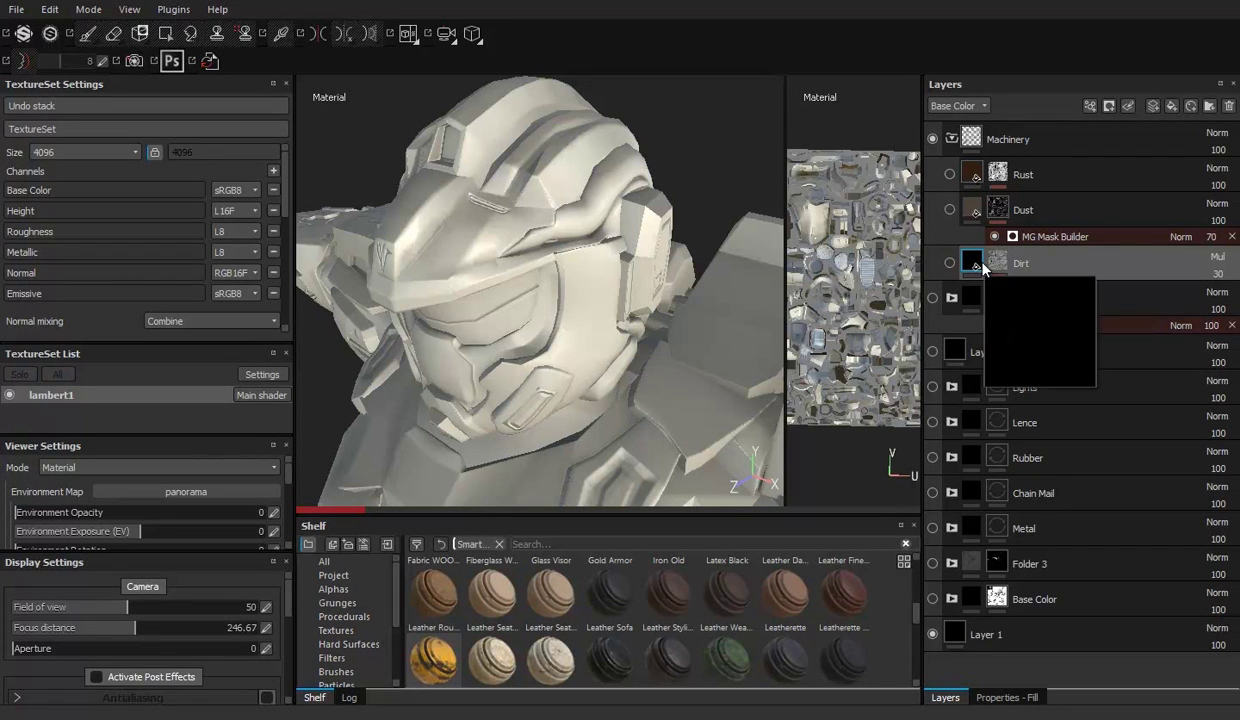
pyautogui.click(949, 174)
pyautogui.click(996, 178)
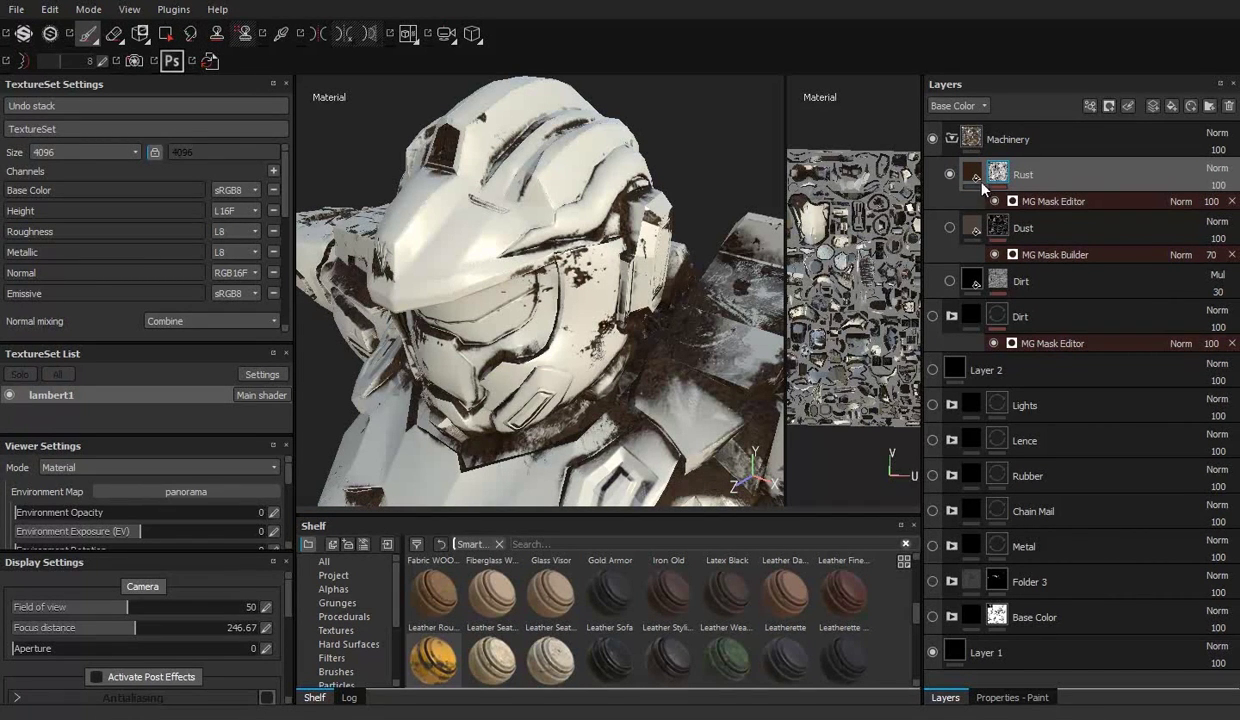
# Step: Select the Rust mask editor, switch to polygon fill, and inspect the helmet from the side and front
pyautogui.click(986, 200)
pyautogui.click(947, 697)
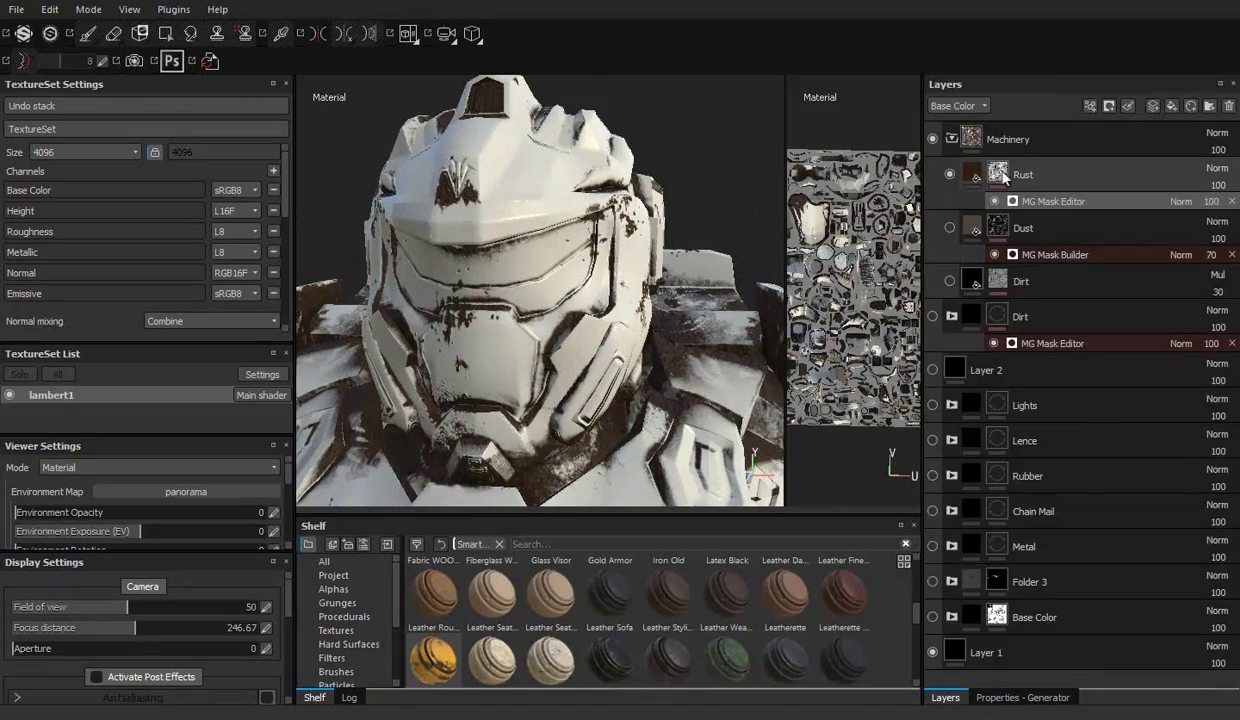
pyautogui.press('4')
pyautogui.keyDown('alt'); pyautogui.moveTo(563, 333); pyautogui.dragTo(678, 285); pyautogui.keyUp('alt')
pyautogui.scroll(3, 633, 343)
pyautogui.keyDown('alt'); pyautogui.moveTo(633, 343); pyautogui.dragTo(551, 242); pyautogui.keyUp('alt')
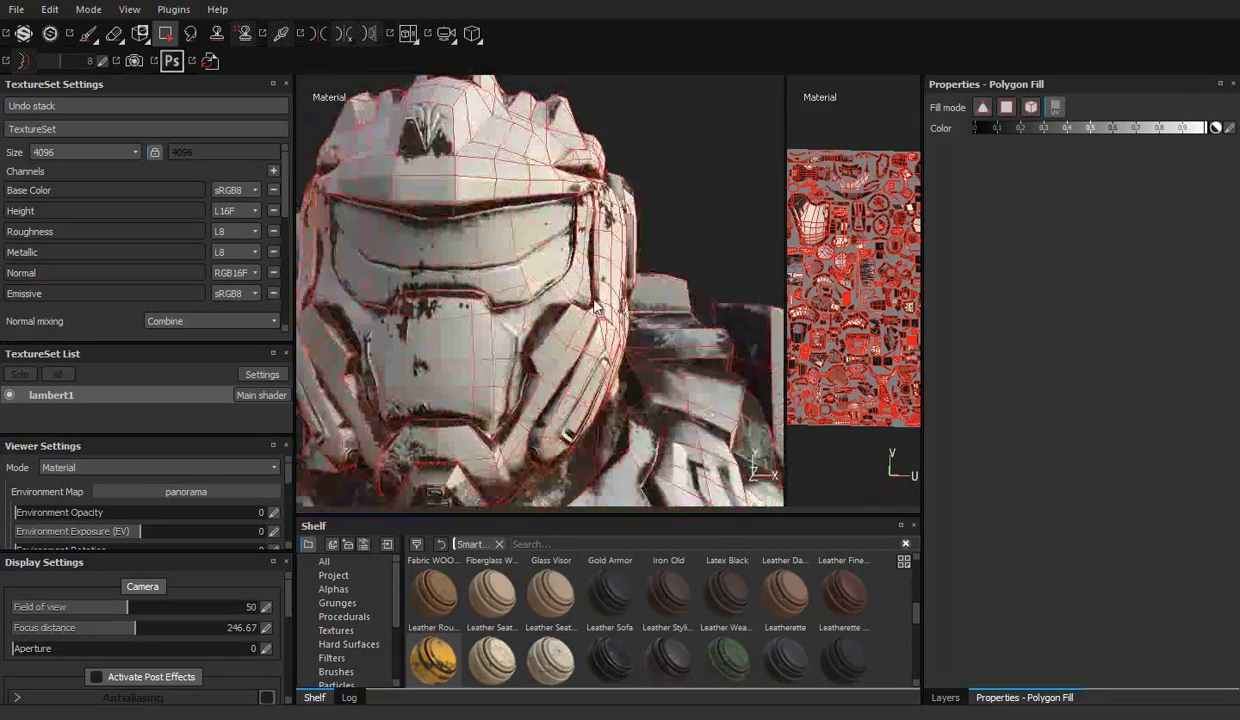
pyautogui.click(945, 697)
pyautogui.click(1000, 697)
pyautogui.click(945, 697)
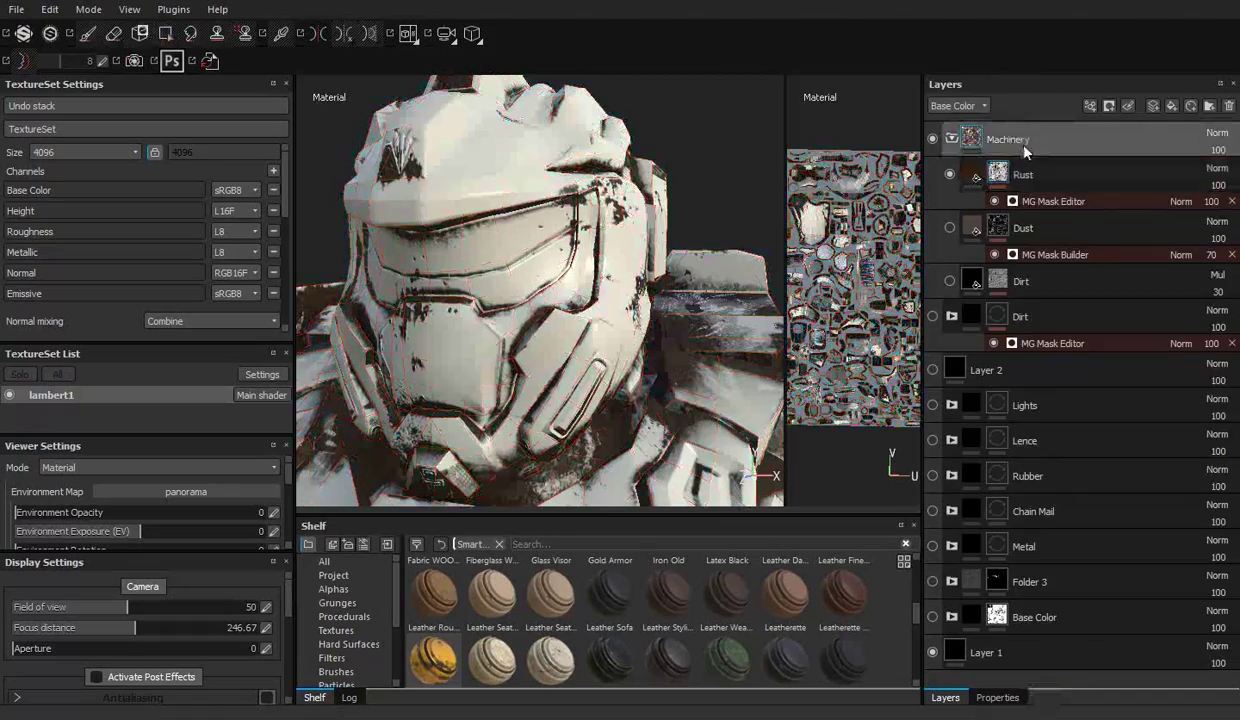
# Step: Add a white mask to the Machinery folder
pyautogui.rightClick(1027, 143)
pyautogui.click(1070, 148)
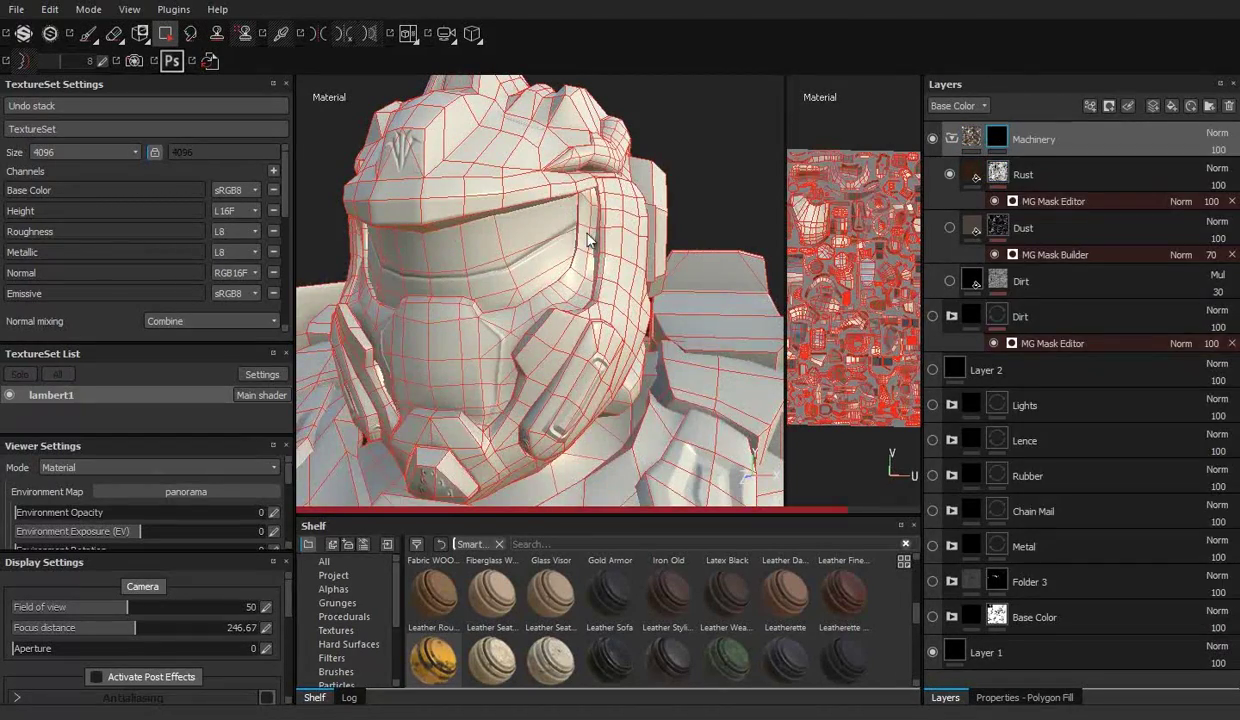
pyautogui.click(1000, 697)
# Step: Orbit and zoom around the robot to inspect the helmet, legs, arm, palm and chest
pyautogui.moveTo(528, 238)
pyautogui.keyDown('alt'); pyautogui.mouseDown()
pyautogui.moveTo(689, 317)
pyautogui.moveTo(663, 186)
pyautogui.mouseUp(); pyautogui.keyUp('alt')
pyautogui.moveTo(675, 313)
pyautogui.keyDown('alt'); pyautogui.mouseDown()
pyautogui.moveTo(631, 346)
pyautogui.moveTo(506, 198)
pyautogui.mouseUp(); pyautogui.keyUp('alt')
pyautogui.moveTo(423, 210)
pyautogui.keyDown('alt'); pyautogui.mouseDown()
pyautogui.moveTo(542, 230)
pyautogui.moveTo(538, 37)
pyautogui.moveTo(457, 313)
pyautogui.moveTo(412, 298)
pyautogui.mouseUp(); pyautogui.keyUp('alt')
pyautogui.keyDown('alt'); pyautogui.moveTo(412, 298); pyautogui.dragTo(689, 421, button='right'); pyautogui.keyUp('alt')
pyautogui.moveTo(689, 421)
pyautogui.keyDown('alt'); pyautogui.mouseDown()
pyautogui.moveTo(399, 224)
pyautogui.moveTo(617, 263)
pyautogui.moveTo(626, 308)
pyautogui.mouseUp(); pyautogui.keyUp('alt')
pyautogui.moveTo(656, 200)
pyautogui.keyDown('alt'); pyautogui.mouseDown()
pyautogui.moveTo(382, 205)
pyautogui.moveTo(604, 230)
pyautogui.moveTo(68, 38)
pyautogui.mouseUp(); pyautogui.keyUp('alt')
# Step: Lower the Rust mask generator's Global Contrast to 0.27
pyautogui.click(88, 33)
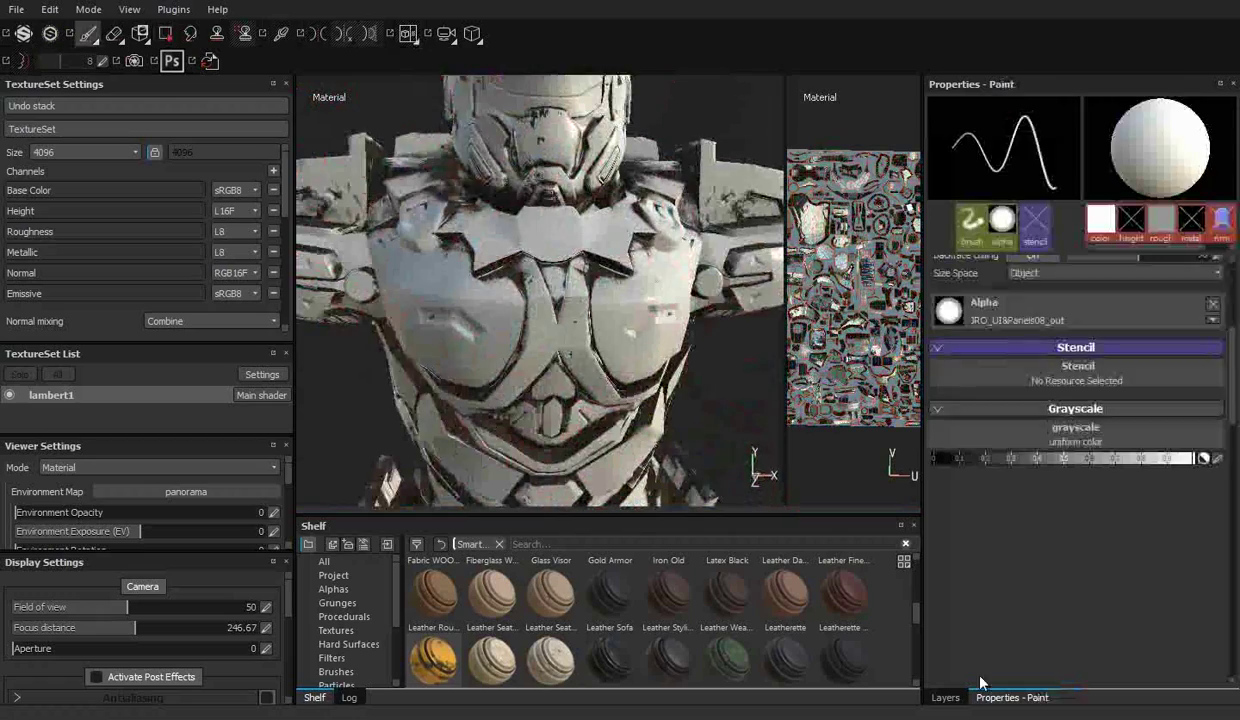
pyautogui.click(945, 697)
pyautogui.click(990, 190)
pyautogui.click(1022, 697)
pyautogui.moveTo(1038, 271); pyautogui.dragTo(1019, 271)
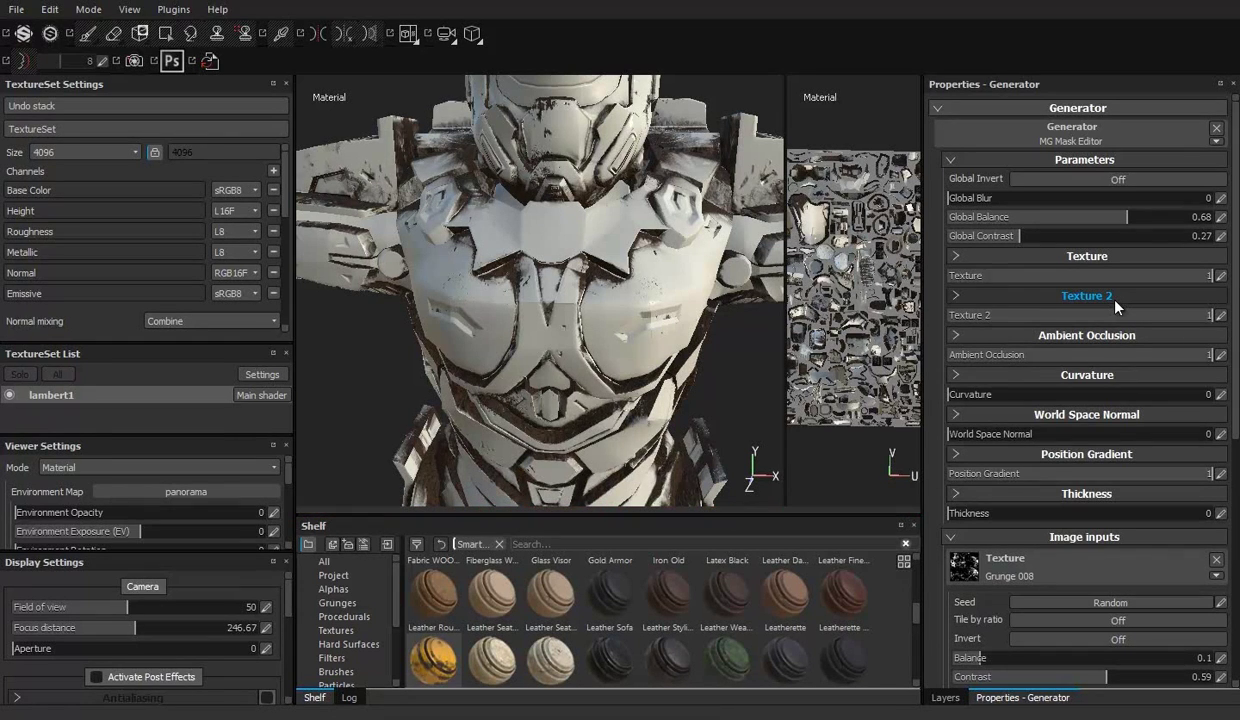
# Step: Replace the Rust mask's Grunge 008 image input with the BnW Spots 3 texture
pyautogui.moveTo(1121, 216); pyautogui.dragTo(1078, 231)
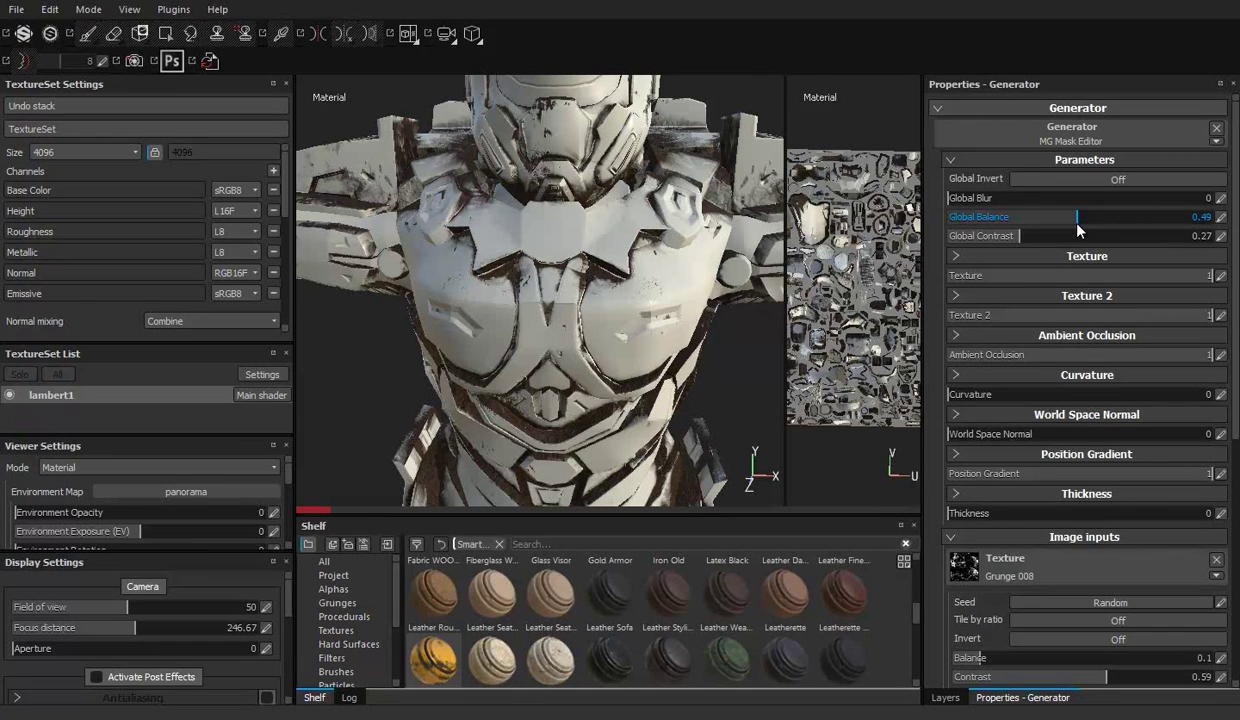
pyautogui.click(1216, 576)
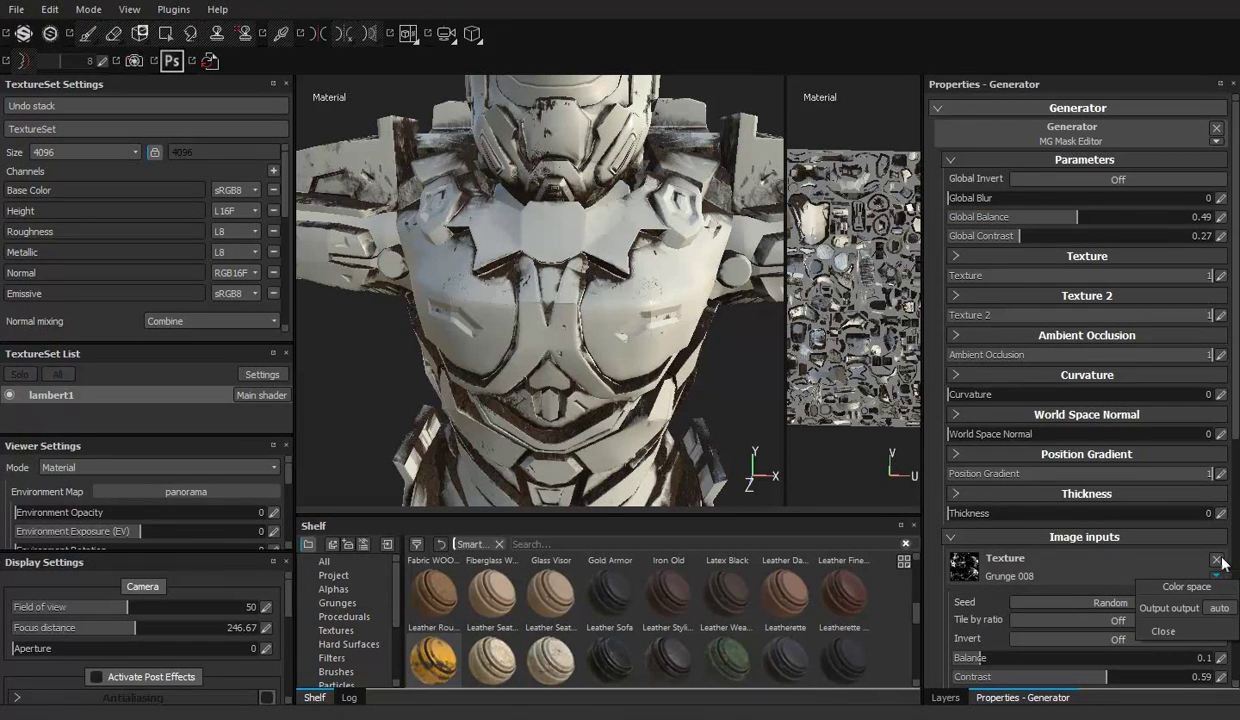
pyautogui.click(964, 566)
pyautogui.click(1100, 620)
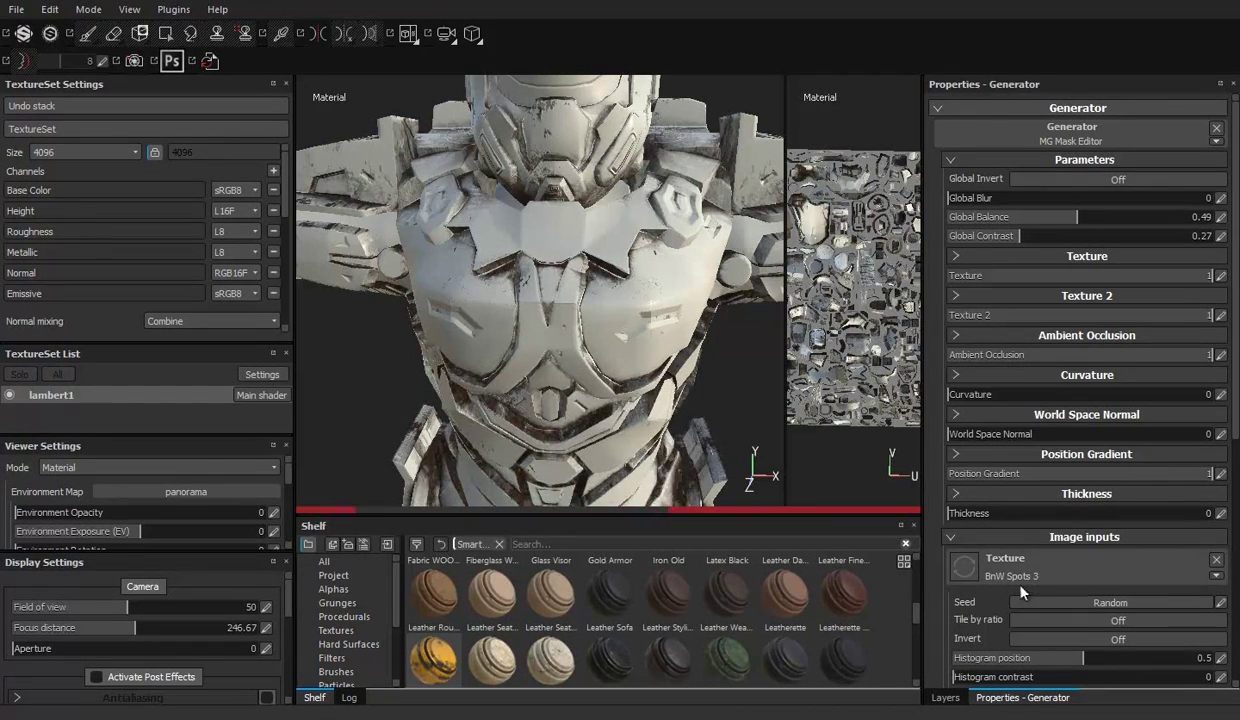
pyautogui.click(980, 570)
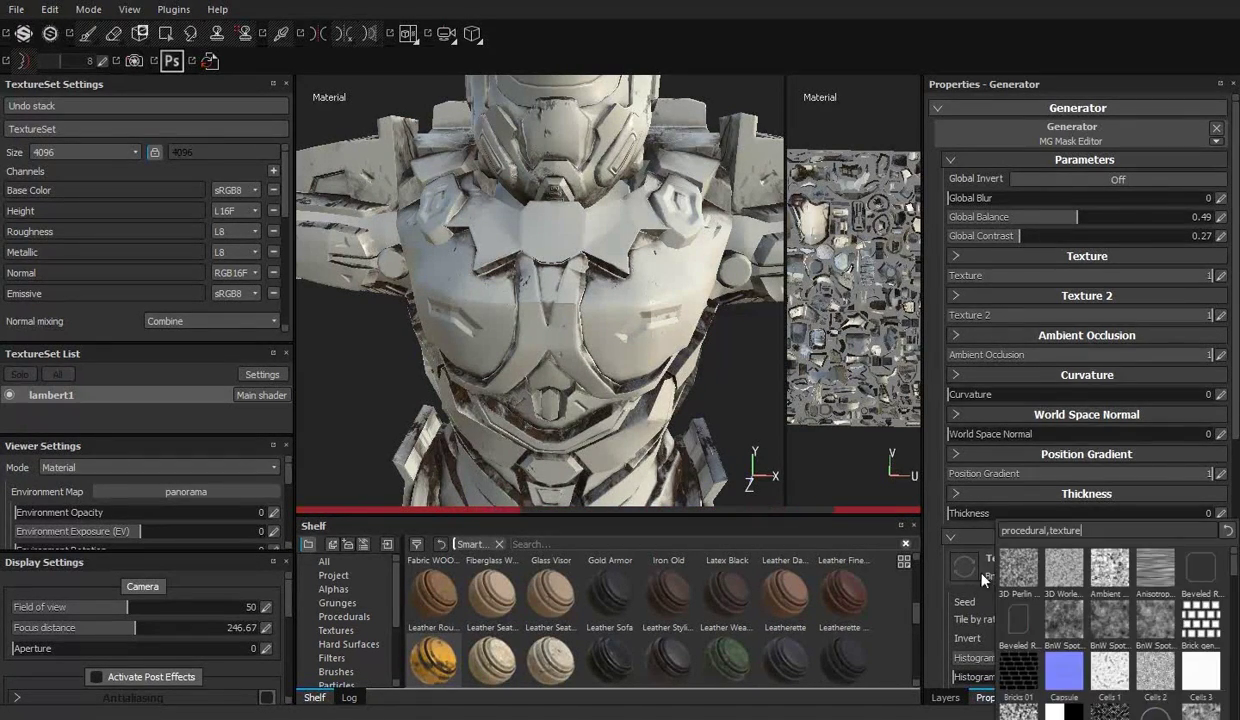
pyautogui.click(344, 616)
pyautogui.moveTo(510, 516); pyautogui.dragTo(537, 407)
pyautogui.click(345, 496)
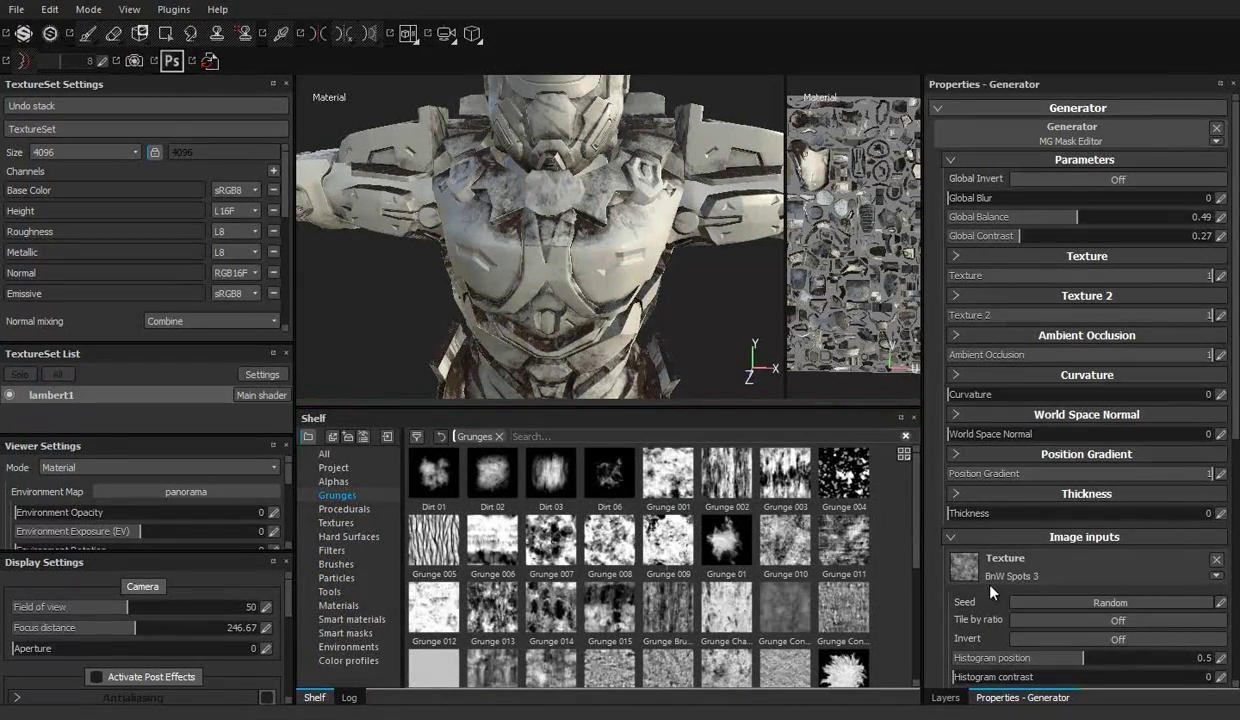
# Step: Lower the mask's Global Balance through 0.44, 0.25 and 0.16 toward 0.04, checking rust spread
pyautogui.moveTo(1076, 217); pyautogui.dragTo(1053, 222)
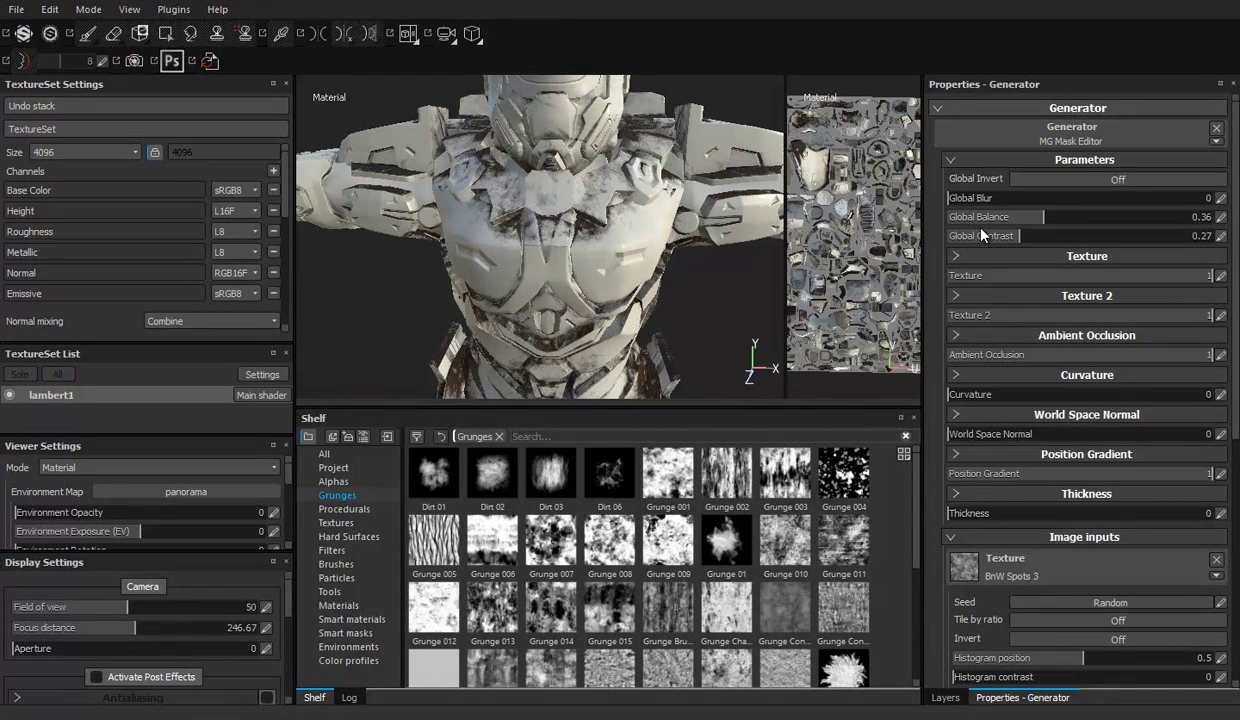
pyautogui.moveTo(1043, 217); pyautogui.dragTo(1013, 217)
pyautogui.keyDown('alt'); pyautogui.moveTo(510, 214); pyautogui.dragTo(547, 254); pyautogui.keyUp('alt')
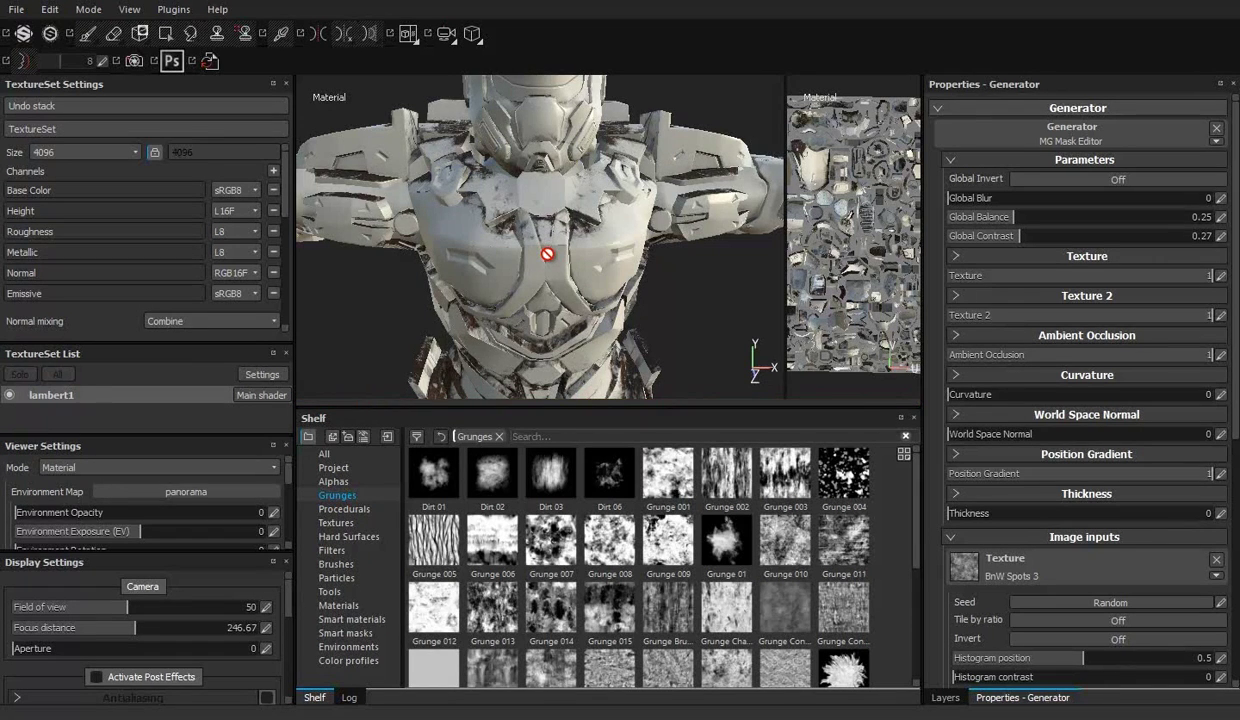
pyautogui.scroll(-2, 547, 254)
pyautogui.scroll(-4, 487, 233)
pyautogui.scroll(3, 487, 233)
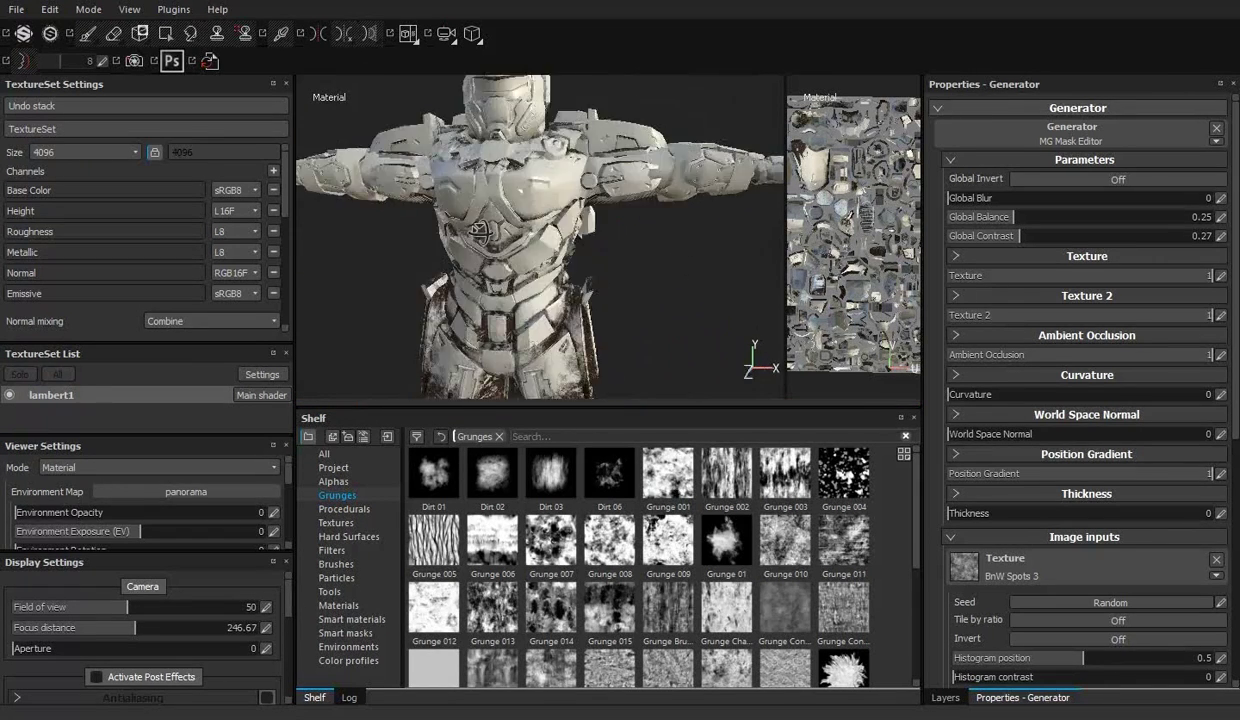
pyautogui.scroll(2, 533, 200)
pyautogui.click(978, 221)
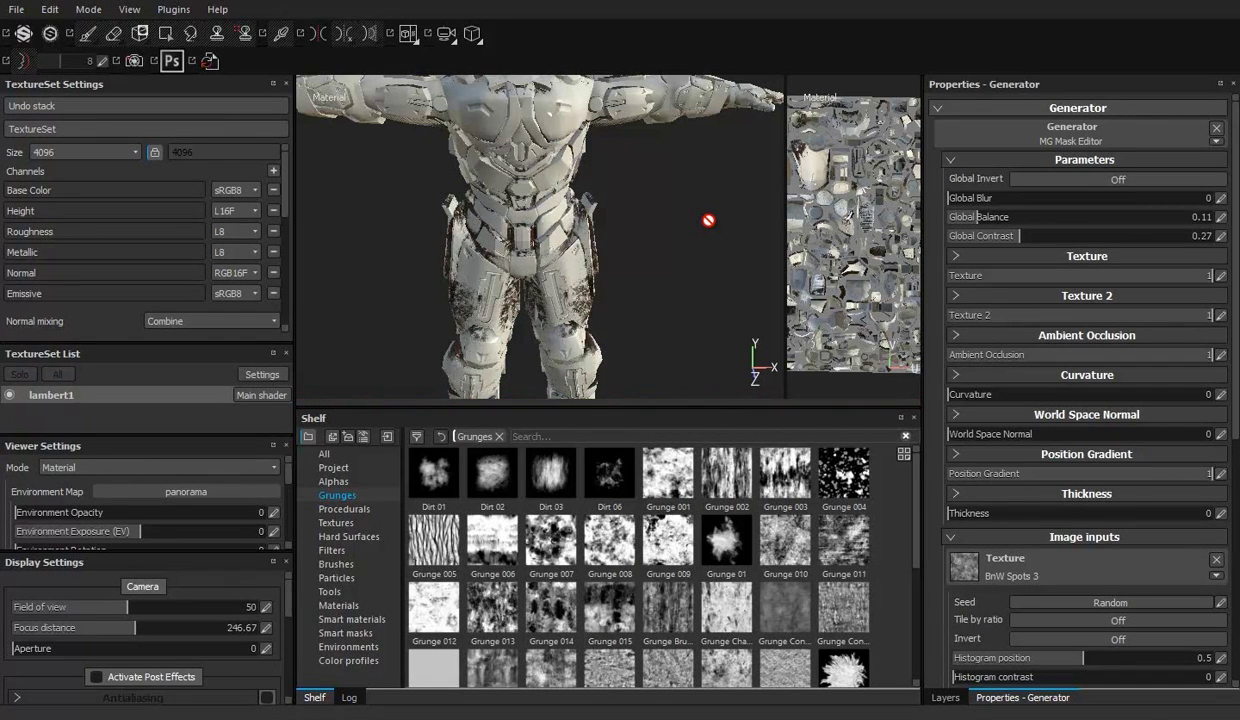
# Step: Review the scattered rust patches on the head, shoulders, torso and legs
pyautogui.keyDown('alt'); pyautogui.moveTo(708, 220); pyautogui.dragTo(465, 216); pyautogui.keyUp('alt')
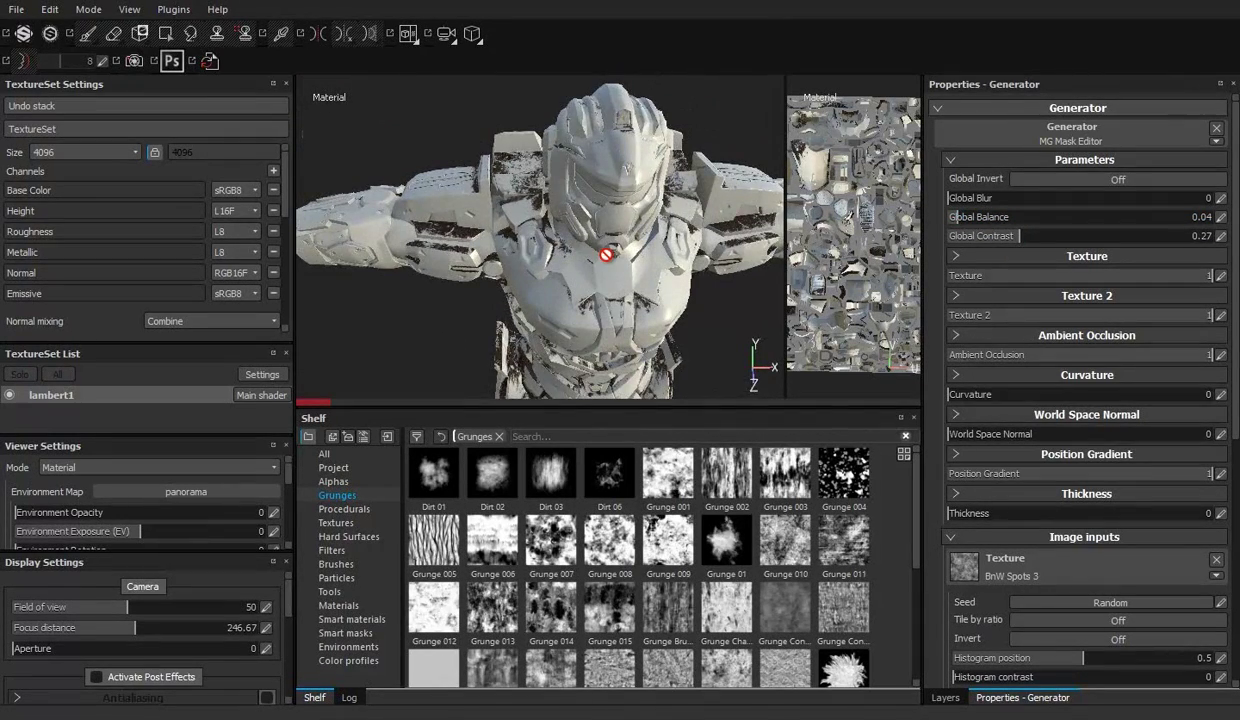
pyautogui.keyDown('alt'); pyautogui.moveTo(602, 324); pyautogui.dragTo(638, 287, button='middle'); pyautogui.keyUp('alt')
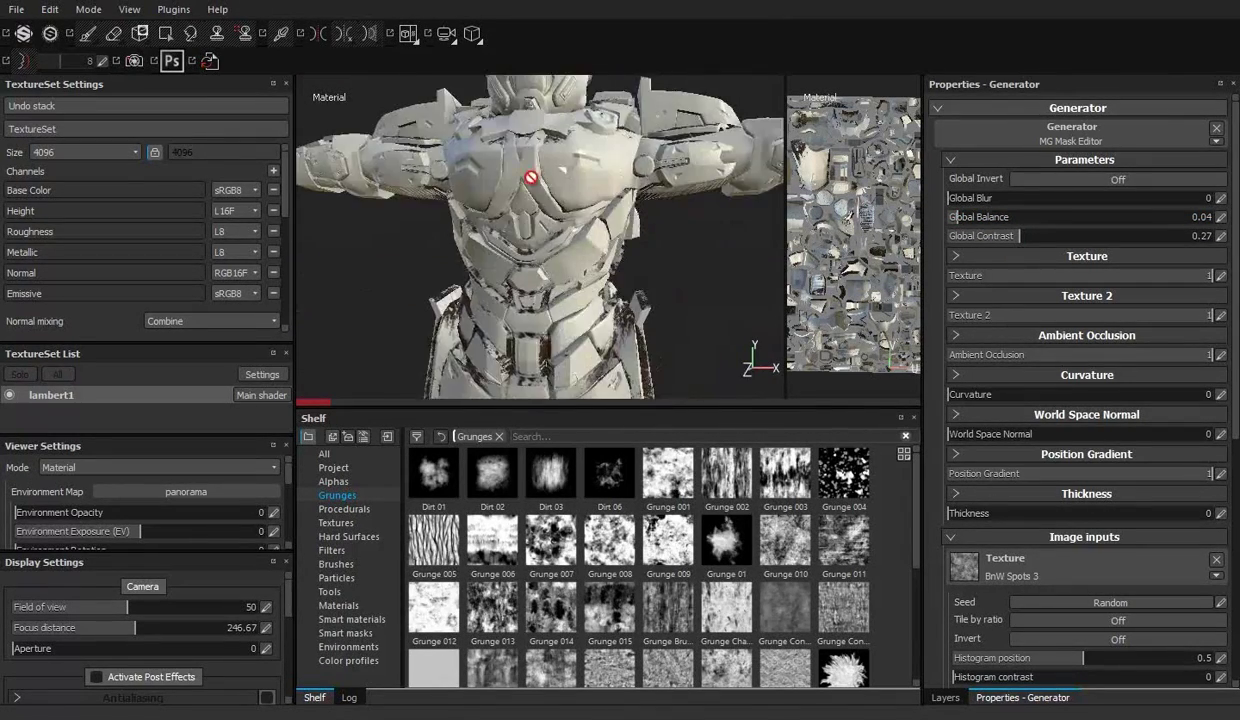
pyautogui.keyDown('alt'); pyautogui.moveTo(638, 287); pyautogui.dragTo(590, 284); pyautogui.keyUp('alt')
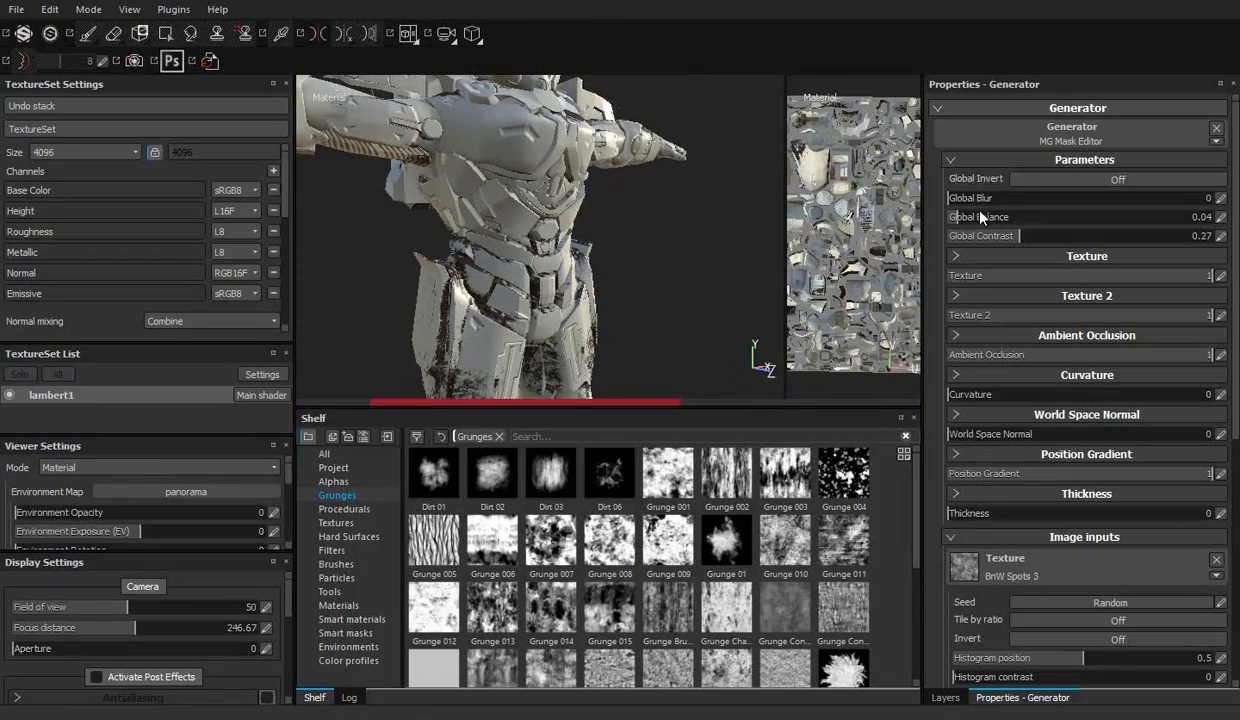
pyautogui.click(945, 697)
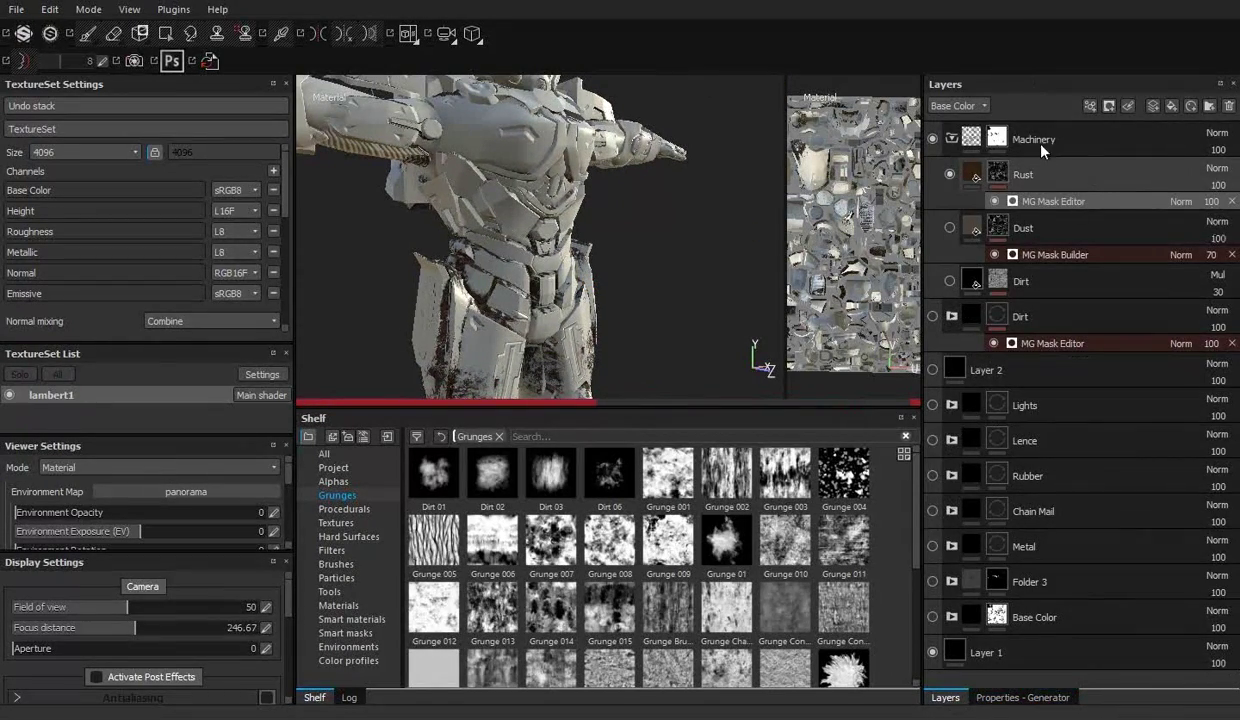
# Step: Drop the Rust layer's opacity to 50 and inspect the rust material's metal colour
pyautogui.click(1041, 174)
pyautogui.moveTo(1190, 185); pyautogui.dragTo(1160, 200)
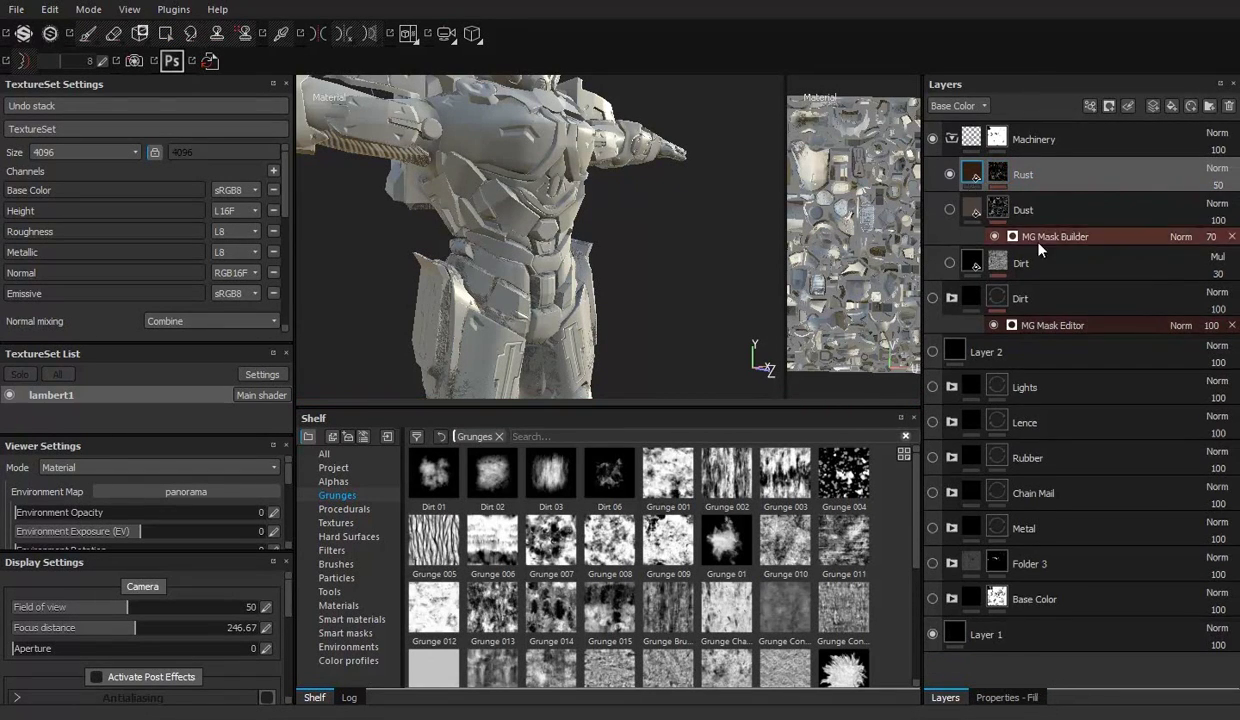
pyautogui.click(1007, 697)
pyautogui.click(947, 339)
pyautogui.click(1030, 570)
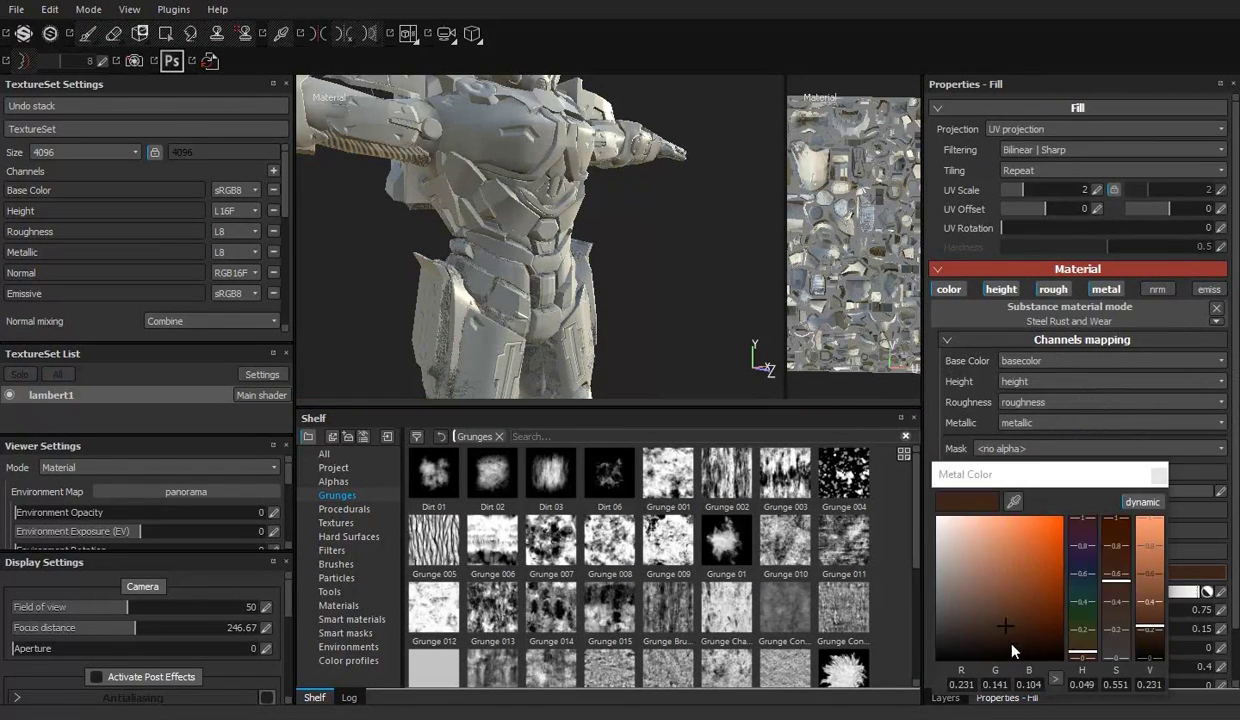
pyautogui.click(945, 697)
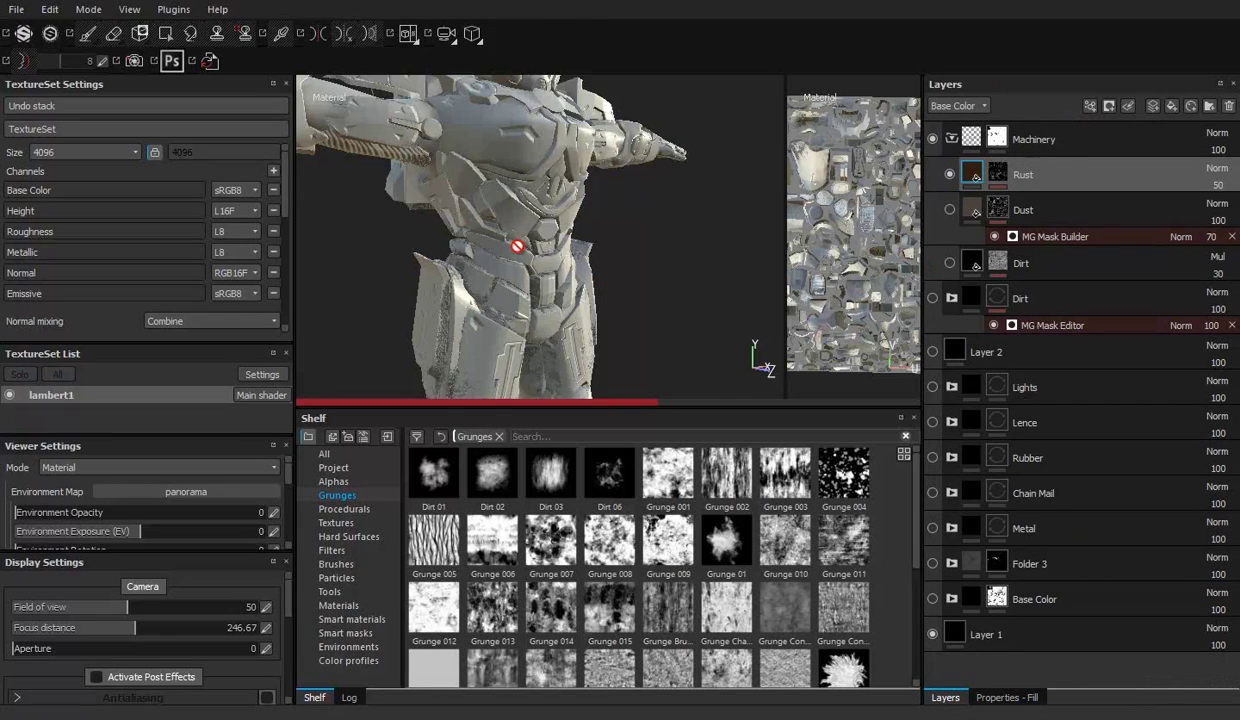
pyautogui.press('f')
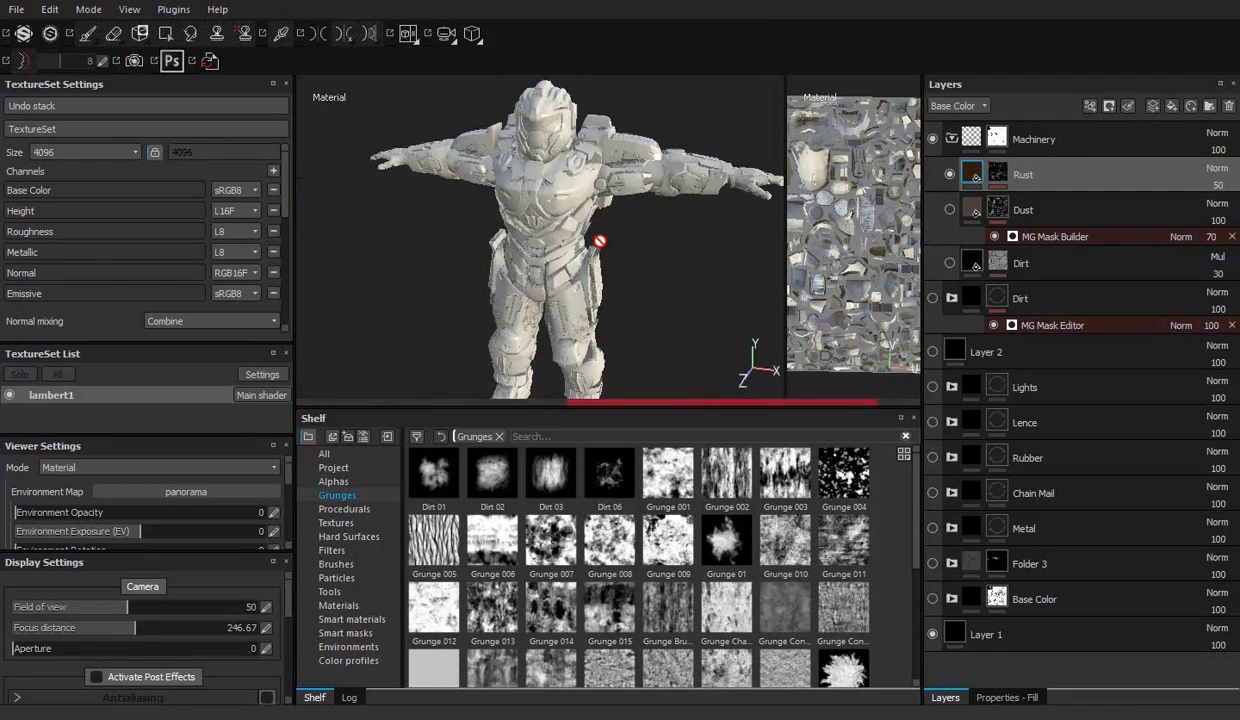
# Step: Raise the Rust layer's opacity to 81, show the Dust layer, and collapse the Machinery folder
pyautogui.click(1216, 185)
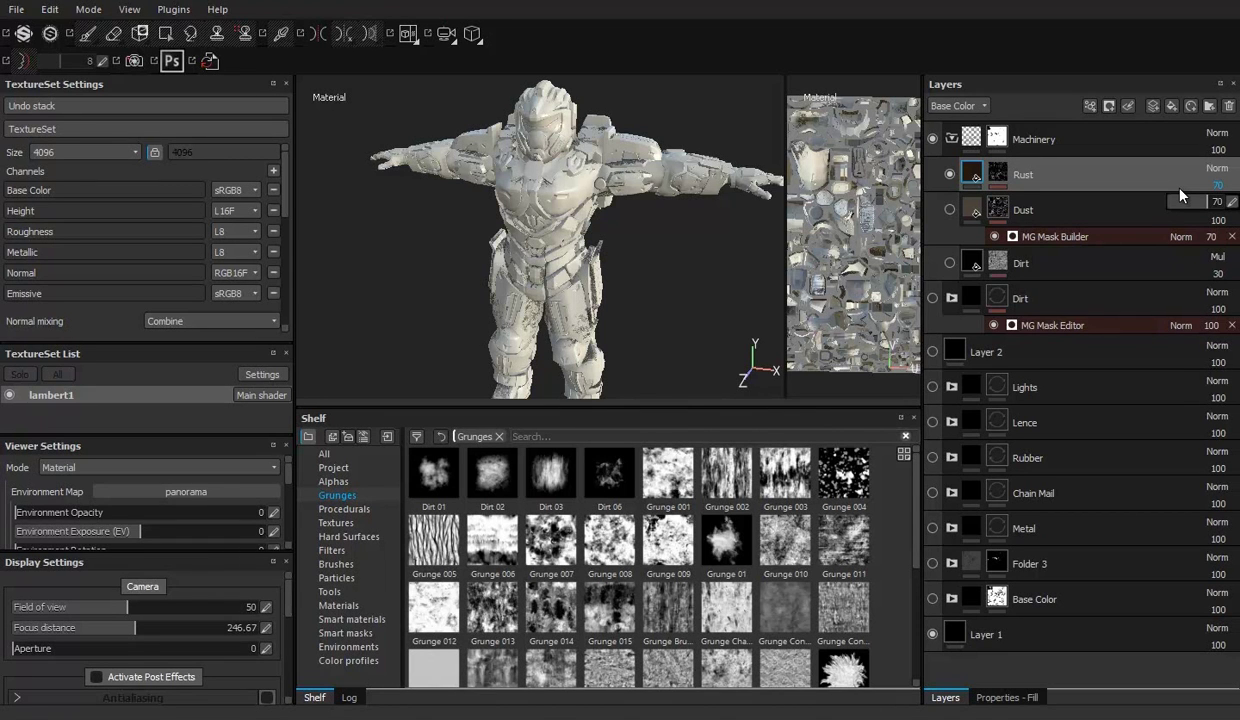
pyautogui.moveTo(1180, 195); pyautogui.dragTo(1218, 199)
pyautogui.keyDown('alt'); pyautogui.moveTo(620, 240); pyautogui.dragTo(531, 251, button='right'); pyautogui.keyUp('alt')
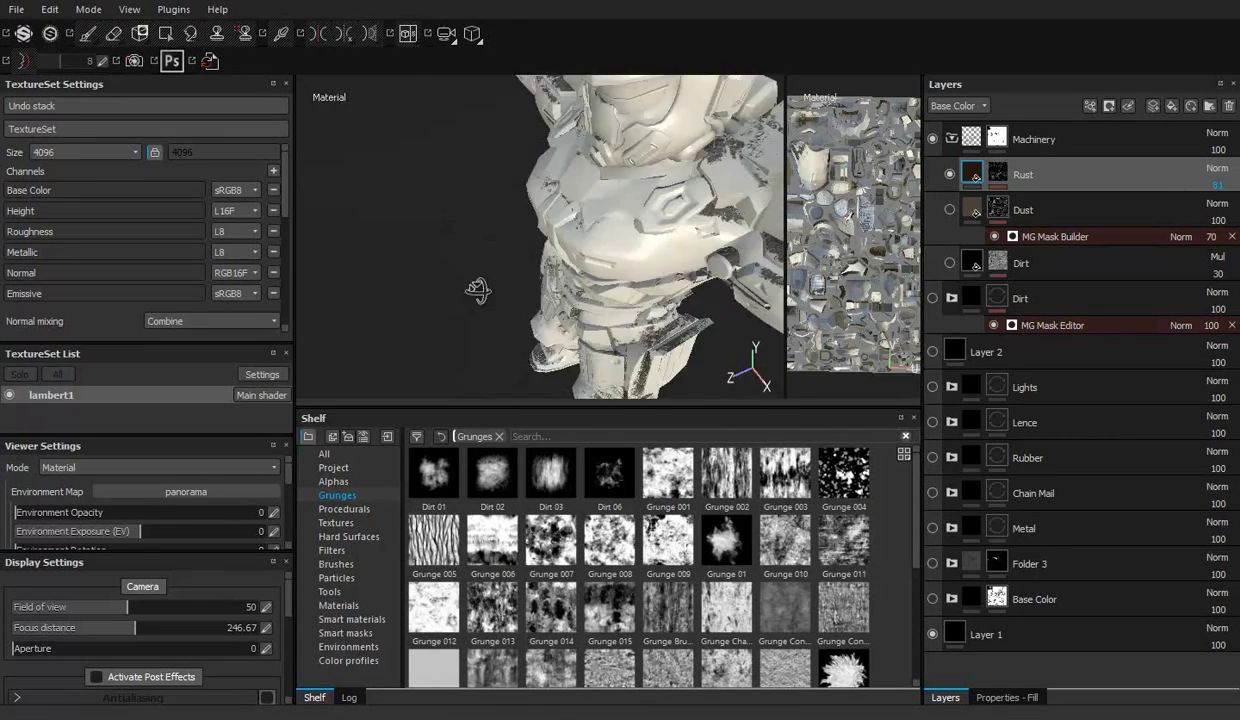
pyautogui.keyDown('alt'); pyautogui.moveTo(531, 251); pyautogui.dragTo(476, 288); pyautogui.keyUp('alt')
pyautogui.click(949, 209)
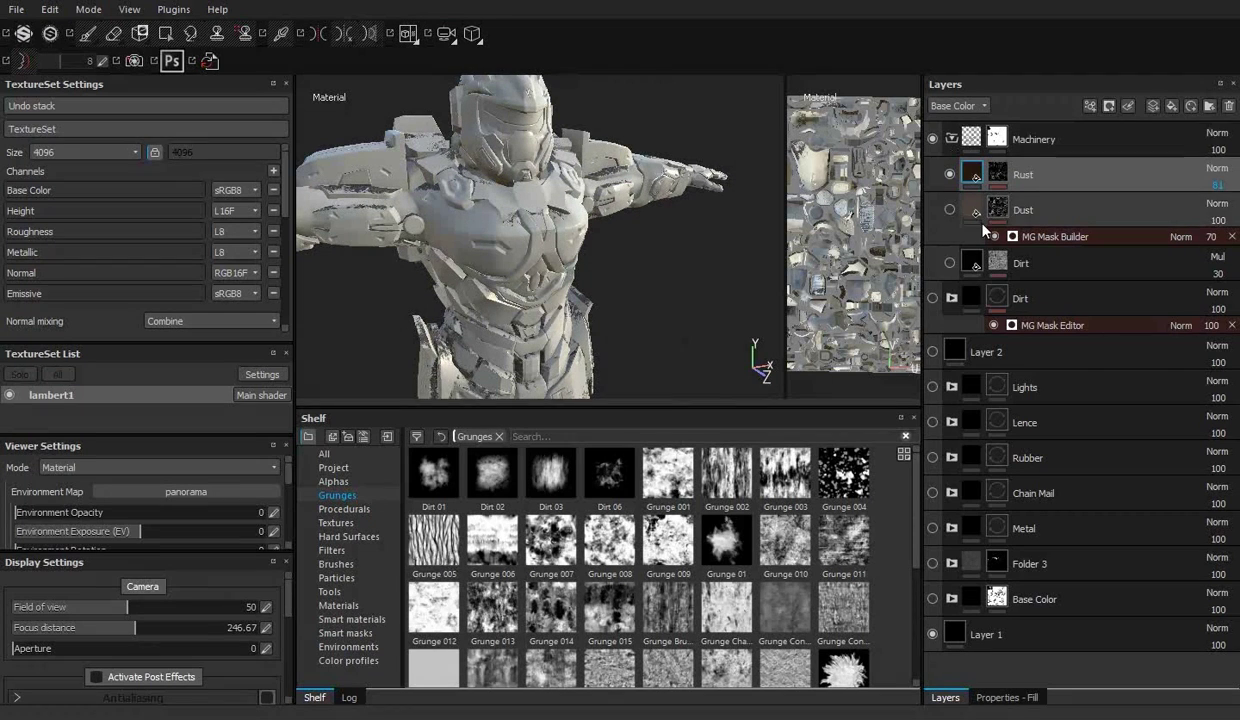
pyautogui.click(953, 140)
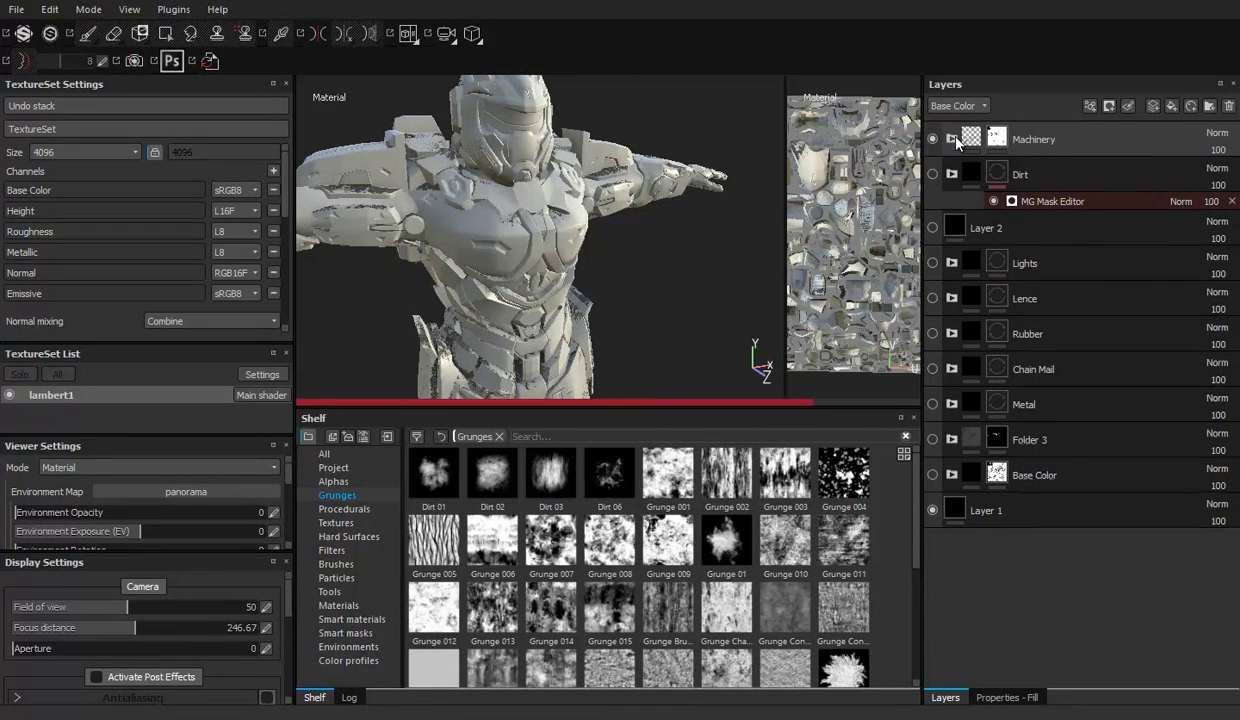
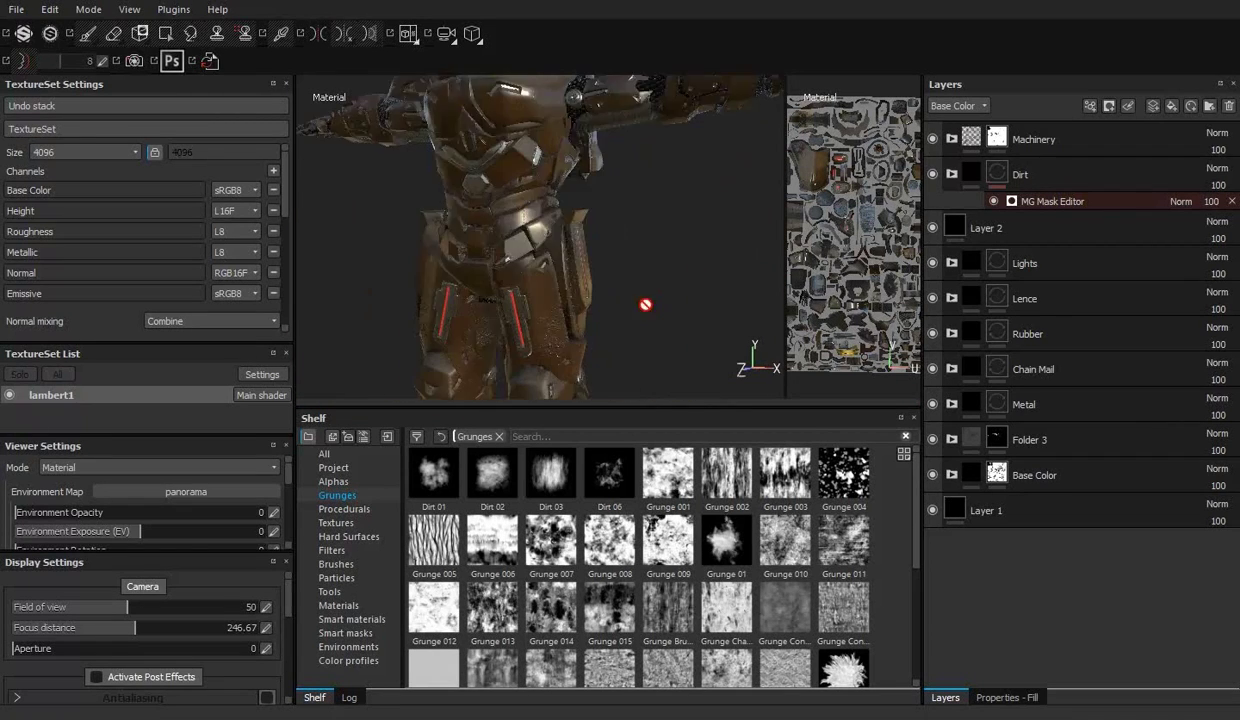
# Step: Switch off the Dirt folder's visibility so the armor shows without dirt and rust
pyautogui.moveTo(645, 305)
pyautogui.mouseDown()
pyautogui.moveTo(922, 175)
pyautogui.moveTo(632, 257)
pyautogui.moveTo(573, 231)
pyautogui.moveTo(631, 263)
pyautogui.moveTo(498, 244)
pyautogui.moveTo(567, 338)
pyautogui.moveTo(625, 270)
pyautogui.moveTo(517, 268)
pyautogui.moveTo(538, 280)
pyautogui.mouseUp()
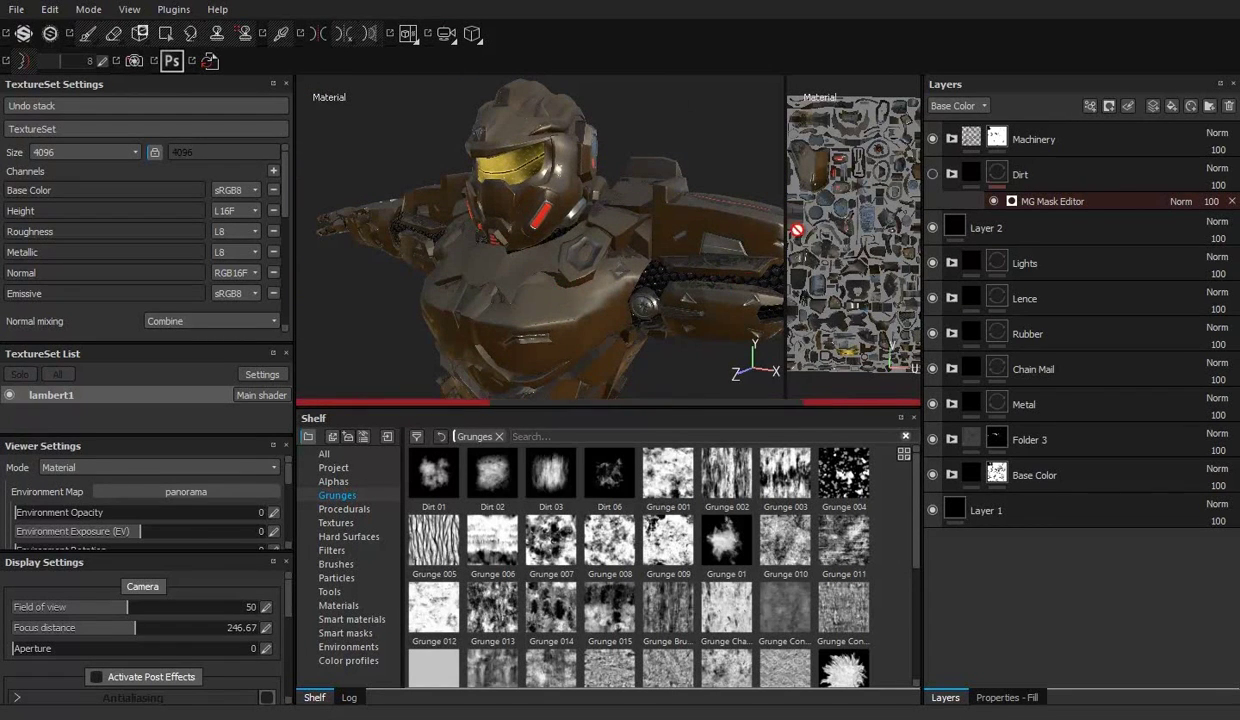
# Step: Add a fill layer with Normal off, dark grey base colour, roughness ~1 and metallic ~0.95
pyautogui.click(1128, 106)
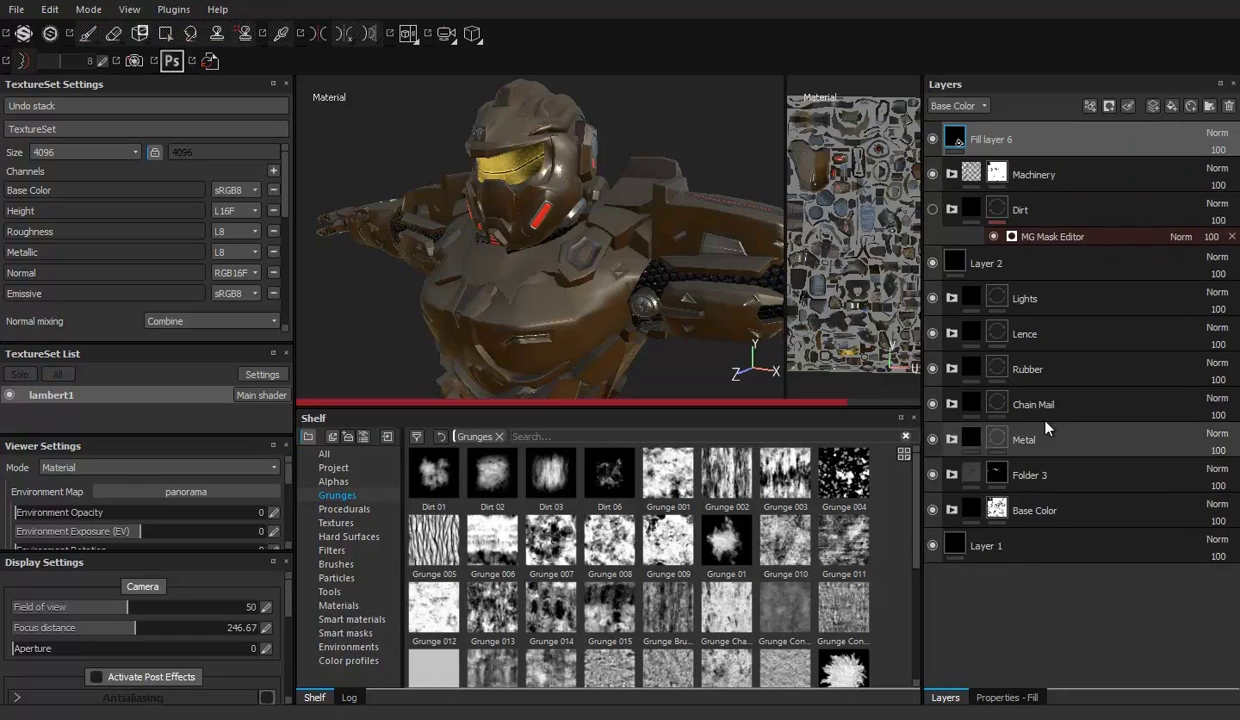
pyautogui.click(1158, 289)
pyautogui.click(1084, 383)
pyautogui.click(958, 412)
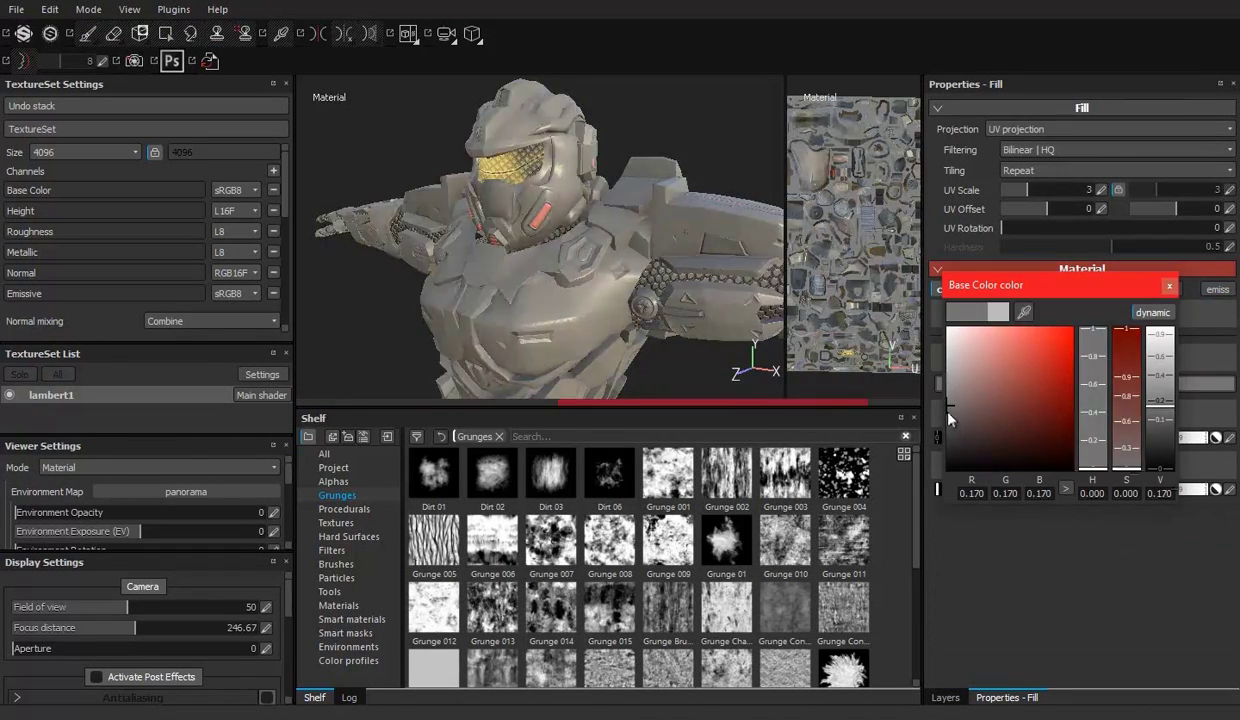
pyautogui.moveTo(954, 444); pyautogui.dragTo(1165, 450)
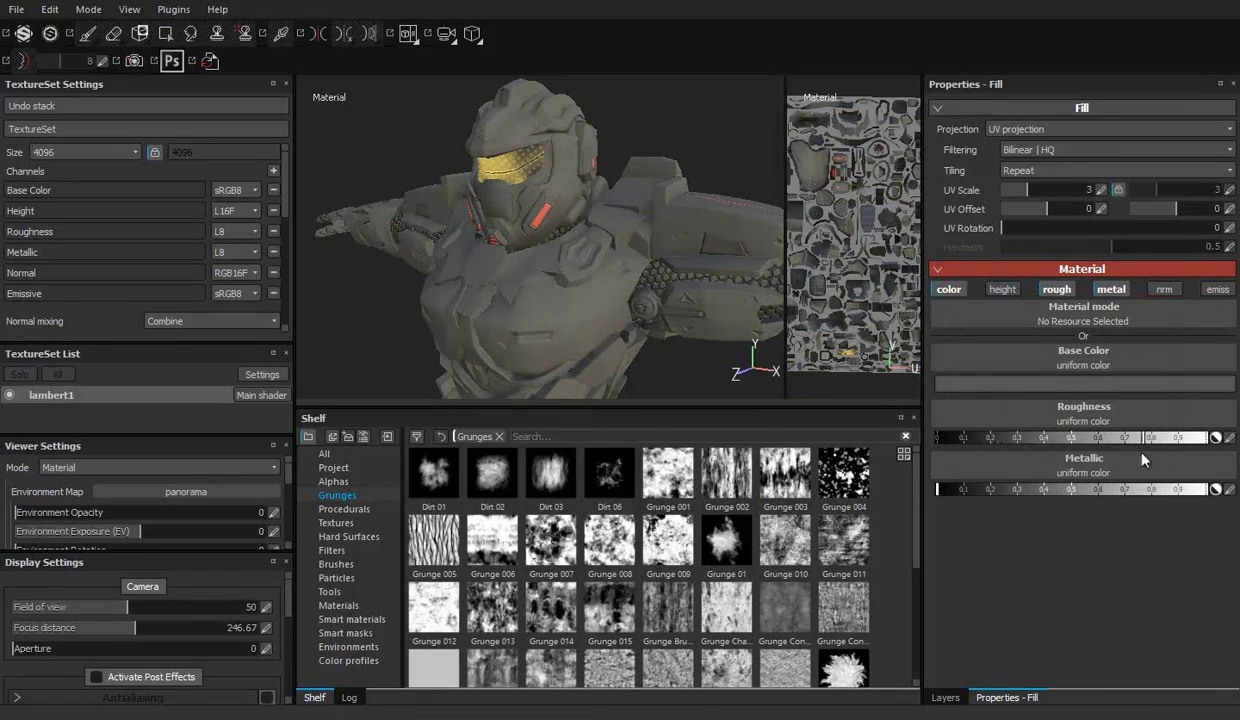
pyautogui.moveTo(1080, 489); pyautogui.dragTo(1188, 489)
pyautogui.click(945, 697)
# Step: Give the fill layer a black mask driven by an MG Metal Edge Wear generator
pyautogui.rightClick(990, 133)
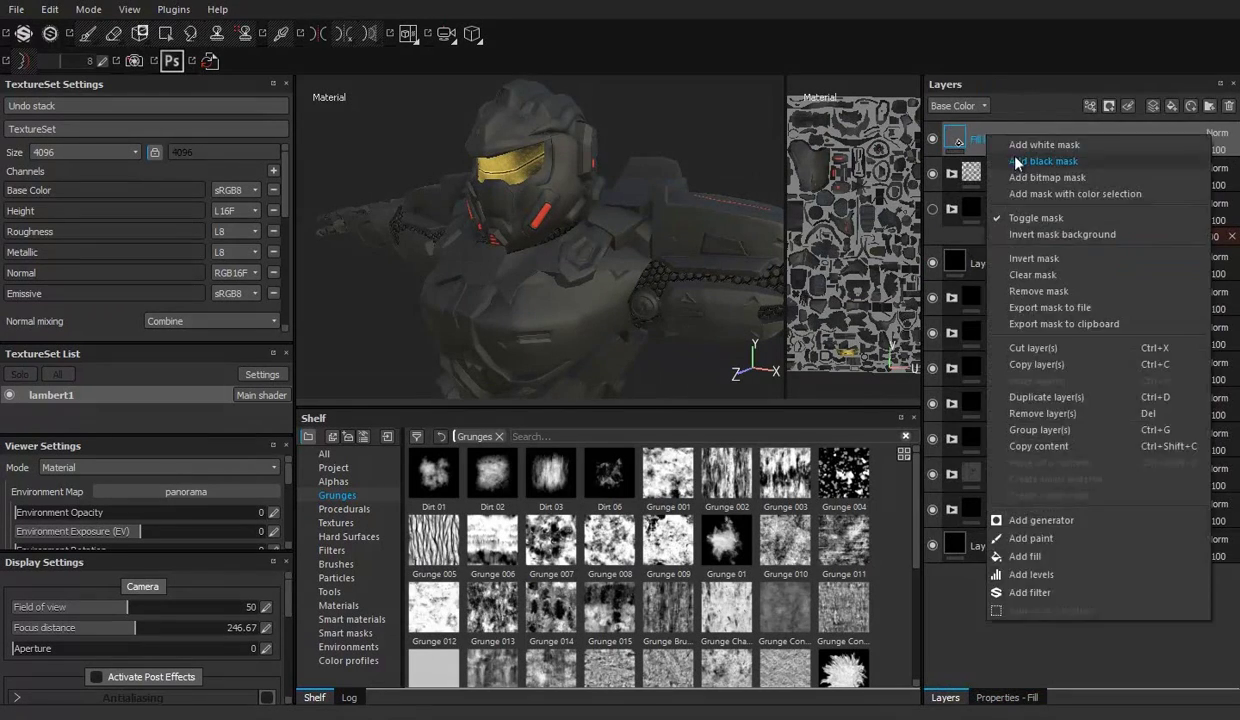
pyautogui.click(1000, 155)
pyautogui.rightClick(1006, 133)
pyautogui.click(1010, 523)
pyautogui.click(1040, 141)
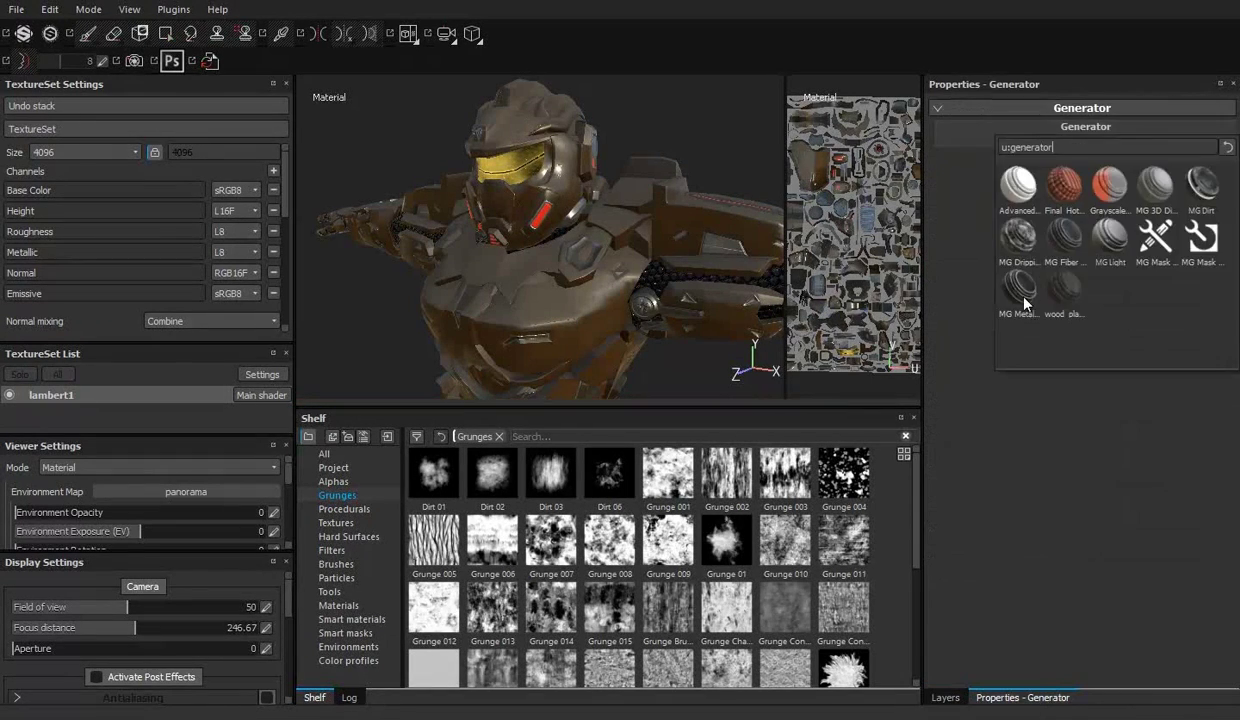
pyautogui.click(991, 285)
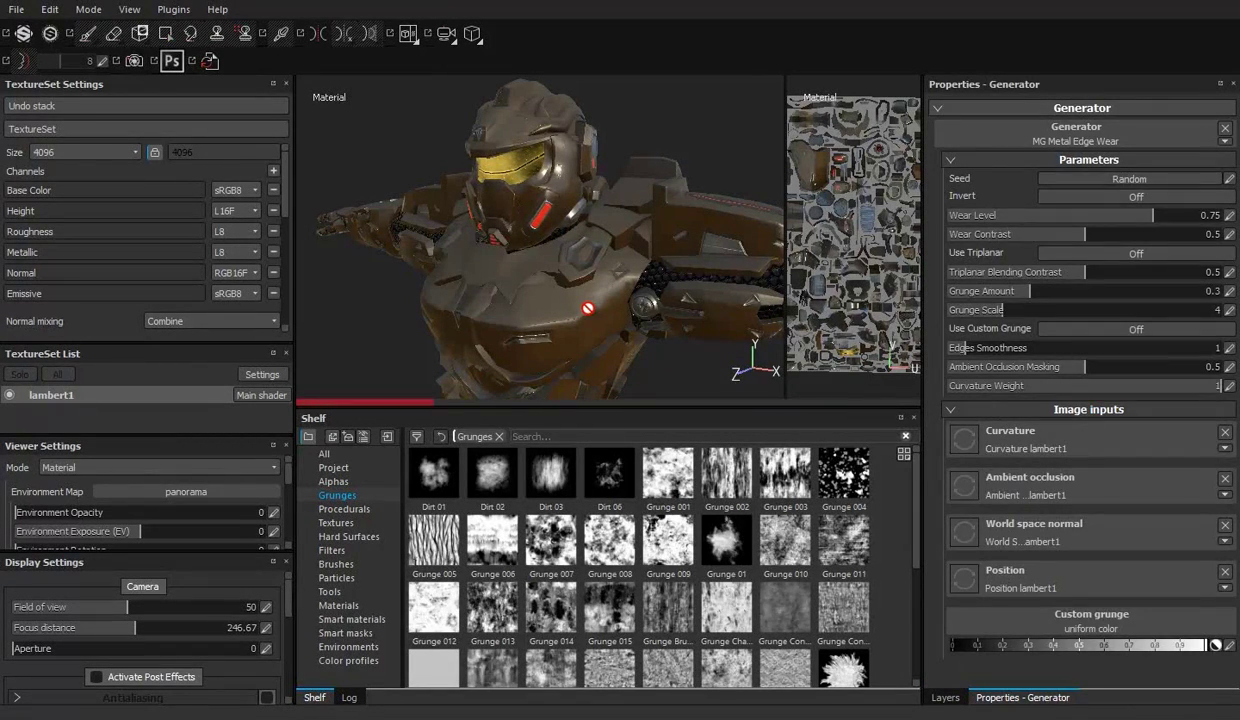
# Step: Set the MG Metal Edge Wear generator to Wear Level 0.22 and Wear Contrast 0.79
pyautogui.moveTo(1152, 216); pyautogui.dragTo(1134, 218)
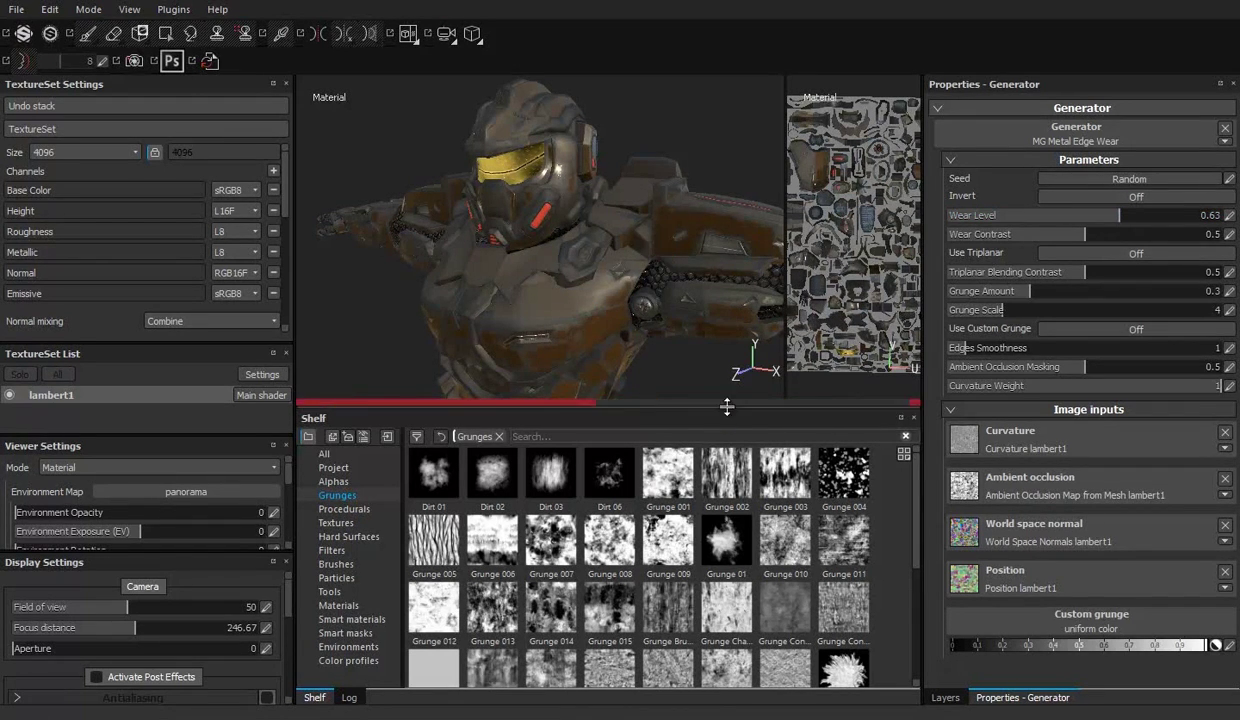
pyautogui.moveTo(727, 406); pyautogui.dragTo(727, 566)
pyautogui.scroll(5, 640, 300)
pyautogui.moveTo(1119, 216); pyautogui.dragTo(1010, 225)
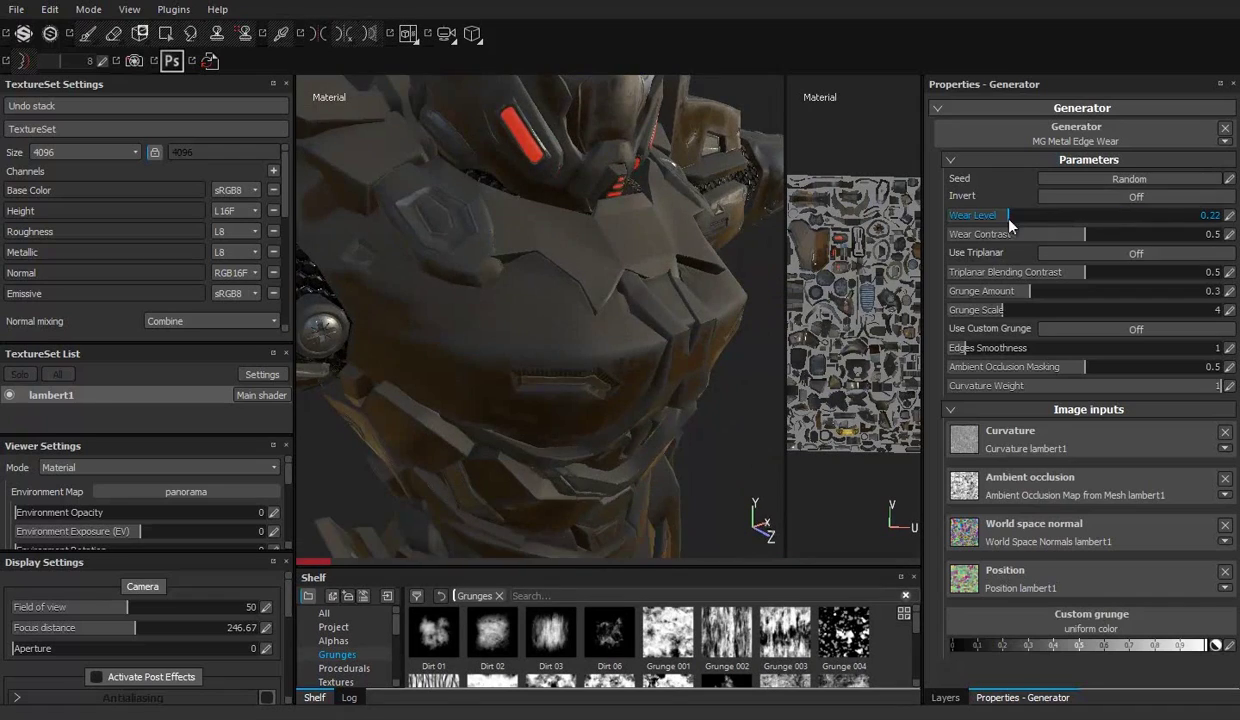
pyautogui.moveTo(598, 282)
pyautogui.keyDown('alt'); pyautogui.mouseDown()
pyautogui.moveTo(679, 330)
pyautogui.moveTo(598, 307)
pyautogui.moveTo(611, 282)
pyautogui.moveTo(527, 326)
pyautogui.mouseUp(); pyautogui.keyUp('alt')
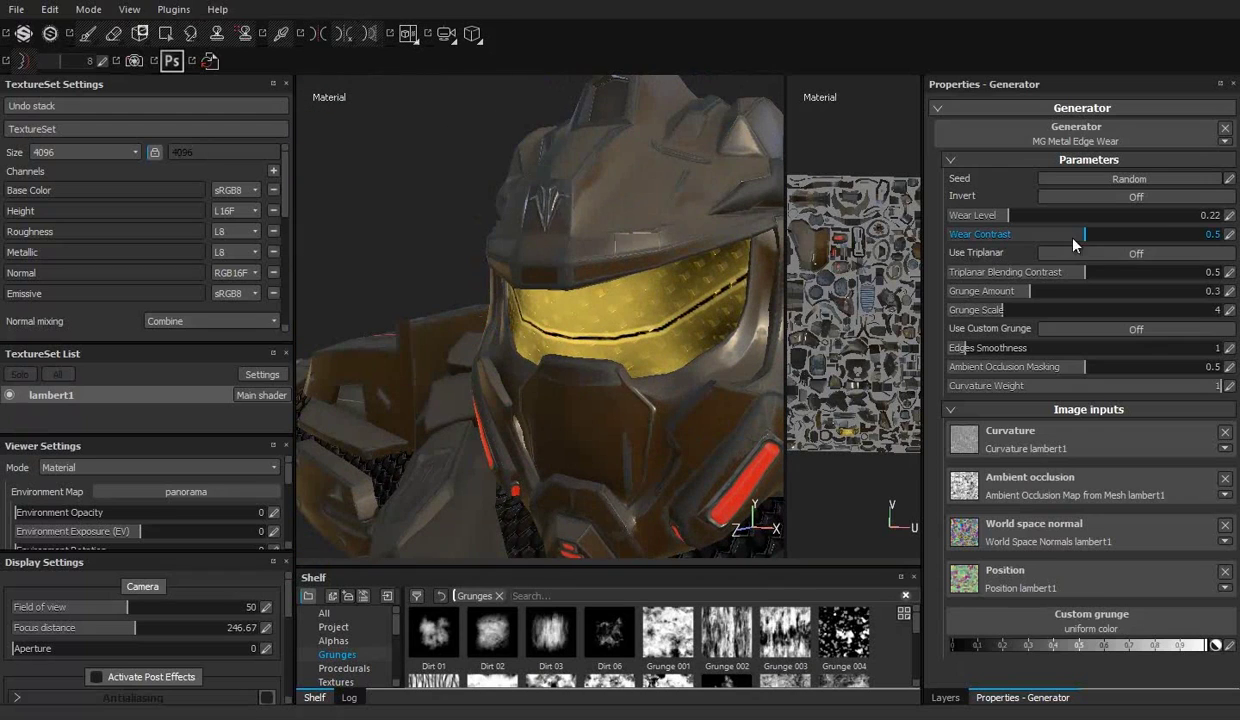
pyautogui.moveTo(1073, 239); pyautogui.dragTo(1187, 236)
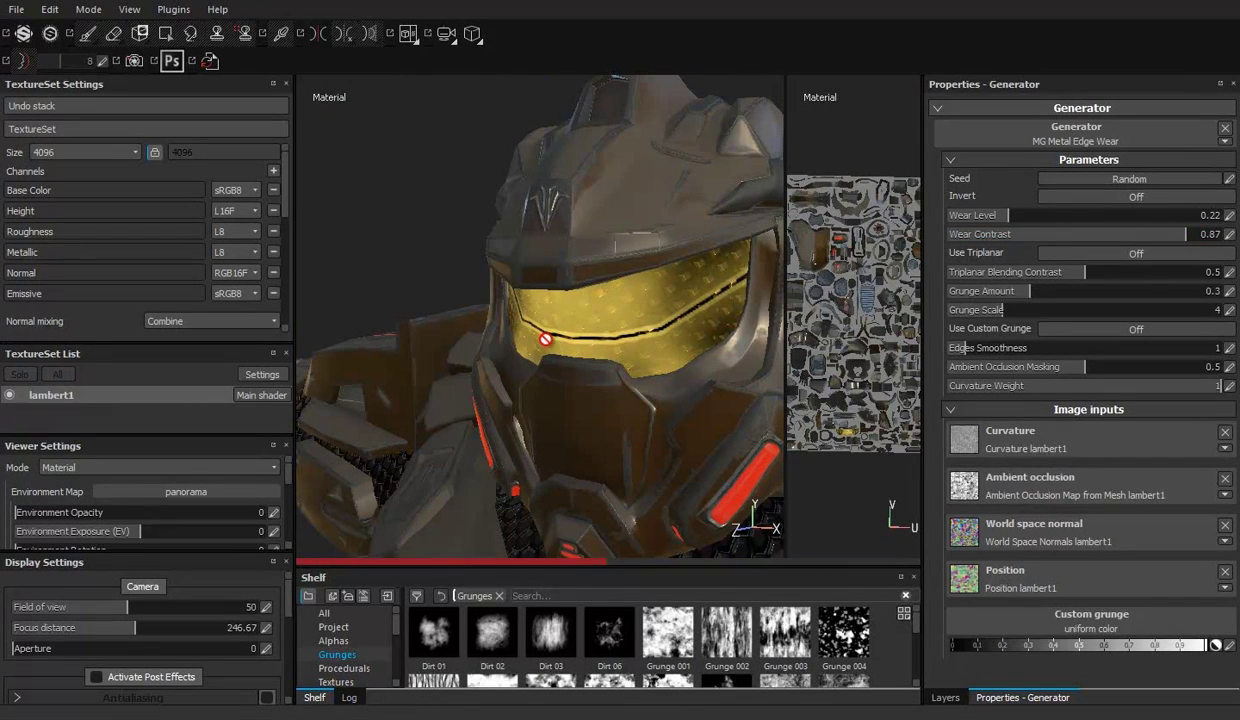
pyautogui.moveTo(1182, 236); pyautogui.dragTo(970, 238)
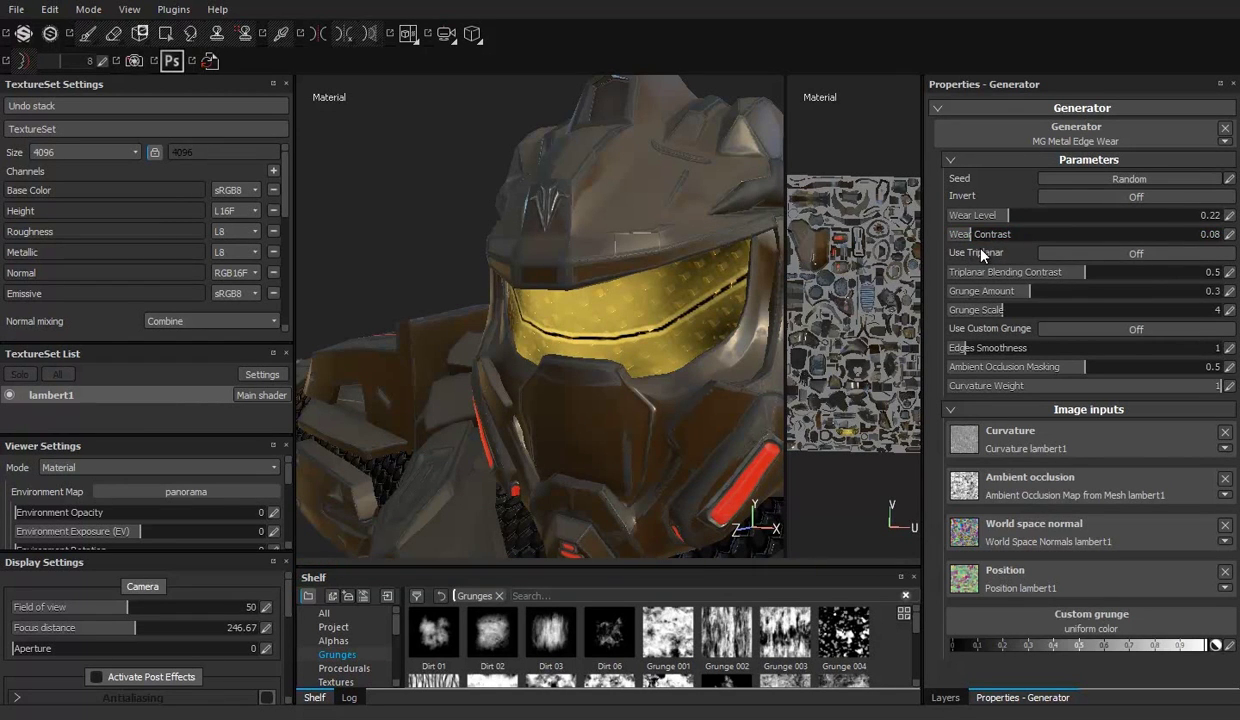
pyautogui.moveTo(975, 235); pyautogui.dragTo(1157, 238)
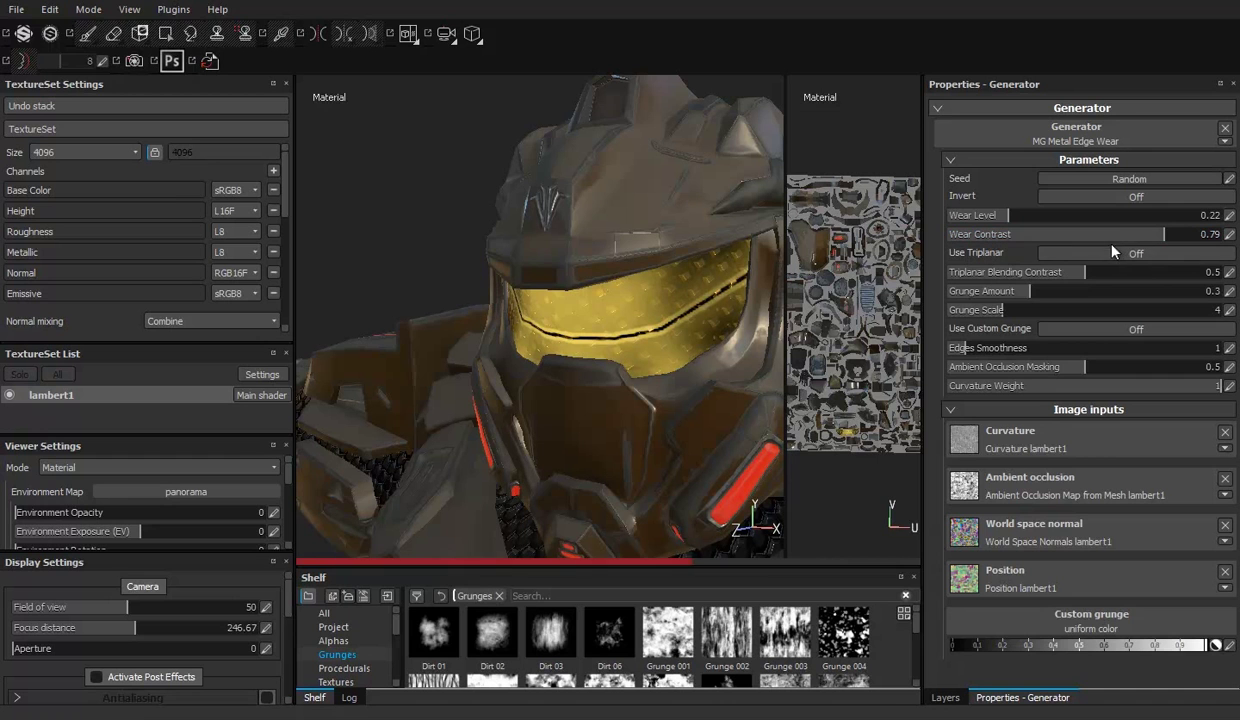
pyautogui.click(945, 697)
pyautogui.moveTo(592, 315)
pyautogui.keyDown('alt'); pyautogui.mouseDown()
pyautogui.moveTo(393, 241)
pyautogui.moveTo(758, 360)
pyautogui.moveTo(615, 278)
pyautogui.moveTo(643, 241)
pyautogui.mouseUp(); pyautogui.keyUp('alt')
# Step: Orbit and zoom around the helmet and gold visor to inspect the edge wear
pyautogui.keyDown('ctrl'); pyautogui.keyDown('alt'); pyautogui.rightClick(758, 360); pyautogui.keyUp('alt'); pyautogui.keyUp('ctrl')
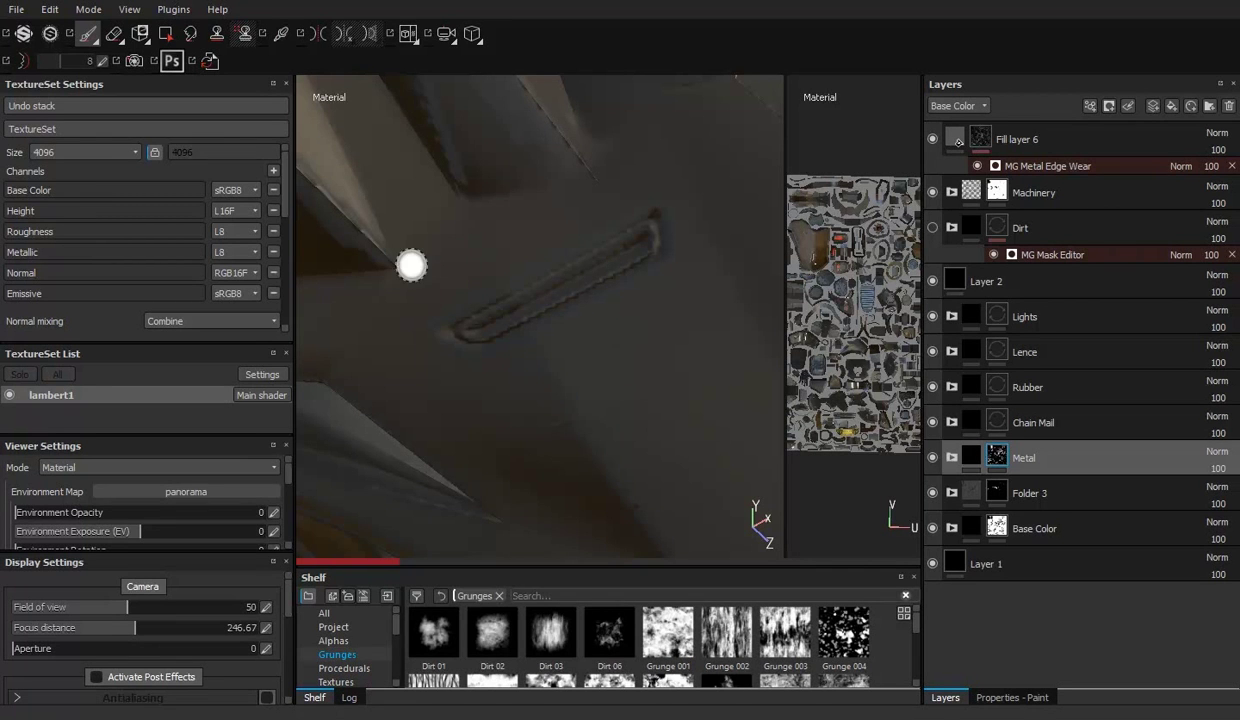
pyautogui.keyDown('alt'); pyautogui.moveTo(459, 199); pyautogui.dragTo(663, 385); pyautogui.keyUp('alt')
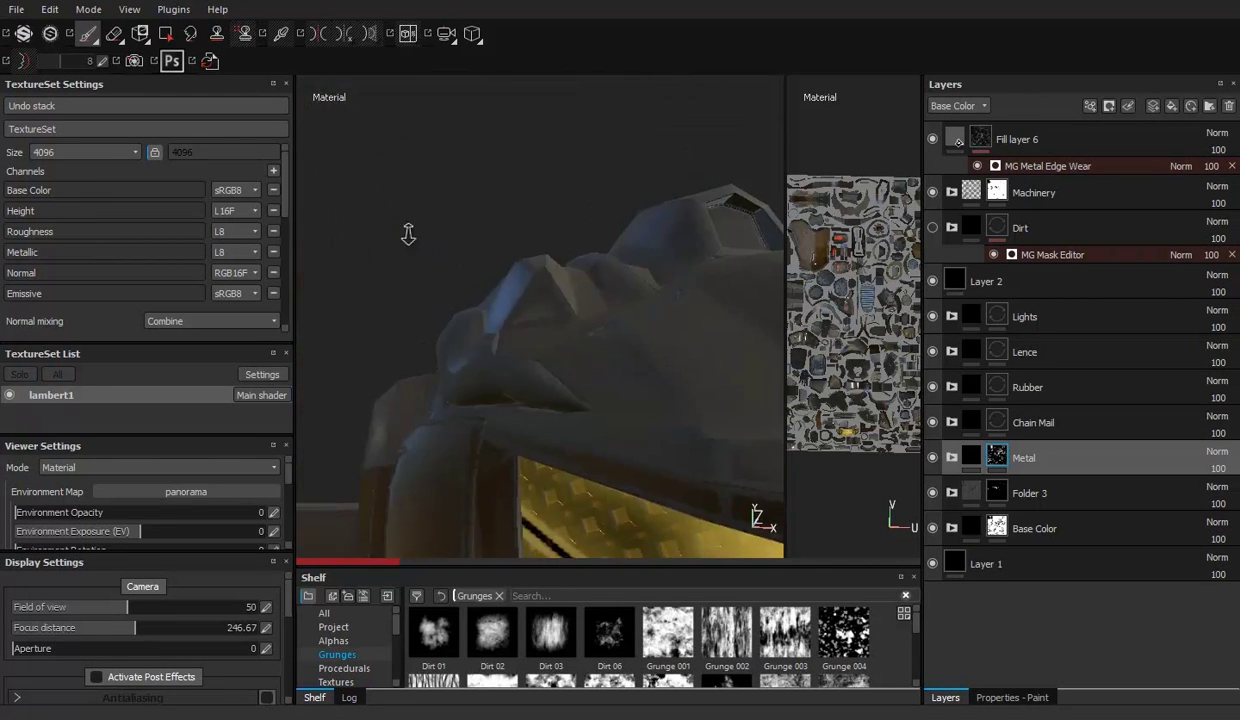
pyautogui.keyDown('alt'); pyautogui.moveTo(663, 385); pyautogui.dragTo(541, 370, button='right'); pyautogui.keyUp('alt')
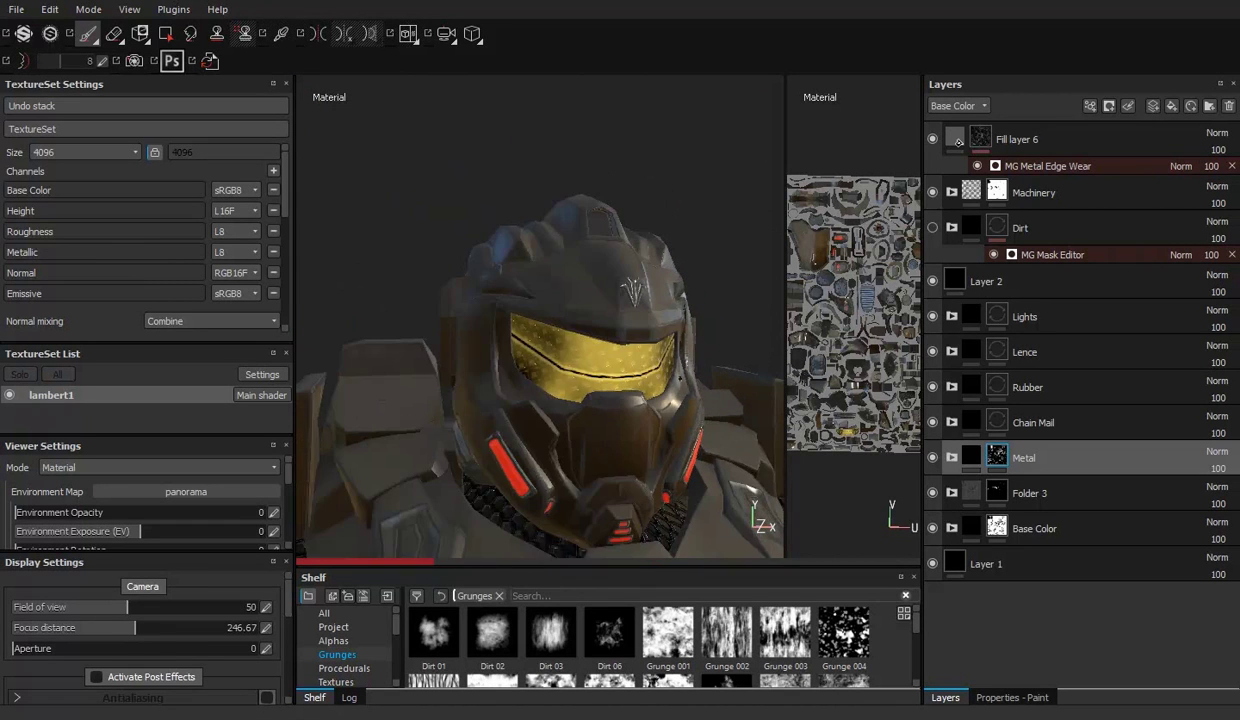
pyautogui.keyDown('alt'); pyautogui.moveTo(541, 370); pyautogui.dragTo(620, 362); pyautogui.keyUp('alt')
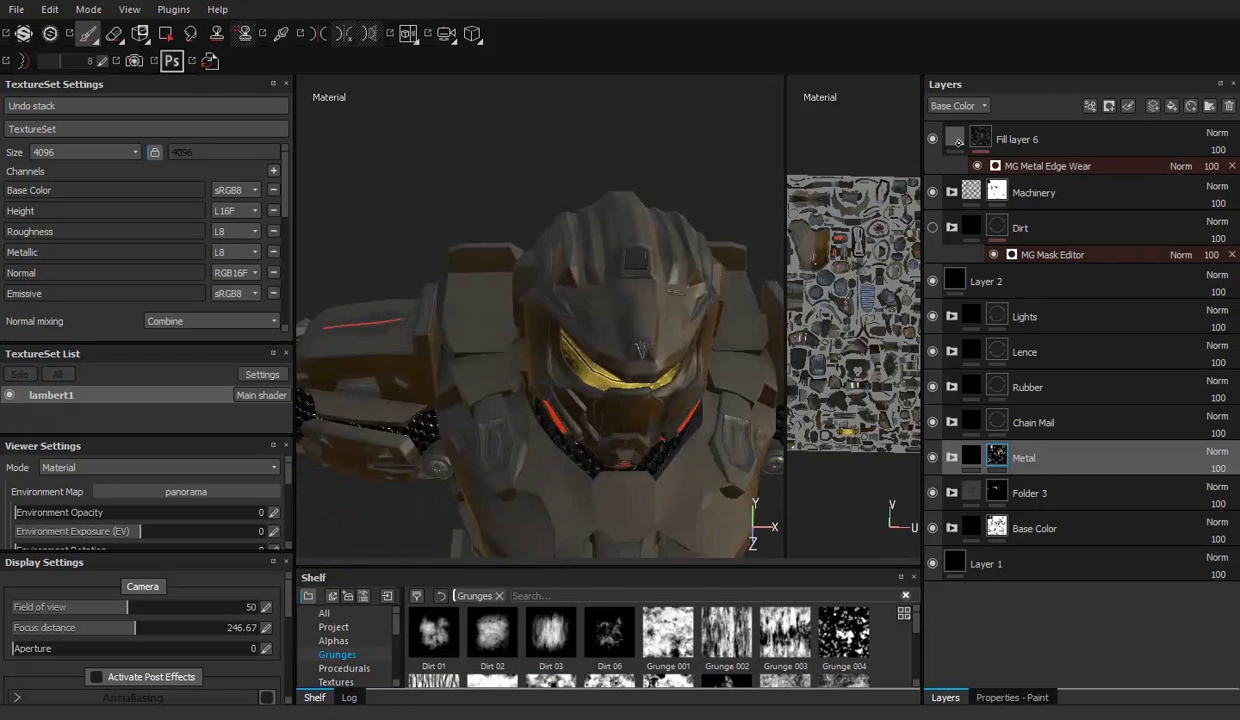
# Step: Raise the edge wear generator's Wear Level to 0.32
pyautogui.keyDown('alt'); pyautogui.moveTo(540, 330); pyautogui.dragTo(498, 334); pyautogui.keyUp('alt')
pyautogui.keyDown('alt'); pyautogui.moveTo(498, 300); pyautogui.dragTo(498, 334, button='right'); pyautogui.keyUp('alt')
pyautogui.click(1047, 166)
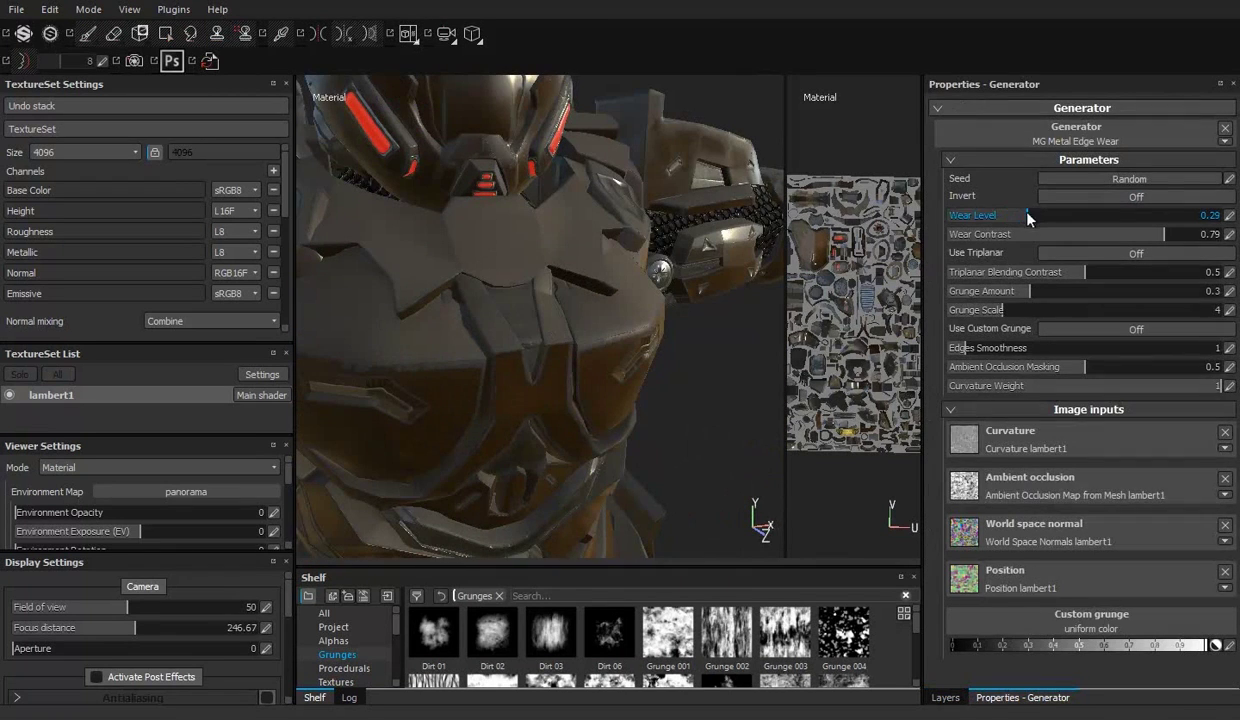
pyautogui.moveTo(628, 353)
pyautogui.keyDown('alt'); pyautogui.mouseDown()
pyautogui.moveTo(616, 365)
pyautogui.moveTo(593, 350)
pyautogui.moveTo(645, 368)
pyautogui.mouseUp(); pyautogui.keyUp('alt')
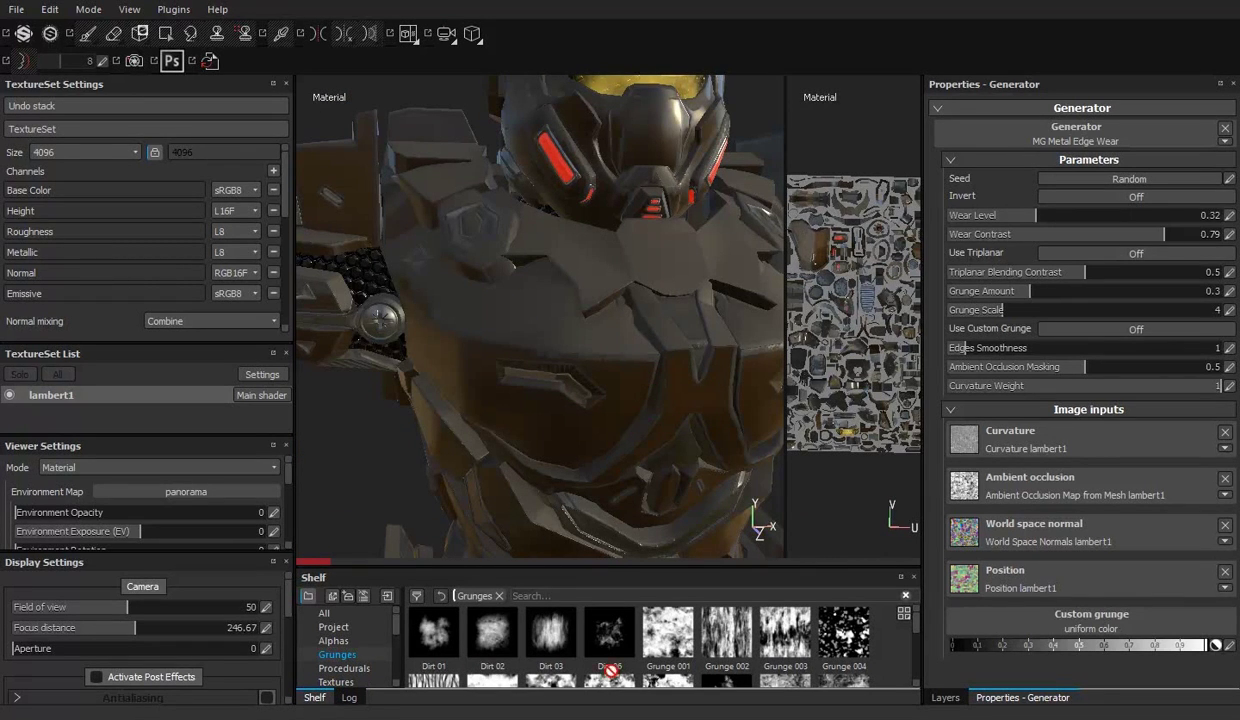
pyautogui.click(945, 697)
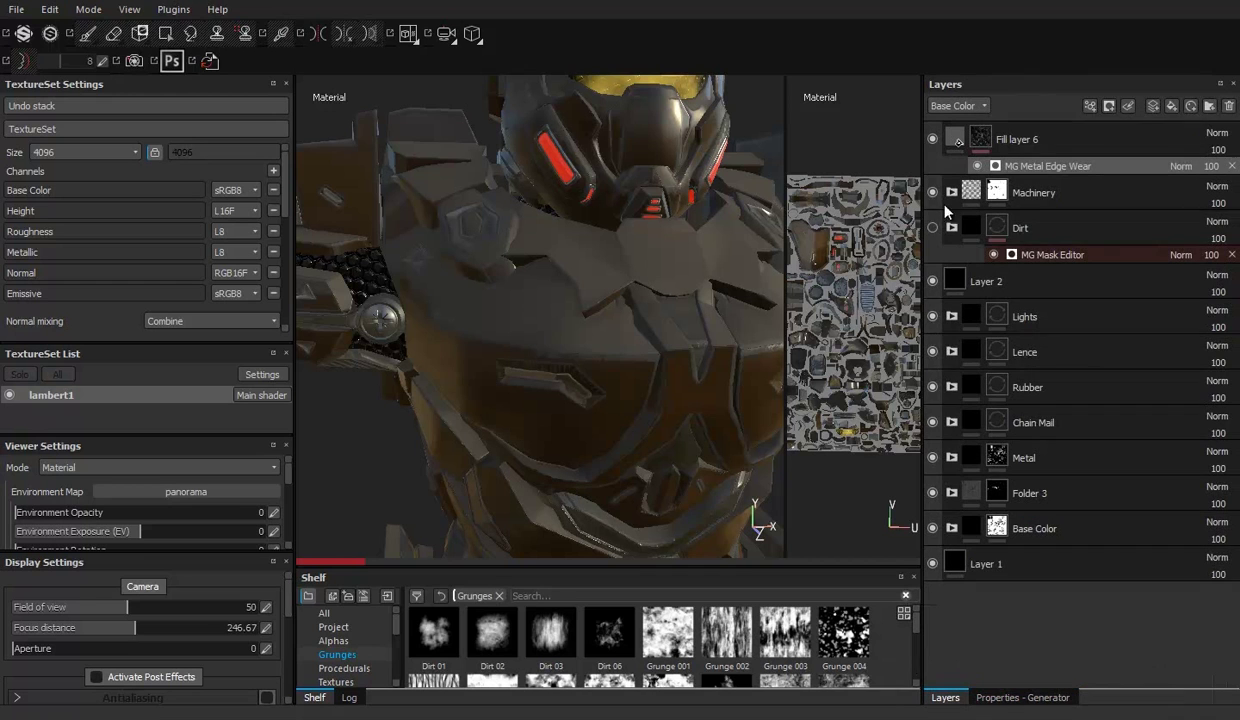
# Step: Isolate the edge wear layer, then turn Dirt, Metal and Base Color back on
pyautogui.click(933, 493)
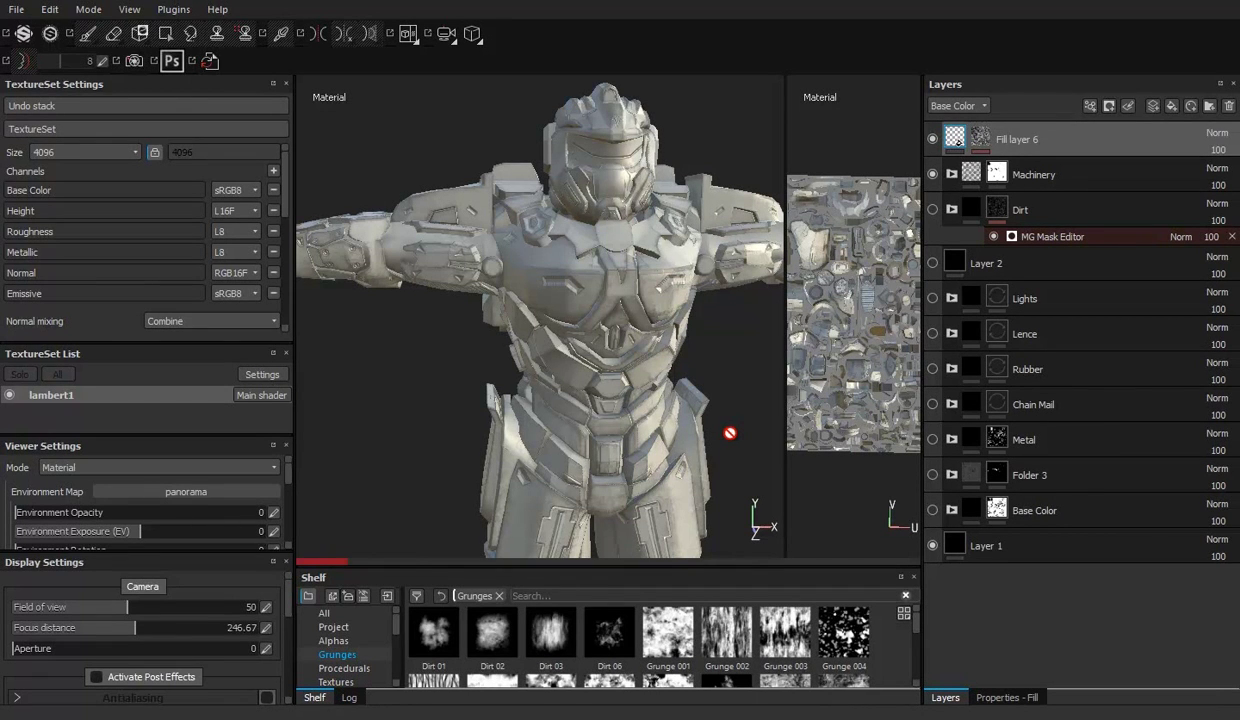
pyautogui.click(932, 210)
pyautogui.click(932, 439)
pyautogui.click(932, 510)
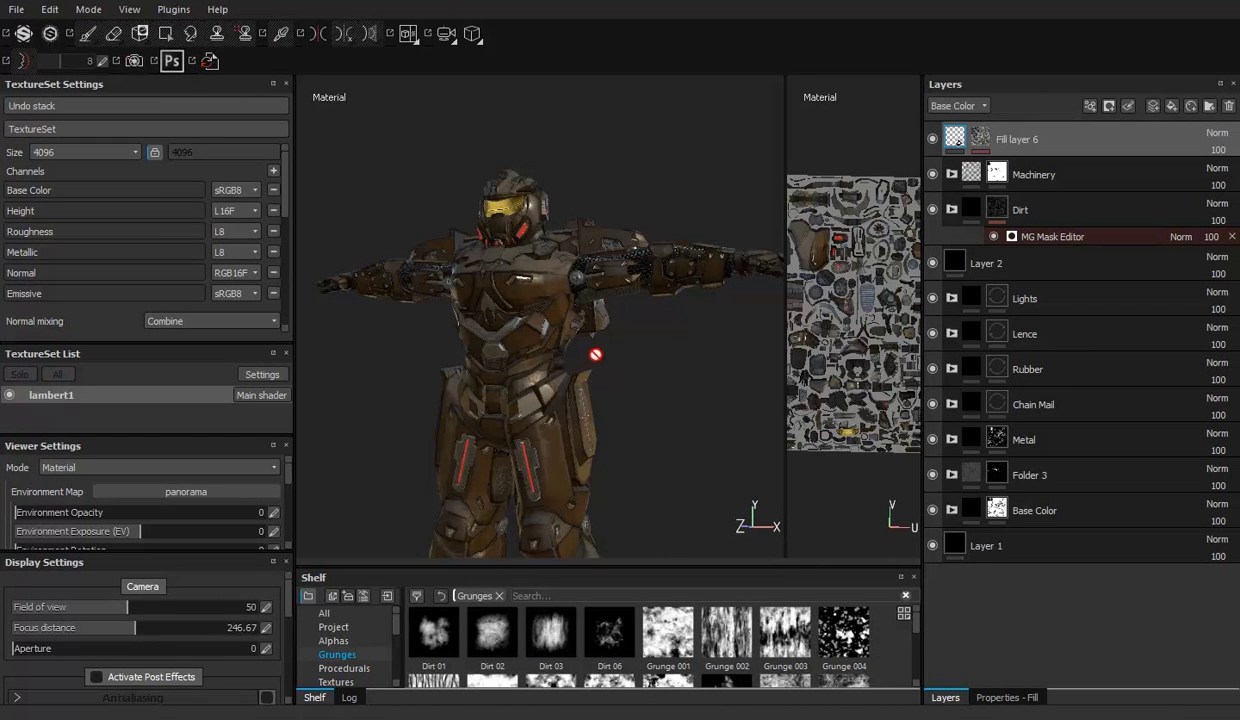
pyautogui.keyDown('alt'); pyautogui.moveTo(590, 360); pyautogui.dragTo(645, 340); pyautogui.keyUp('alt')
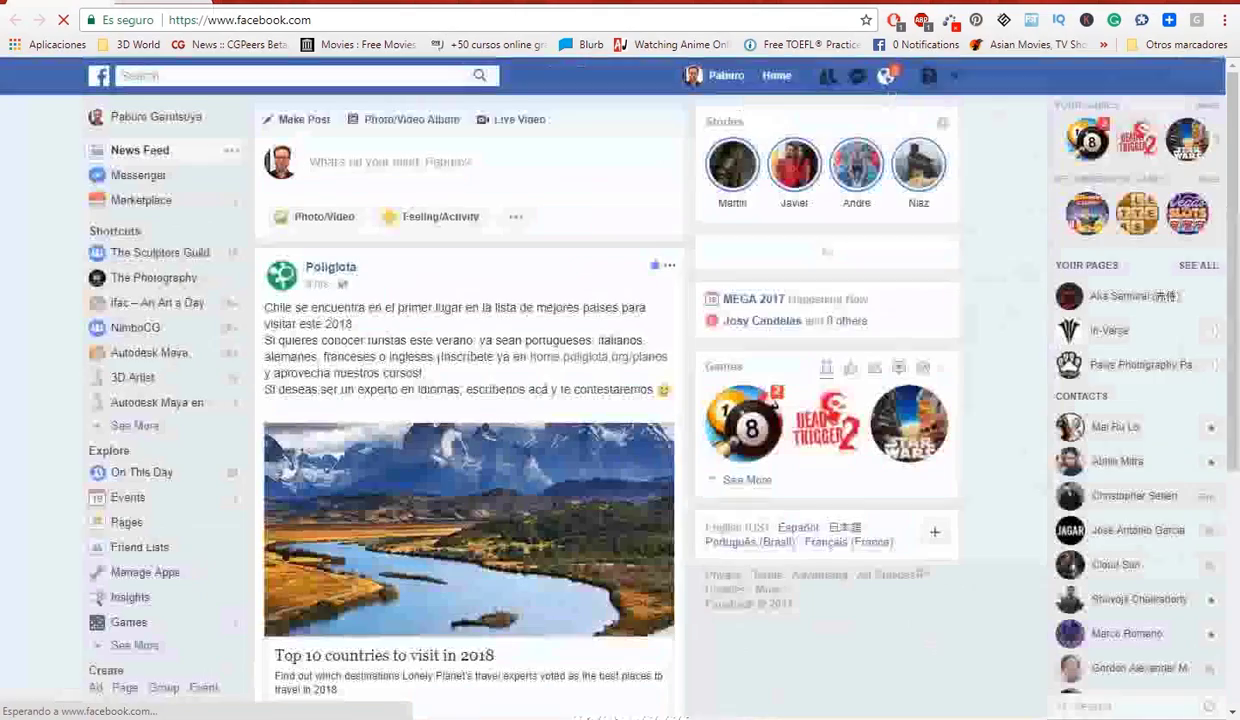
# Step: Check Facebook notifications, then preview a Master Chief costume image in Google Images
pyautogui.click(884, 77)
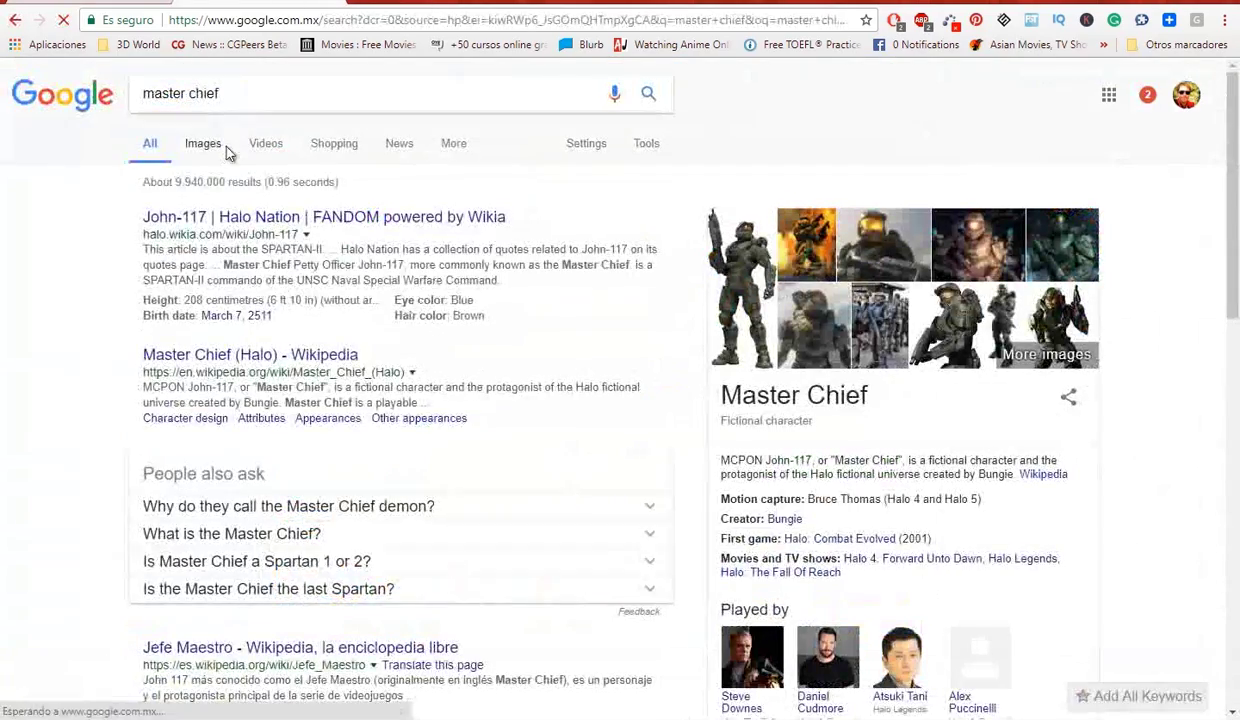
pyautogui.click(205, 144)
pyautogui.scroll(-3, 790, 410)
pyautogui.click(785, 412)
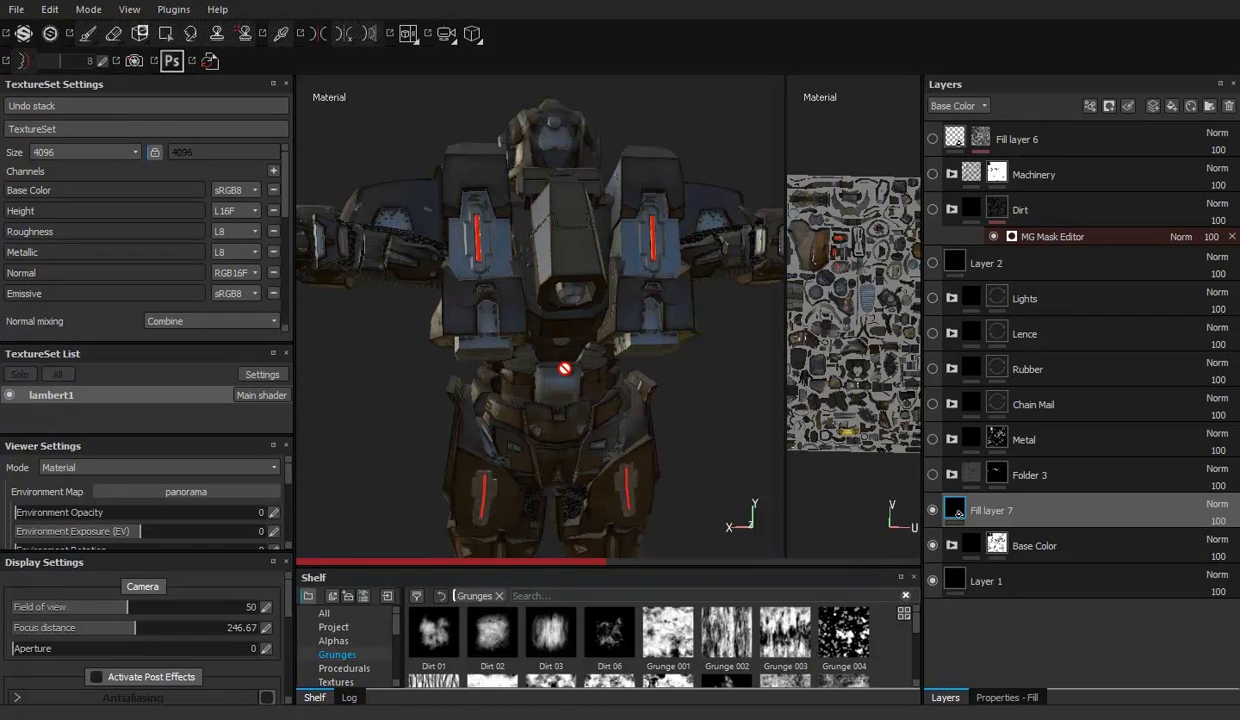
# Step: Give Fill layer 7 a dark brown base colour across the armor's legs and body
pyautogui.moveTo(564, 368)
pyautogui.keyDown('alt'); pyautogui.mouseDown()
pyautogui.moveTo(650, 425)
pyautogui.moveTo(760, 470)
pyautogui.mouseUp(); pyautogui.keyUp('alt')
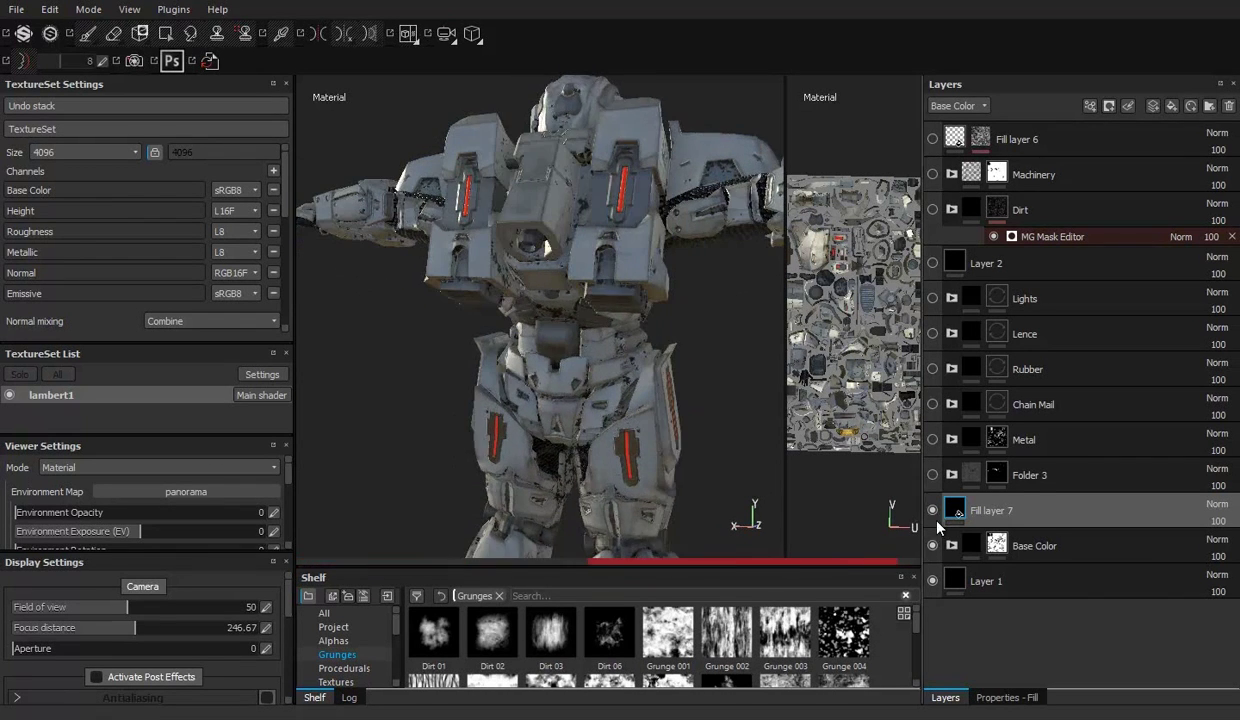
pyautogui.click(1005, 697)
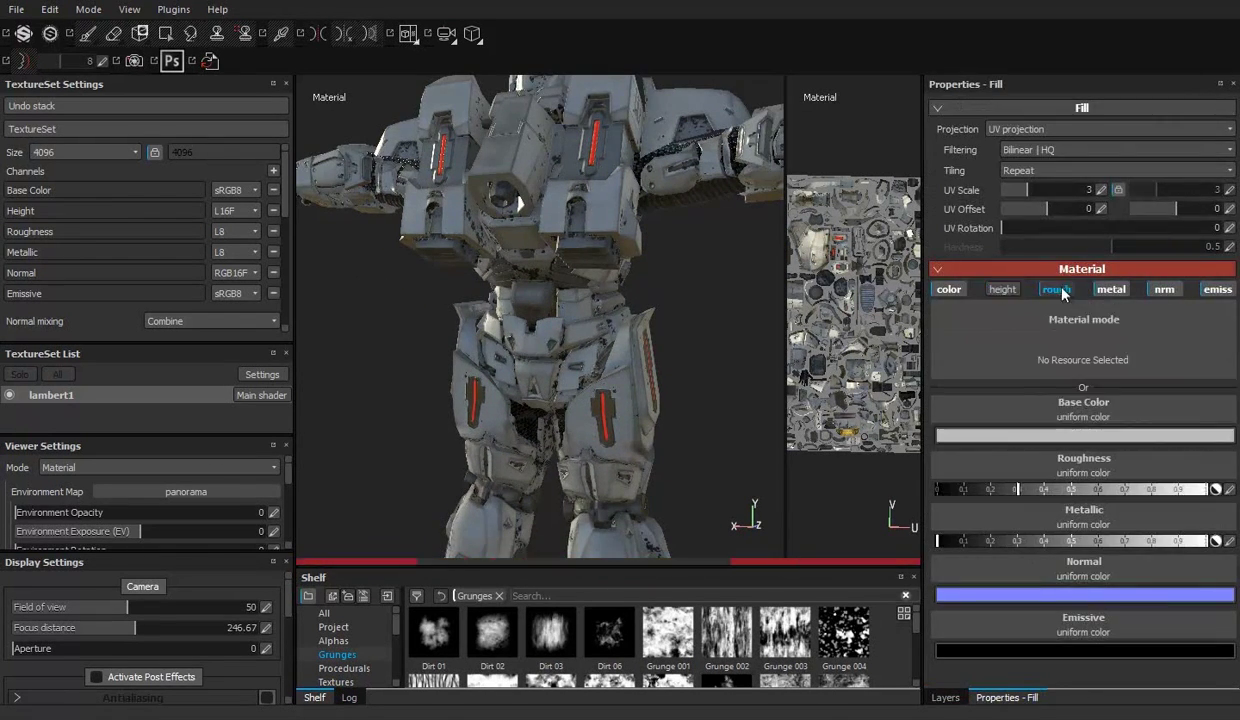
pyautogui.click(945, 697)
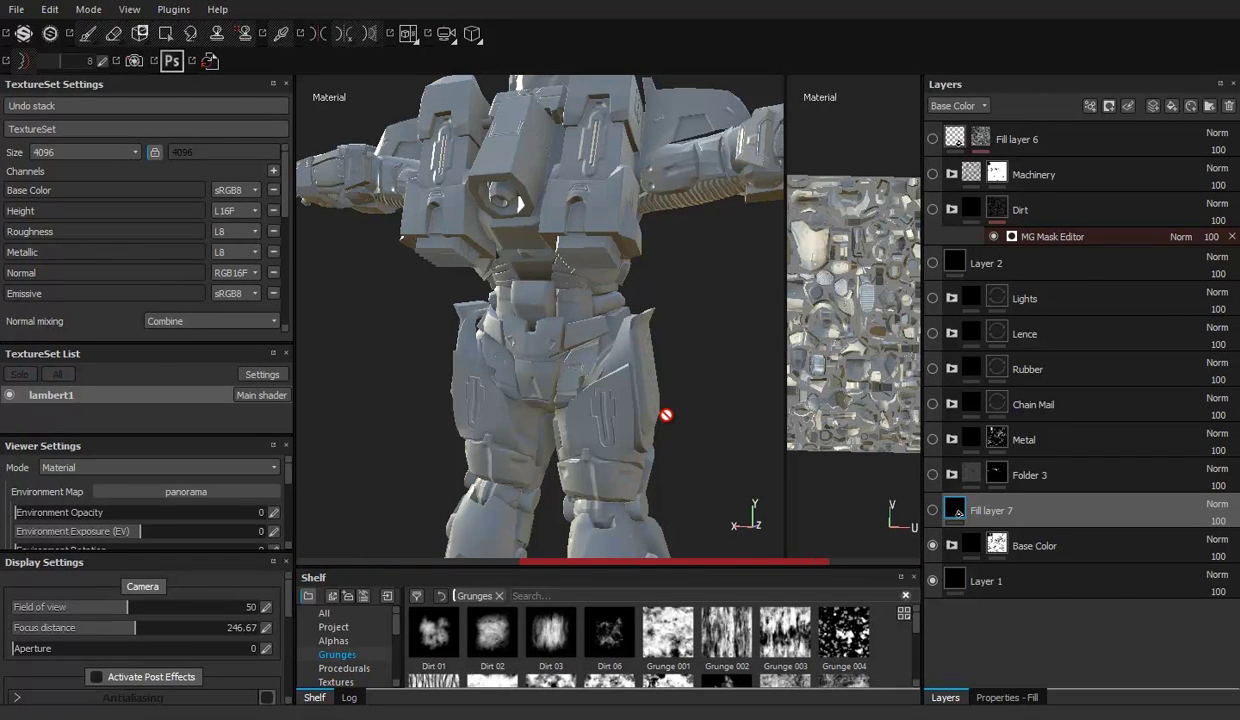
pyautogui.scroll(3, 699, 404)
pyautogui.click(990, 510)
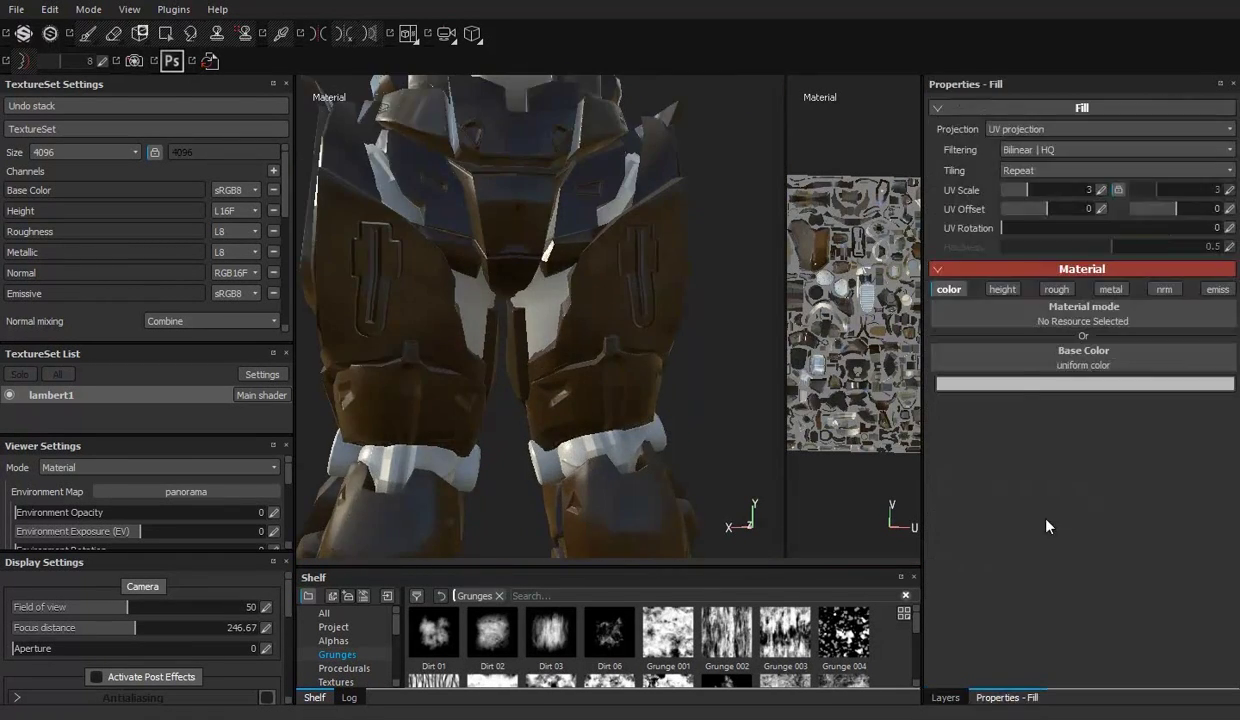
pyautogui.click(1180, 383)
pyautogui.click(1124, 284)
pyautogui.moveTo(590, 421)
pyautogui.keyDown('alt'); pyautogui.mouseDown()
pyautogui.moveTo(557, 275)
pyautogui.moveTo(558, 312)
pyautogui.moveTo(604, 202)
pyautogui.mouseUp(); pyautogui.keyUp('alt')
# Step: Switch to the Polygon Fill tool and inspect the helmet, torso and back
pyautogui.press('4')
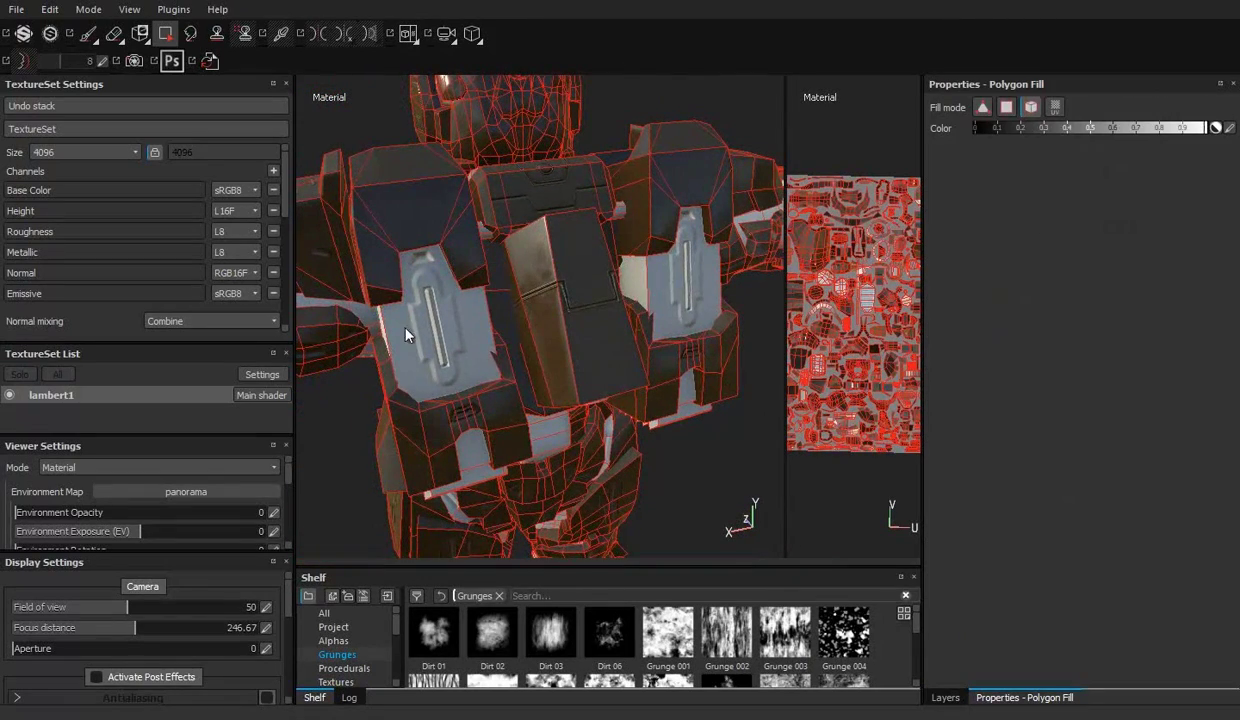
pyautogui.moveTo(493, 374)
pyautogui.keyDown('alt'); pyautogui.mouseDown()
pyautogui.moveTo(476, 446)
pyautogui.moveTo(354, 360)
pyautogui.mouseUp(); pyautogui.keyUp('alt')
pyautogui.scroll(3, 482, 410)
pyautogui.moveTo(482, 410)
pyautogui.keyDown('alt'); pyautogui.mouseDown()
pyautogui.moveTo(567, 387)
pyautogui.moveTo(425, 360)
pyautogui.moveTo(379, 274)
pyautogui.moveTo(412, 263)
pyautogui.moveTo(364, 365)
pyautogui.moveTo(487, 232)
pyautogui.moveTo(390, 299)
pyautogui.moveTo(418, 412)
pyautogui.moveTo(581, 366)
pyautogui.moveTo(651, 447)
pyautogui.moveTo(590, 398)
pyautogui.moveTo(610, 405)
pyautogui.moveTo(490, 380)
pyautogui.mouseUp(); pyautogui.keyUp('alt')
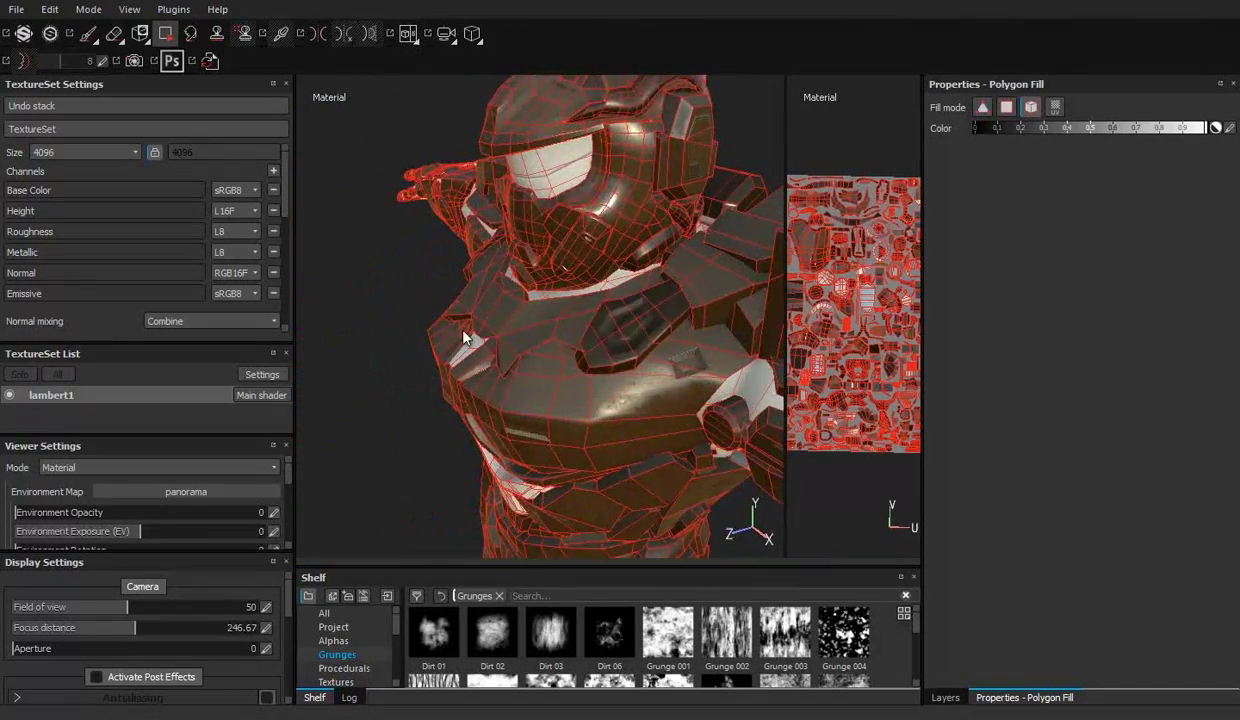
pyautogui.keyDown('alt'); pyautogui.moveTo(463, 338); pyautogui.dragTo(607, 402); pyautogui.keyUp('alt')
pyautogui.moveTo(542, 268)
pyautogui.keyDown('alt'); pyautogui.mouseDown()
pyautogui.moveTo(568, 379)
pyautogui.moveTo(553, 338)
pyautogui.moveTo(508, 427)
pyautogui.moveTo(440, 391)
pyautogui.moveTo(468, 383)
pyautogui.moveTo(531, 286)
pyautogui.moveTo(584, 334)
pyautogui.moveTo(472, 332)
pyautogui.moveTo(644, 254)
pyautogui.moveTo(760, 420)
pyautogui.mouseUp(); pyautogui.keyUp('alt')
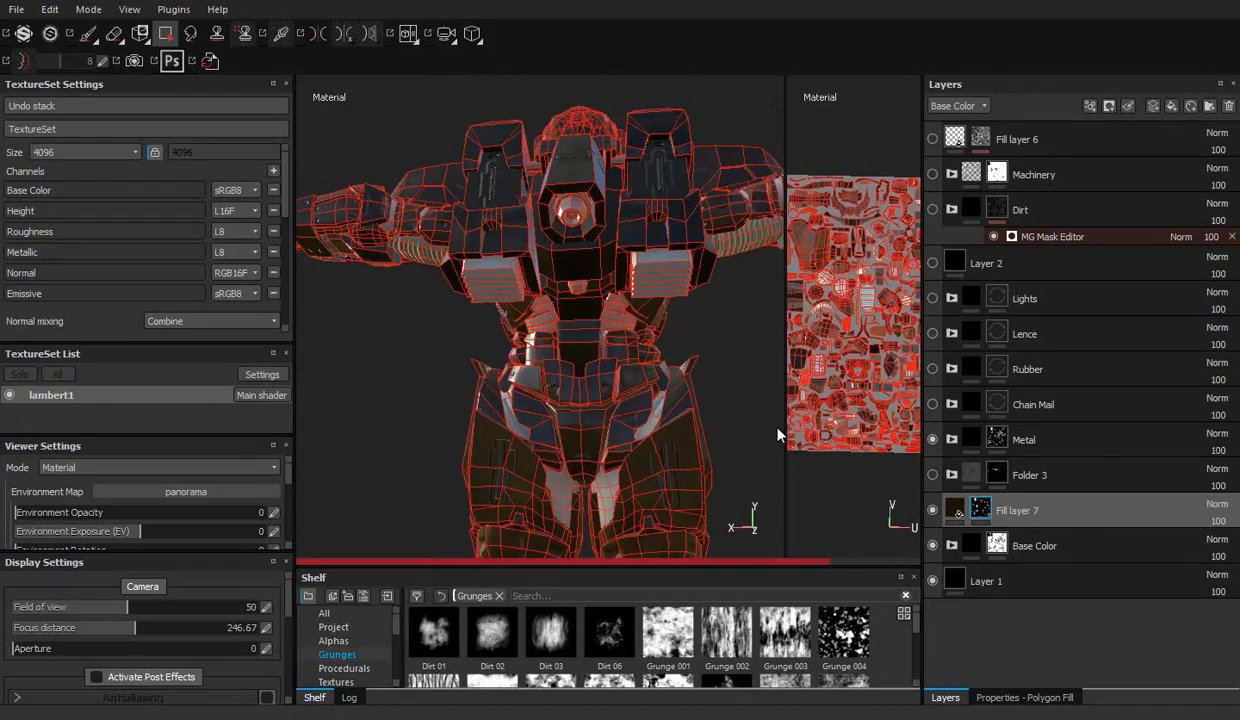
pyautogui.keyDown('alt'); pyautogui.moveTo(644, 380); pyautogui.dragTo(720, 420); pyautogui.keyUp('alt')
# Step: Enable the Metal layer and switch to the Paint brush, framing a back buckle
pyautogui.click(997, 697)
pyautogui.keyDown('alt'); pyautogui.moveTo(540, 340); pyautogui.dragTo(640, 360); pyautogui.keyUp('alt')
pyautogui.click(945, 697)
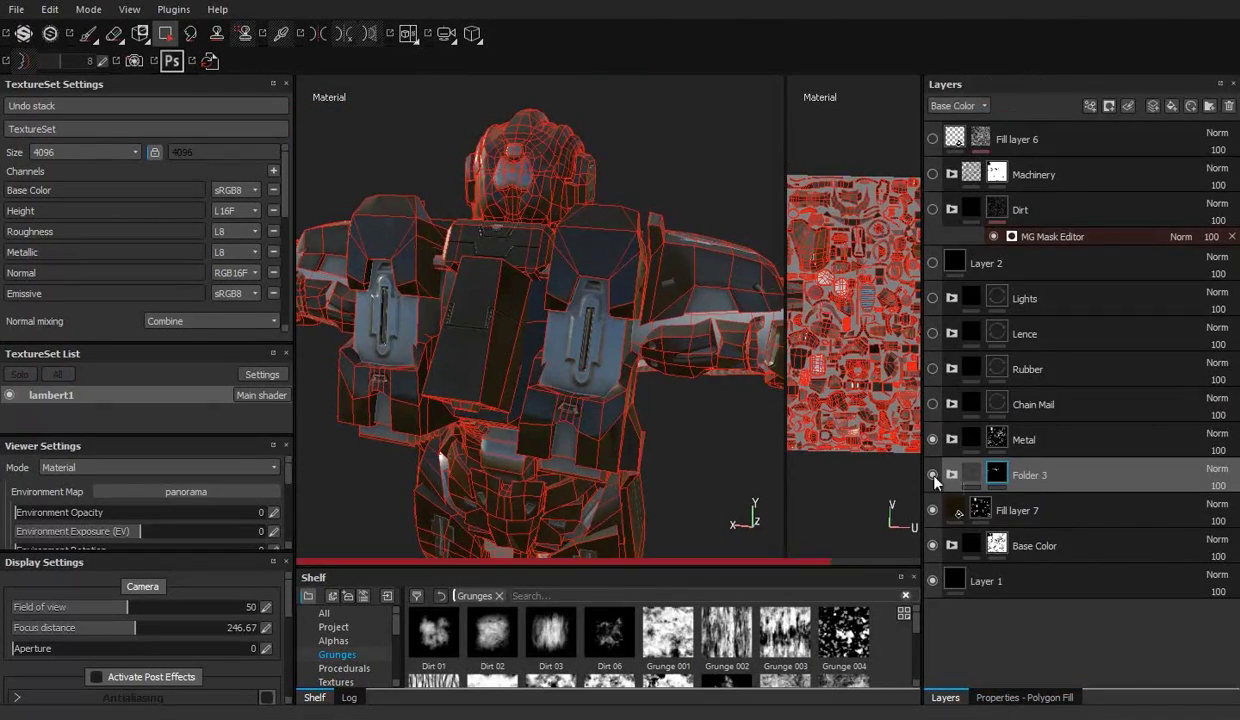
pyautogui.click(1024, 697)
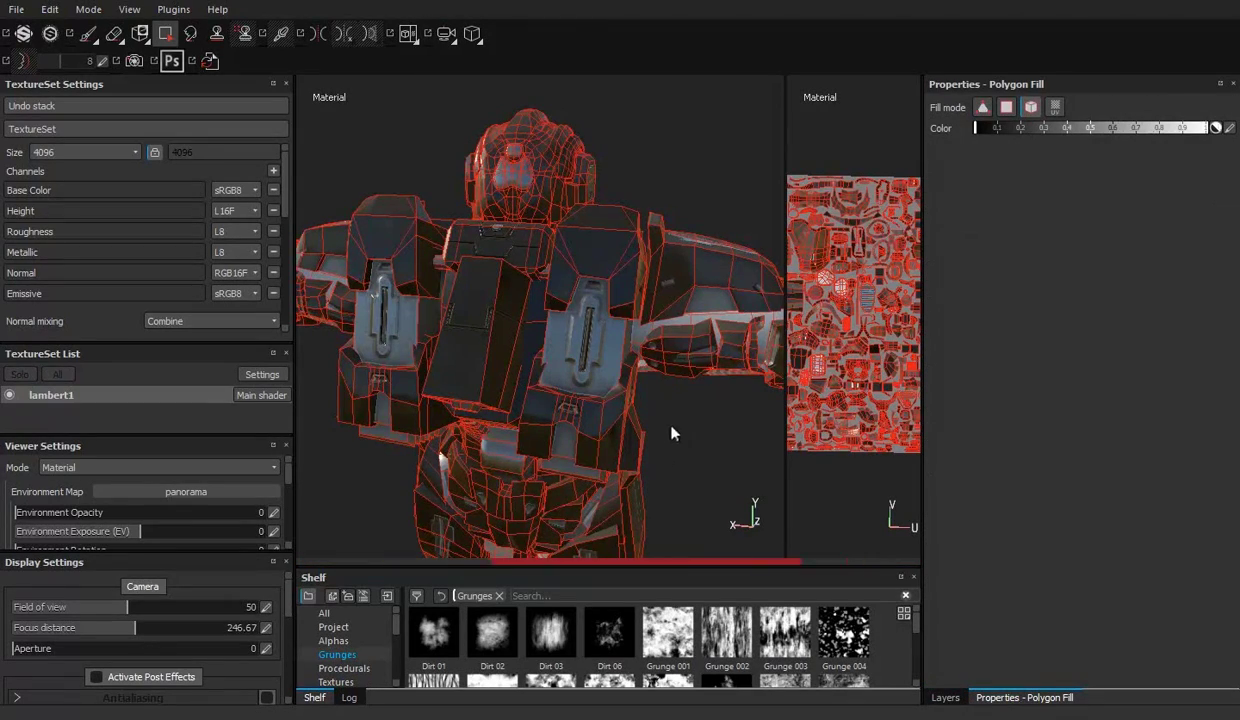
pyautogui.moveTo(661, 421)
pyautogui.keyDown('alt'); pyautogui.mouseDown()
pyautogui.moveTo(548, 429)
pyautogui.moveTo(626, 331)
pyautogui.moveTo(418, 335)
pyautogui.mouseUp(); pyautogui.keyUp('alt')
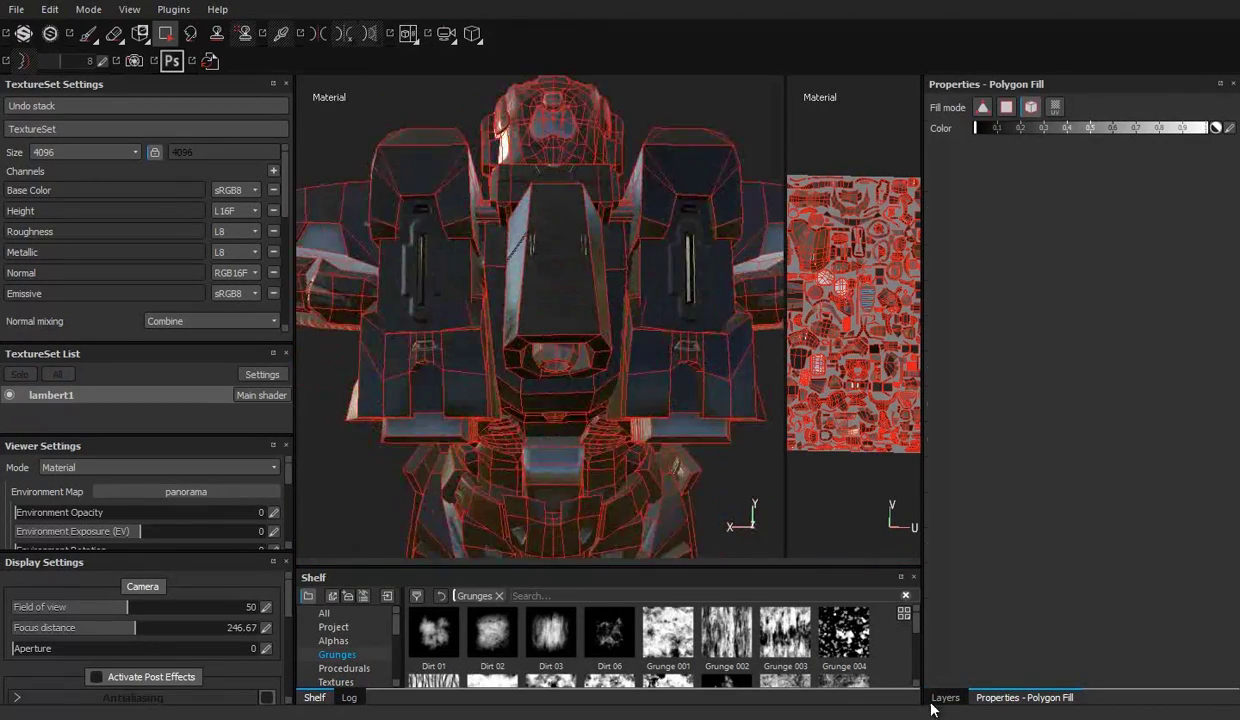
pyautogui.press('1')
pyautogui.keyDown('alt'); pyautogui.moveTo(418, 335); pyautogui.dragTo(507, 255, button='right'); pyautogui.keyUp('alt')
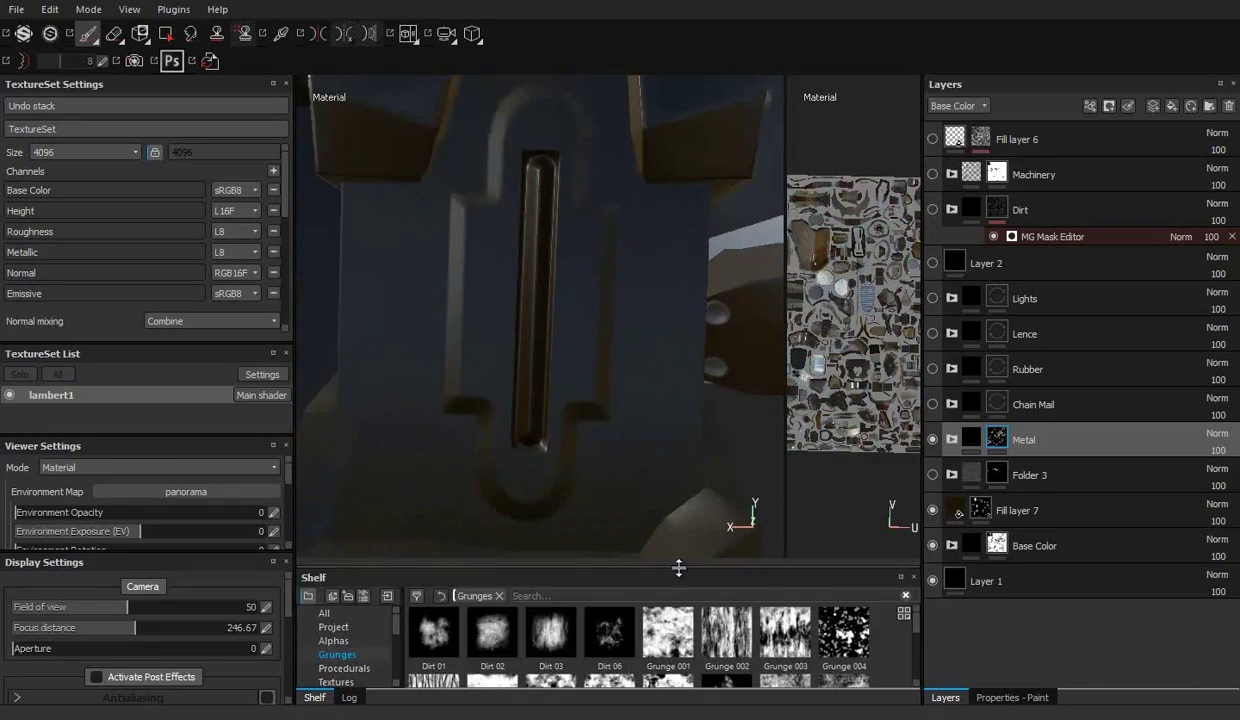
# Step: Pick an alpha brush and paint a straight-line rectangular highlight around the buckle slot
pyautogui.moveTo(678, 567); pyautogui.dragTo(678, 328)
pyautogui.click(333, 402)
pyautogui.scroll(-5, 573, 462)
pyautogui.moveTo(766, 330); pyautogui.dragTo(783, 582)
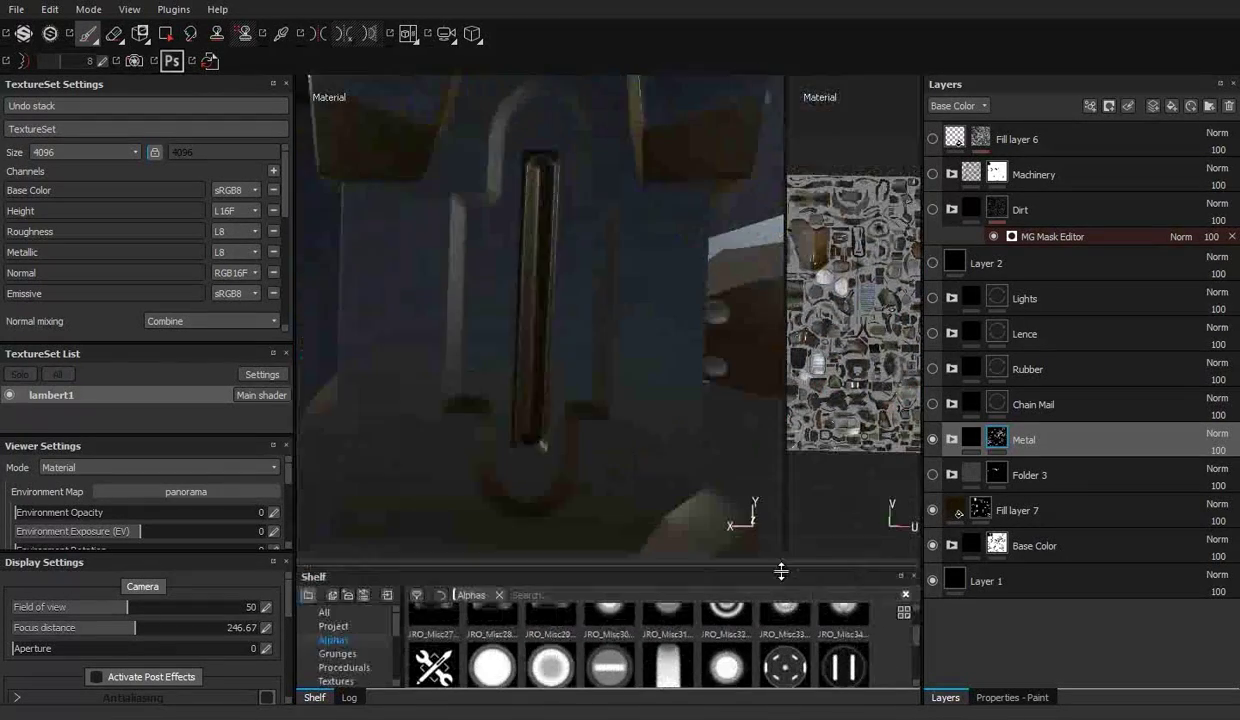
pyautogui.keyDown('shift'); pyautogui.click(462, 412); pyautogui.keyUp('shift')
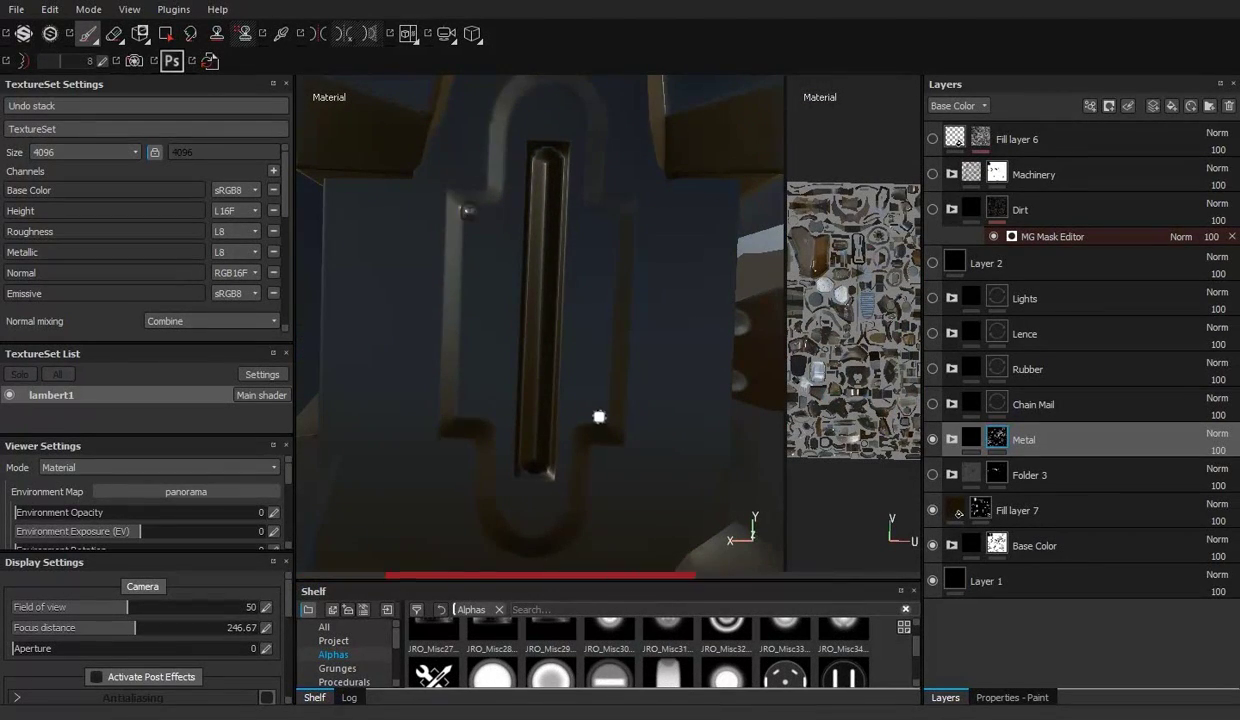
pyautogui.keyDown('shift'); pyautogui.click(598, 415); pyautogui.keyUp('shift')
pyautogui.keyDown('shift'); pyautogui.click(598, 210); pyautogui.keyUp('shift')
pyautogui.keyDown('shift'); pyautogui.click(463, 208); pyautogui.keyUp('shift')
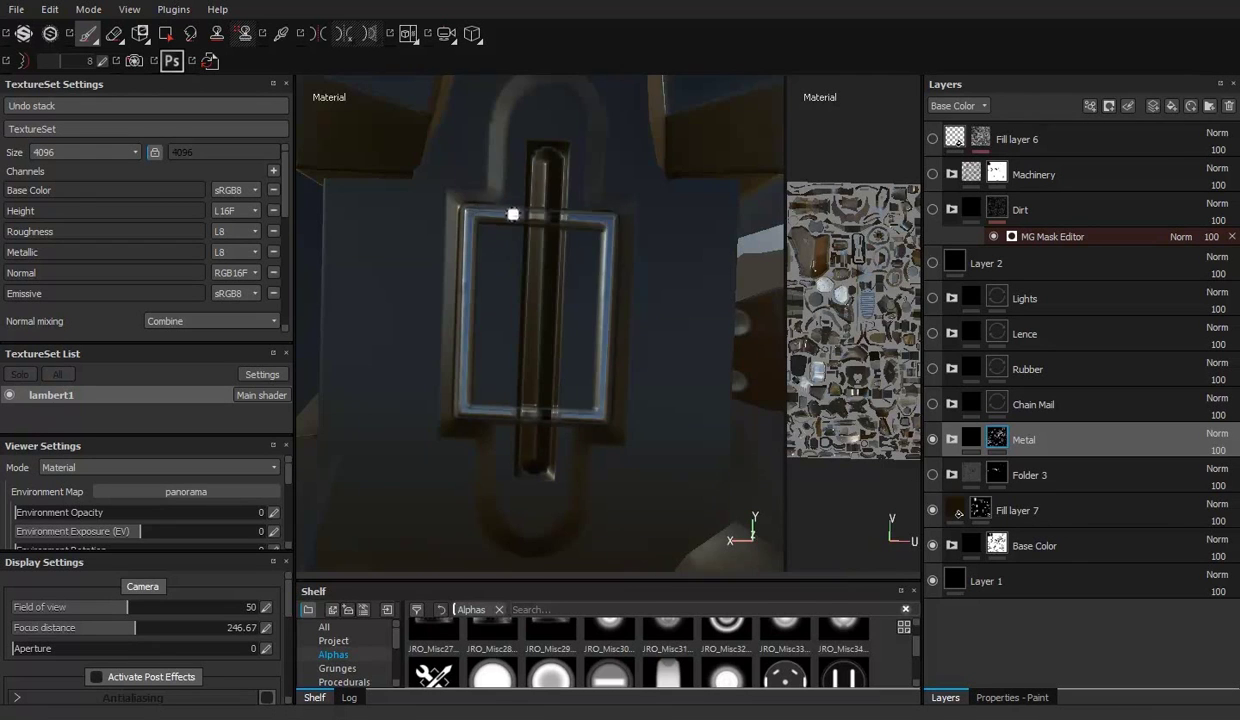
pyautogui.moveTo(623, 582); pyautogui.dragTo(623, 593)
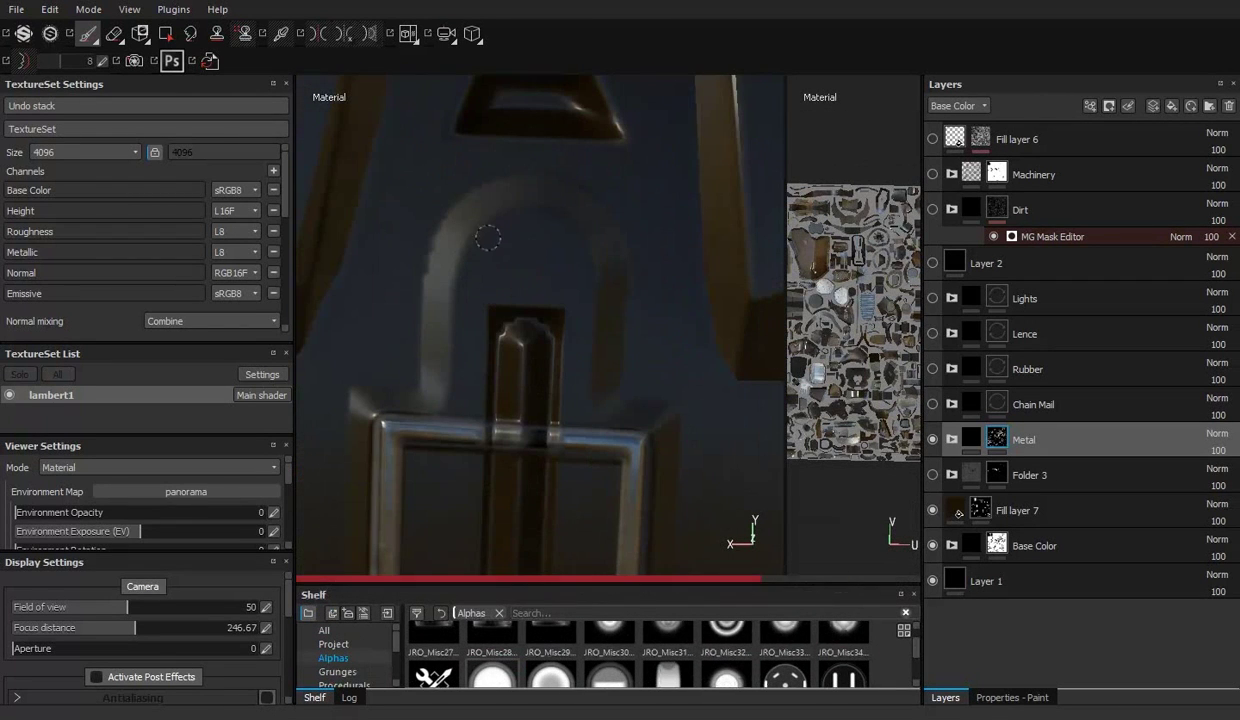
# Step: Paint shiny metal along the shackle's side, inner arch, centre bar and bracket edges
pyautogui.moveTo(536, 217); pyautogui.dragTo(566, 428)
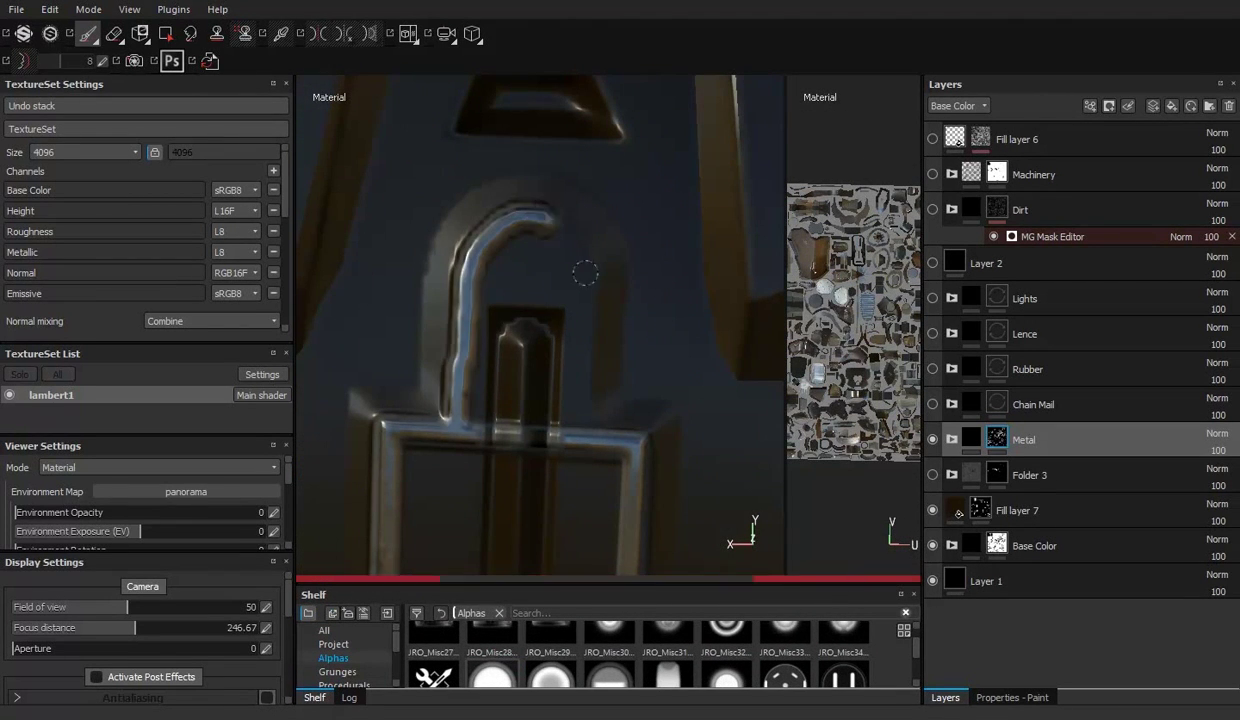
pyautogui.moveTo(520, 319); pyautogui.dragTo(507, 240)
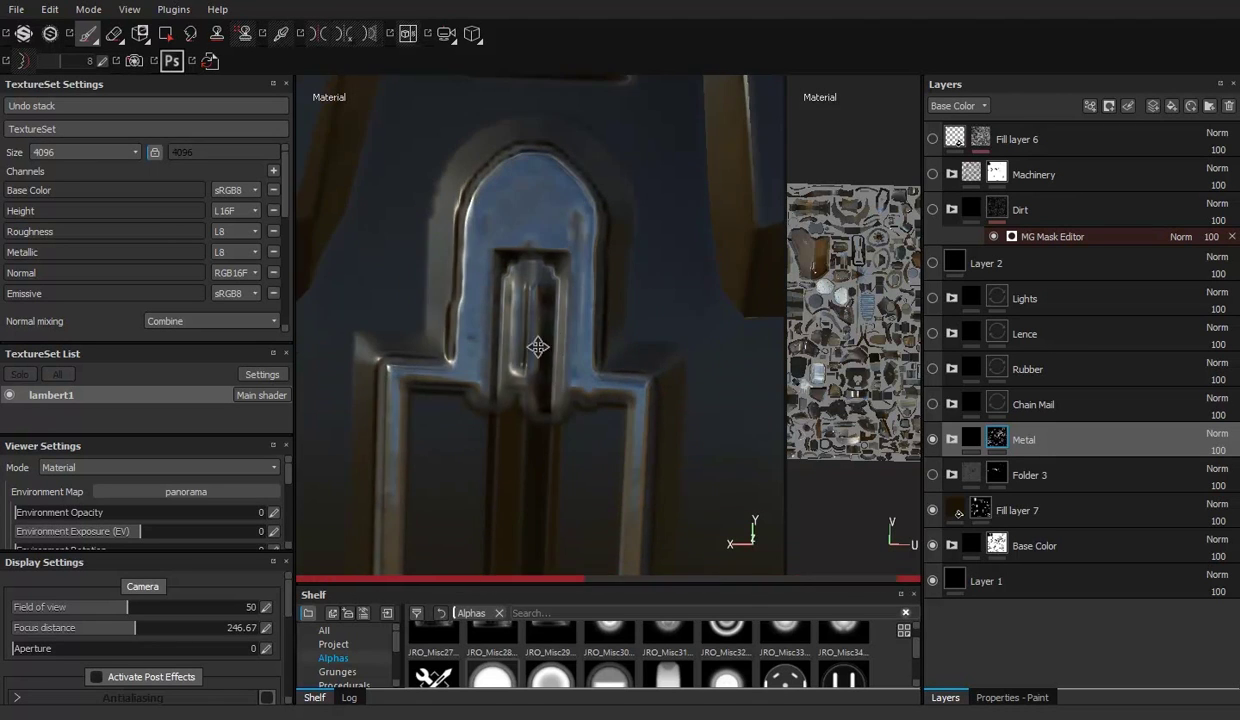
pyautogui.moveTo(551, 266); pyautogui.dragTo(537, 346, button='middle')
pyautogui.moveTo(565, 177); pyautogui.dragTo(473, 233, button='middle')
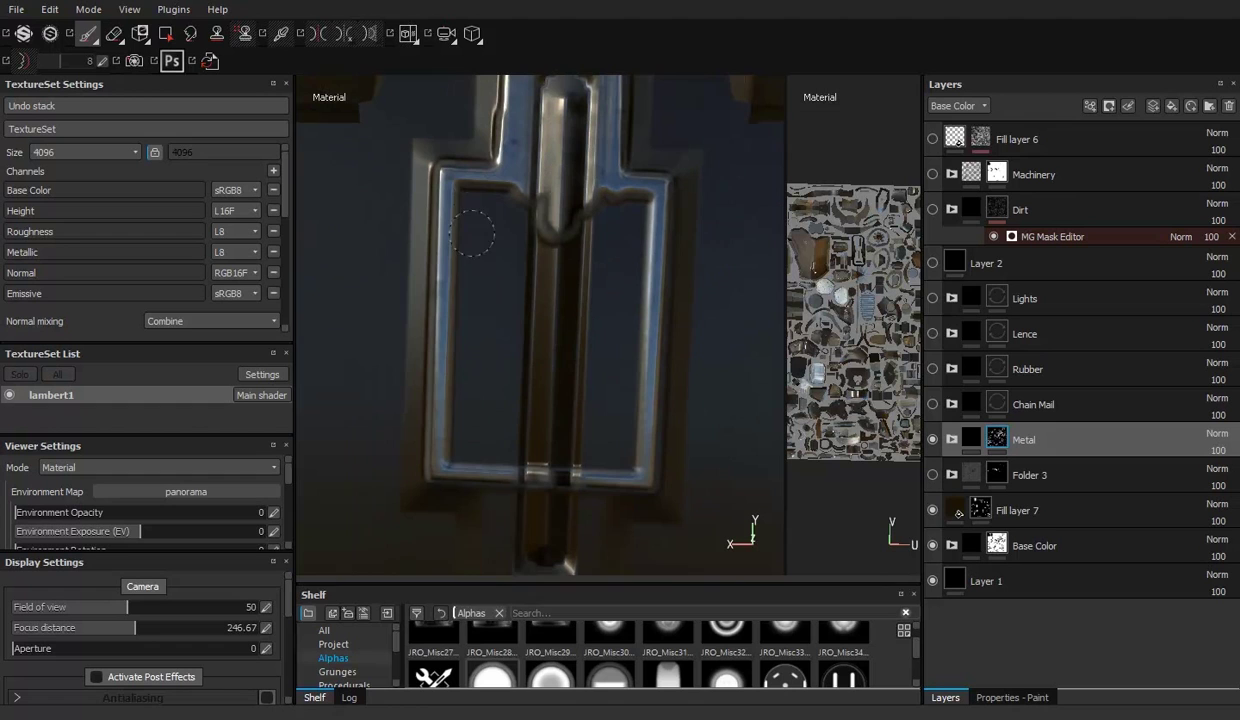
pyautogui.moveTo(473, 233)
pyautogui.mouseDown()
pyautogui.moveTo(450, 440)
pyautogui.moveTo(623, 263)
pyautogui.moveTo(500, 200)
pyautogui.moveTo(480, 320)
pyautogui.moveTo(542, 252)
pyautogui.moveTo(600, 415)
pyautogui.moveTo(553, 360)
pyautogui.moveTo(576, 169)
pyautogui.mouseUp()
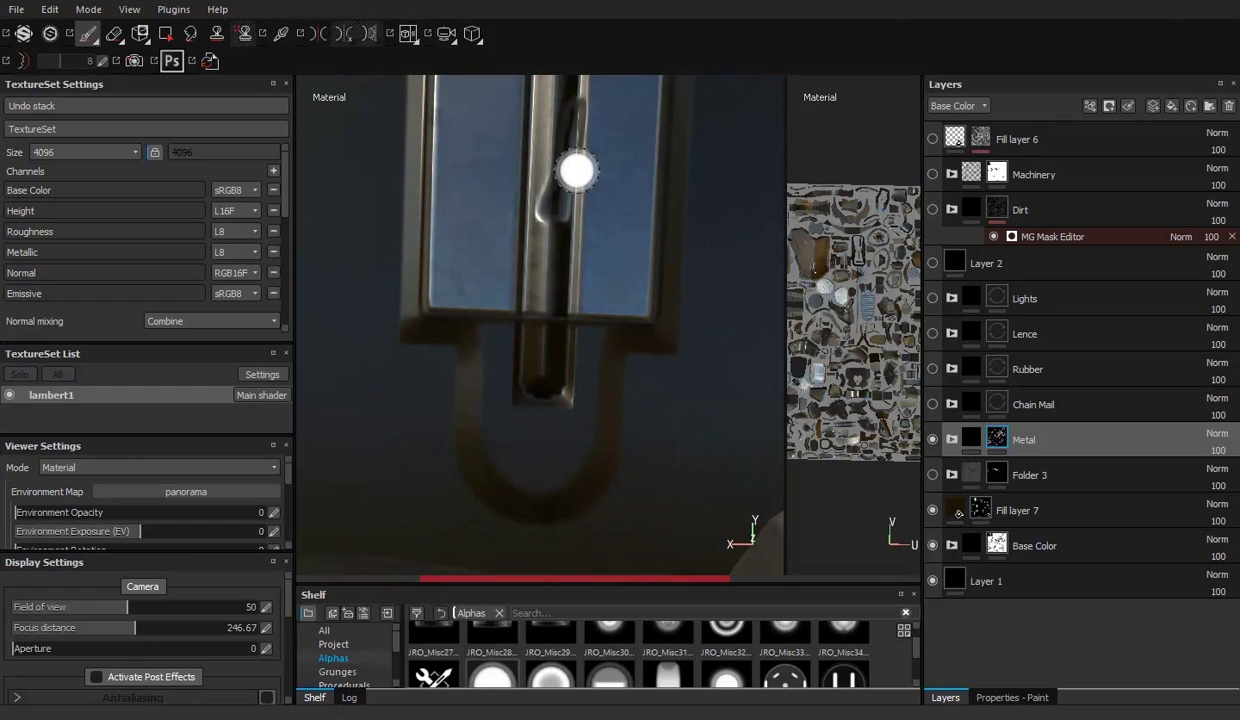
pyautogui.moveTo(522, 469)
pyautogui.mouseDown()
pyautogui.moveTo(505, 455)
pyautogui.moveTo(550, 450)
pyautogui.moveTo(556, 405)
pyautogui.moveTo(534, 378)
pyautogui.mouseUp()
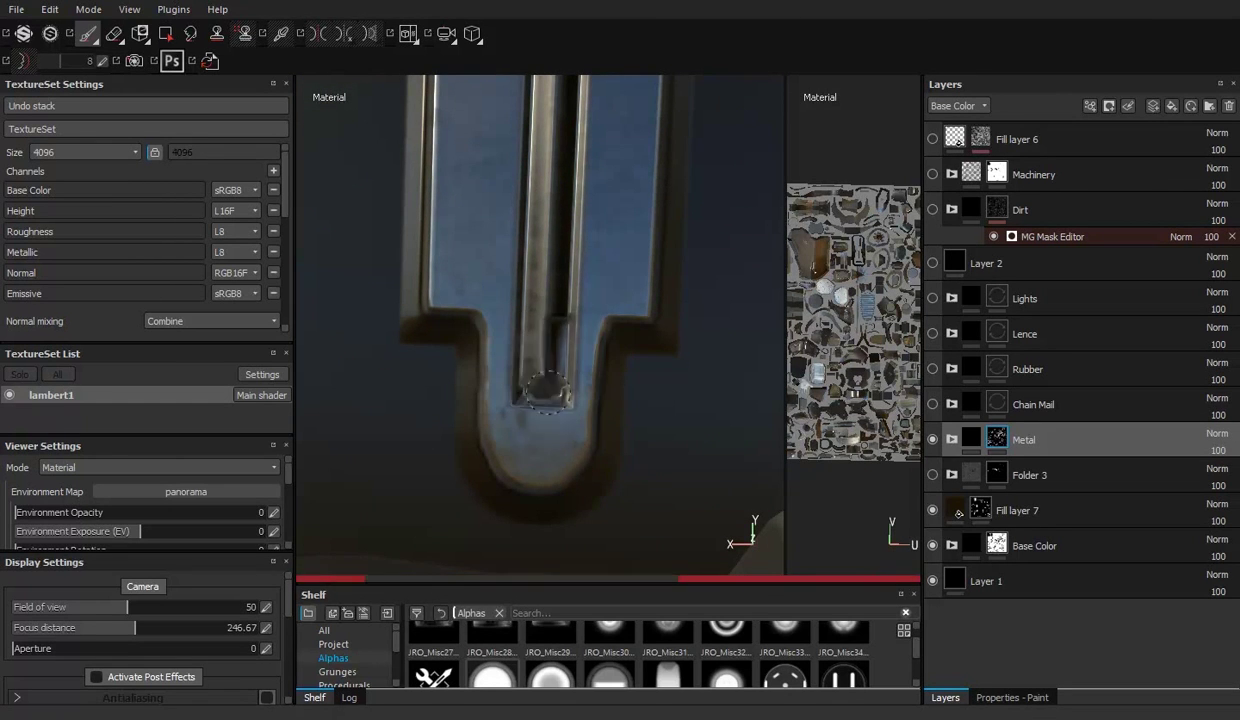
# Step: Lighten the bracket slot interiors and their inner edges with metal highlights
pyautogui.scroll(-5, 534, 378)
pyautogui.scroll(5, 553, 285)
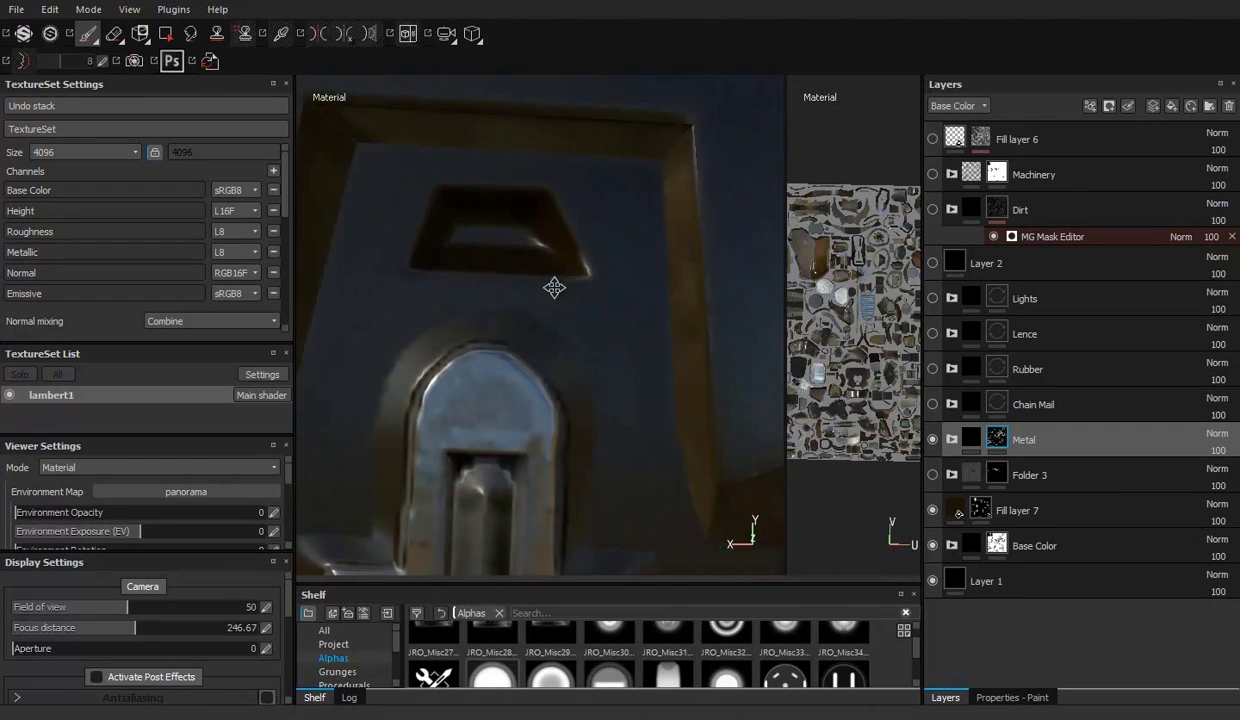
pyautogui.keyDown('alt'); pyautogui.moveTo(553, 285); pyautogui.dragTo(521, 348); pyautogui.keyUp('alt')
pyautogui.moveTo(501, 213); pyautogui.dragTo(470, 258)
pyautogui.keyDown('shift'); pyautogui.click(627, 265); pyautogui.keyUp('shift')
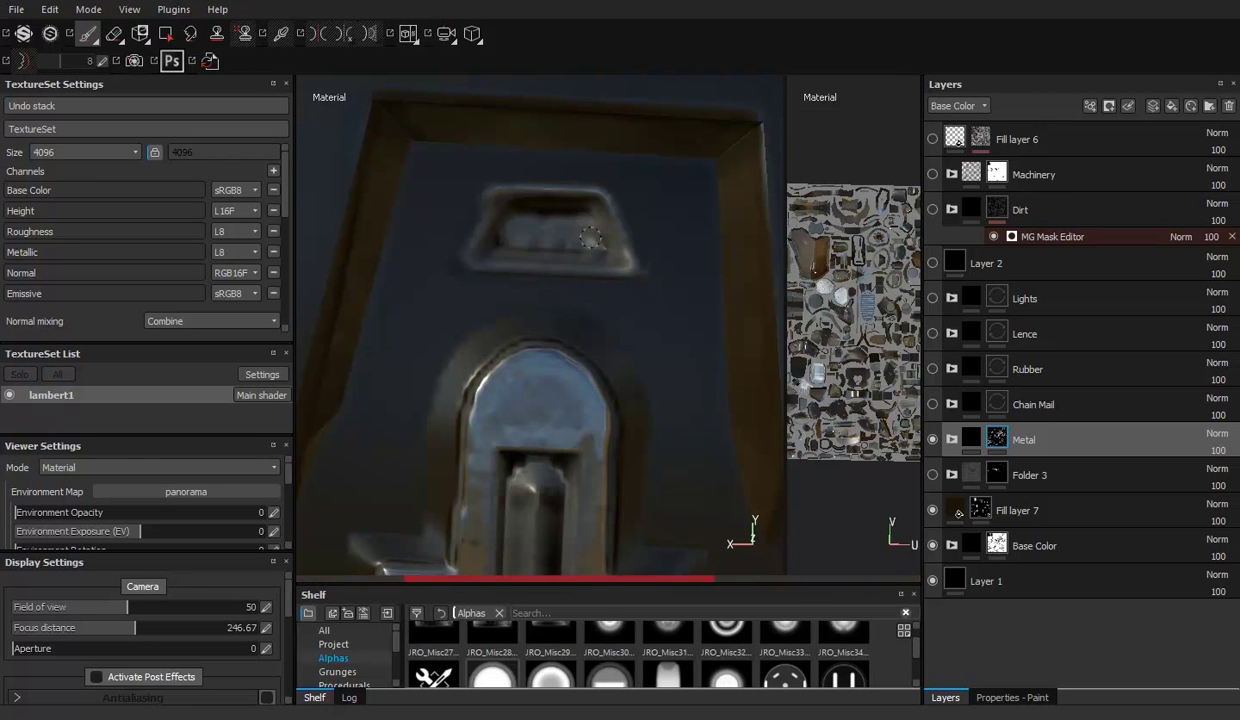
pyautogui.moveTo(528, 237)
pyautogui.keyDown('alt'); pyautogui.mouseDown()
pyautogui.moveTo(434, 289)
pyautogui.moveTo(527, 327)
pyautogui.moveTo(539, 181)
pyautogui.moveTo(606, 144)
pyautogui.moveTo(421, 216)
pyautogui.mouseUp(); pyautogui.keyUp('alt')
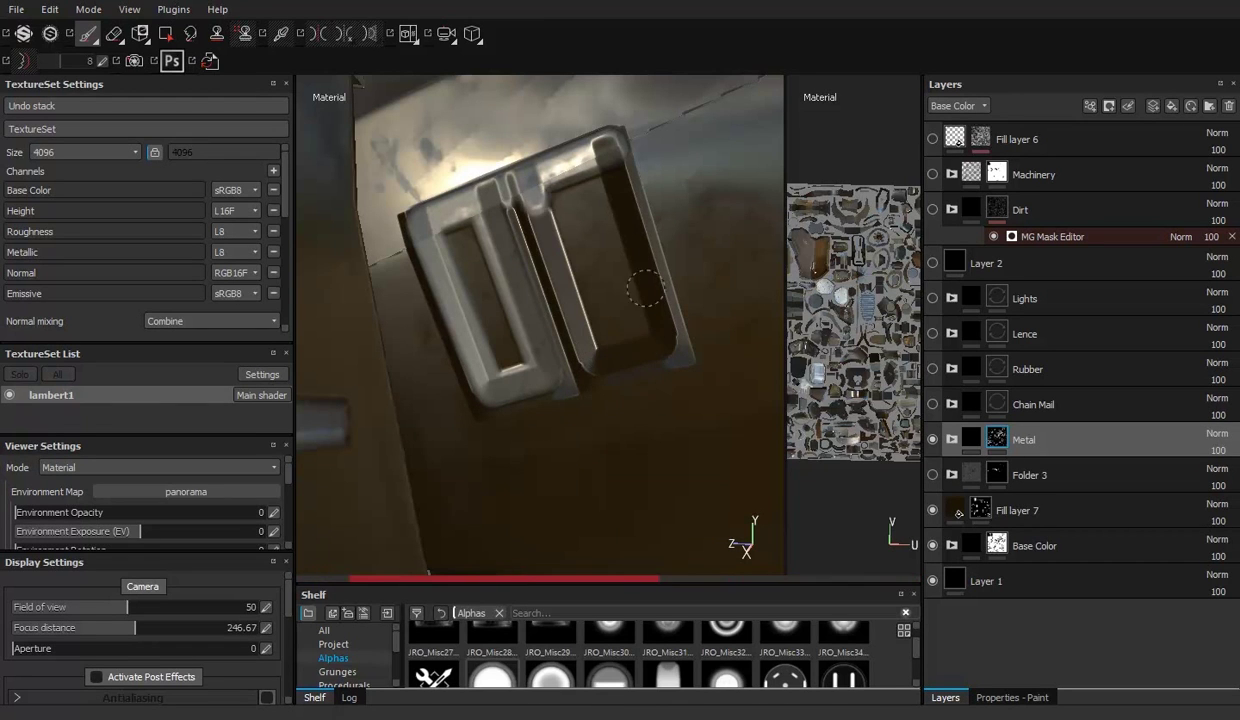
pyautogui.moveTo(590, 190); pyautogui.dragTo(655, 343)
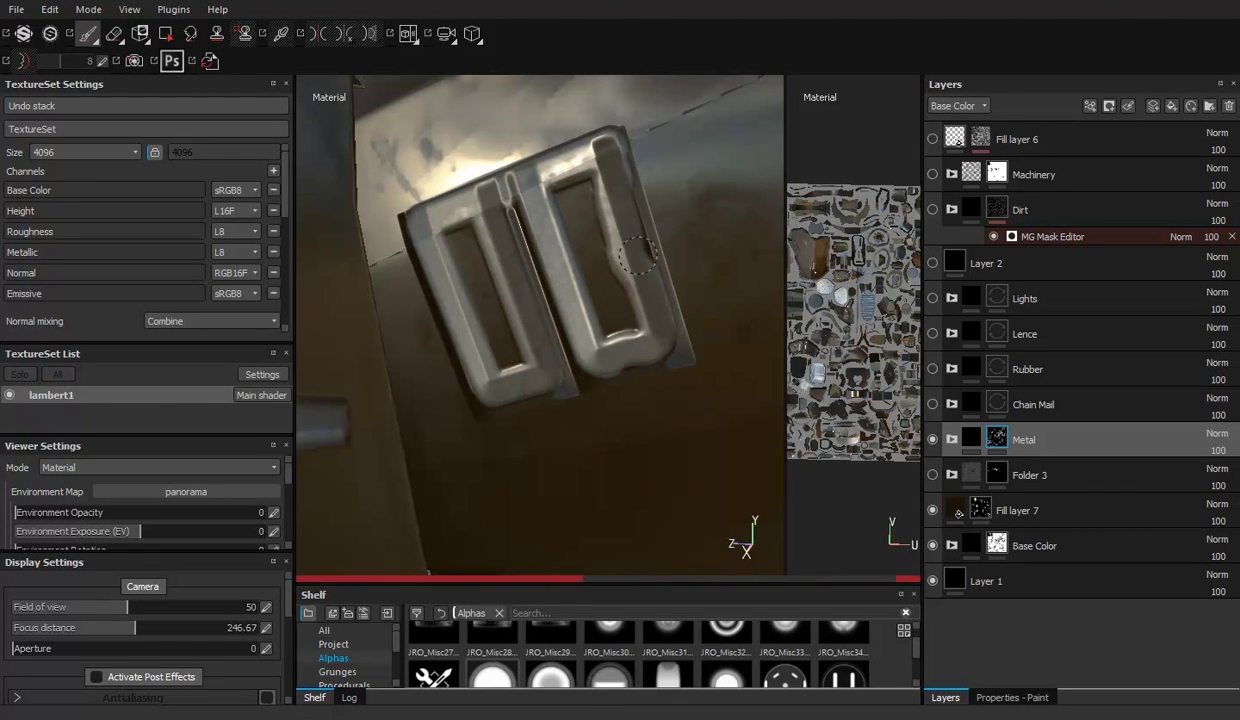
pyautogui.moveTo(567, 222)
pyautogui.mouseDown()
pyautogui.moveTo(626, 239)
pyautogui.moveTo(686, 334)
pyautogui.moveTo(560, 330)
pyautogui.mouseUp()
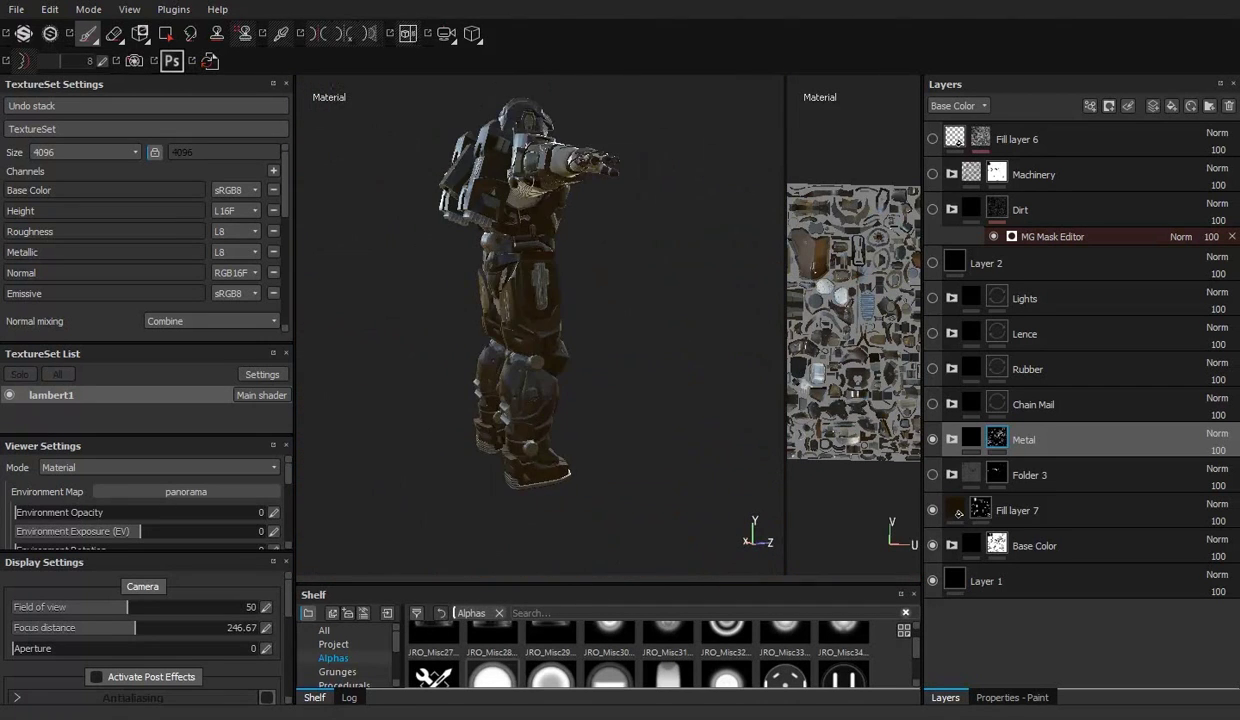
# Step: Save the project, review the textured head and chest, and save again
pyautogui.hotkey('ctrl', 's')
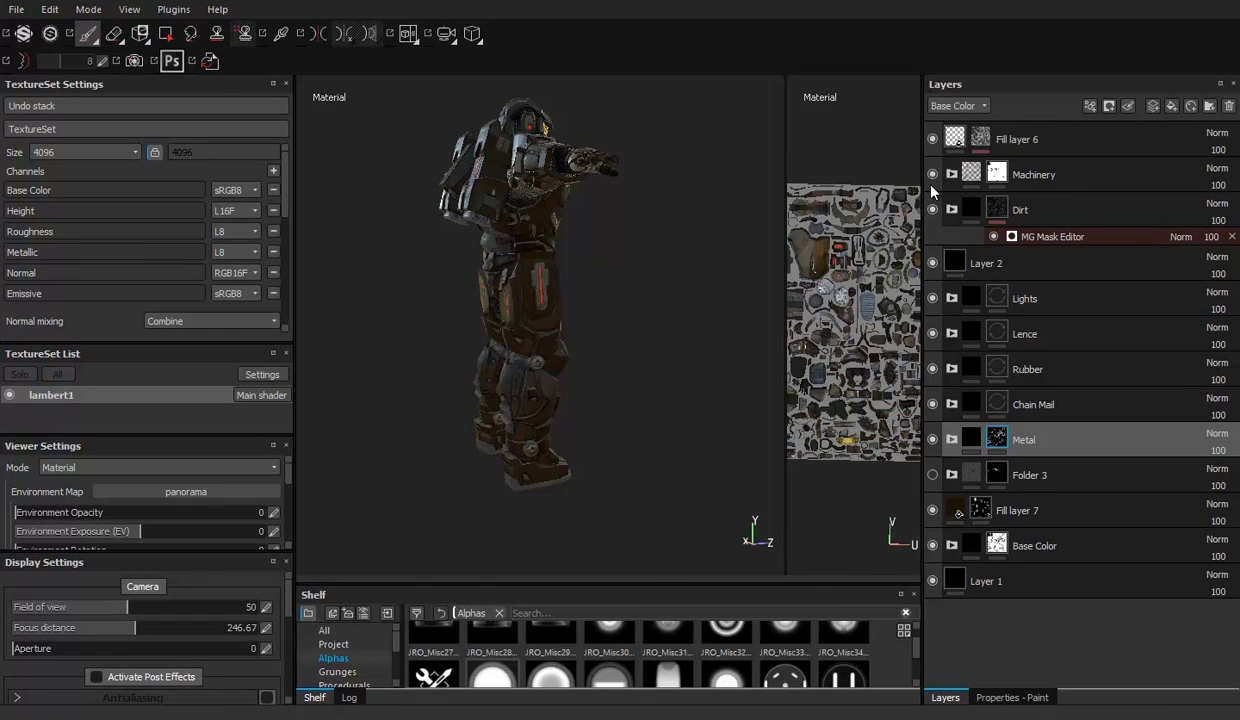
pyautogui.moveTo(560, 340)
pyautogui.keyDown('alt'); pyautogui.mouseDown()
pyautogui.moveTo(620, 380)
pyautogui.moveTo(700, 360)
pyautogui.moveTo(720, 340)
pyautogui.moveTo(316, 340)
pyautogui.mouseUp(); pyautogui.keyUp('alt')
pyautogui.scroll(5, 628, 392)
pyautogui.scroll(-5, 733, 343)
pyautogui.scroll(6, 720, 340)
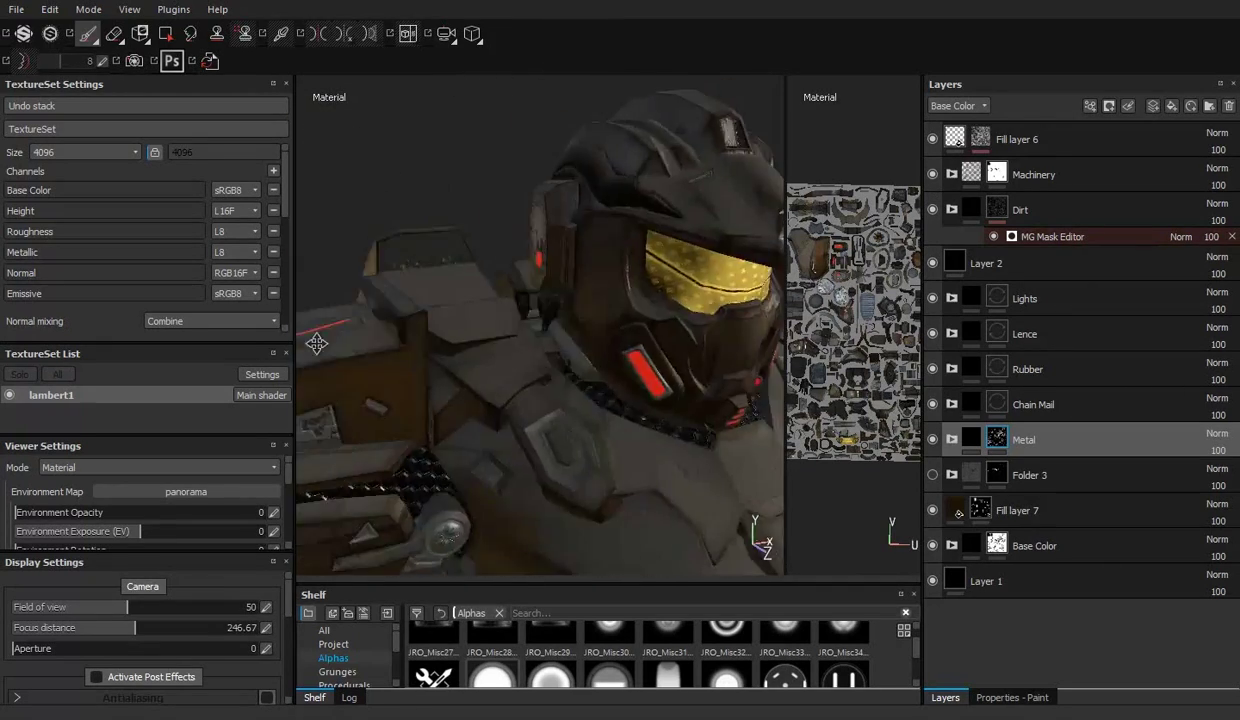
pyautogui.scroll(-5, 316, 340)
pyautogui.hotkey('ctrl', 's')
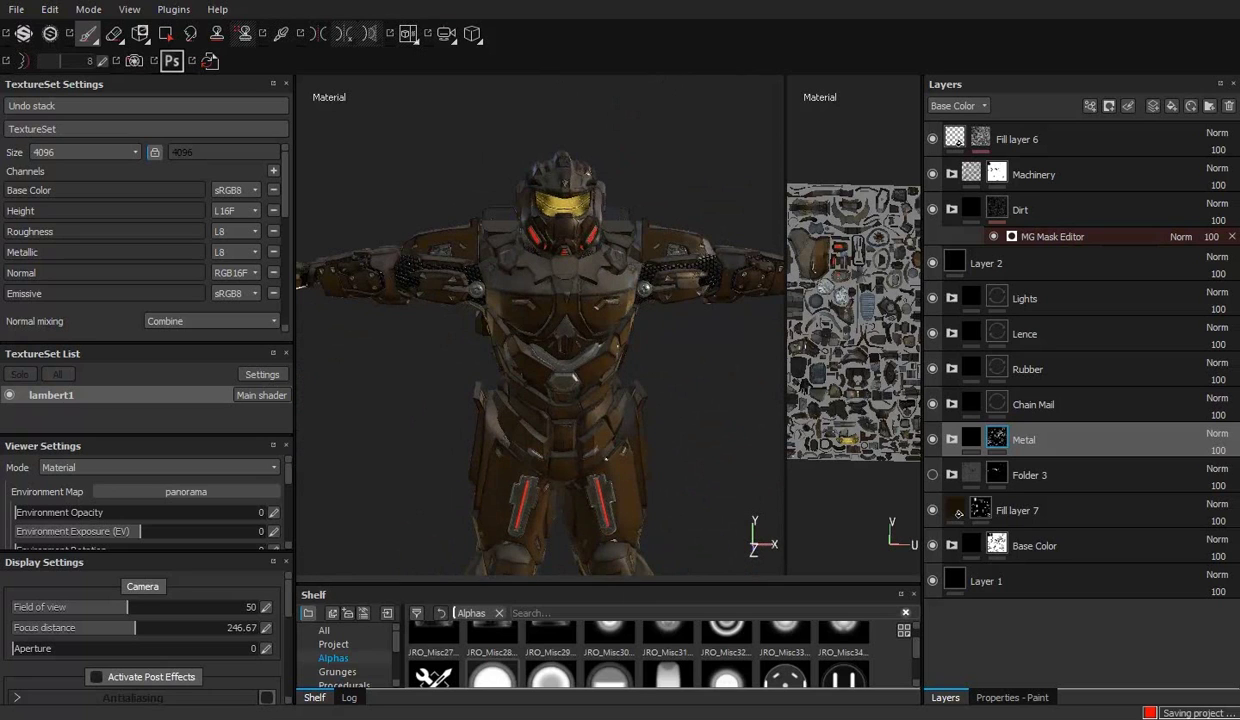